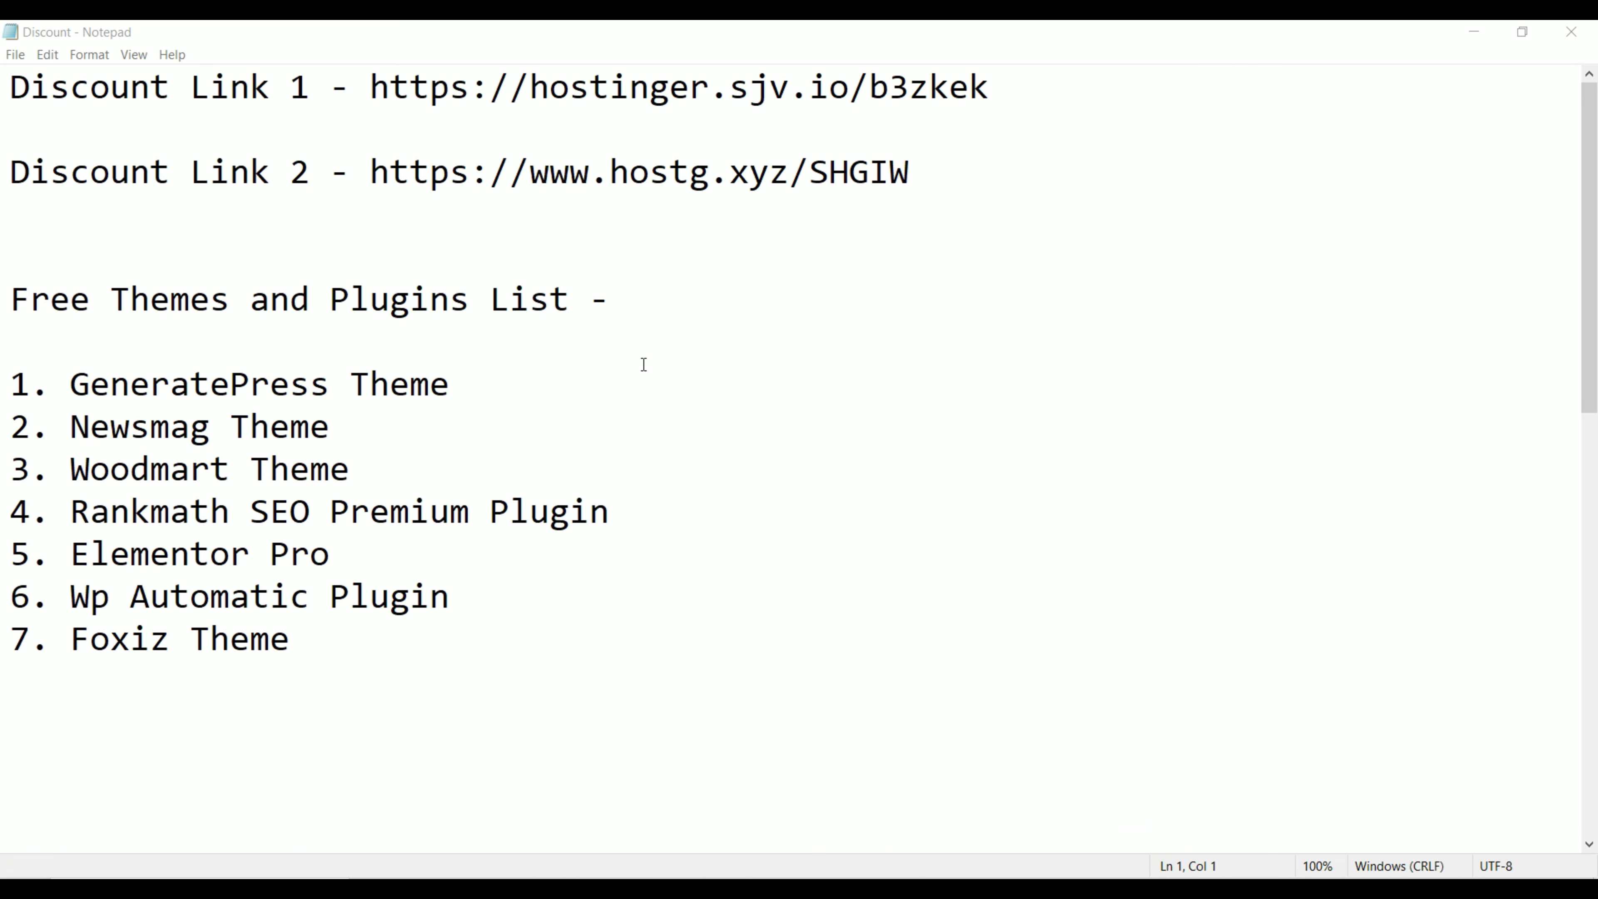
Step: On the YouTube channel page, highlight the searched channel name and dismiss the search suggestions
{"action": "key", "text": "alt+Tab"}
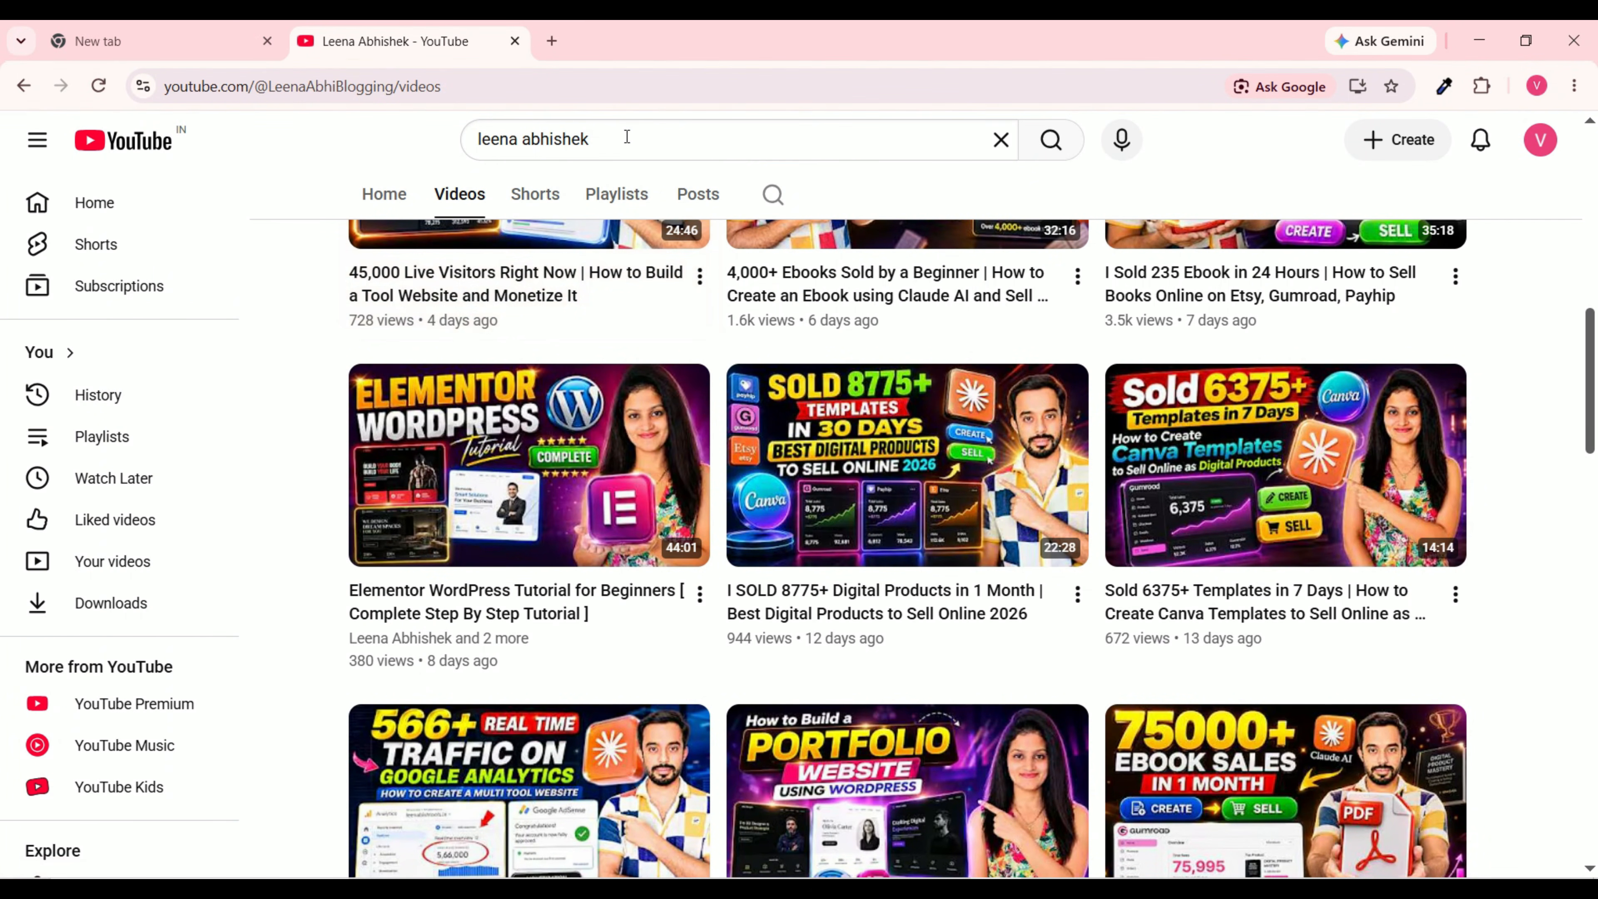
{"action": "left_click_drag", "start_coordinate": [624, 135], "coordinate": [368, 136]}
{"action": "left_click", "coordinate": [321, 152]}
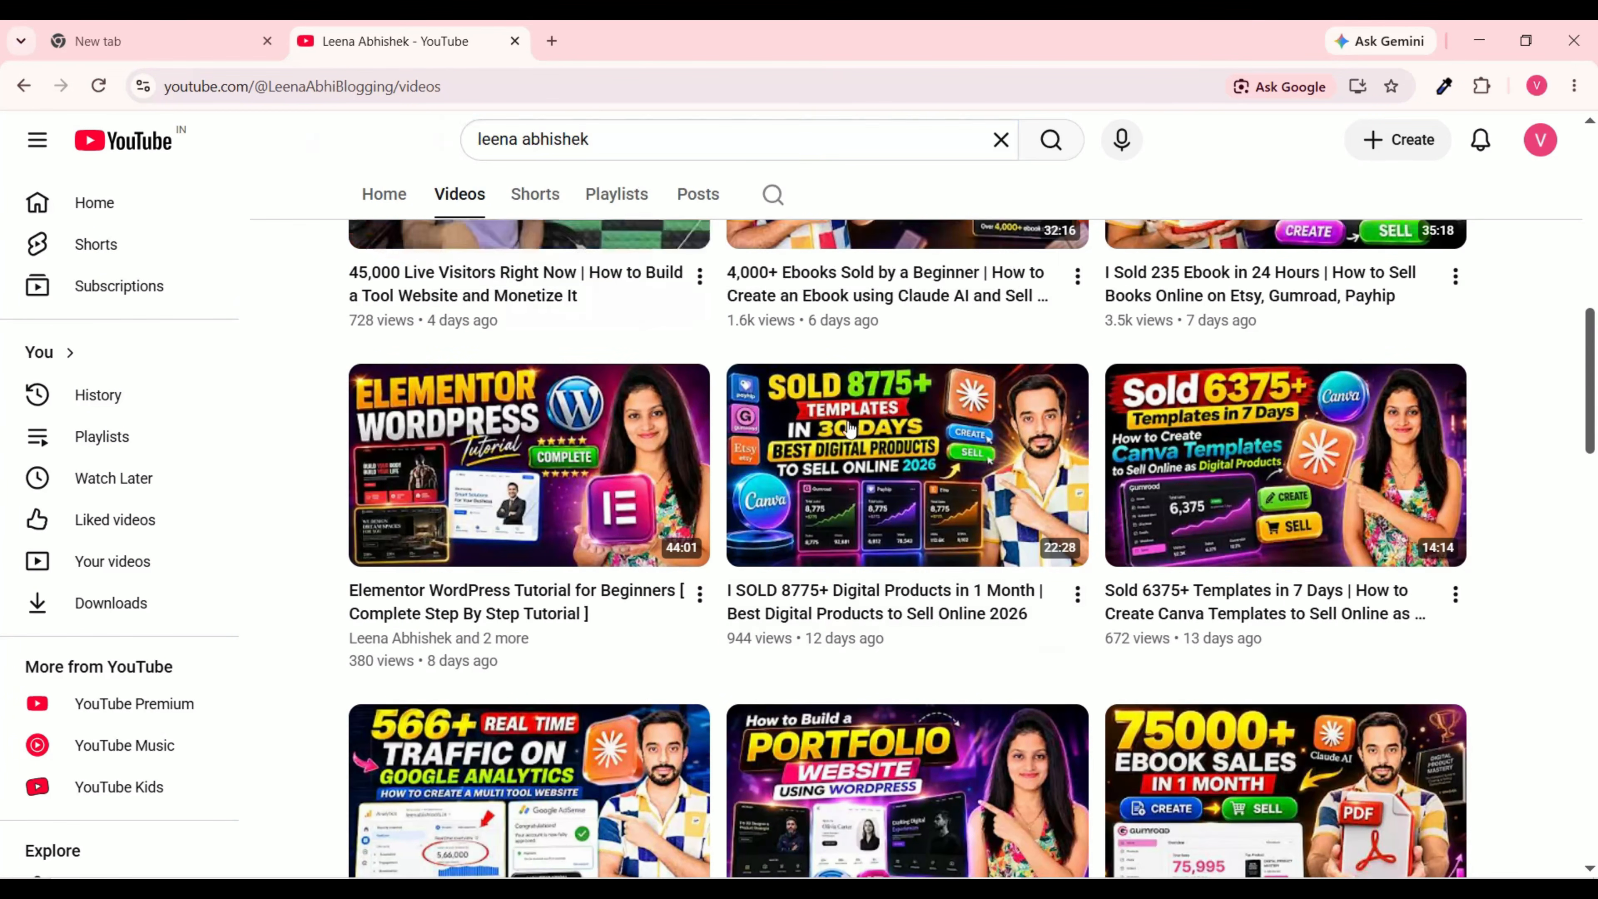
{"action": "mouse_move", "coordinate": [339, 434]}
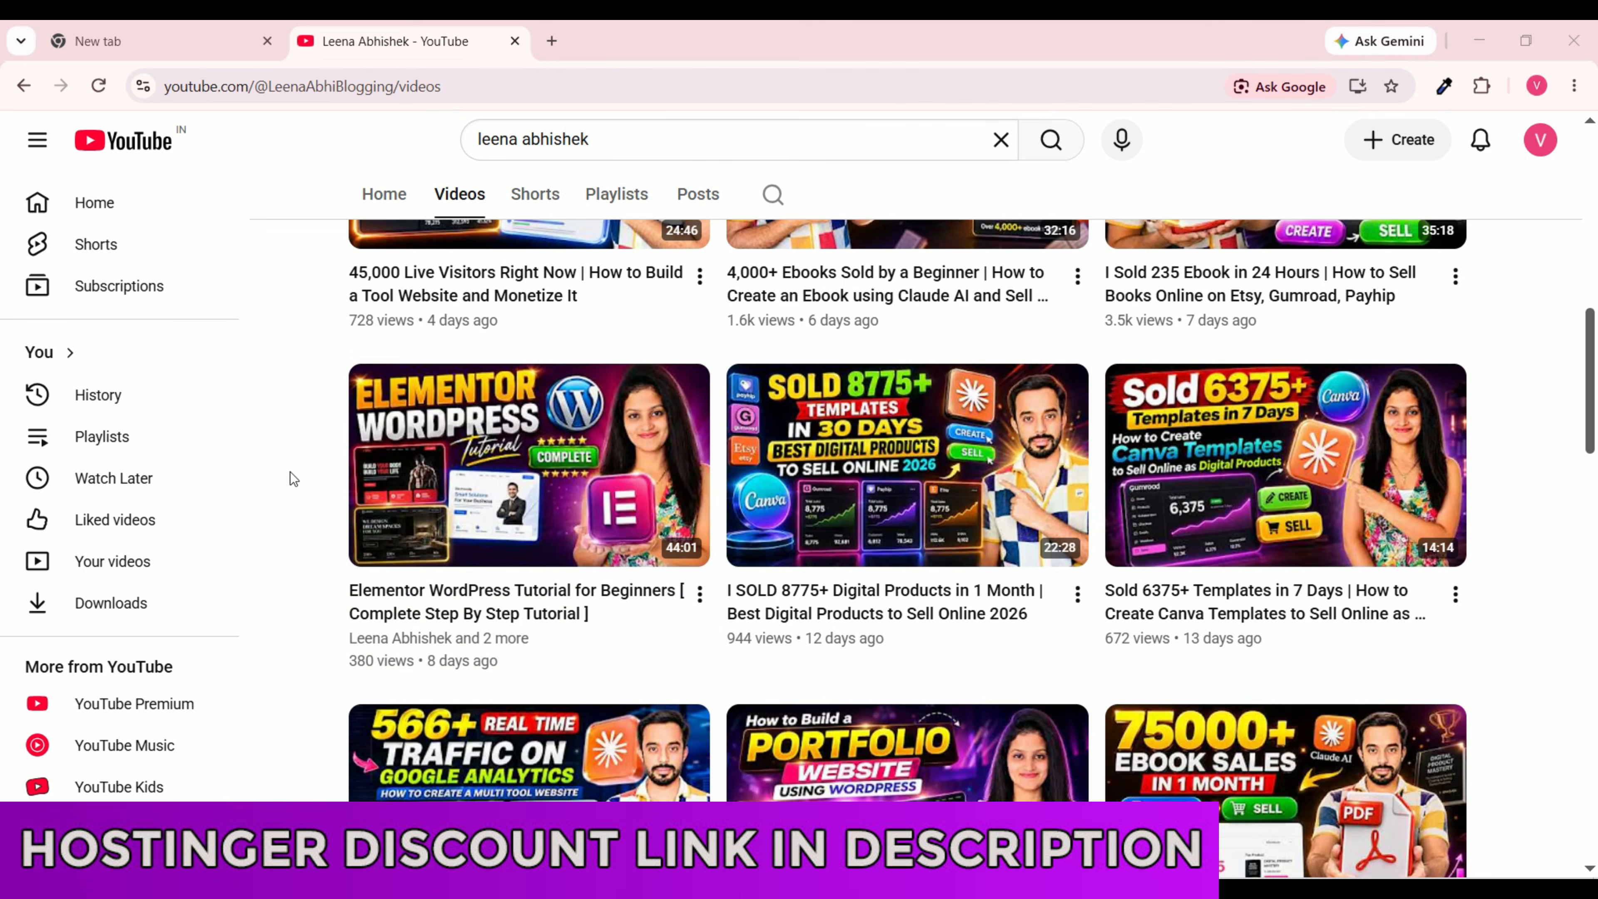
{"action": "left_click", "coordinate": [609, 138]}
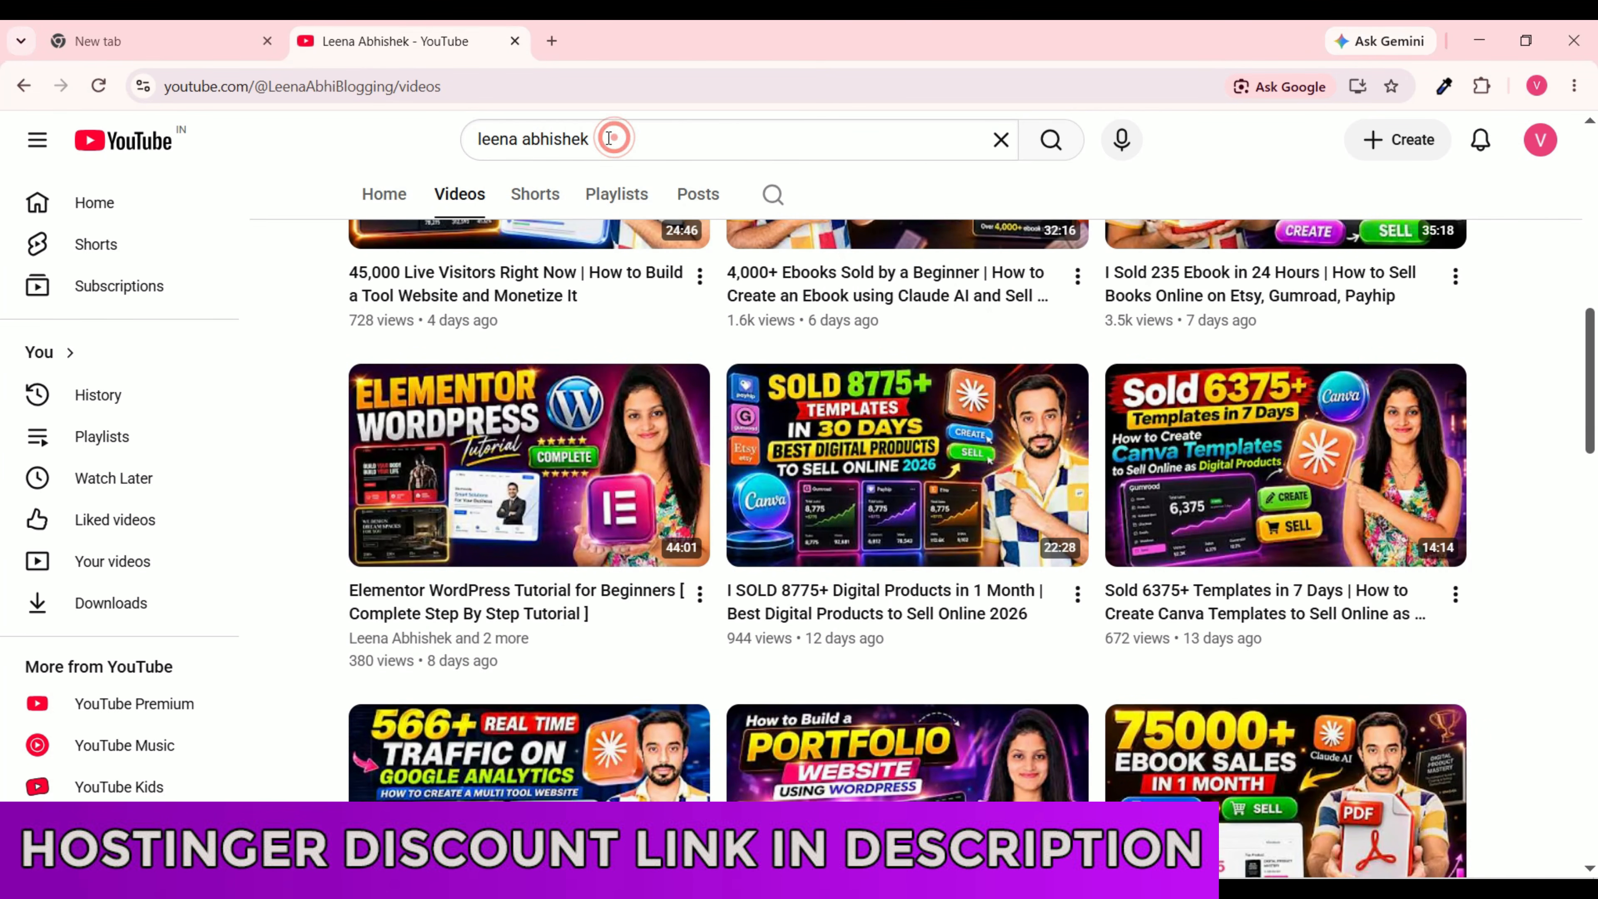
{"action": "left_click", "coordinate": [381, 137]}
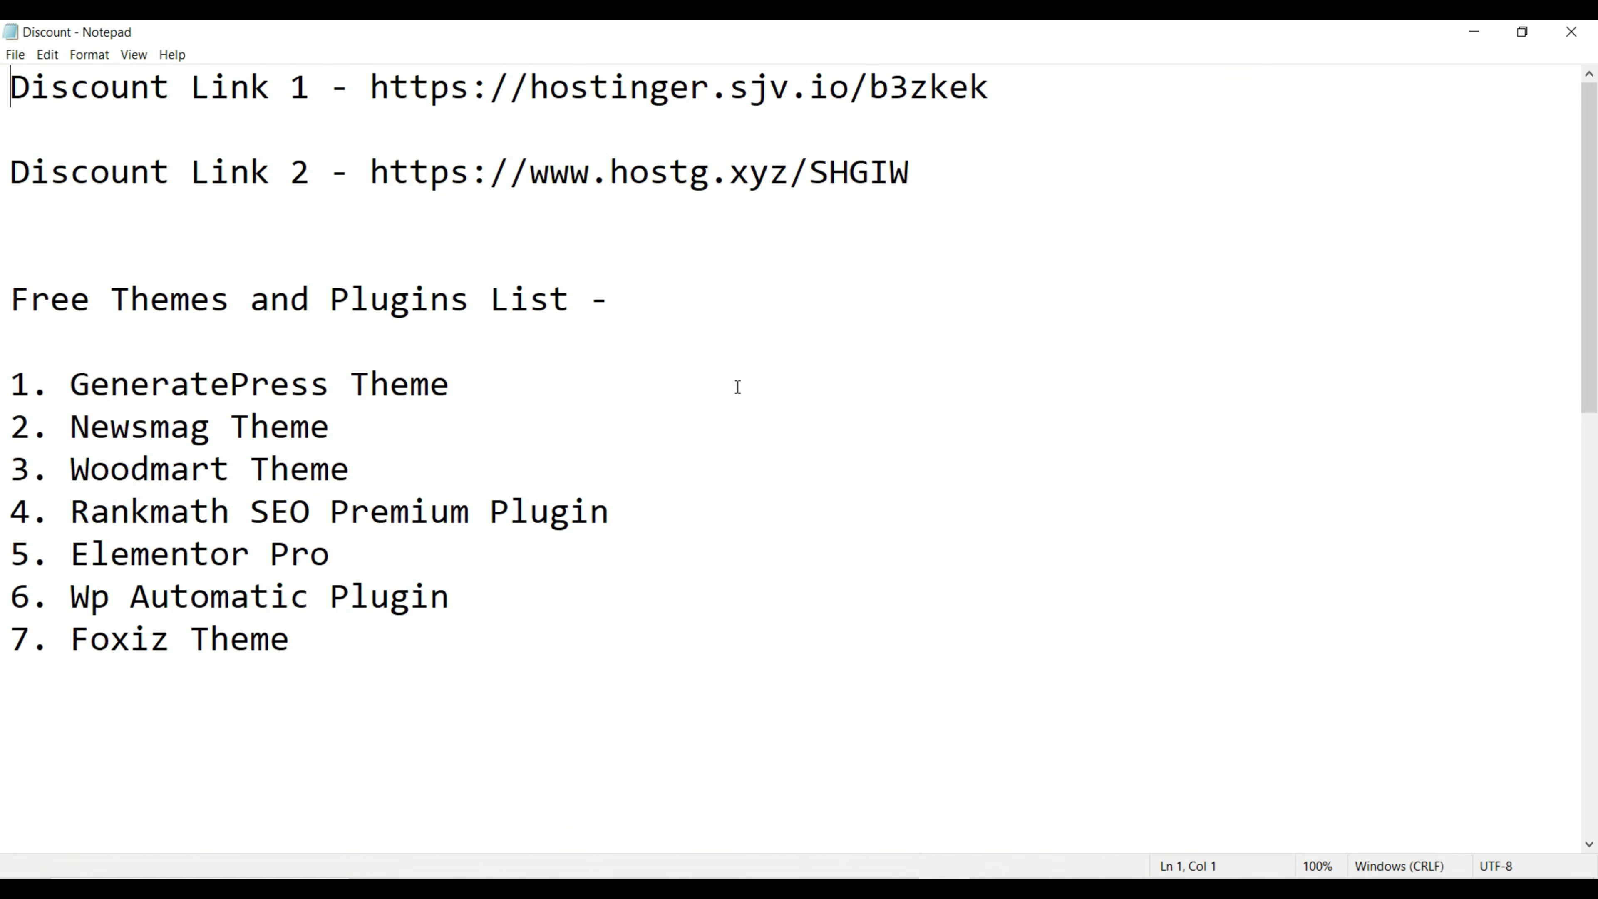
Step: Load the first Hostinger discount link in the new tab, showing plans from ₹149/mo
{"action": "left_click_drag", "start_coordinate": [369, 88], "coordinate": [984, 89]}
{"action": "key", "text": "ctrl+c"}
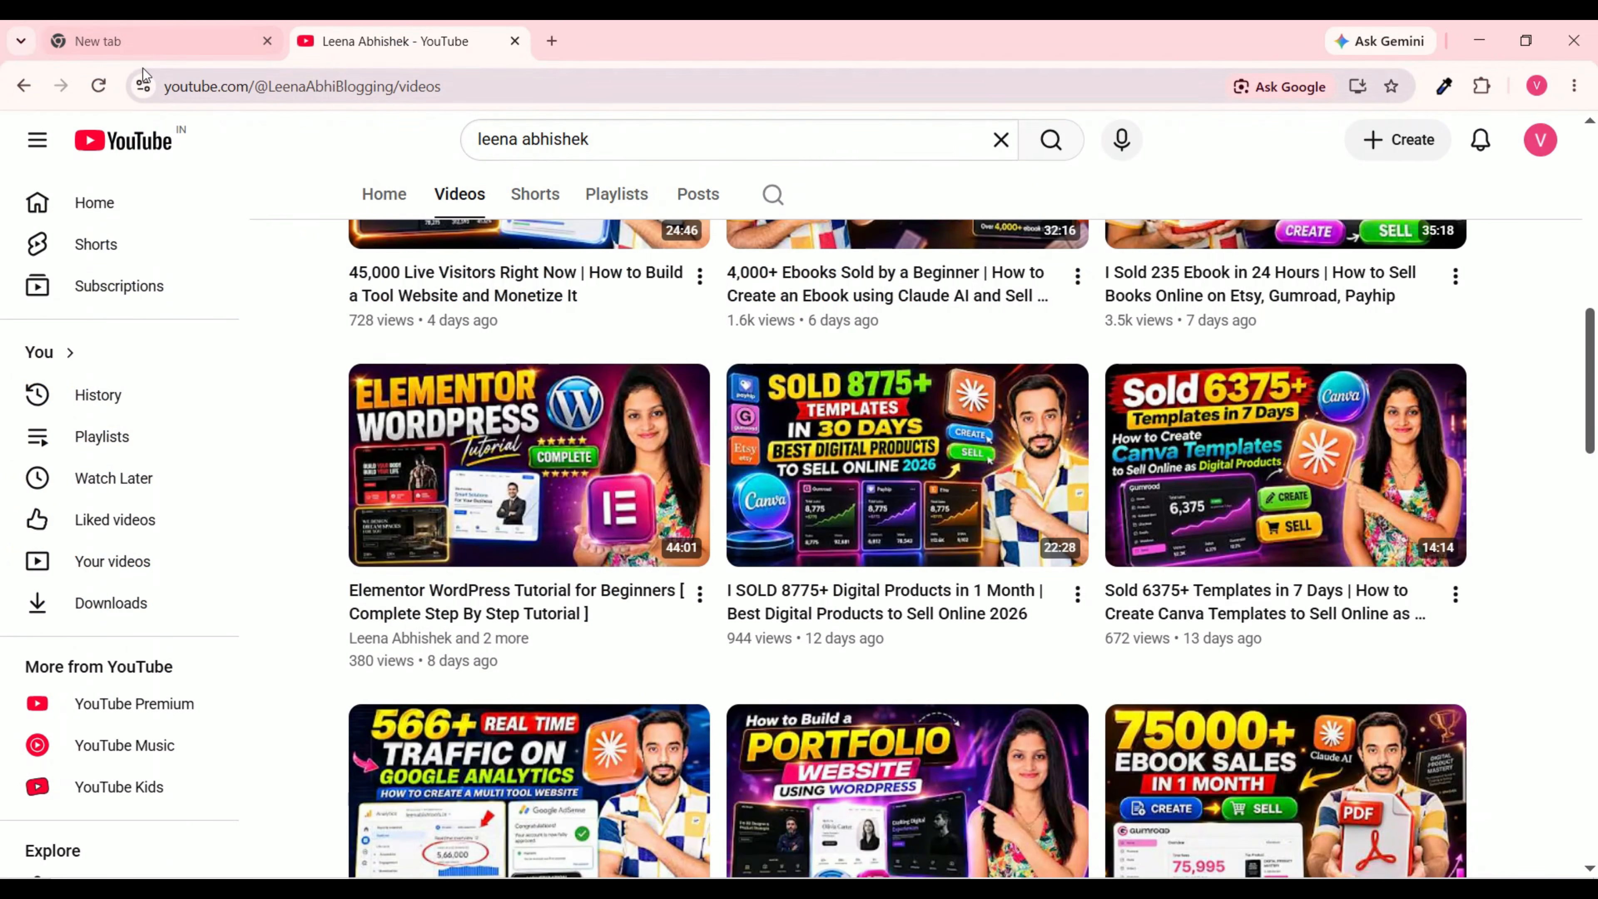
{"action": "left_click", "coordinate": [142, 44]}
{"action": "left_click", "coordinate": [489, 86]}
{"action": "key", "text": "ctrl+v"}
{"action": "key", "text": "Return"}
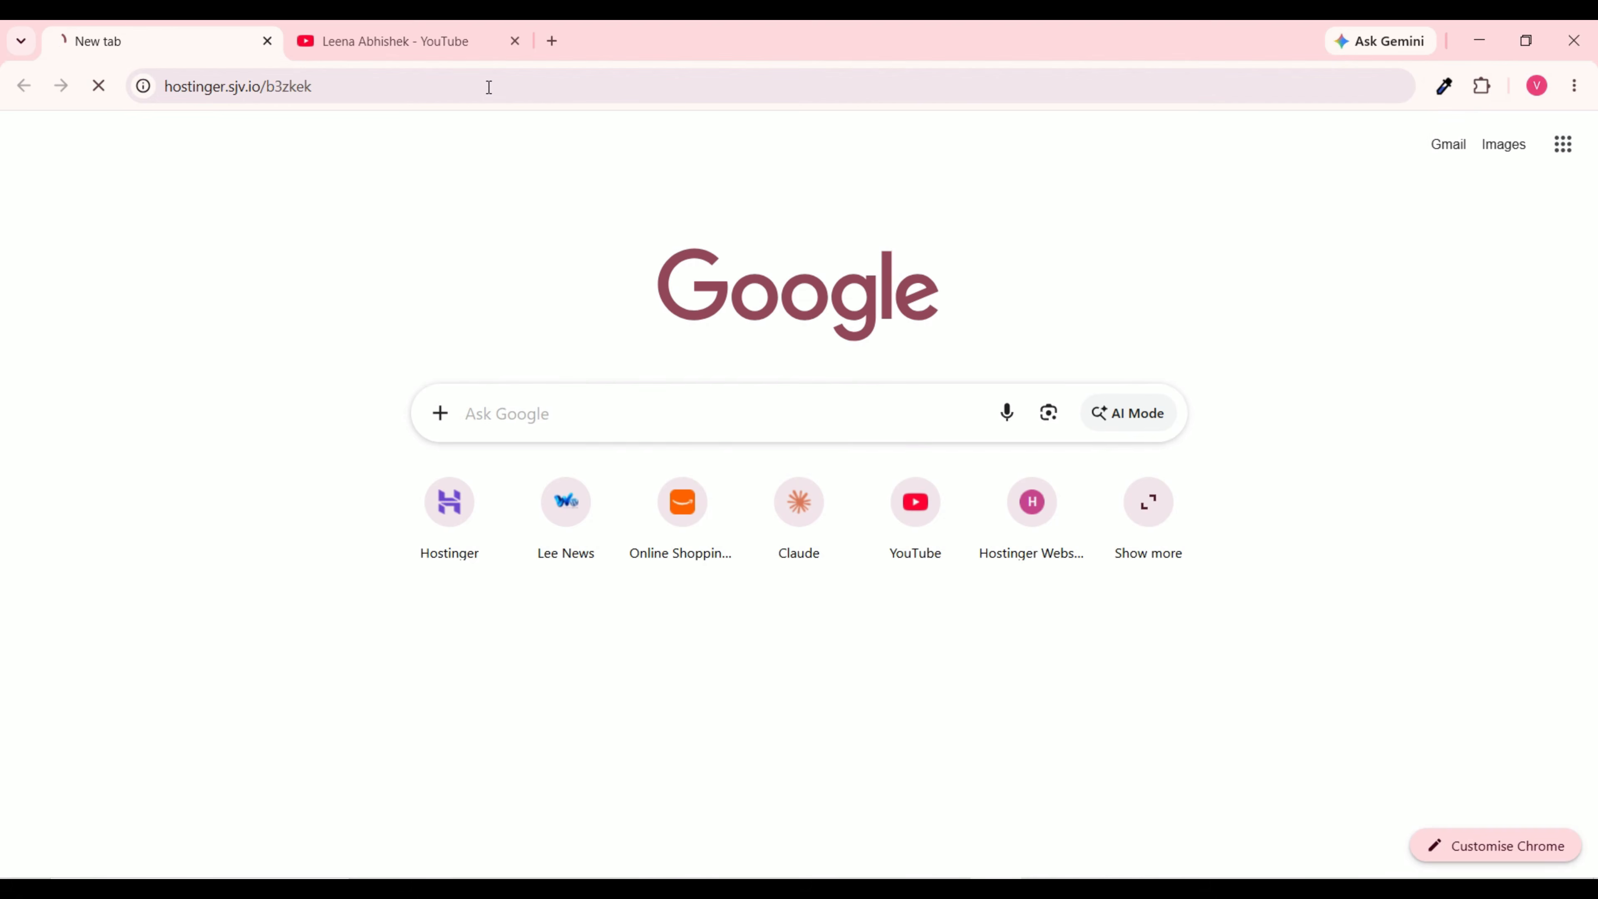
{"action": "scroll", "coordinate": [799, 481], "scroll_direction": "down", "scroll_amount": 3}
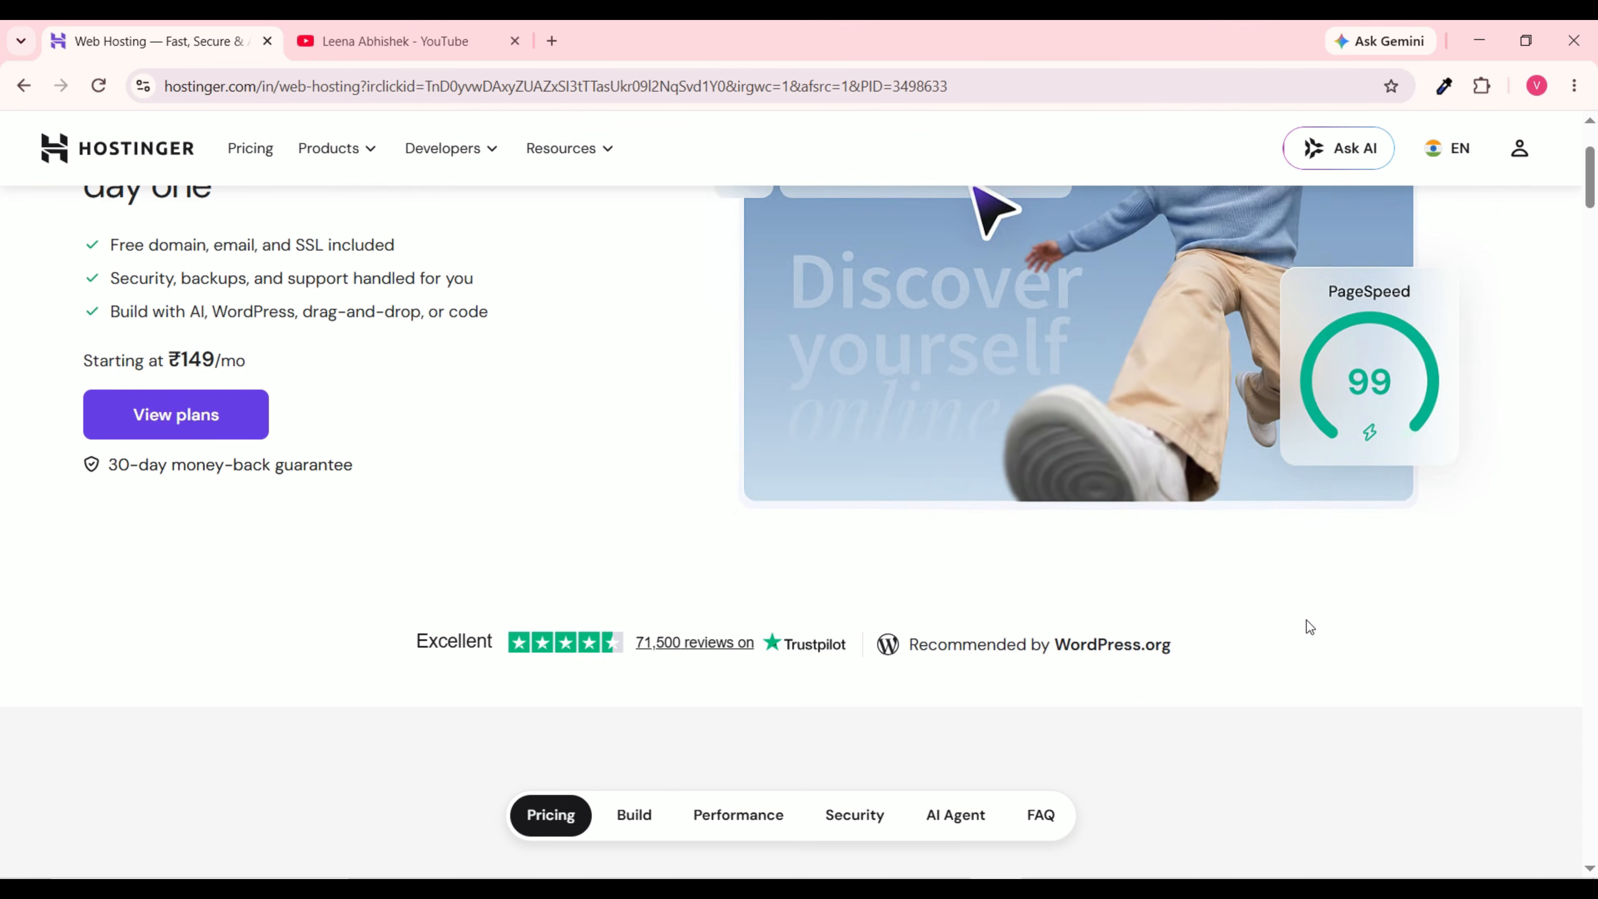
{"action": "scroll", "coordinate": [632, 457], "scroll_direction": "up", "scroll_amount": 2}
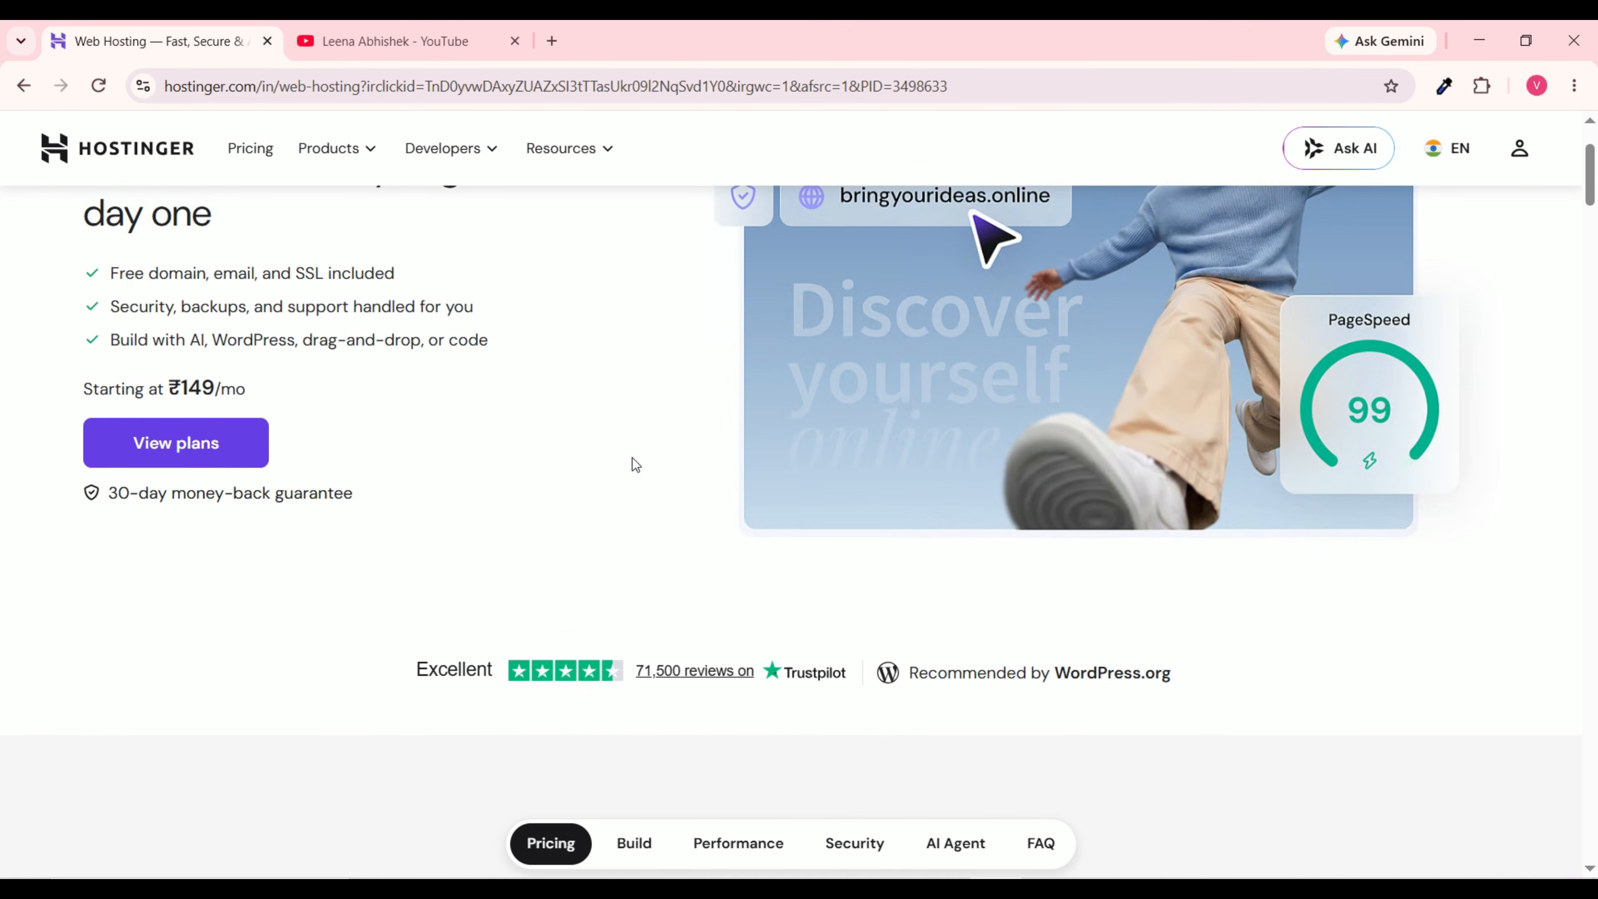
{"action": "scroll", "coordinate": [488, 299], "scroll_direction": "up", "scroll_amount": 2}
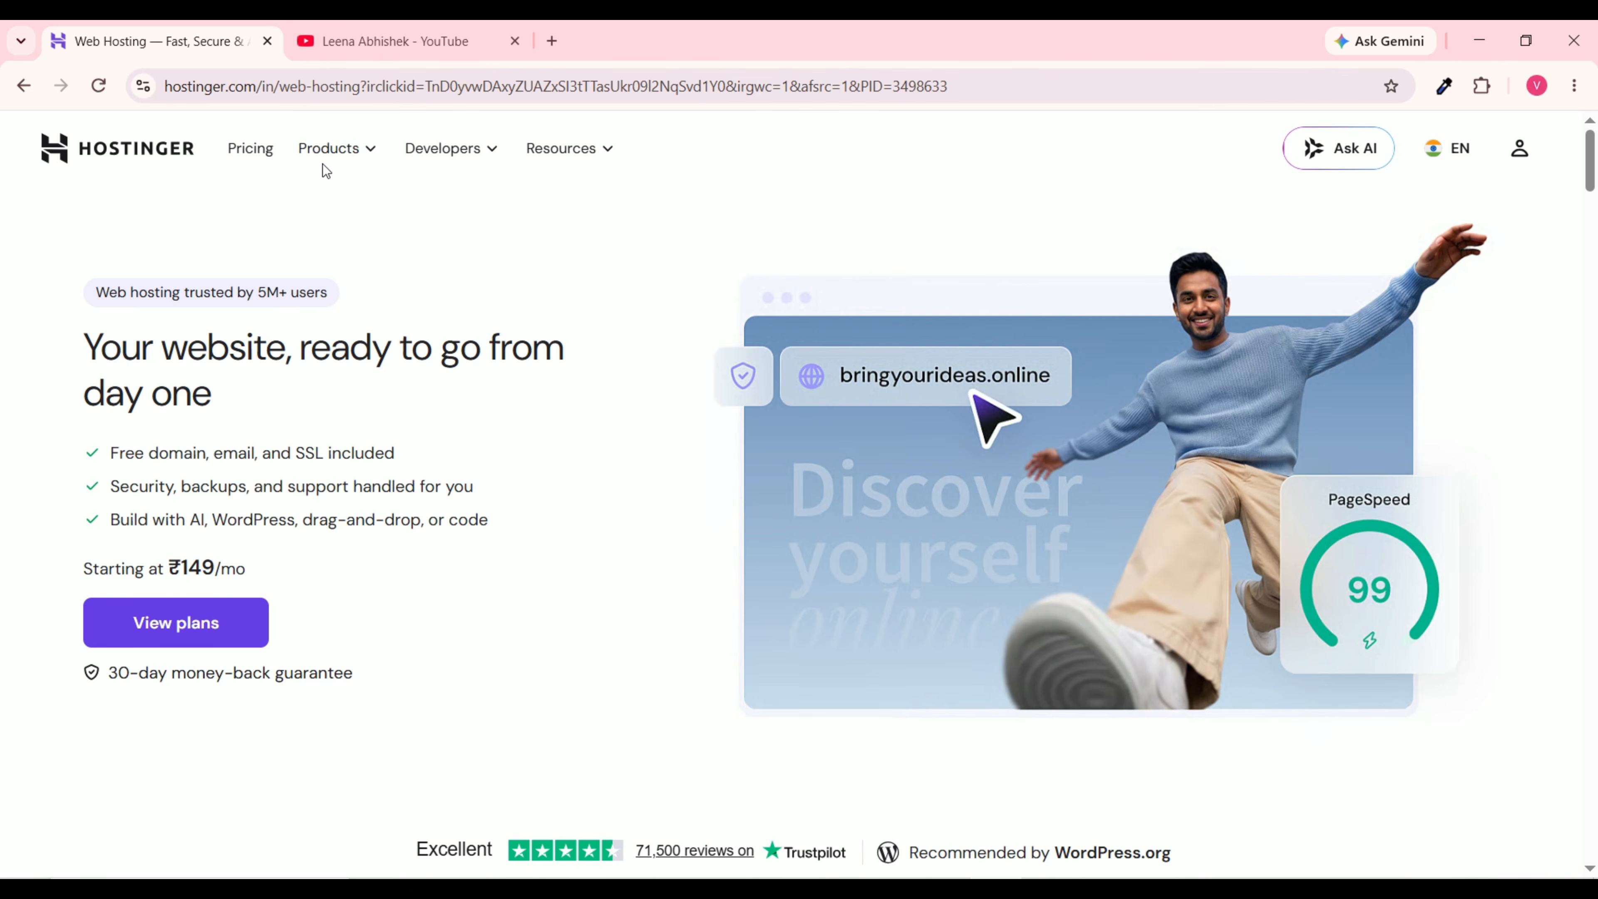
Step: Open Managed hosting for WordPress and compare Single ₹69, Premium ₹149, Unlimited ₹249 and Cloud Startup ₹599 plans
{"action": "left_click", "coordinate": [365, 156]}
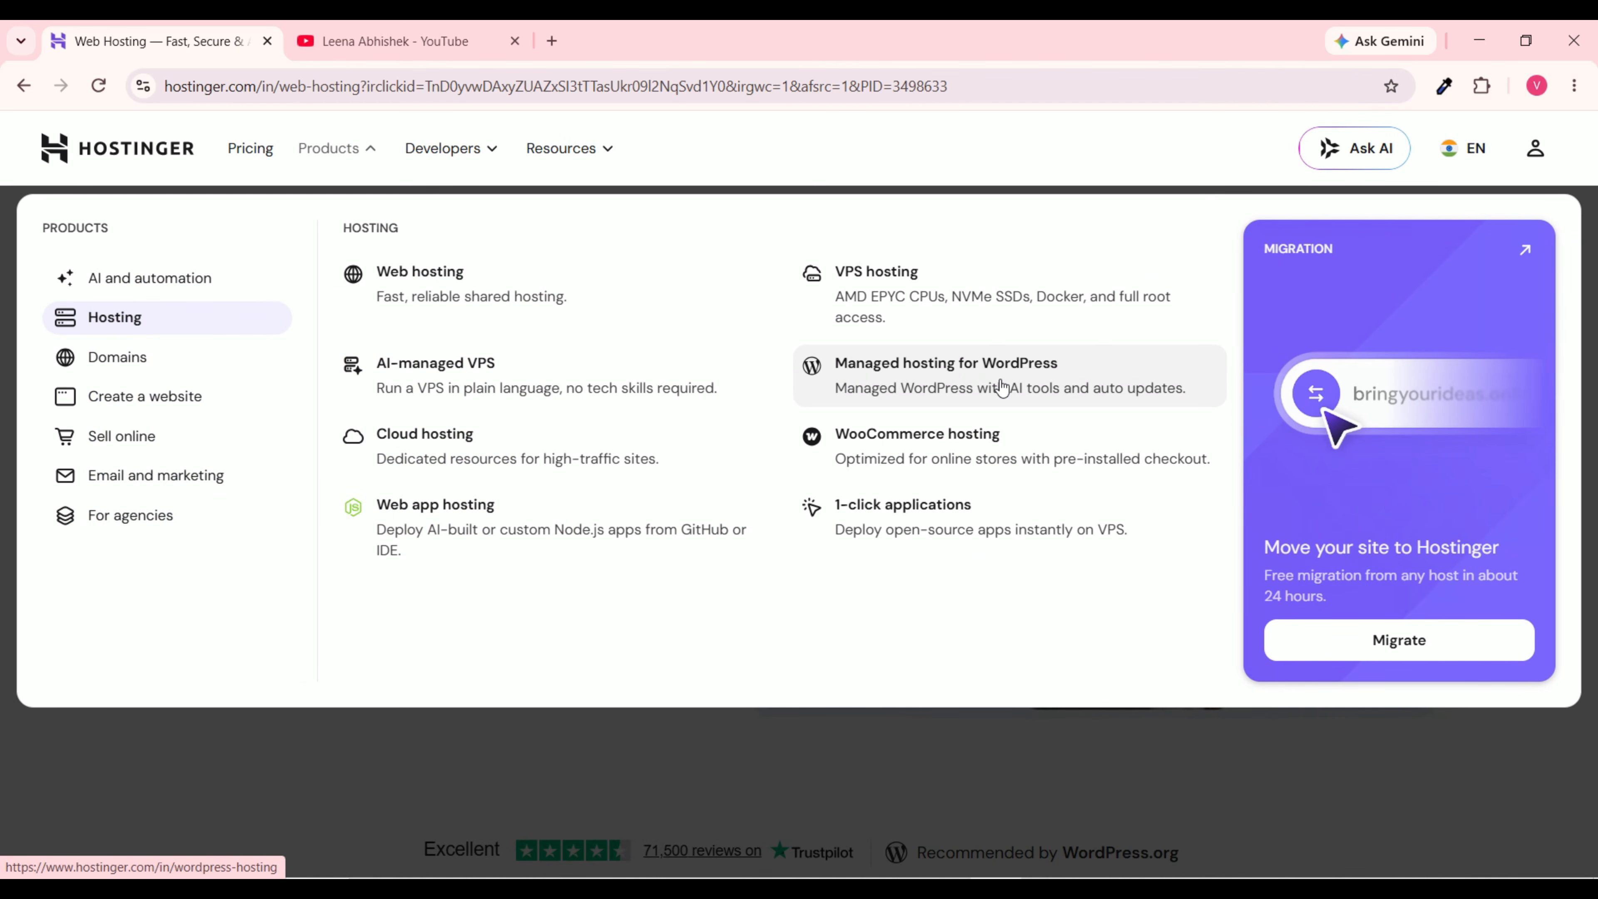
{"action": "left_click", "coordinate": [1047, 375]}
{"action": "scroll", "coordinate": [964, 430], "scroll_direction": "down", "scroll_amount": 10}
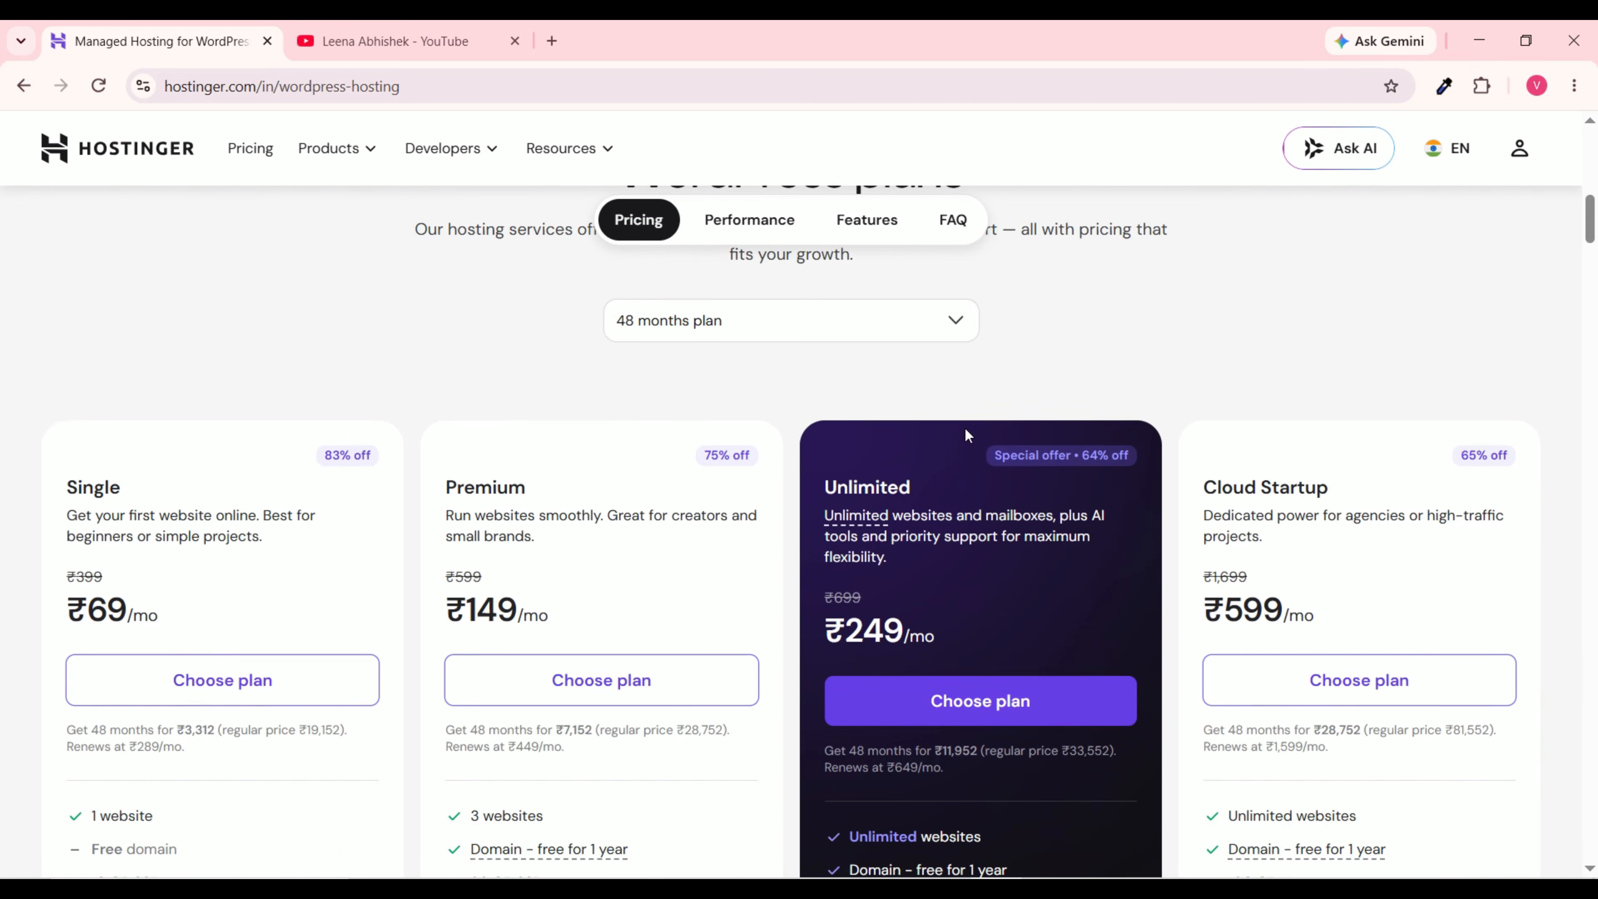
{"action": "scroll", "coordinate": [968, 432], "scroll_direction": "down", "scroll_amount": 3}
{"action": "scroll", "coordinate": [330, 392], "scroll_direction": "up", "scroll_amount": 2}
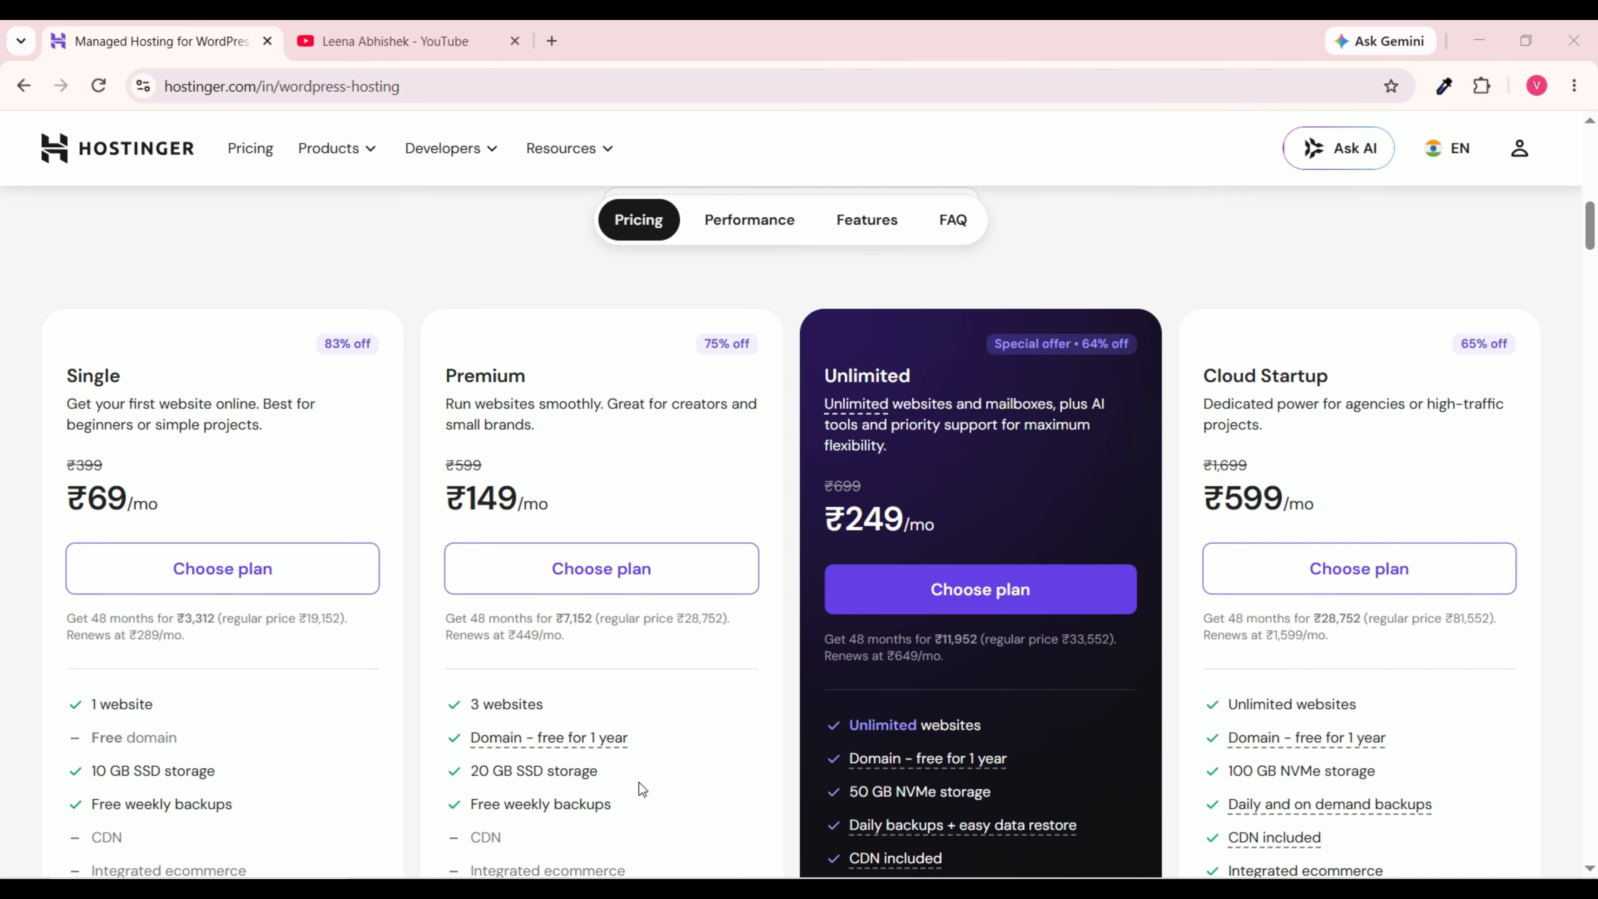
{"action": "mouse_move", "coordinate": [643, 753]}
{"action": "scroll", "coordinate": [568, 710], "scroll_direction": "down", "scroll_amount": 2}
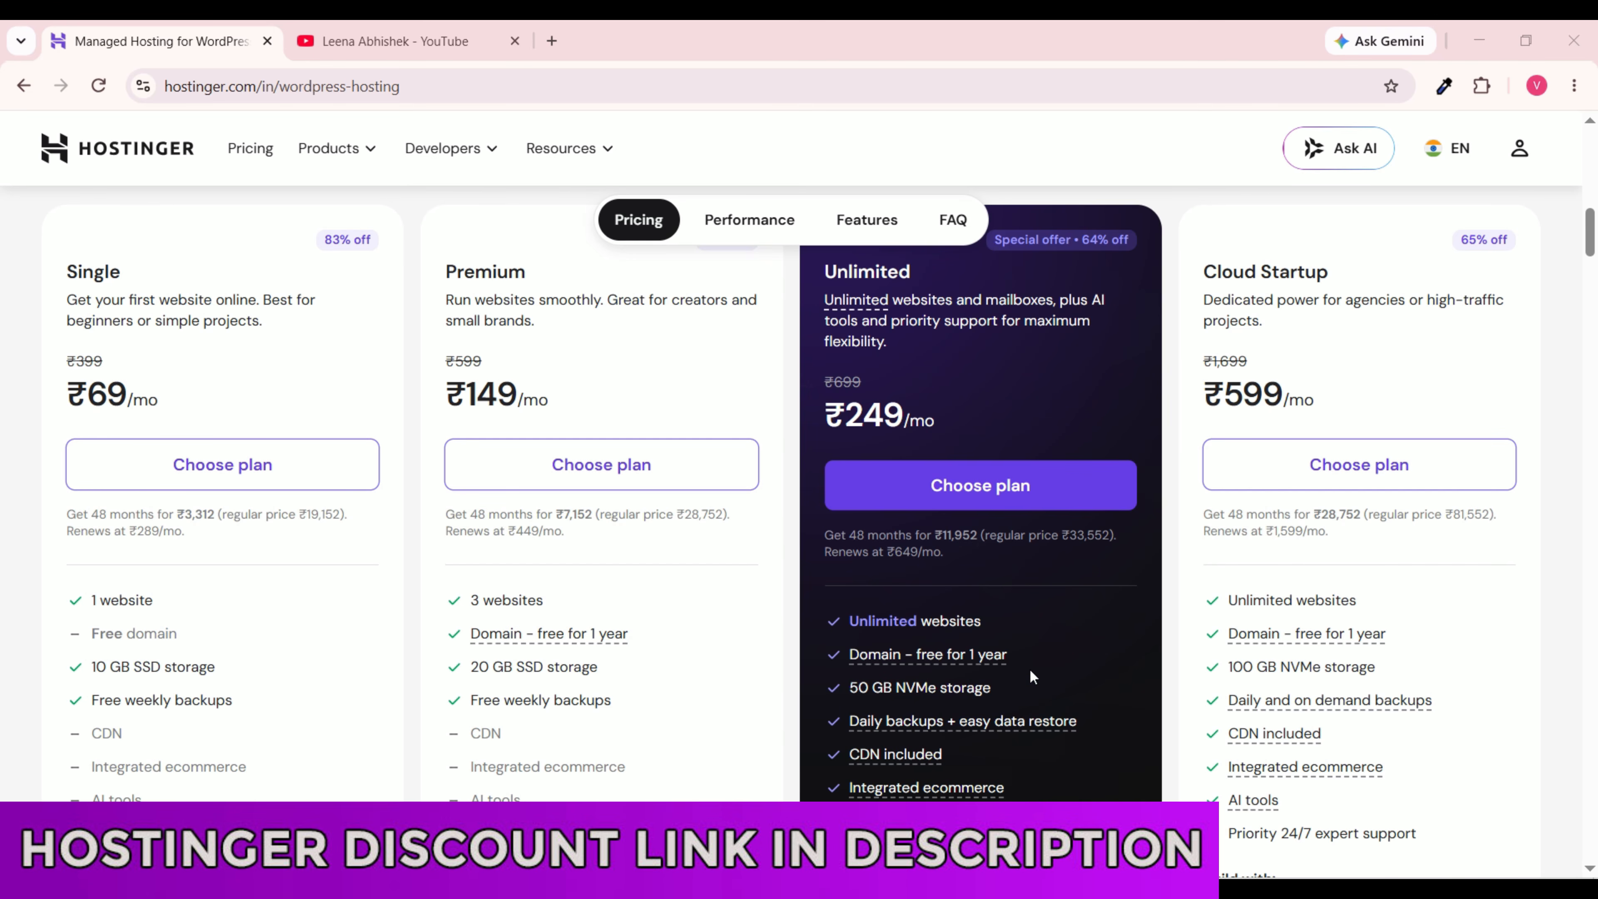
{"action": "mouse_move", "coordinate": [926, 712]}
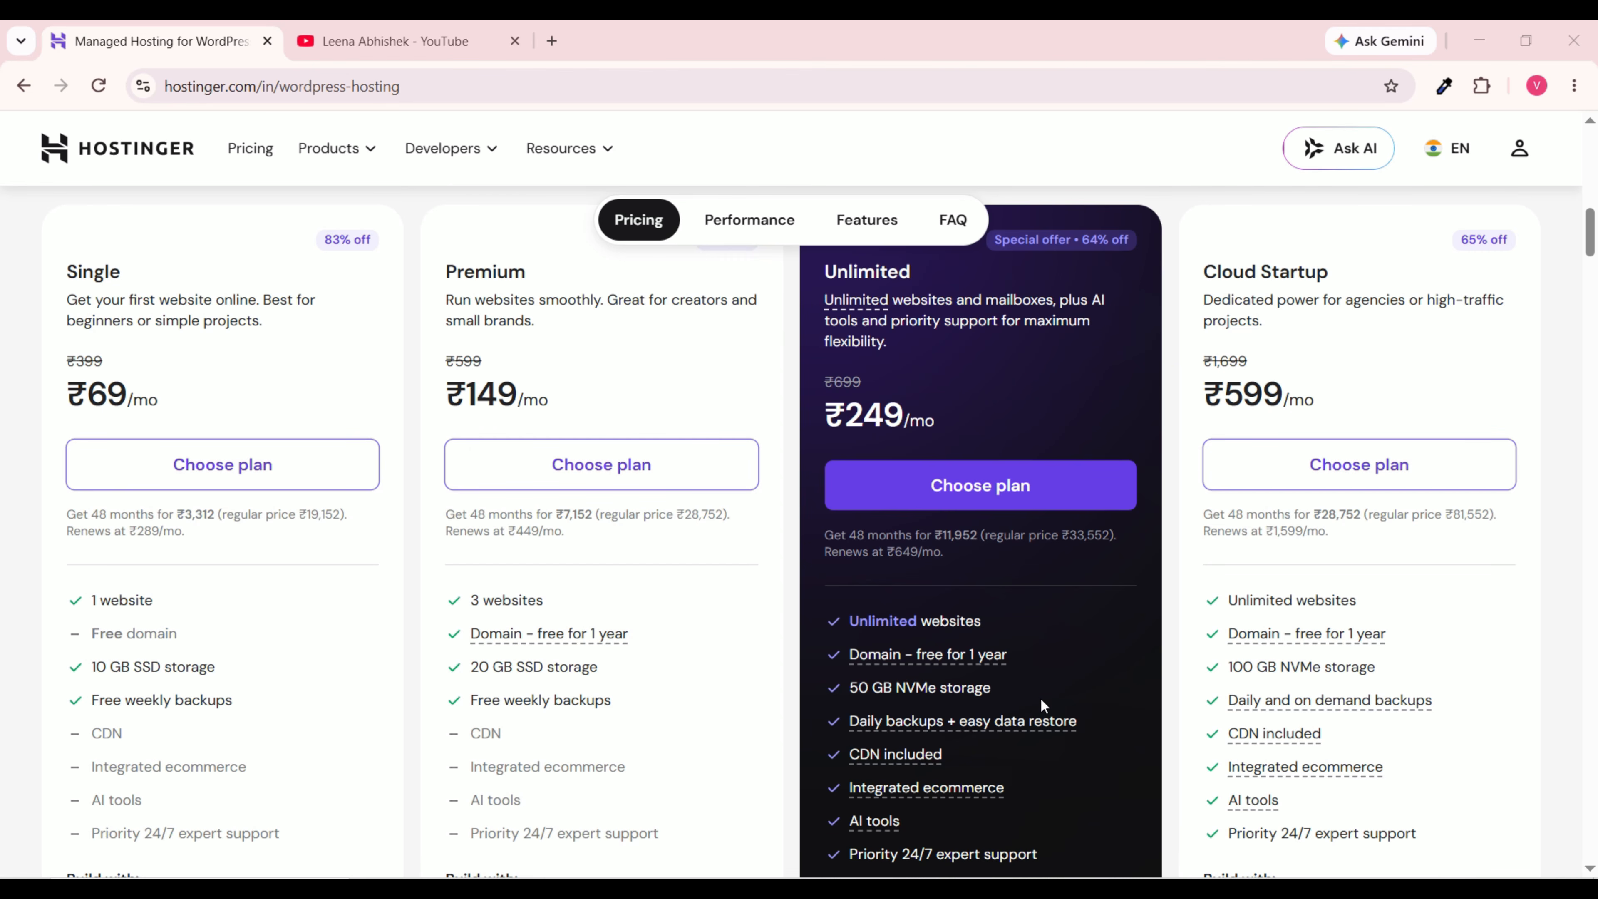
{"action": "mouse_move", "coordinate": [861, 720]}
{"action": "scroll", "coordinate": [939, 765], "scroll_direction": "down", "scroll_amount": 5}
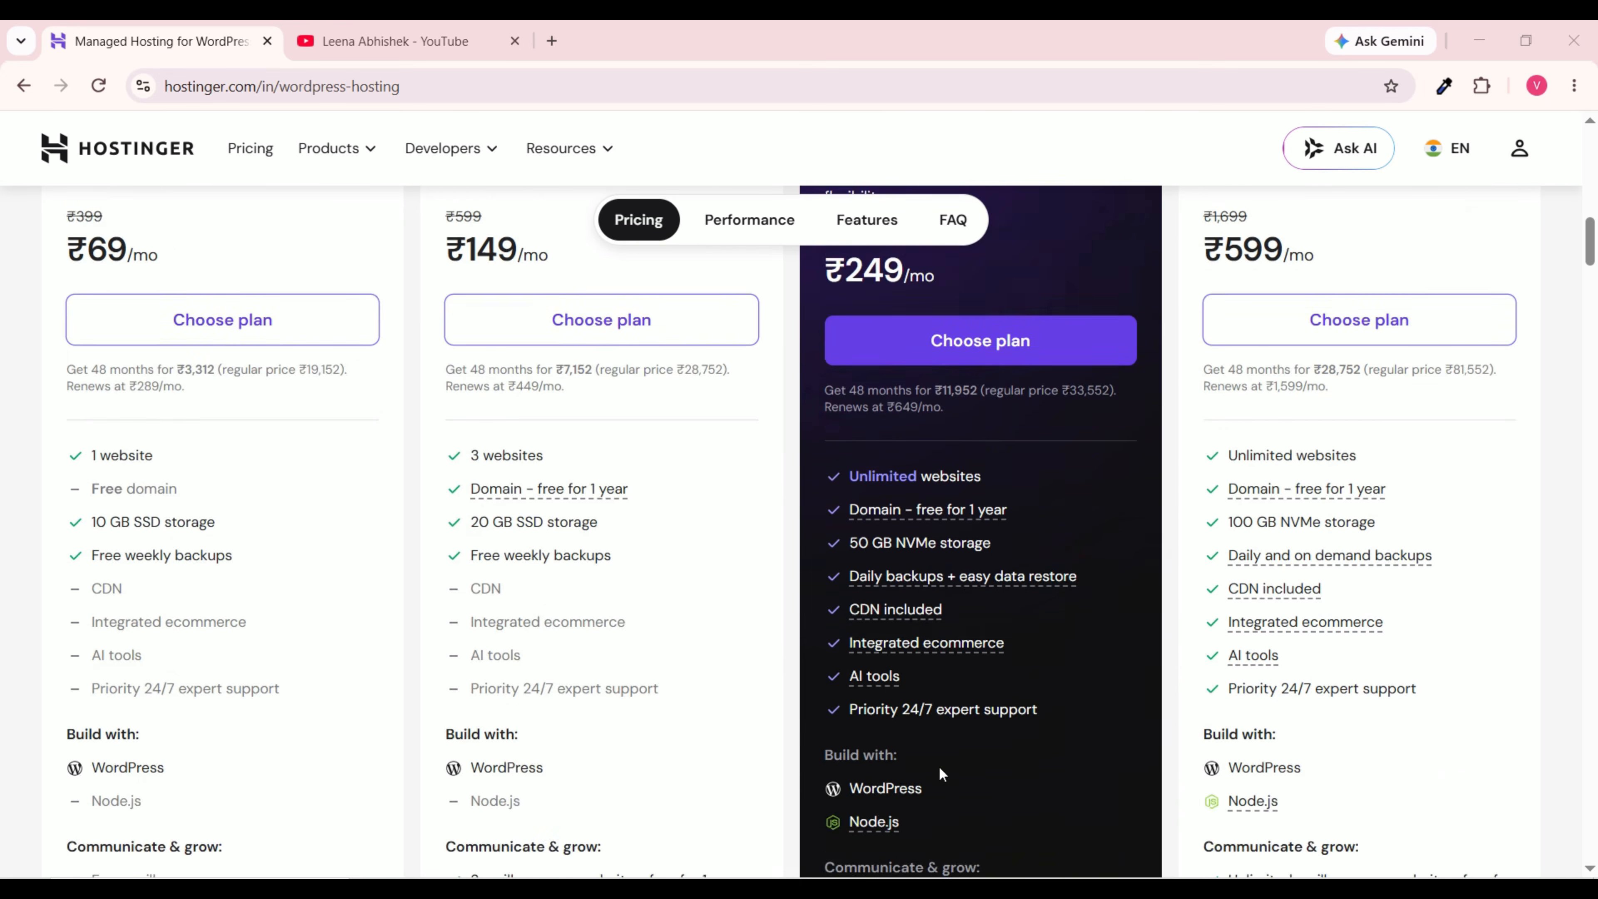
{"action": "scroll", "coordinate": [944, 622], "scroll_direction": "up", "scroll_amount": 5}
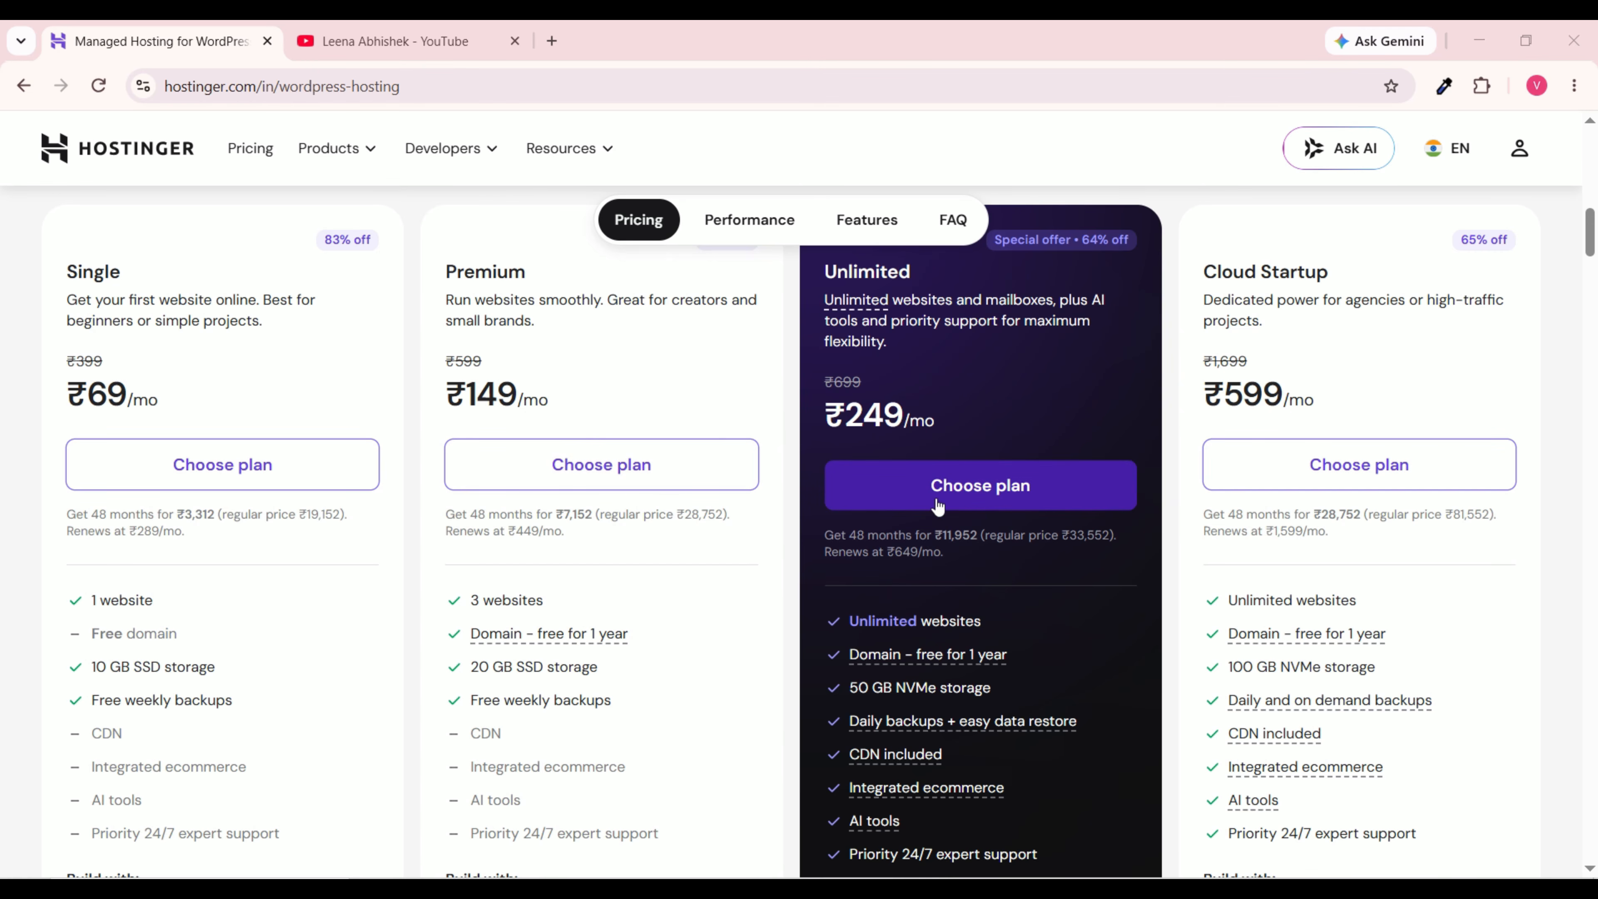
Step: Choose the Unlimited plan and compare 48-month (₹14,103.36) with 24-month (₹8,467.68, ₹299/mo) pricing
{"action": "left_click", "coordinate": [952, 504]}
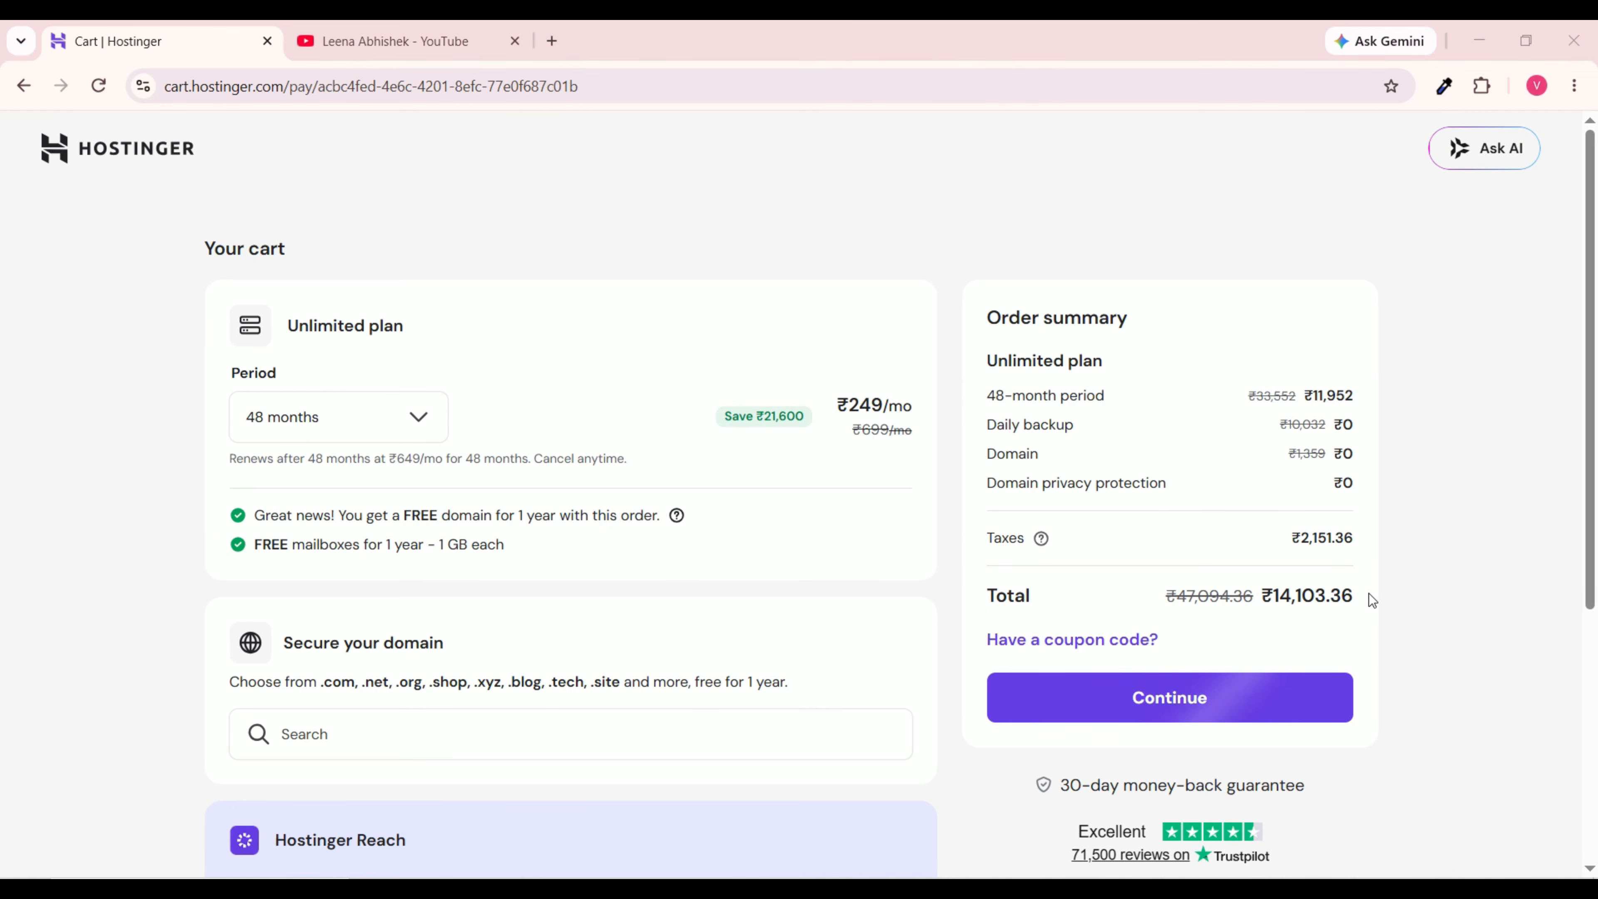
{"action": "left_click_drag", "start_coordinate": [1356, 595], "coordinate": [1266, 592]}
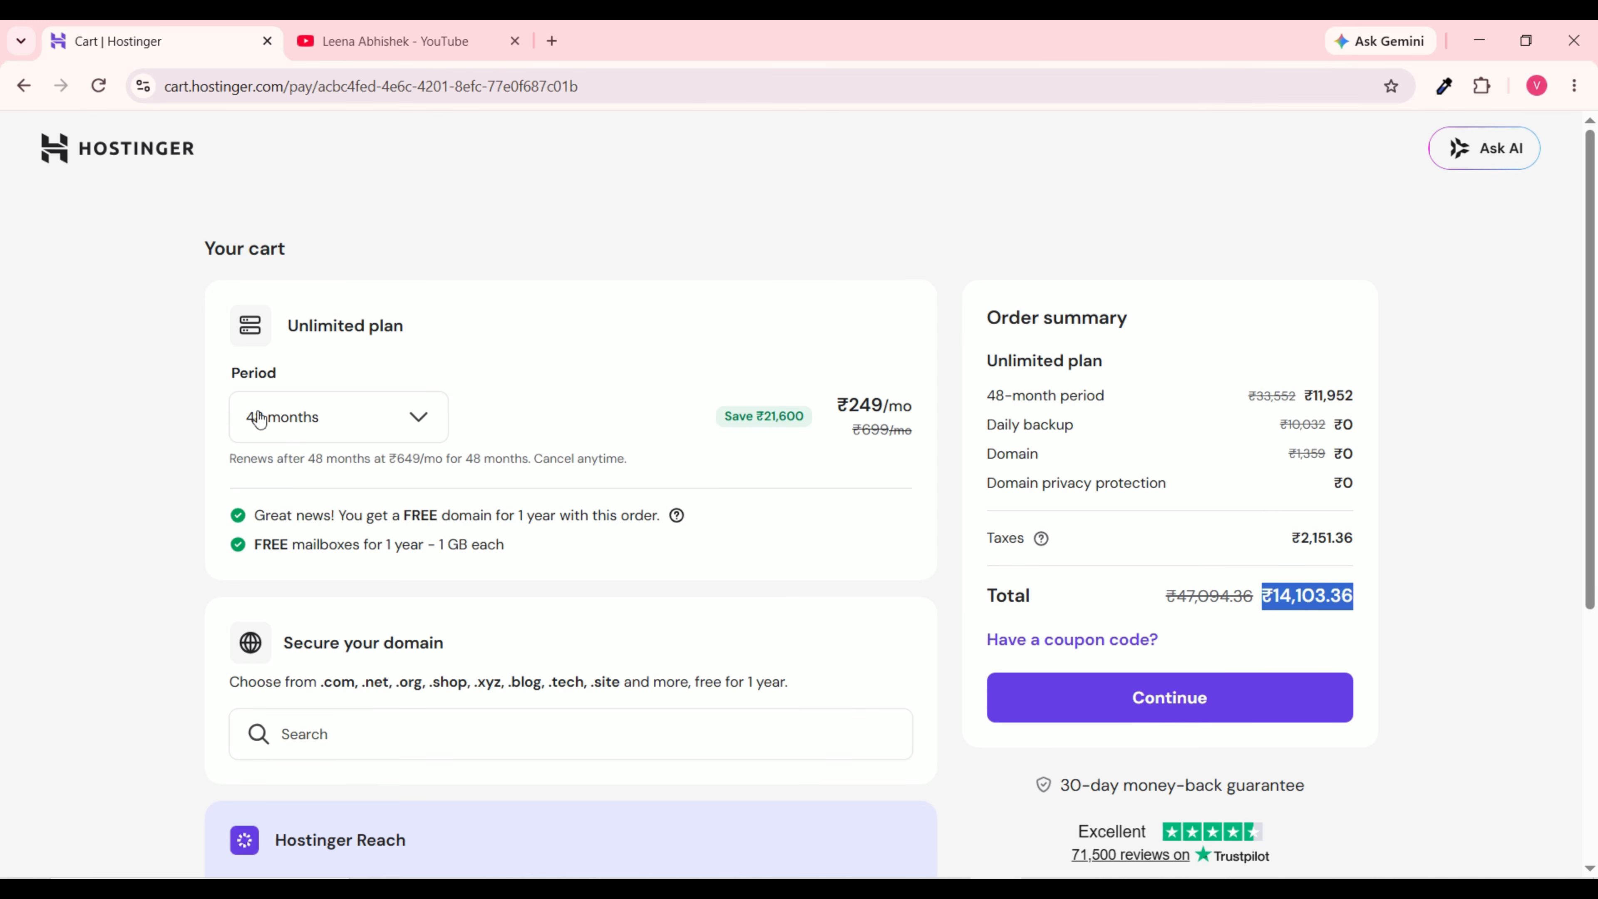
{"action": "left_click", "coordinate": [410, 417]}
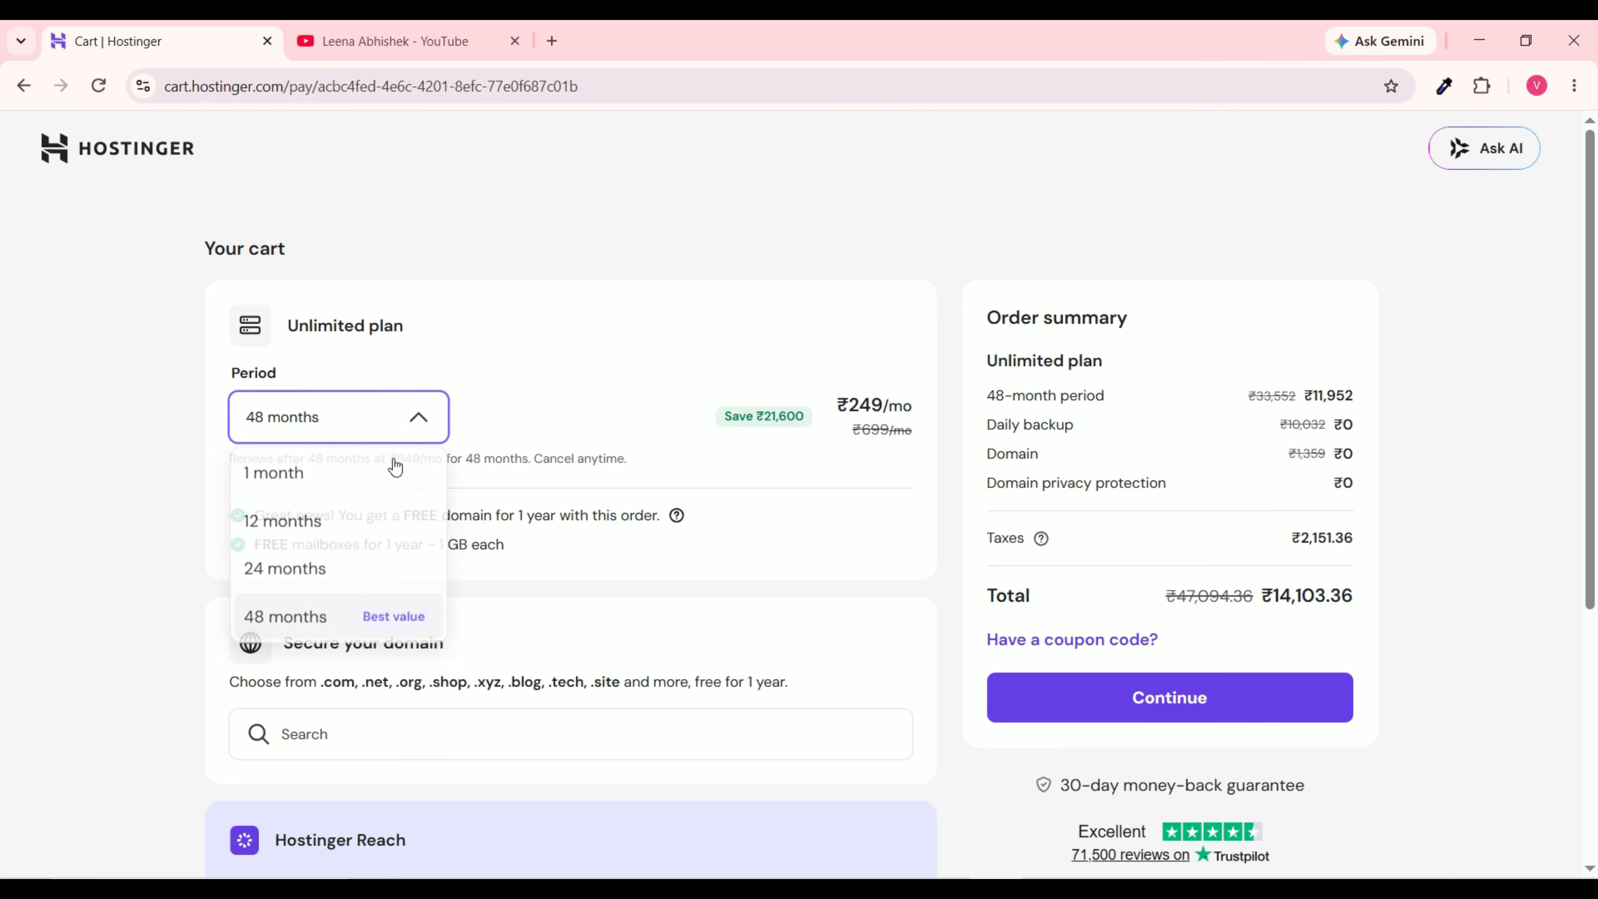
{"action": "left_click", "coordinate": [345, 572]}
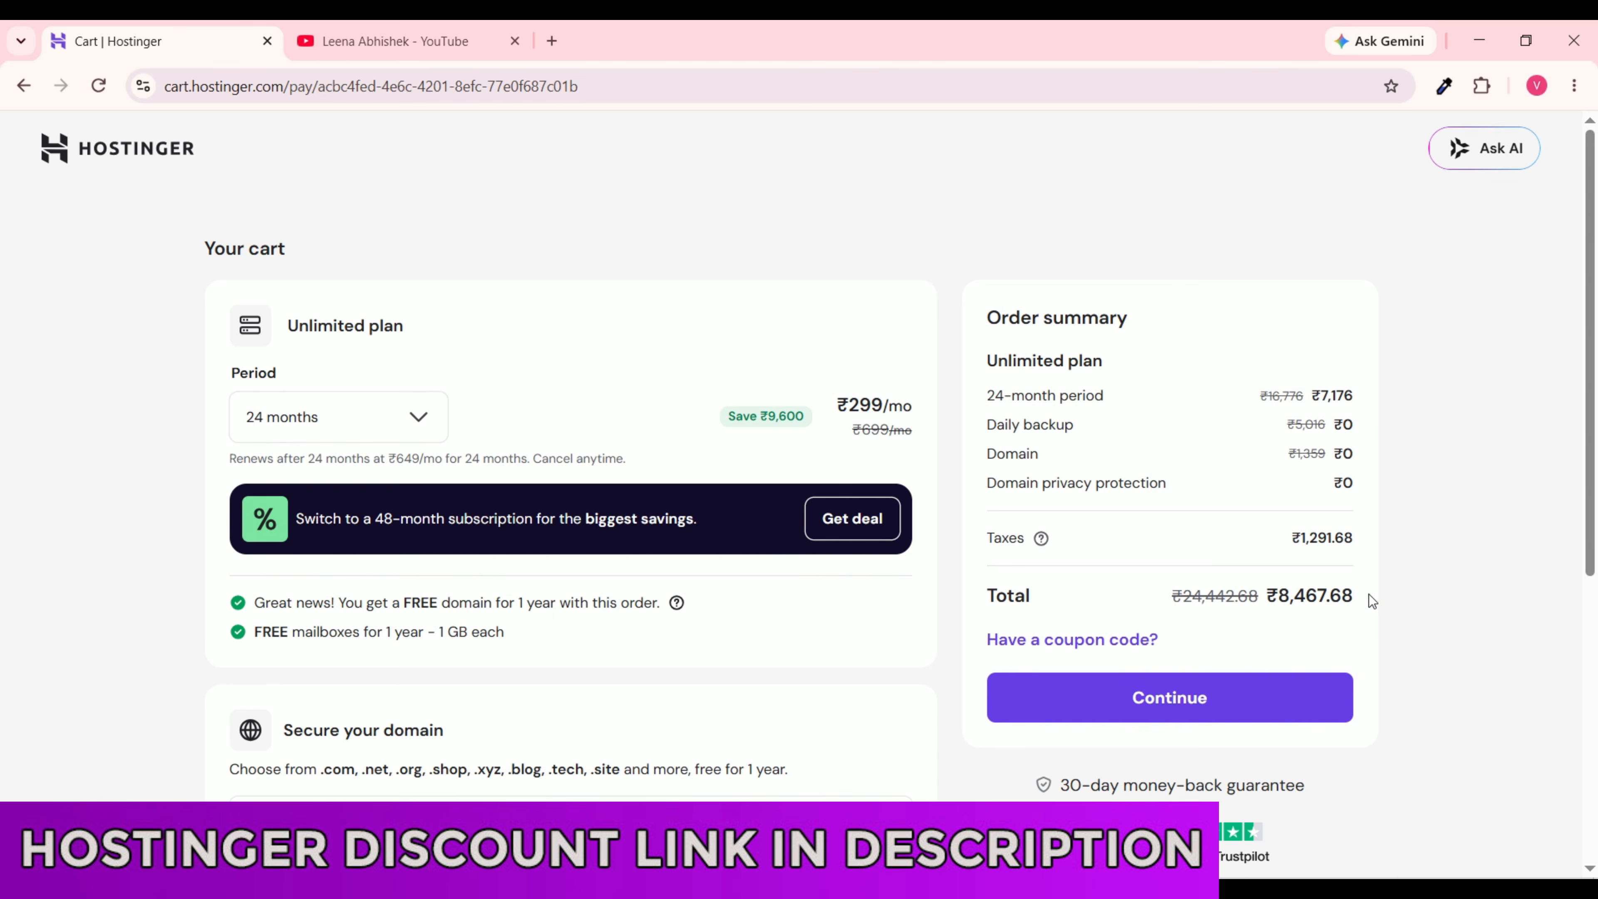
{"action": "left_click_drag", "start_coordinate": [1376, 588], "coordinate": [1260, 588]}
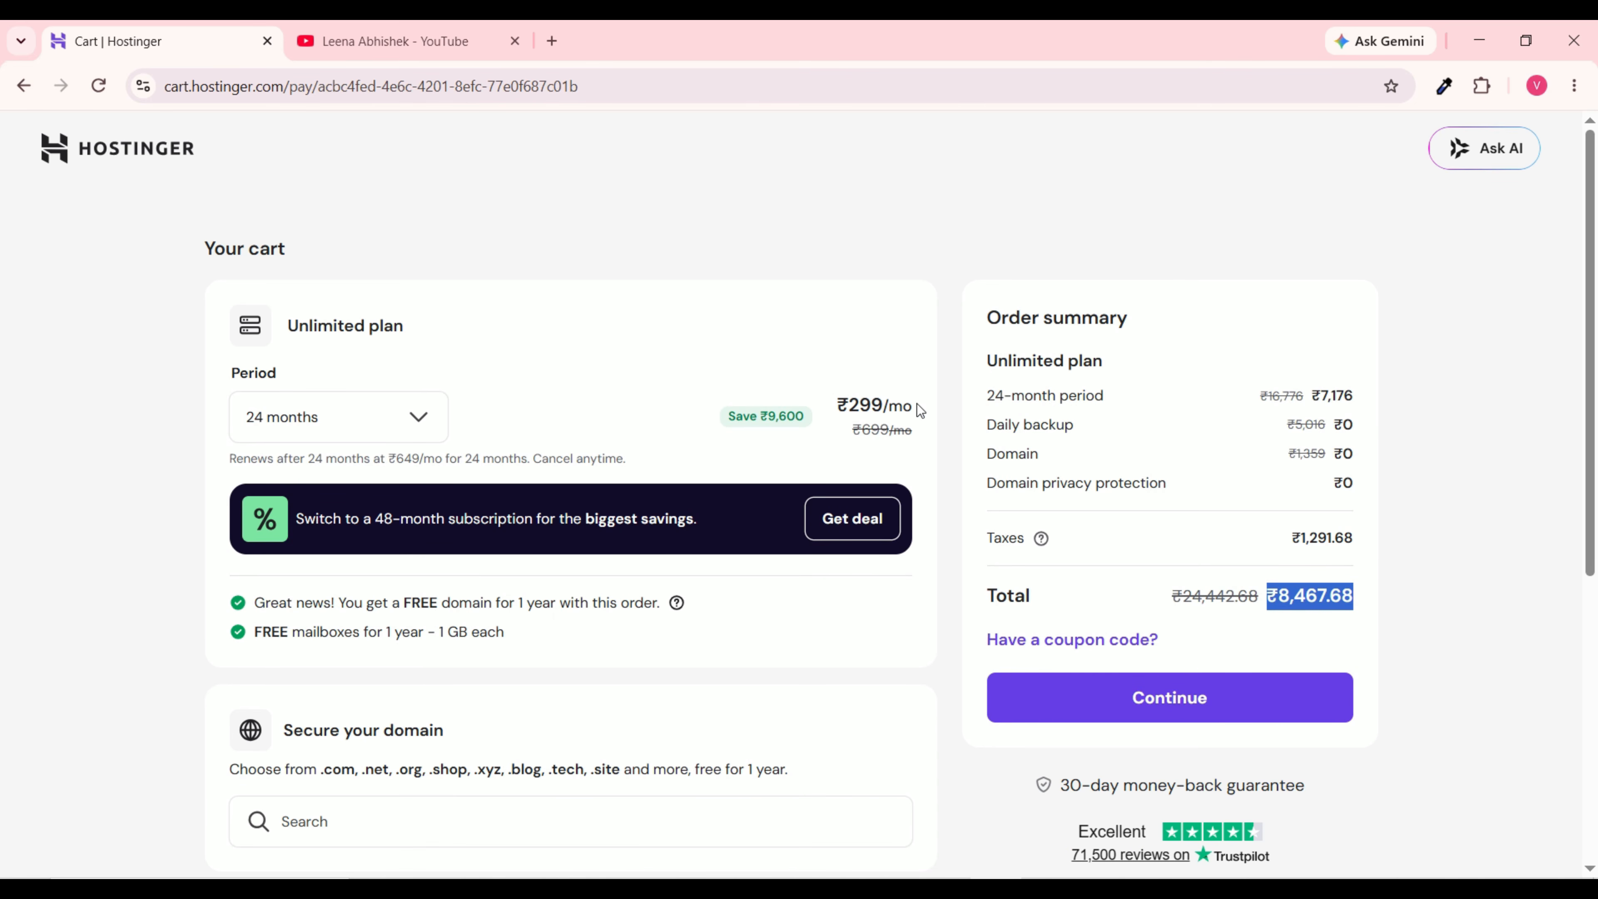
{"action": "left_click_drag", "start_coordinate": [921, 411], "coordinate": [839, 413]}
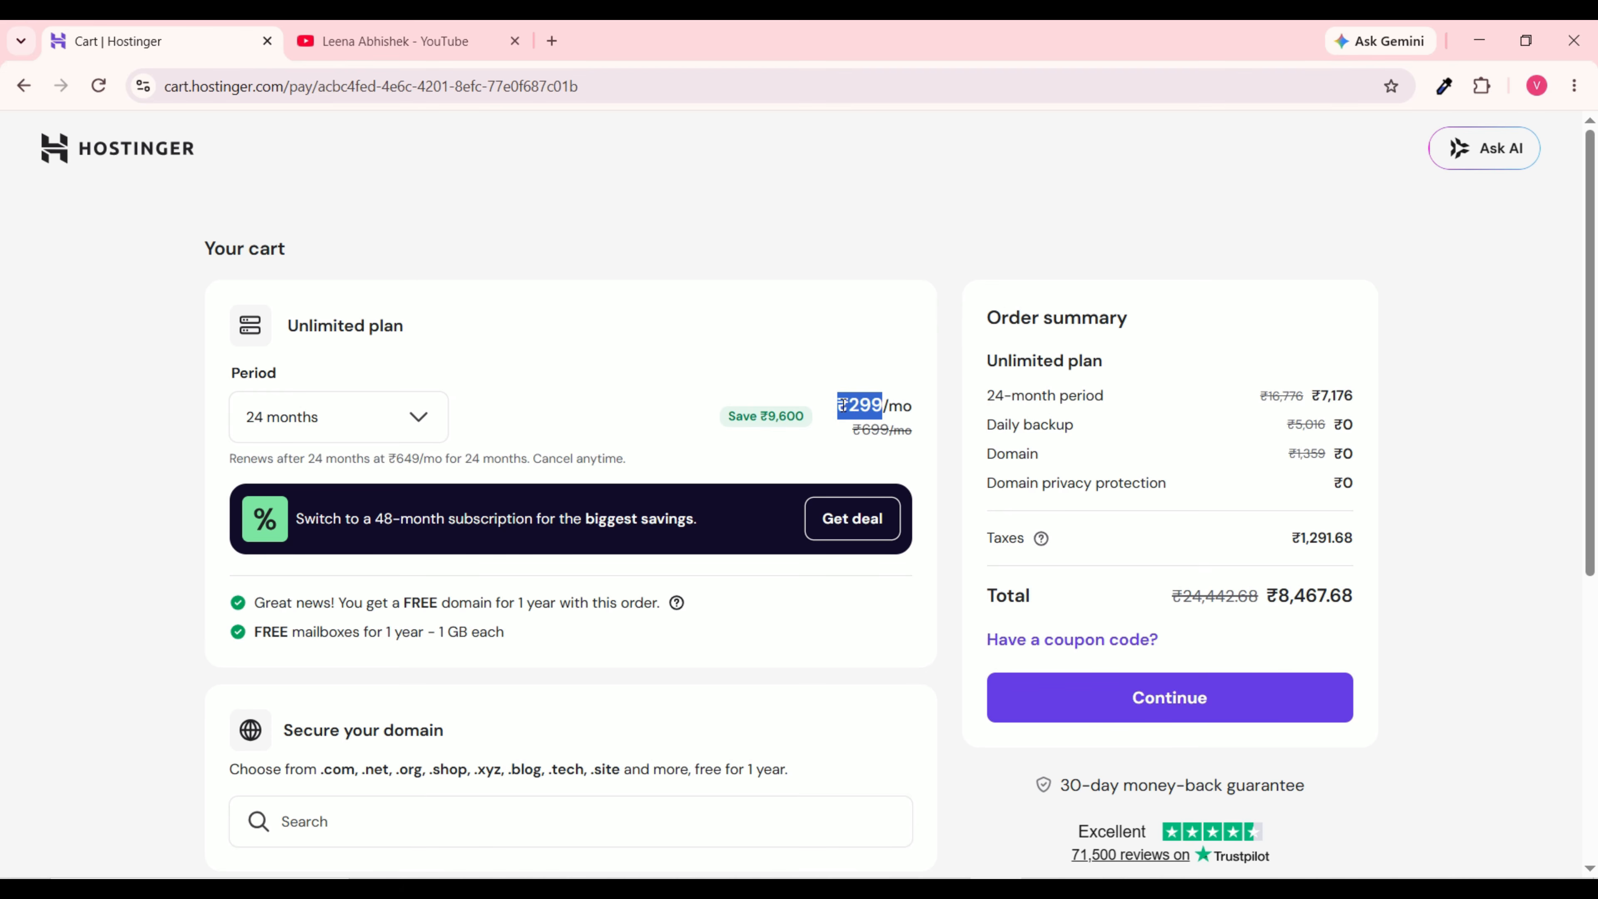
Step: Check the 12-month price of ₹379/mo, then settle on 48 months at ₹249/mo
{"action": "left_click", "coordinate": [335, 415]}
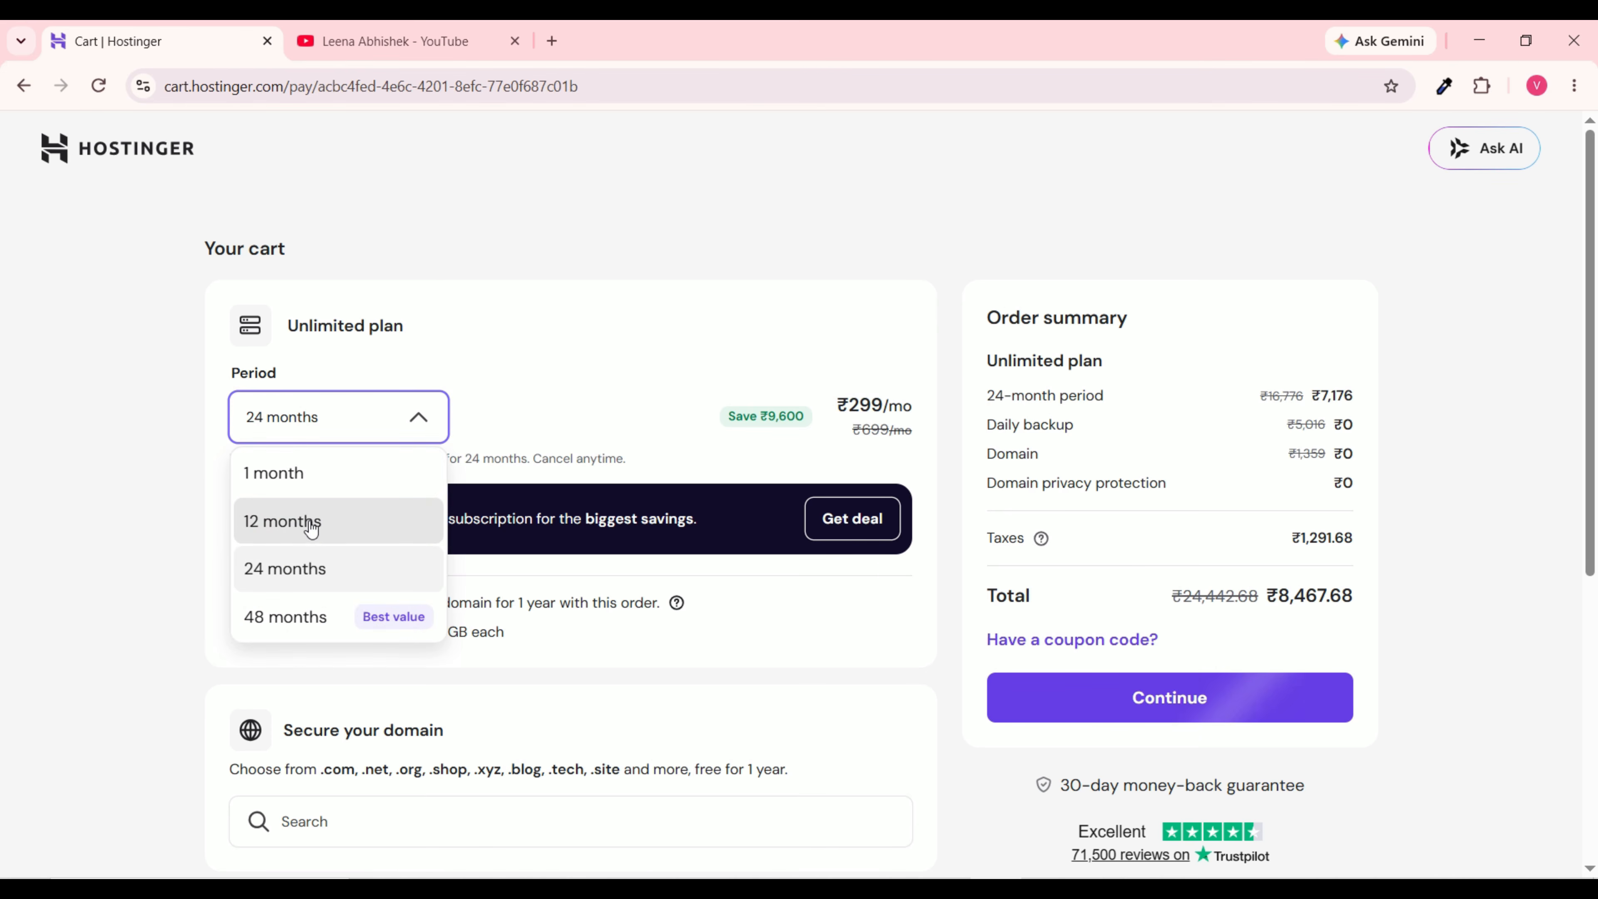
{"action": "left_click", "coordinate": [342, 529]}
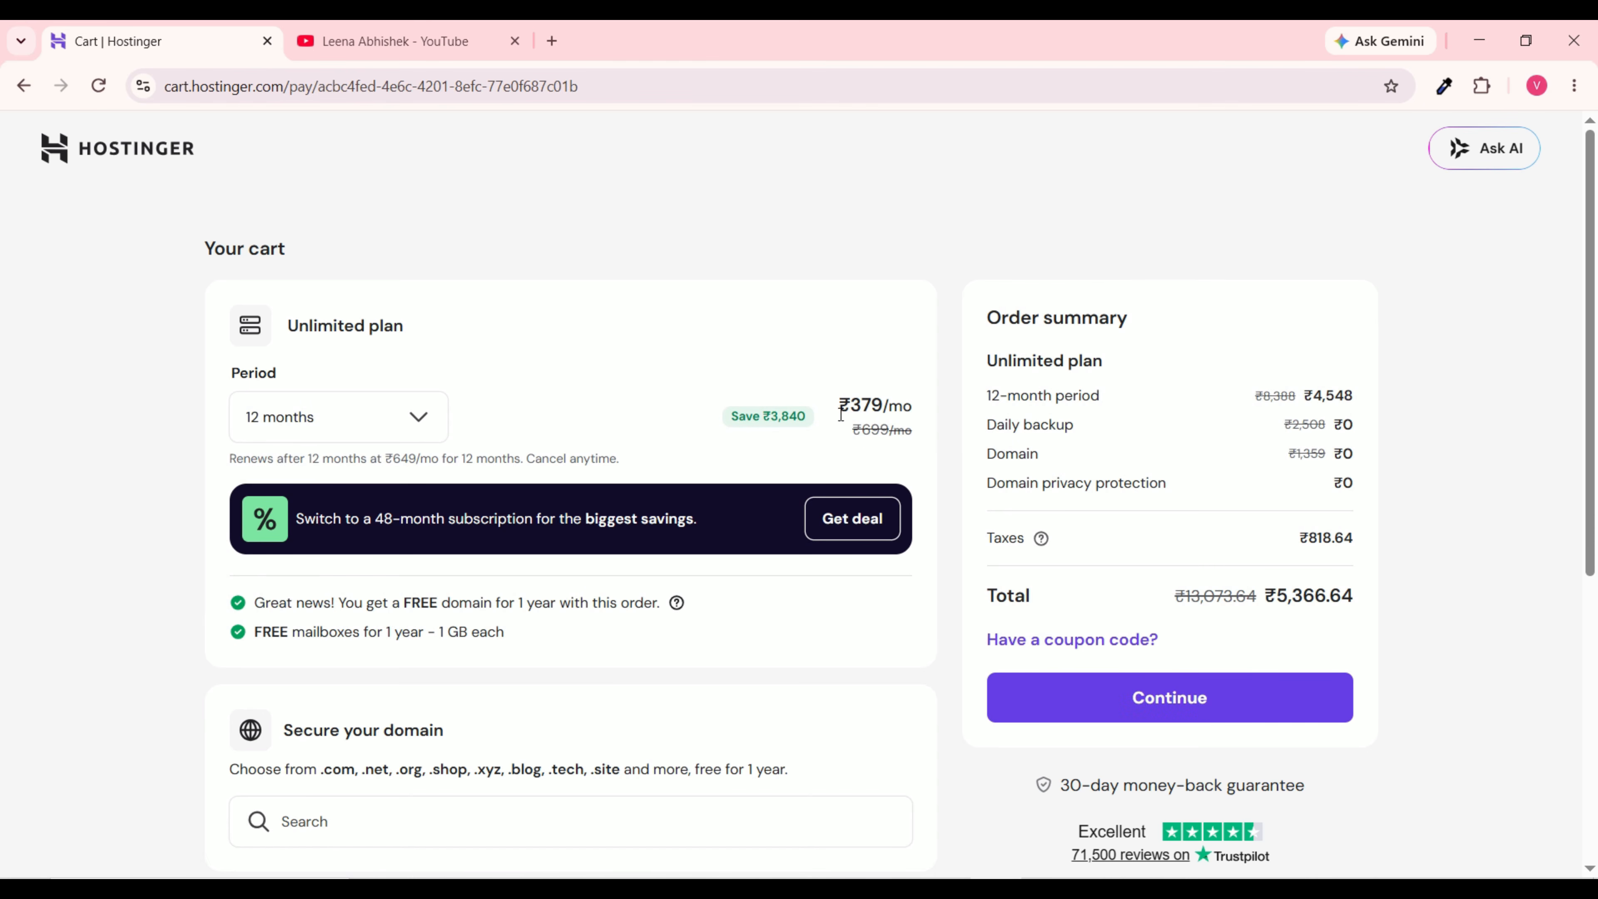
{"action": "left_click_drag", "start_coordinate": [839, 404], "coordinate": [883, 406]}
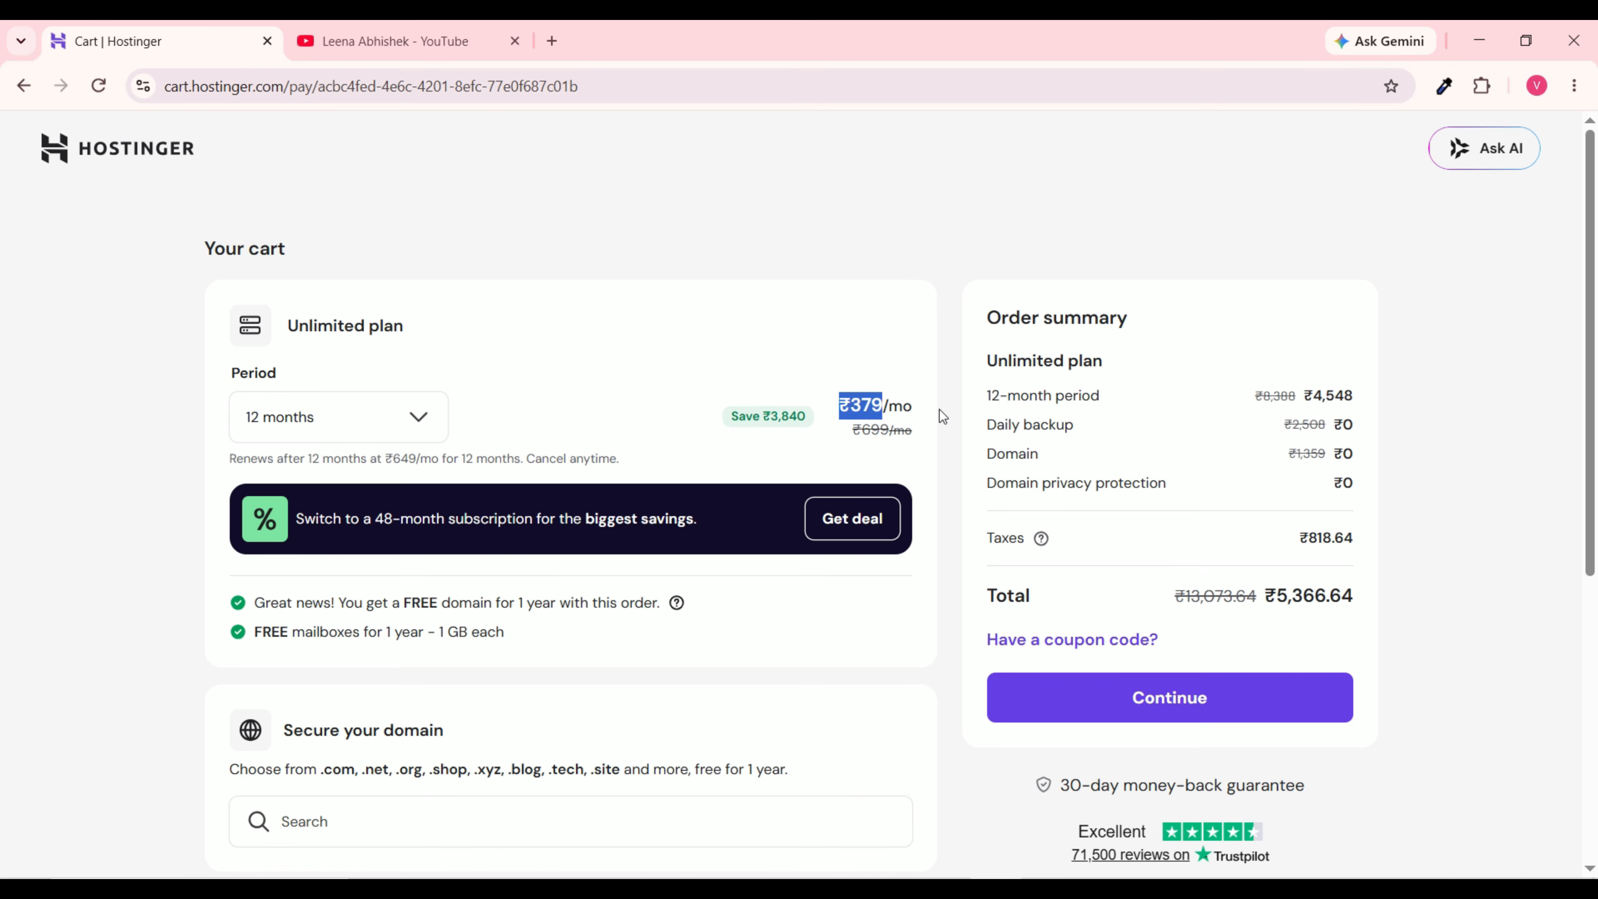
{"action": "left_click", "coordinate": [310, 419]}
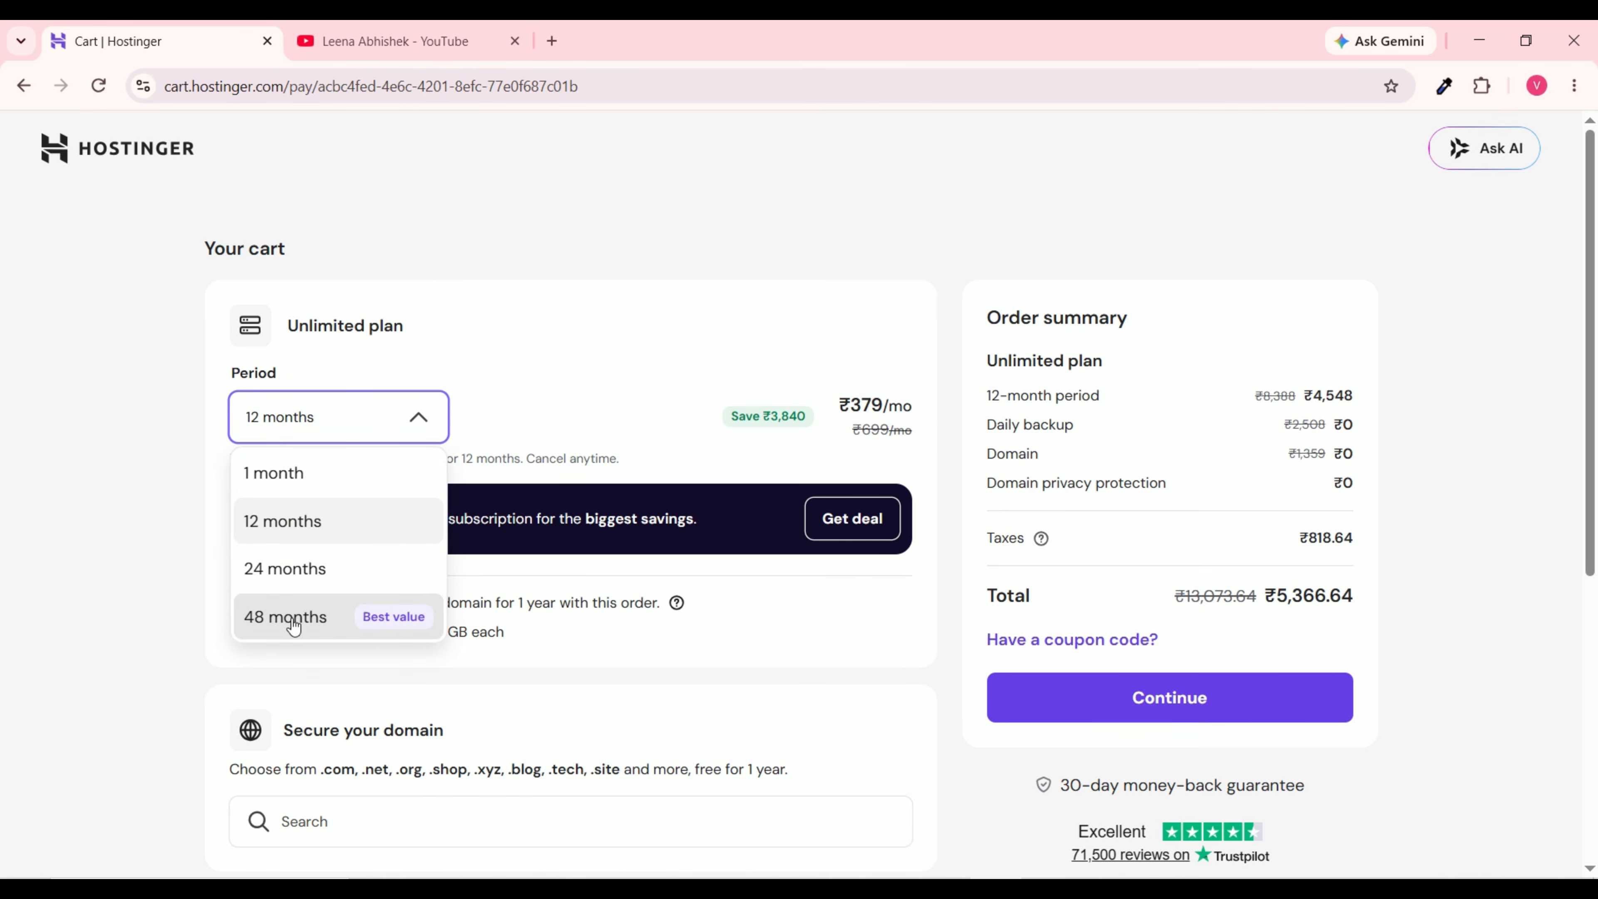
{"action": "left_click", "coordinate": [306, 620]}
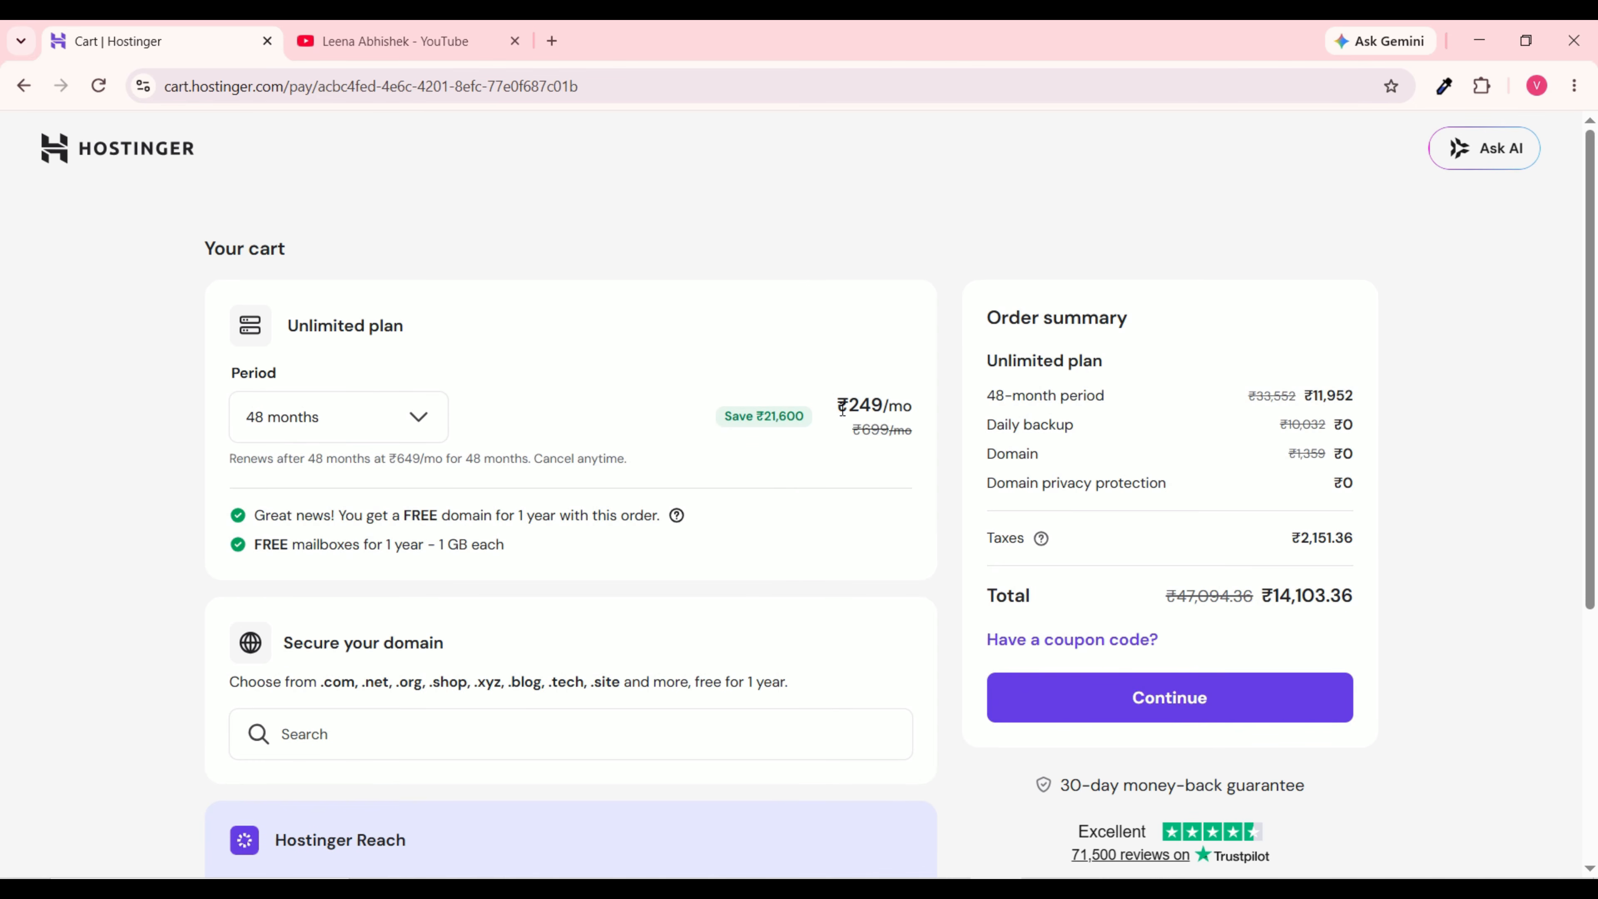
{"action": "left_click_drag", "start_coordinate": [839, 400], "coordinate": [884, 406]}
Step: Apply coupon HOSTINGER10, bringing the price to ₹224.10/mo and the total to ₹12,693.02
{"action": "left_click", "coordinate": [1124, 646]}
{"action": "left_click", "coordinate": [1102, 672]}
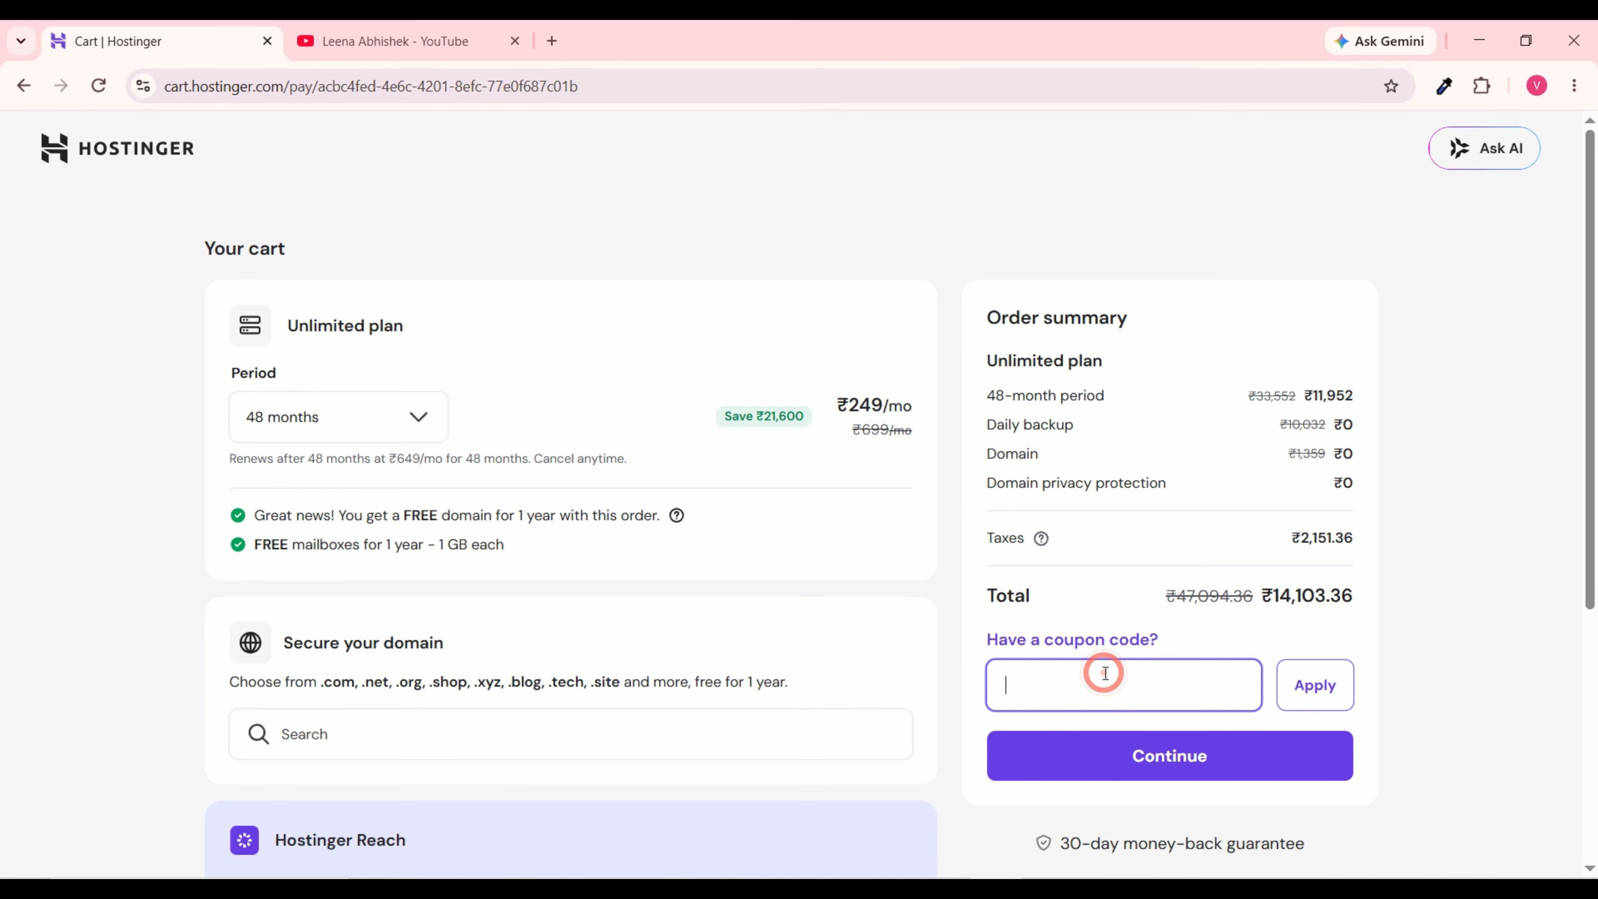
{"action": "type", "text": "HOSTINGER10"}
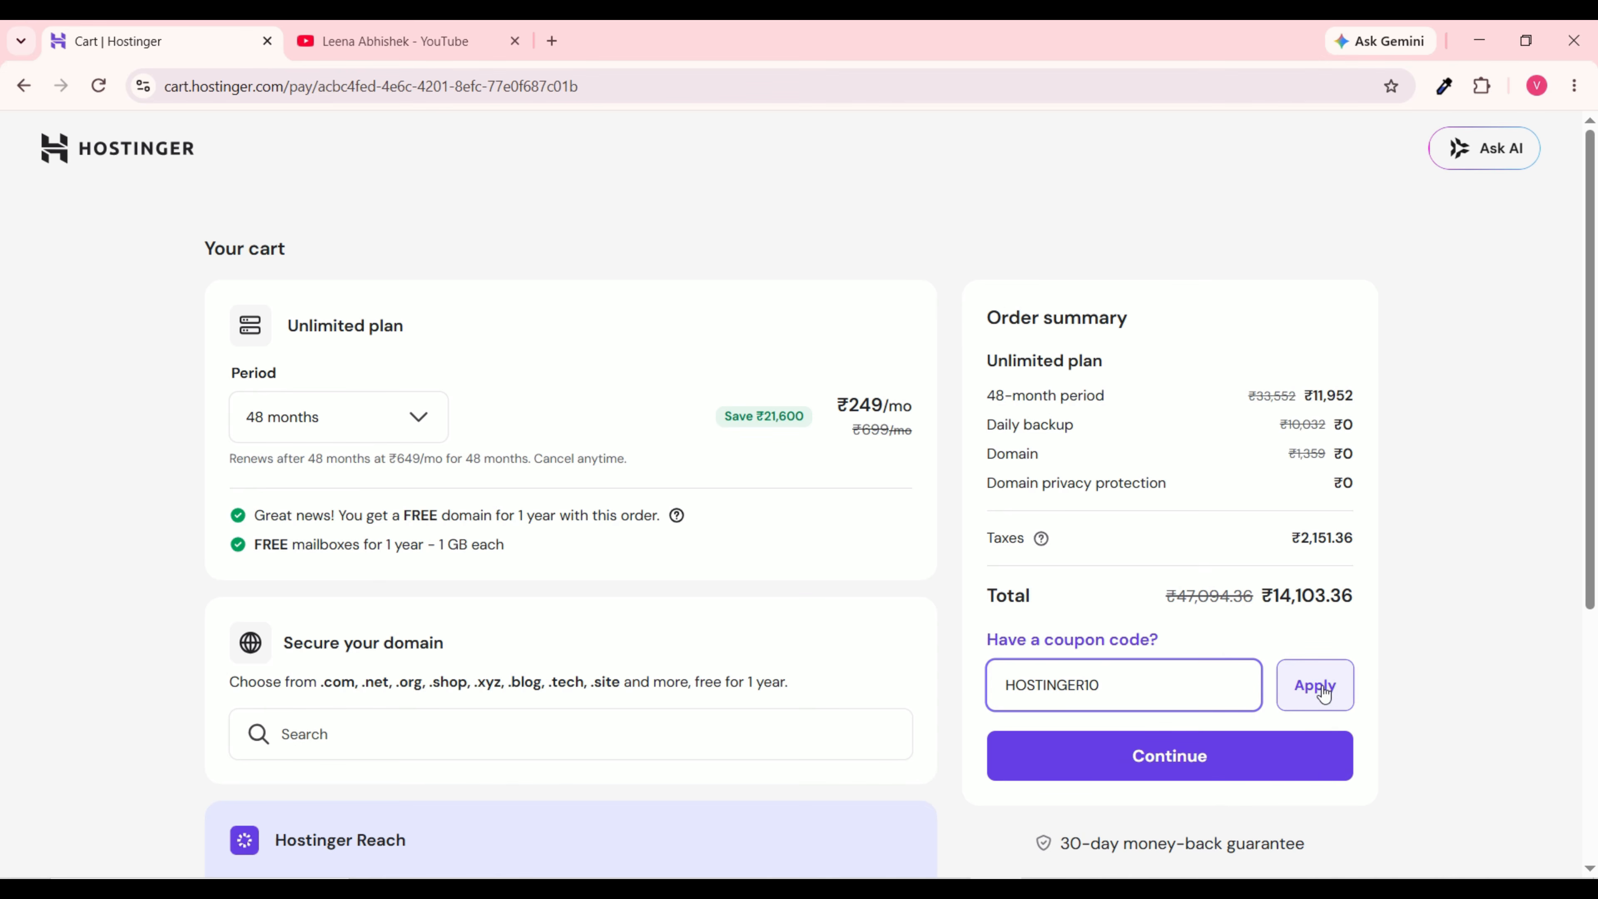
{"action": "left_click", "coordinate": [1323, 692]}
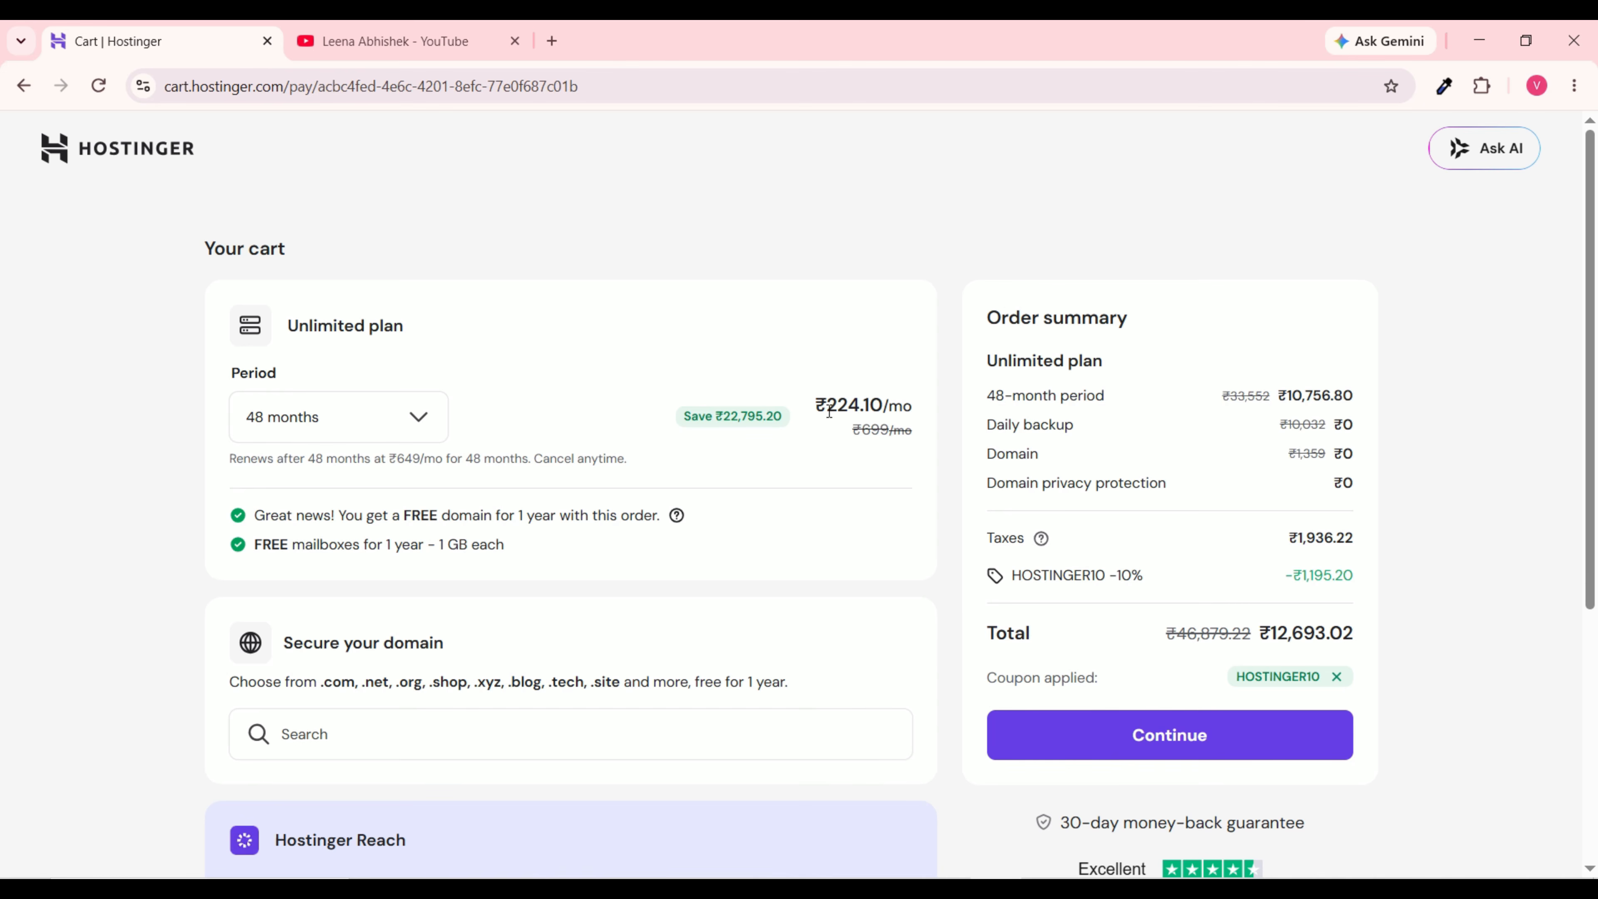
{"action": "left_click_drag", "start_coordinate": [816, 406], "coordinate": [925, 401]}
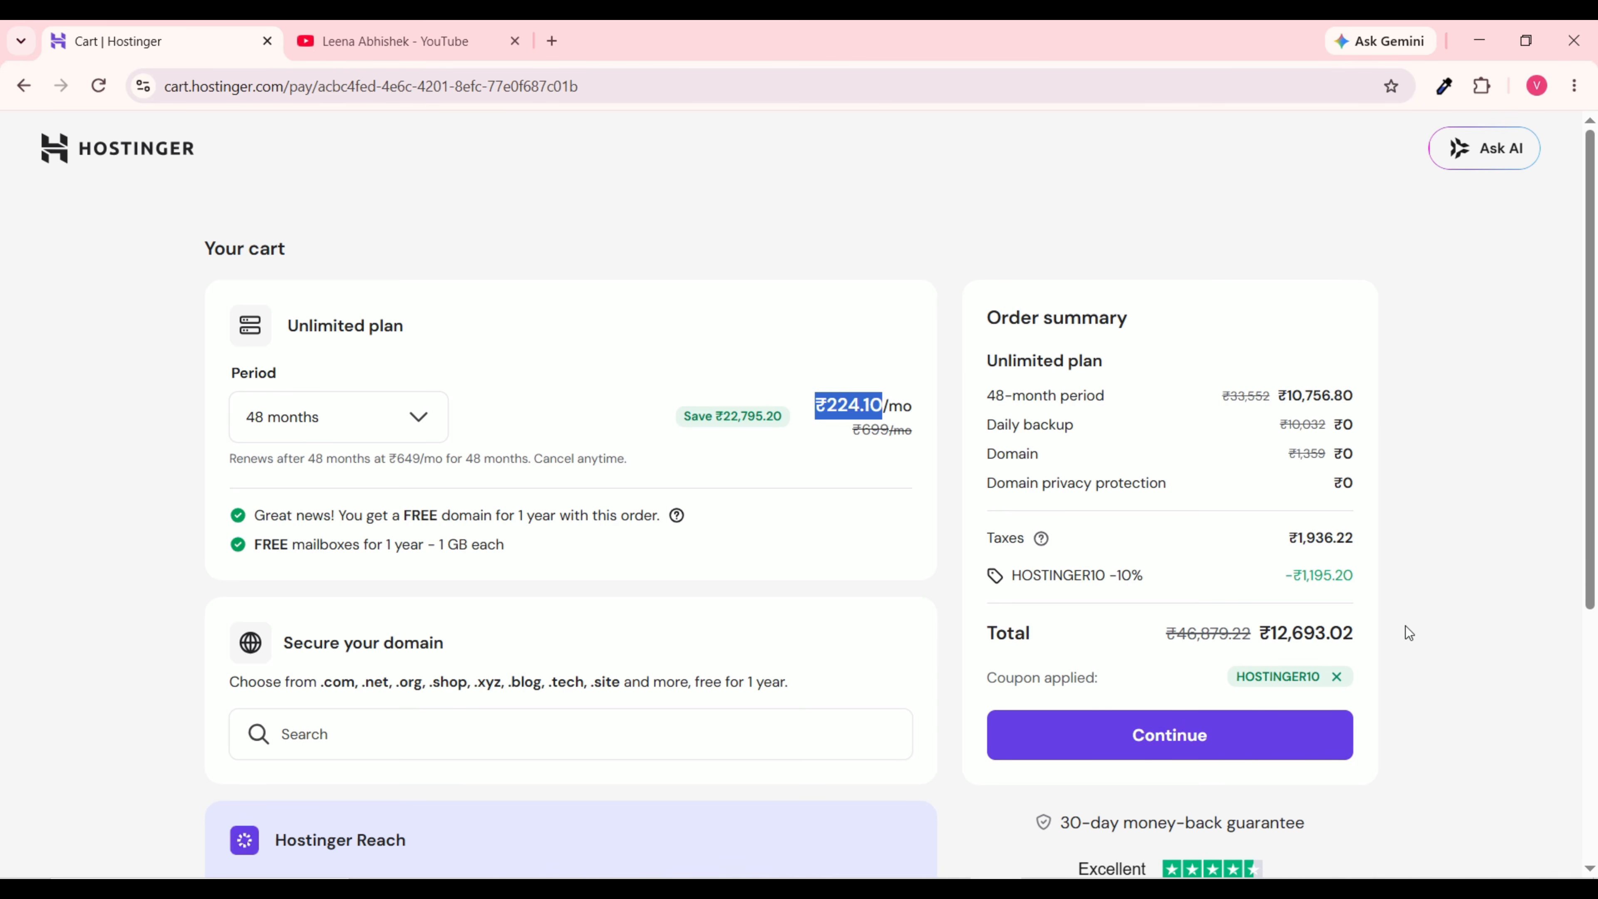
{"action": "left_click_drag", "start_coordinate": [1370, 630], "coordinate": [1245, 627]}
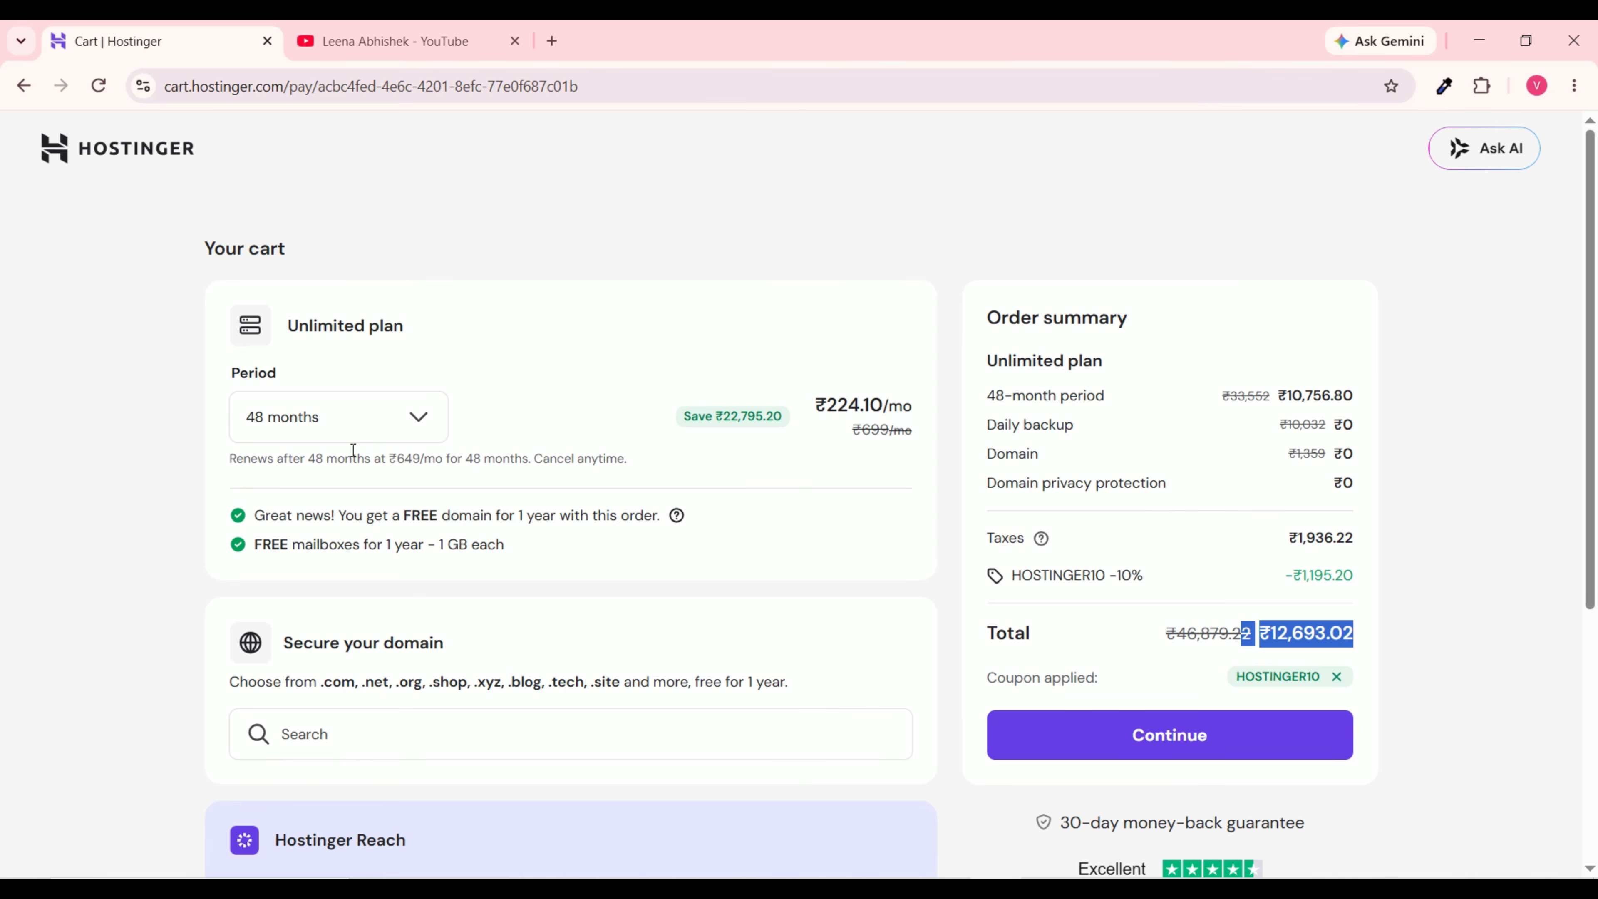
Step: Keep the 48-month period and continue to checkout with the ₹12,693.02 total
{"action": "left_click", "coordinate": [381, 417]}
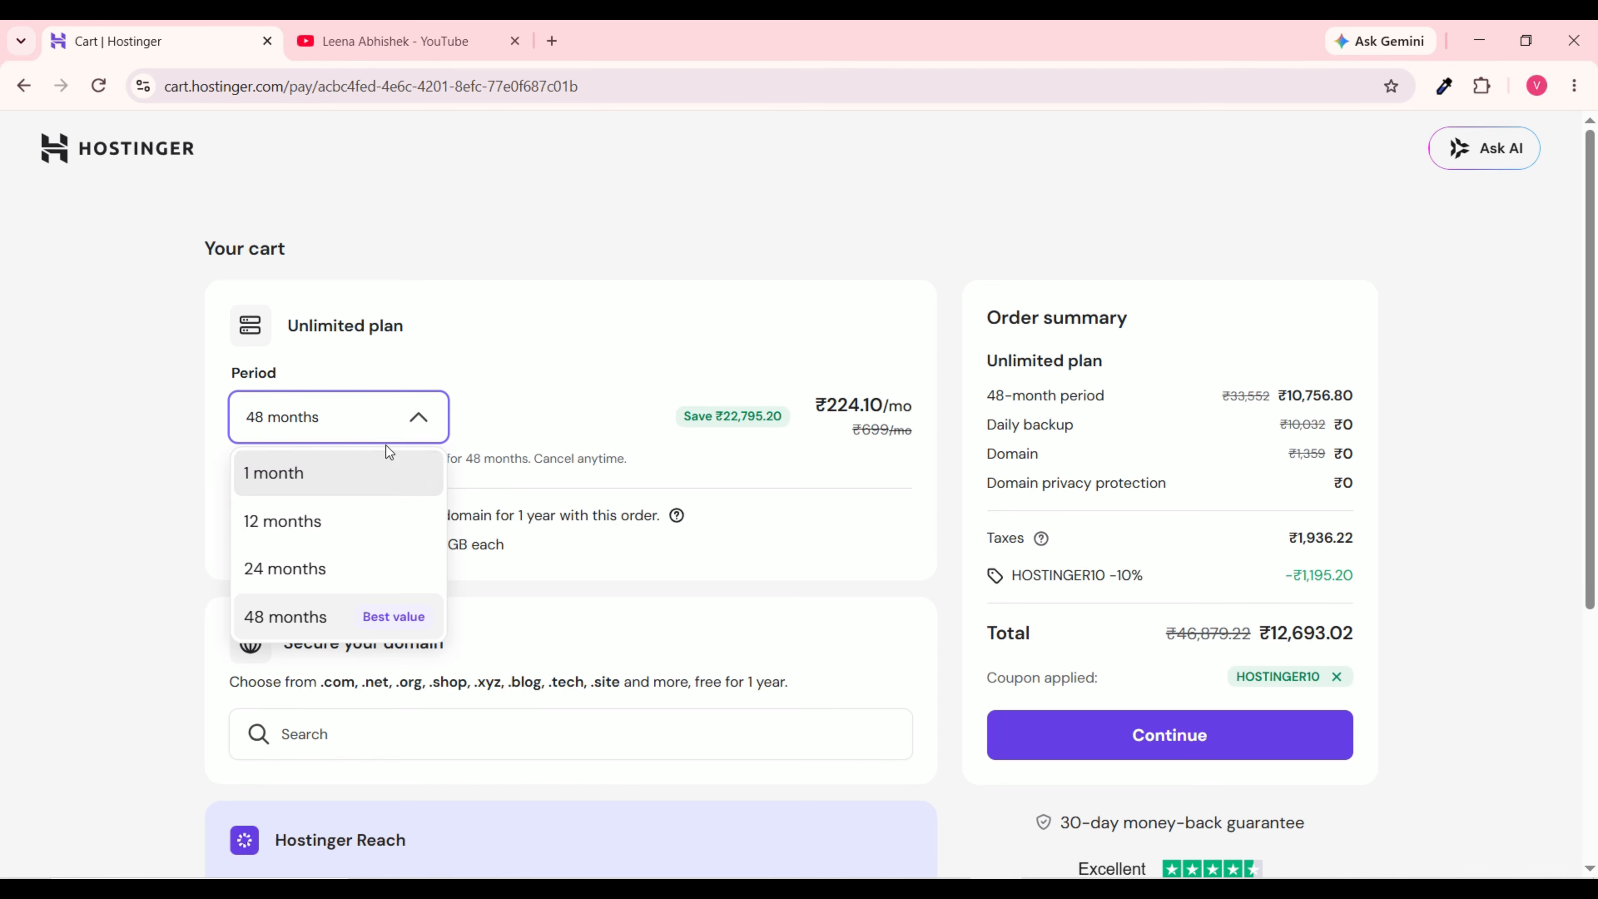
{"action": "left_click", "coordinate": [514, 340]}
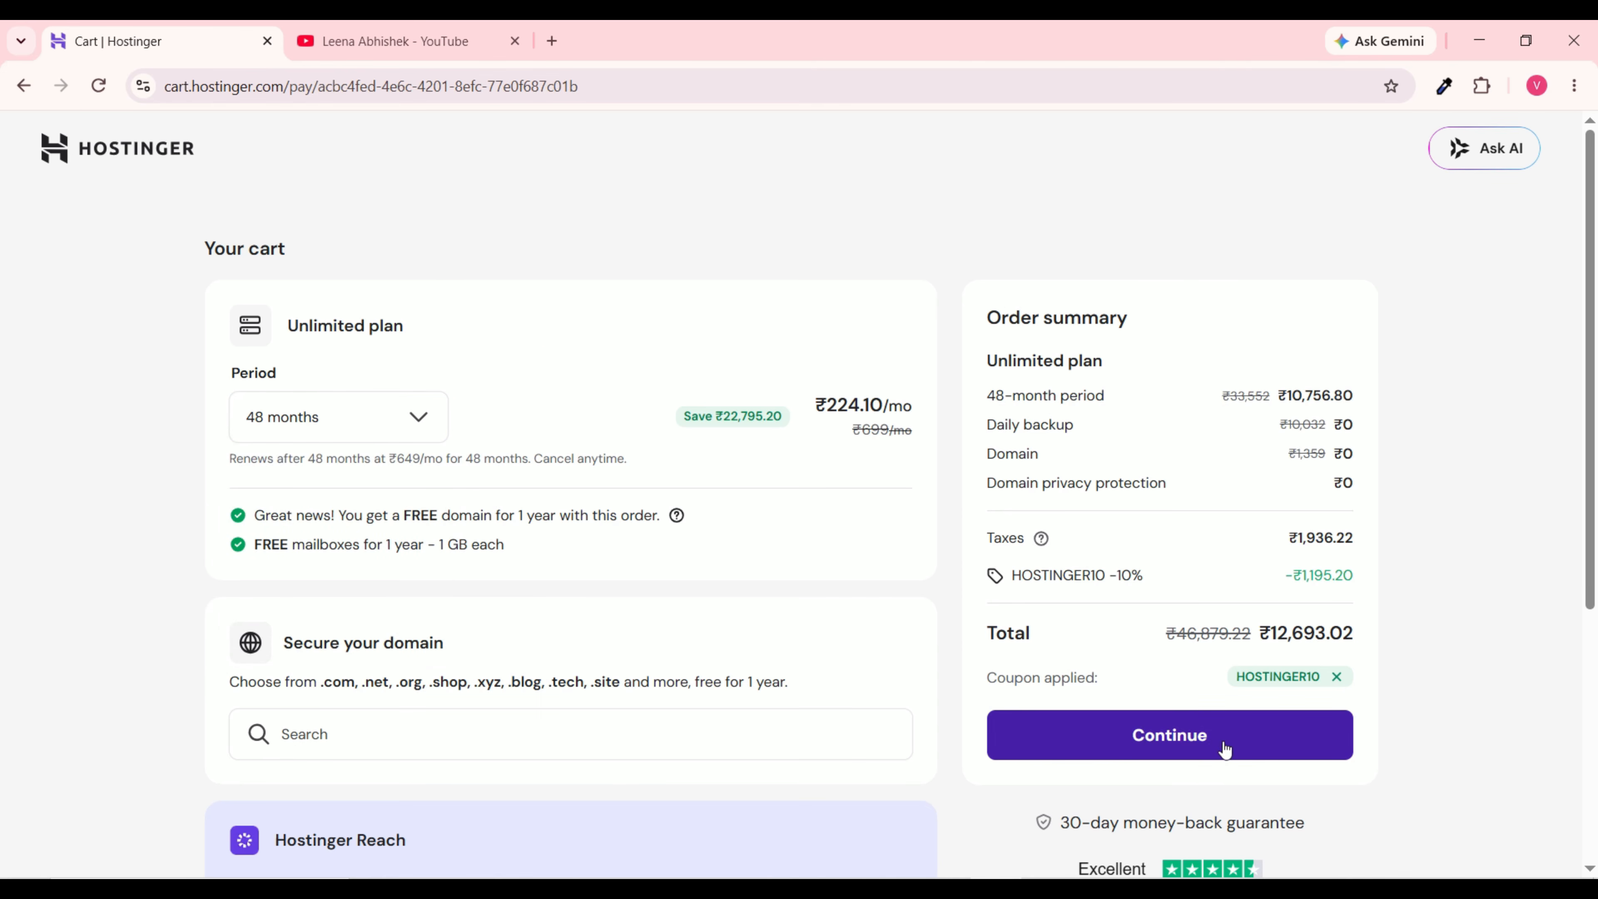
{"action": "left_click", "coordinate": [1195, 736]}
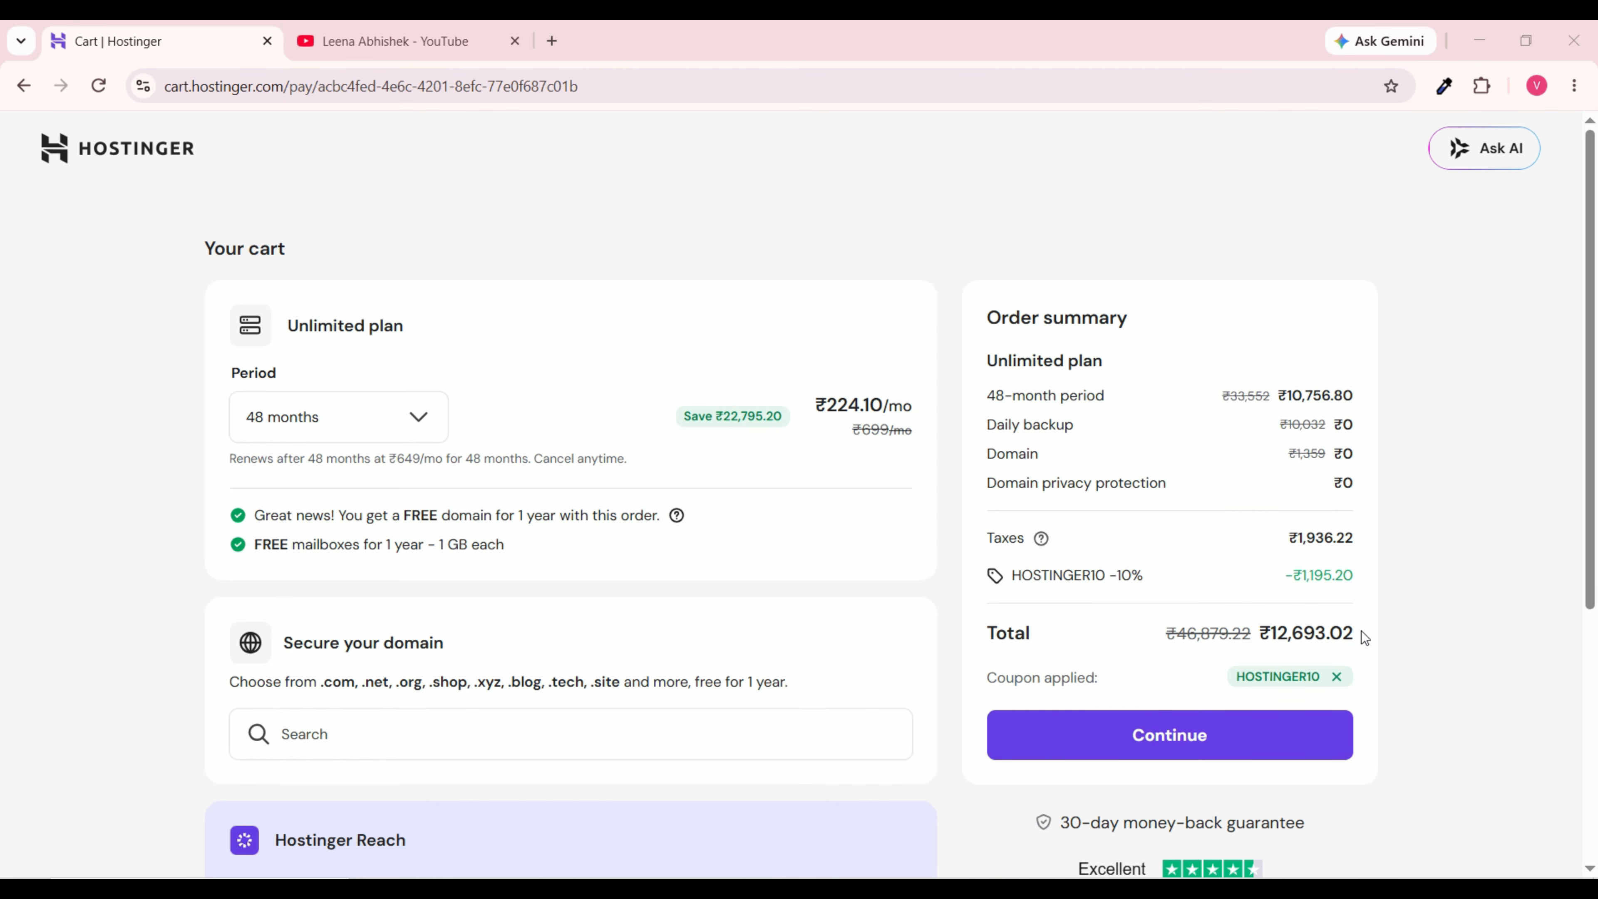
{"action": "left_click_drag", "start_coordinate": [1361, 631], "coordinate": [1265, 636]}
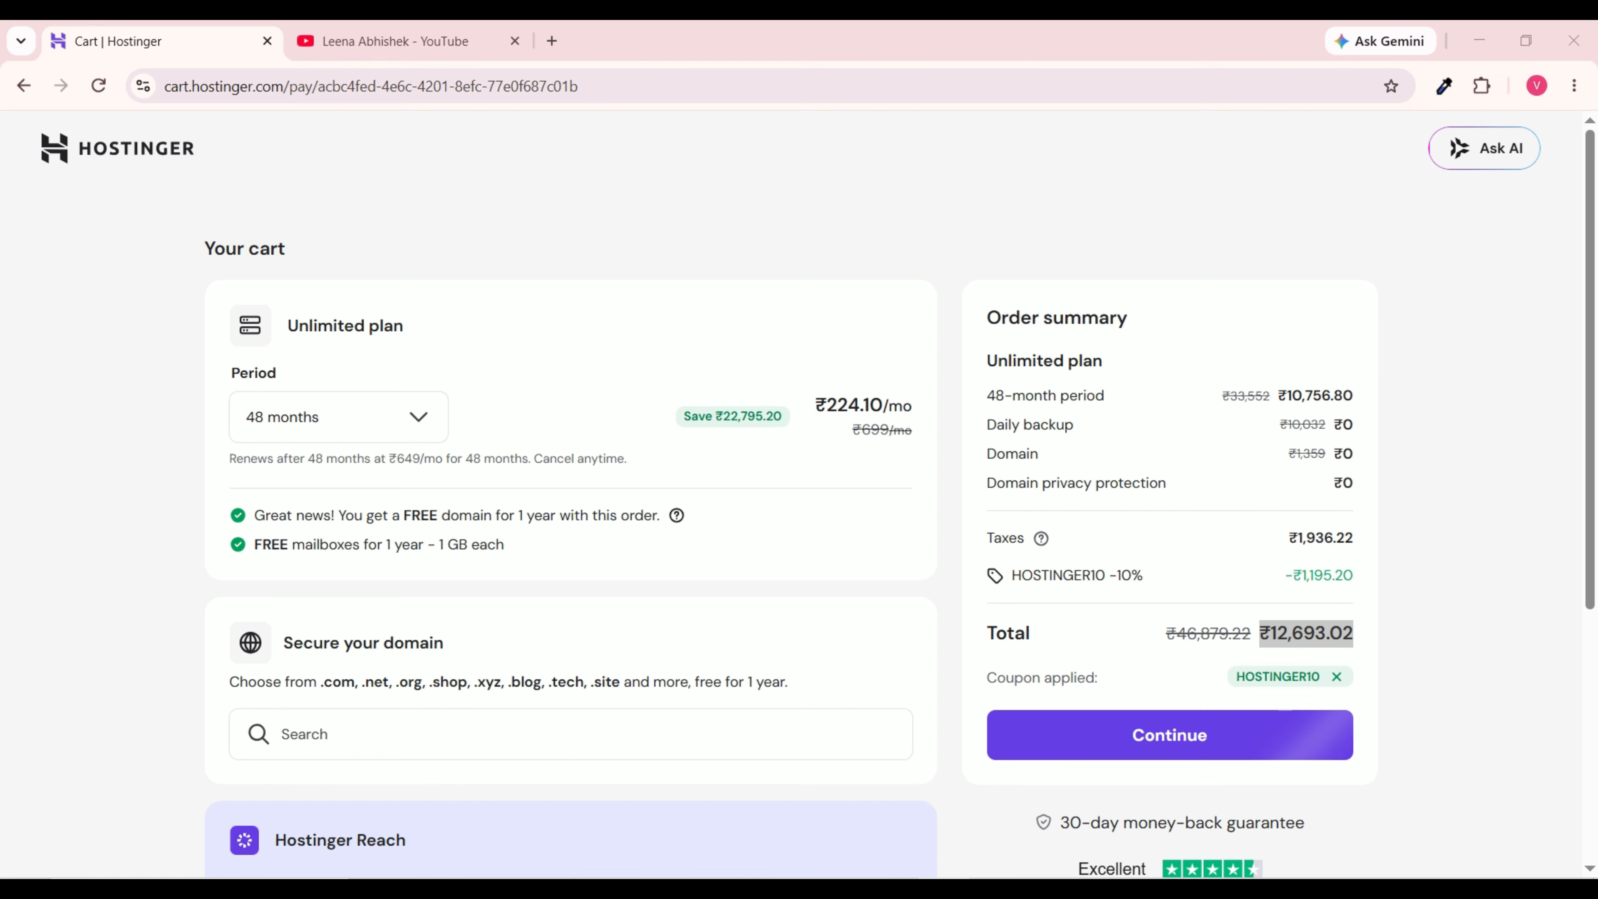
Step: Bring the Discount notes forward and select the free themes and plugins list
{"action": "mouse_move", "coordinate": [944, 889]}
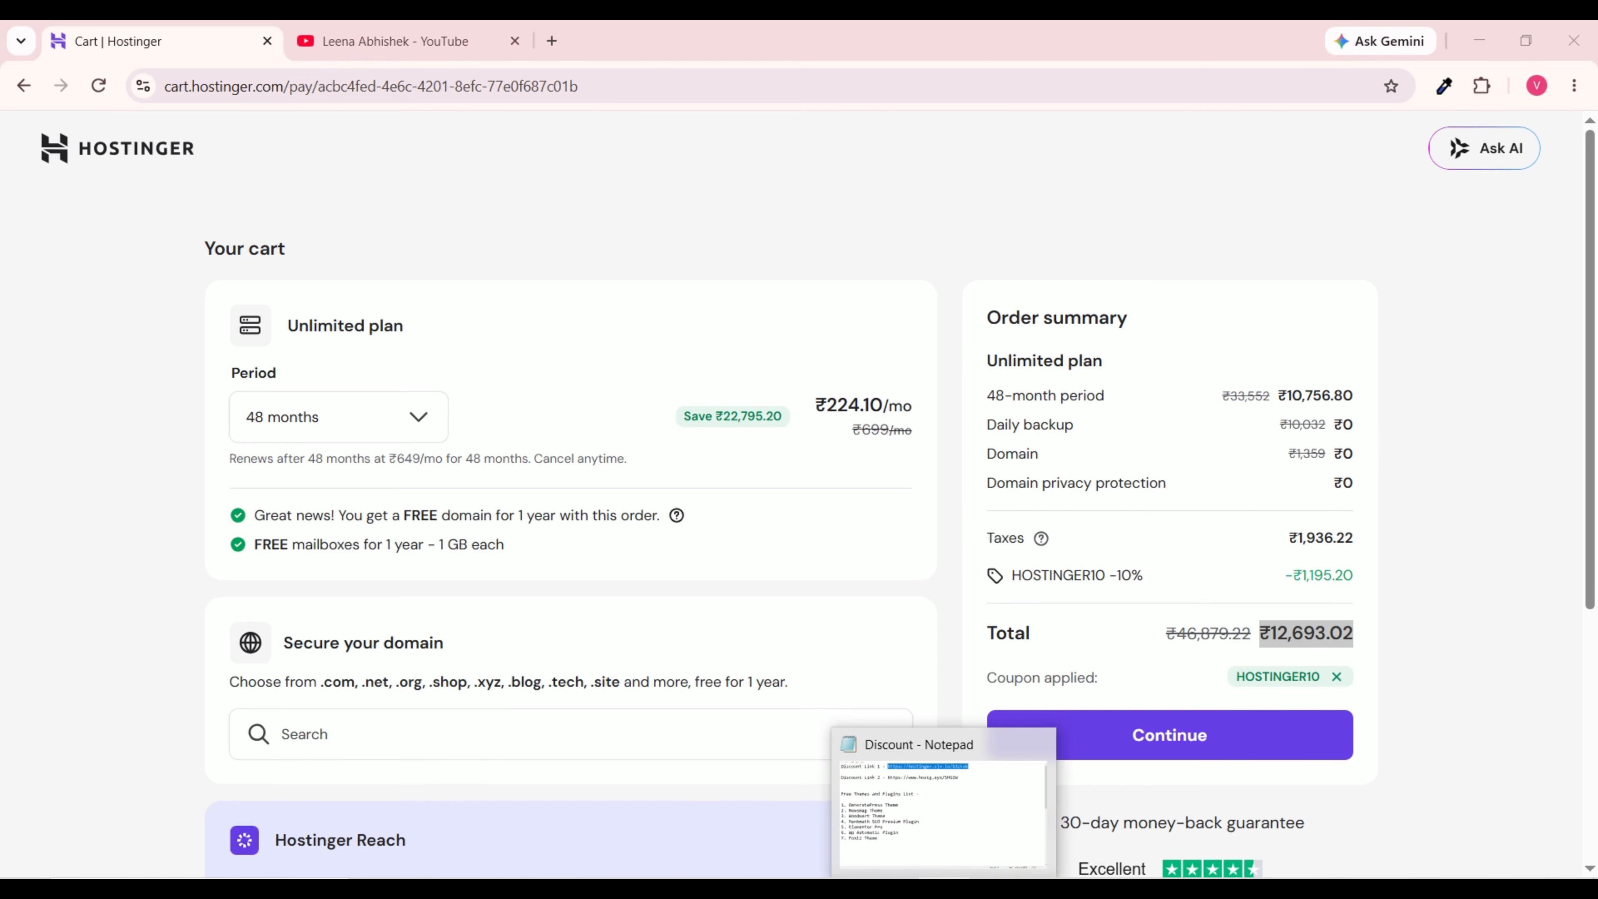
{"action": "left_click", "coordinate": [942, 812]}
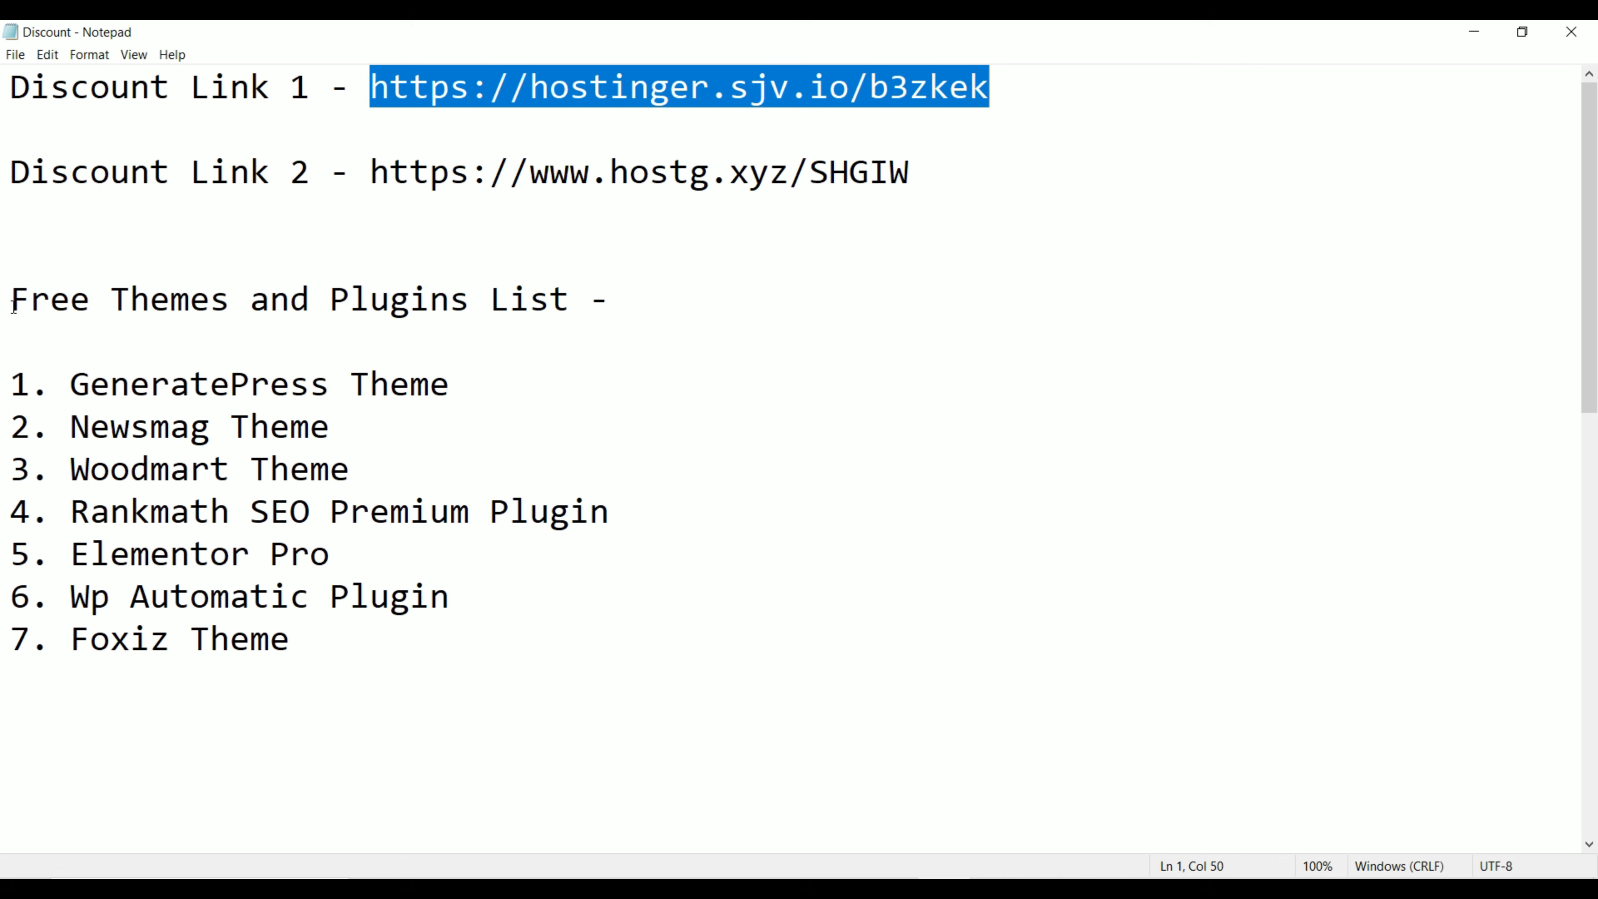
{"action": "left_click_drag", "start_coordinate": [8, 381], "coordinate": [386, 636]}
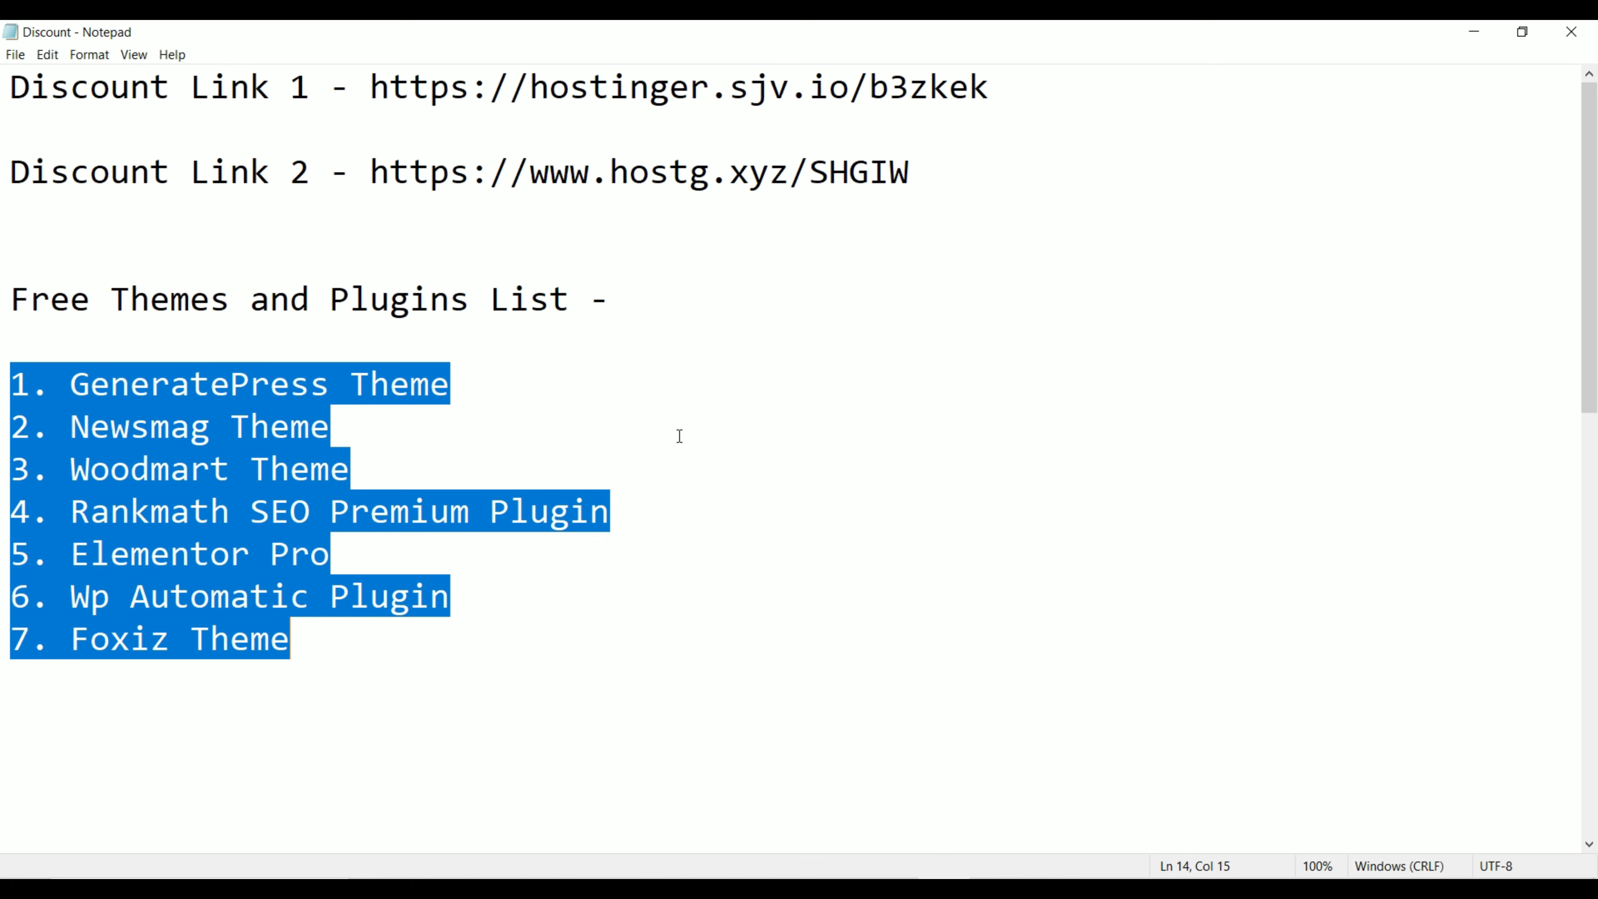
{"action": "key", "text": "super"}
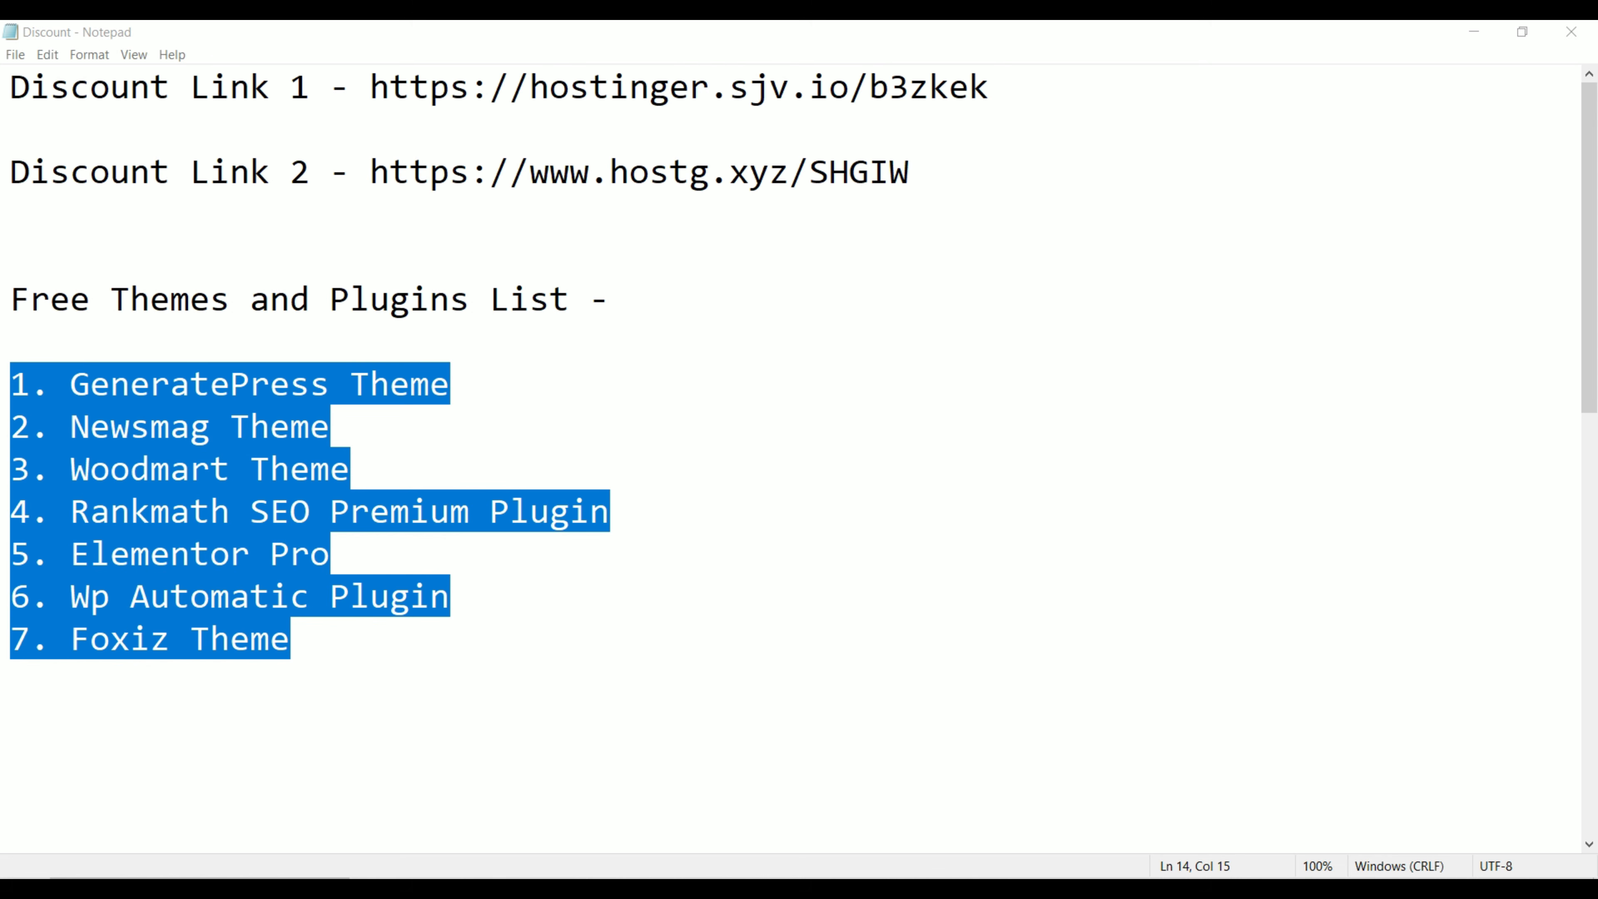
Step: Review the YouTube results for 'how to buy web hosting from hostinger' before returning to hPanel
{"action": "mouse_move", "coordinate": [994, 871]}
{"action": "left_click", "coordinate": [1109, 814]}
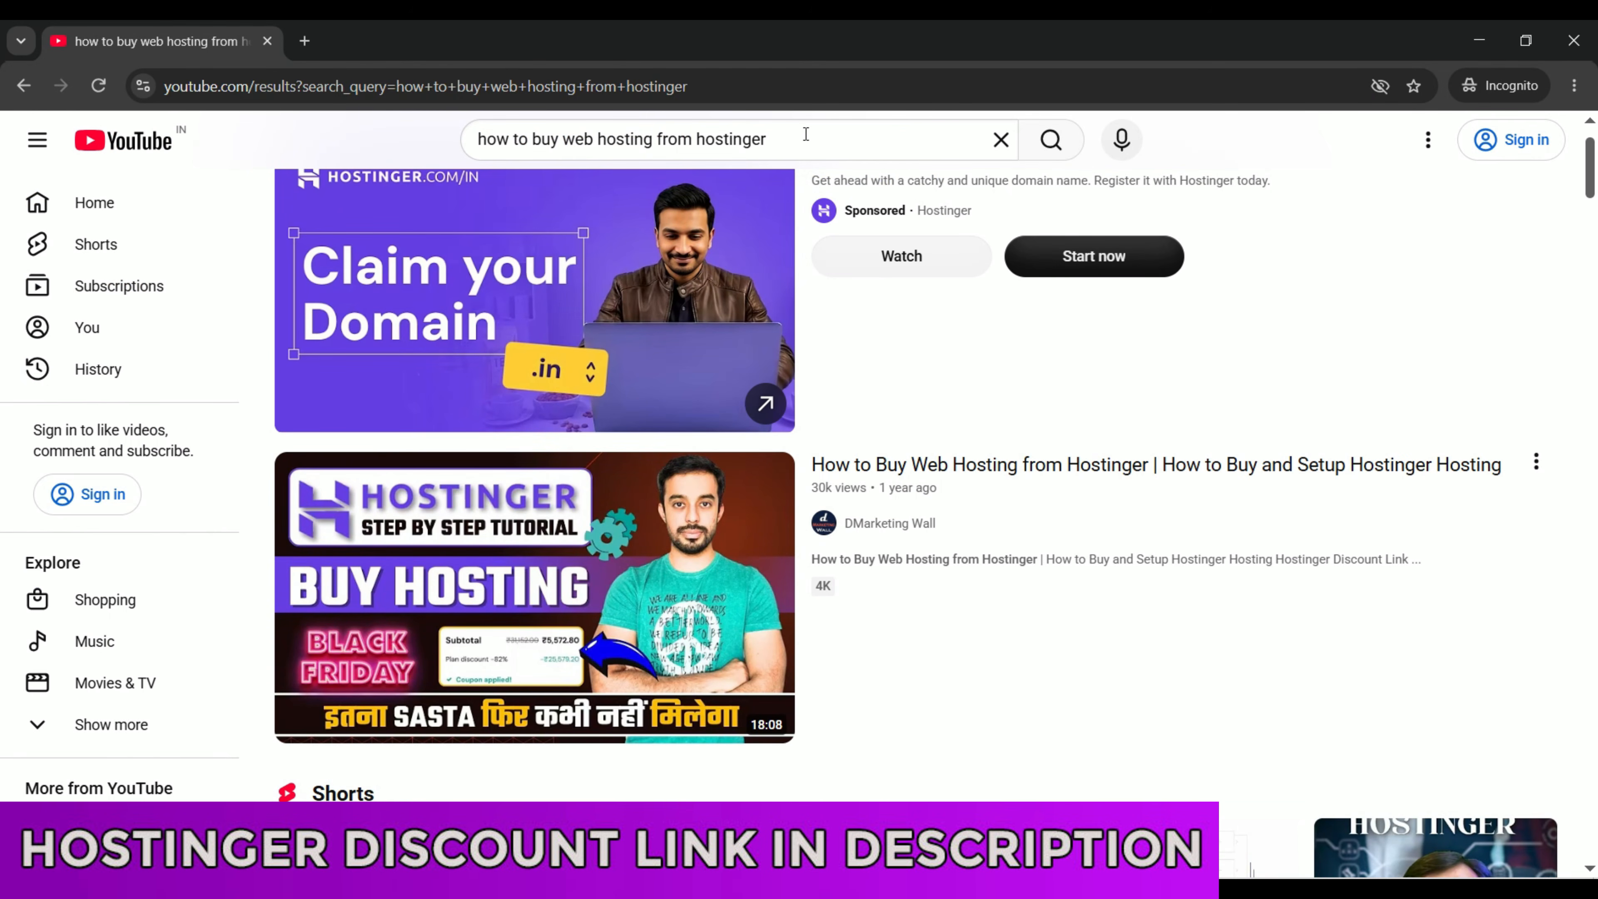
{"action": "left_click_drag", "start_coordinate": [821, 137], "coordinate": [445, 138]}
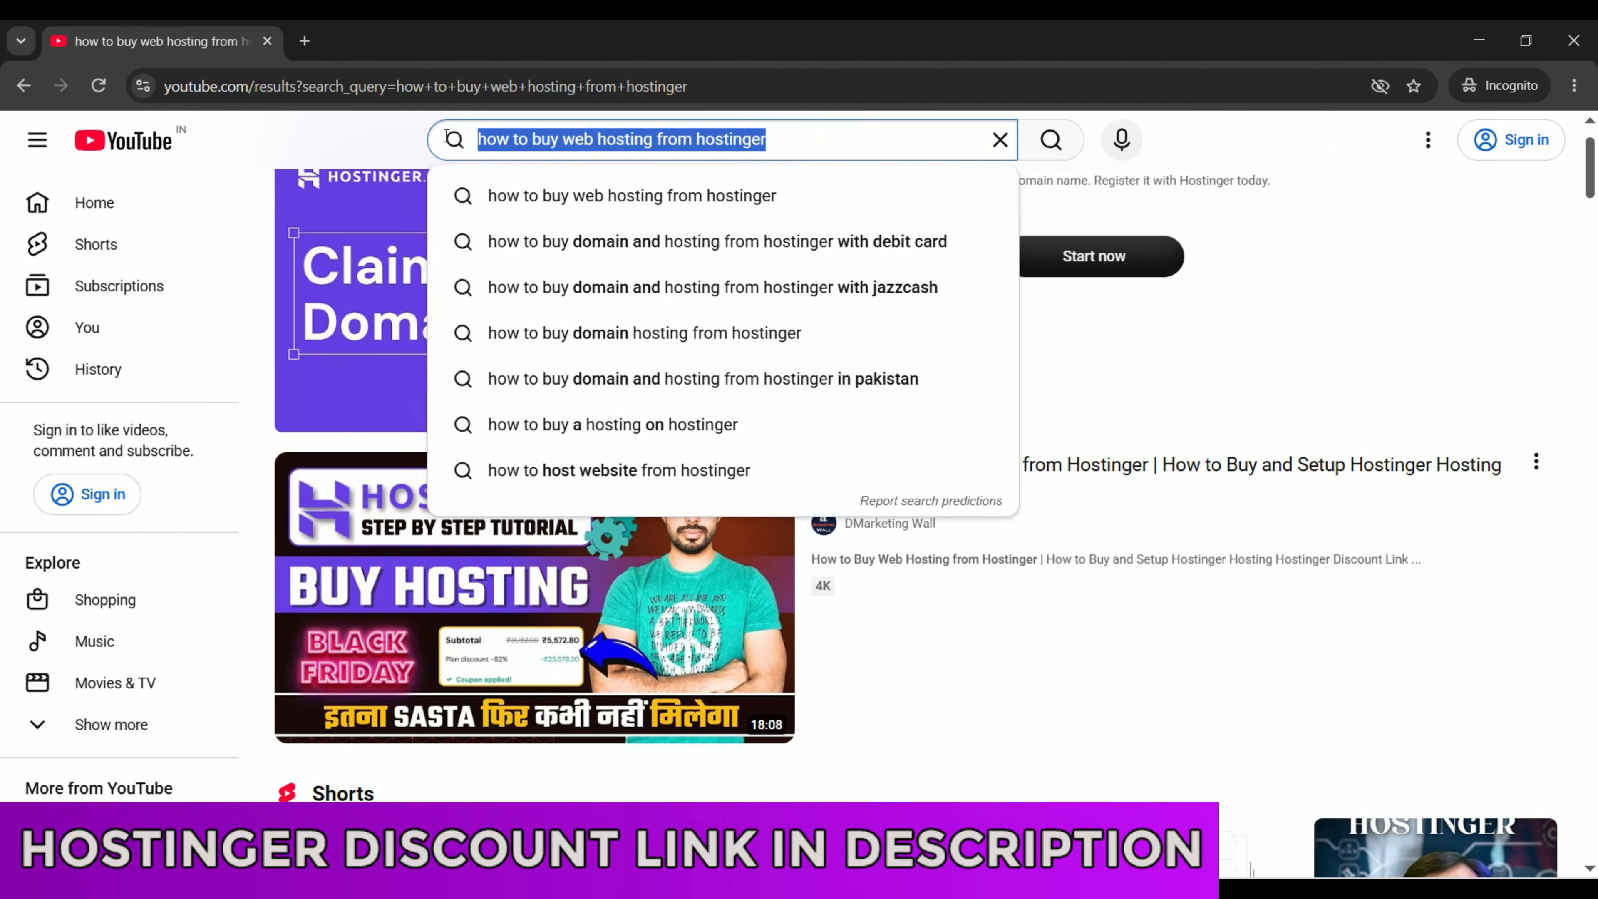
{"action": "left_click", "coordinate": [326, 142]}
{"action": "mouse_move", "coordinate": [632, 562]}
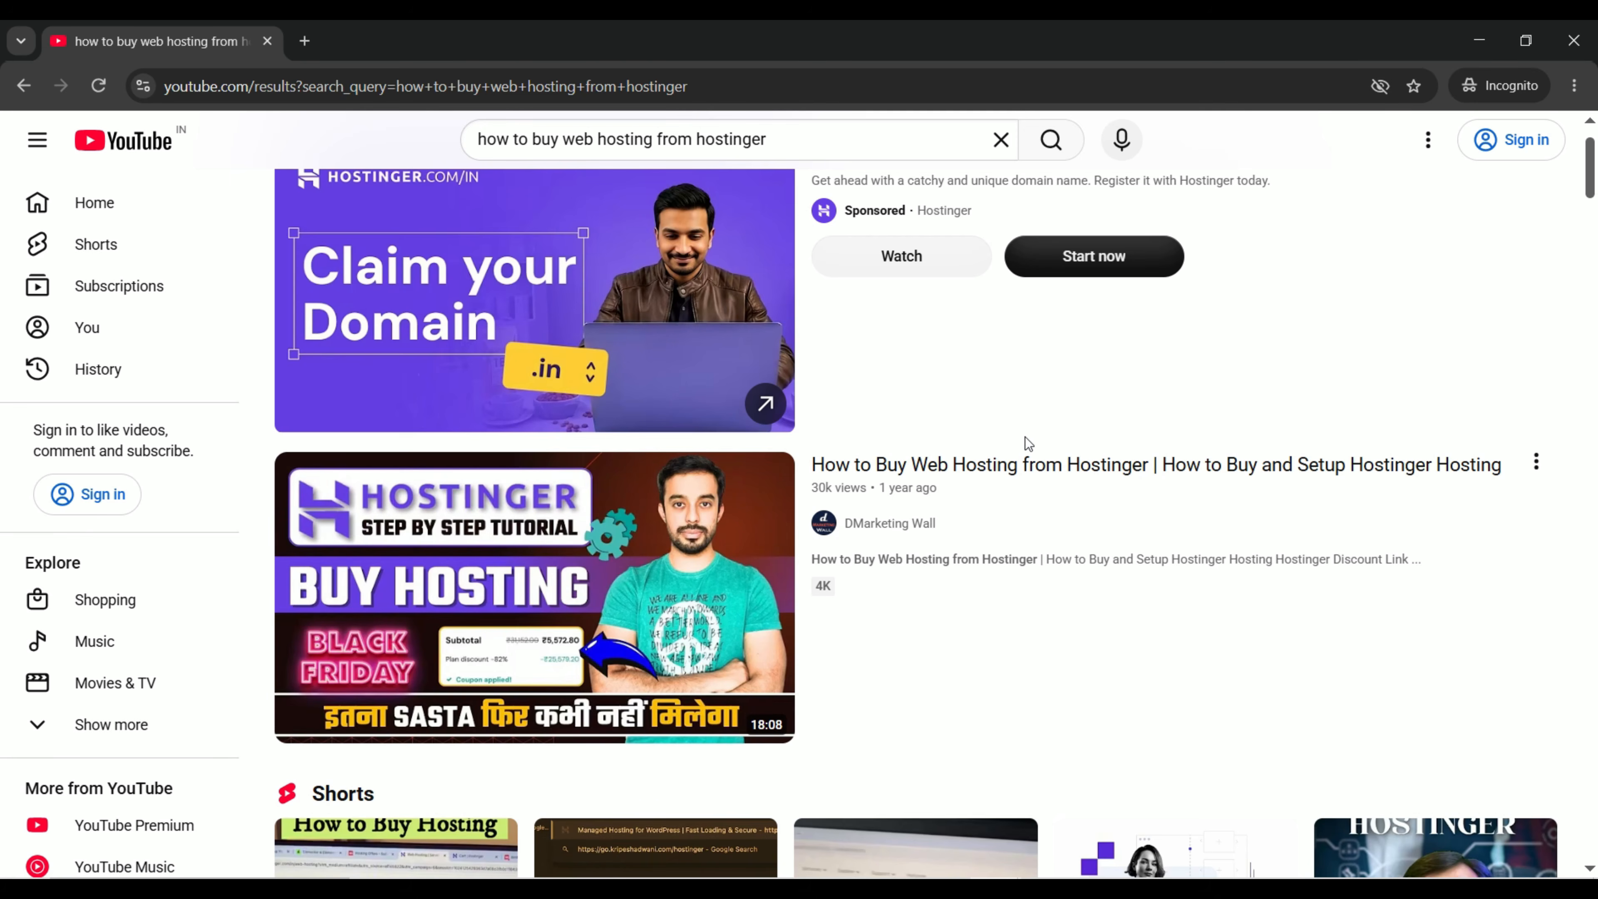
{"action": "mouse_move", "coordinate": [999, 513]}
{"action": "mouse_move", "coordinate": [830, 699]}
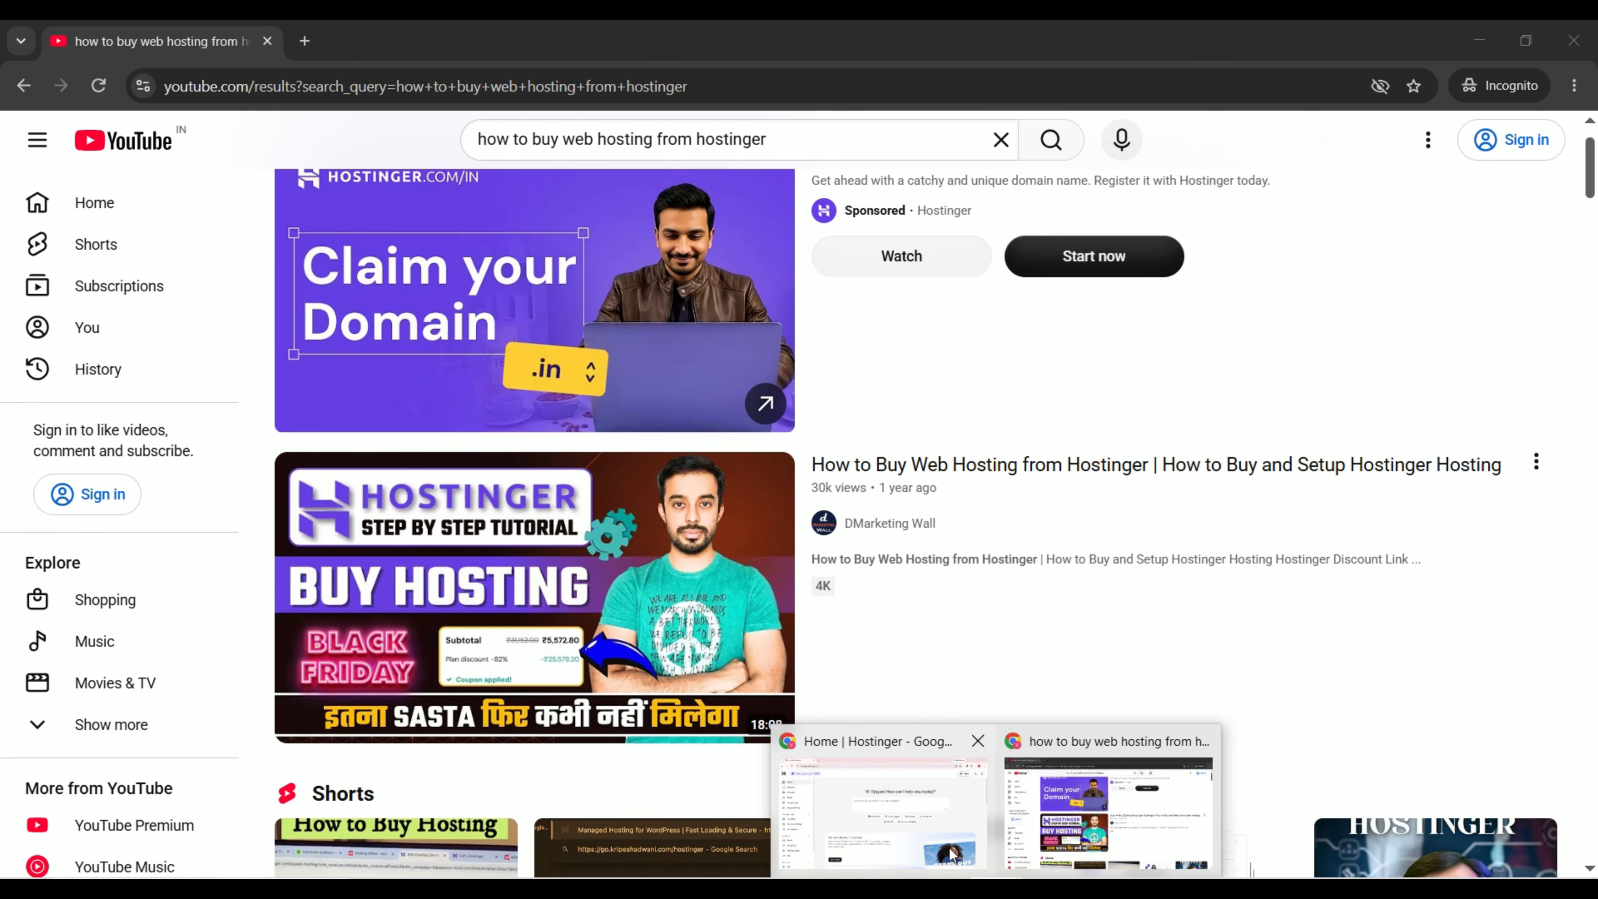
{"action": "left_click", "coordinate": [952, 855]}
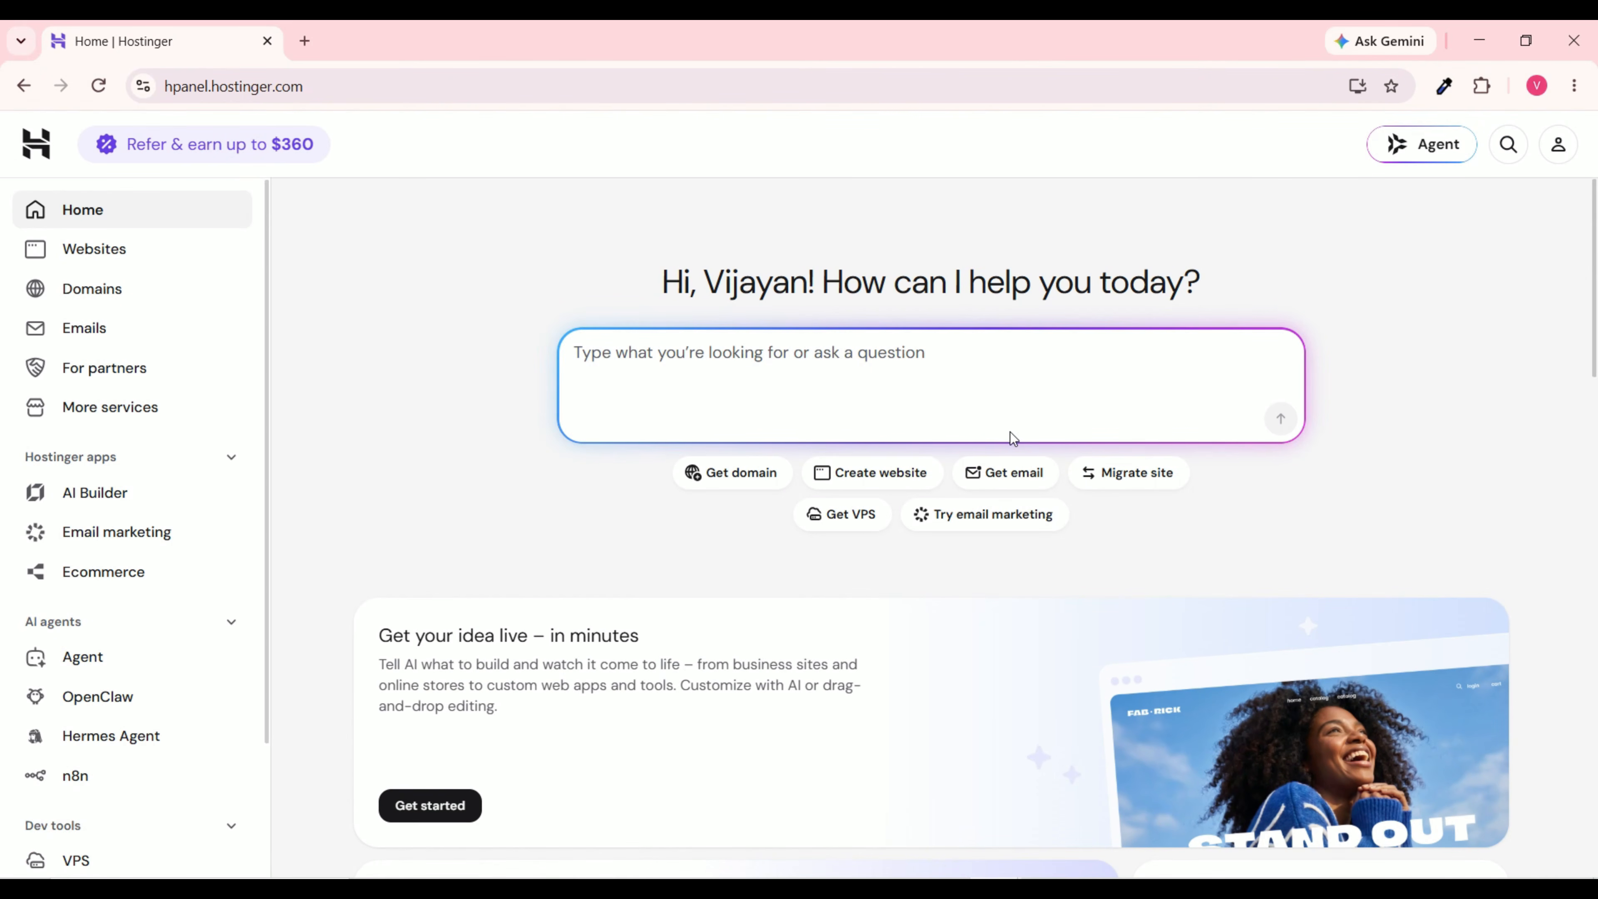
Step: Scroll the hPanel home page and open Websites, listing the Business plan's three sites
{"action": "scroll", "coordinate": [1009, 433], "scroll_direction": "down", "scroll_amount": 15}
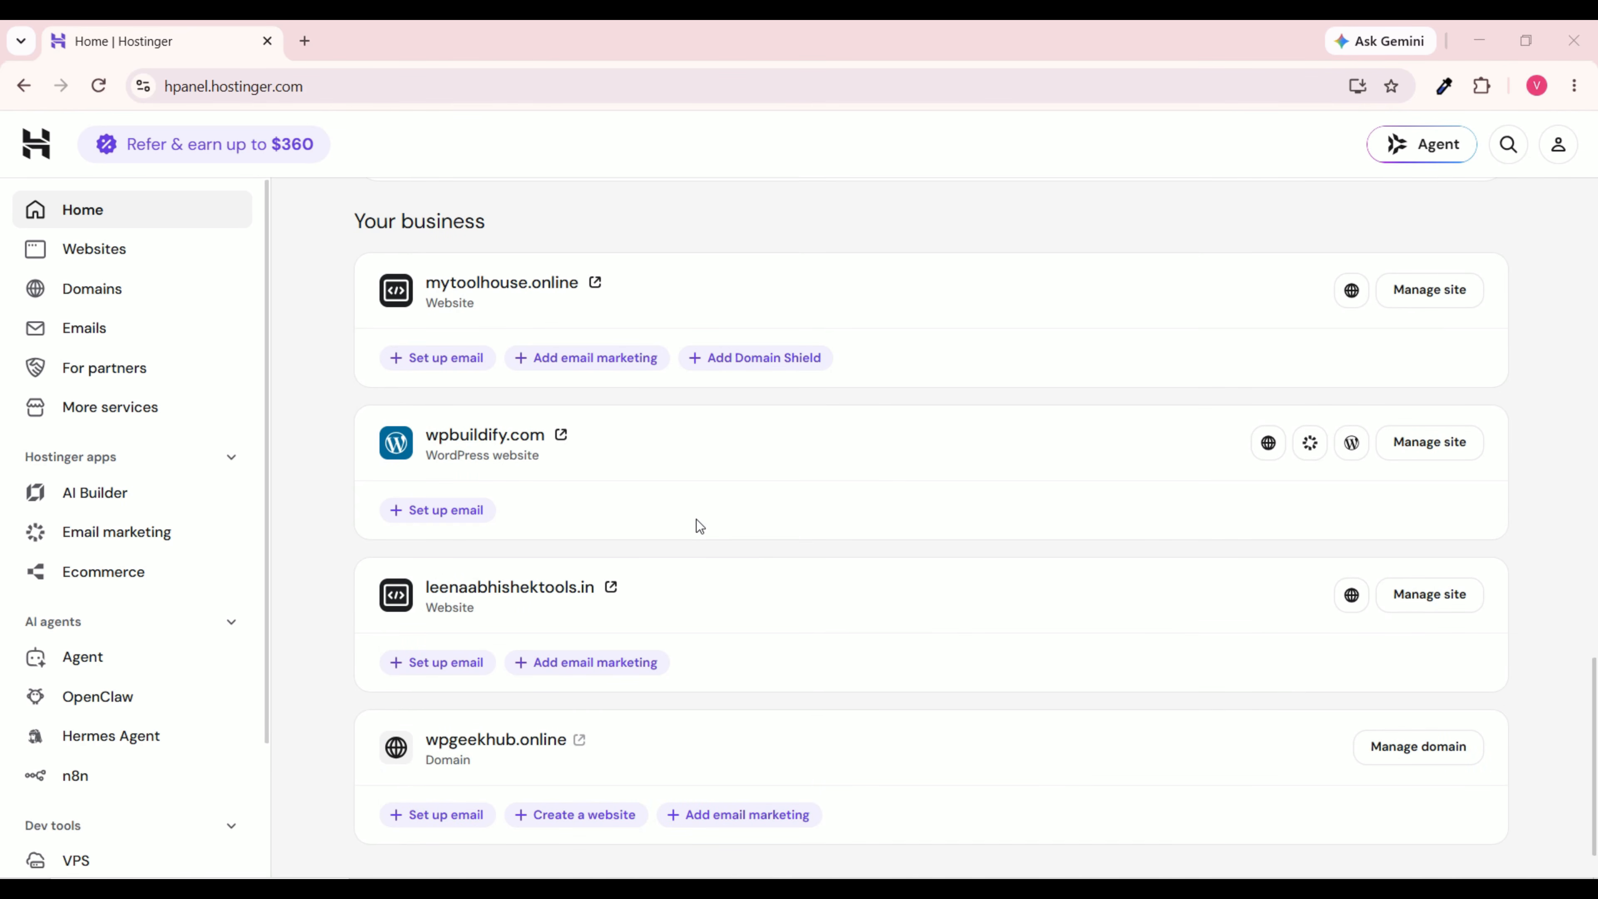
{"action": "scroll", "coordinate": [412, 690], "scroll_direction": "down", "scroll_amount": 1}
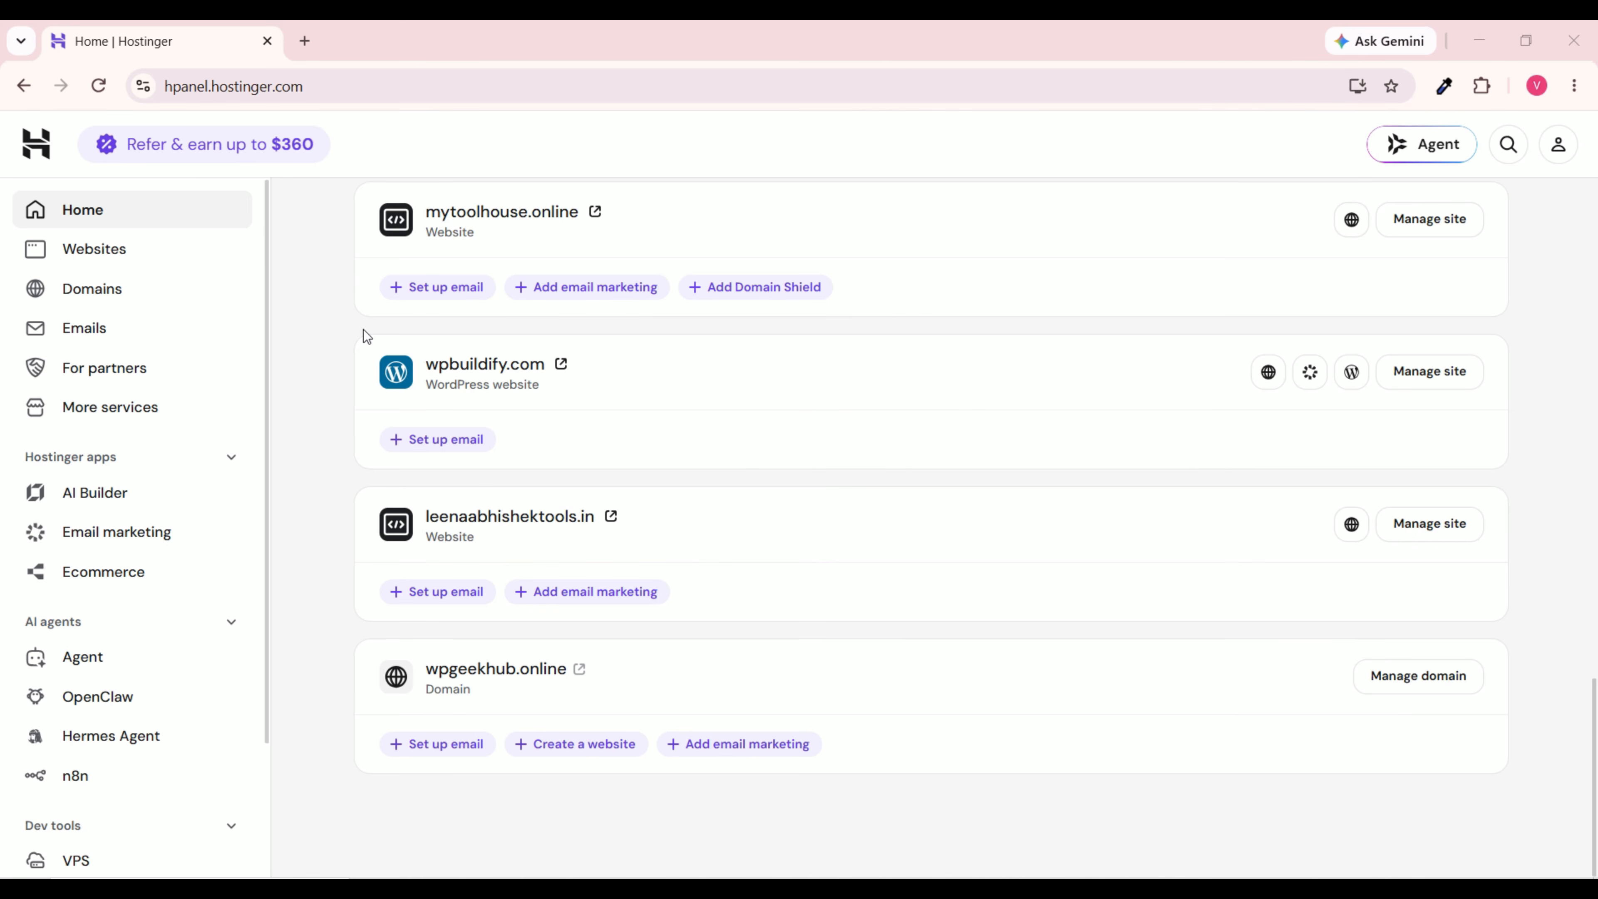
{"action": "scroll", "coordinate": [475, 343], "scroll_direction": "up", "scroll_amount": 2}
{"action": "scroll", "coordinate": [475, 343], "scroll_direction": "up", "scroll_amount": 7}
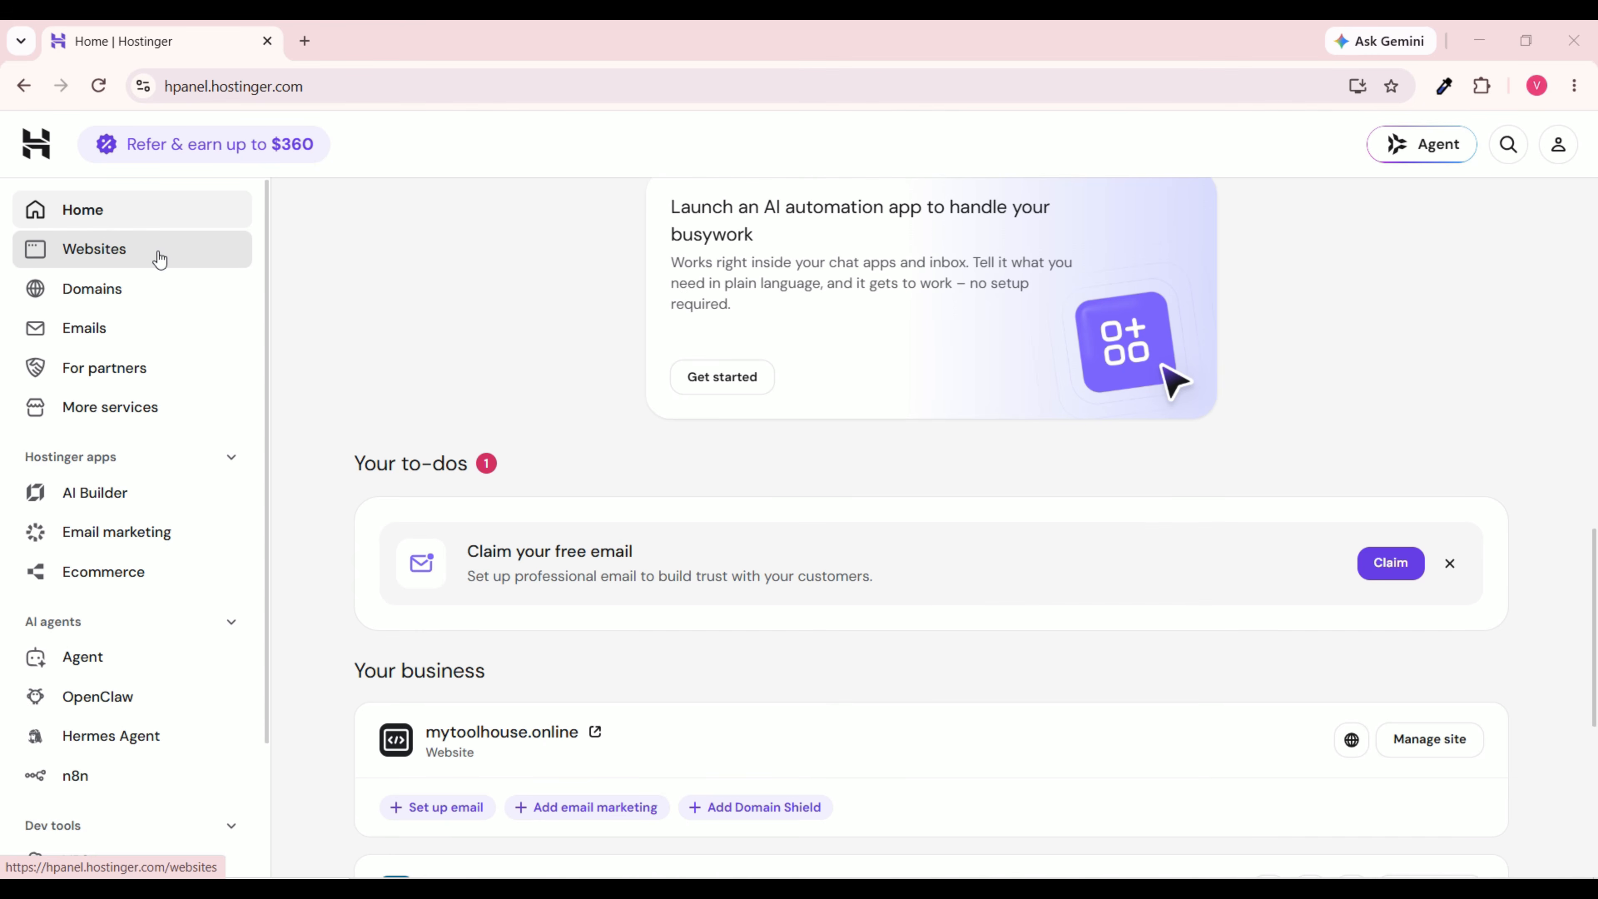
{"action": "left_click", "coordinate": [144, 250]}
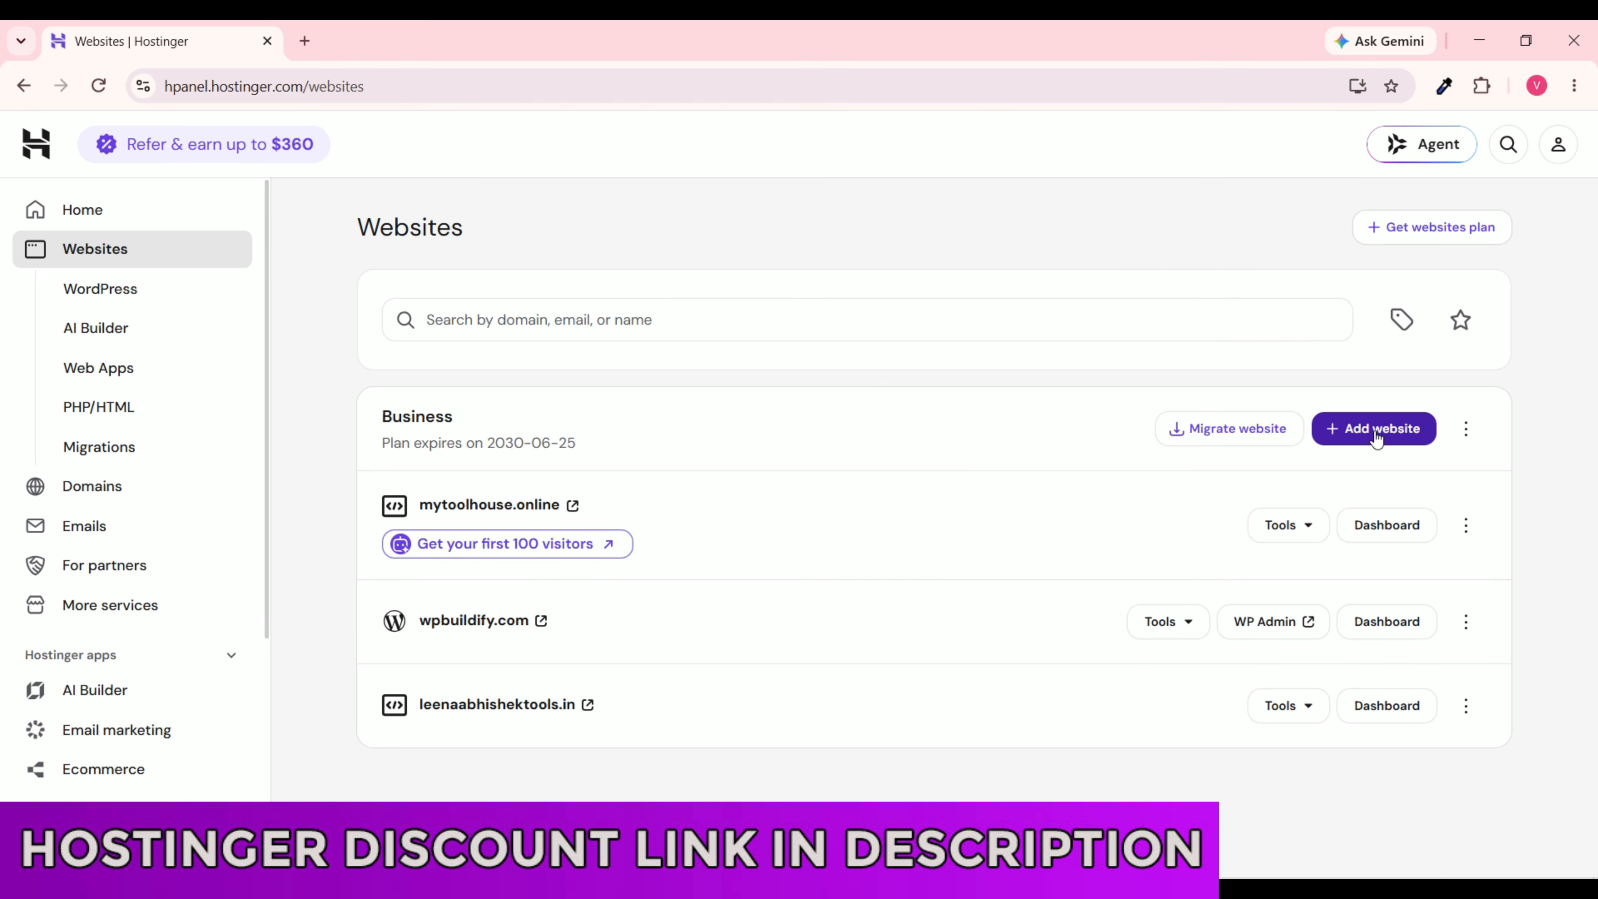
Step: Add a new WordPress website using the owned domain wpgeekhub.online
{"action": "left_click", "coordinate": [1376, 438]}
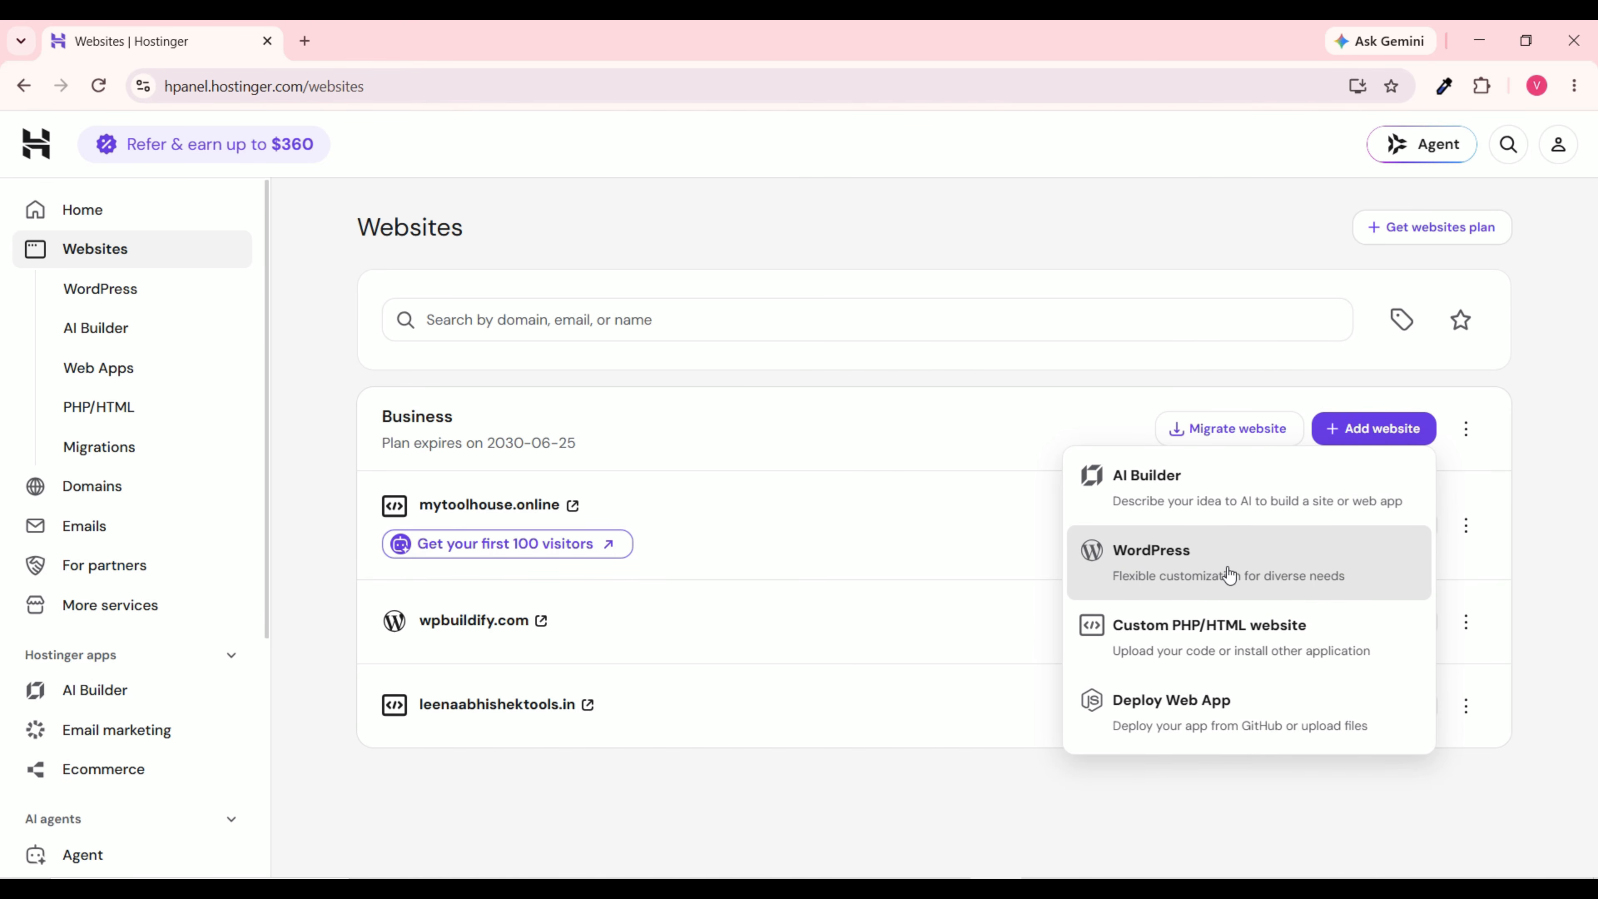
{"action": "left_click", "coordinate": [1268, 573]}
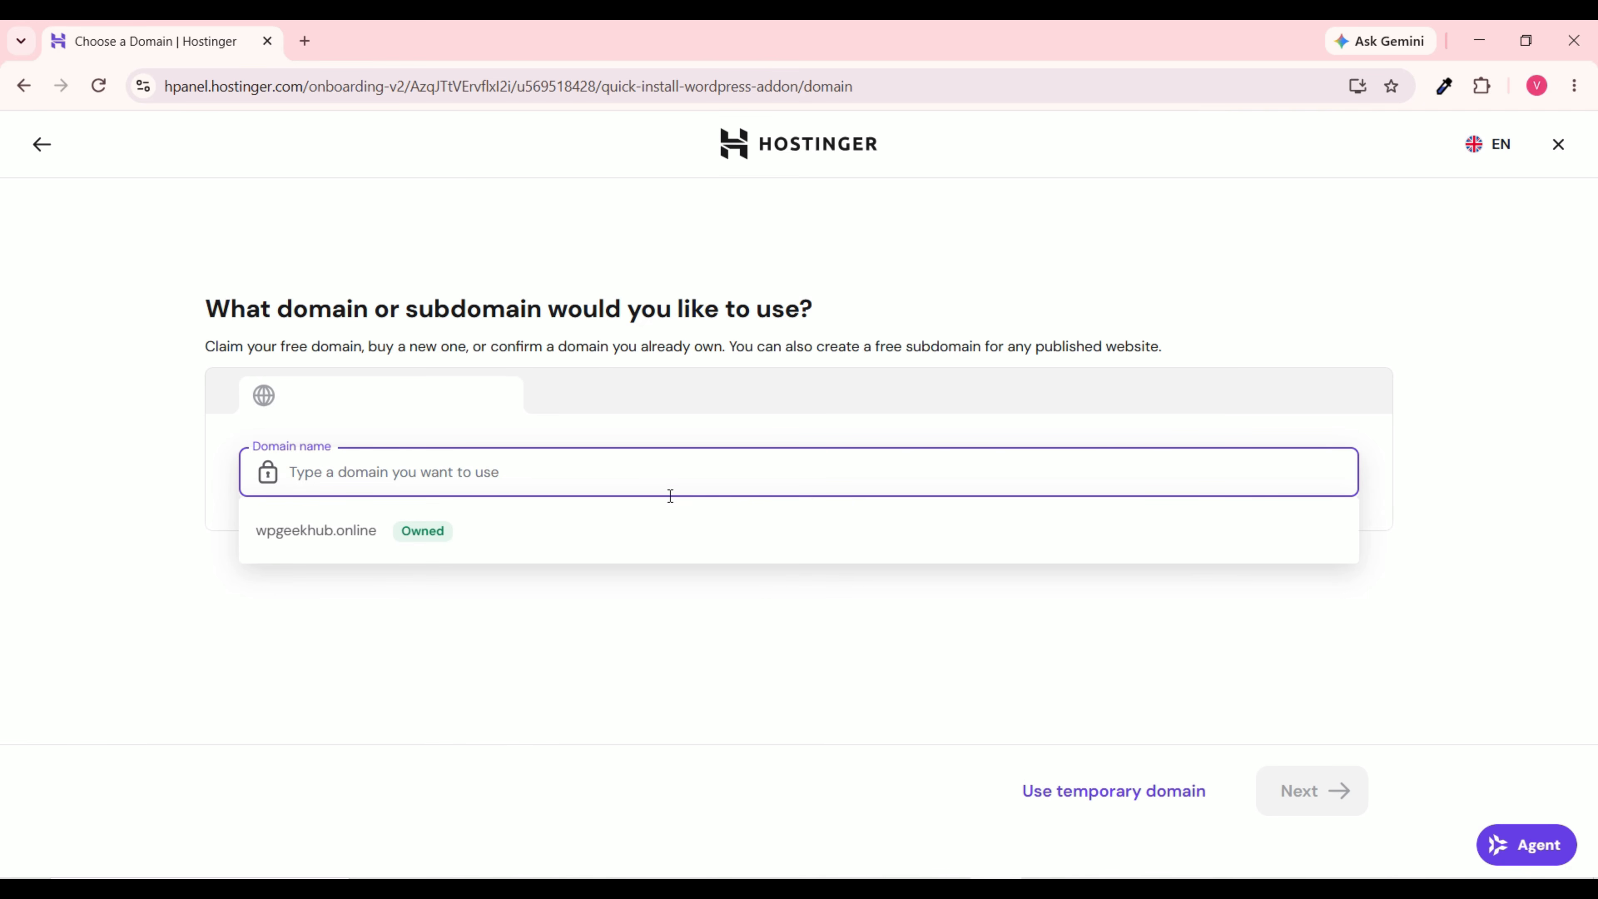
{"action": "left_click", "coordinate": [322, 536]}
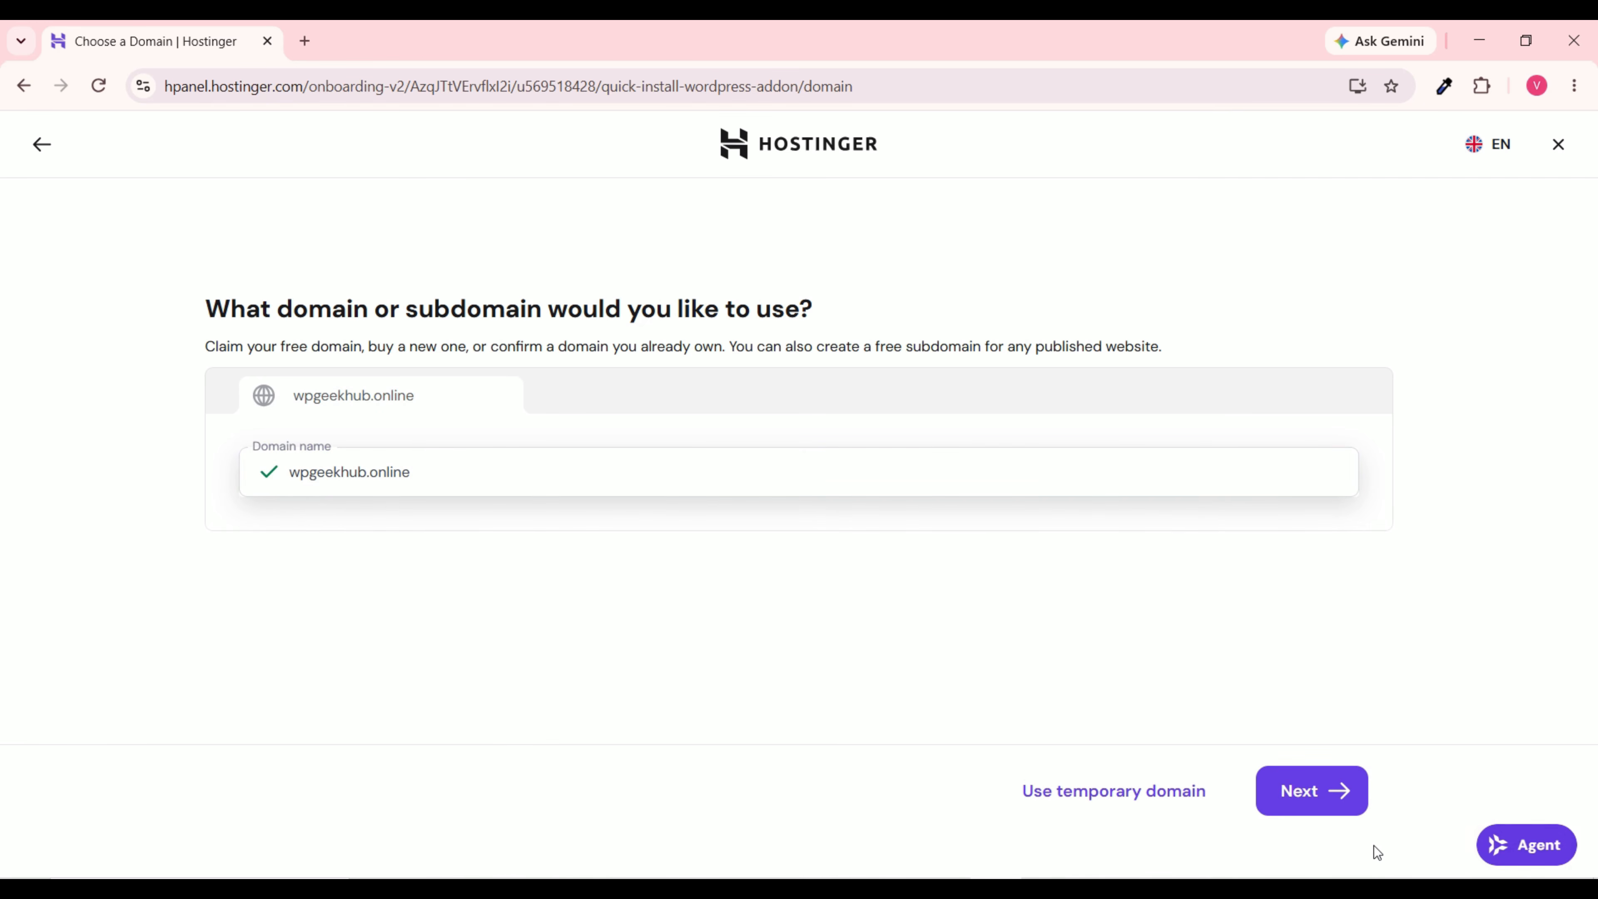
Step: Replace the WordPress administrator password with a new one and build the site from scratch
{"action": "left_click", "coordinate": [1306, 797]}
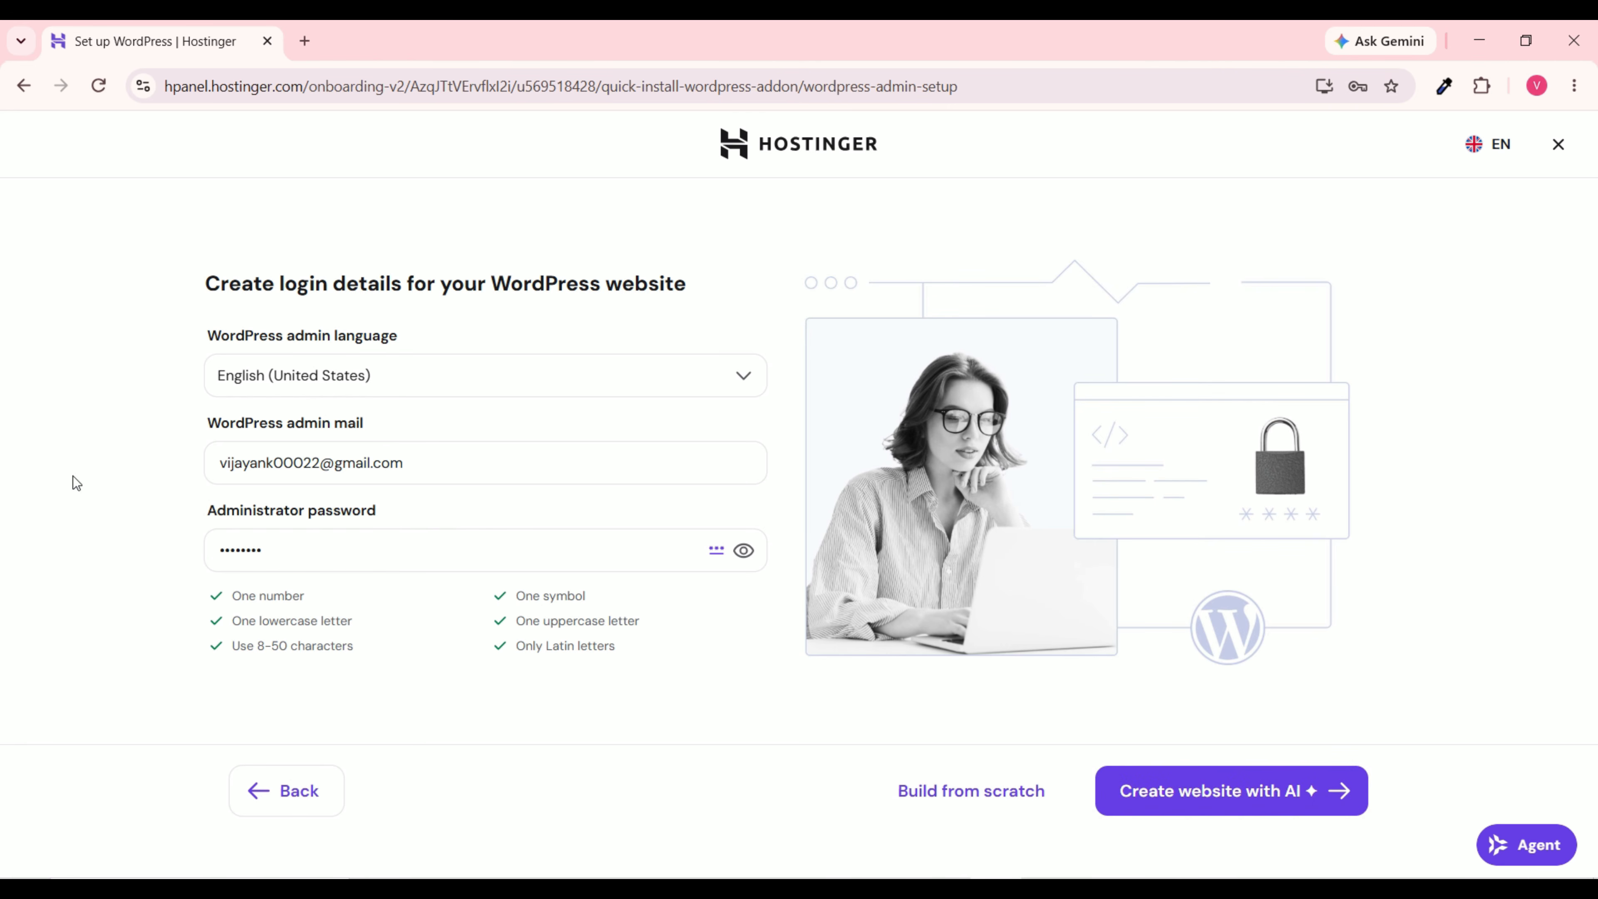
{"action": "mouse_move", "coordinate": [437, 468]}
{"action": "left_click_drag", "start_coordinate": [434, 469], "coordinate": [210, 473]}
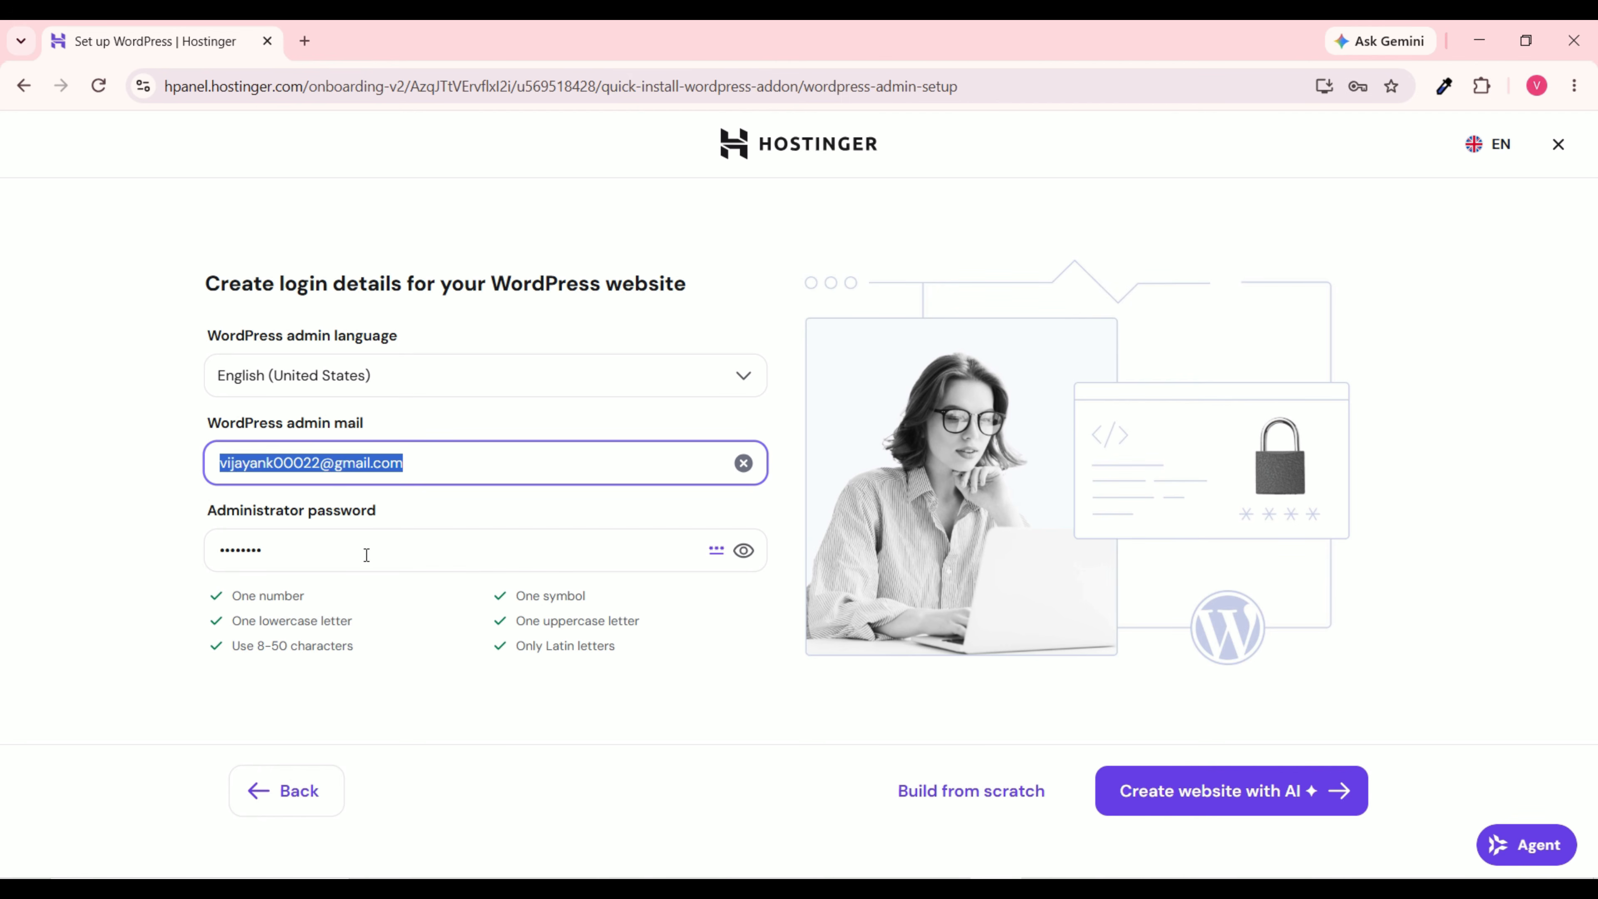
{"action": "left_click_drag", "start_coordinate": [359, 551], "coordinate": [173, 551]}
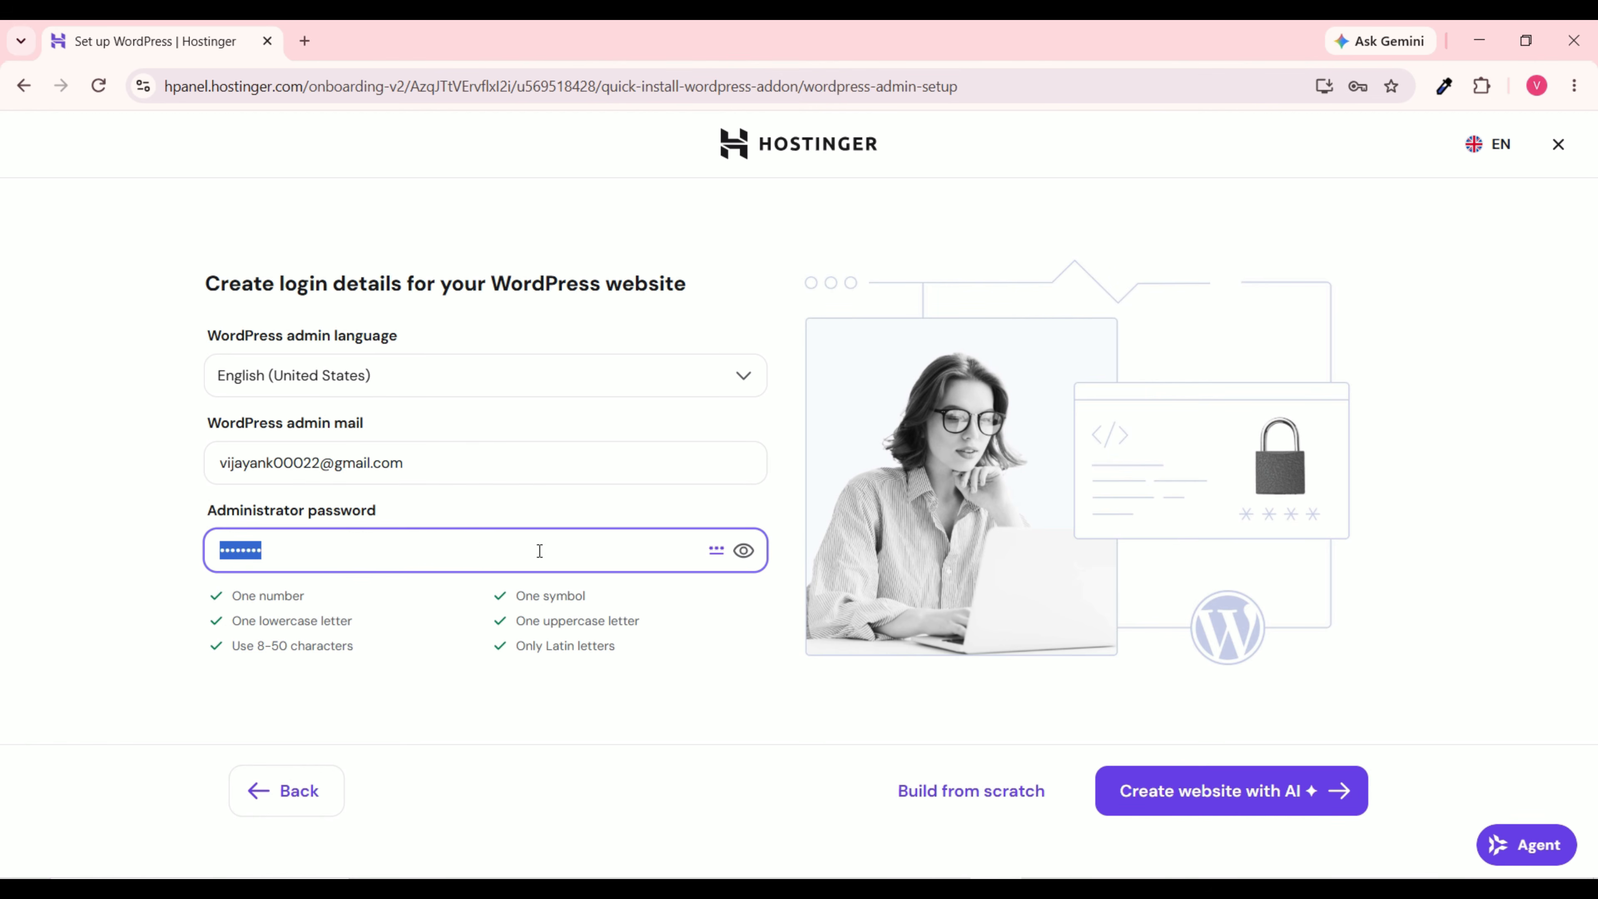
{"action": "key", "text": "BackSpace"}
{"action": "key", "text": "ctrl+v"}
{"action": "left_click", "coordinate": [297, 573]}
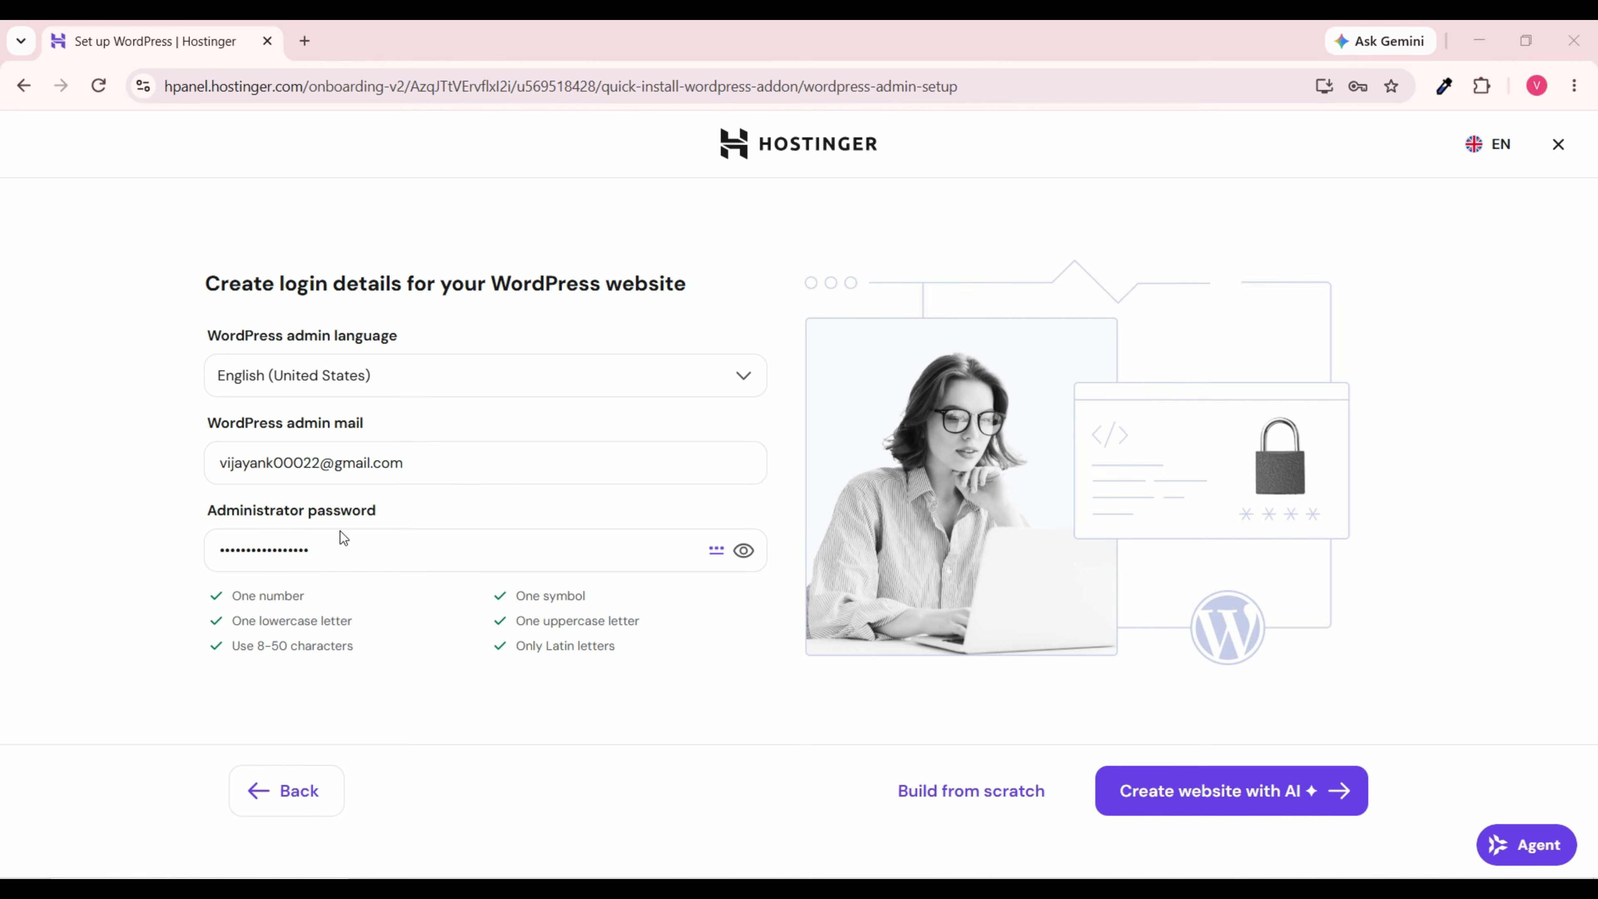
{"action": "left_click_drag", "start_coordinate": [424, 464], "coordinate": [179, 467]}
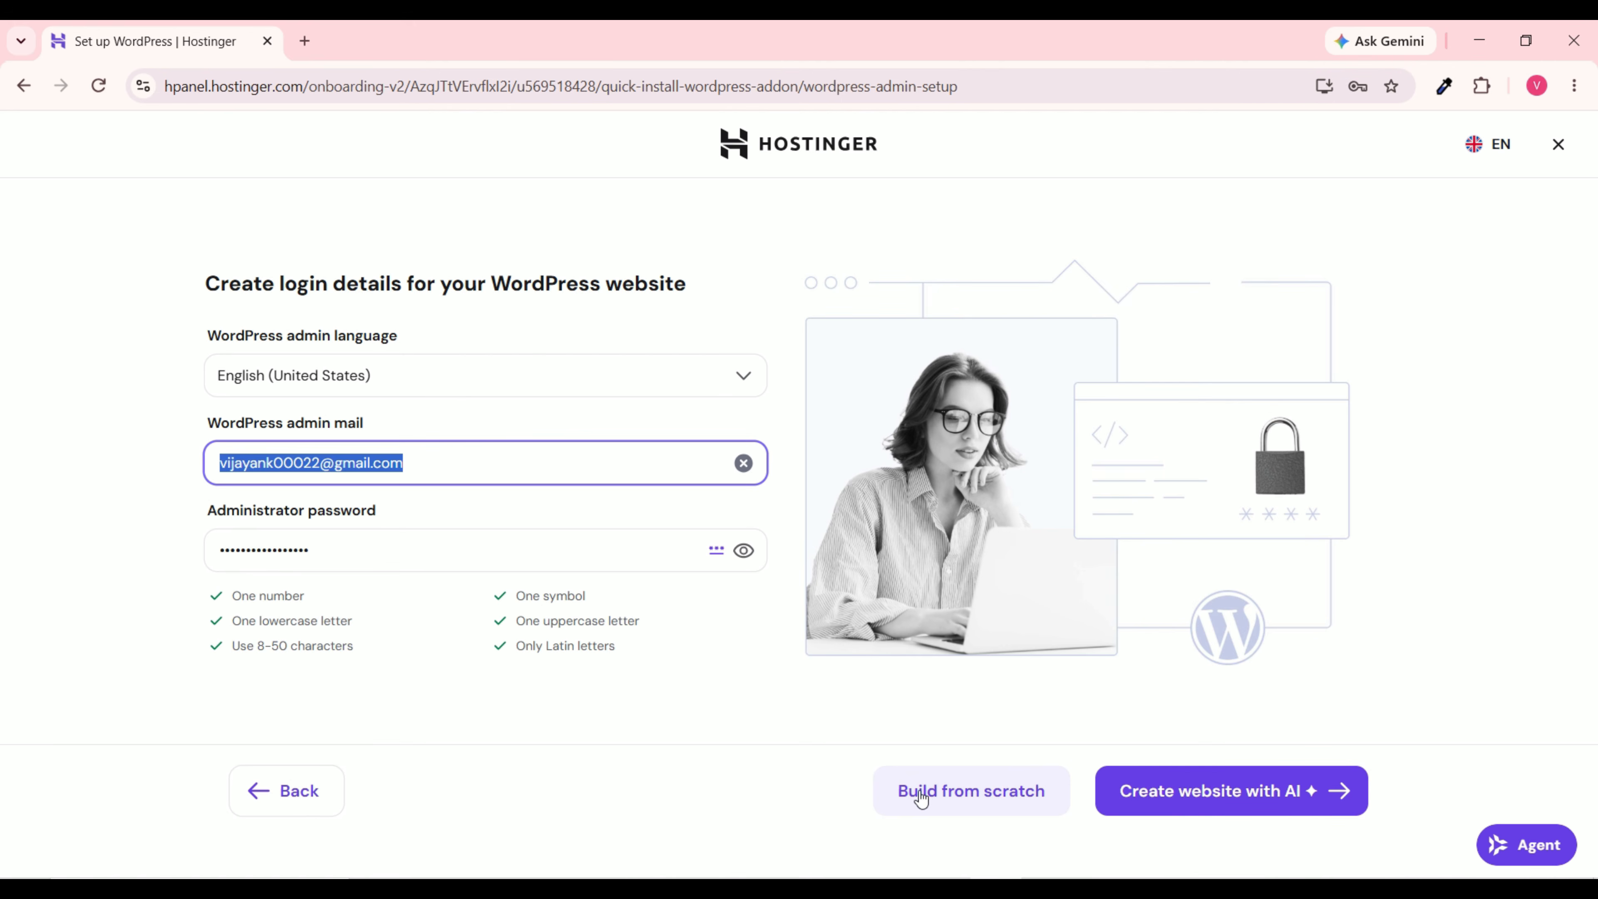
{"action": "left_click", "coordinate": [996, 794]}
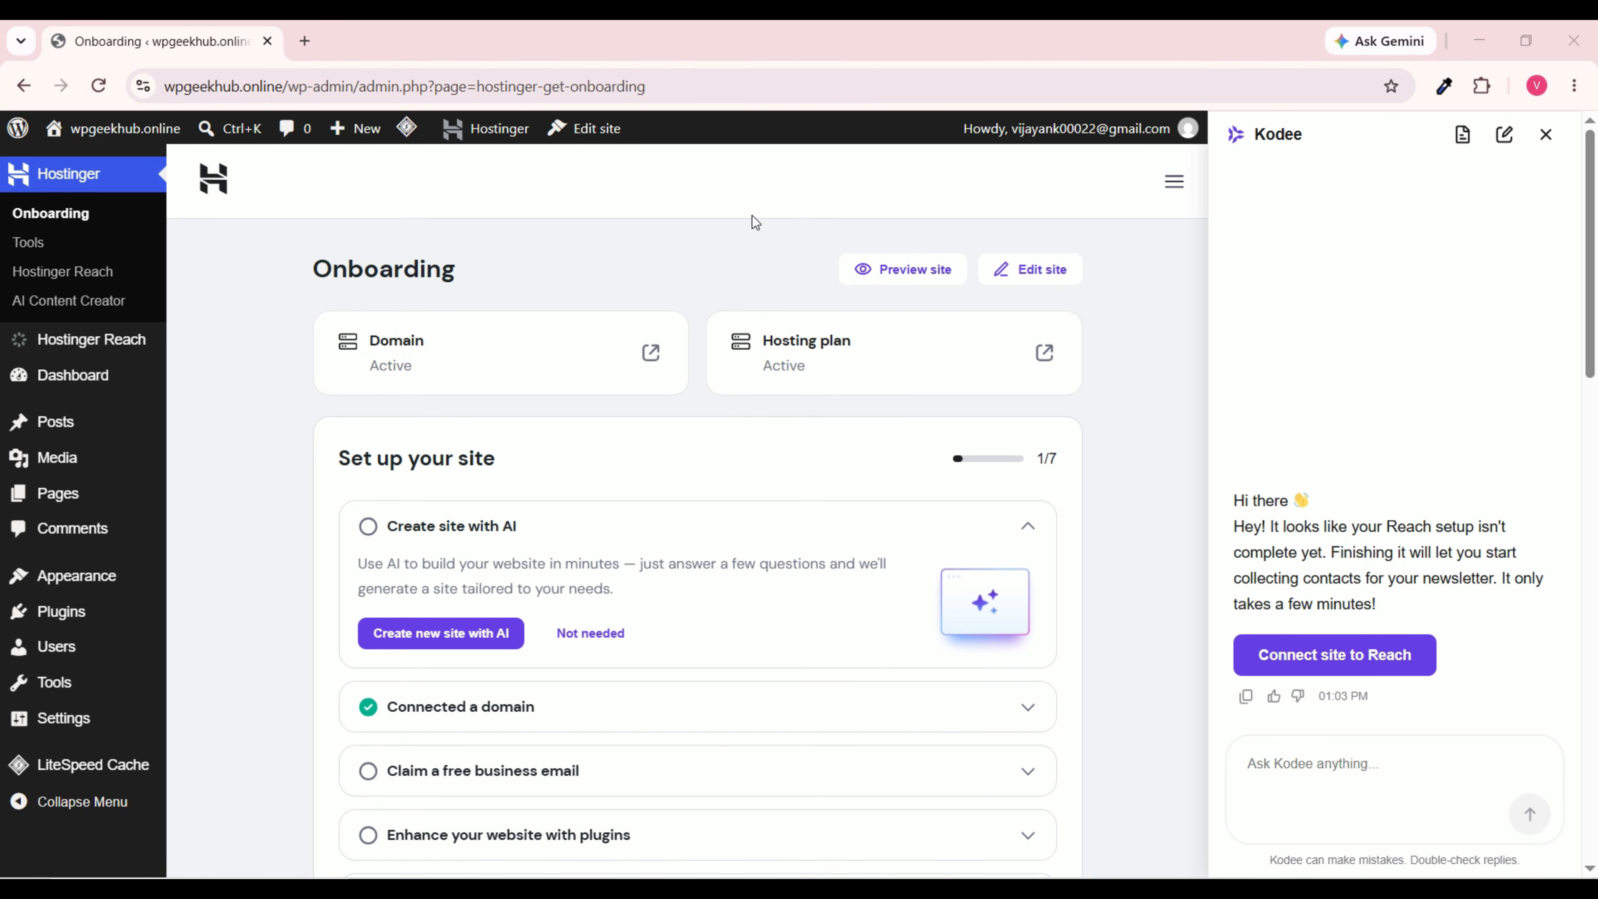
Step: Open the wpgeekhub.online admin Dashboard with its Welcome to WordPress 7.1 panel
{"action": "mouse_move", "coordinate": [46, 390]}
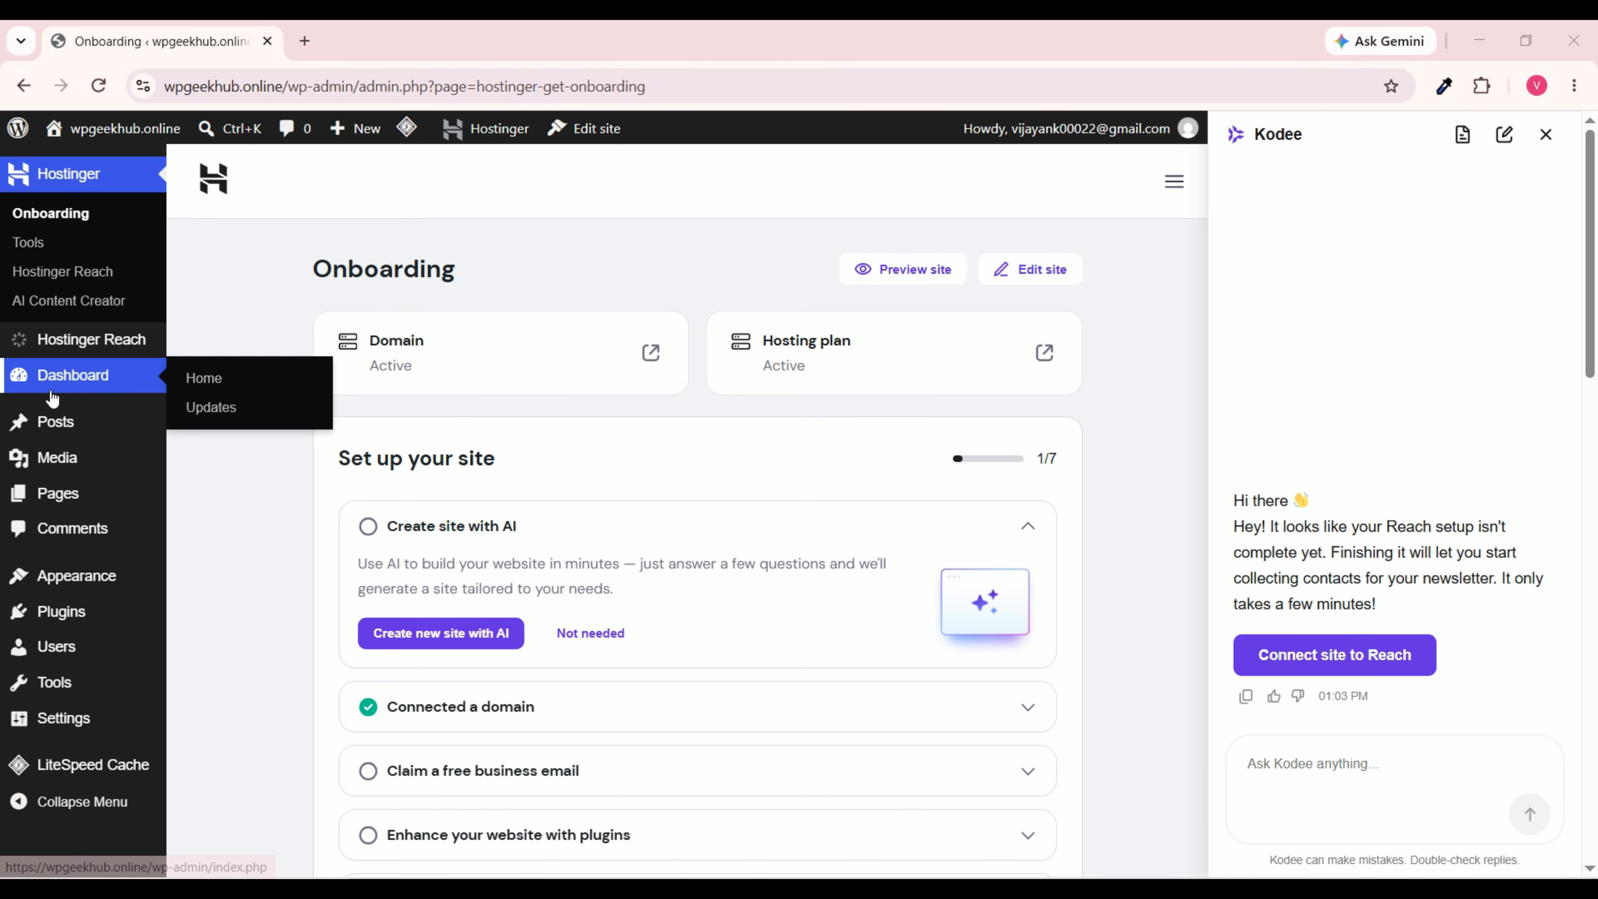
{"action": "left_click", "coordinate": [74, 376]}
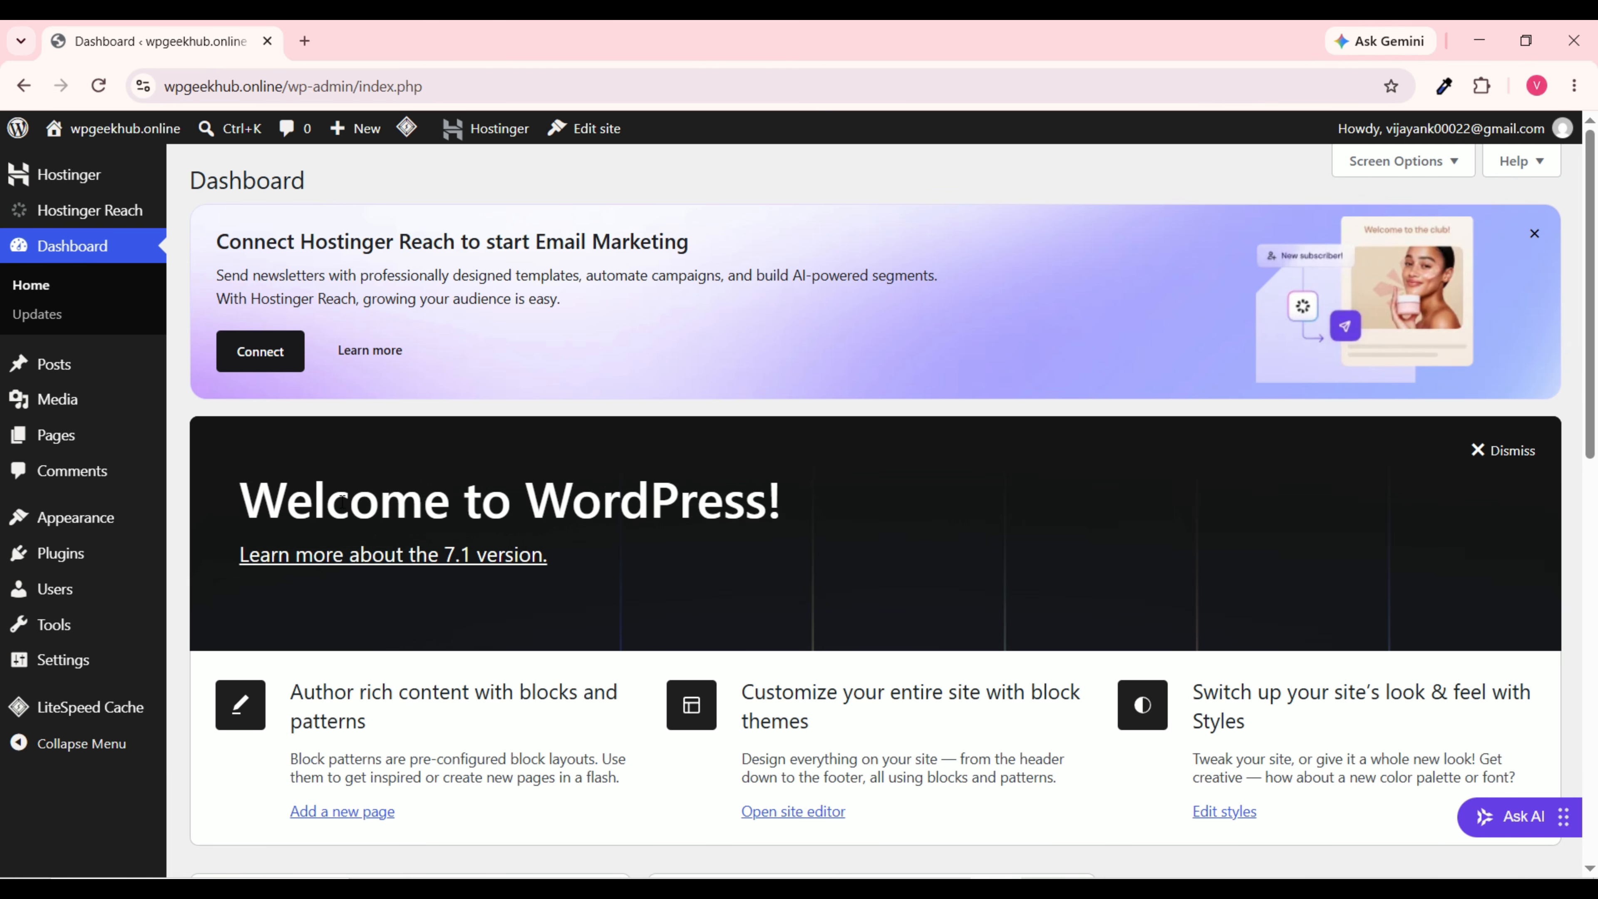
{"action": "mouse_move", "coordinate": [124, 378]}
{"action": "mouse_move", "coordinate": [1406, 134]}
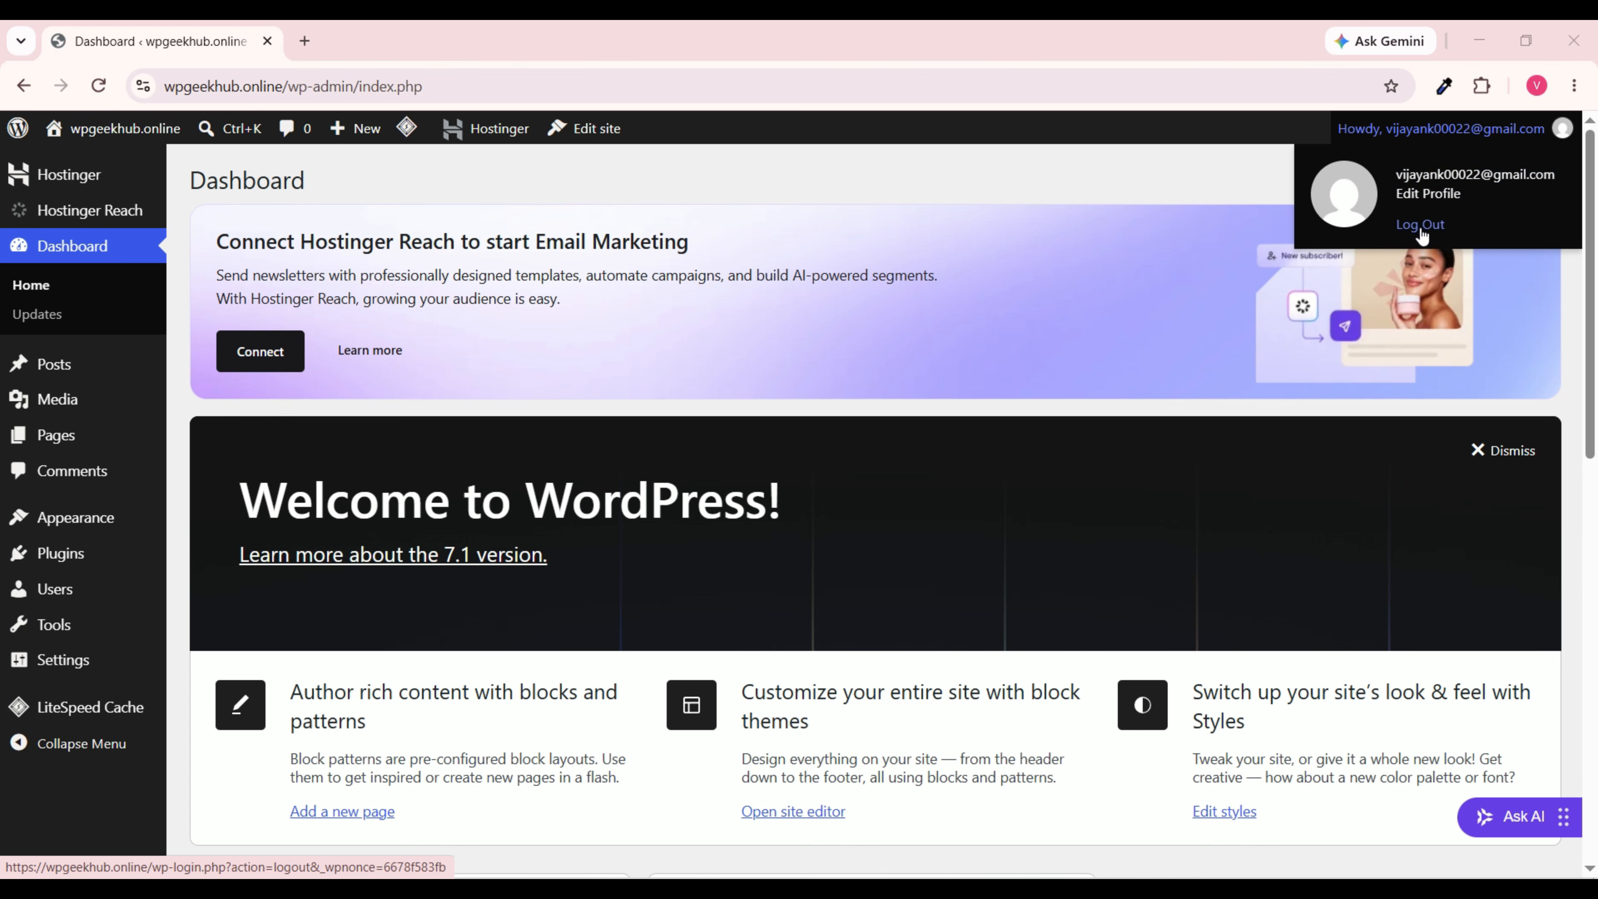
Step: Log out of WordPress and load wpgeekhub.online/wp-admin in a fresh tab
{"action": "left_click", "coordinate": [1420, 224]}
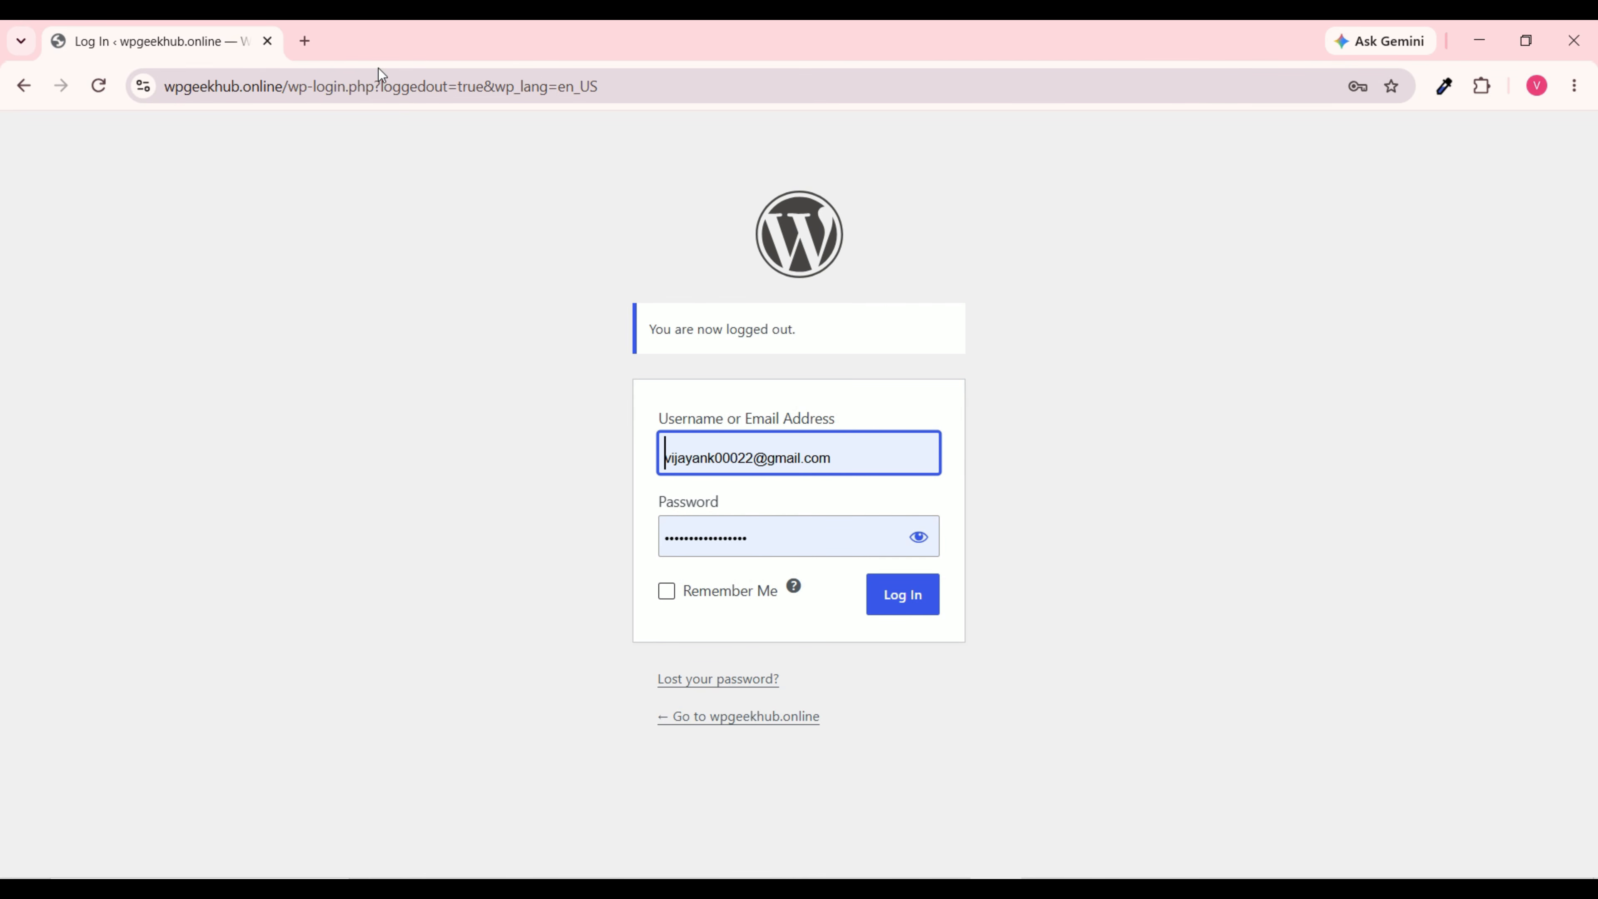
{"action": "left_click", "coordinate": [306, 42]}
{"action": "left_click", "coordinate": [268, 41]}
{"action": "left_click", "coordinate": [251, 78]}
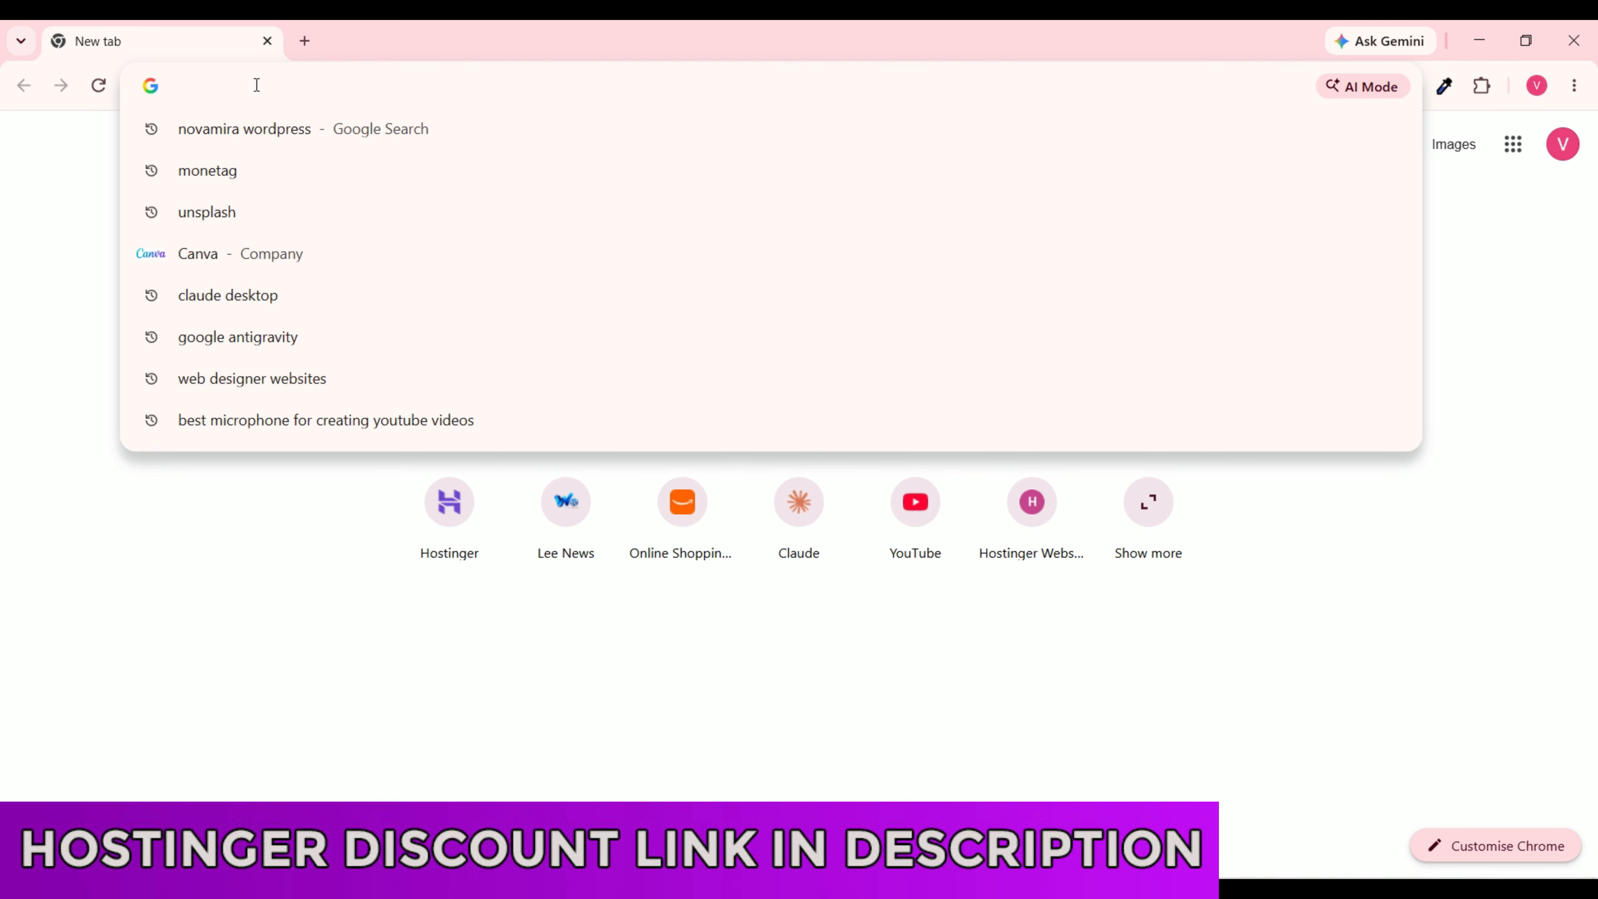
{"action": "type", "text": "wpgee"}
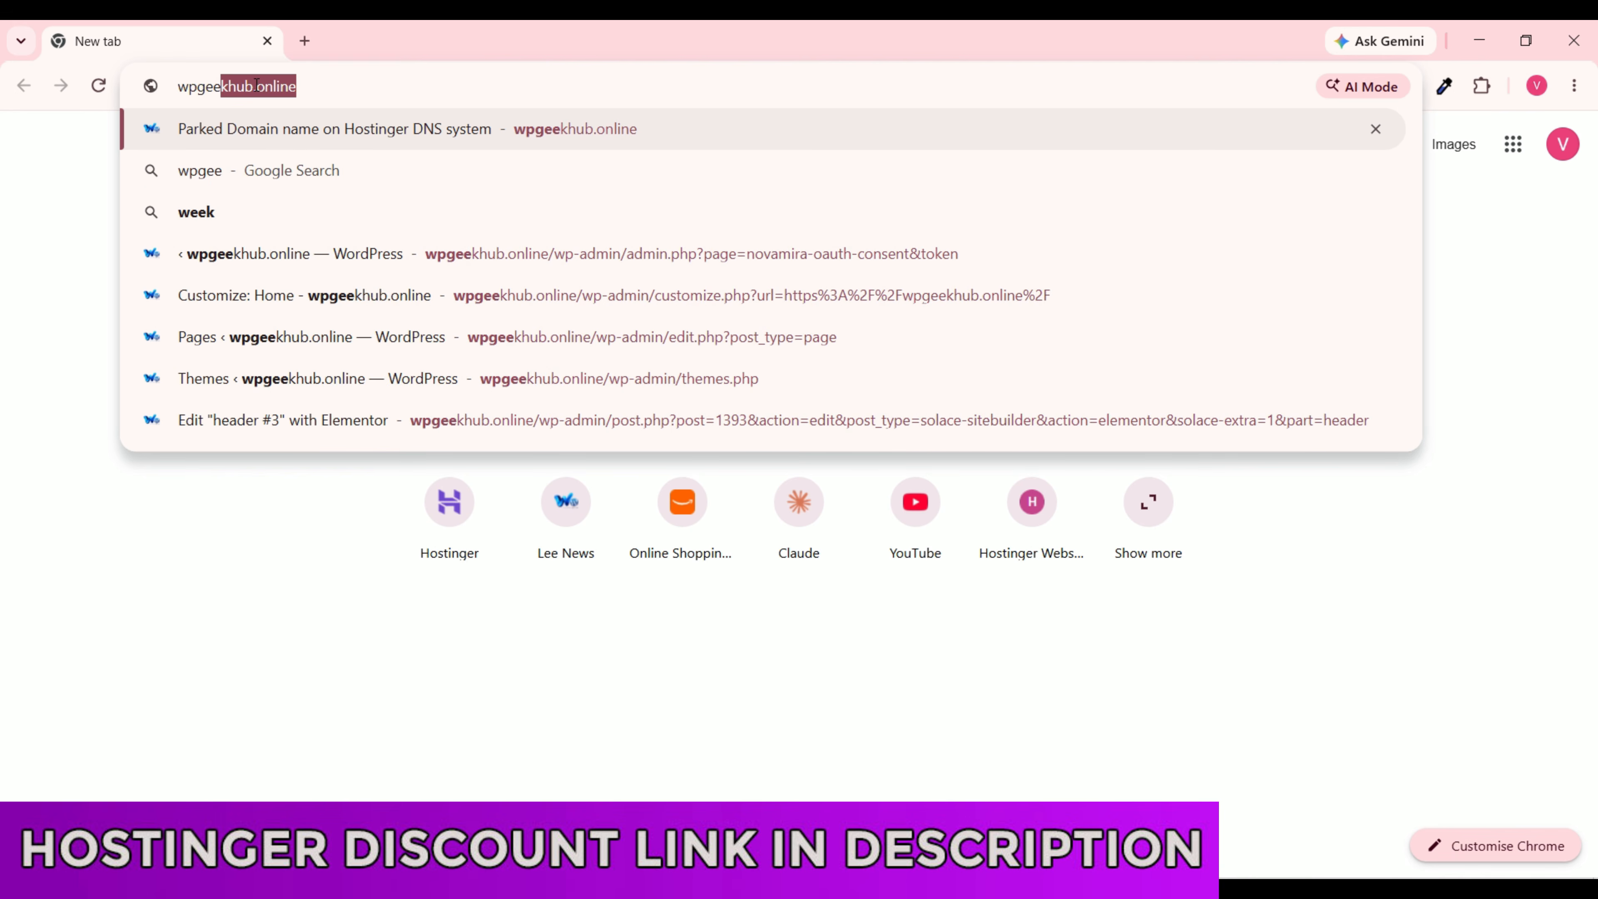
{"action": "type", "text": "khub.online"}
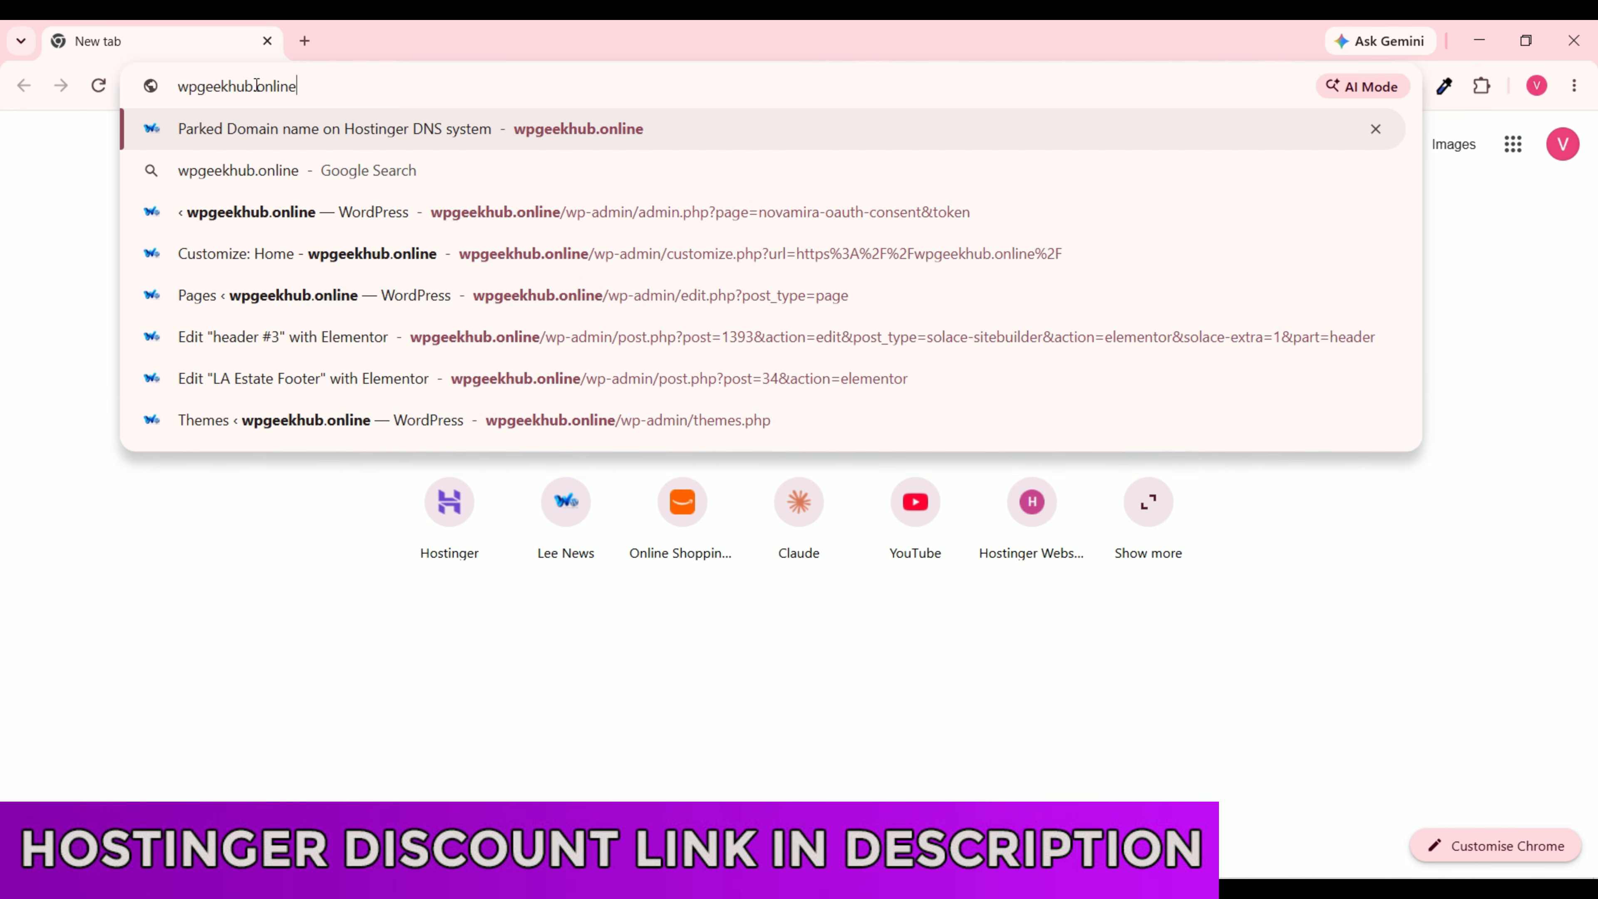
{"action": "type", "text": "/wp"}
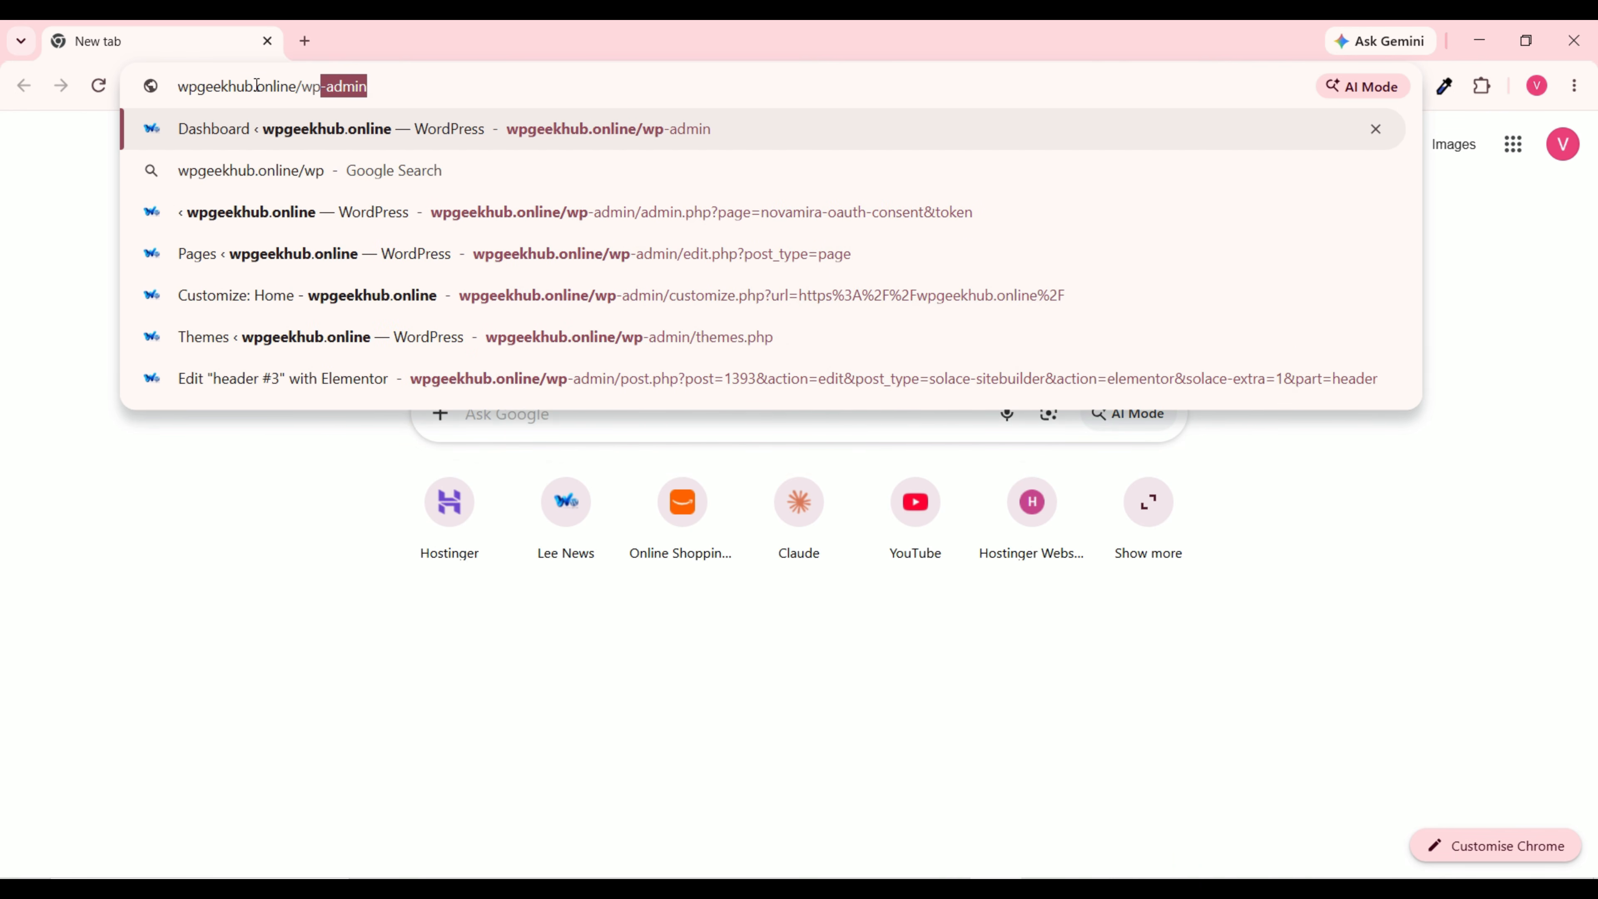
{"action": "type", "text": "-admin"}
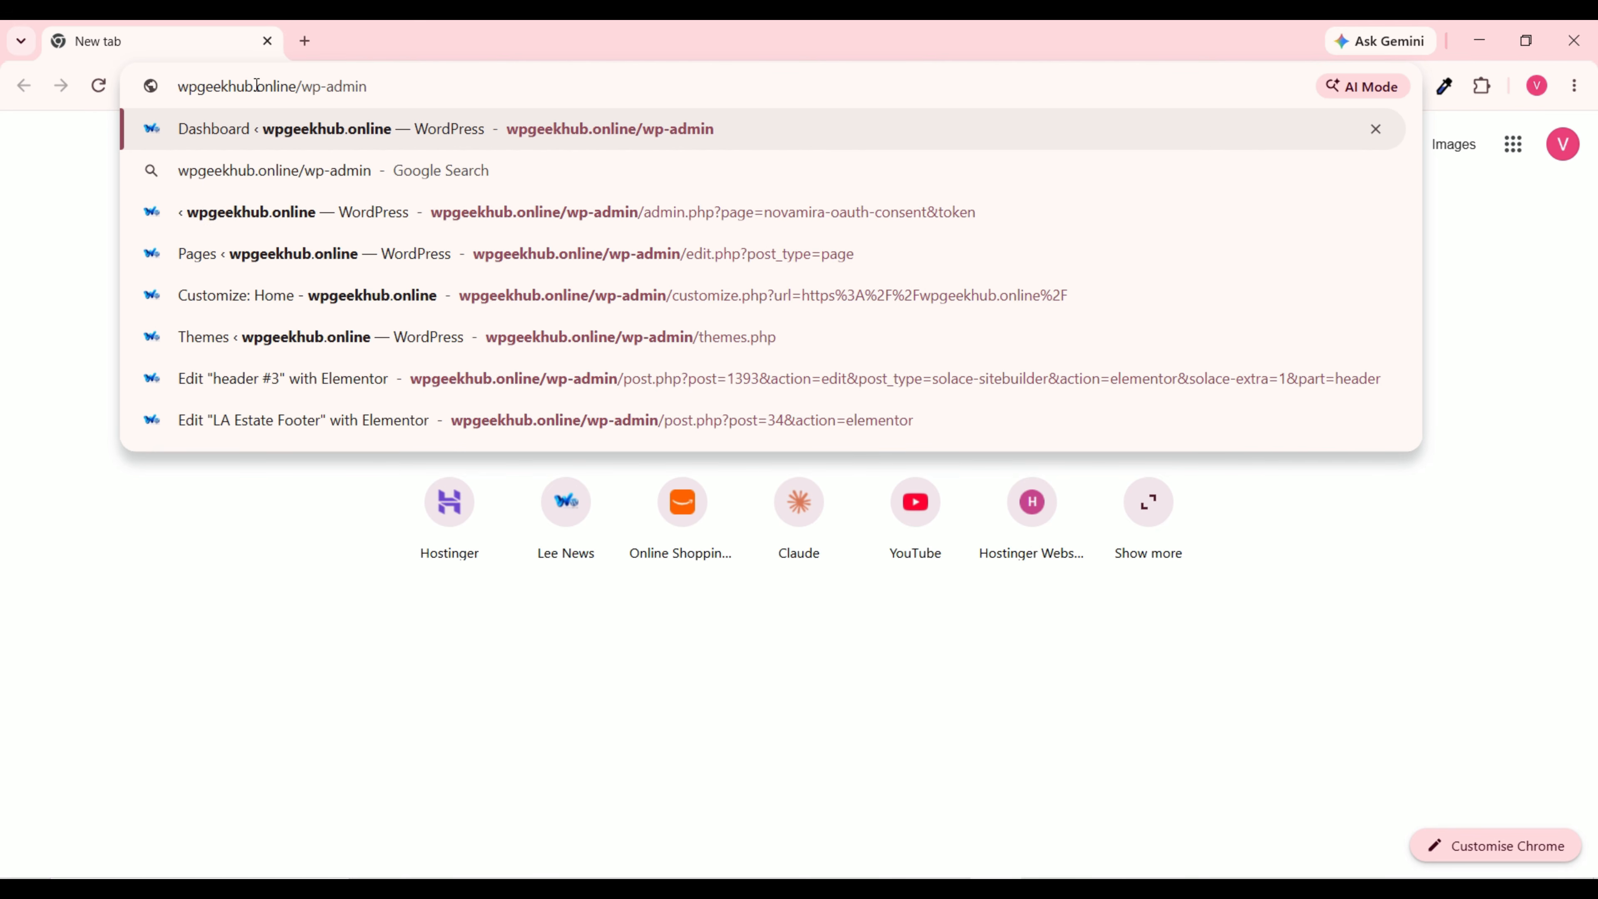
{"action": "key", "text": "Return"}
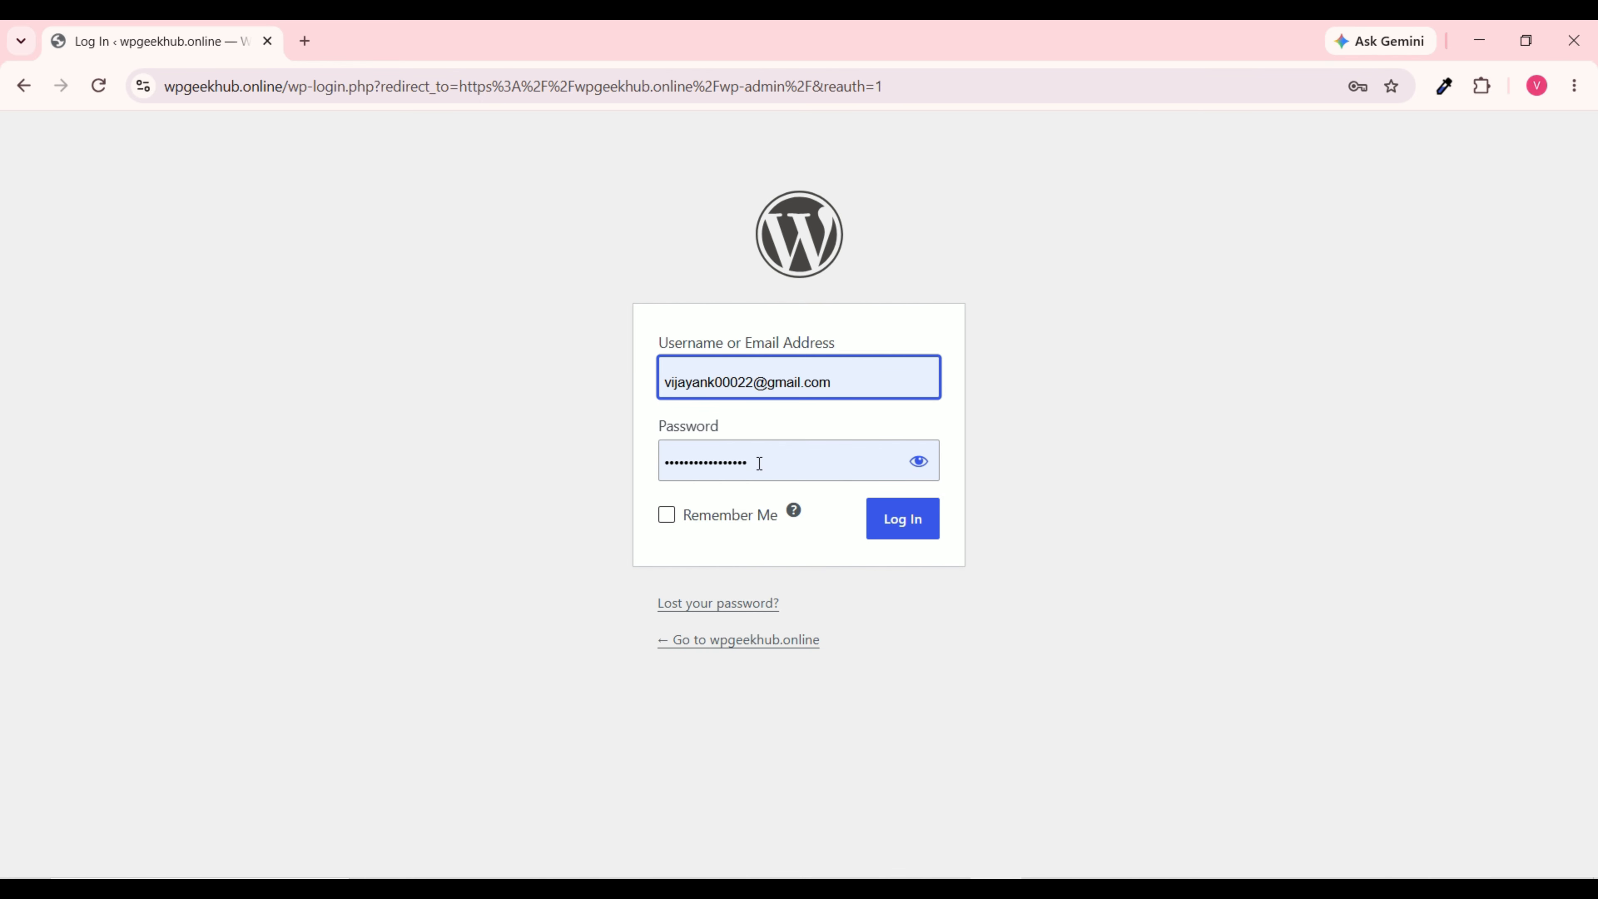
Step: Log in with the pre-filled admin credentials and look over the Welcome to WordPress Dashboard
{"action": "left_click_drag", "start_coordinate": [759, 464], "coordinate": [602, 467]}
{"action": "left_click", "coordinate": [996, 467]}
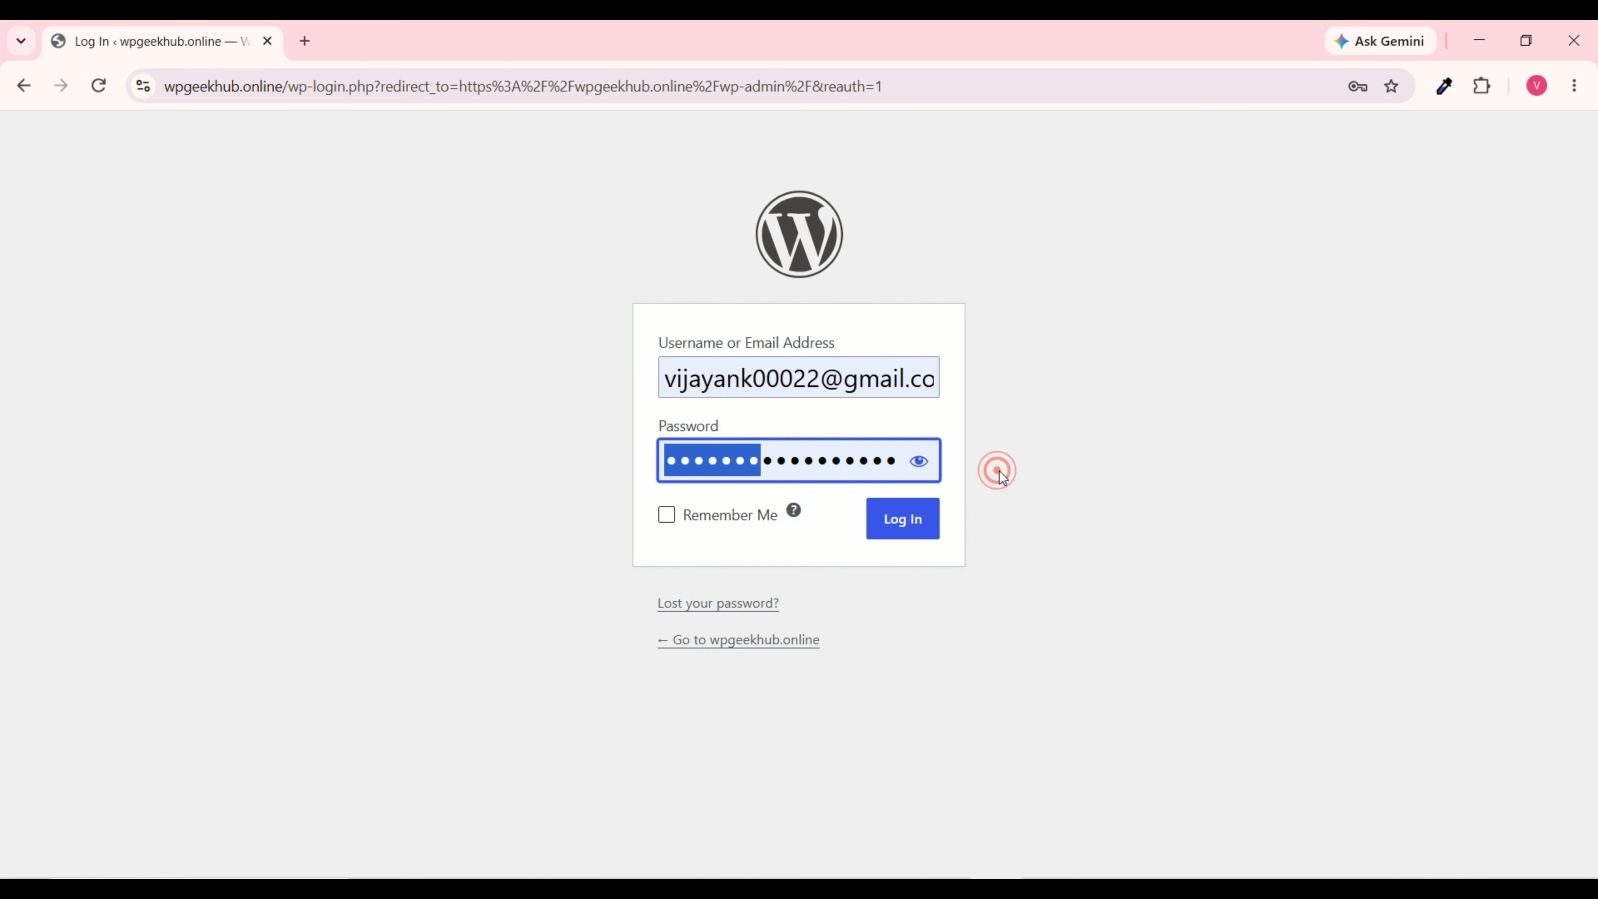
{"action": "left_click", "coordinate": [934, 531]}
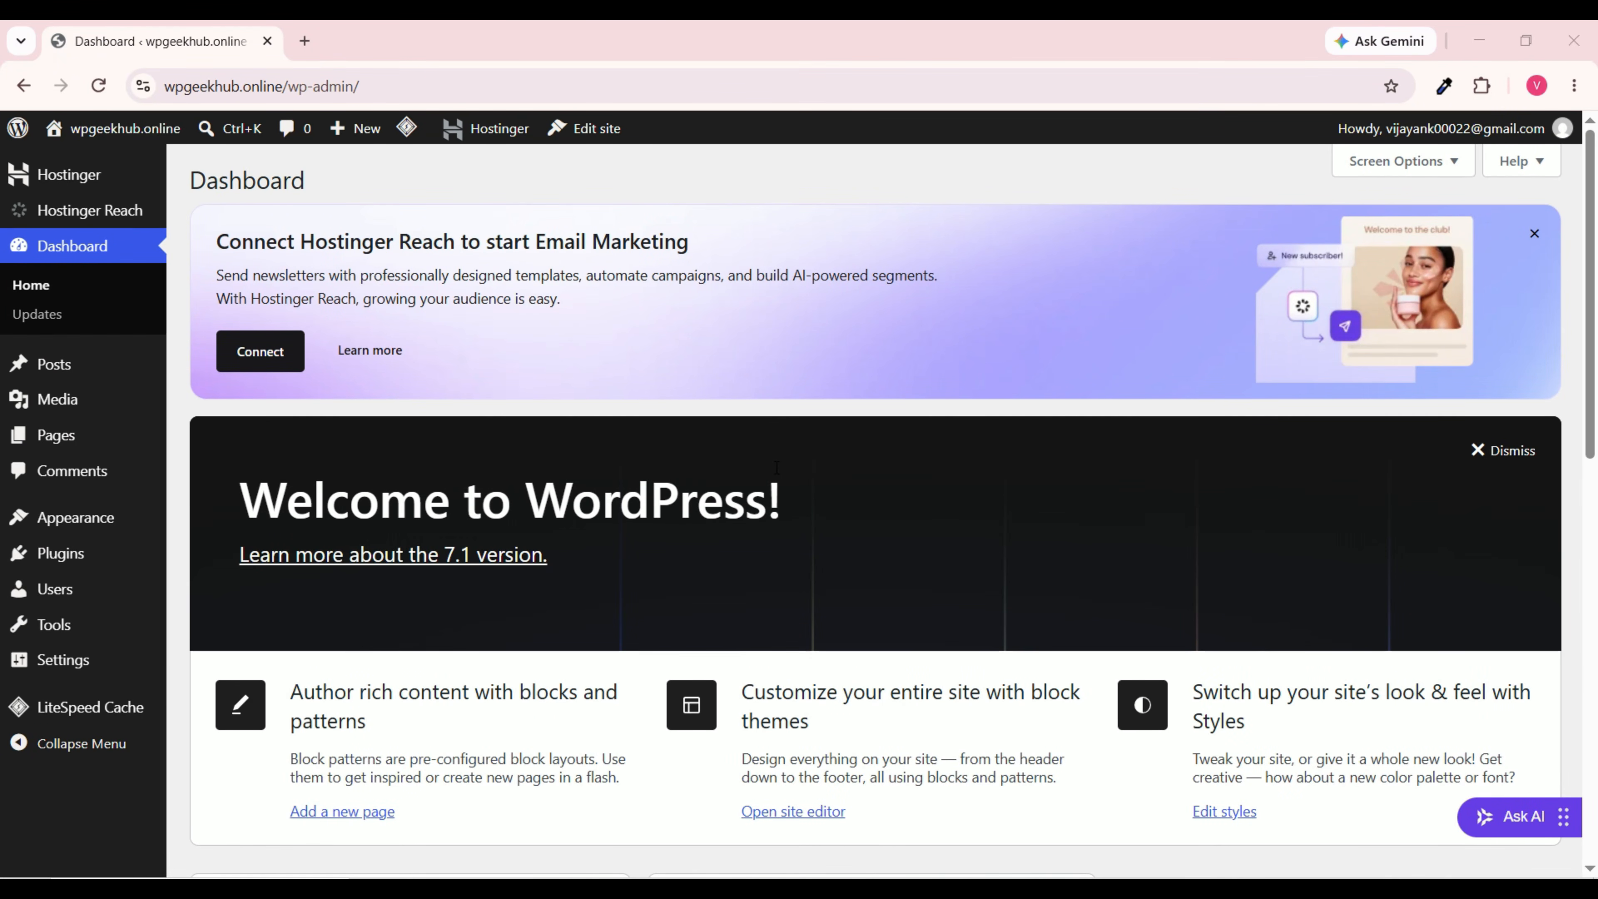
{"action": "scroll", "coordinate": [777, 468], "scroll_direction": "down", "scroll_amount": 13}
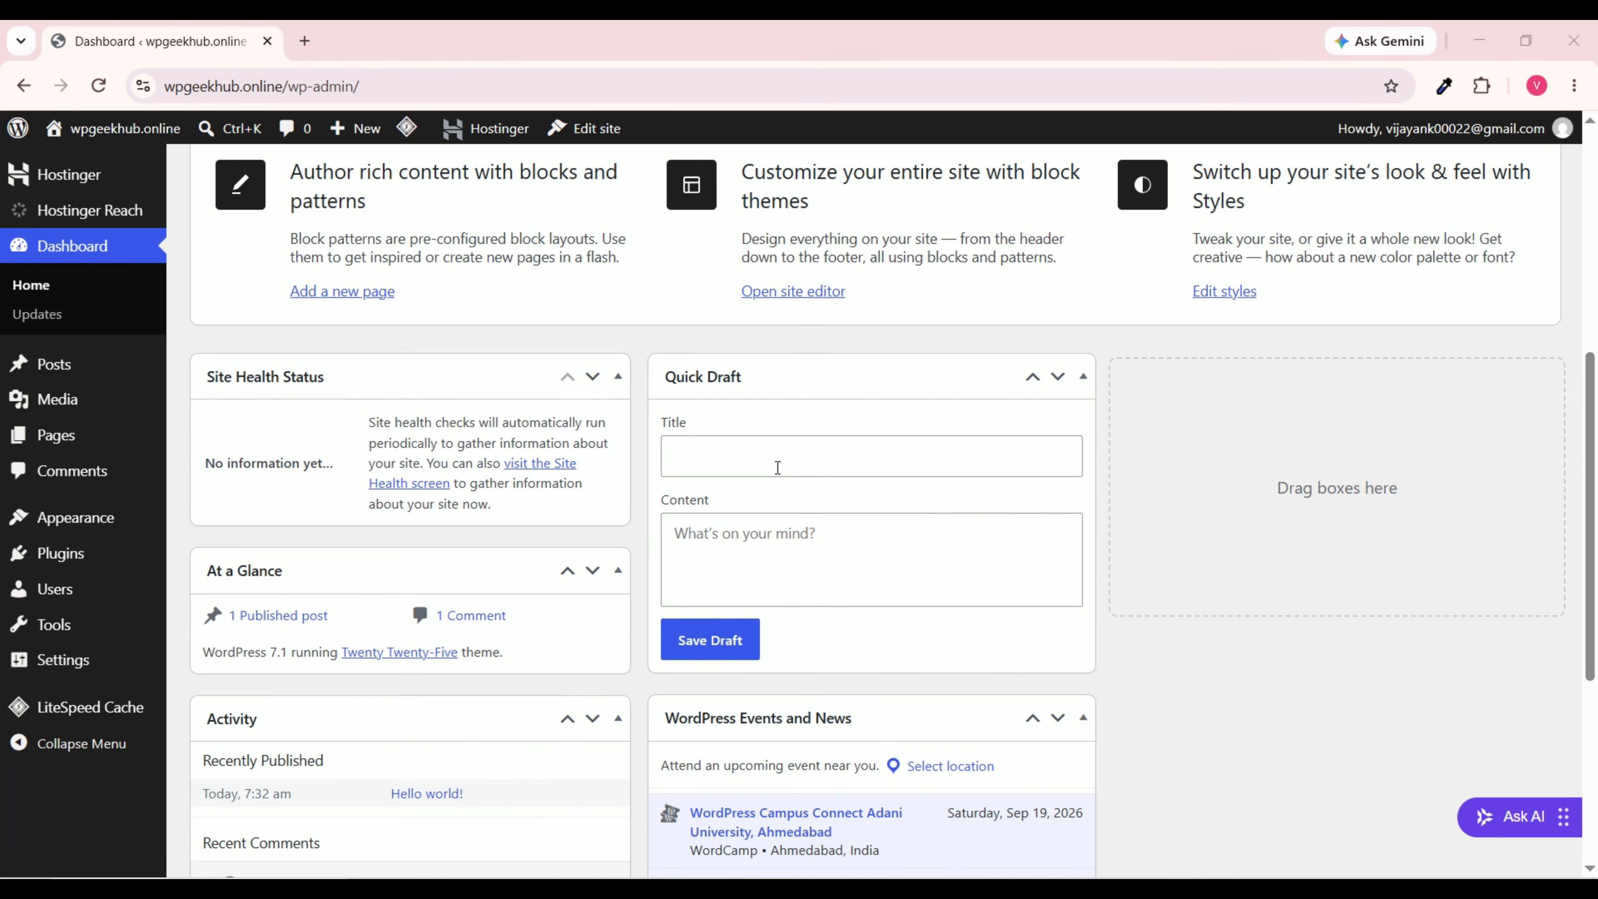
{"action": "scroll", "coordinate": [721, 515], "scroll_direction": "up", "scroll_amount": 13}
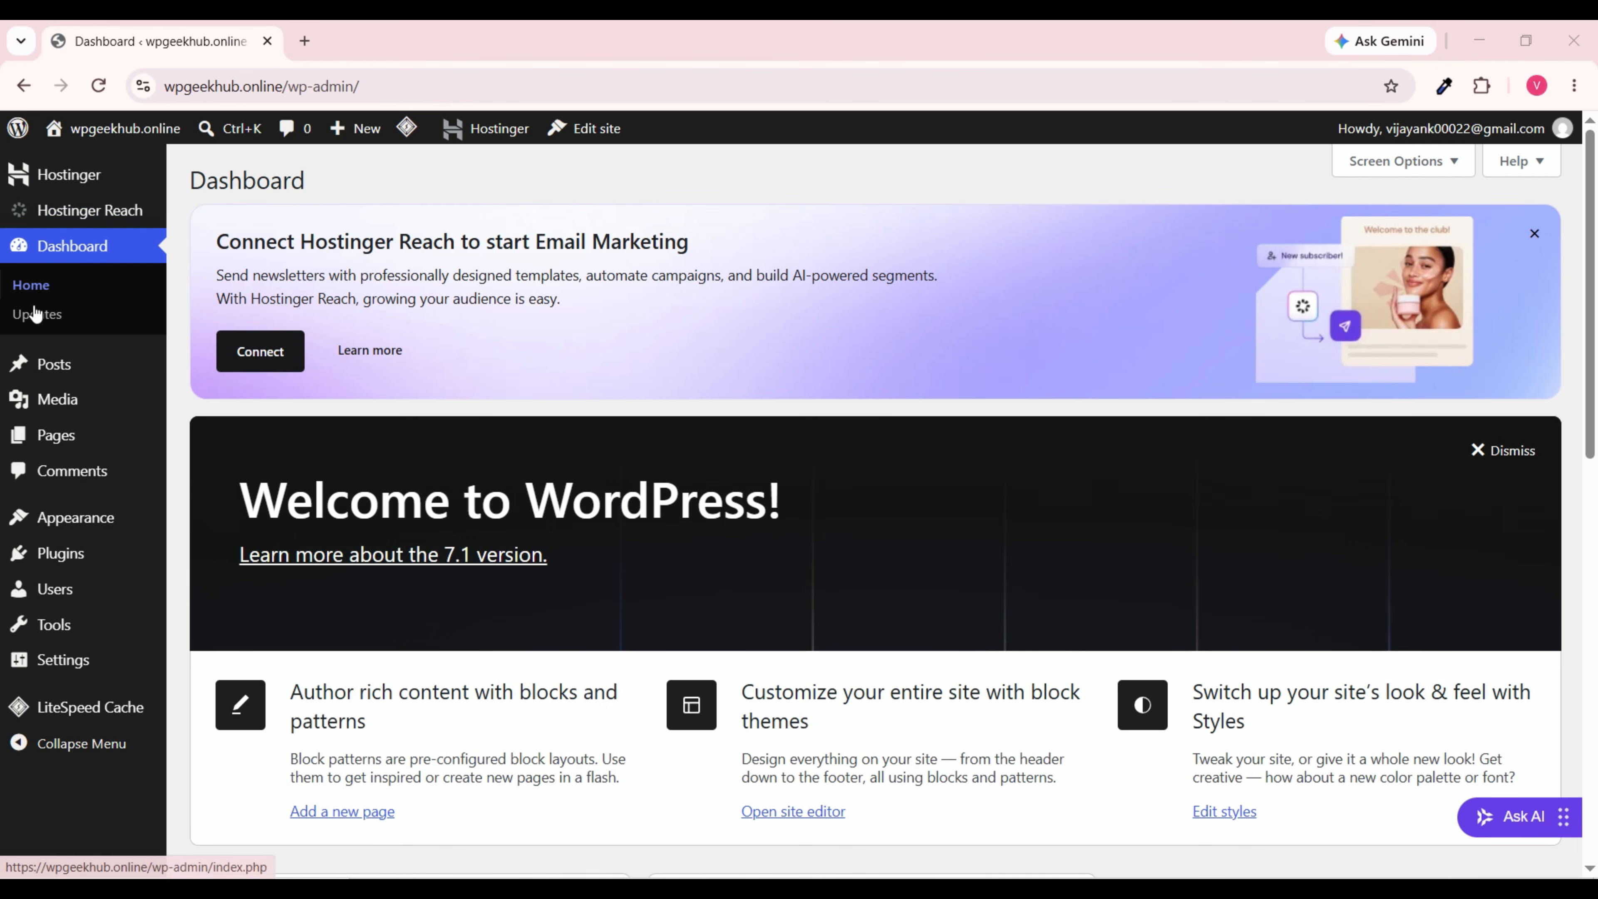
Step: Browse Posts and the empty Media Library, ending on the Pages list with its draft Privacy Policy
{"action": "mouse_move", "coordinate": [46, 384]}
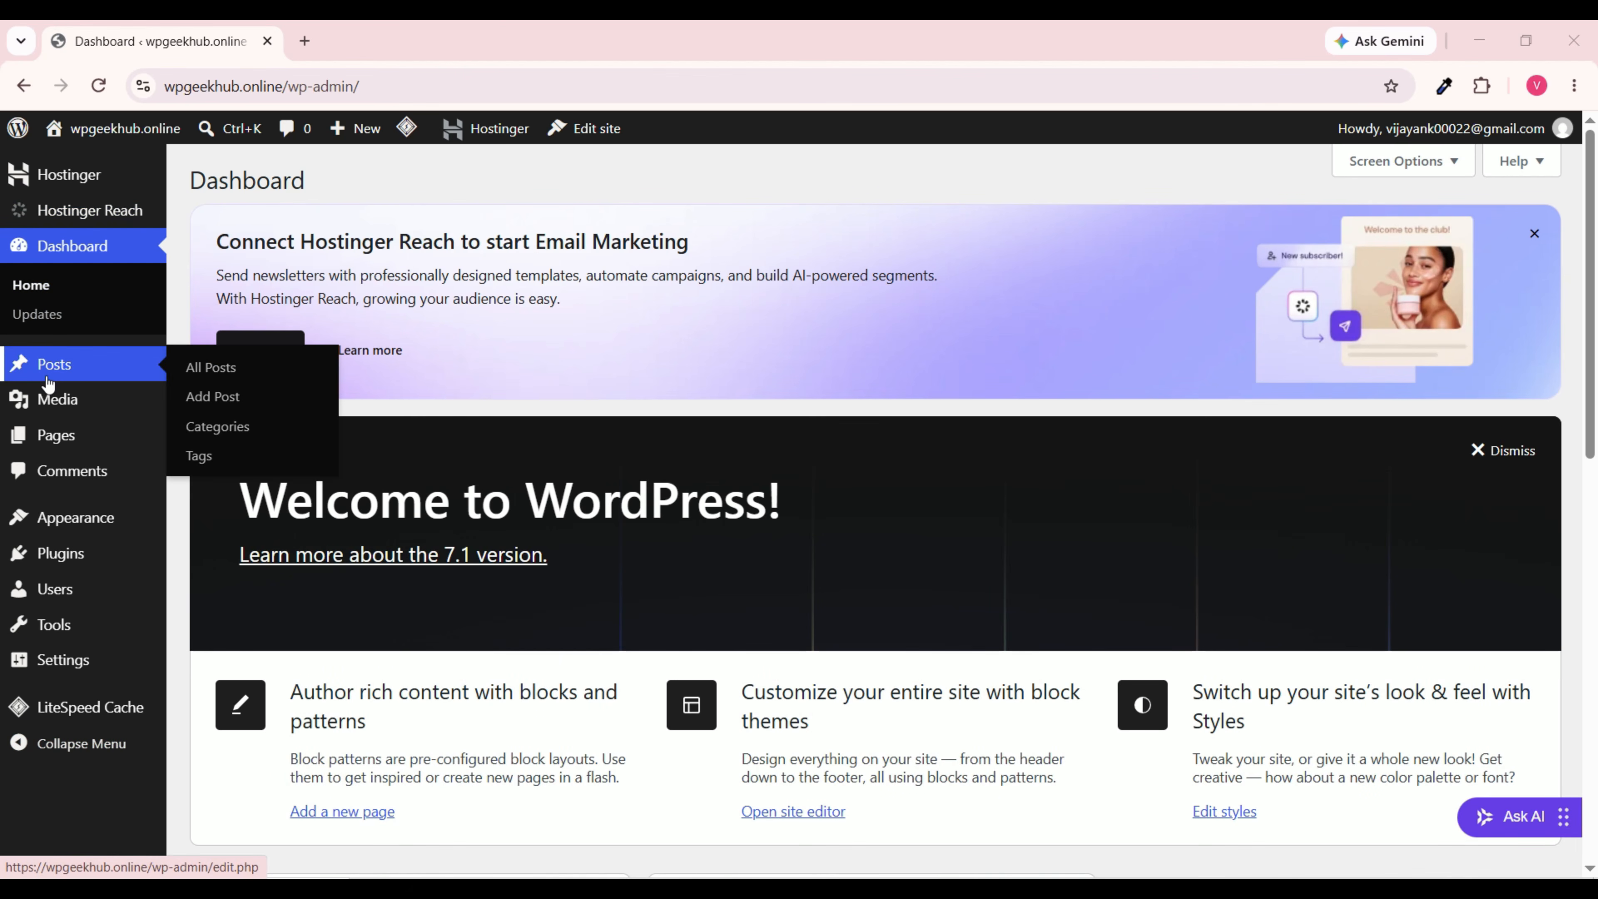
{"action": "left_click", "coordinate": [107, 371]}
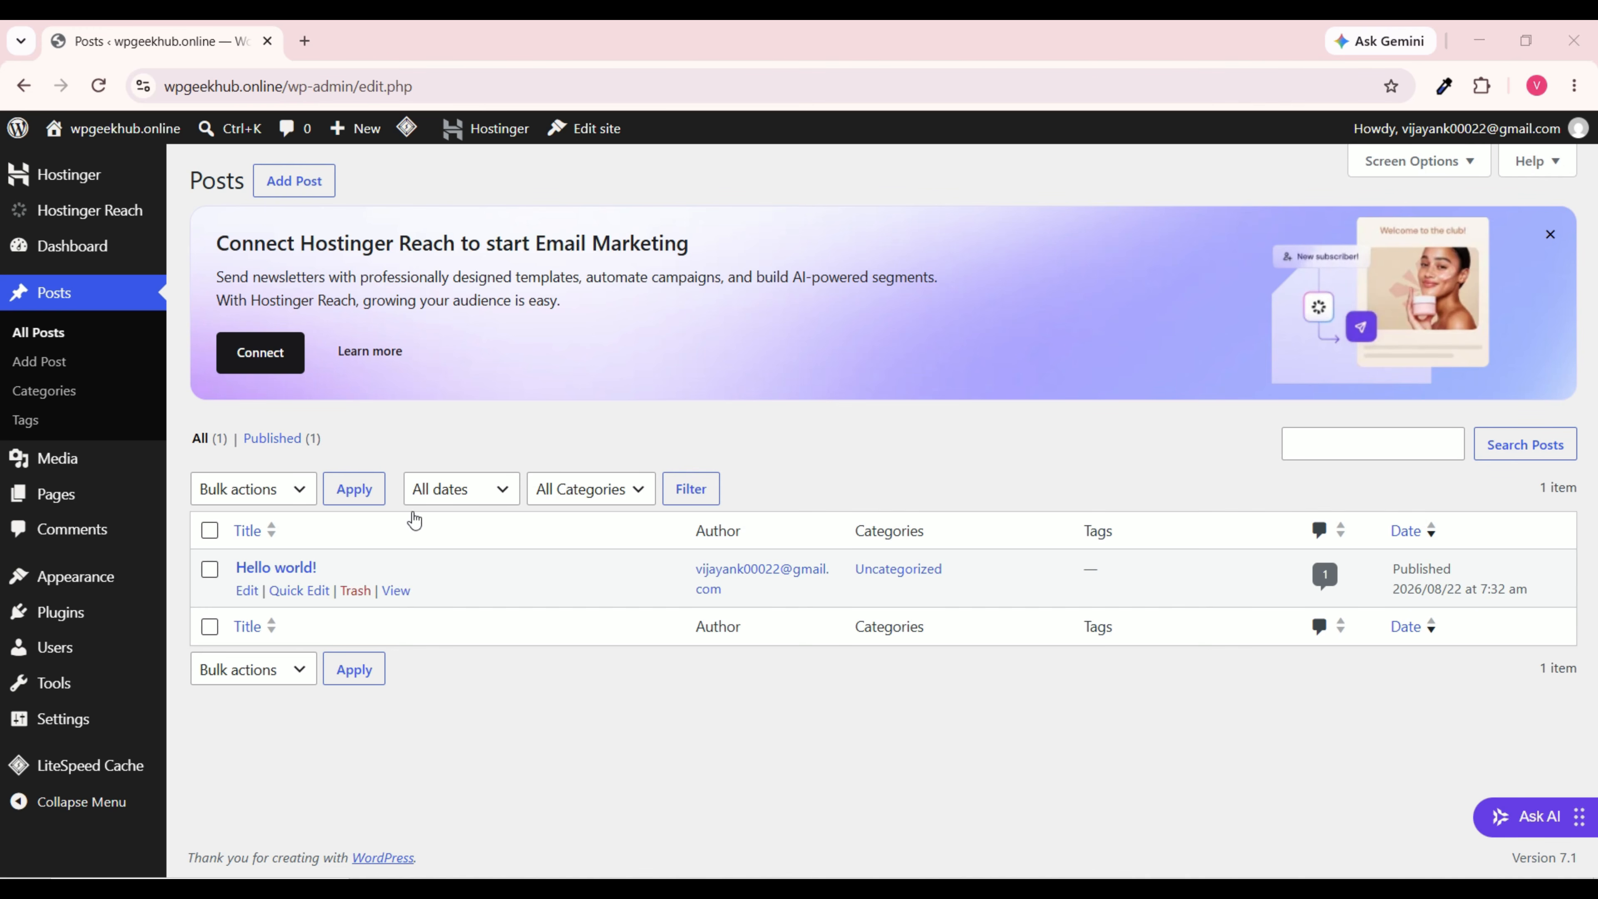
{"action": "mouse_move", "coordinate": [197, 580]}
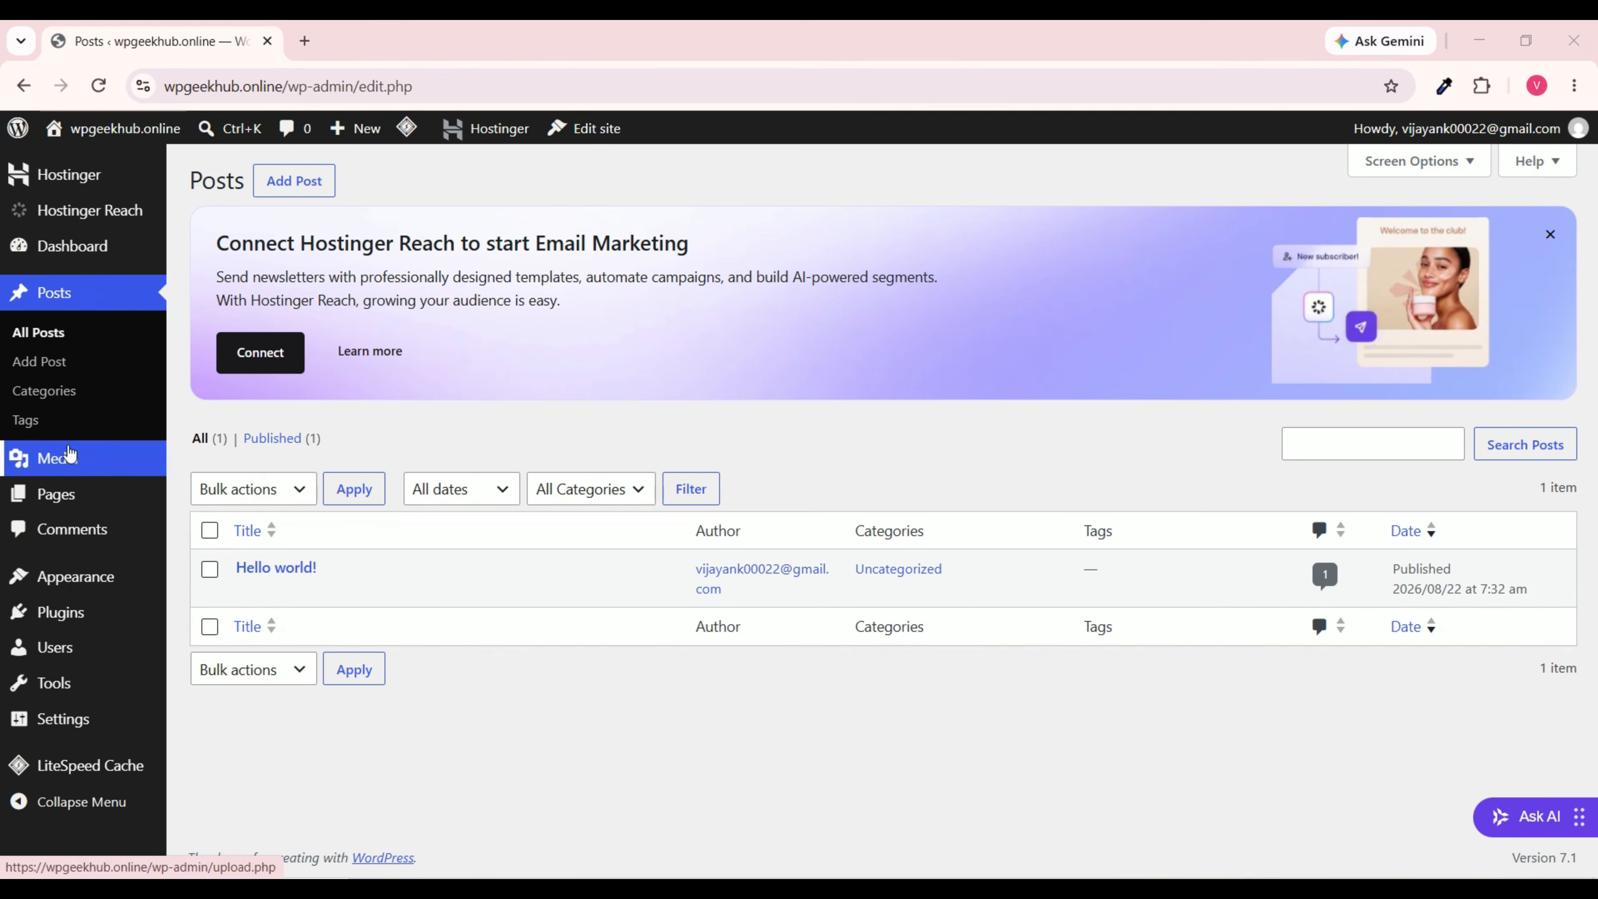
{"action": "left_click", "coordinate": [68, 458]}
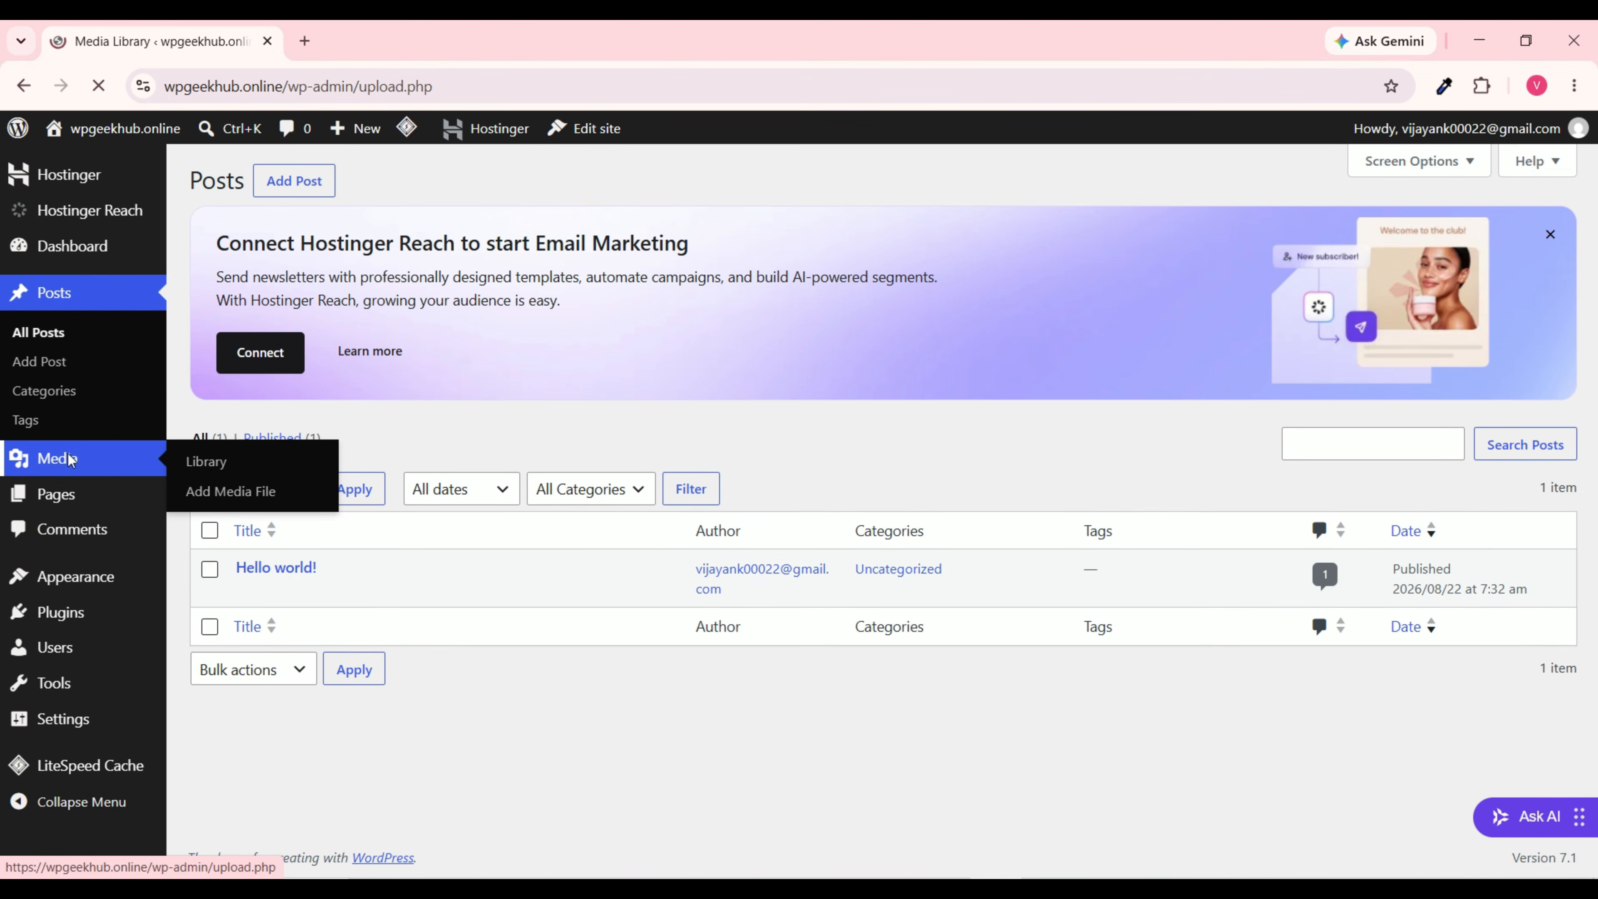
{"action": "mouse_move", "coordinate": [80, 453]}
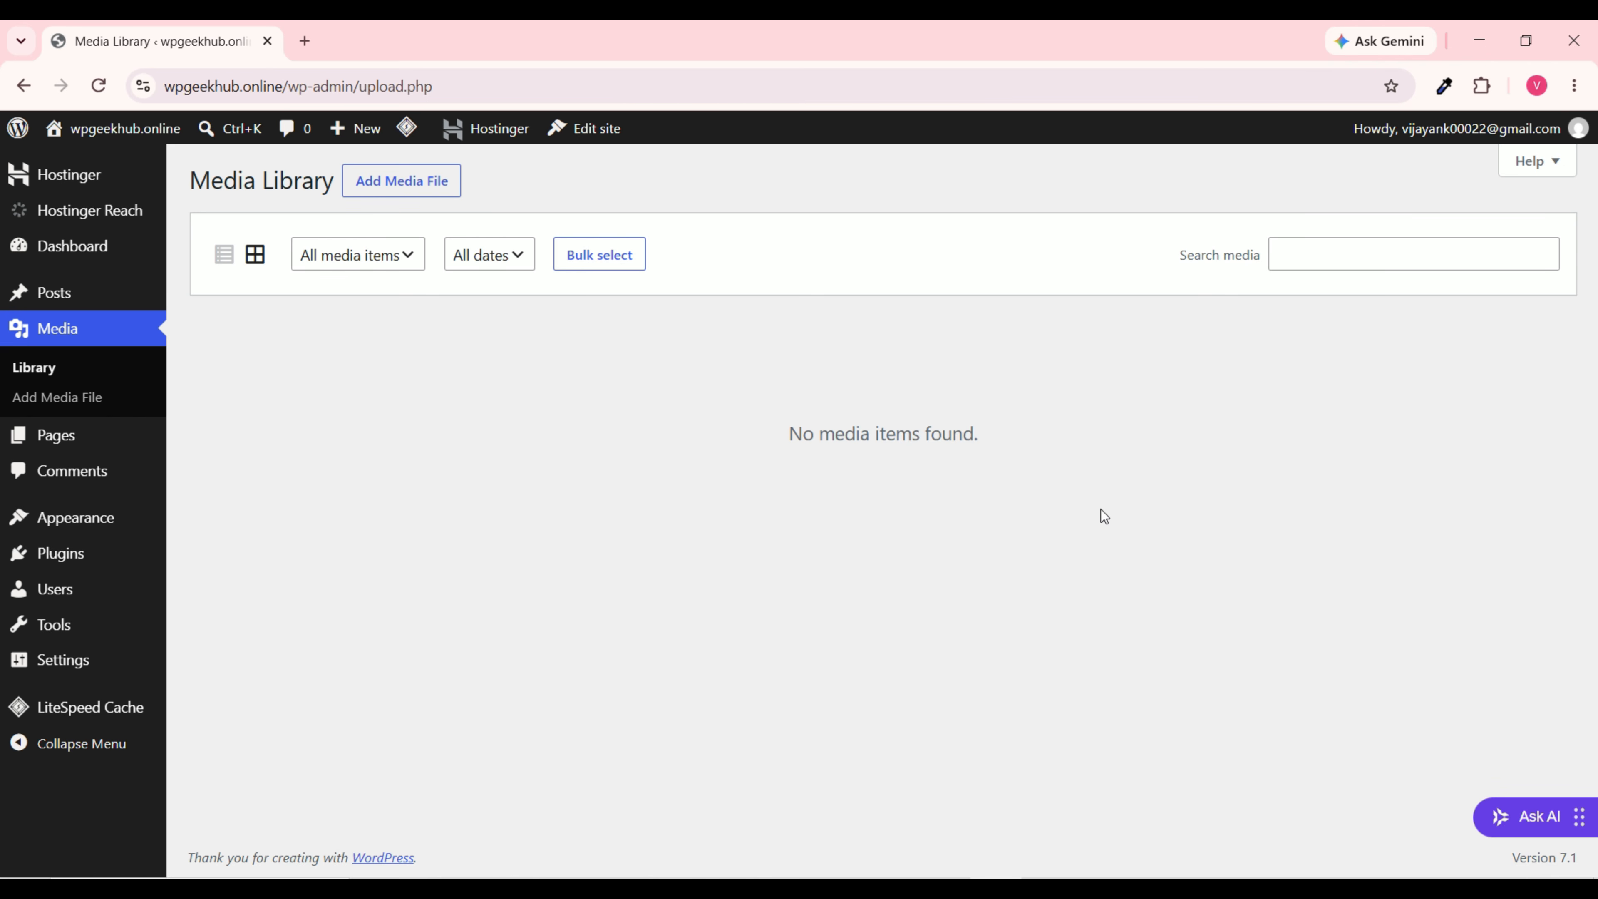
{"action": "left_click", "coordinate": [60, 441]}
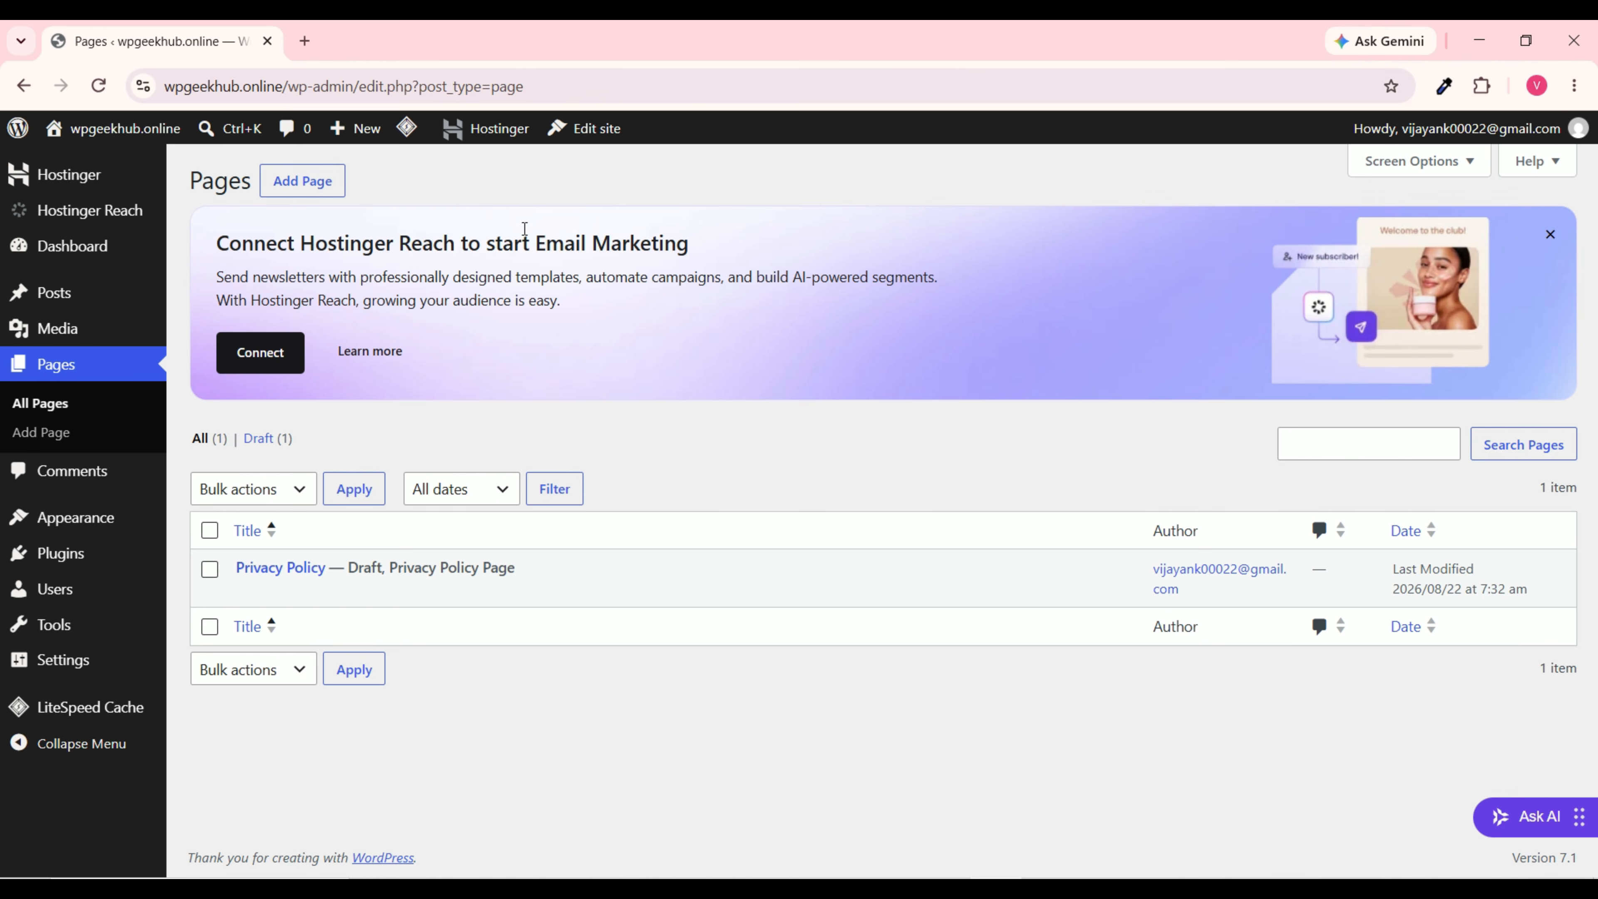
Step: Open Comments to see the approved sample comment from A WordPress Commenter on Hello world!
{"action": "mouse_move", "coordinate": [337, 604]}
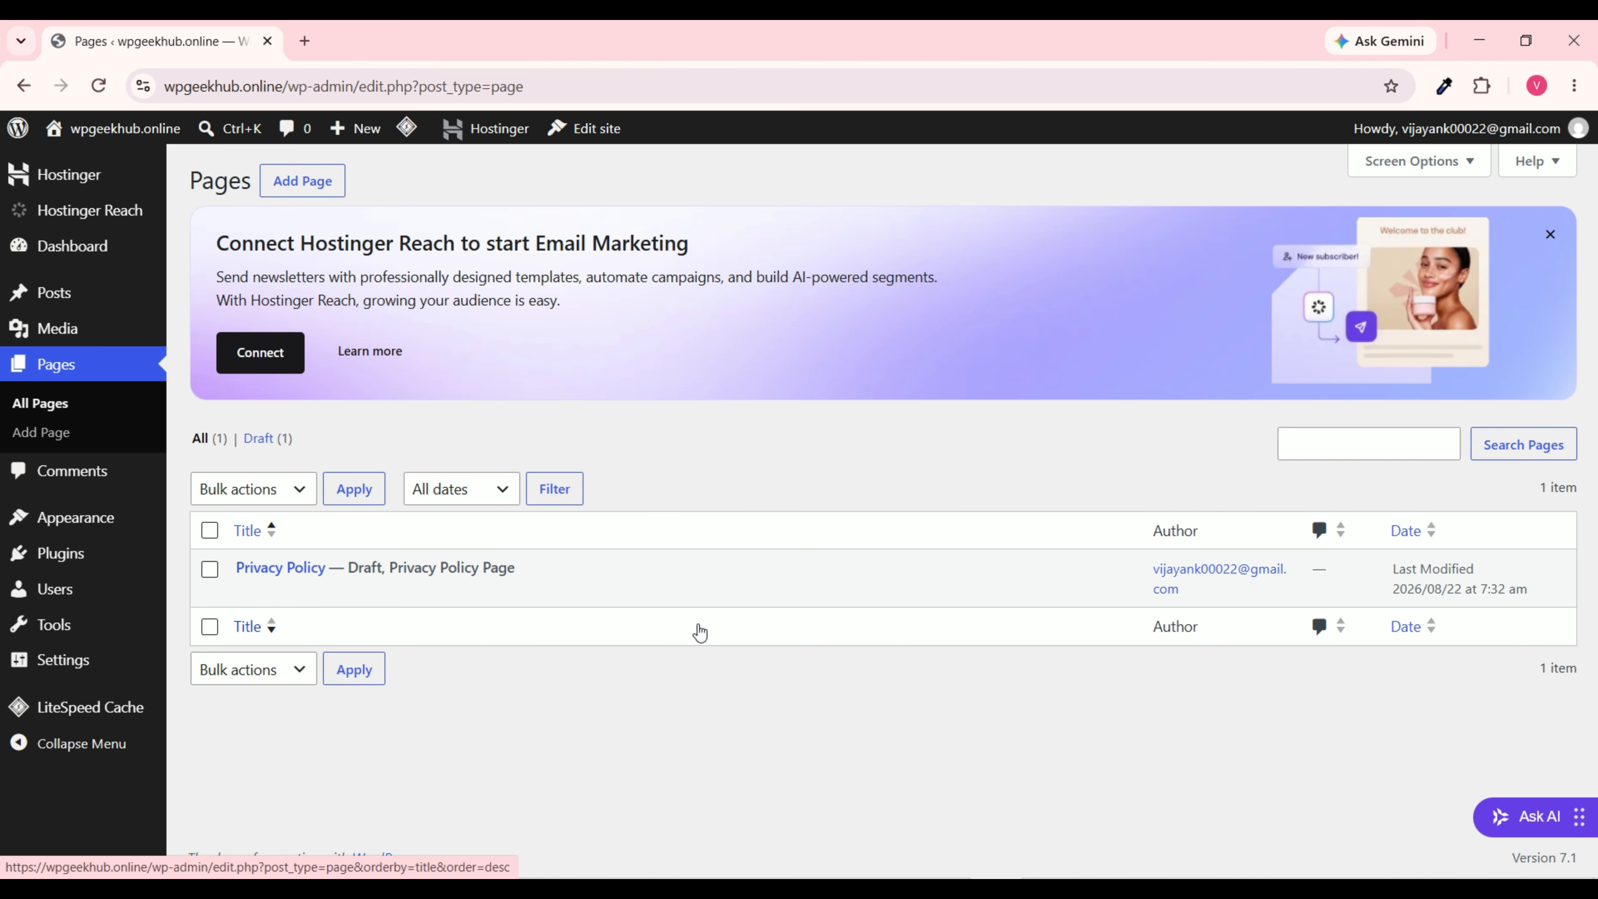
{"action": "left_click", "coordinate": [93, 473]}
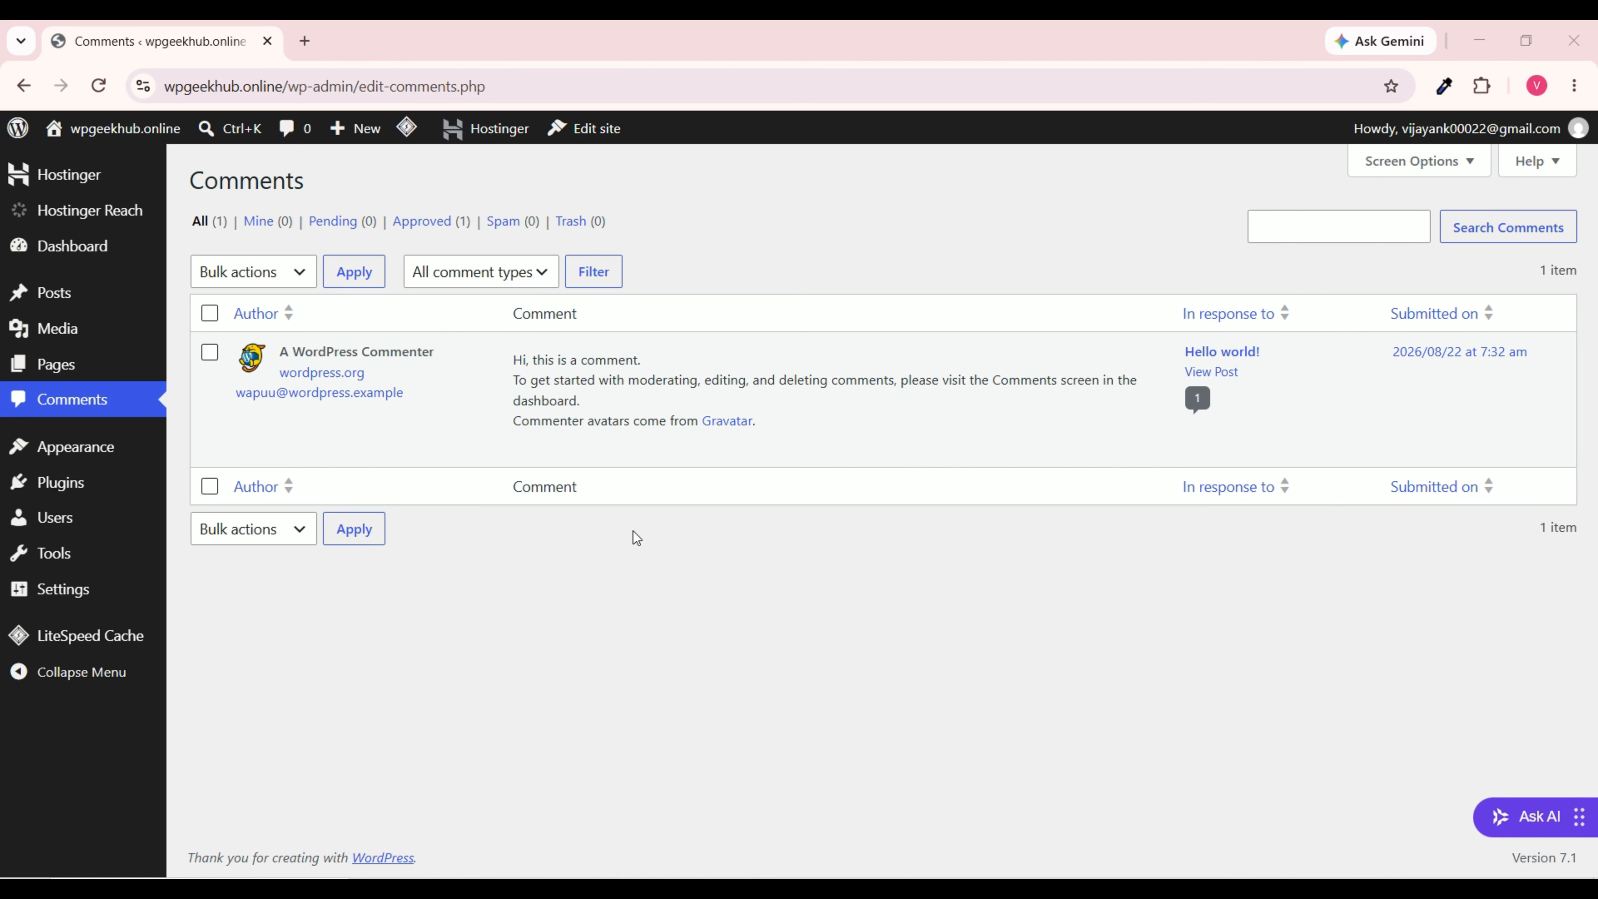
{"action": "mouse_move", "coordinate": [601, 463]}
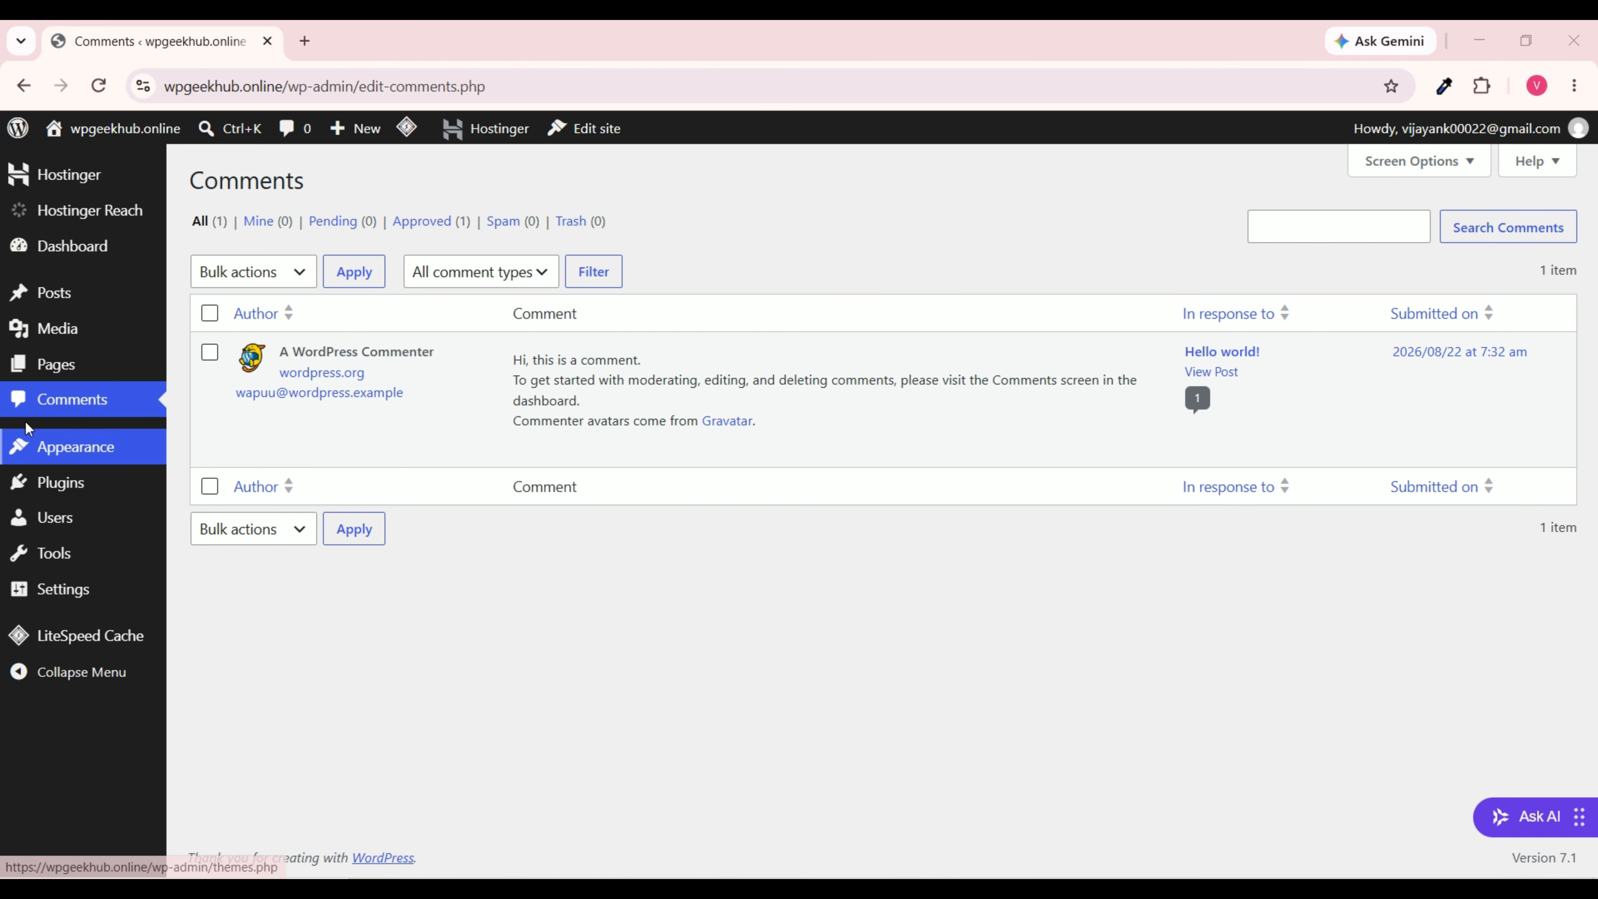
Step: Check Themes, Plugins and the single-administrator Users list, then go to Settings > General
{"action": "left_click", "coordinate": [126, 456]}
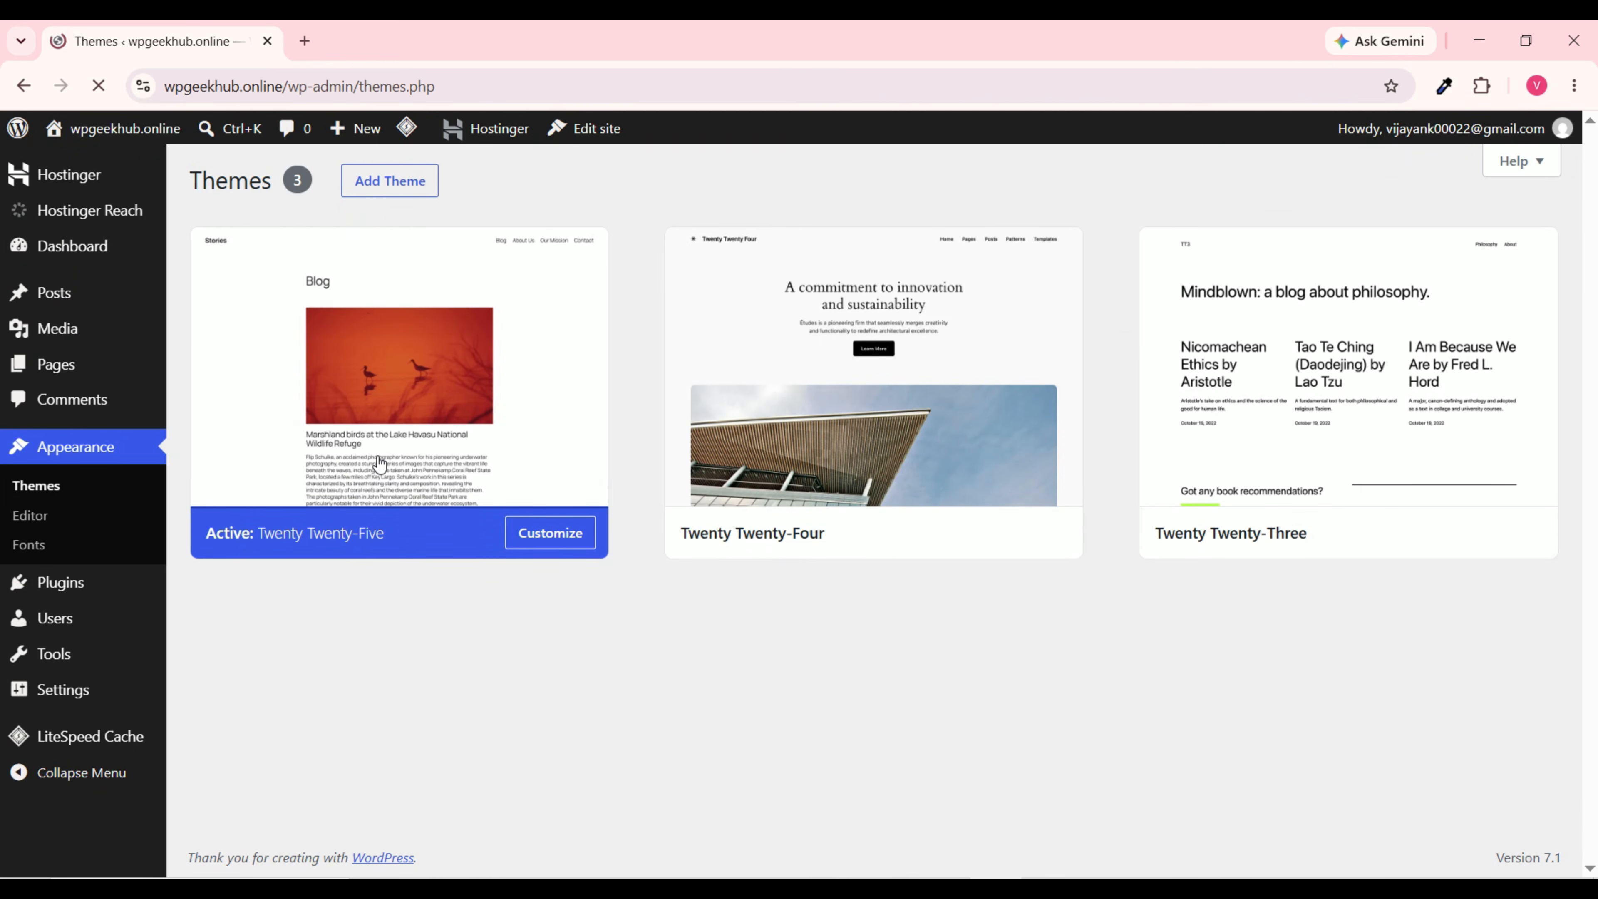
{"action": "mouse_move", "coordinate": [954, 395]}
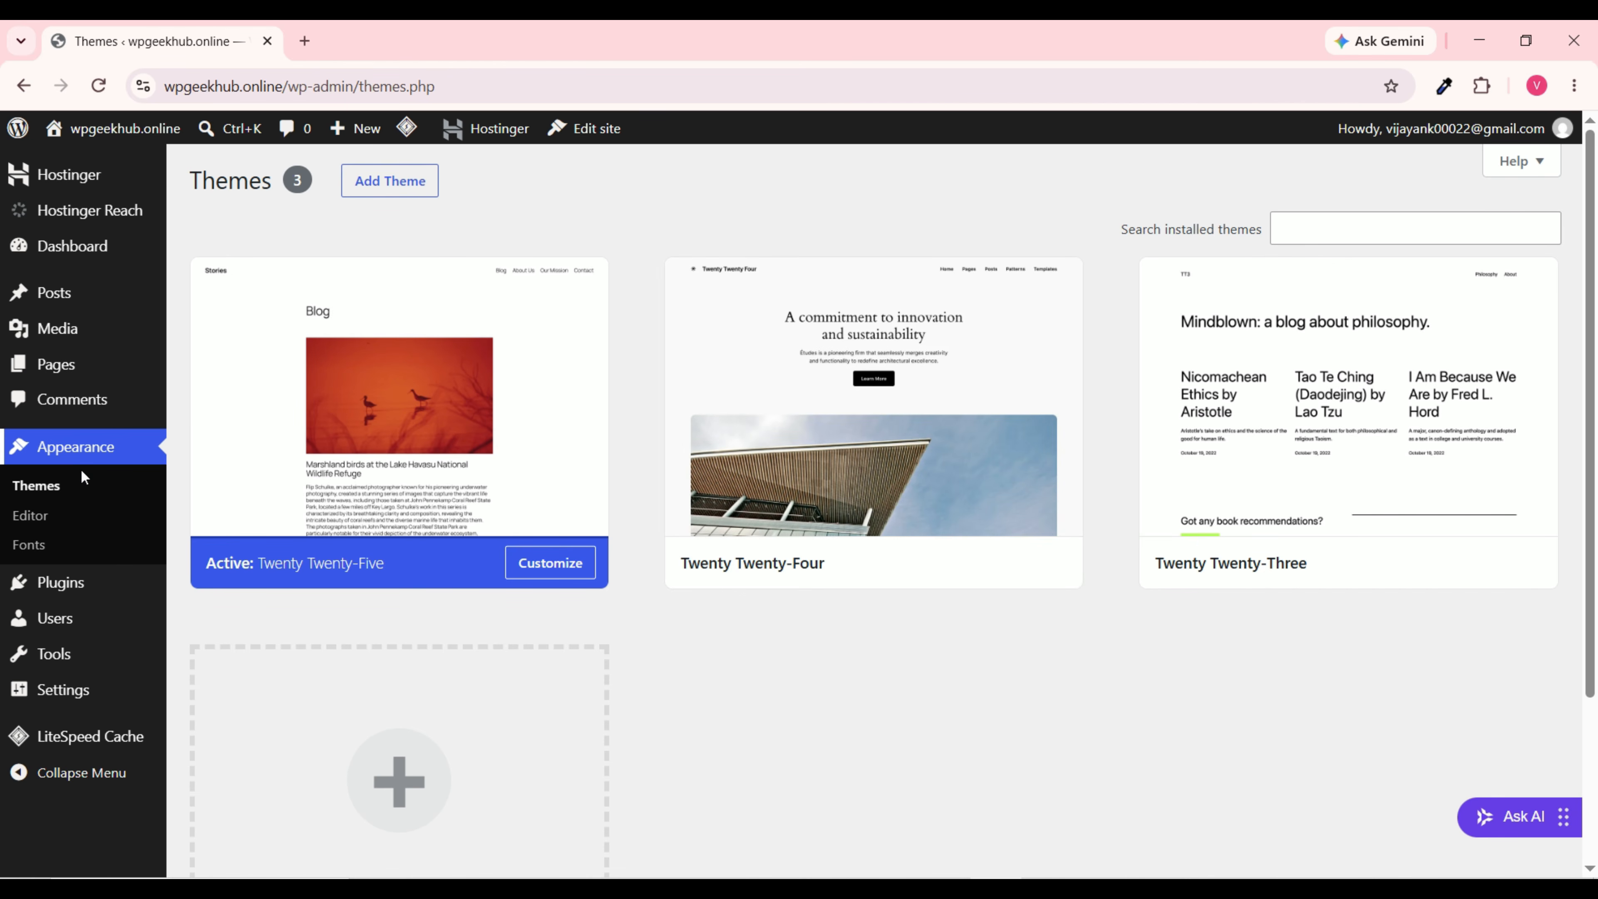
{"action": "left_click", "coordinate": [88, 592]}
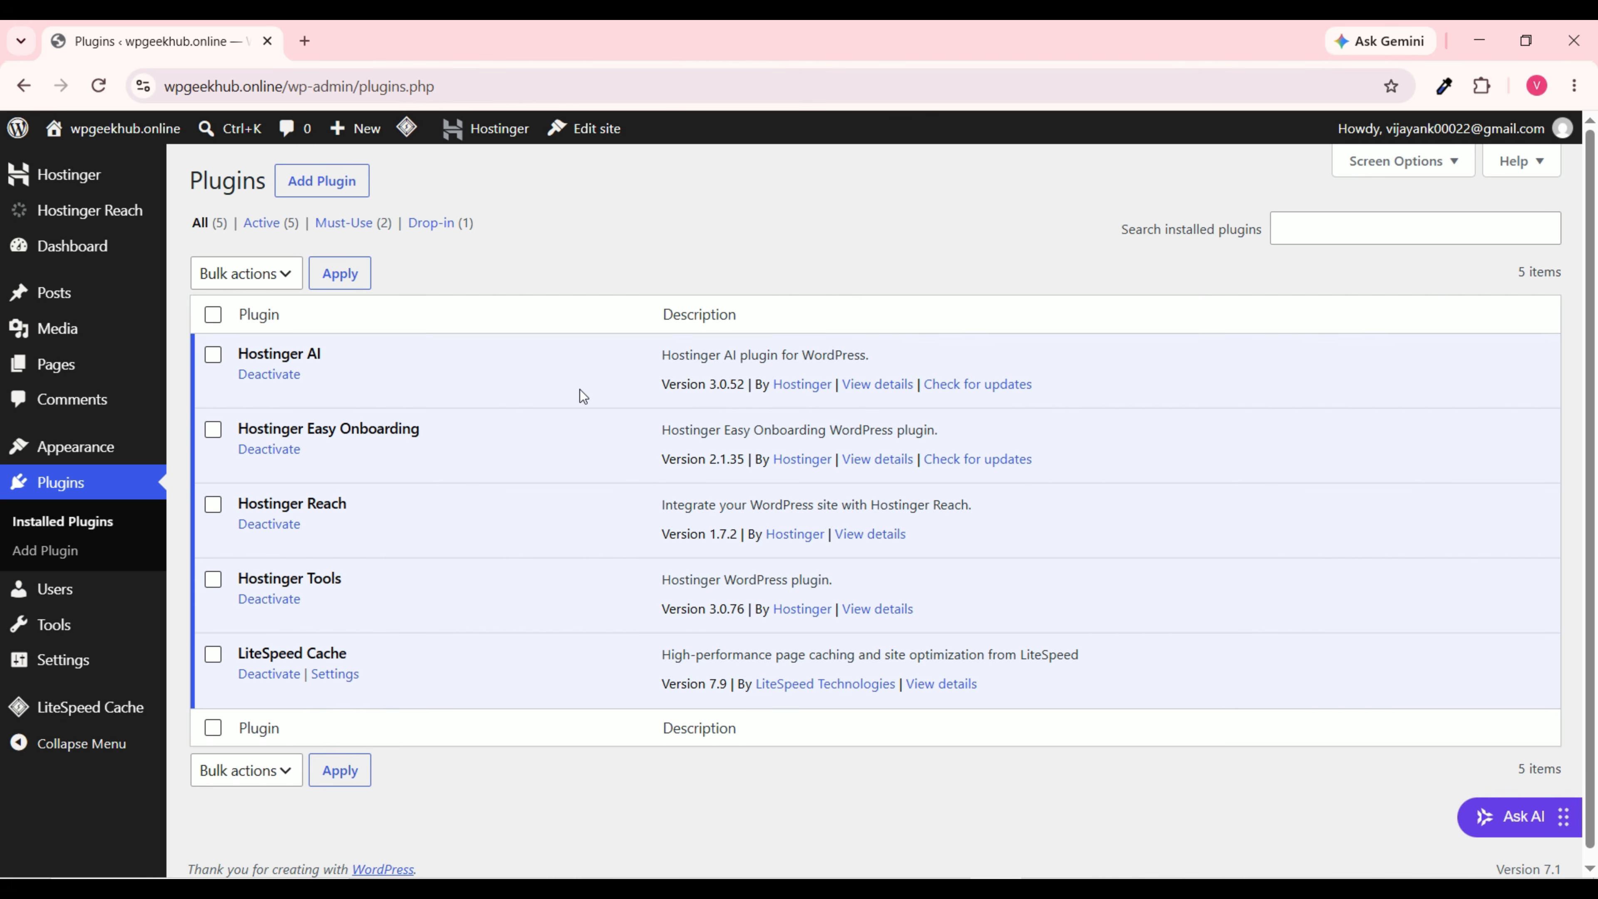
{"action": "left_click", "coordinate": [78, 595]}
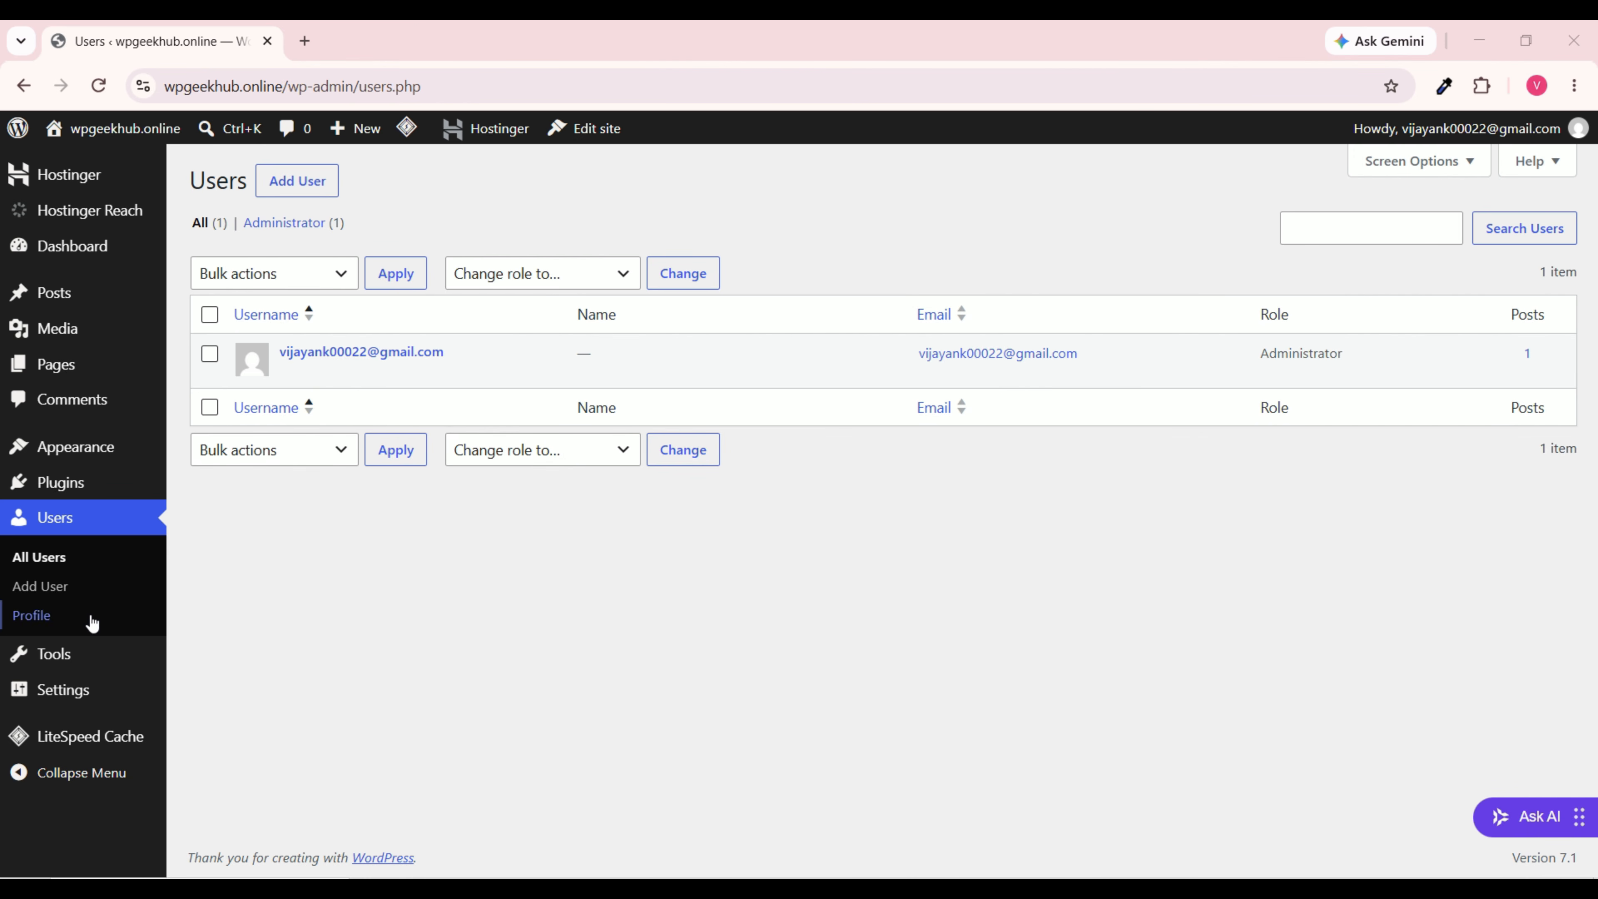
{"action": "left_click", "coordinate": [61, 691]}
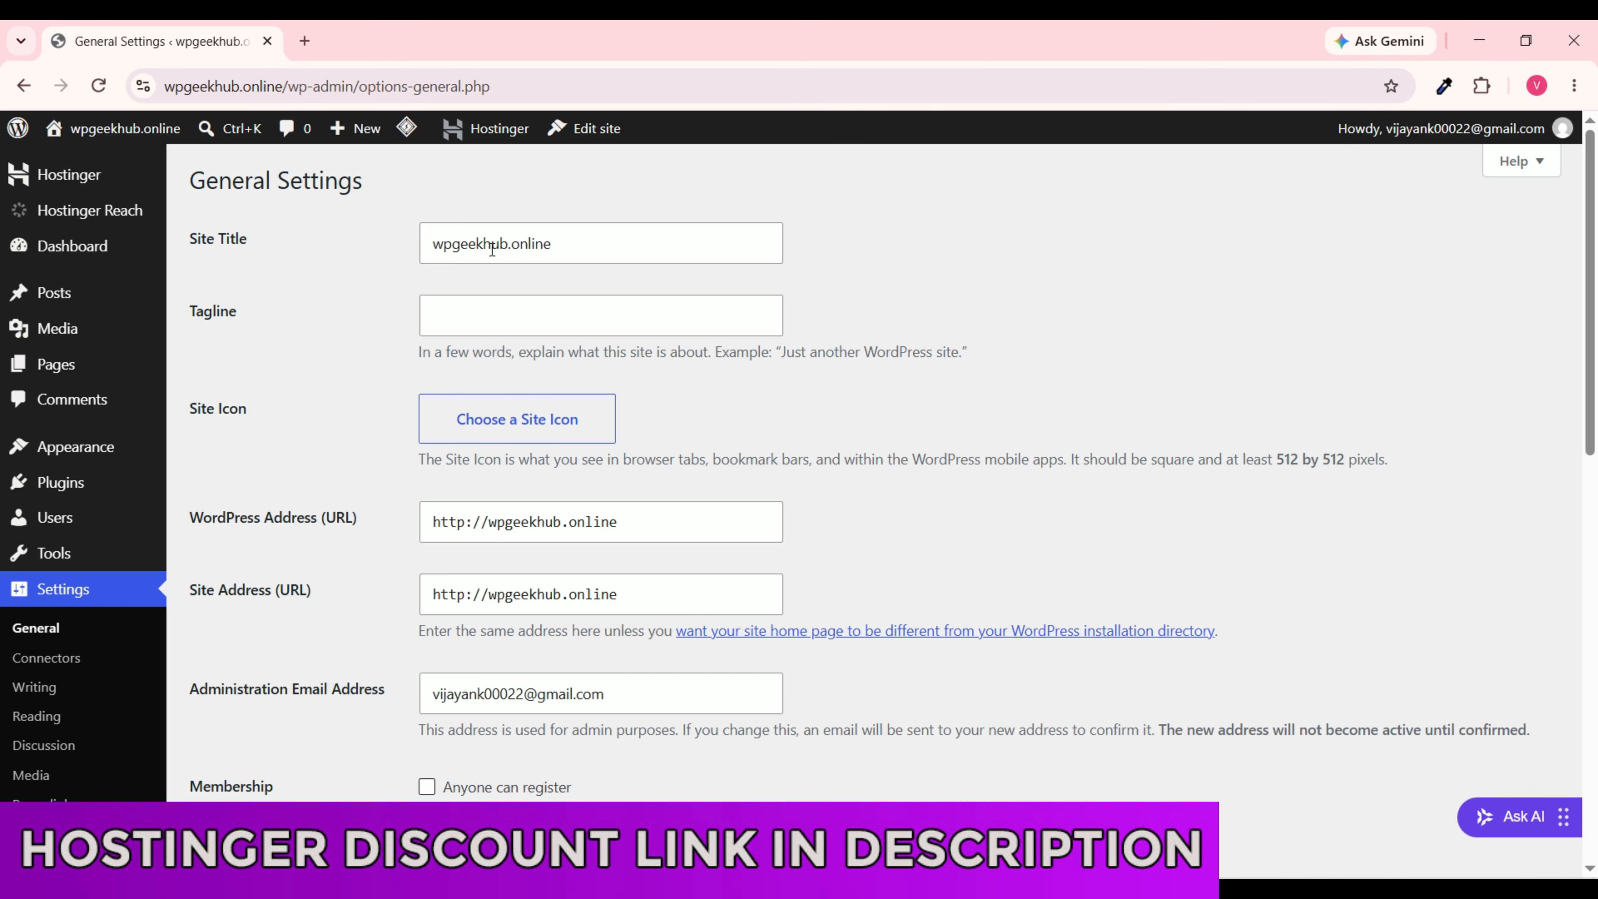
Step: Enter the tagline 'Best Wordpress Tutorial' and enable Anyone can register
{"action": "triple_click", "coordinate": [605, 245]}
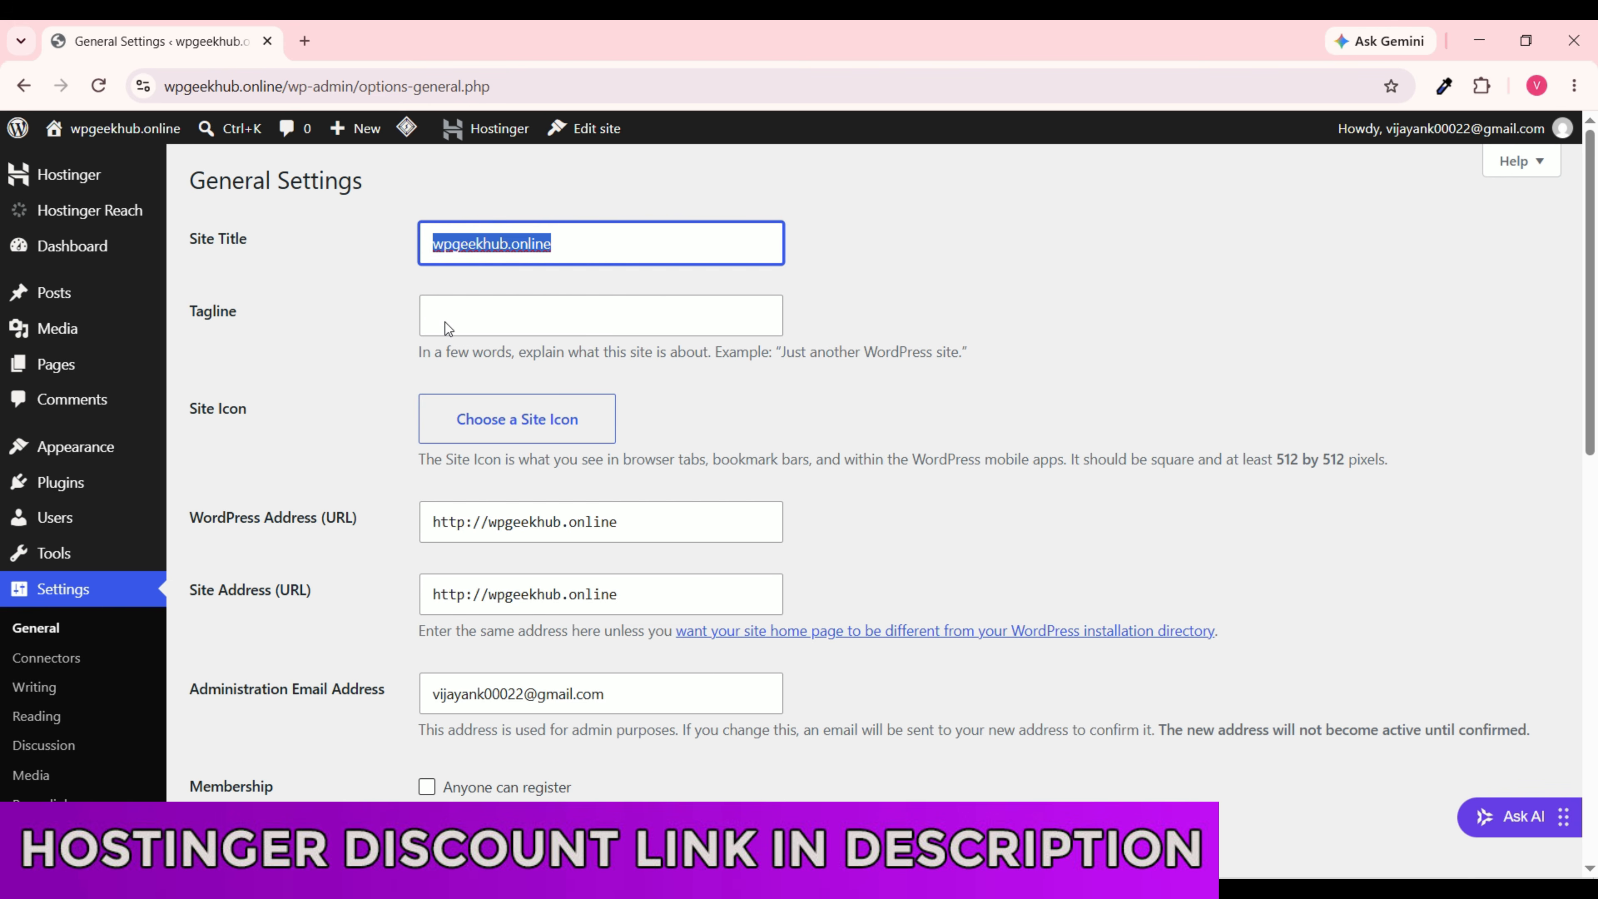
{"action": "left_click", "coordinate": [646, 318]}
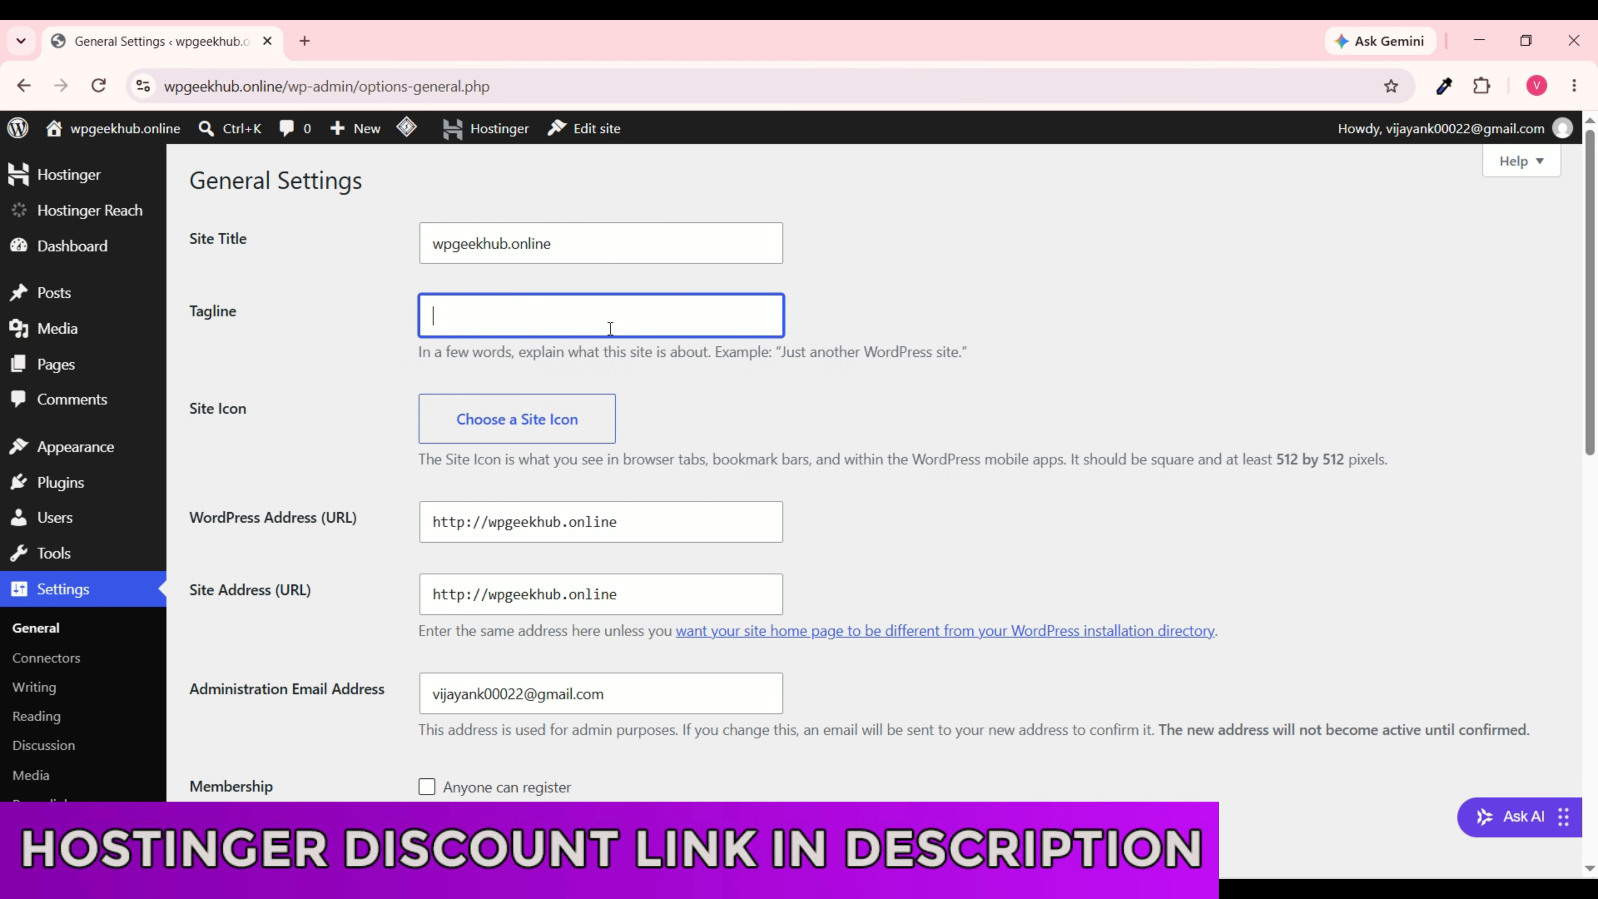
{"action": "type", "text": "Best W"}
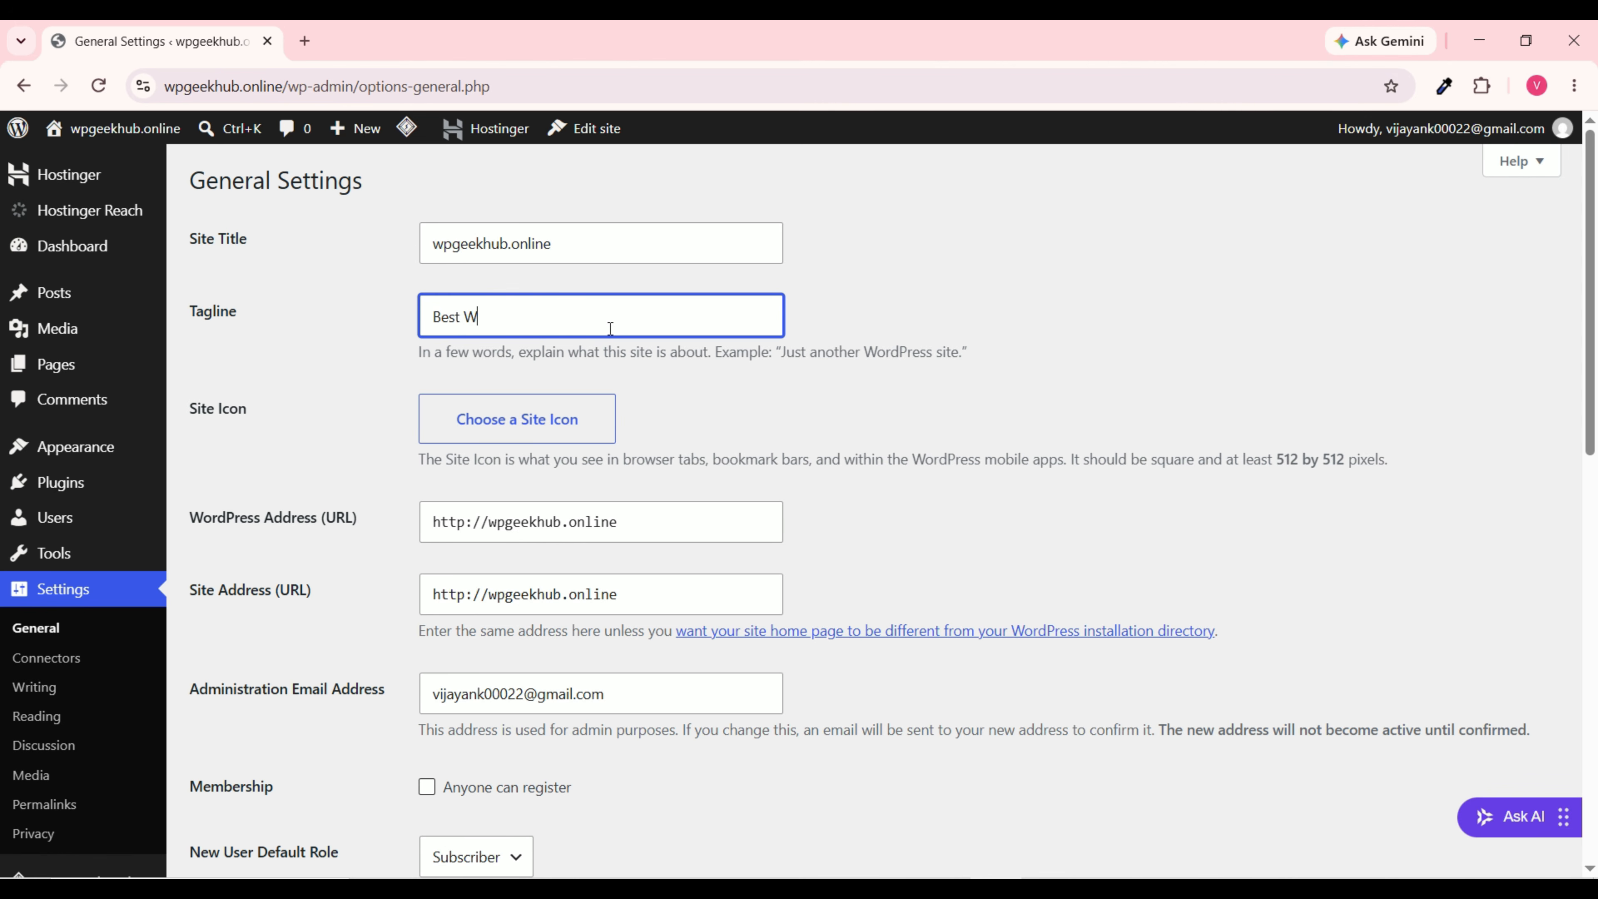
{"action": "type", "text": "ordpress Tutorial"}
{"action": "scroll", "coordinate": [698, 501], "scroll_direction": "down", "scroll_amount": 5}
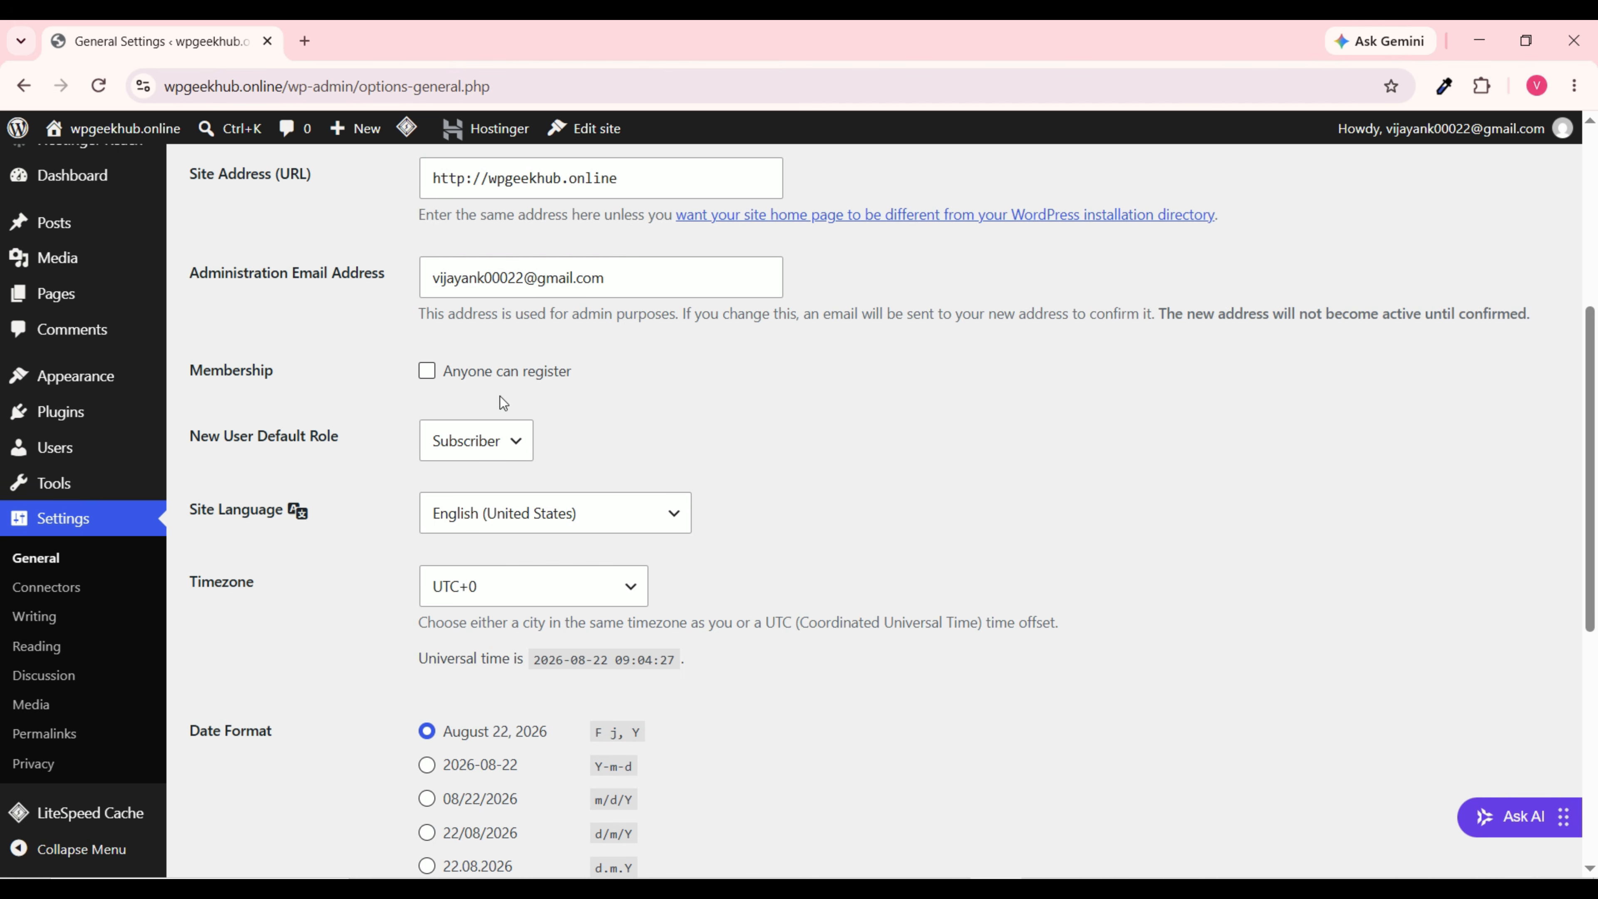
{"action": "left_click", "coordinate": [427, 373]}
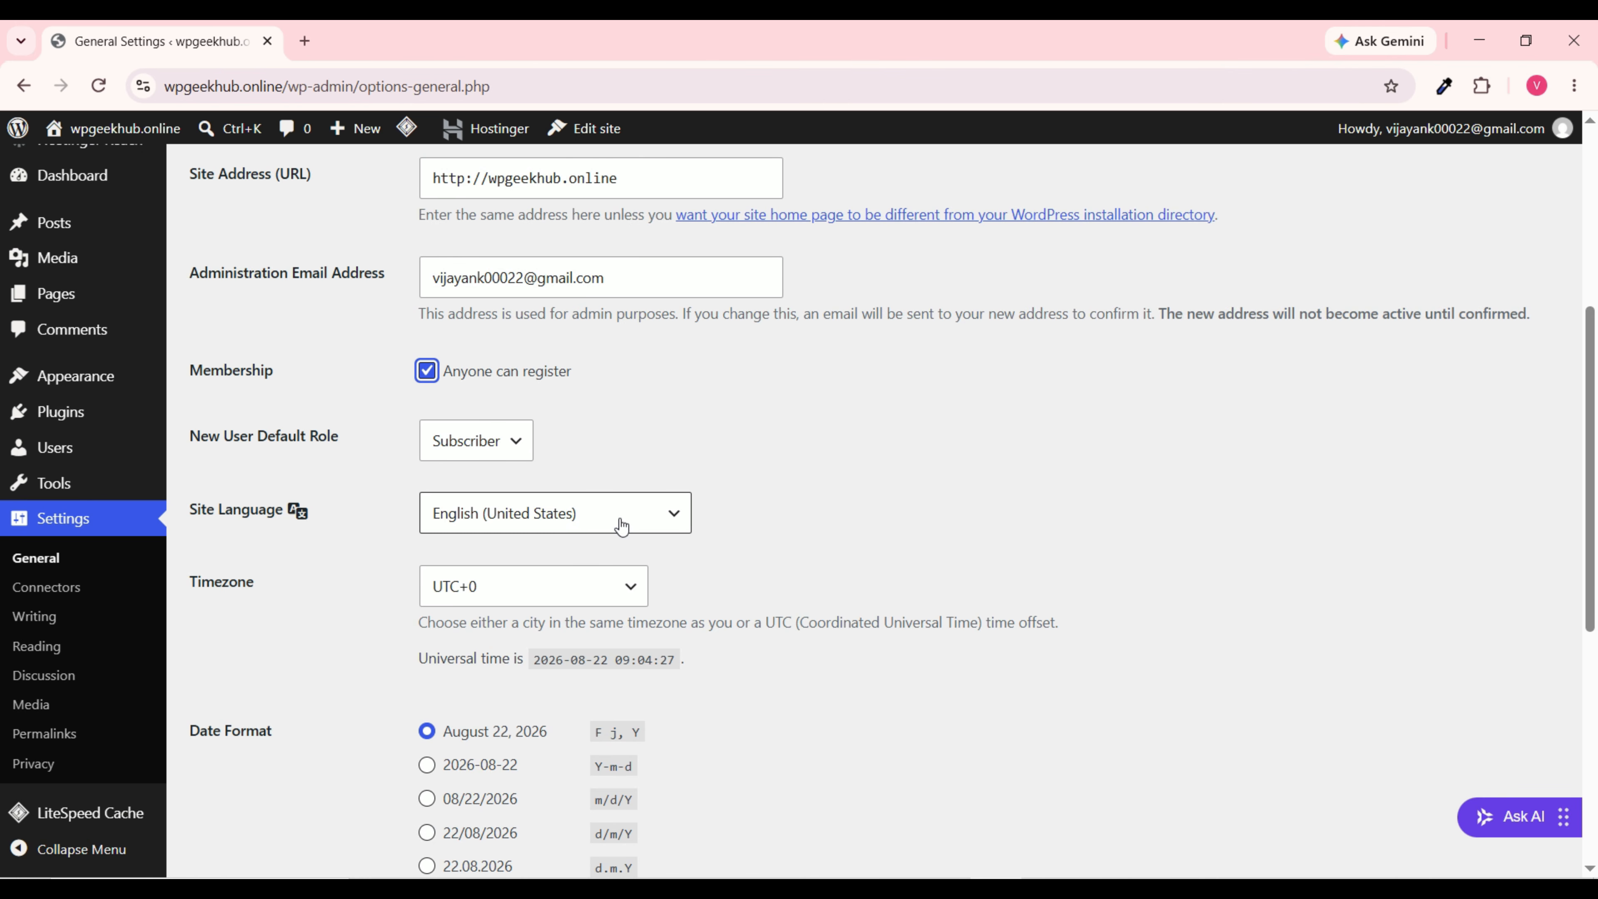
{"action": "scroll", "coordinate": [622, 527], "scroll_direction": "down", "scroll_amount": 6}
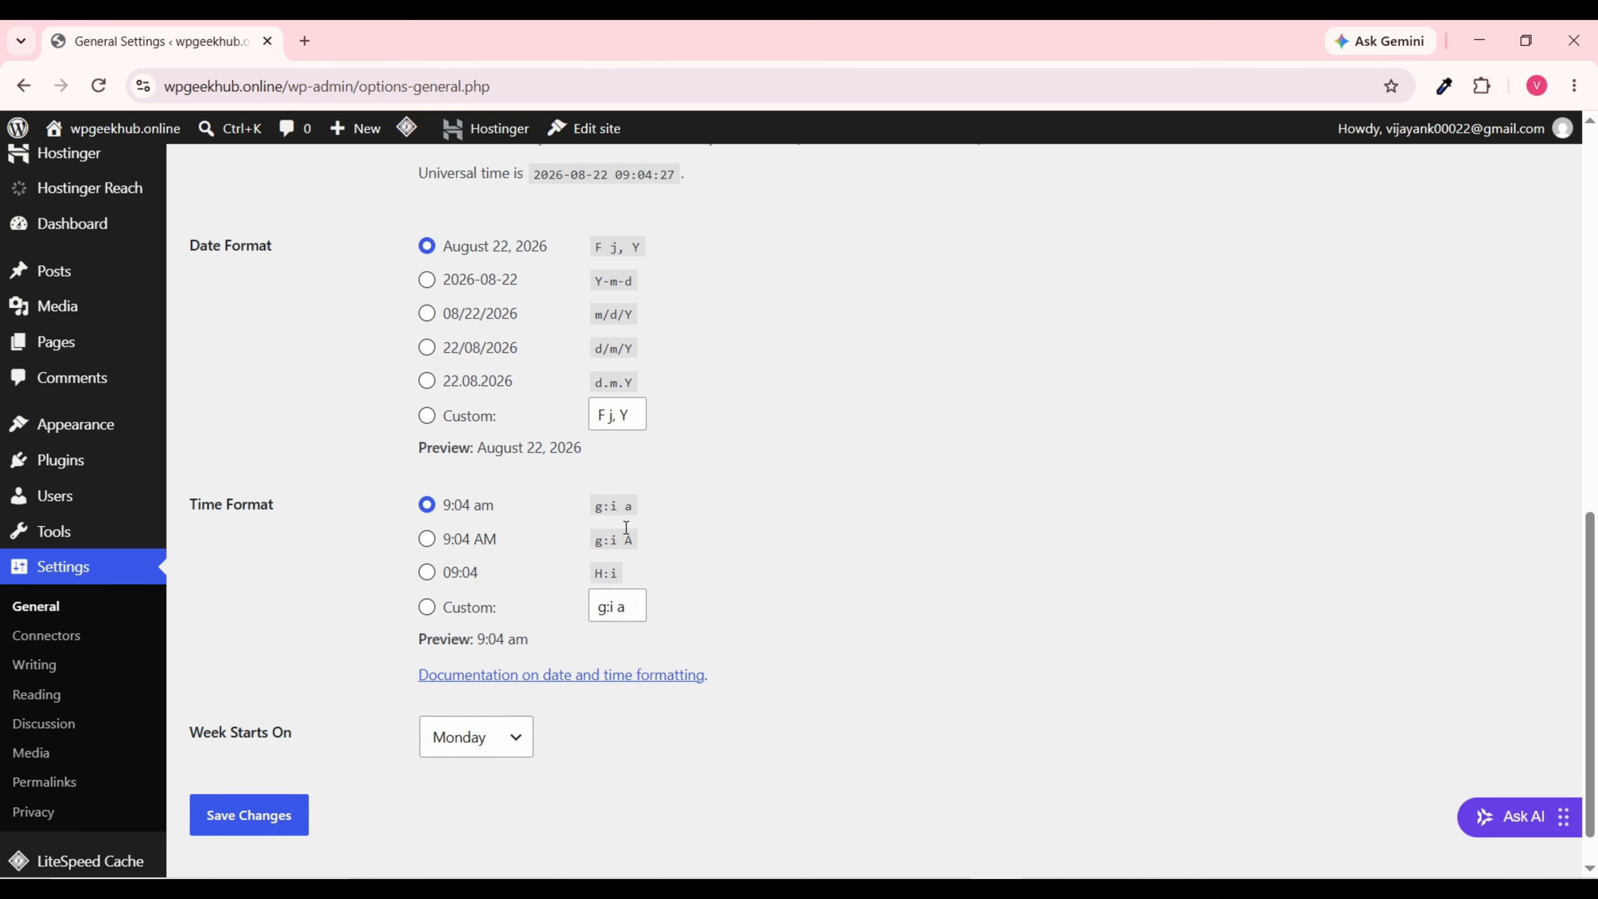
{"action": "scroll", "coordinate": [626, 527], "scroll_direction": "up", "scroll_amount": 5}
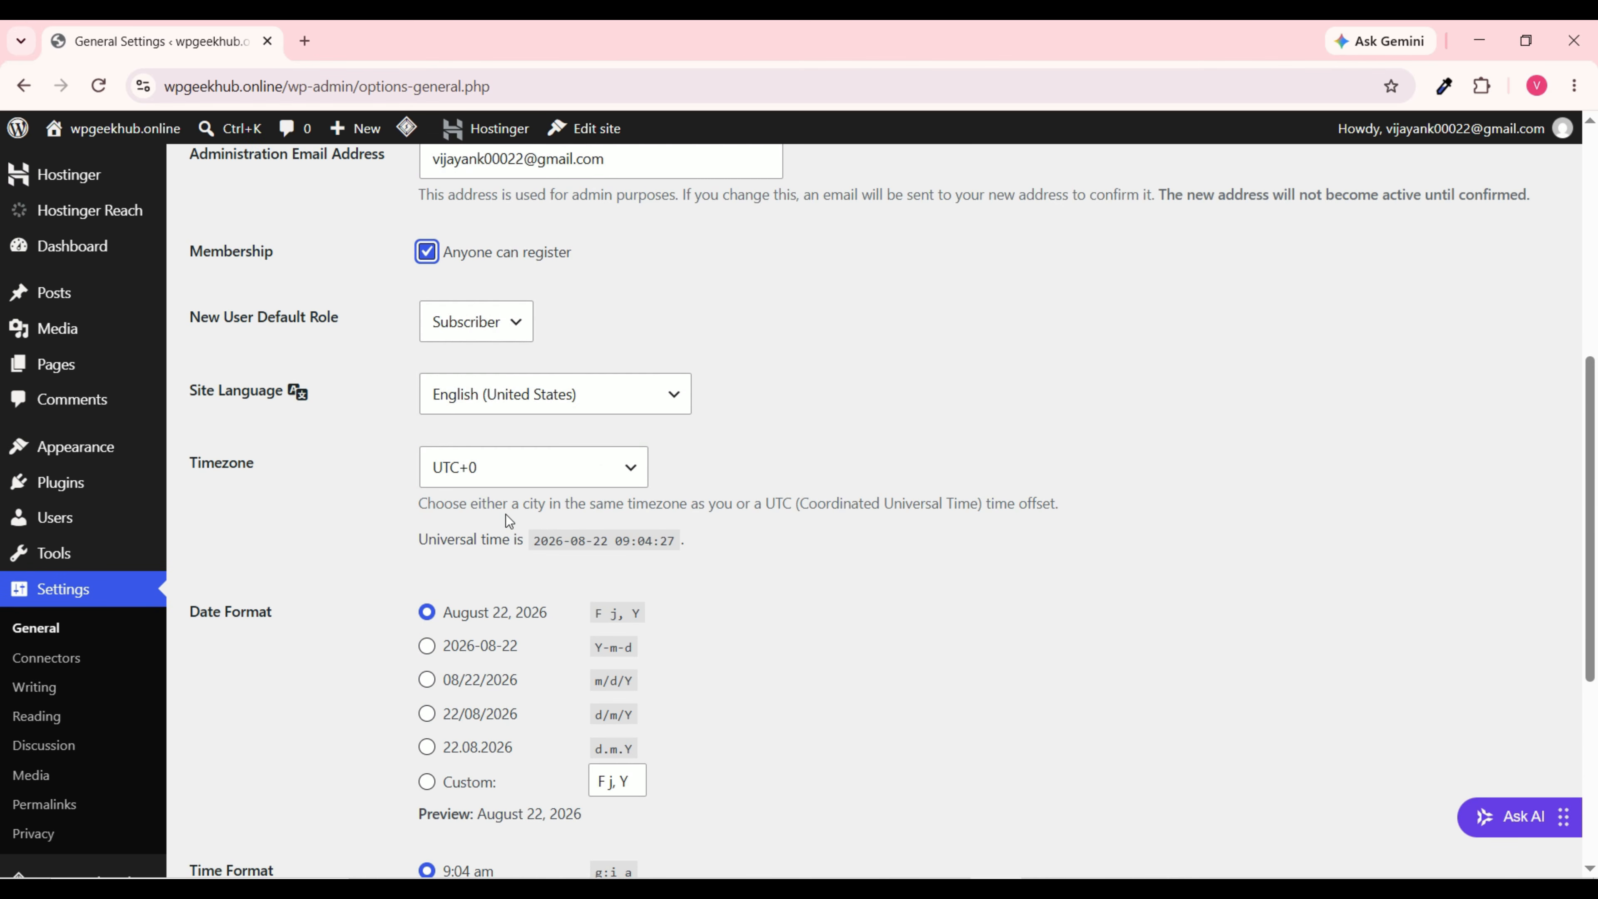
Step: Set the timezone to Kolkata and save the general settings
{"action": "left_click", "coordinate": [595, 470]}
{"action": "scroll", "coordinate": [566, 402], "scroll_direction": "down", "scroll_amount": 2}
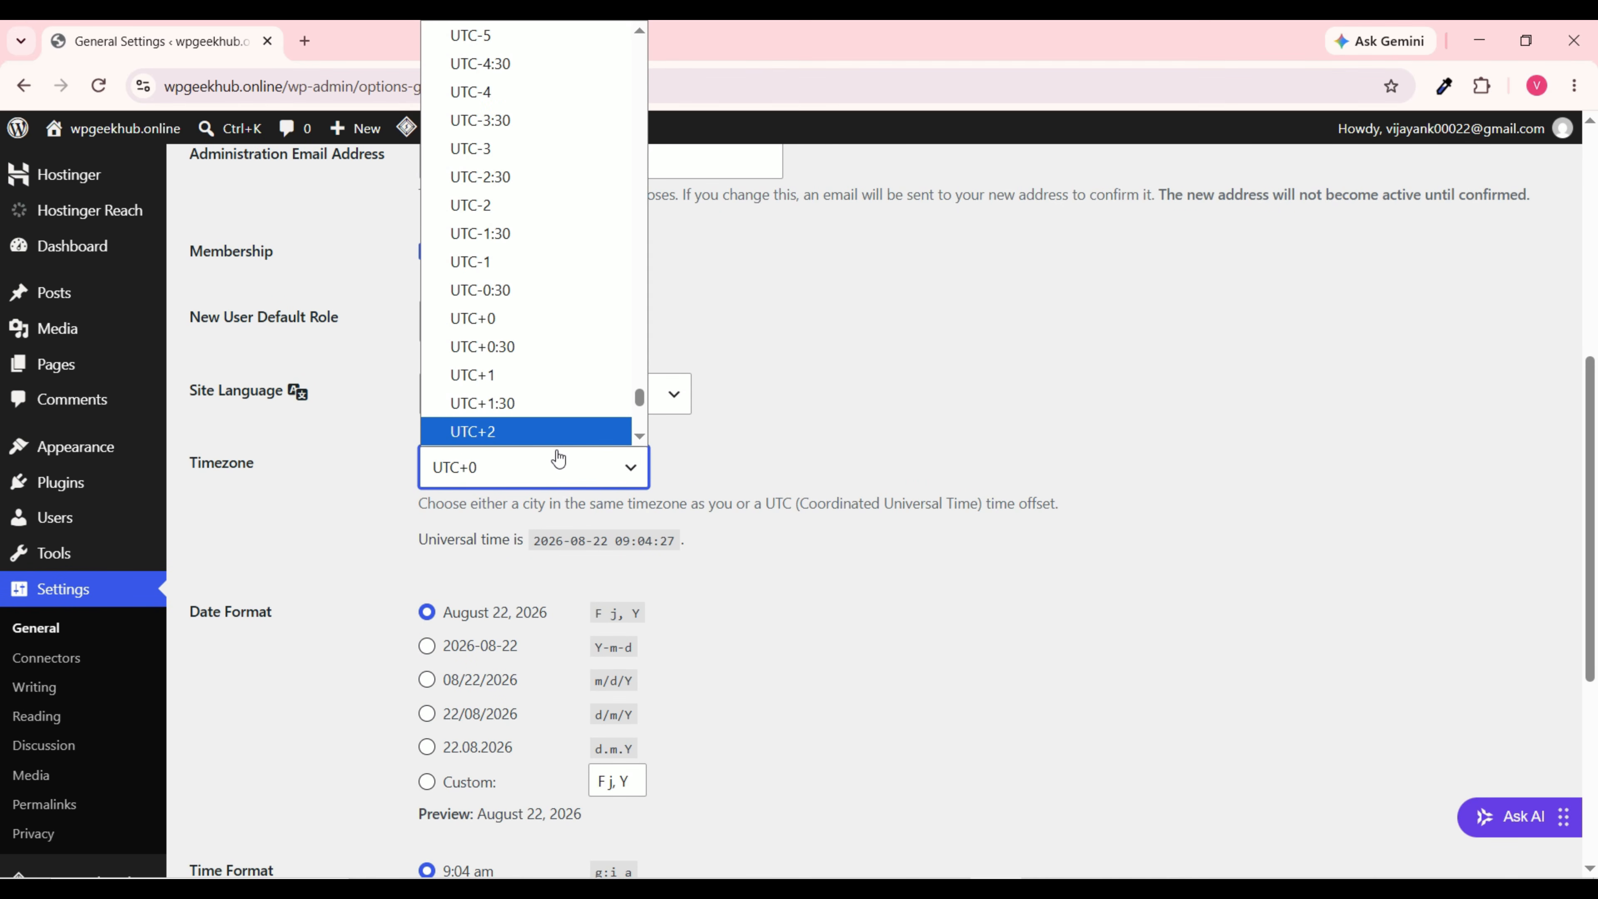
{"action": "type", "text": "k"}
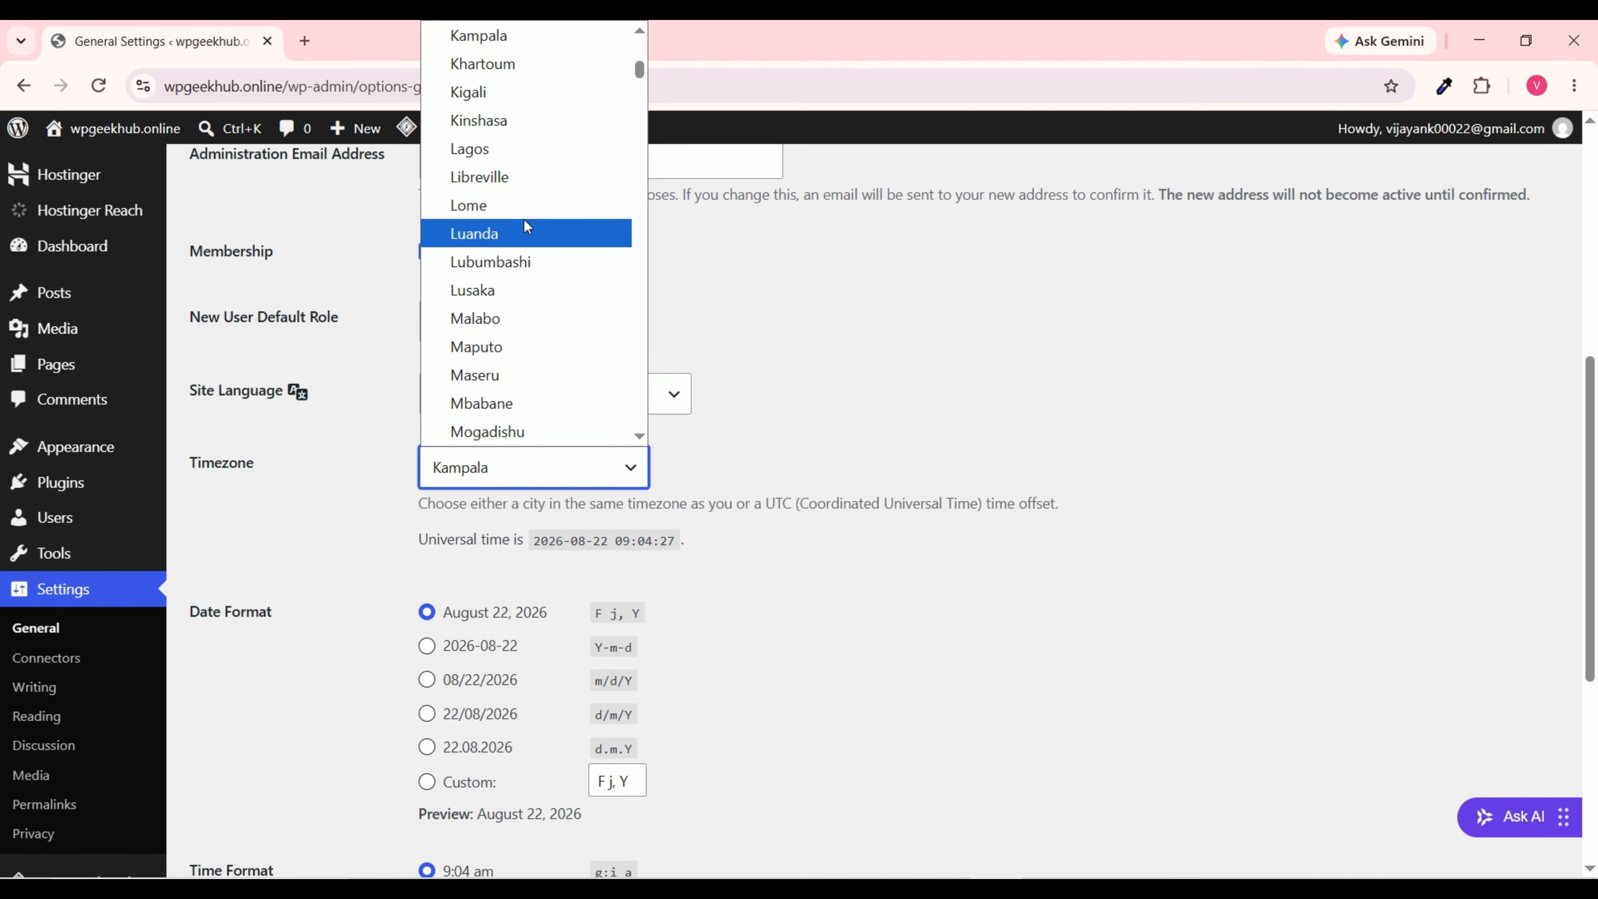
{"action": "type", "text": "ko"}
{"action": "left_click", "coordinate": [499, 433]}
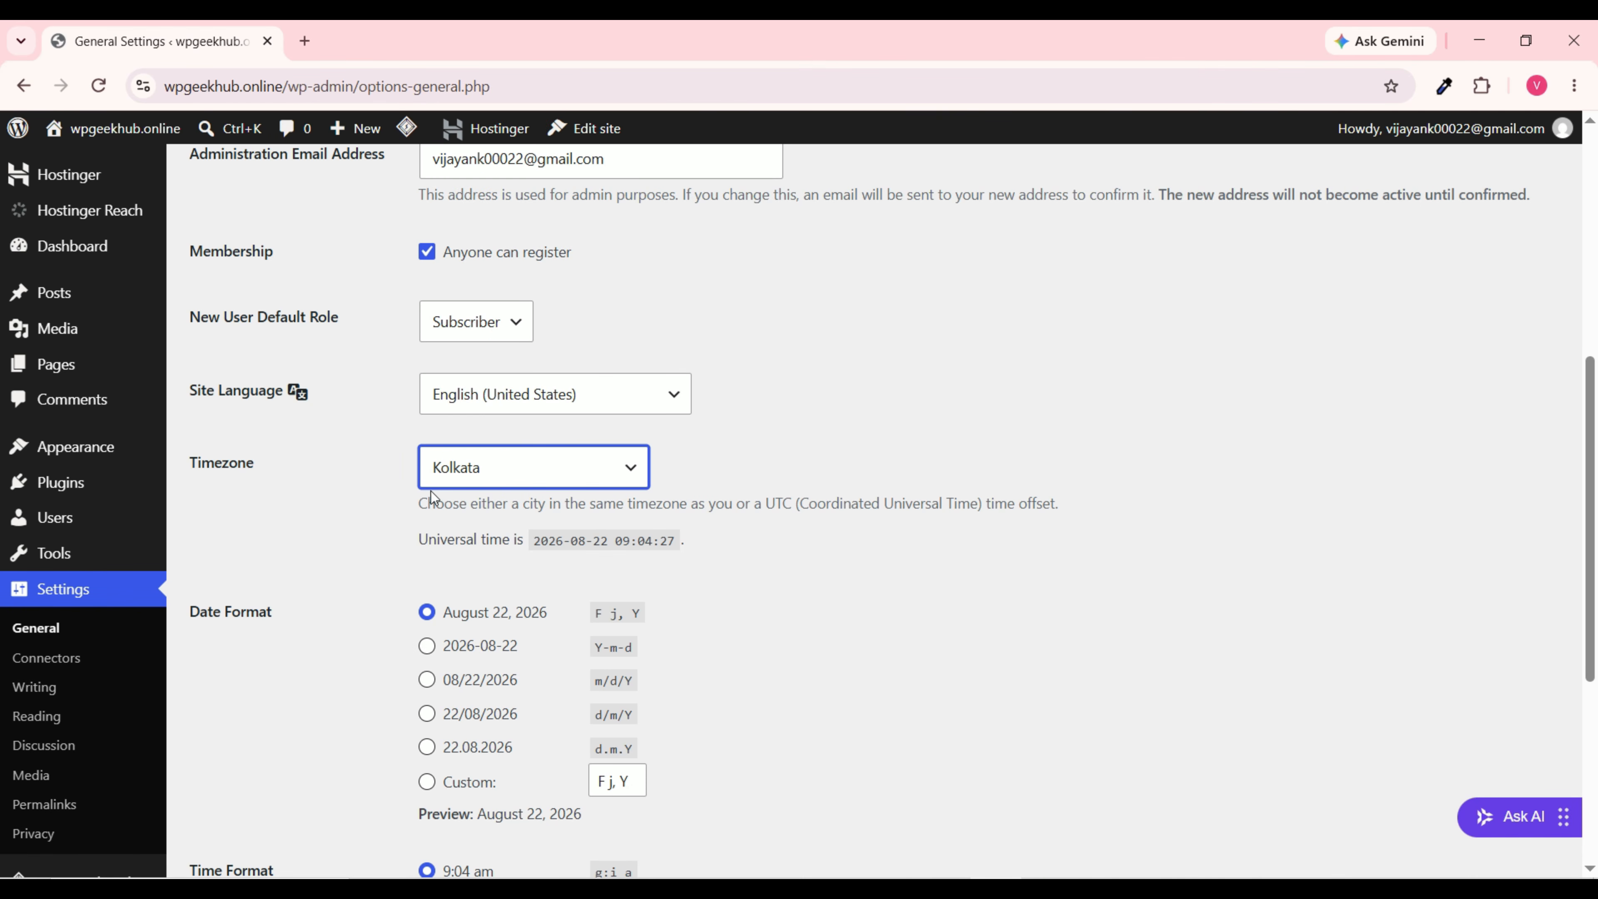
{"action": "scroll", "coordinate": [327, 527], "scroll_direction": "down", "scroll_amount": 5}
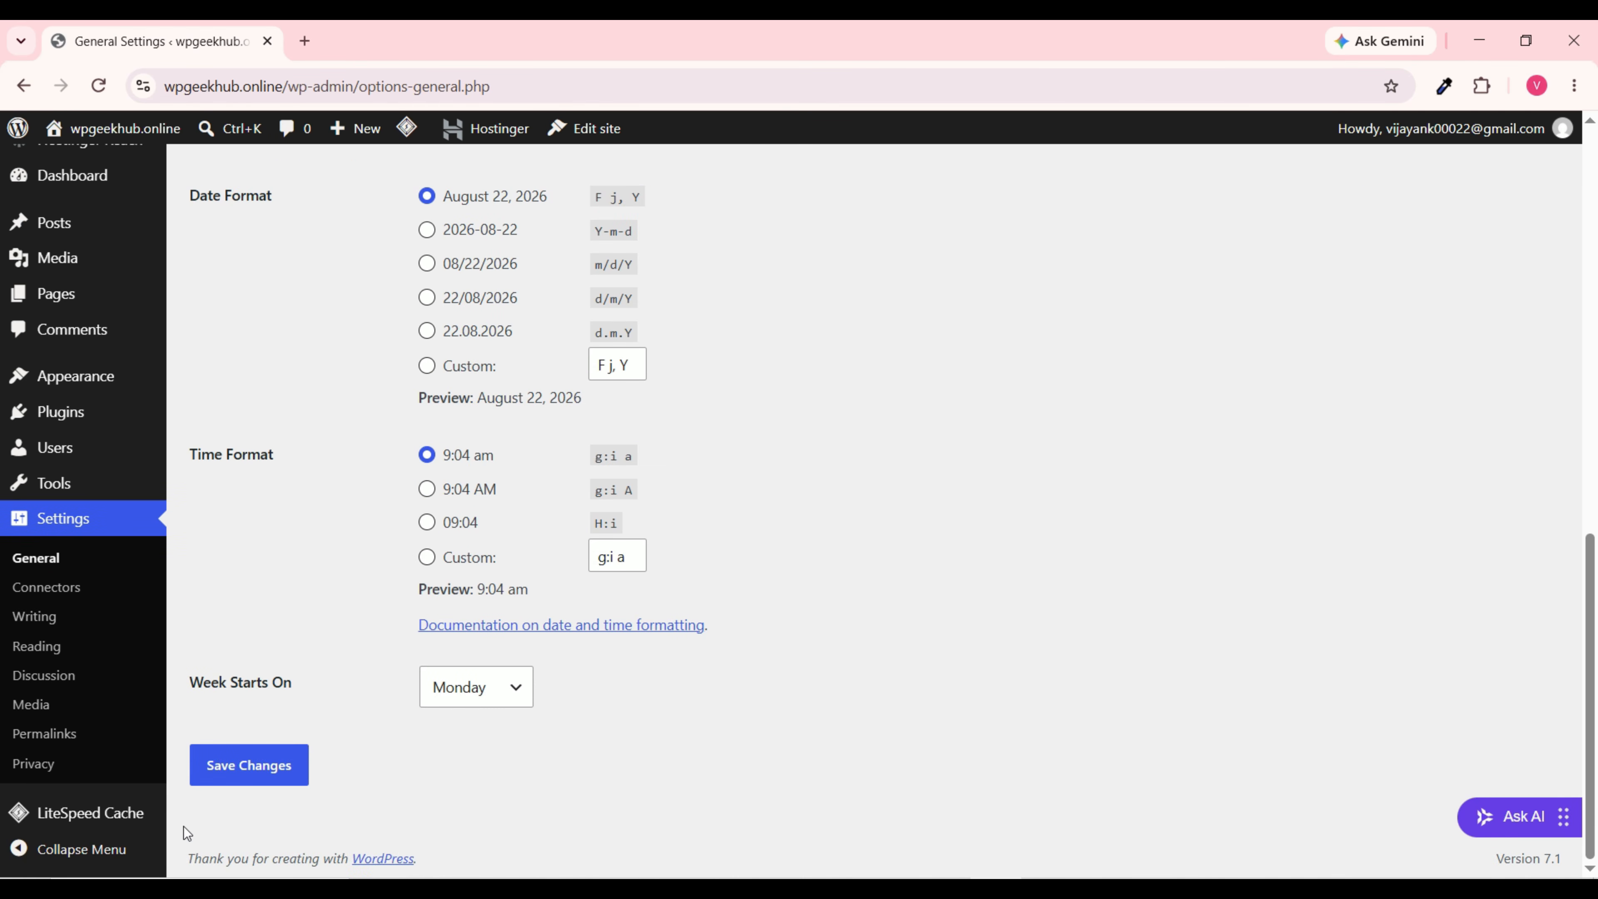
{"action": "left_click", "coordinate": [272, 778]}
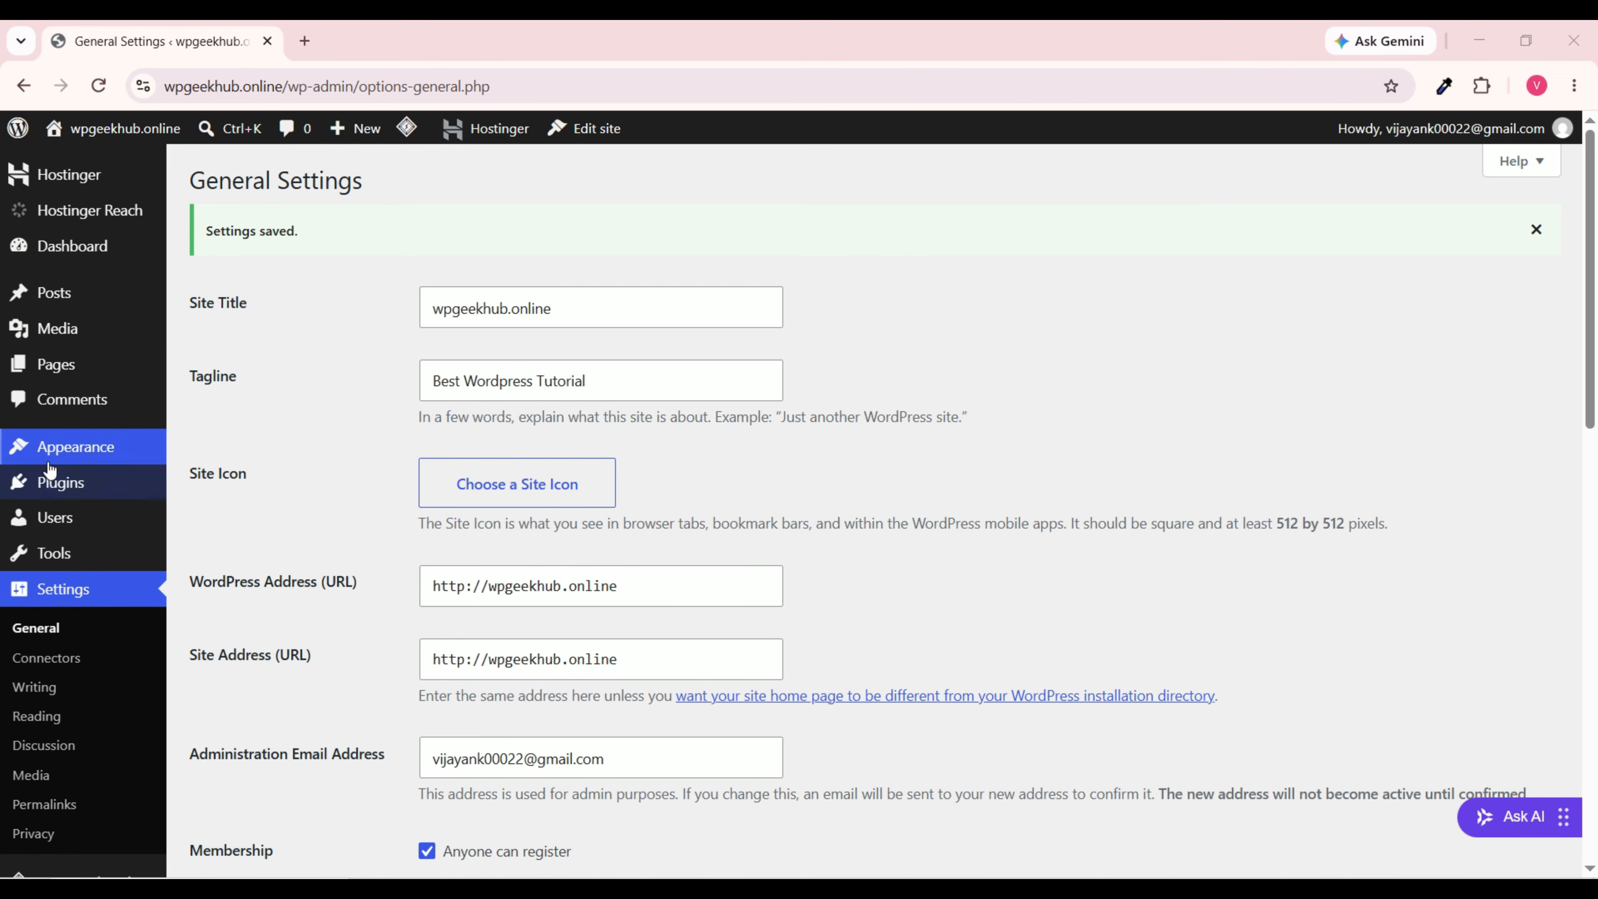
Step: Go to Themes and open the live site in a new tab from the site-name link
{"action": "mouse_move", "coordinate": [56, 452]}
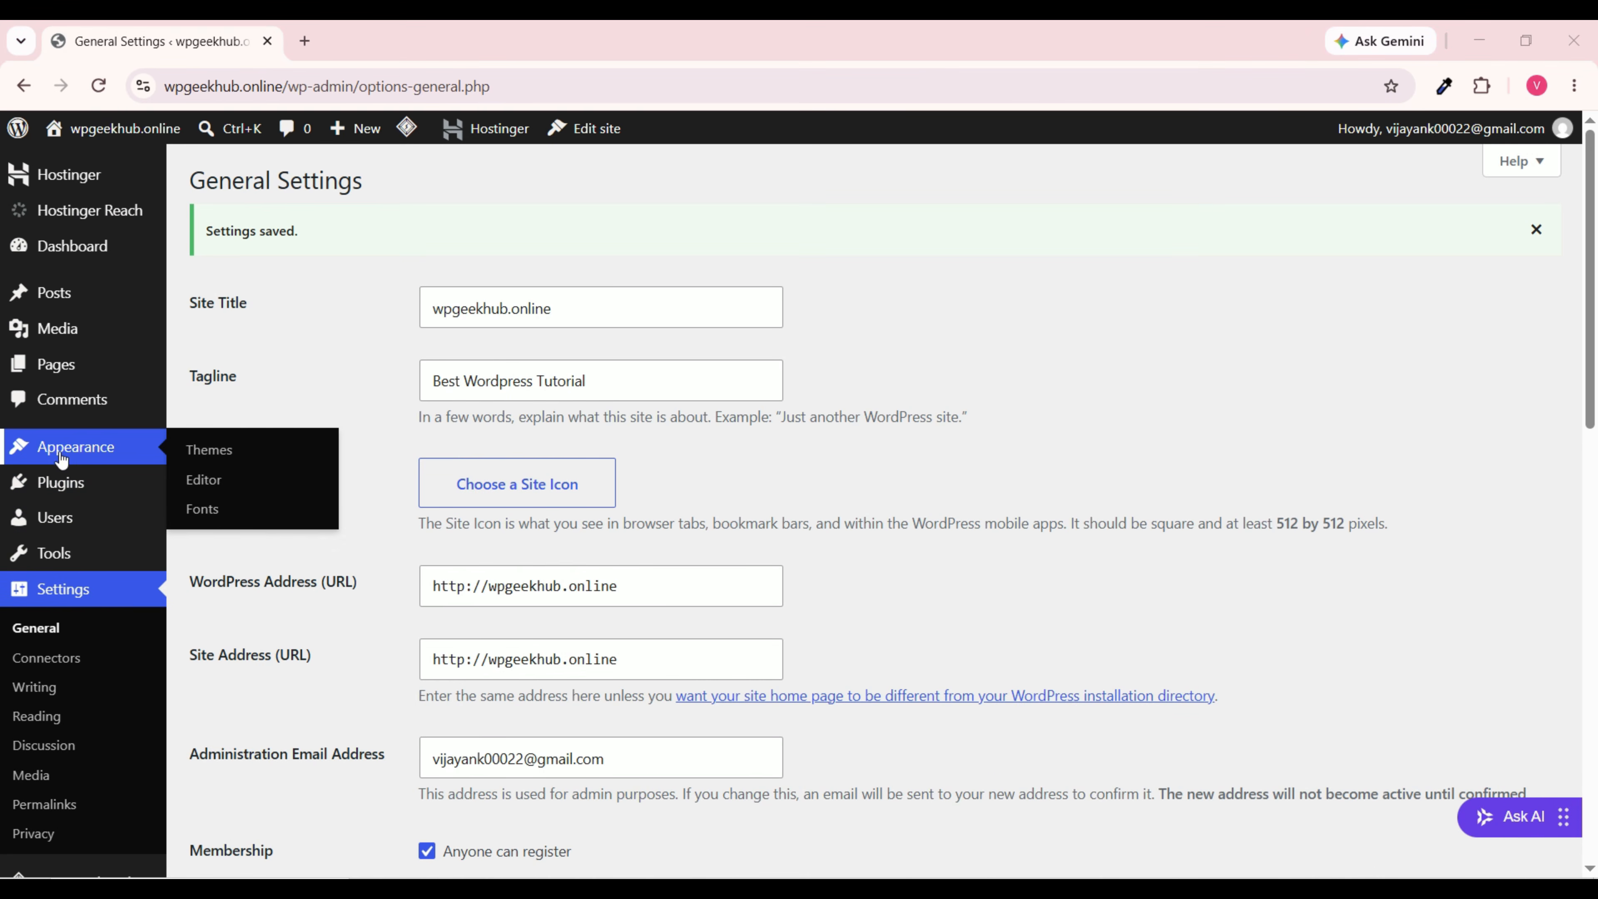
{"action": "left_click", "coordinate": [88, 451]}
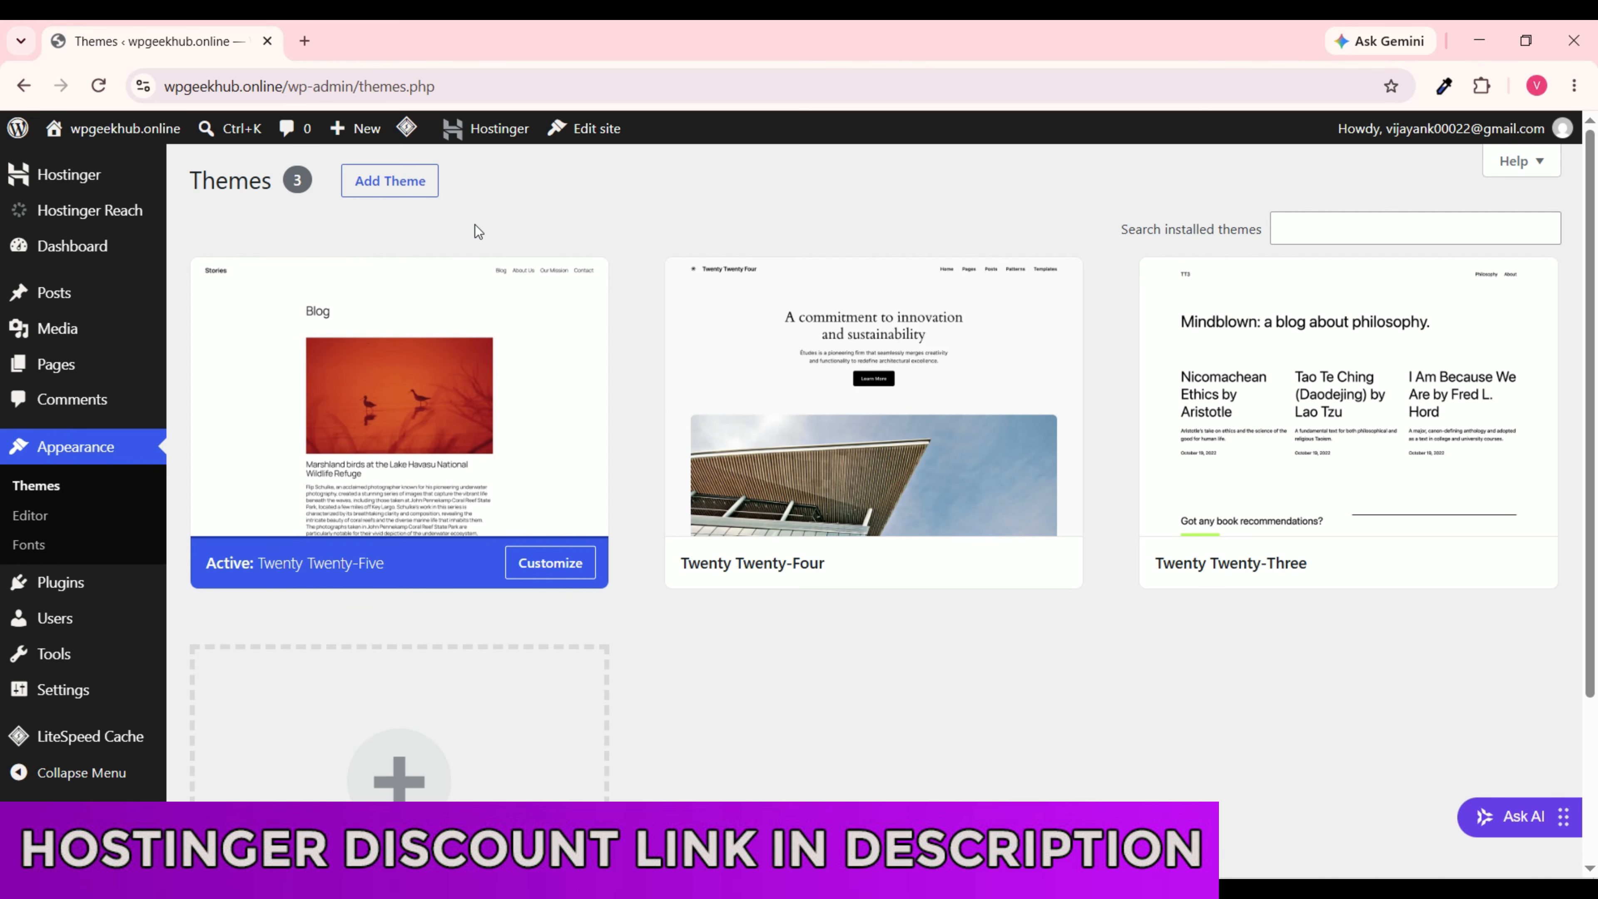
{"action": "mouse_move", "coordinate": [139, 141]}
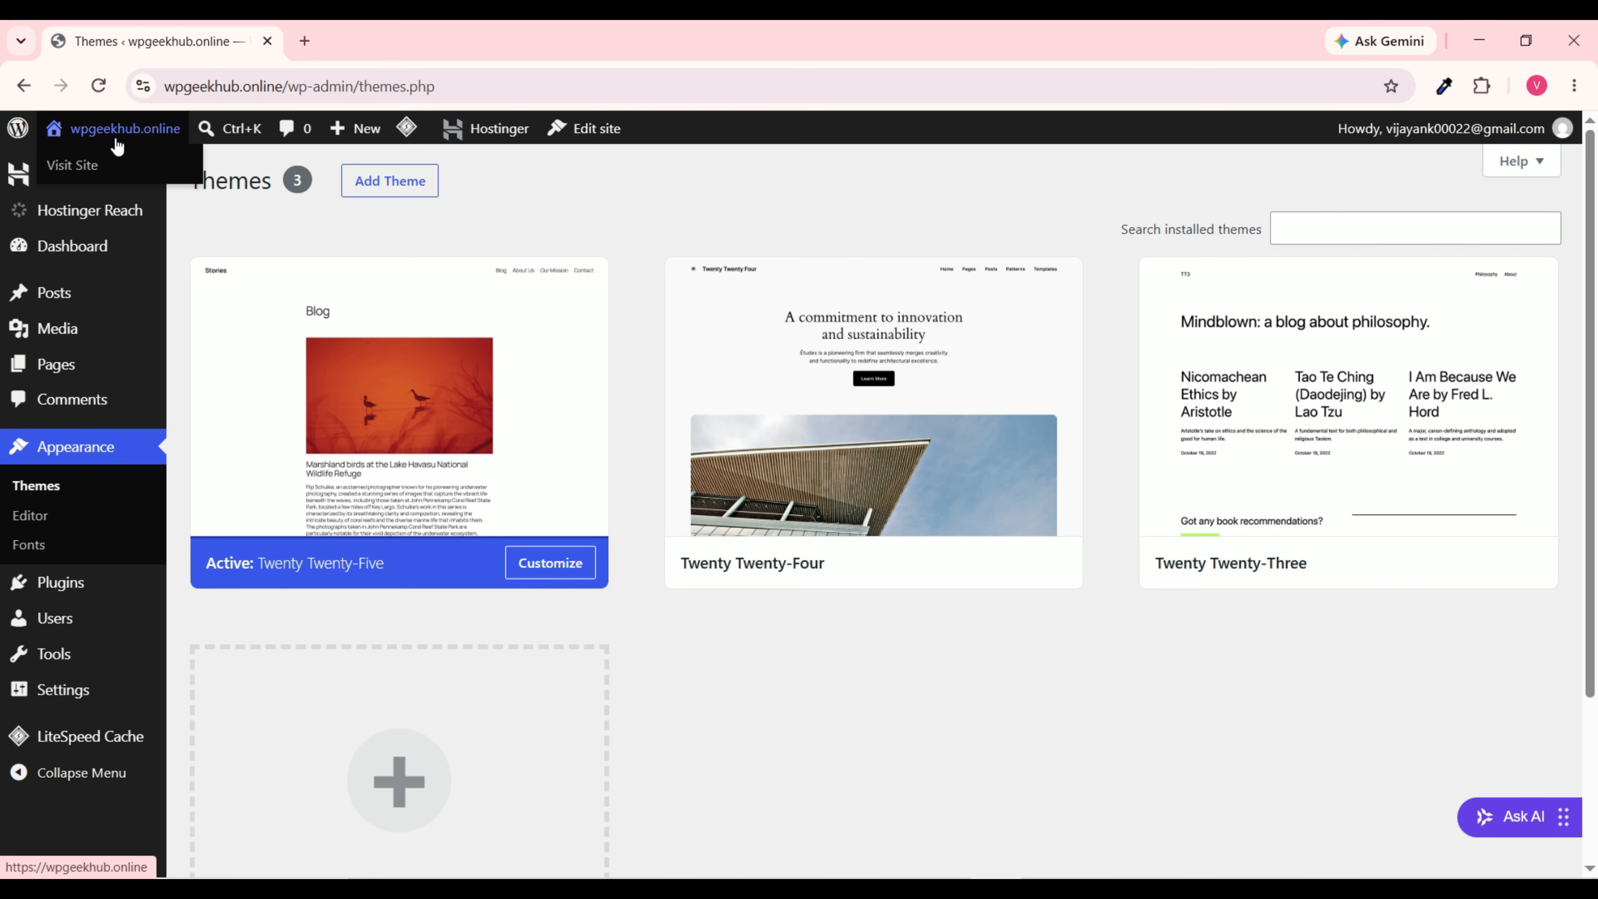
{"action": "right_click", "coordinate": [75, 168]}
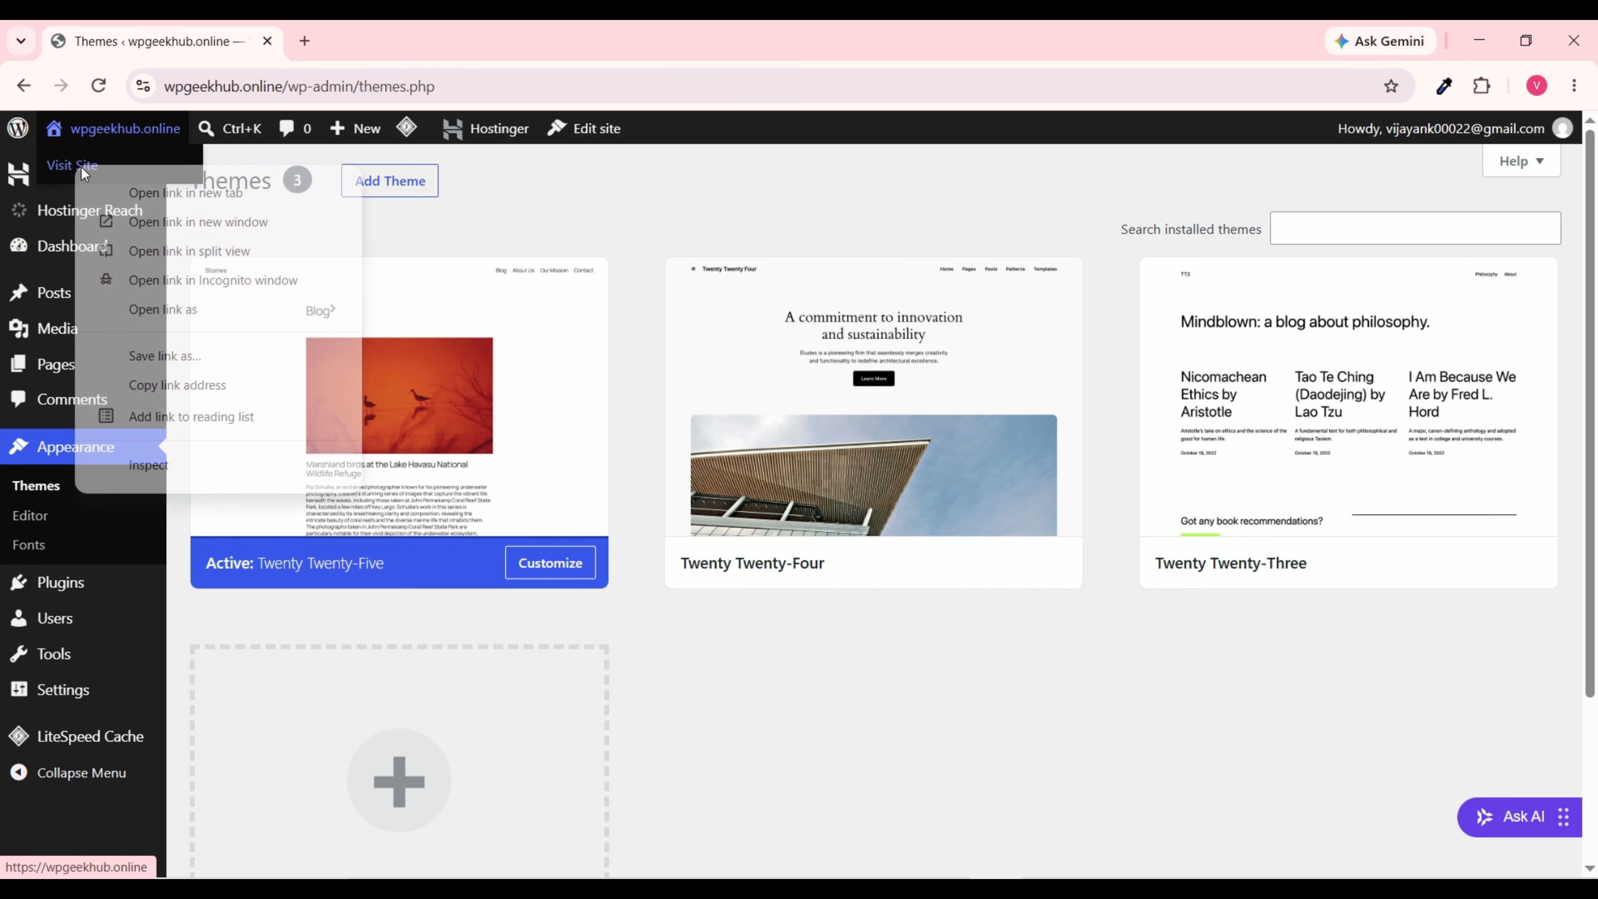
{"action": "left_click", "coordinate": [232, 193]}
Step: View the site's Blog front page showing the new tagline, then return to the Themes tab
{"action": "left_click", "coordinate": [390, 39]}
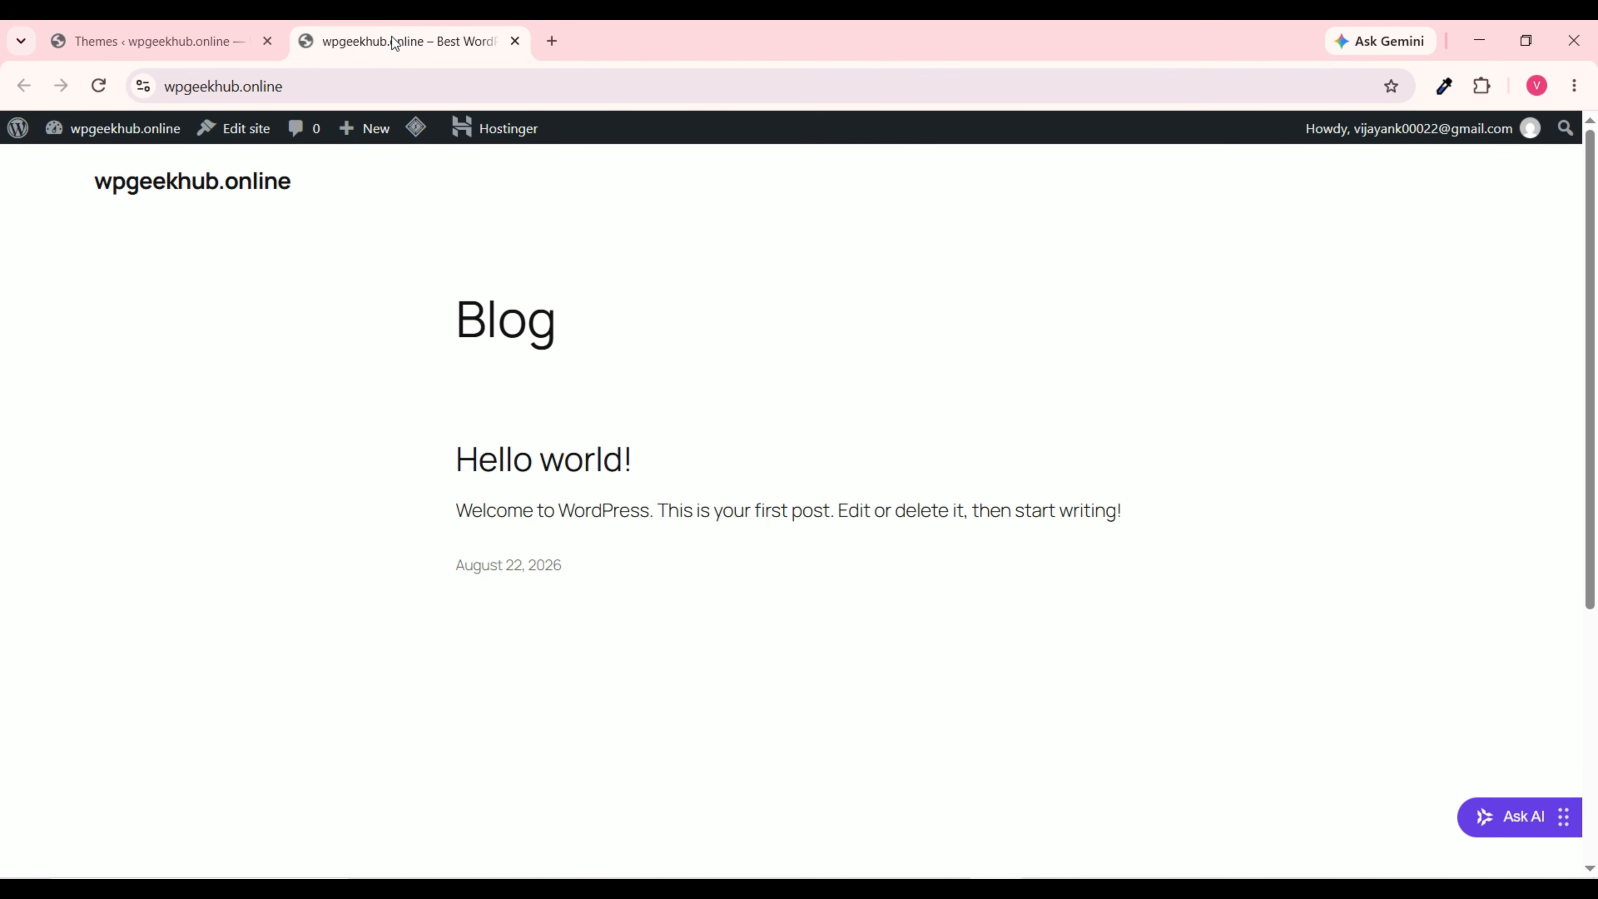
{"action": "scroll", "coordinate": [799, 486], "scroll_direction": "down", "scroll_amount": 5}
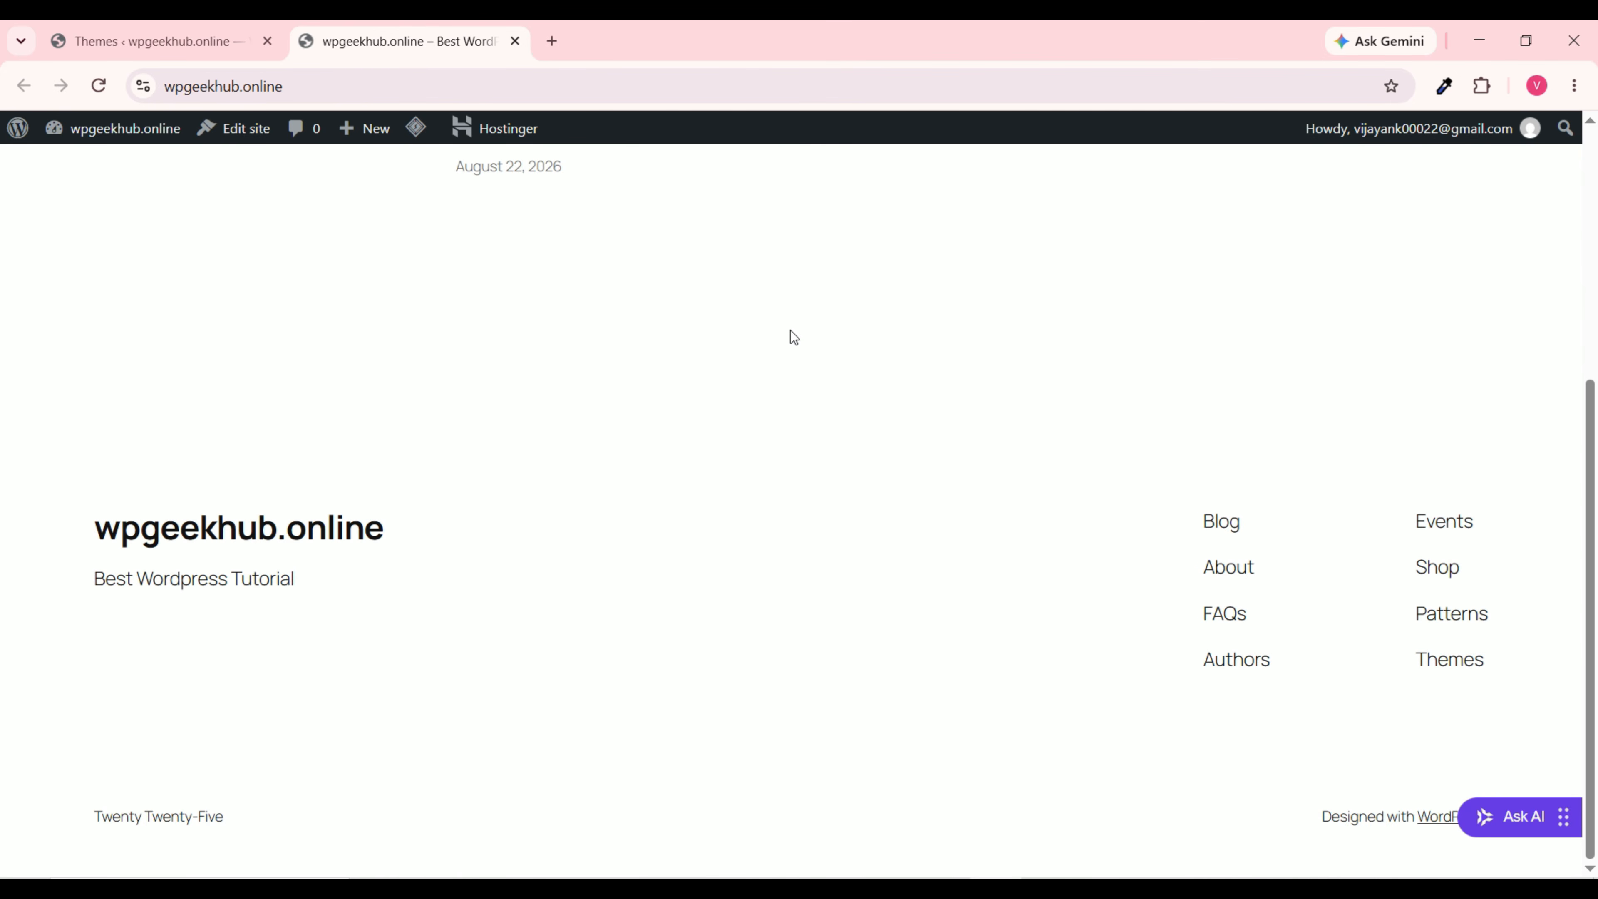
{"action": "scroll", "coordinate": [791, 335], "scroll_direction": "up", "scroll_amount": 5}
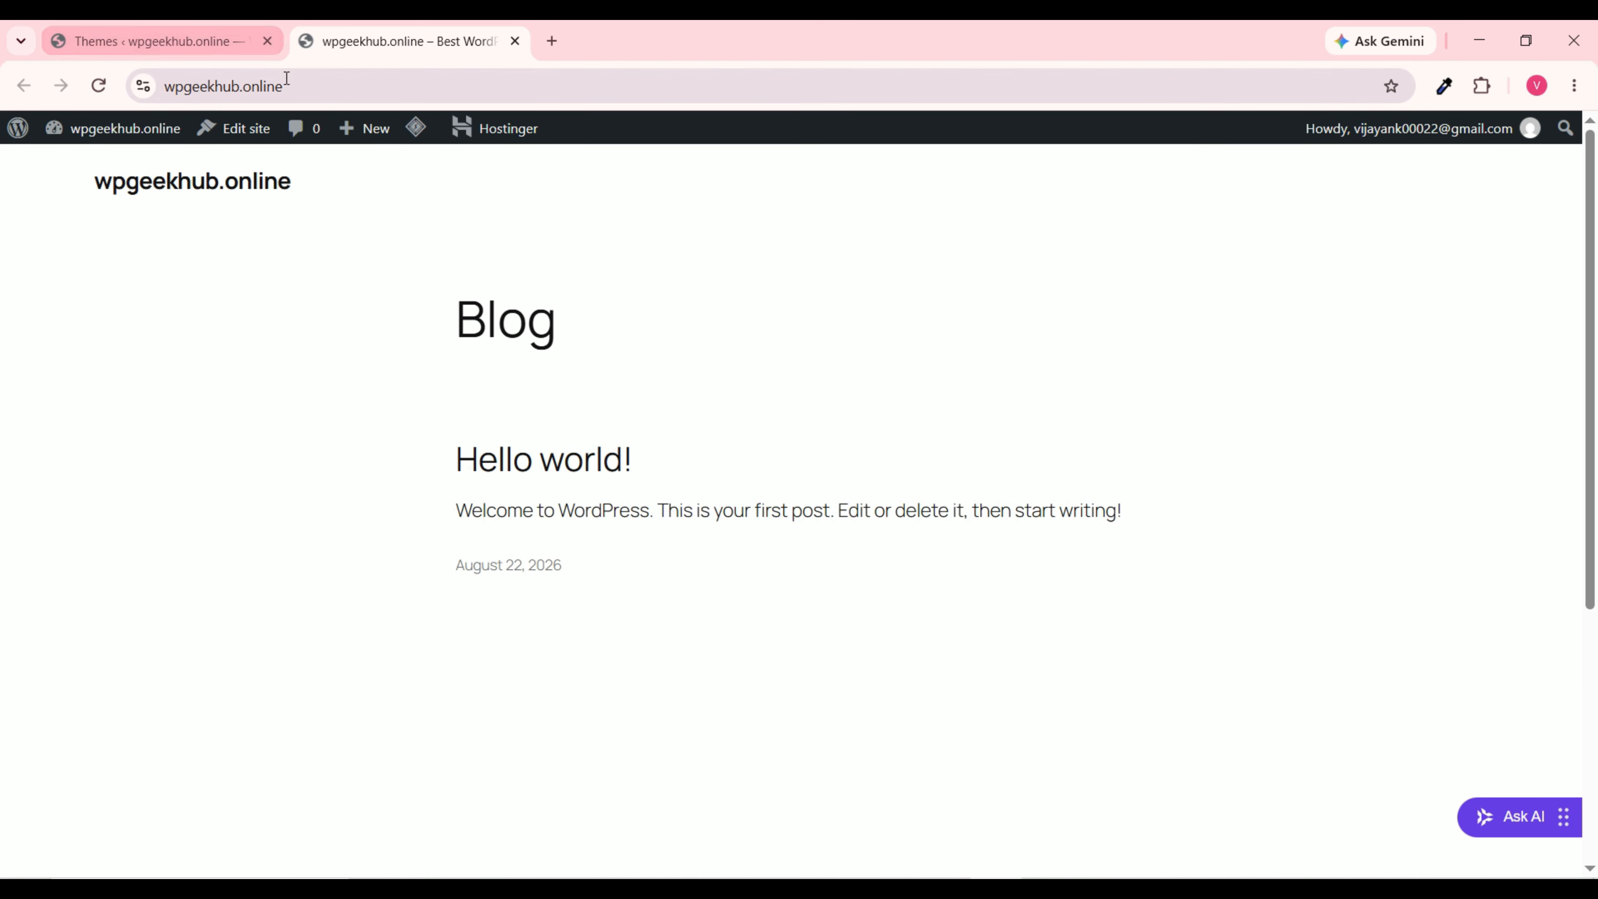
{"action": "left_click", "coordinate": [188, 42]}
{"action": "mouse_move", "coordinate": [924, 535]}
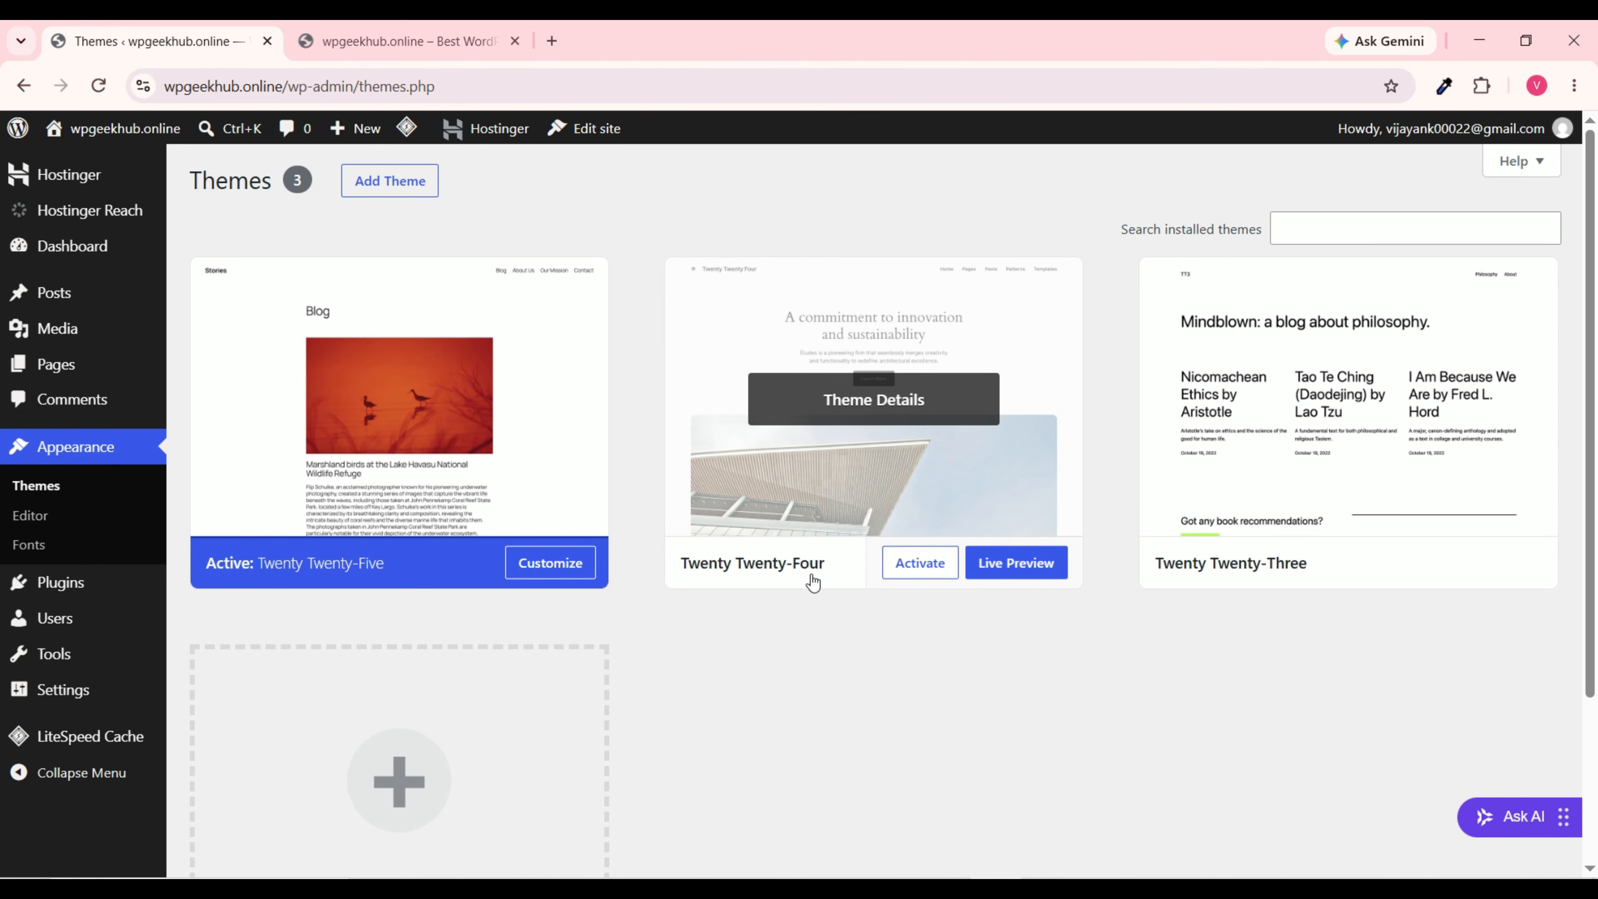
Step: Activate Twenty Twenty-Four and reload the live site to check its architecture homepage design
{"action": "left_click", "coordinate": [921, 573]}
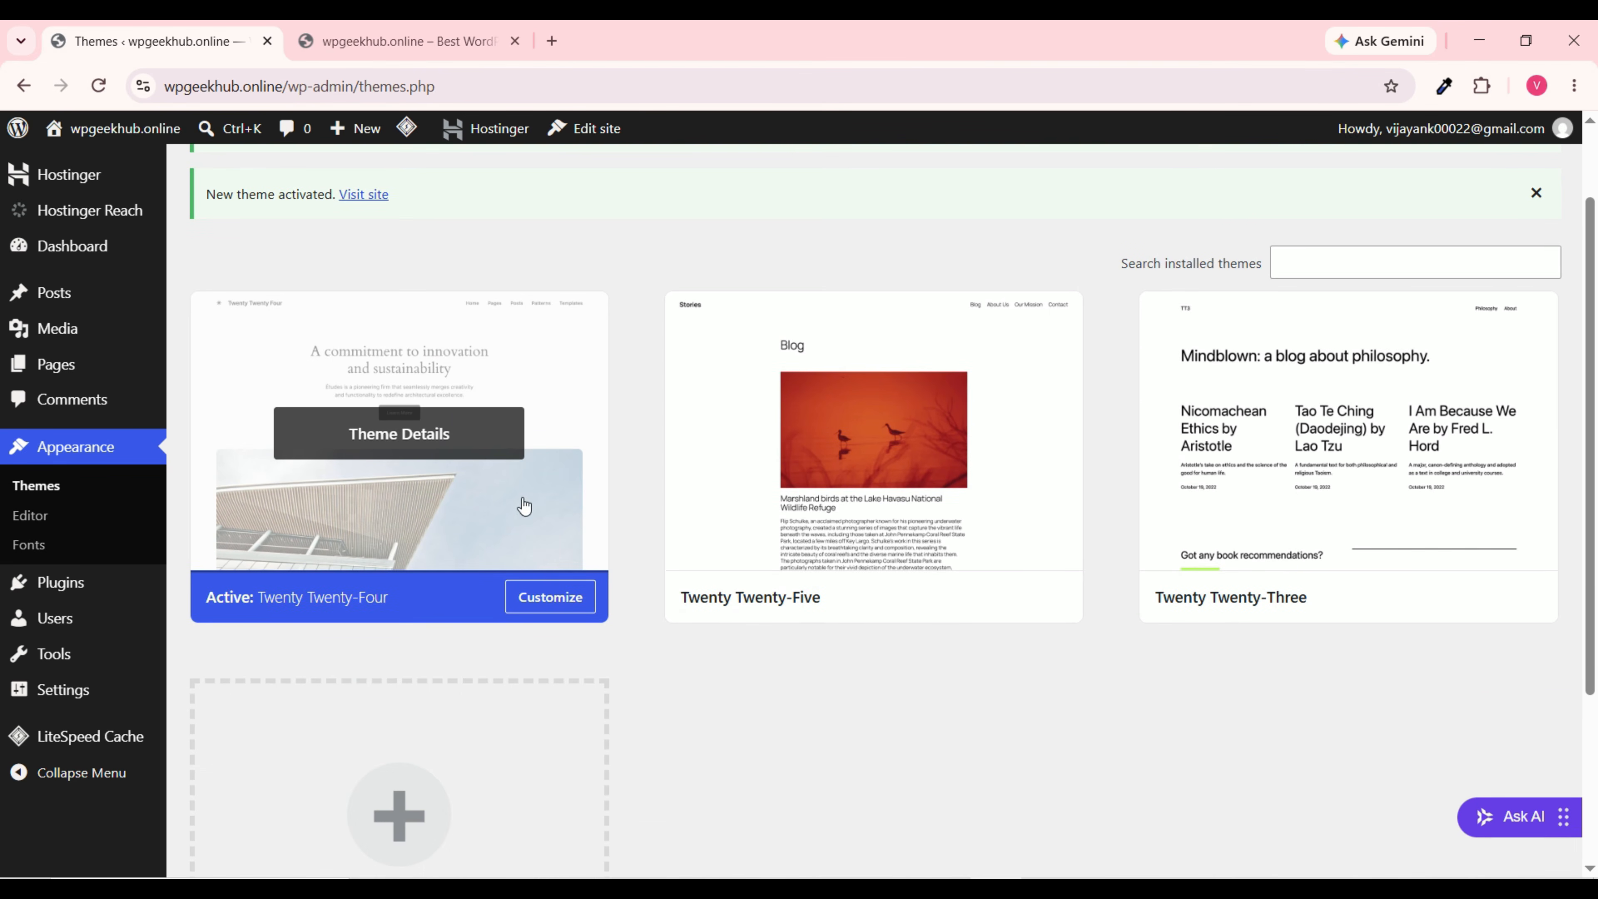
{"action": "left_click", "coordinate": [382, 40]}
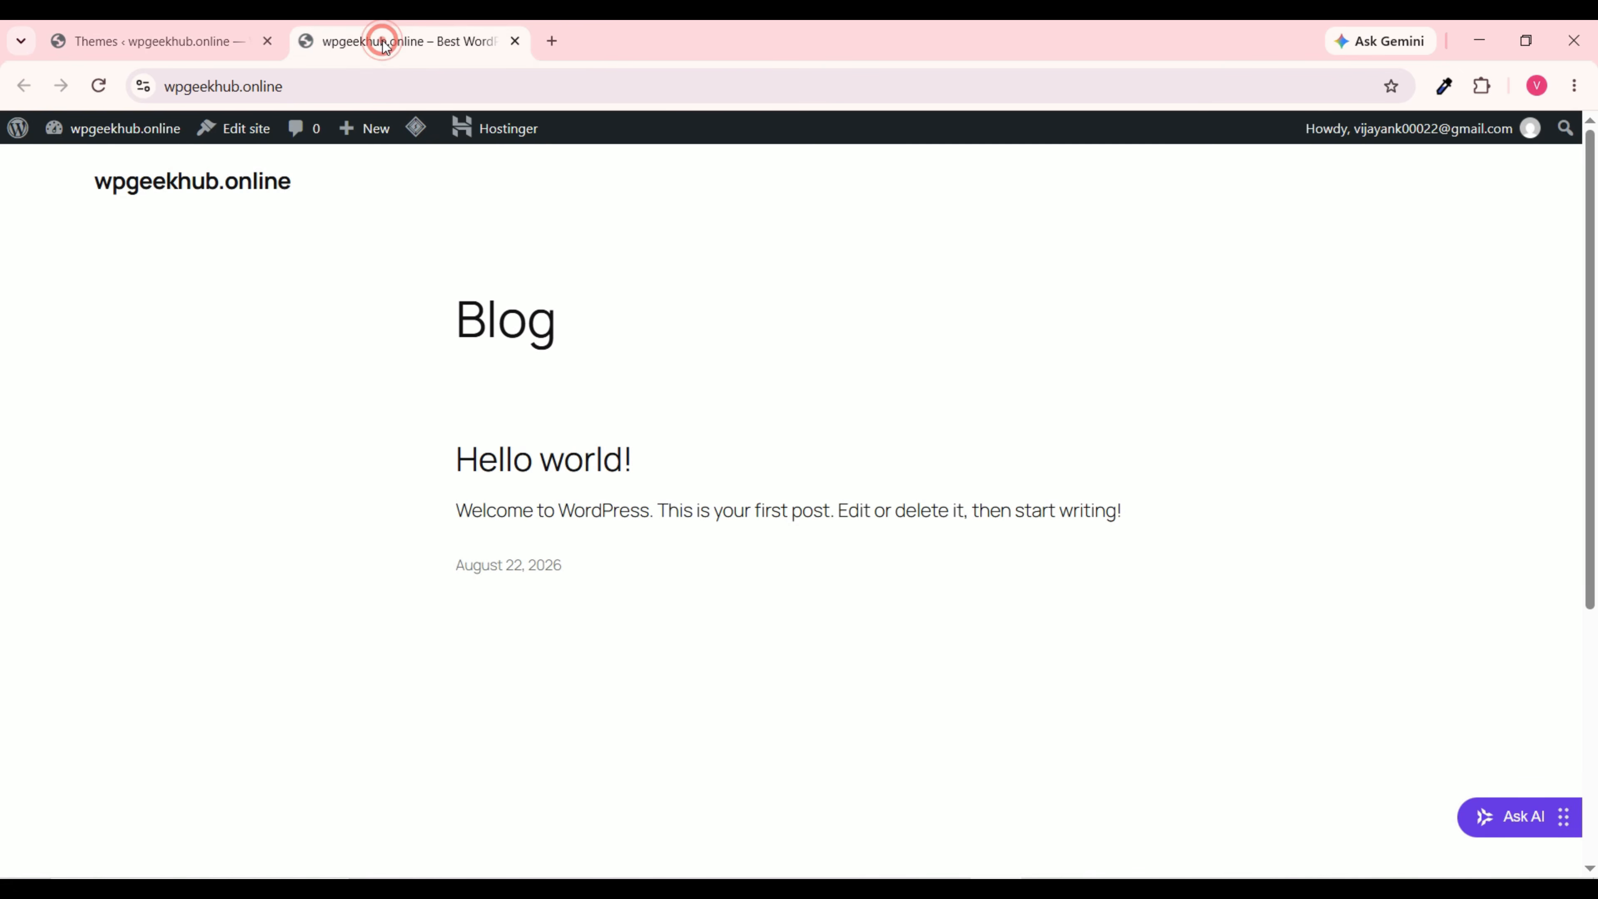
{"action": "left_click", "coordinate": [99, 89]}
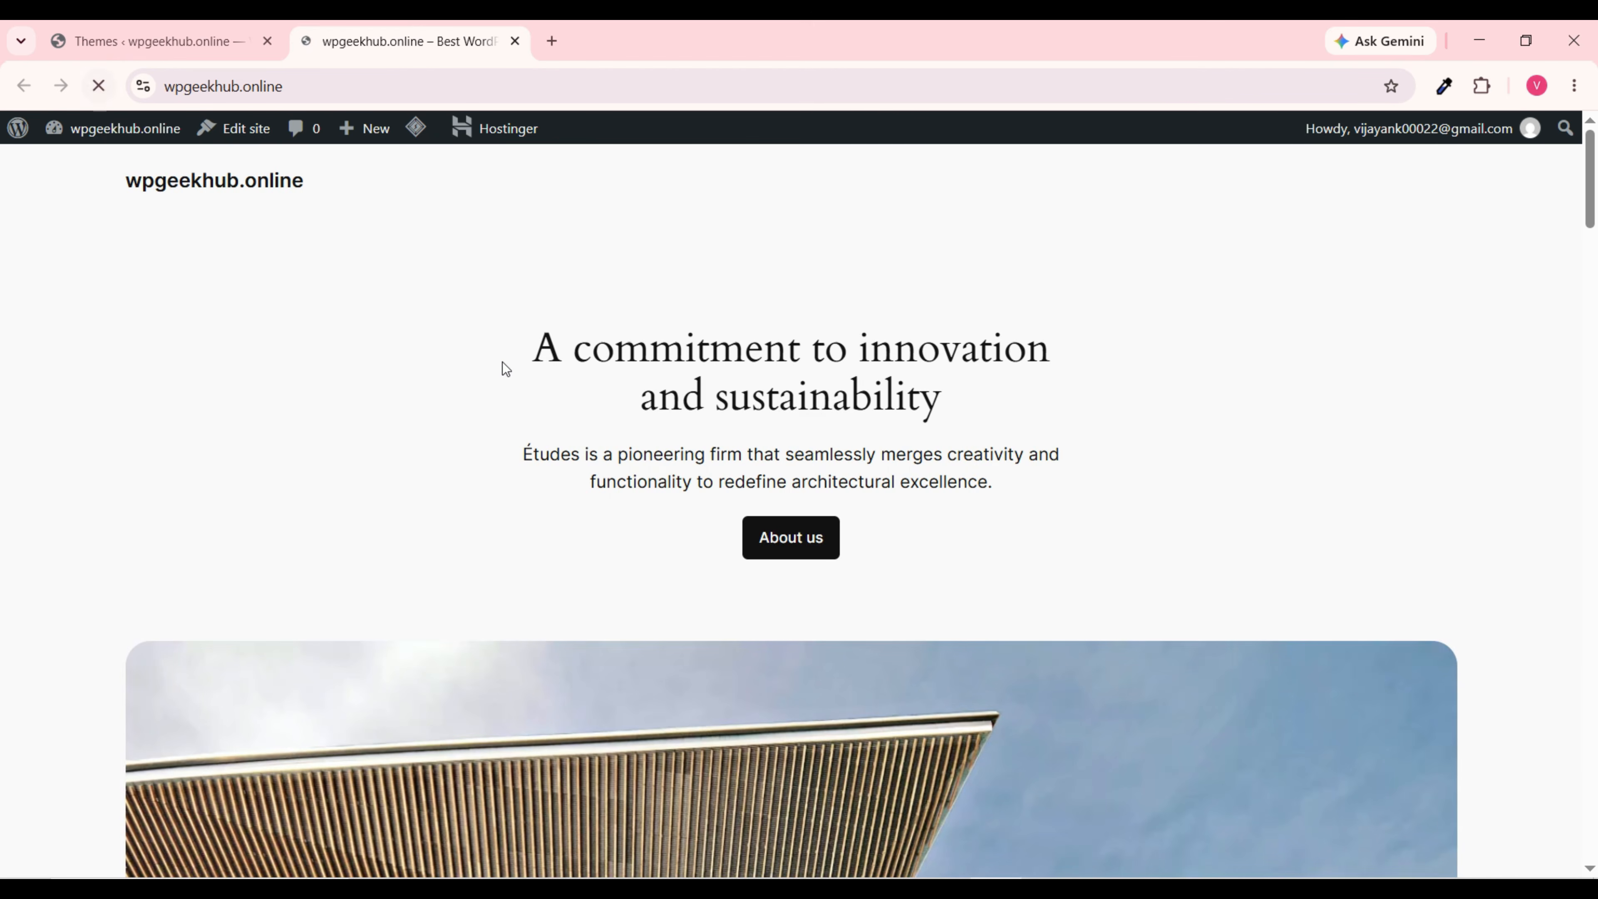
{"action": "scroll", "coordinate": [667, 383], "scroll_direction": "down", "scroll_amount": 15}
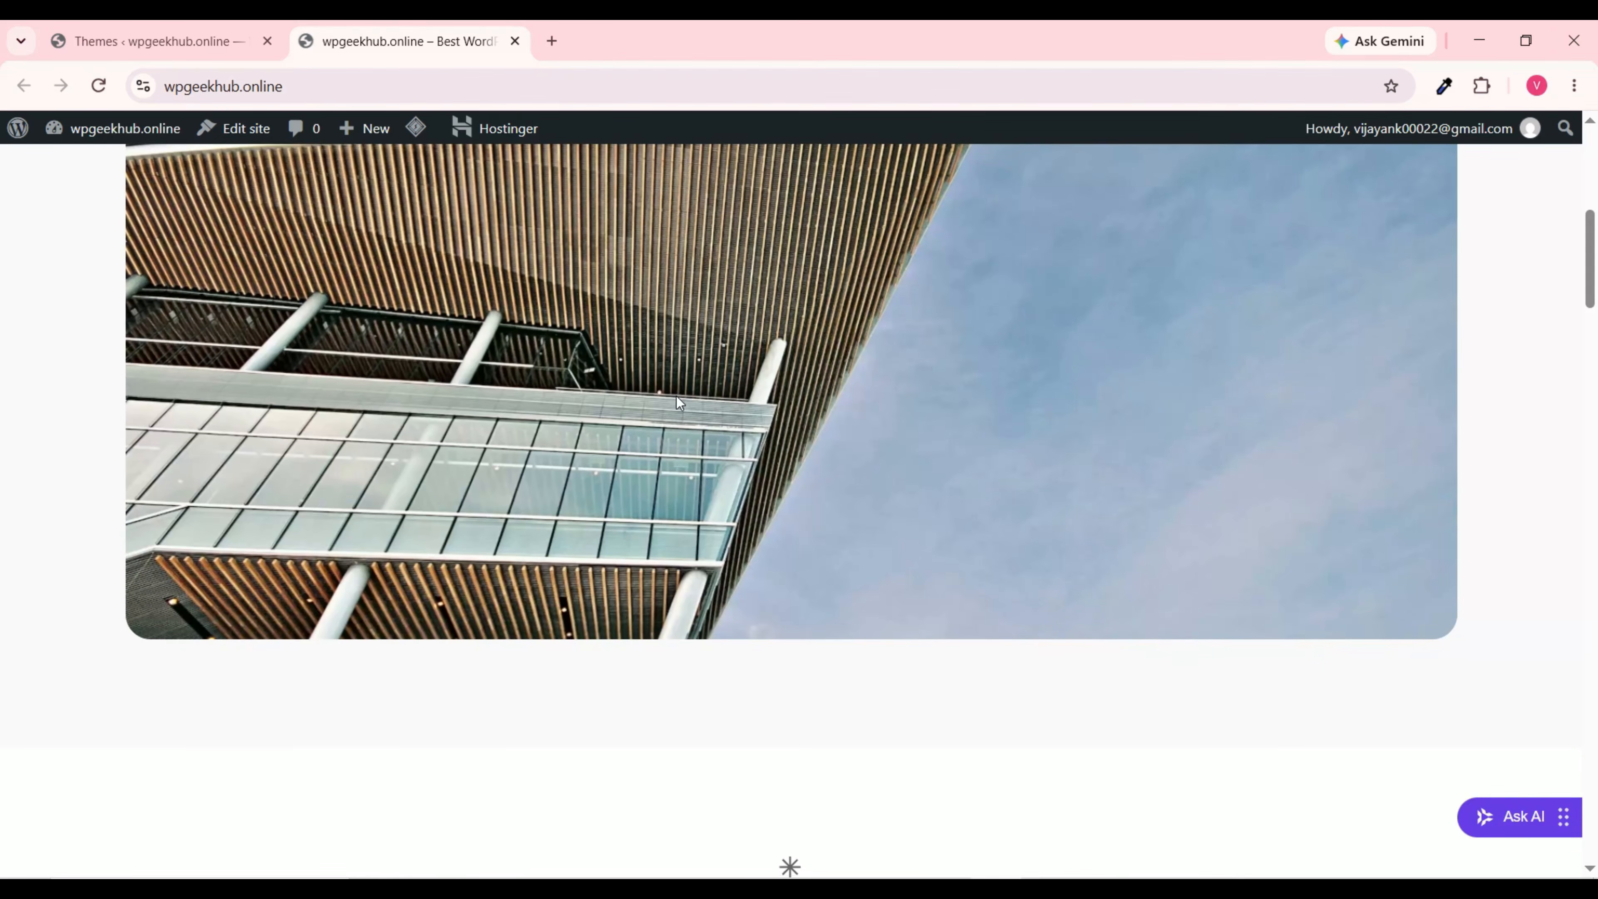
{"action": "scroll", "coordinate": [685, 384], "scroll_direction": "down", "scroll_amount": 10}
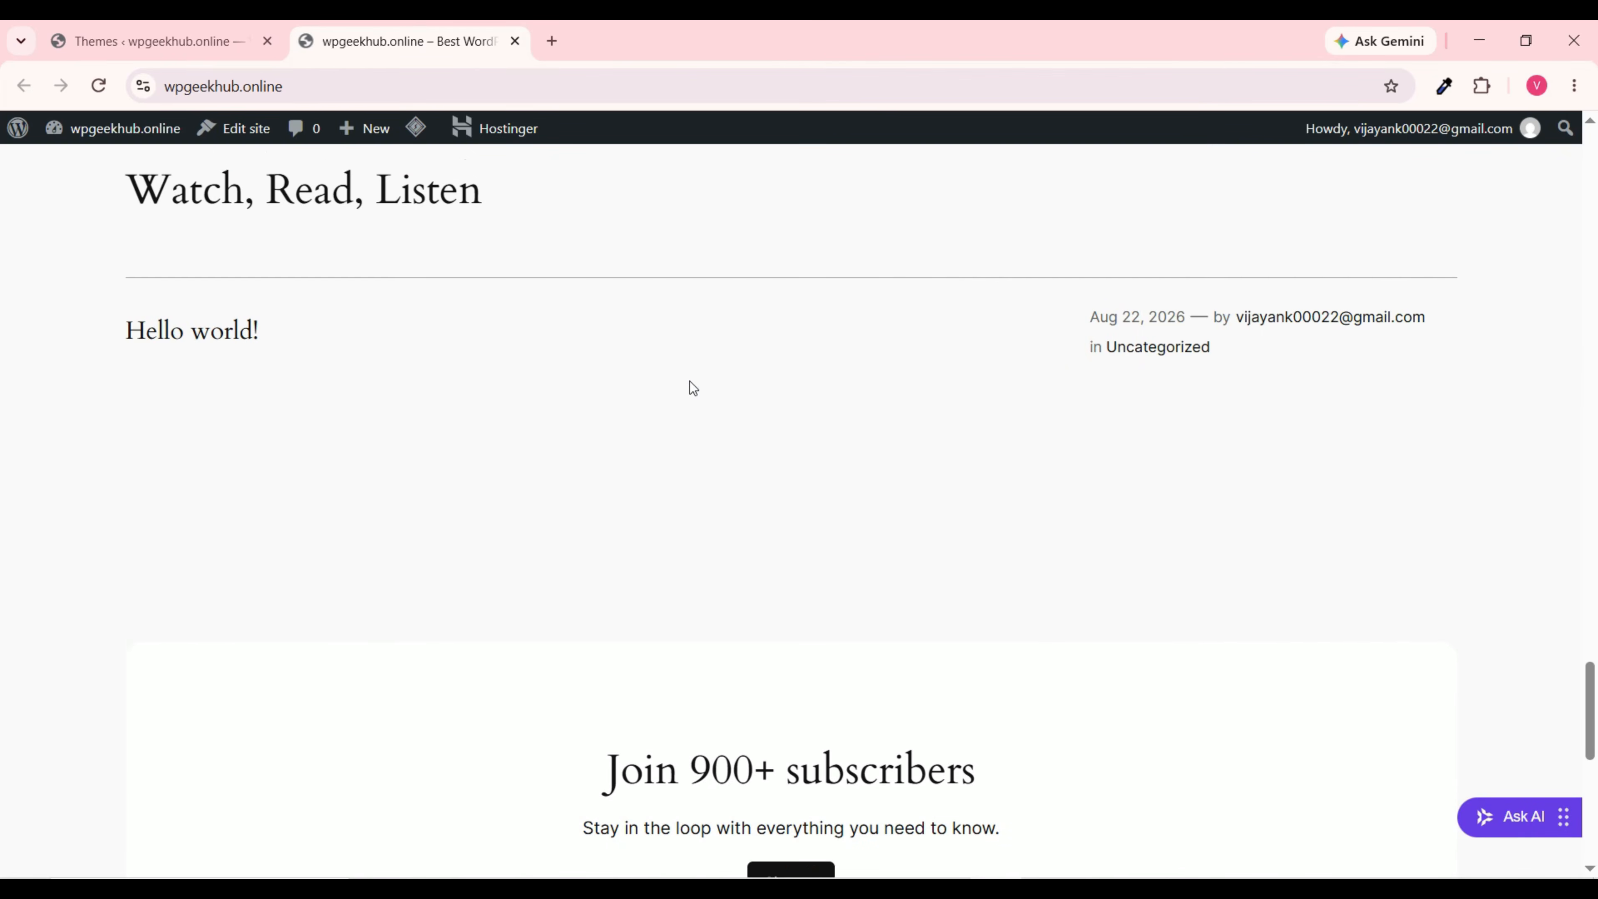
{"action": "scroll", "coordinate": [689, 378], "scroll_direction": "up", "scroll_amount": 9}
{"action": "left_click", "coordinate": [160, 41]}
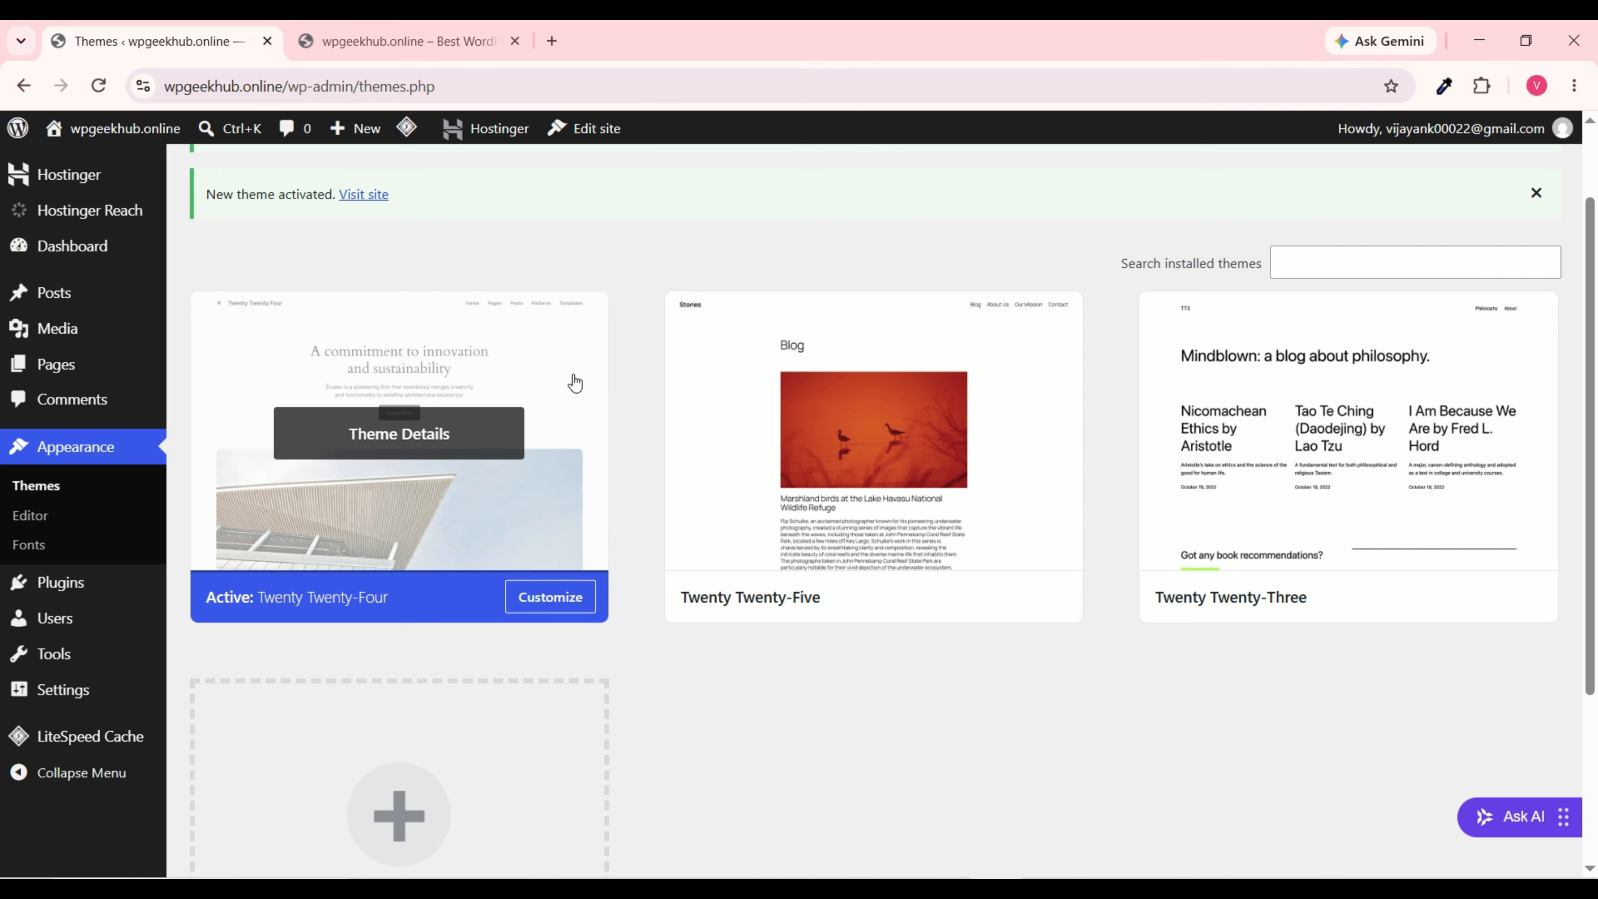
{"action": "scroll", "coordinate": [574, 377], "scroll_direction": "down", "scroll_amount": 3}
{"action": "scroll", "coordinate": [578, 374], "scroll_direction": "up", "scroll_amount": 5}
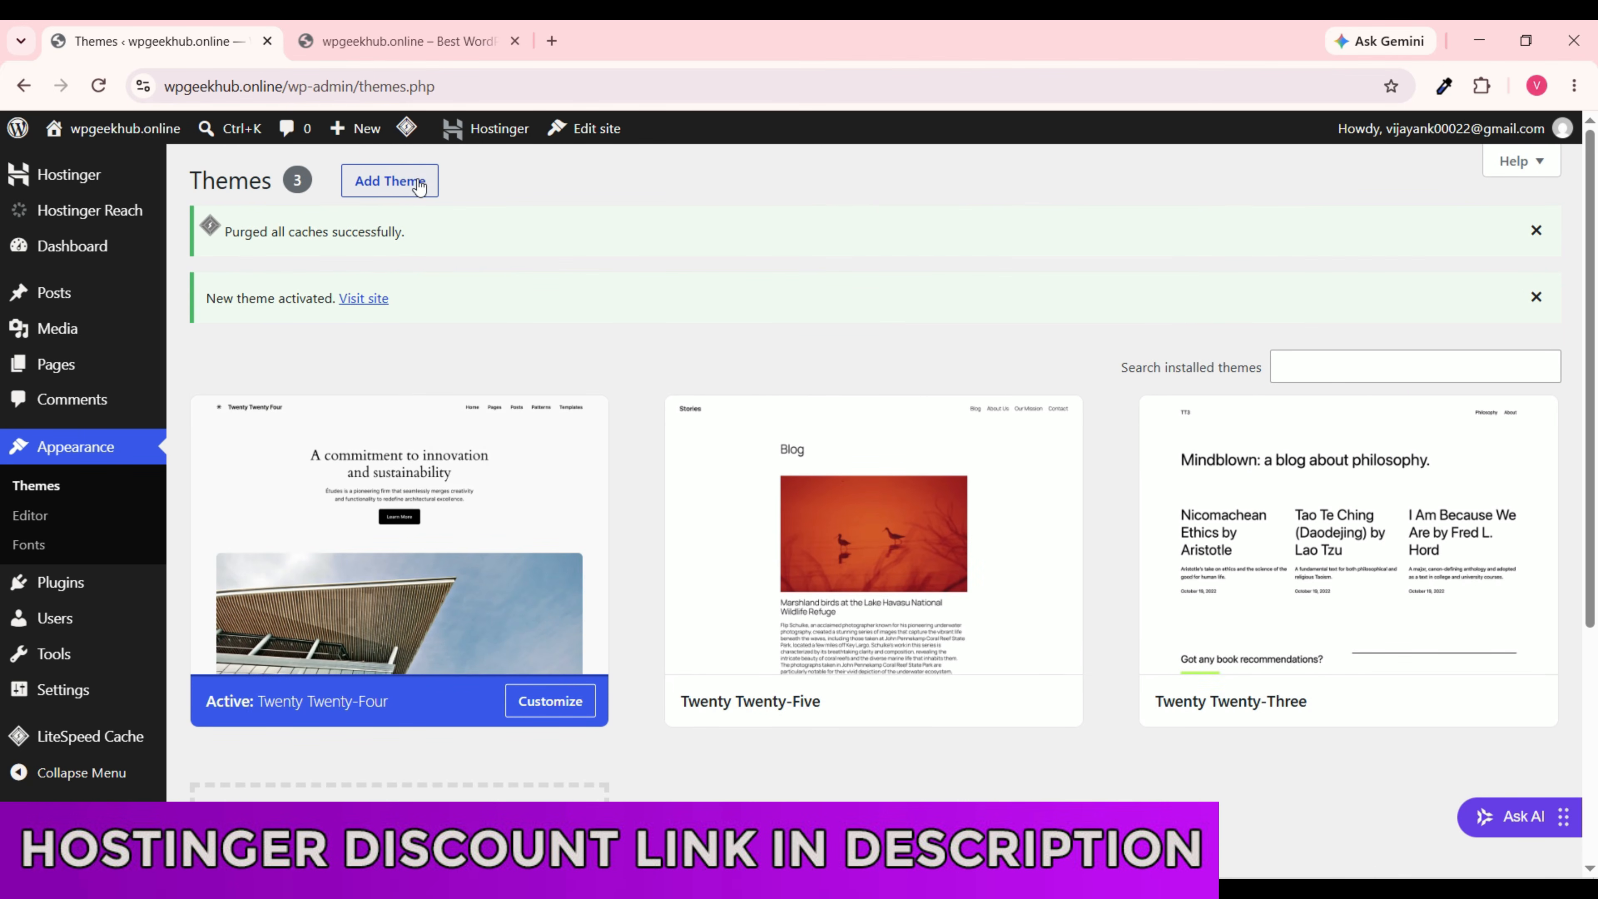
Step: Open Add Themes and scroll through the Popular grid of 8473 themes
{"action": "left_click", "coordinate": [390, 181]}
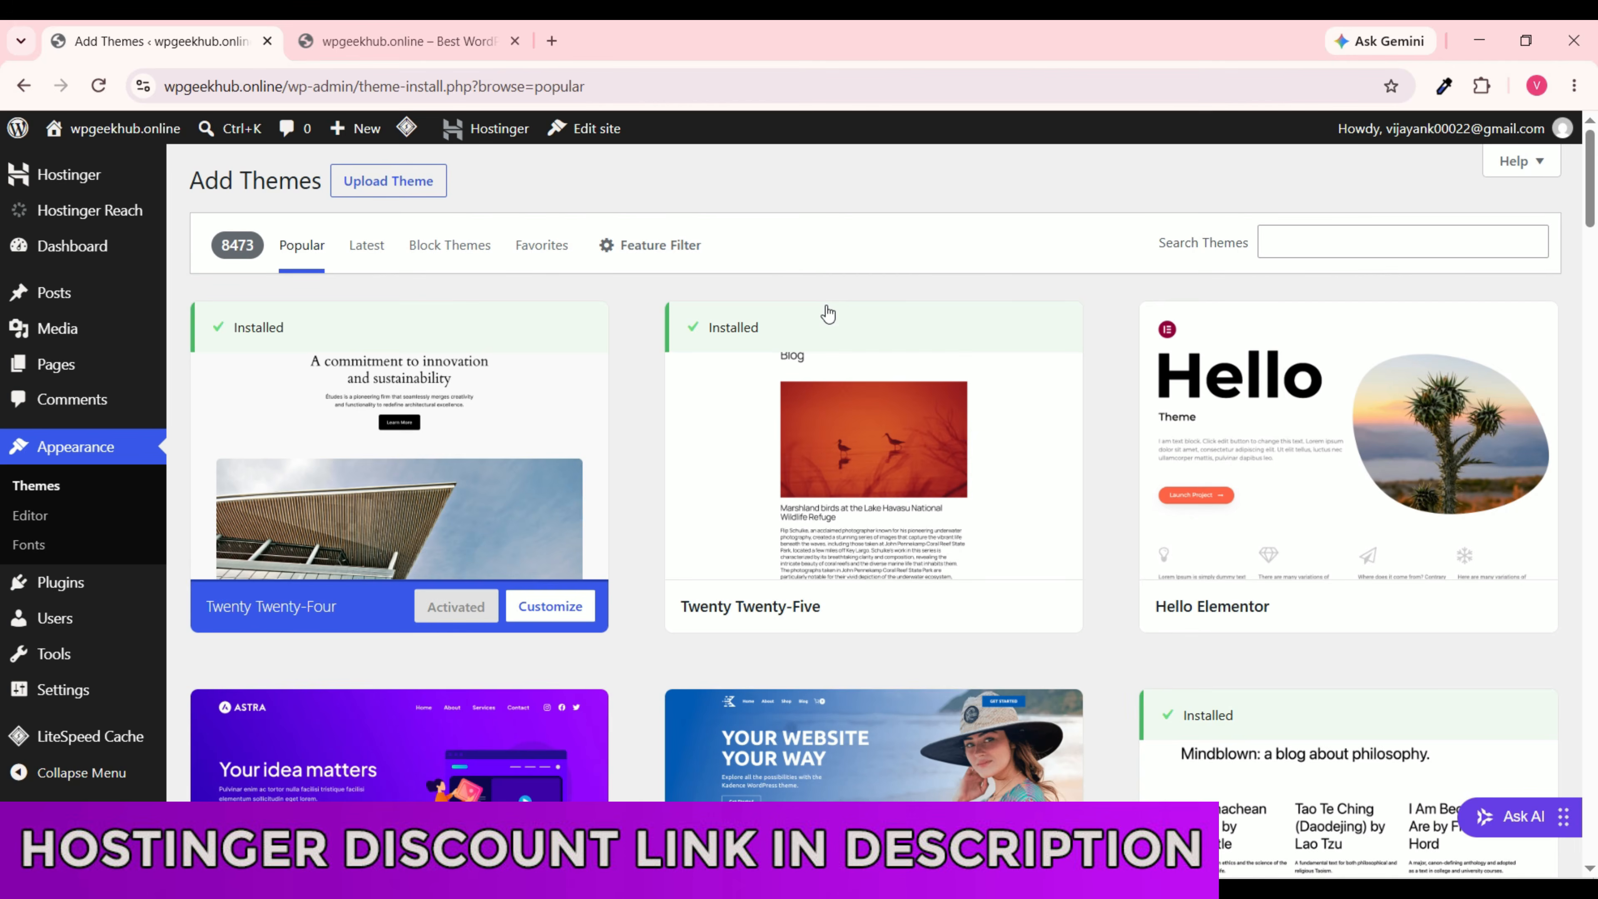
{"action": "scroll", "coordinate": [799, 423], "scroll_direction": "down", "scroll_amount": 10}
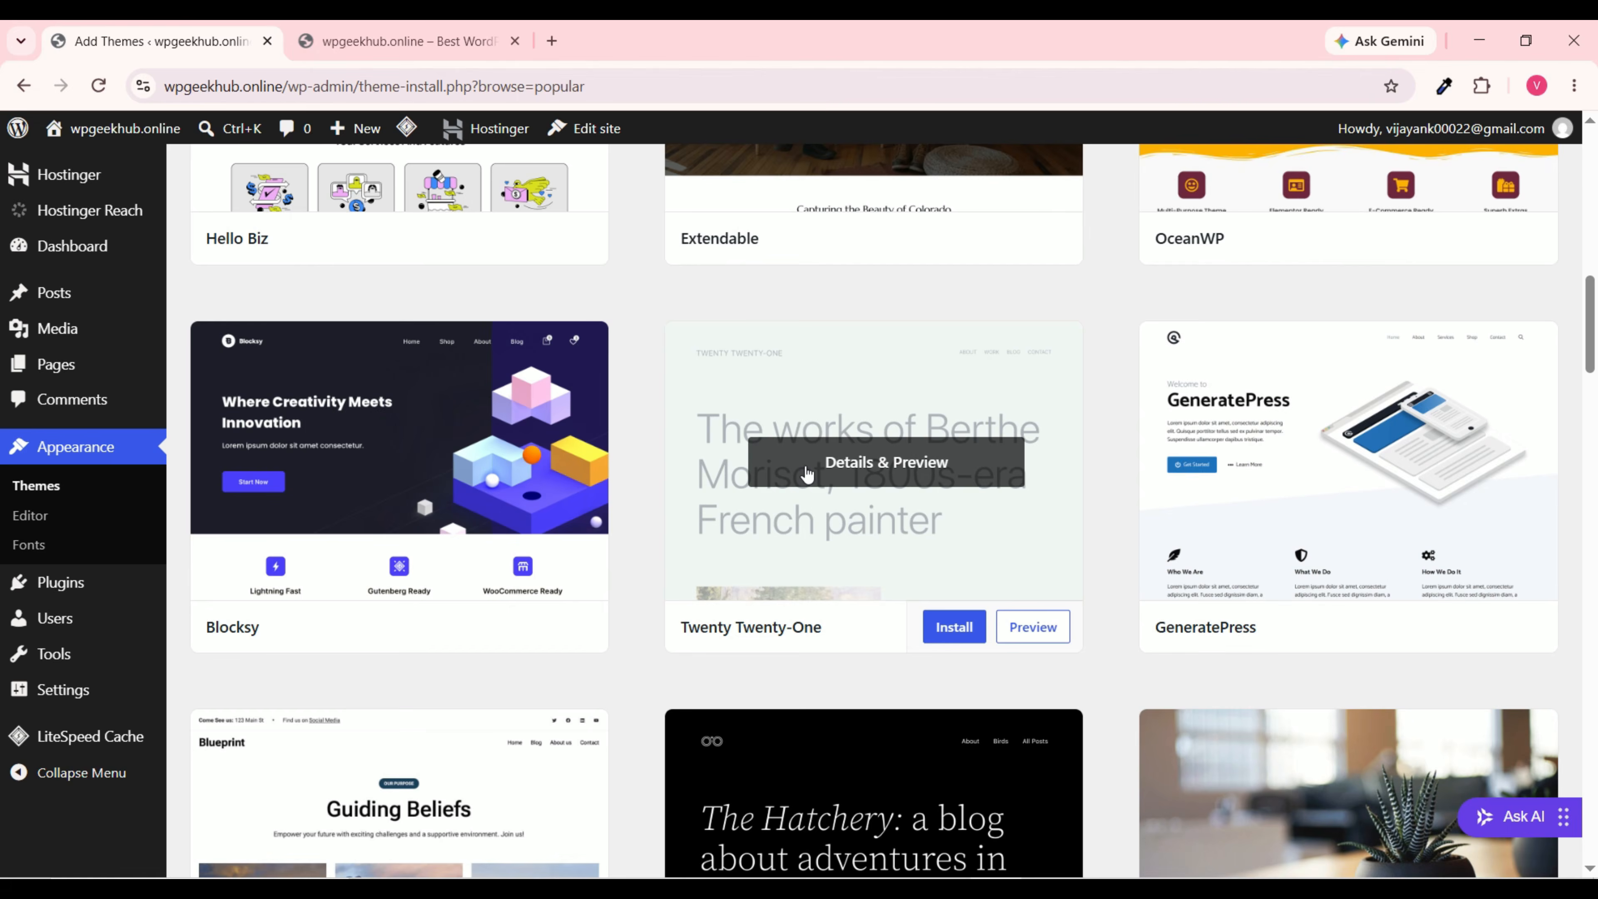
{"action": "scroll", "coordinate": [928, 478], "scroll_direction": "down", "scroll_amount": 15}
{"action": "scroll", "coordinate": [928, 479], "scroll_direction": "down", "scroll_amount": 20}
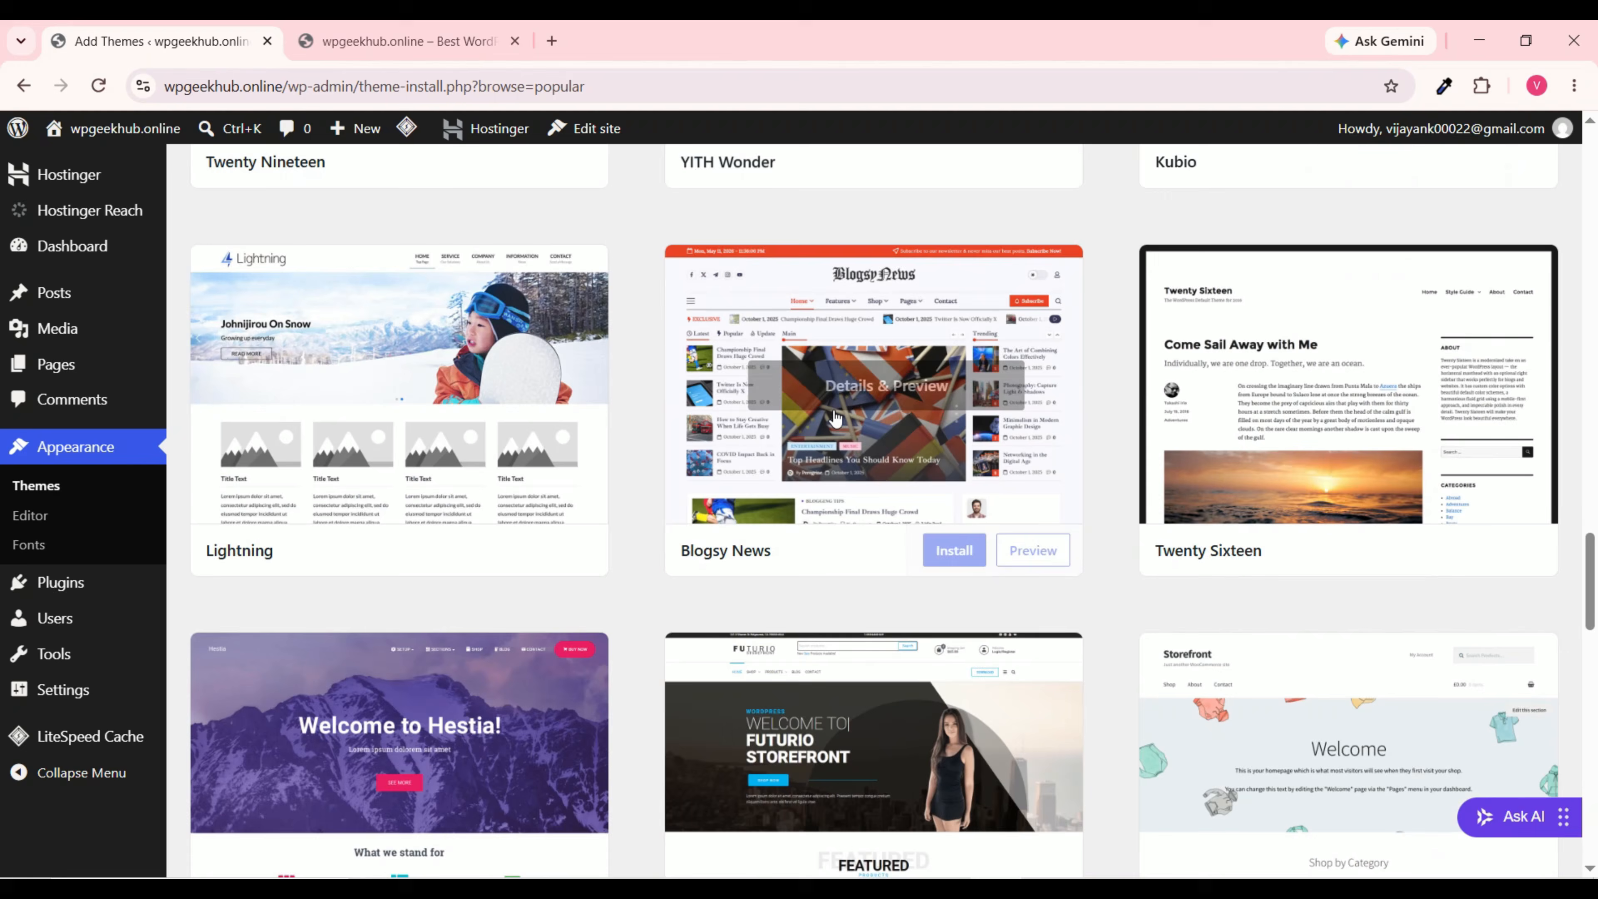
{"action": "scroll", "coordinate": [834, 420], "scroll_direction": "up", "scroll_amount": 9}
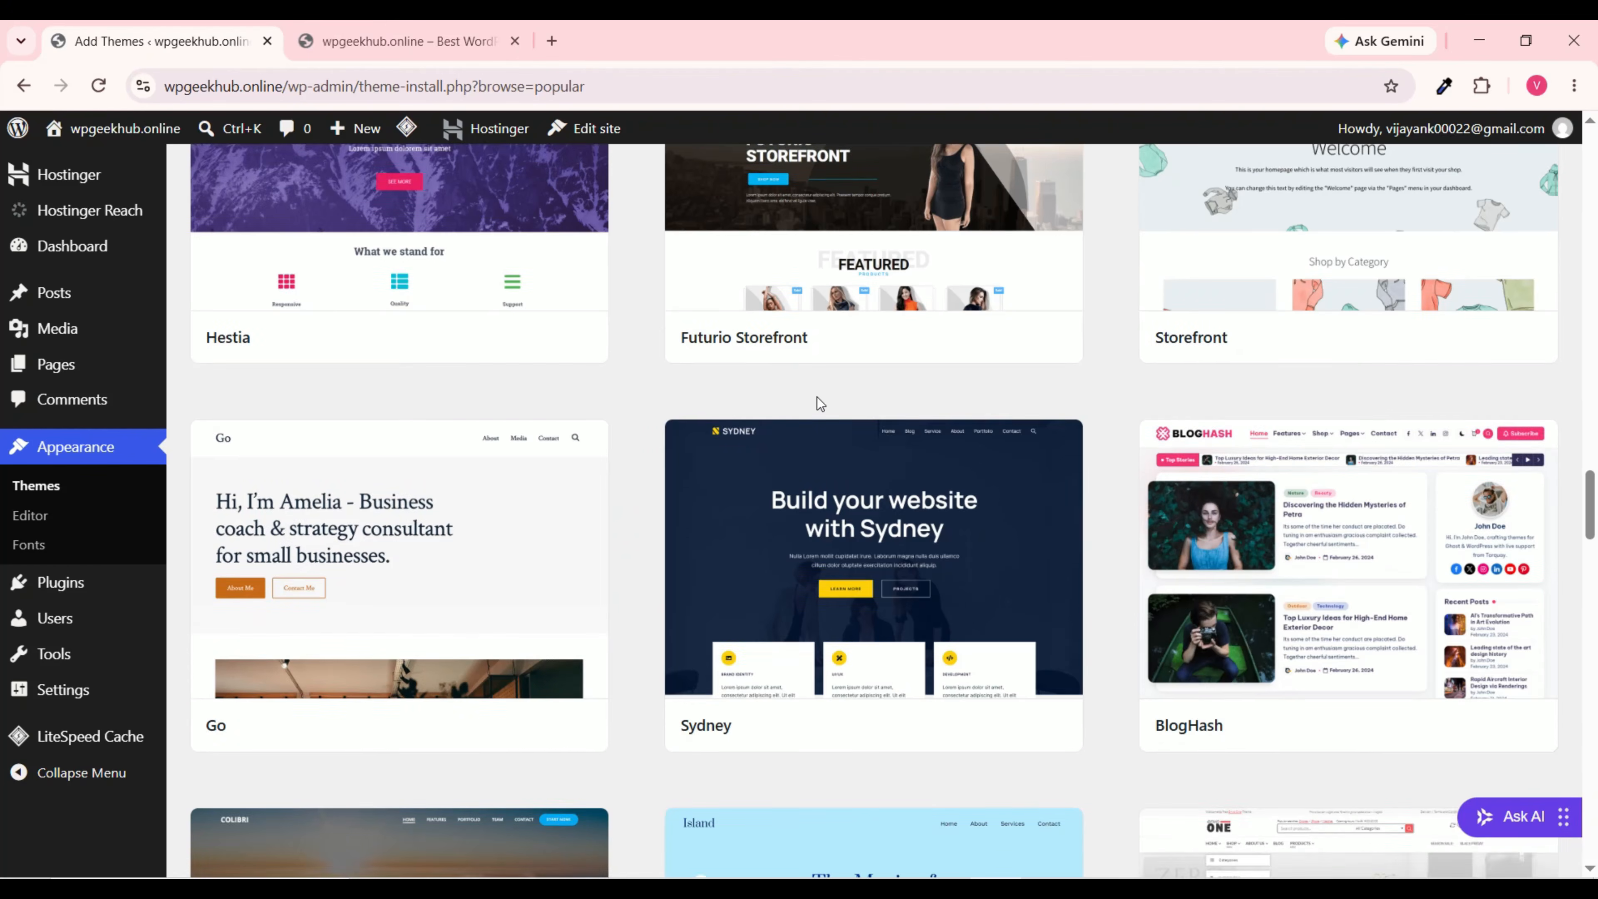
{"action": "scroll", "coordinate": [817, 400], "scroll_direction": "down", "scroll_amount": 10}
{"action": "scroll", "coordinate": [647, 325], "scroll_direction": "down", "scroll_amount": 20}
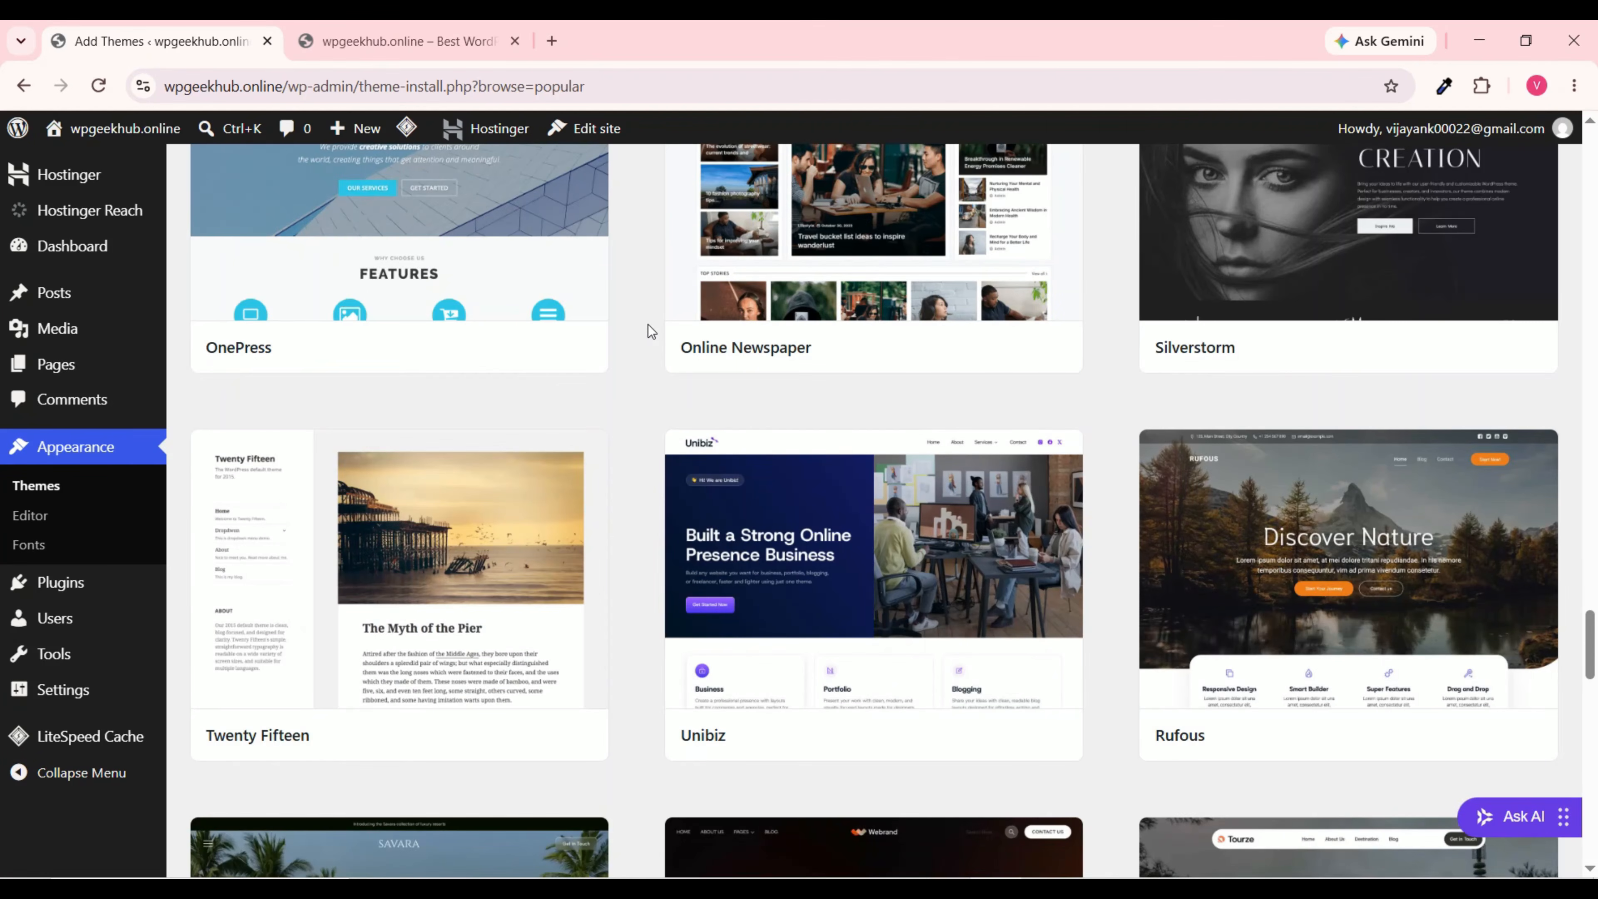
{"action": "scroll", "coordinate": [893, 384], "scroll_direction": "down", "scroll_amount": 7}
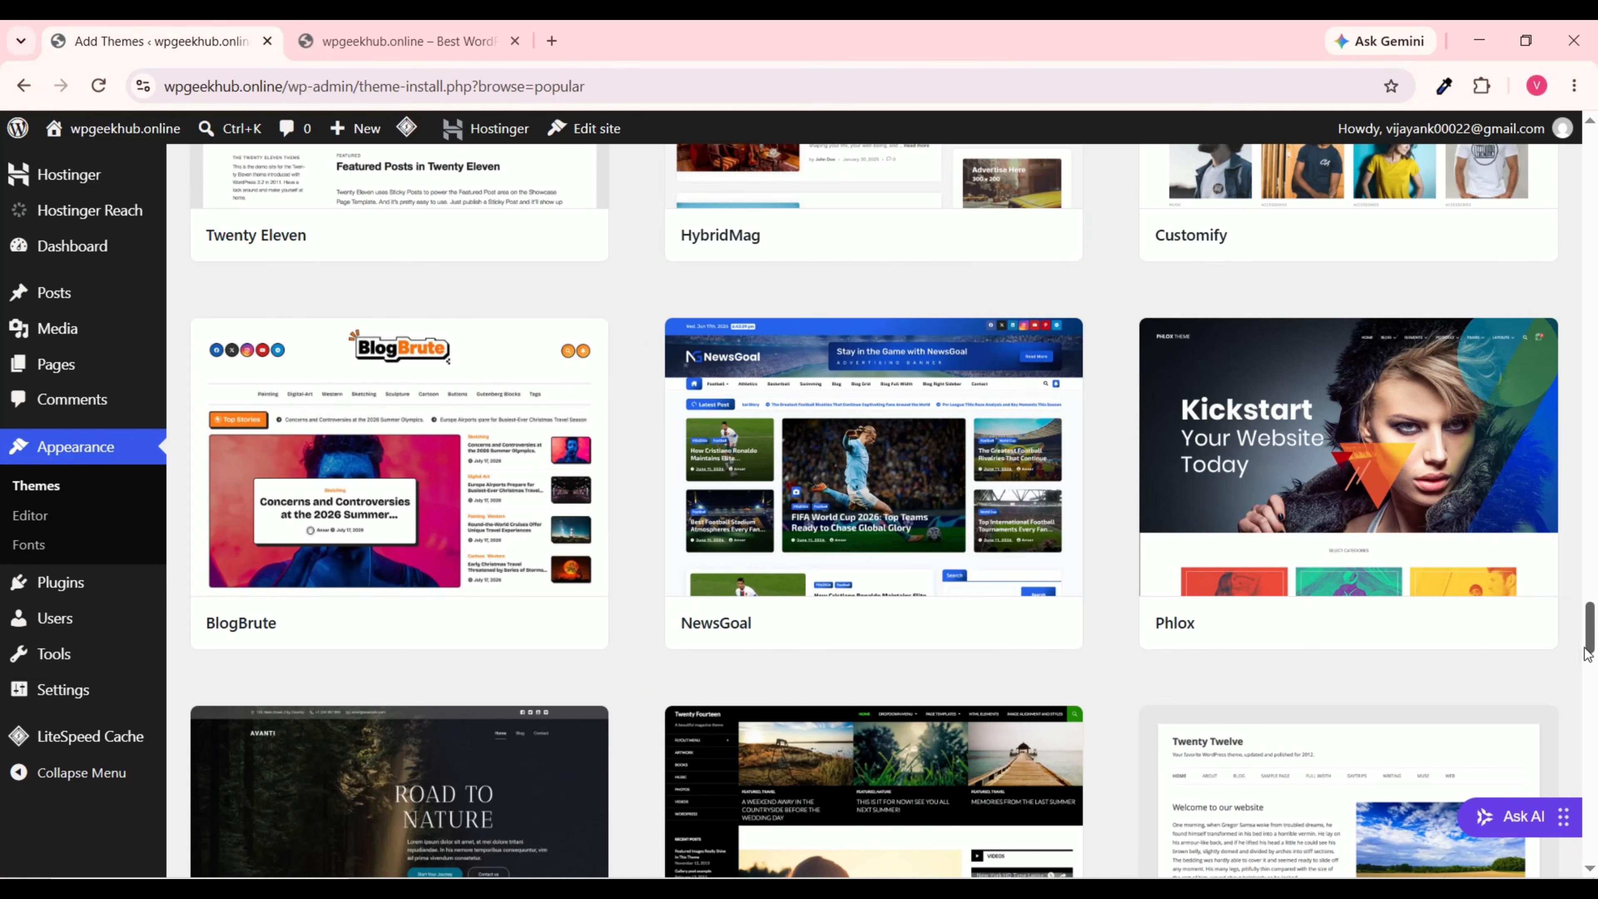
{"action": "left_click_drag", "start_coordinate": [1592, 641], "coordinate": [1590, 169]}
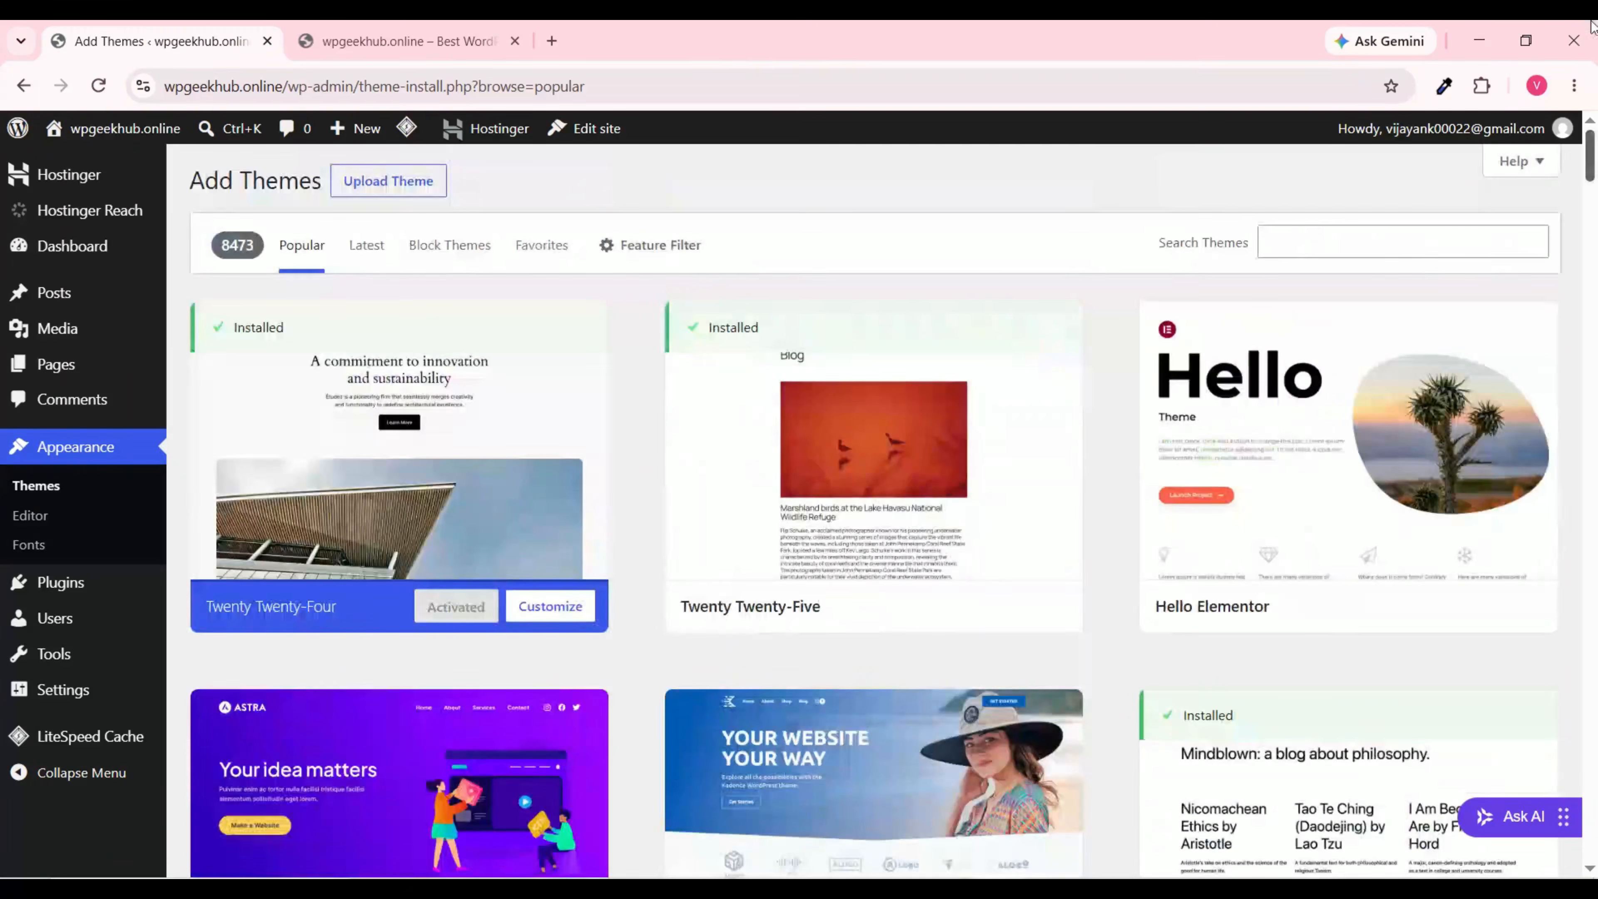
Step: Search the theme catalogue for 'Astra', install it and activate it
{"action": "left_click", "coordinate": [1343, 242]}
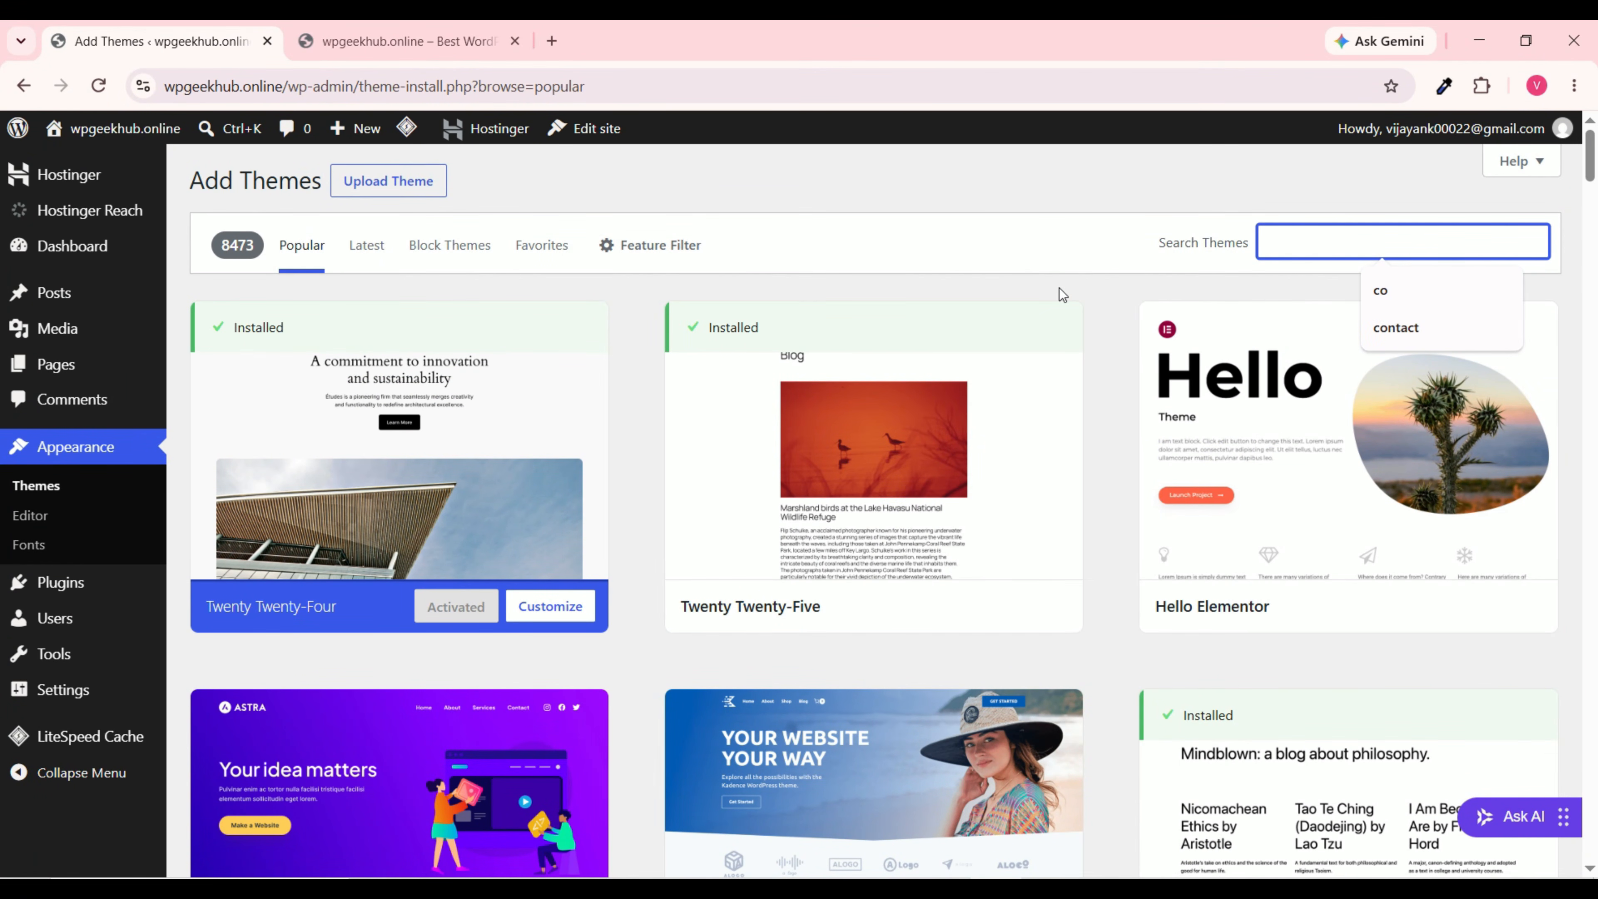
{"action": "type", "text": "A"}
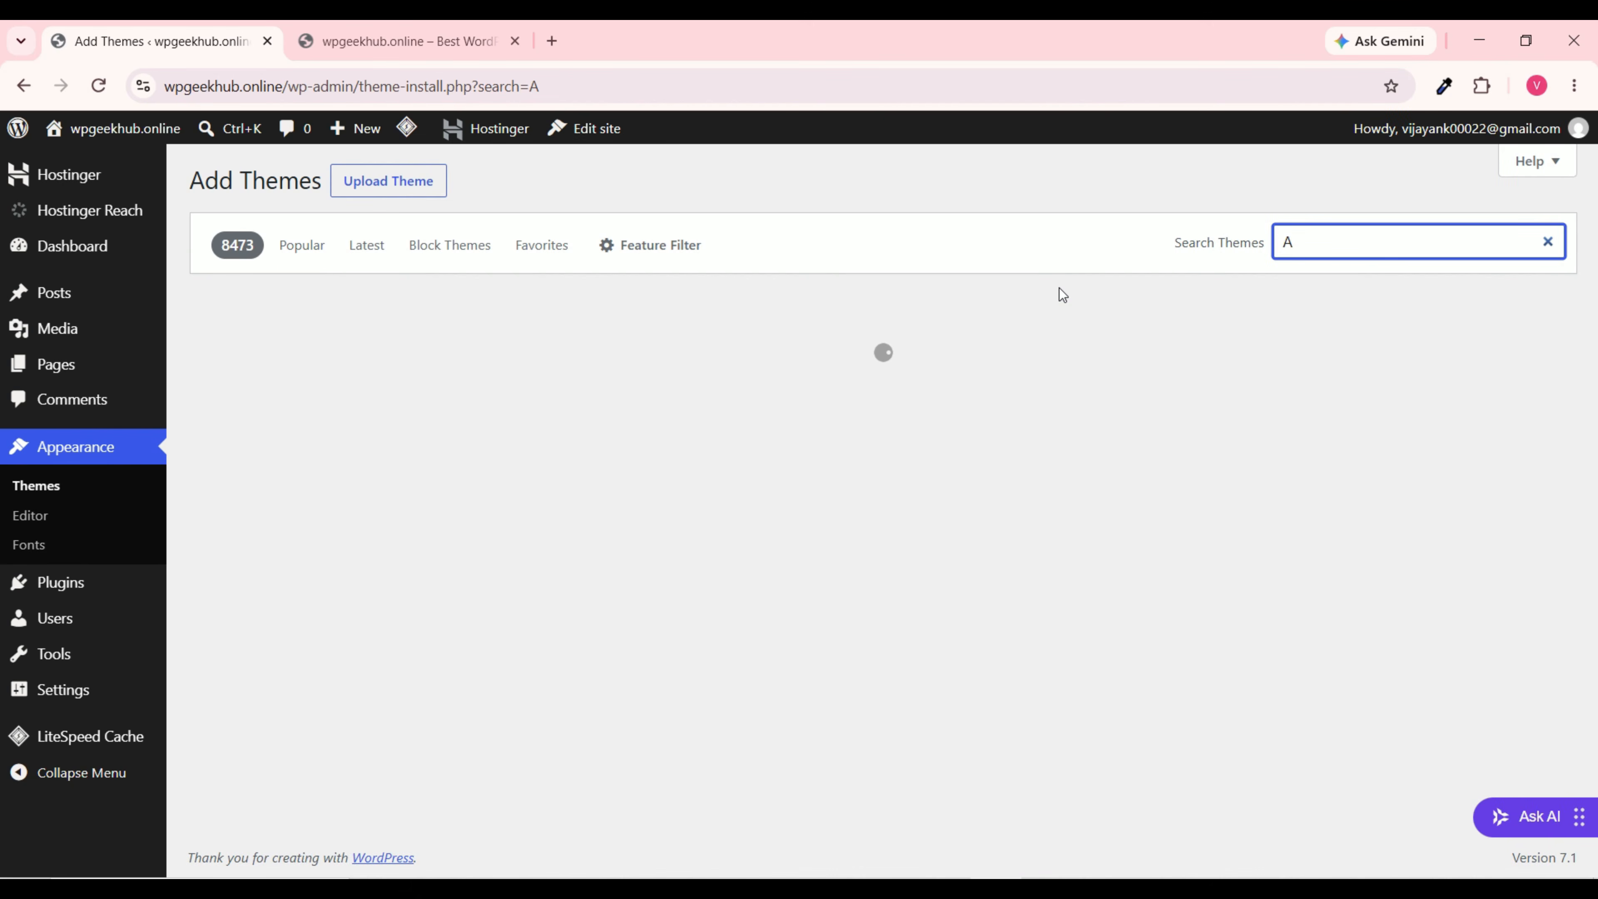
{"action": "type", "text": "stra"}
{"action": "mouse_move", "coordinate": [525, 440]}
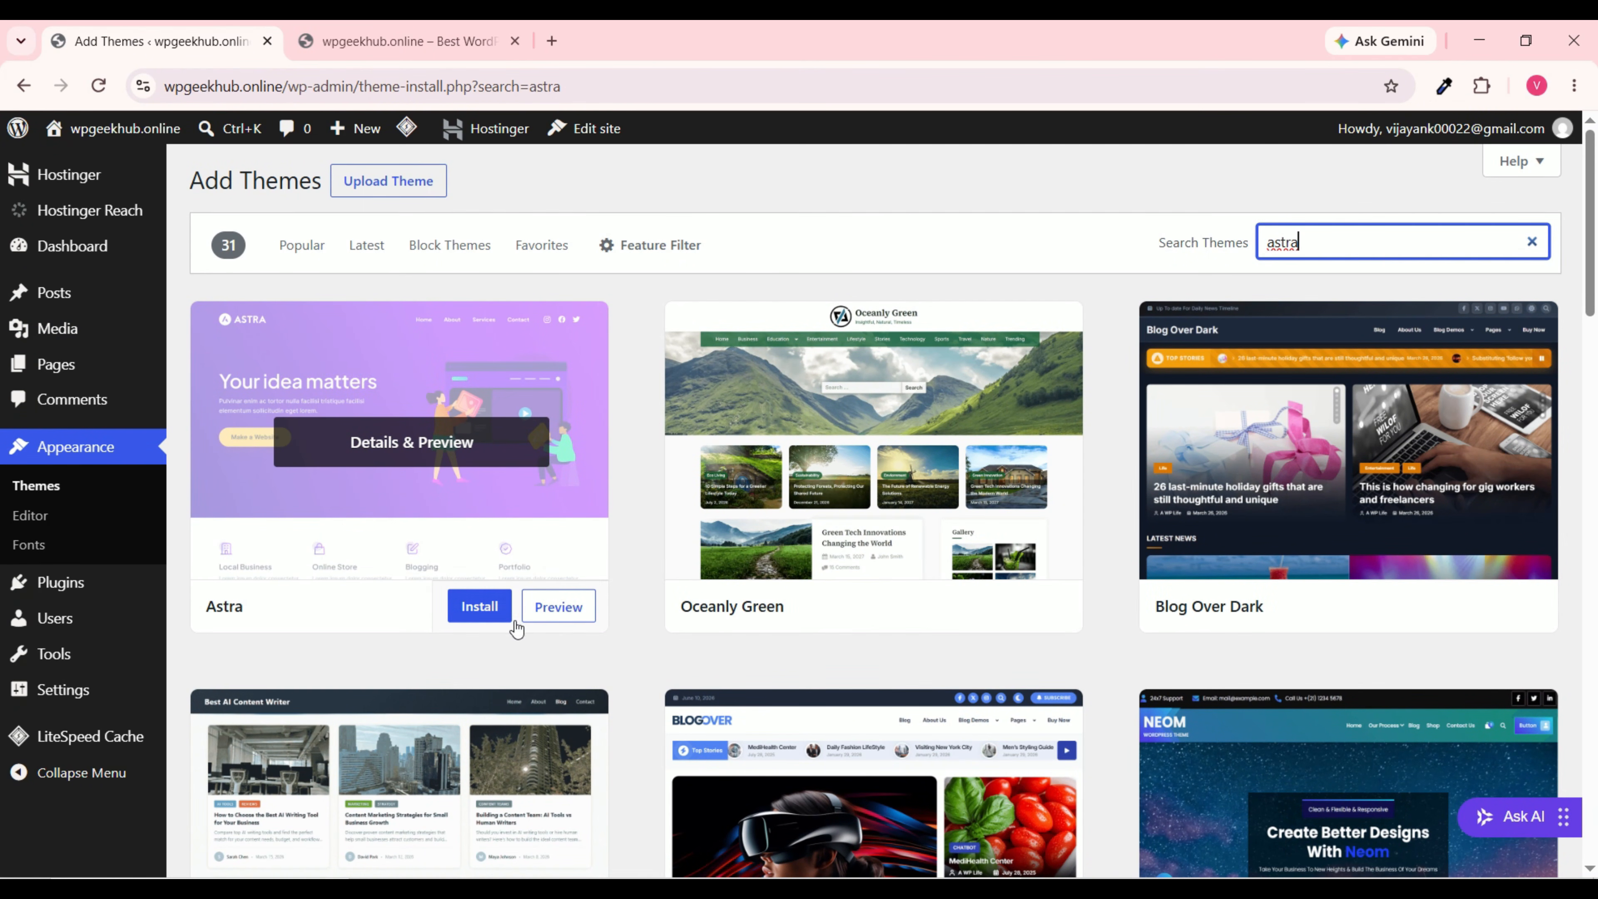
{"action": "left_click", "coordinate": [480, 614]}
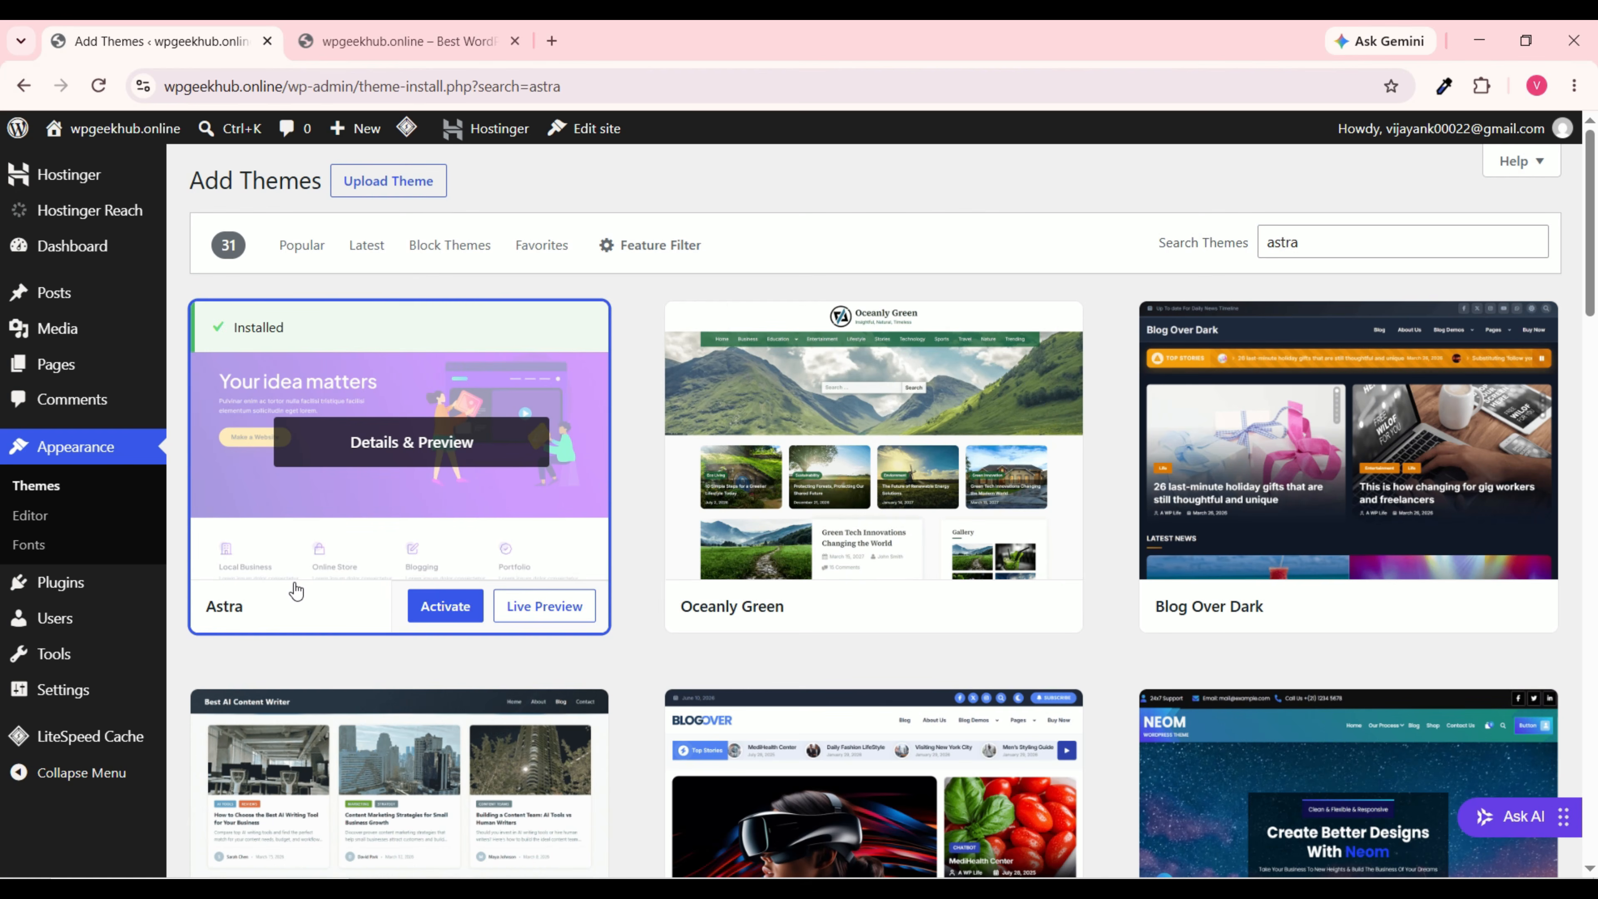
{"action": "left_click", "coordinate": [449, 610]}
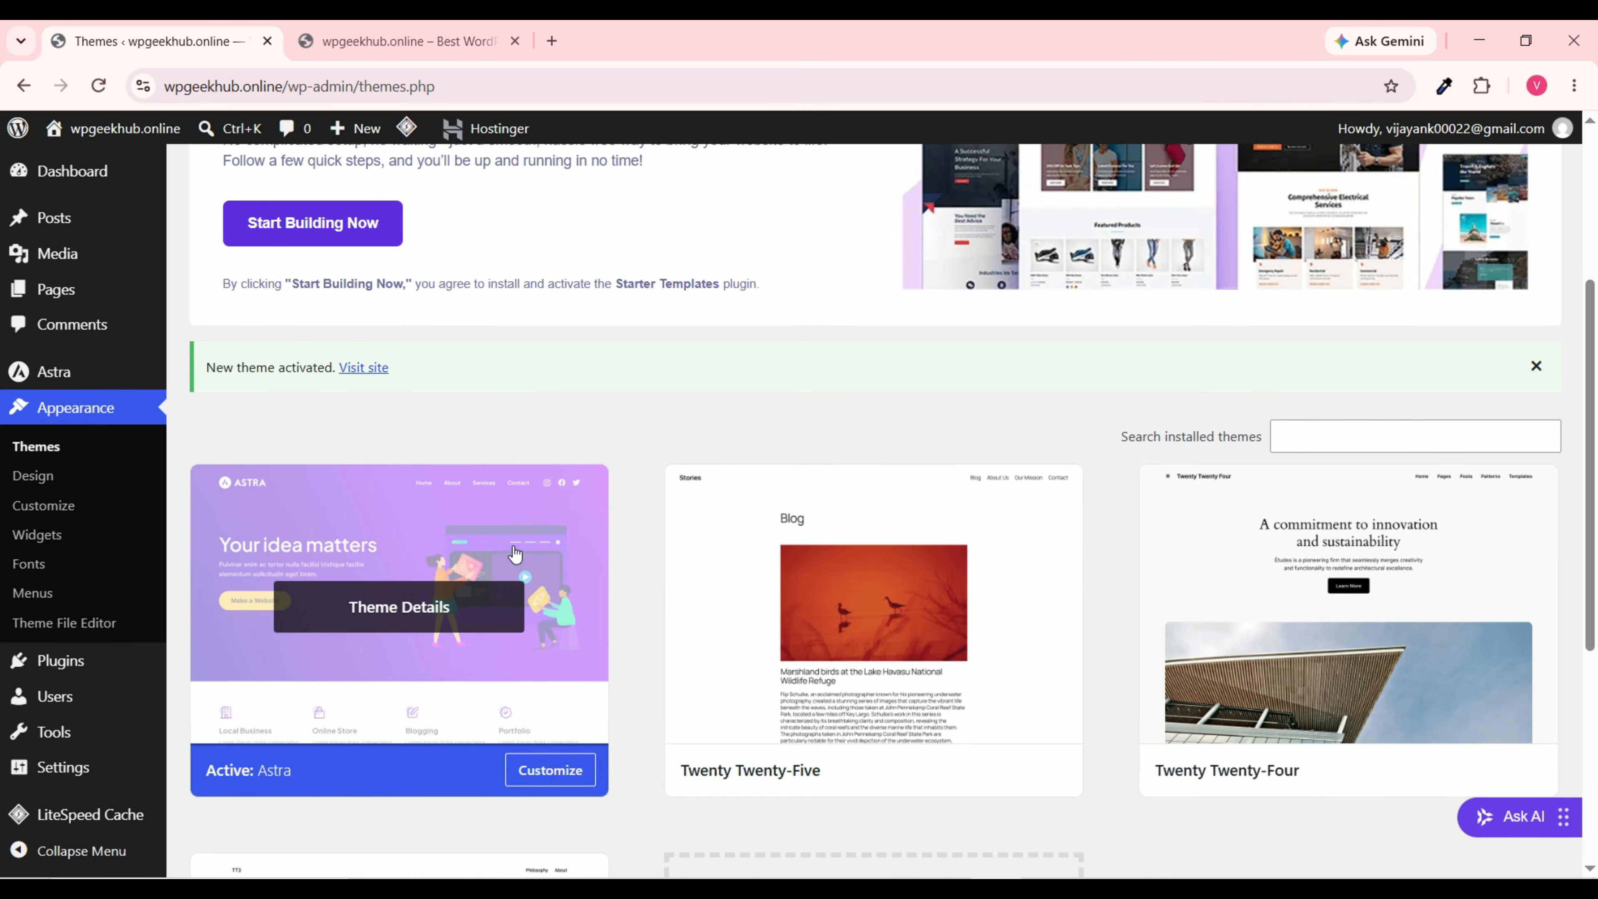
{"action": "scroll", "coordinate": [507, 595], "scroll_direction": "up", "scroll_amount": 2}
Step: Reload the live wpgeekhub.online site to confirm it shows Astra, then return to Themes admin
{"action": "left_click", "coordinate": [373, 37]}
{"action": "left_click", "coordinate": [99, 86]}
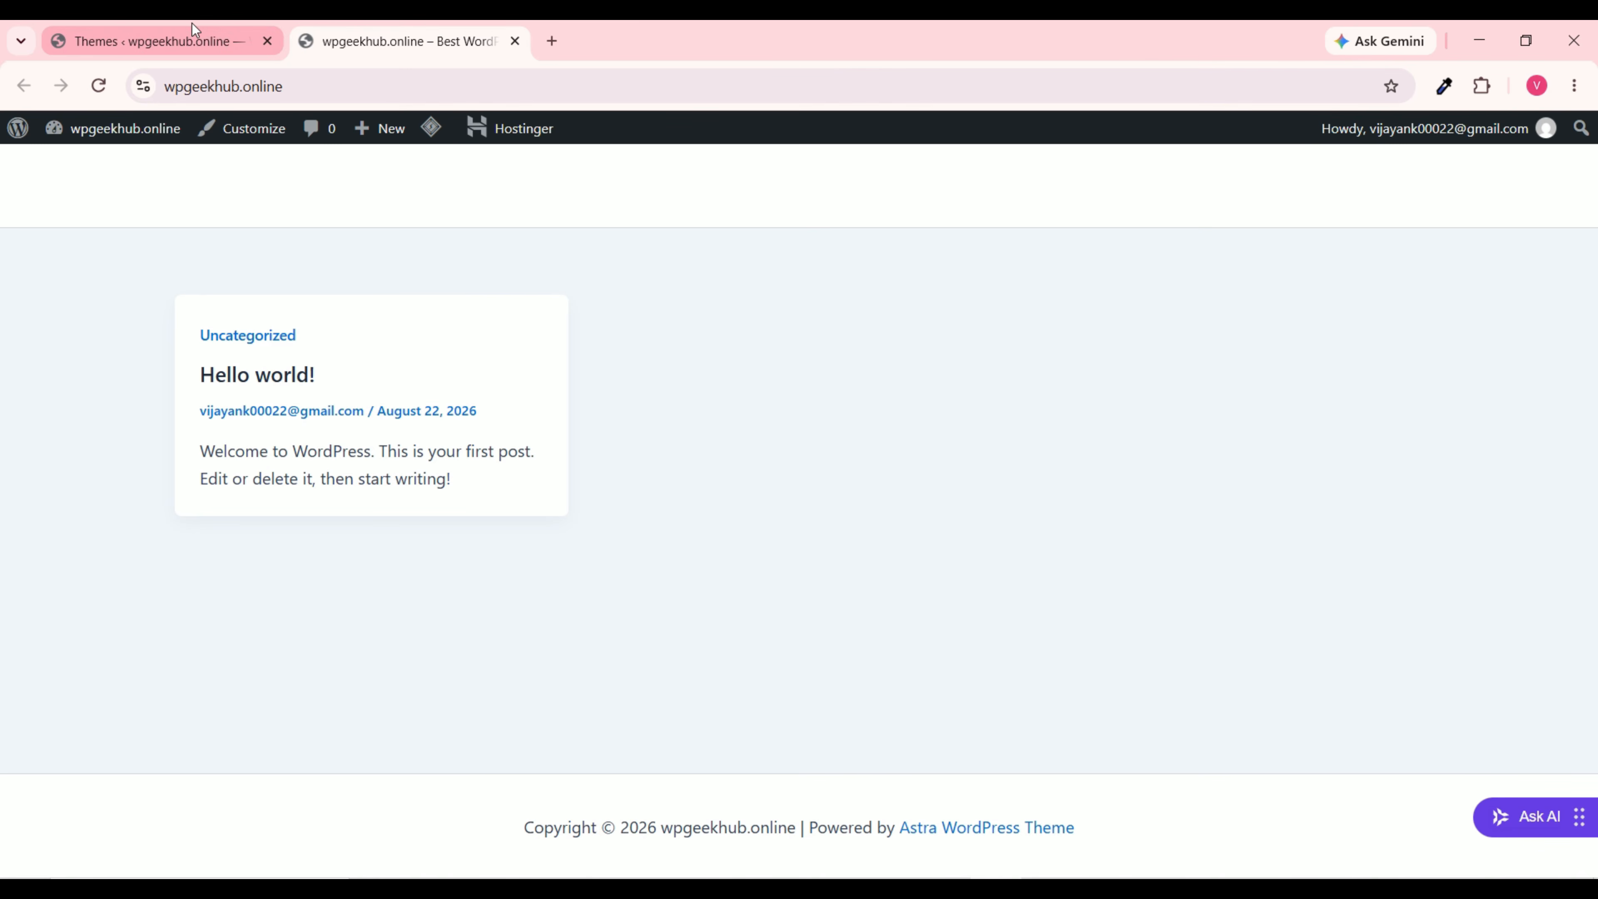
{"action": "left_click", "coordinate": [146, 39]}
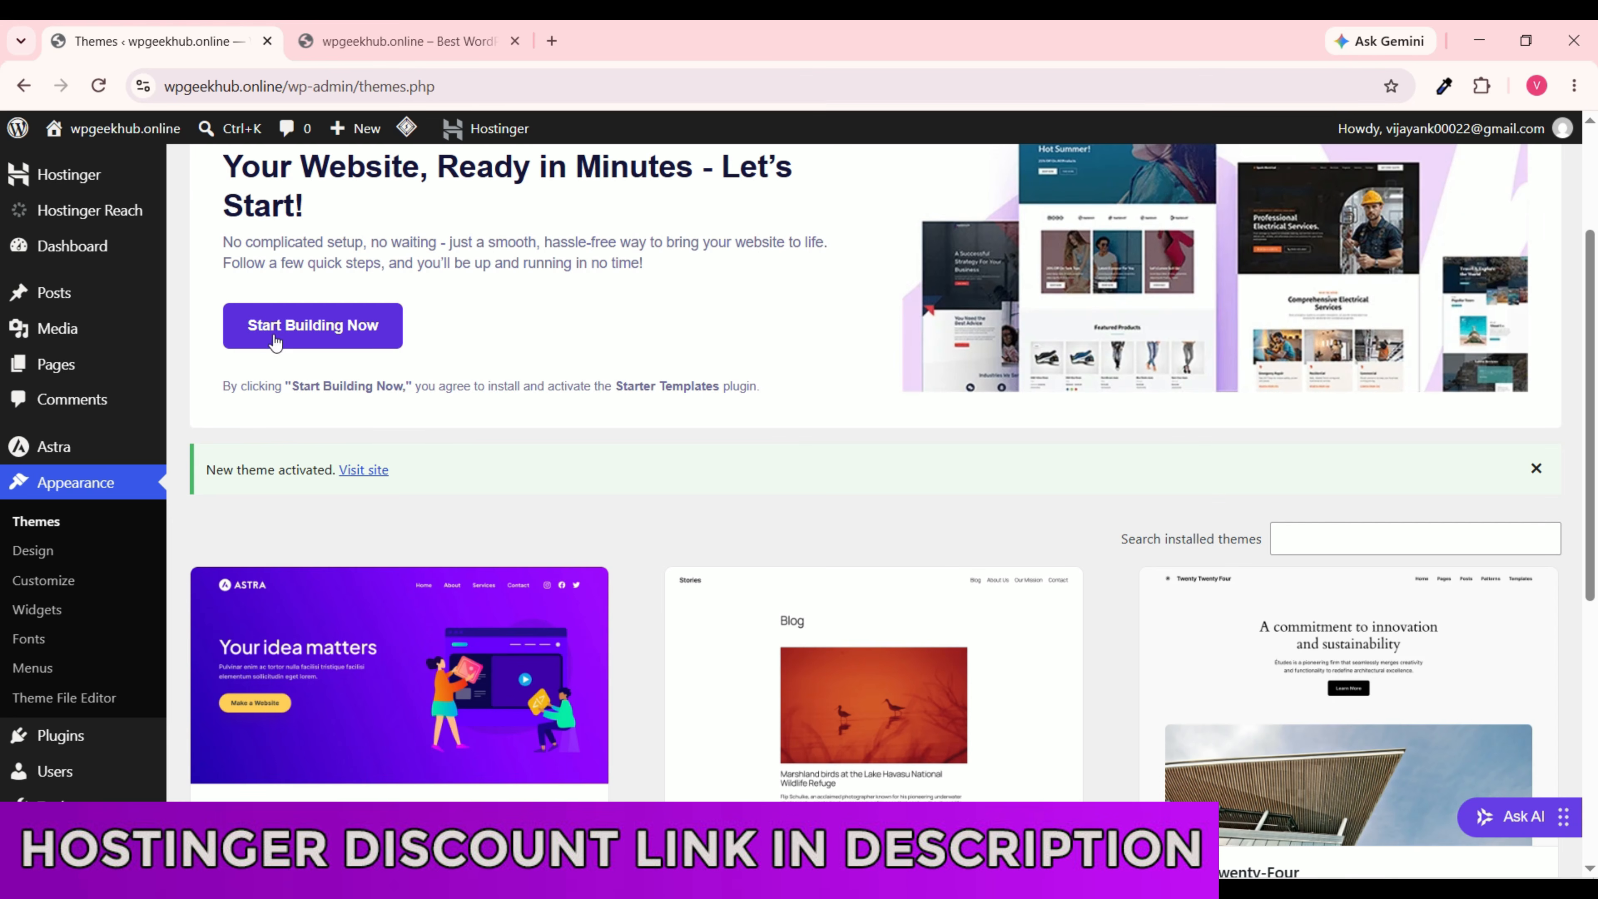
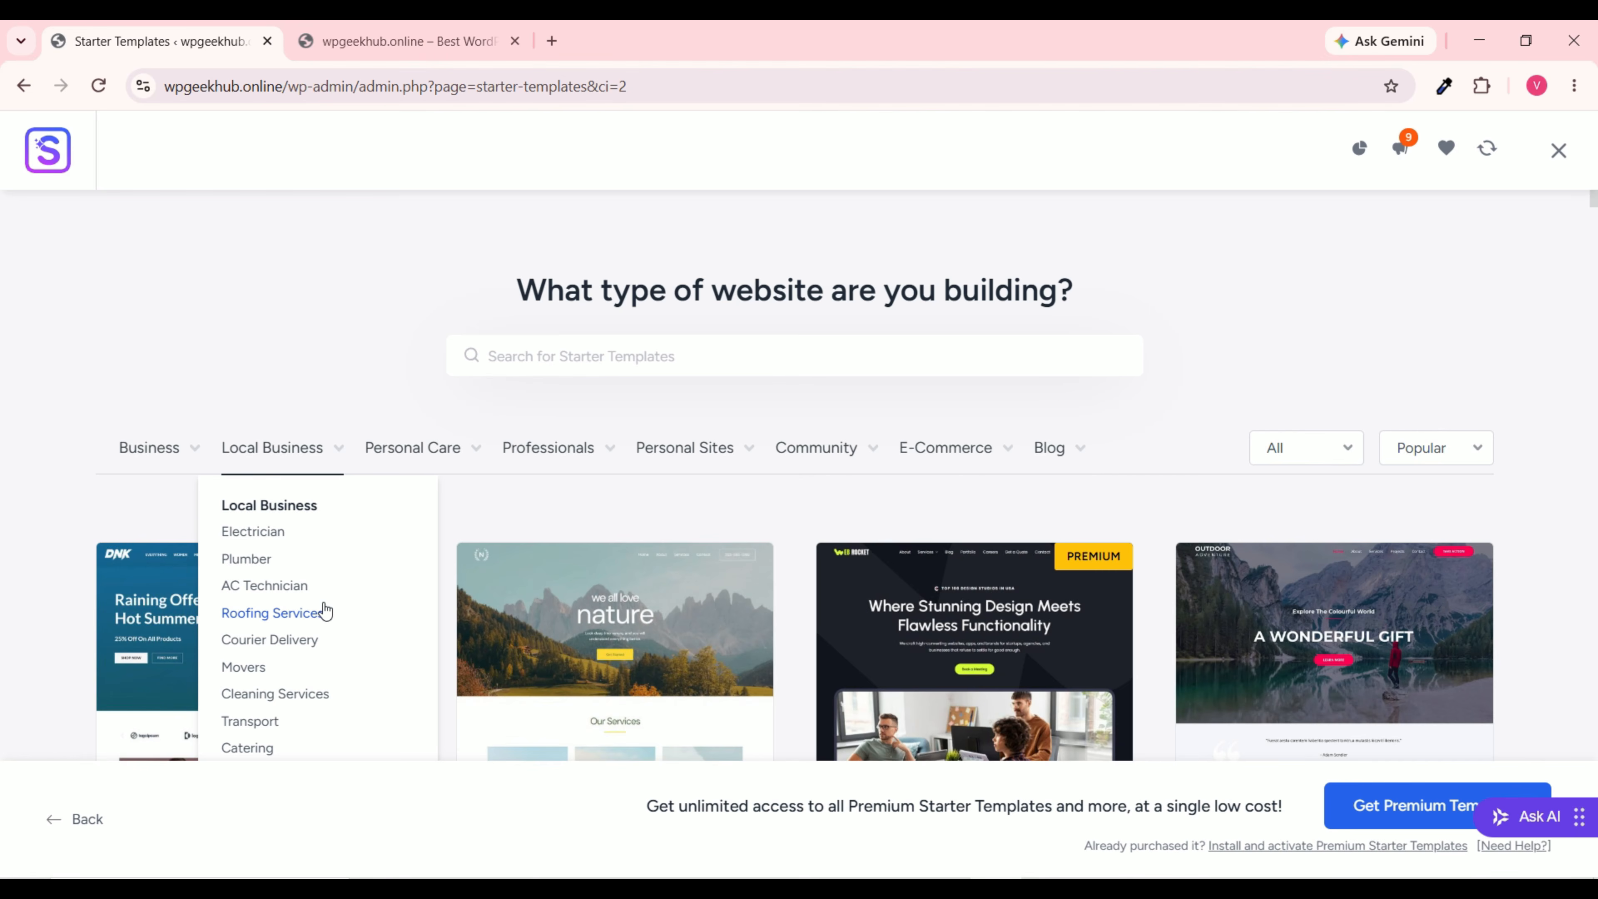
Step: Scroll the Starter Templates gallery down to the Lifestyle Blogger / Wilson Brock row
{"action": "mouse_move", "coordinate": [568, 465]}
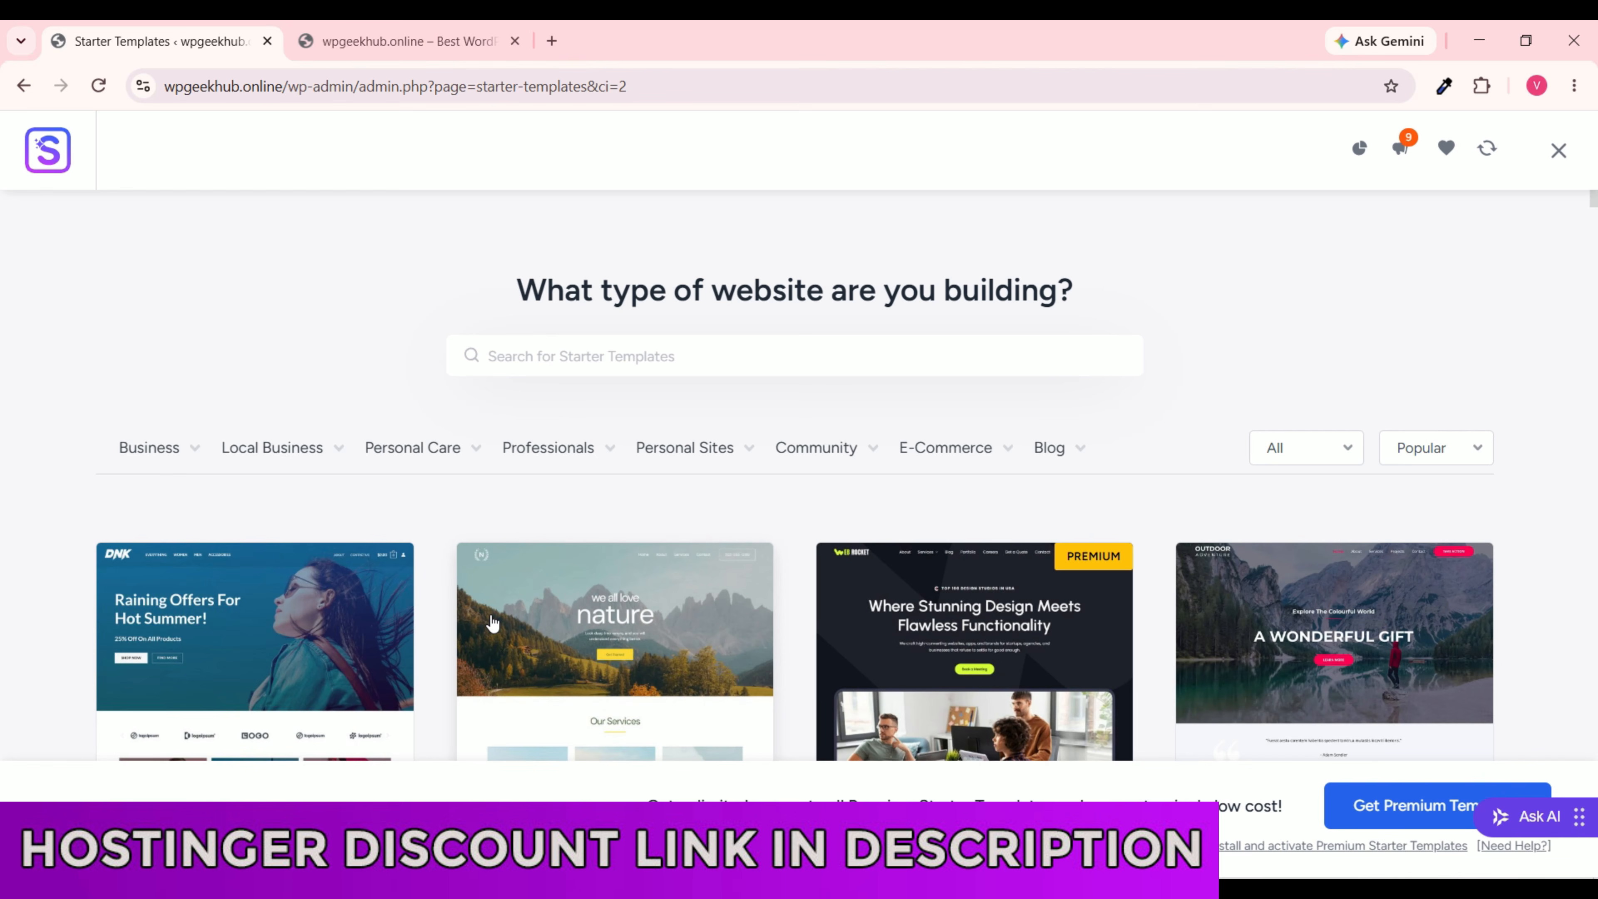
{"action": "scroll", "coordinate": [491, 625], "scroll_direction": "down", "scroll_amount": 10}
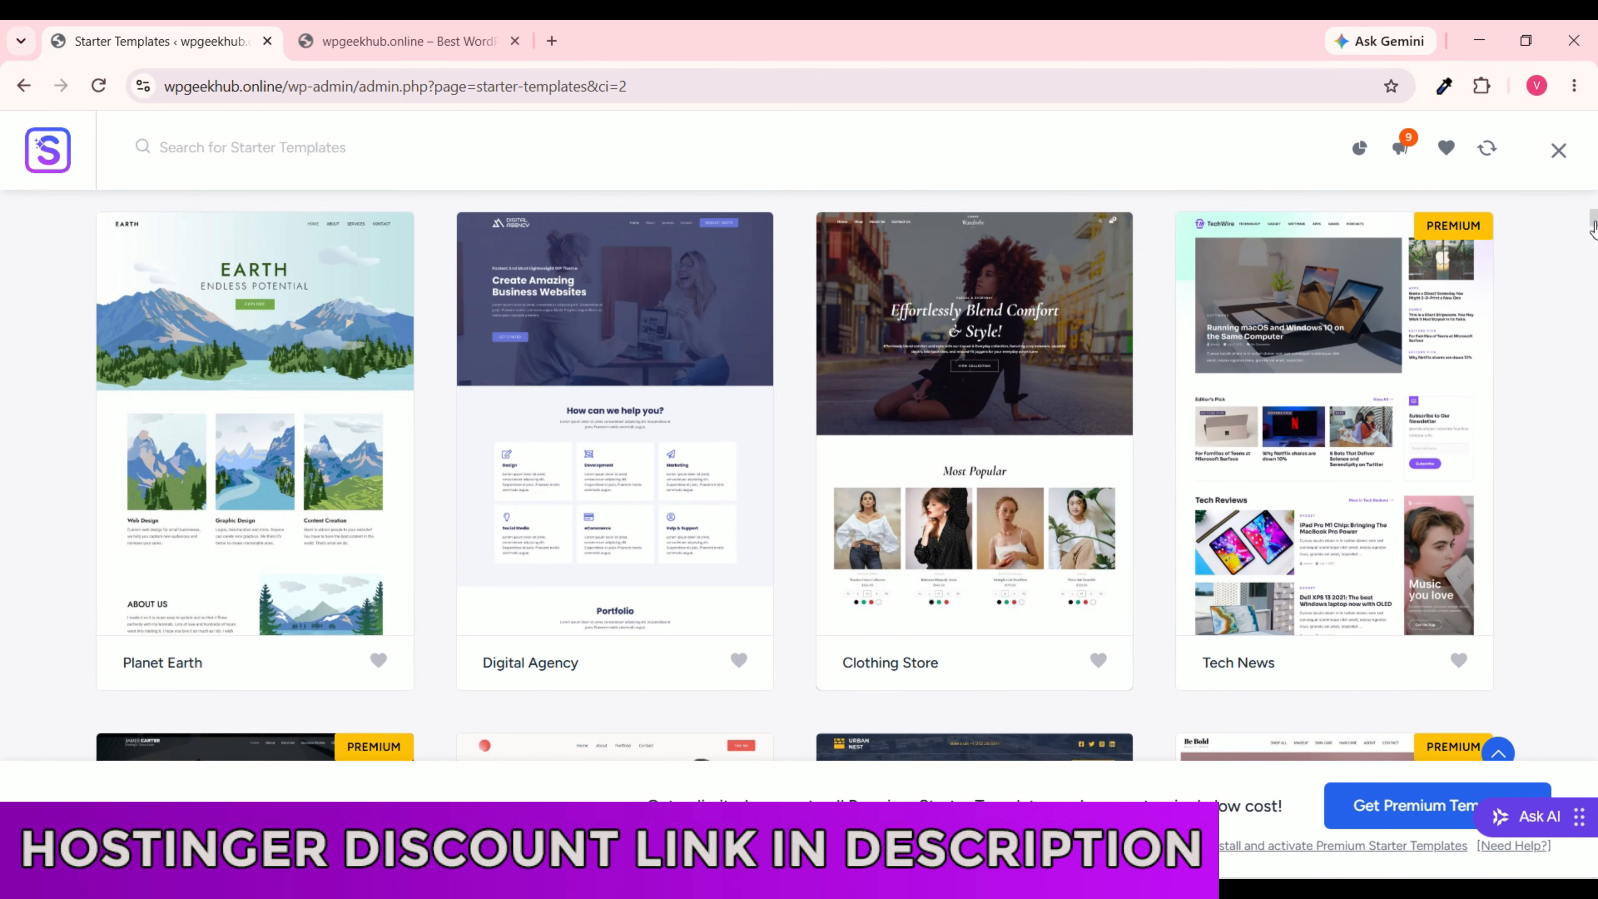
{"action": "left_click_drag", "start_coordinate": [1594, 222], "coordinate": [1592, 445]}
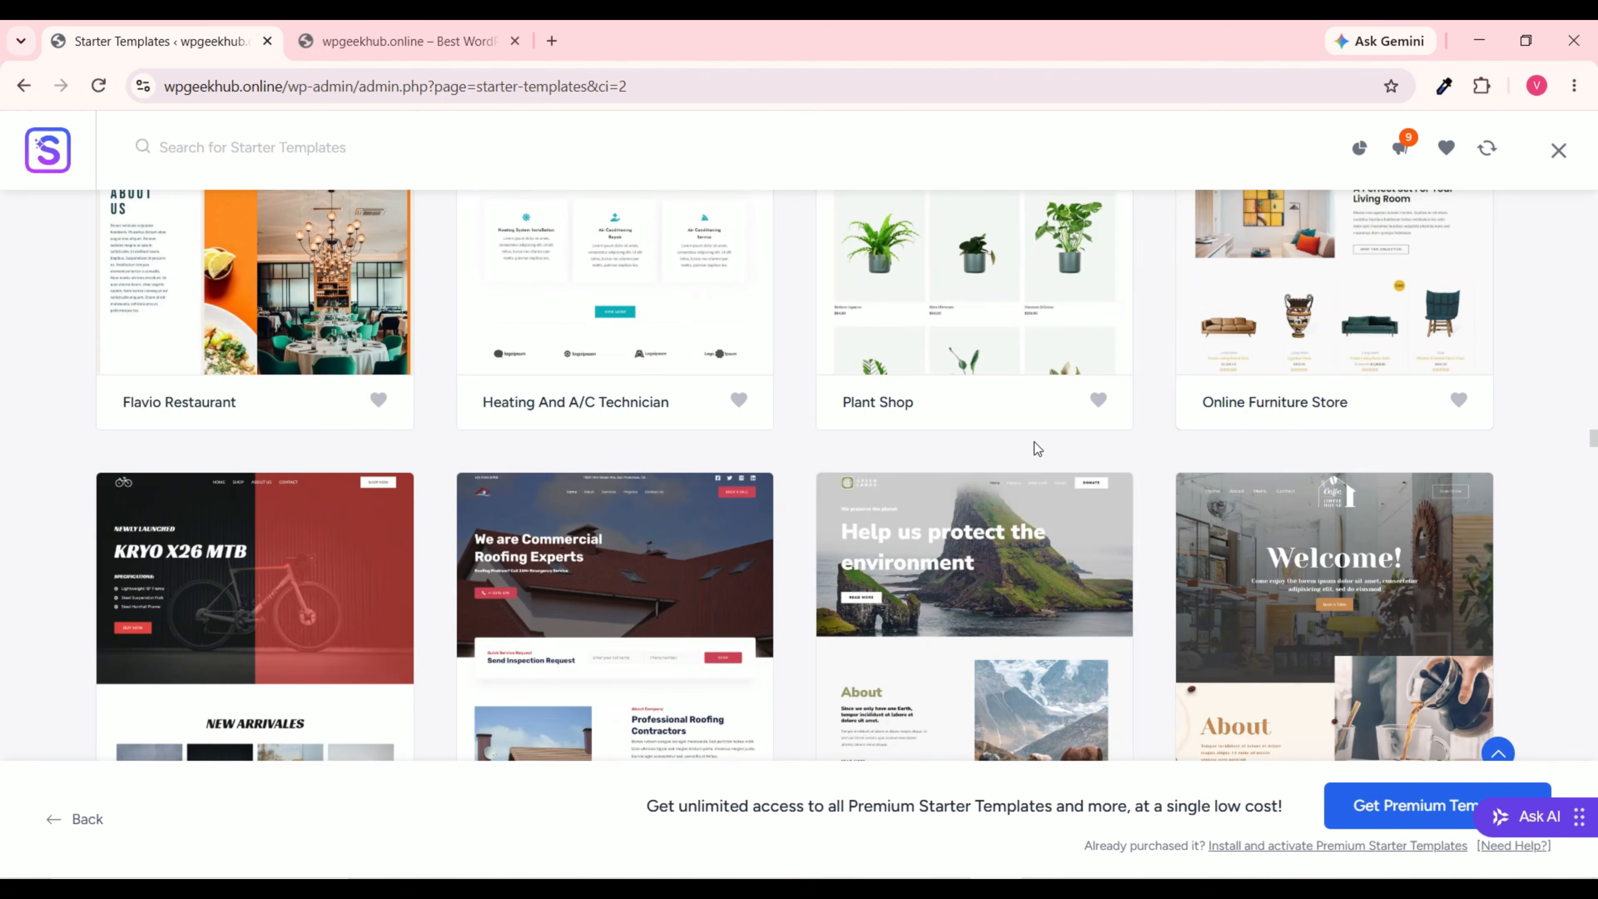
{"action": "scroll", "coordinate": [906, 419], "scroll_direction": "down", "scroll_amount": 20}
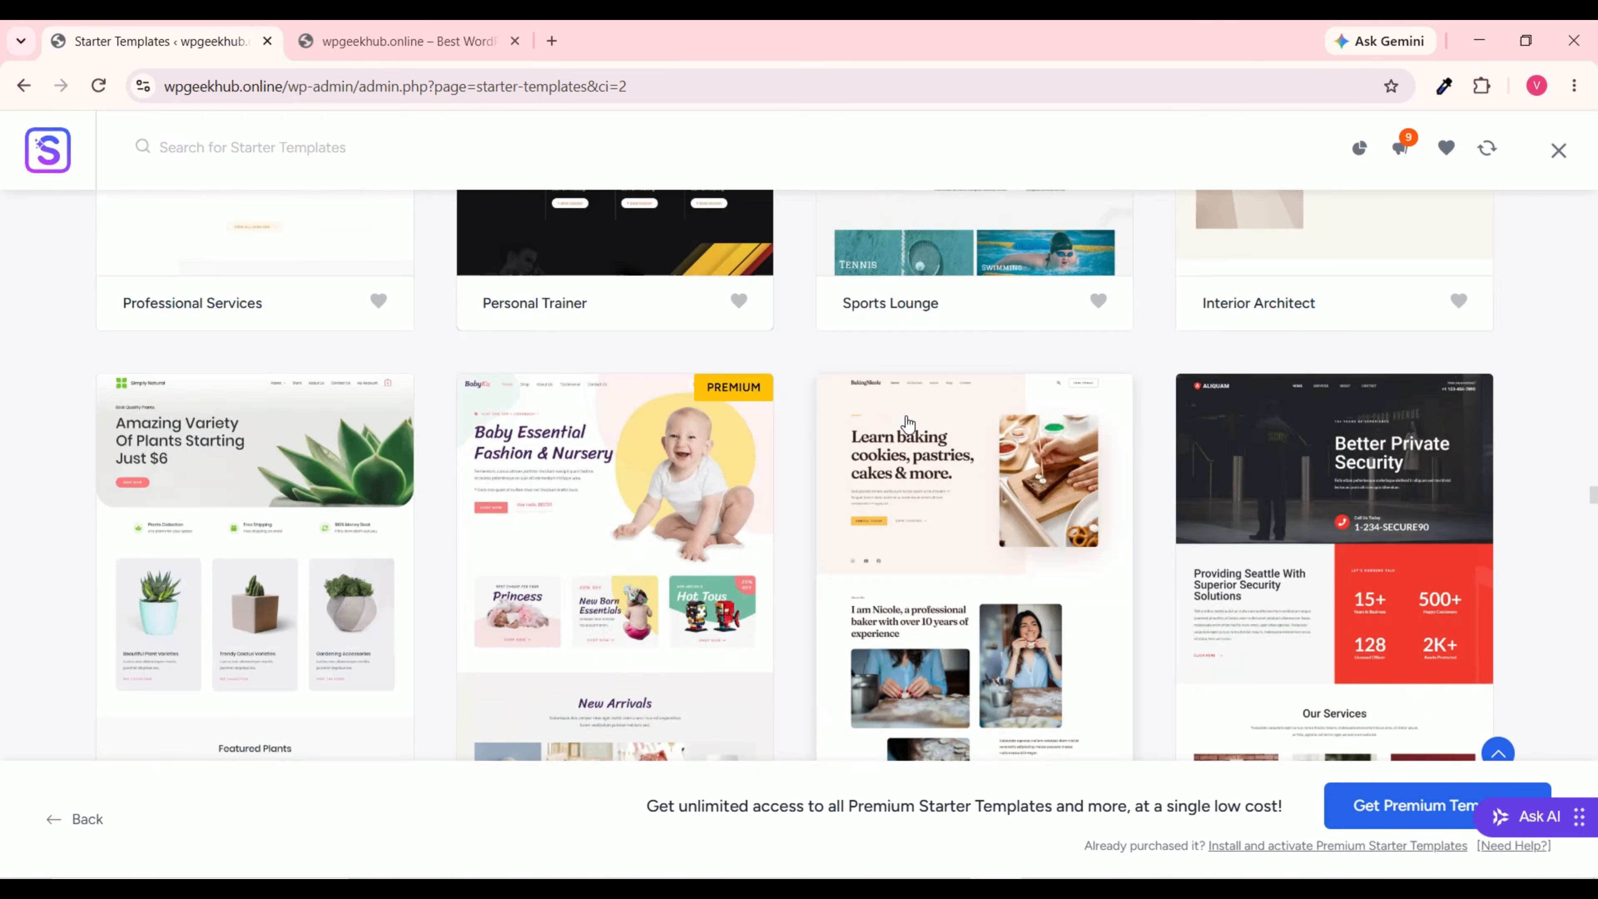
{"action": "scroll", "coordinate": [908, 423], "scroll_direction": "up", "scroll_amount": 20}
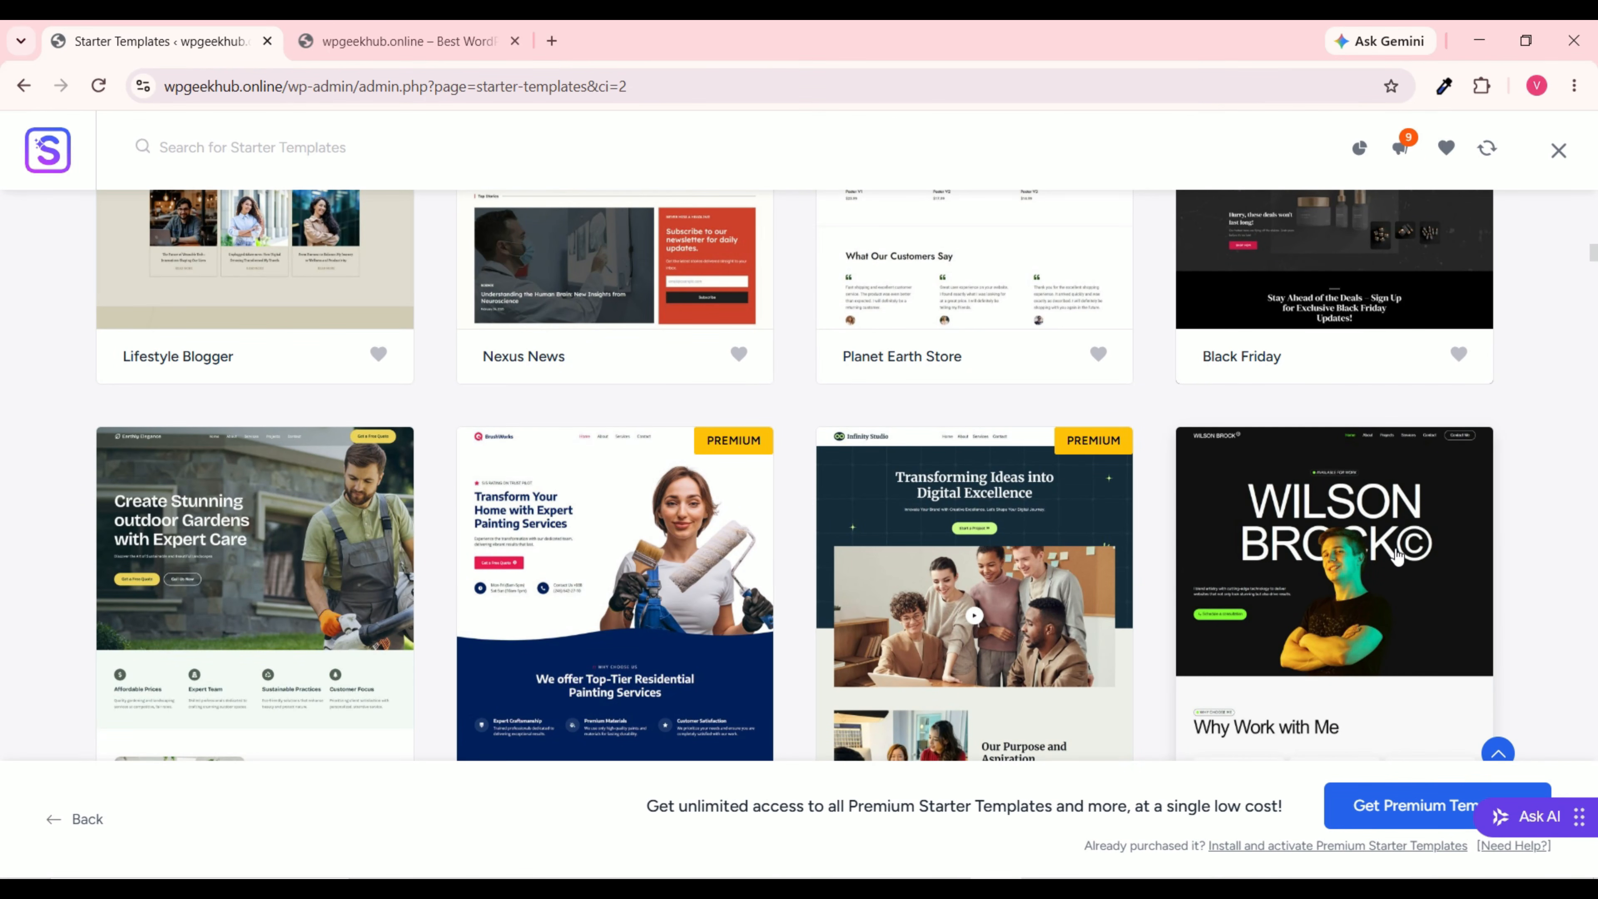
Step: Open the Wilson Brock template, trial several font pairs, and settle on Helvetica & Figtree
{"action": "left_click", "coordinate": [1336, 581]}
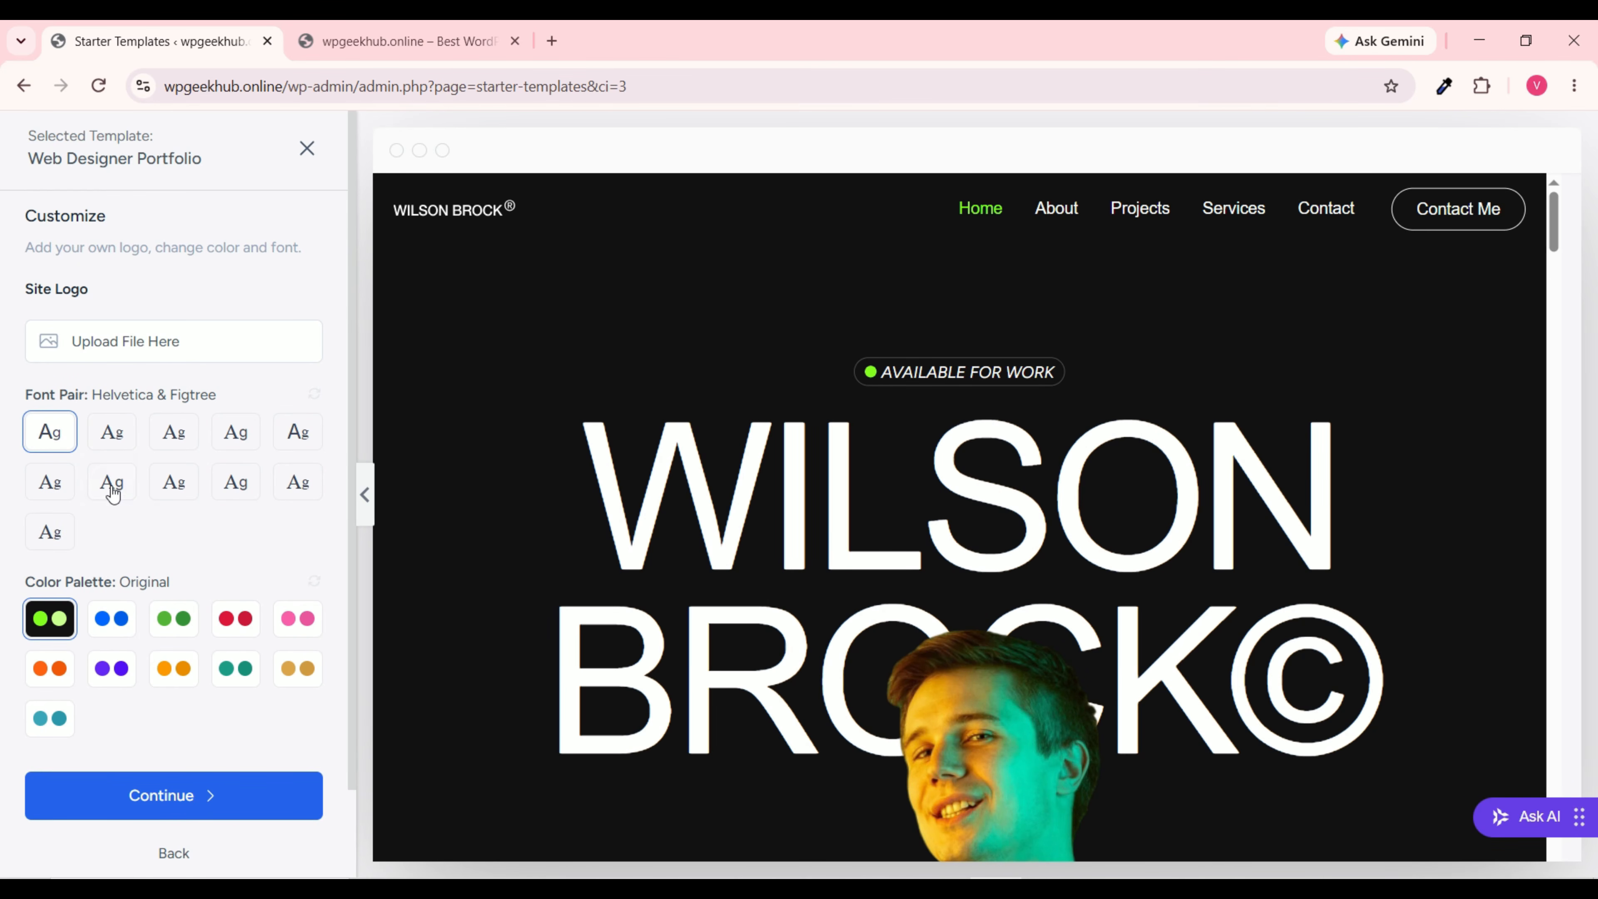
{"action": "left_click", "coordinate": [174, 489]}
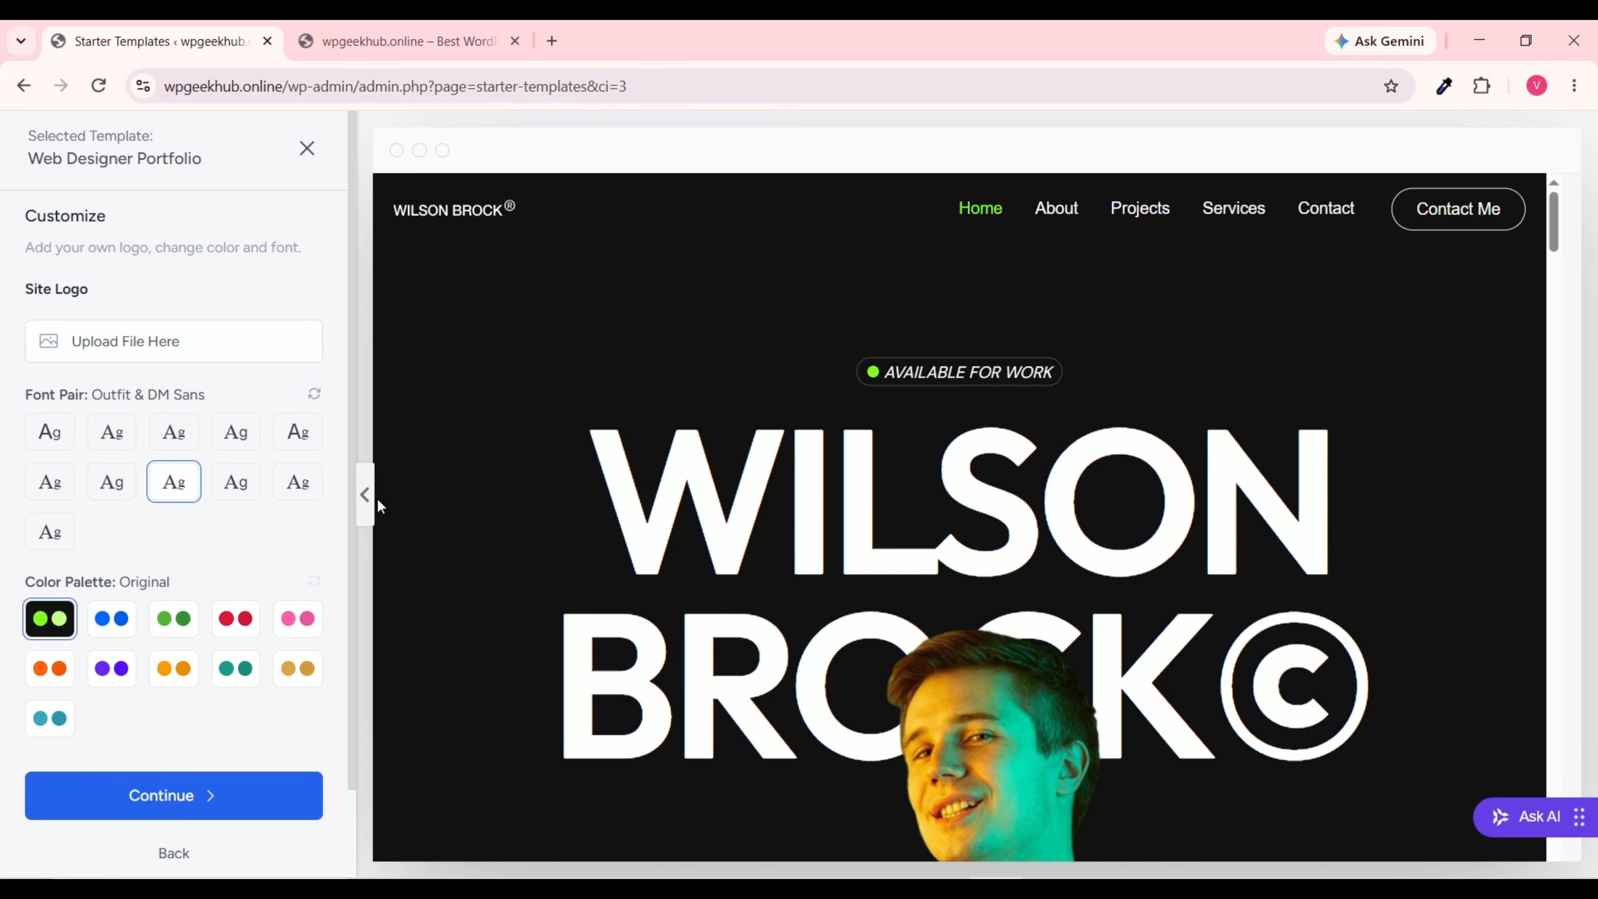
{"action": "left_click", "coordinate": [242, 497]}
{"action": "left_click", "coordinate": [280, 494]}
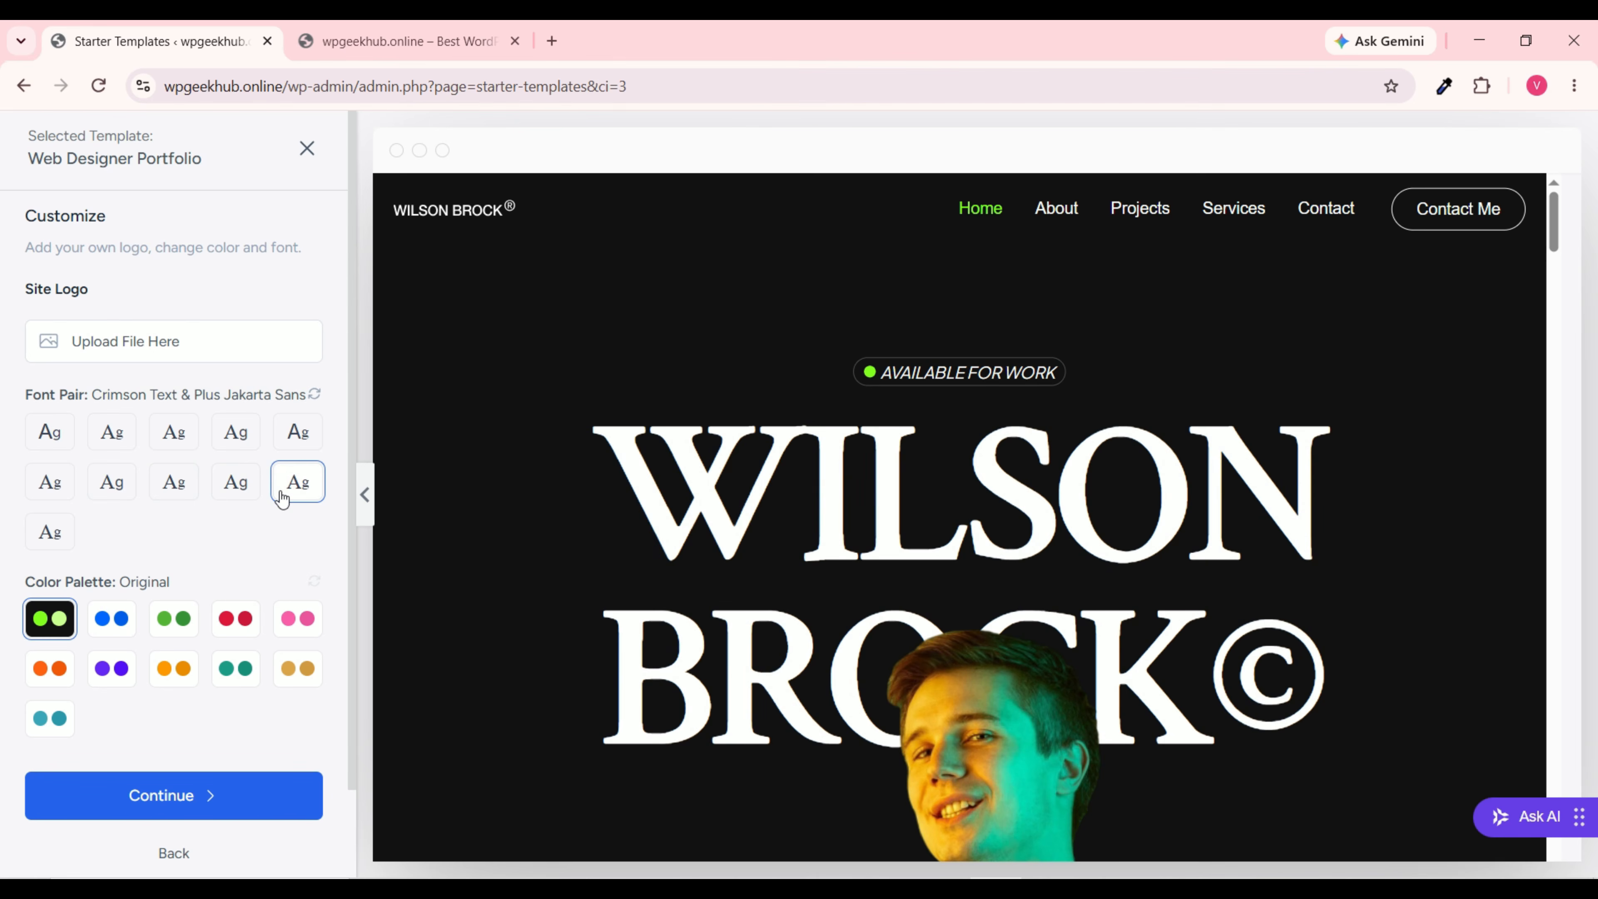
{"action": "left_click", "coordinate": [51, 534]}
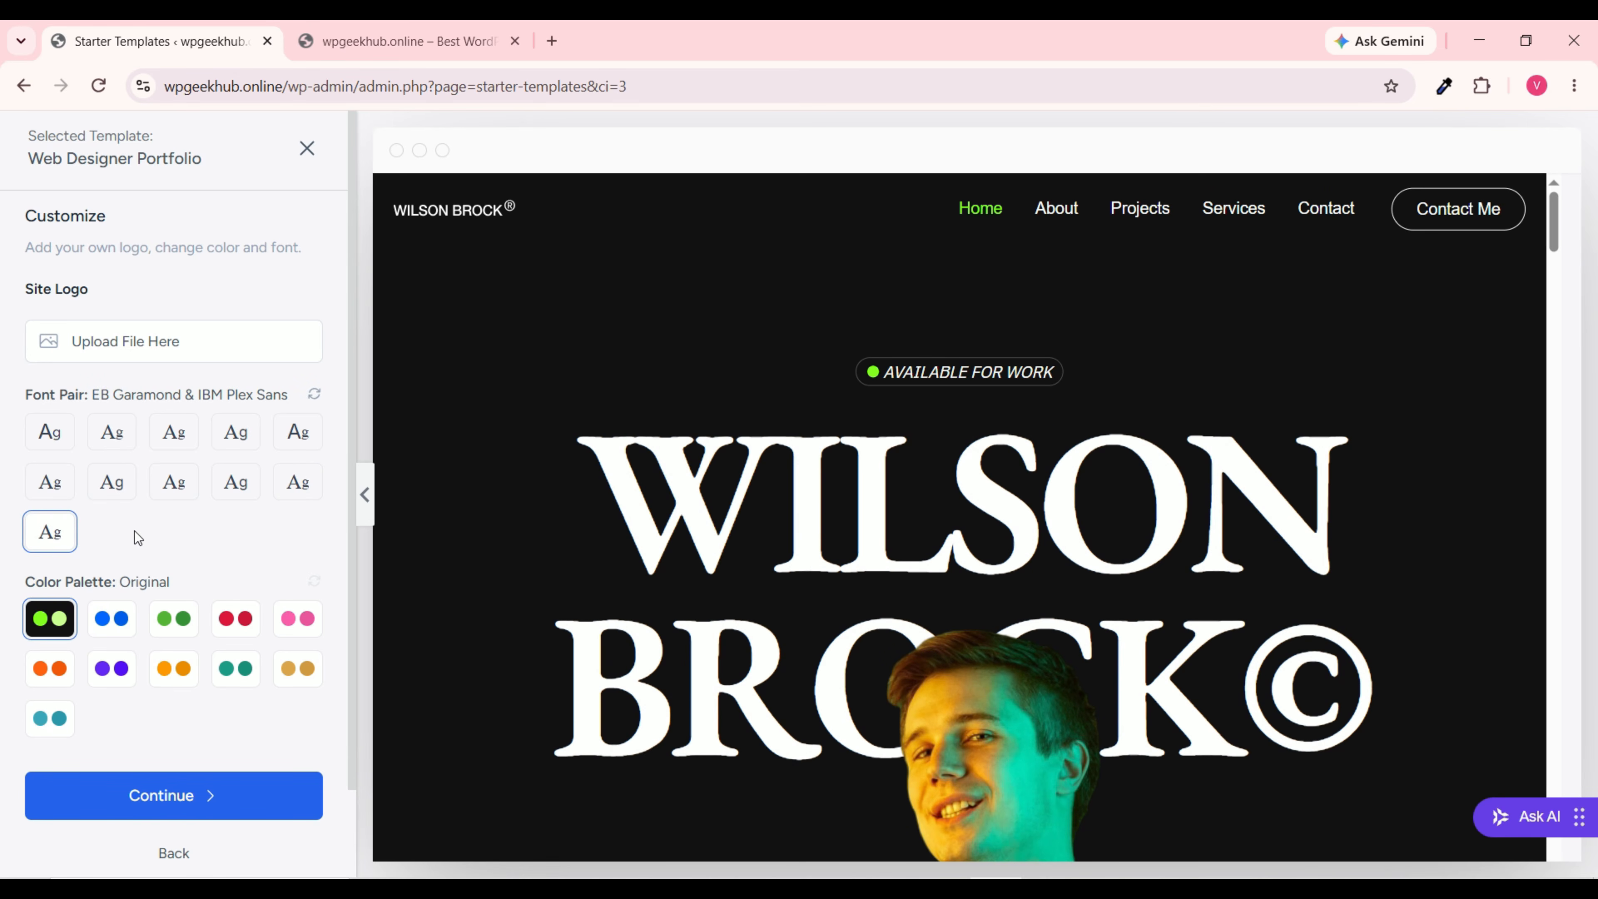
{"action": "left_click", "coordinate": [46, 440]}
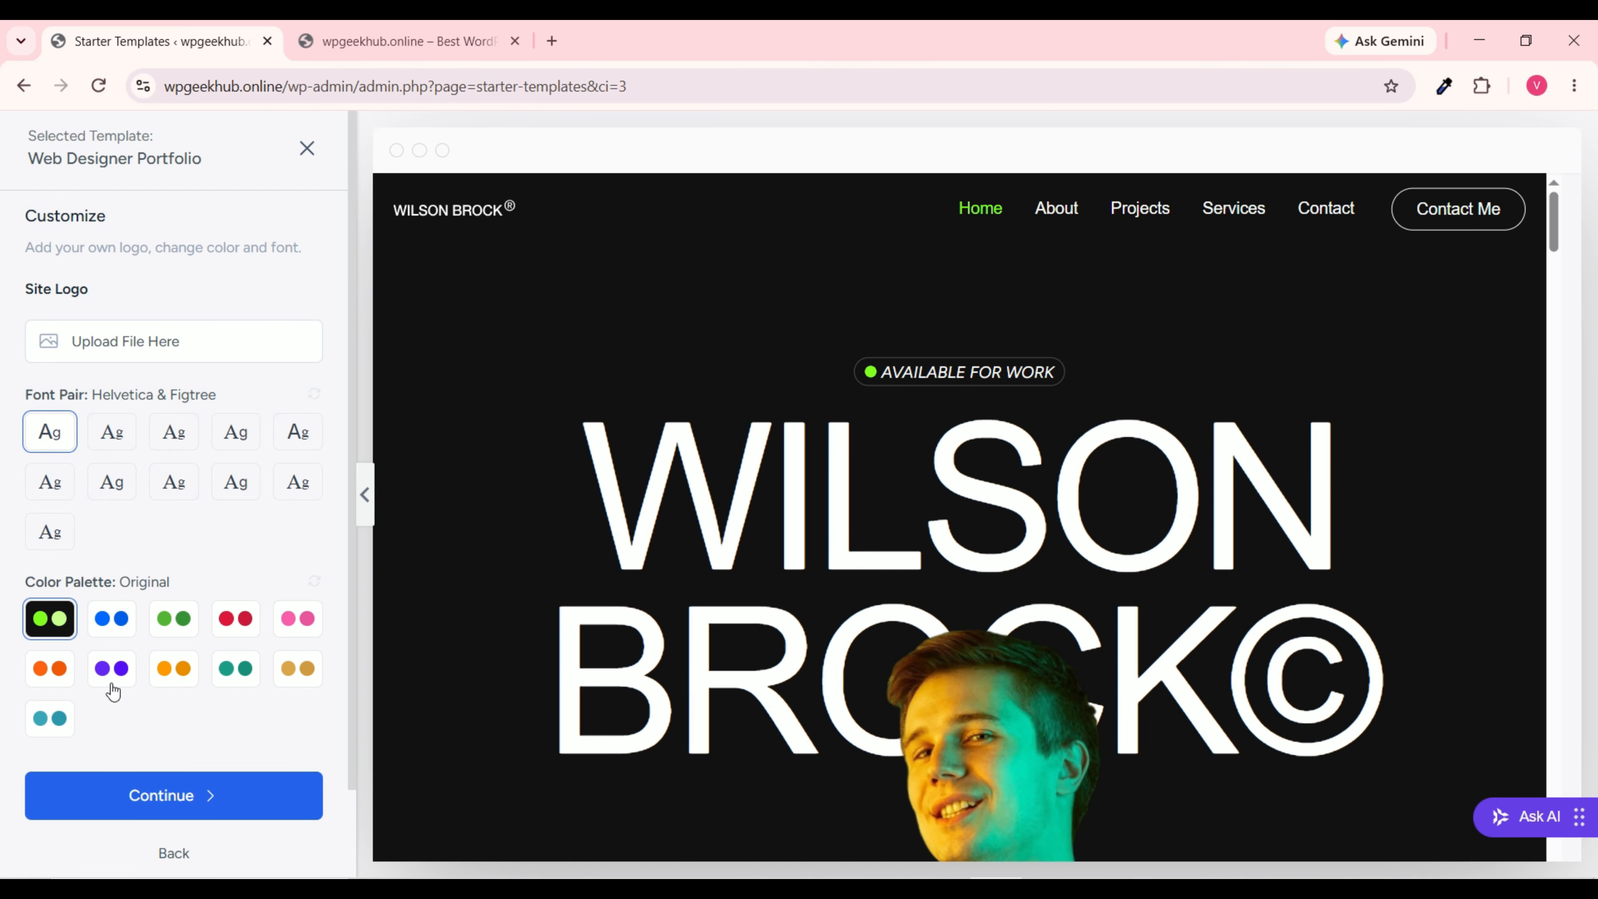
Step: Compare the orange Style 7 palette, keep the teal Style 10, and continue
{"action": "scroll", "coordinate": [746, 623], "scroll_direction": "down", "scroll_amount": 10}
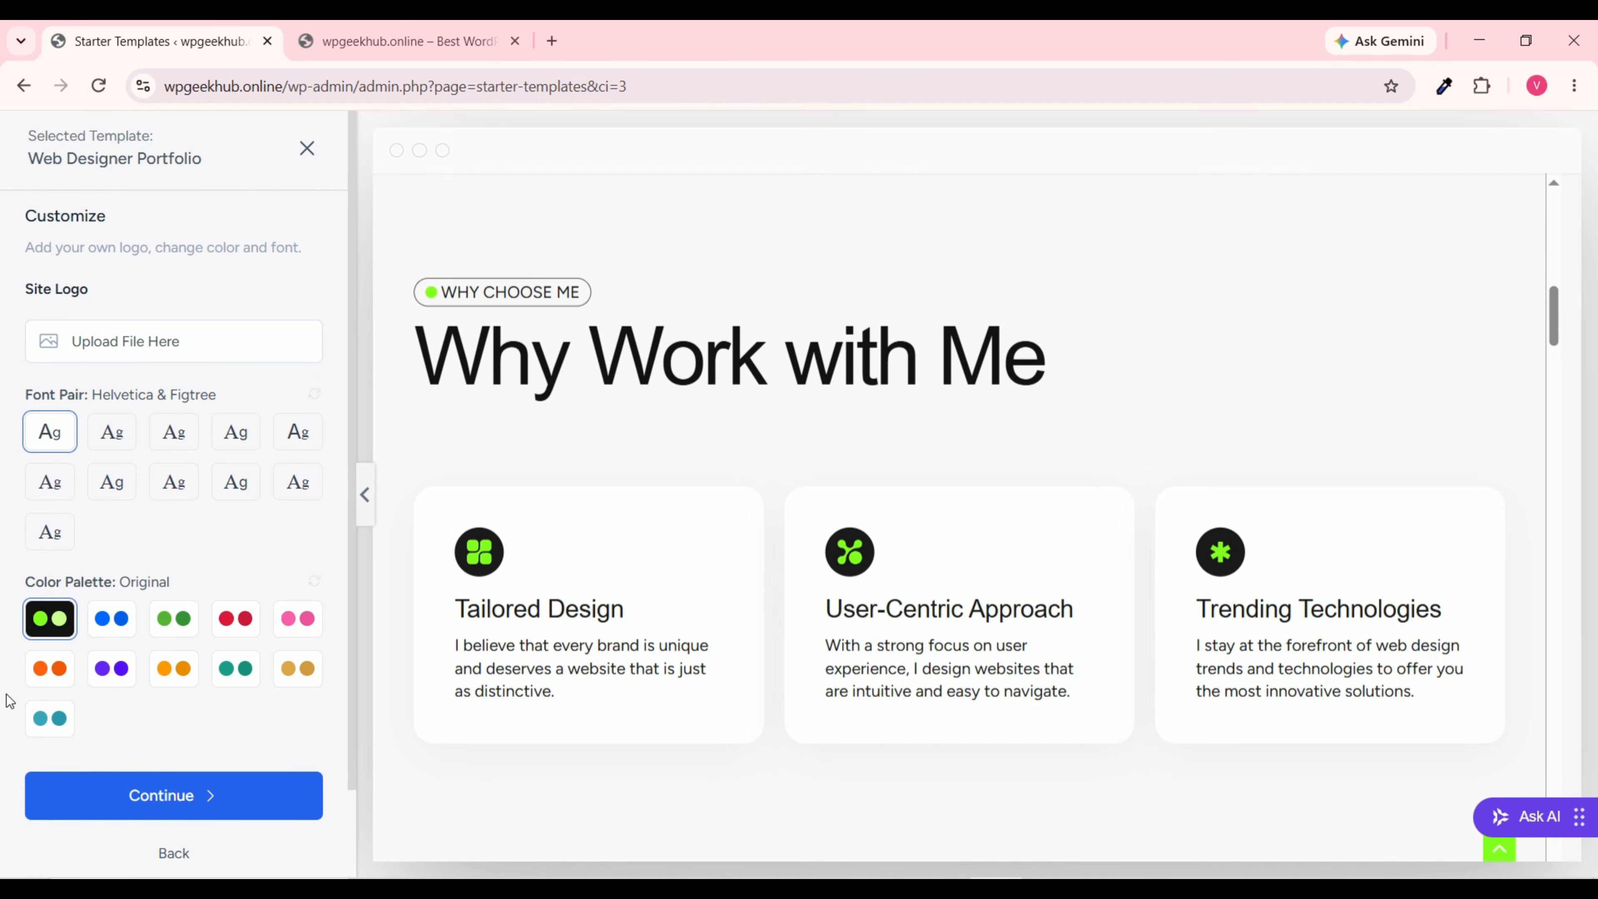
{"action": "left_click", "coordinate": [49, 719]}
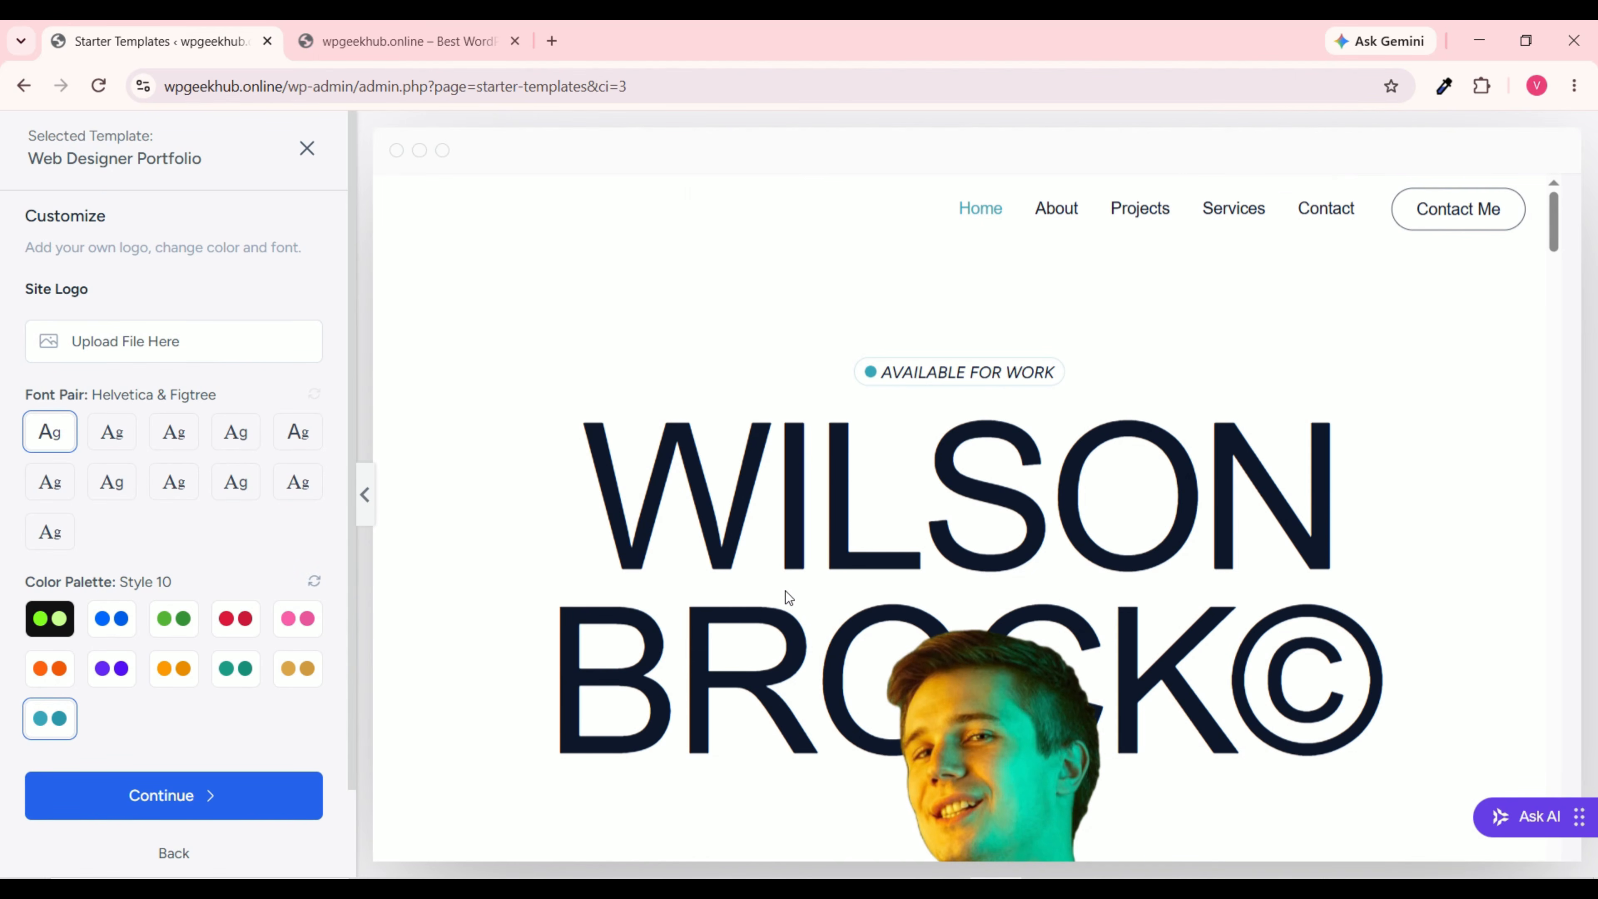
{"action": "scroll", "coordinate": [786, 591], "scroll_direction": "down", "scroll_amount": 5}
{"action": "left_click", "coordinate": [173, 668]}
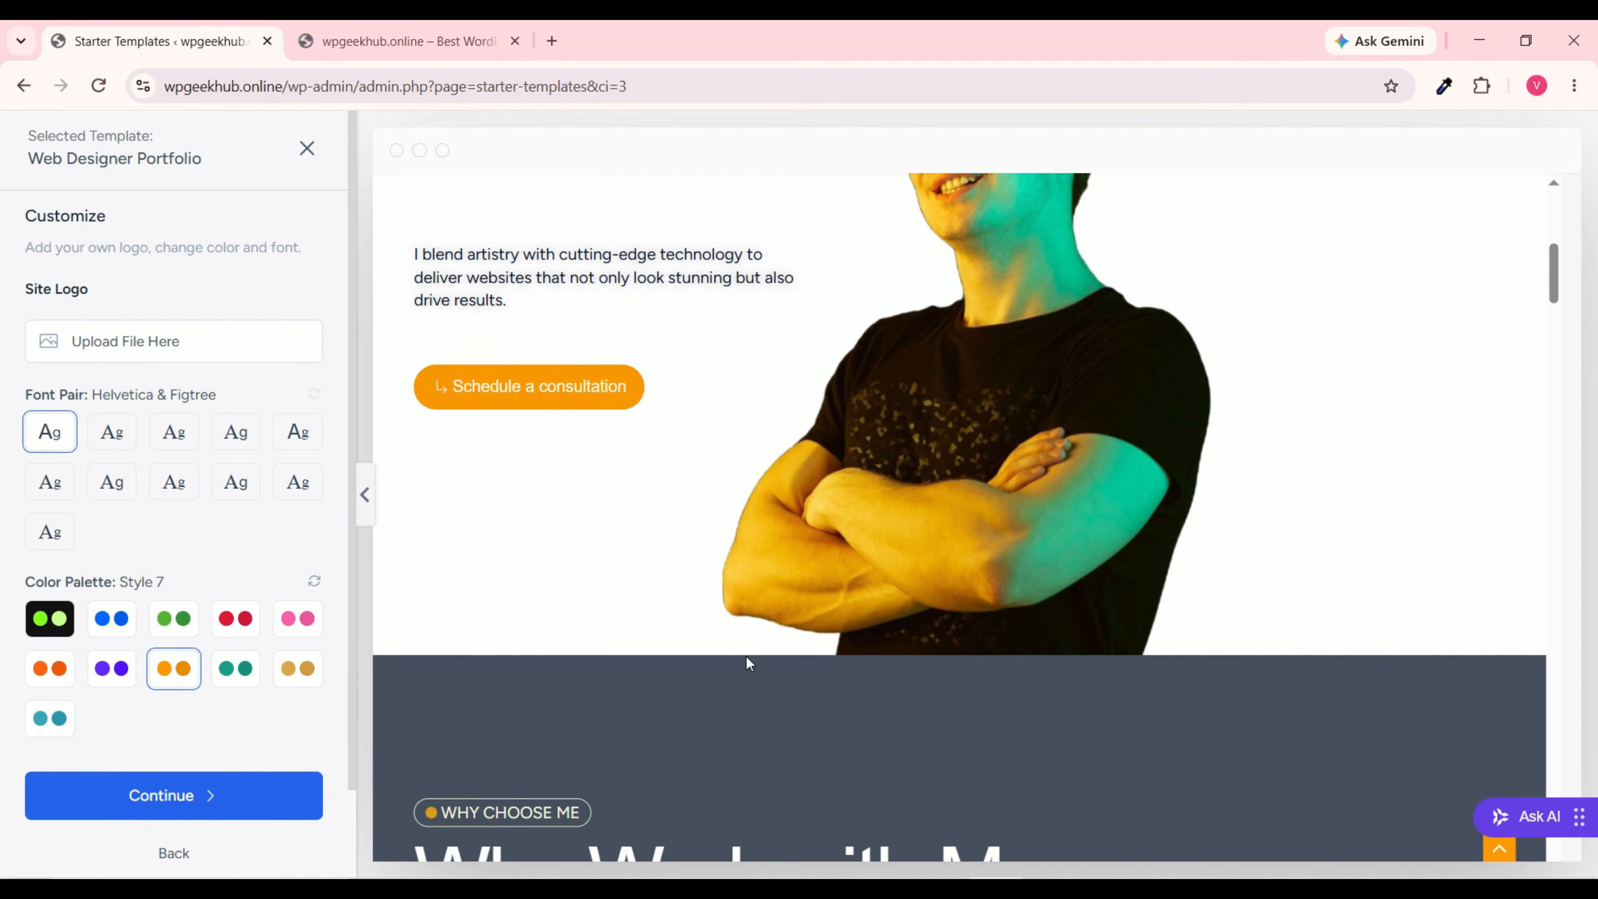
{"action": "scroll", "coordinate": [904, 648], "scroll_direction": "up", "scroll_amount": 5}
{"action": "scroll", "coordinate": [904, 647], "scroll_direction": "down", "scroll_amount": 2}
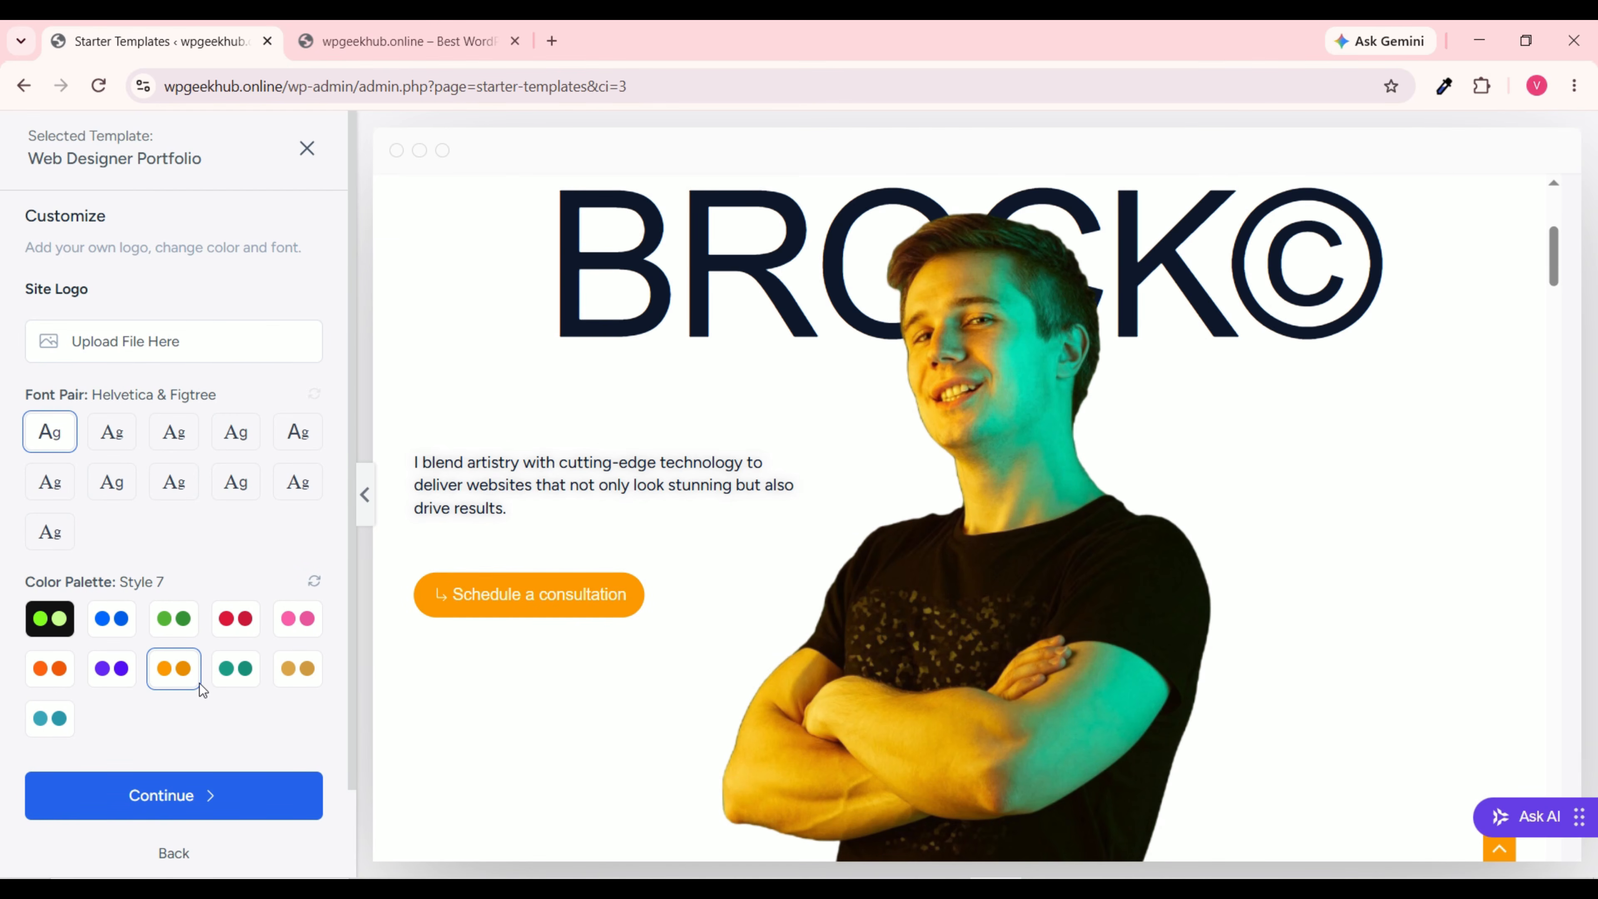
{"action": "left_click", "coordinate": [58, 723]}
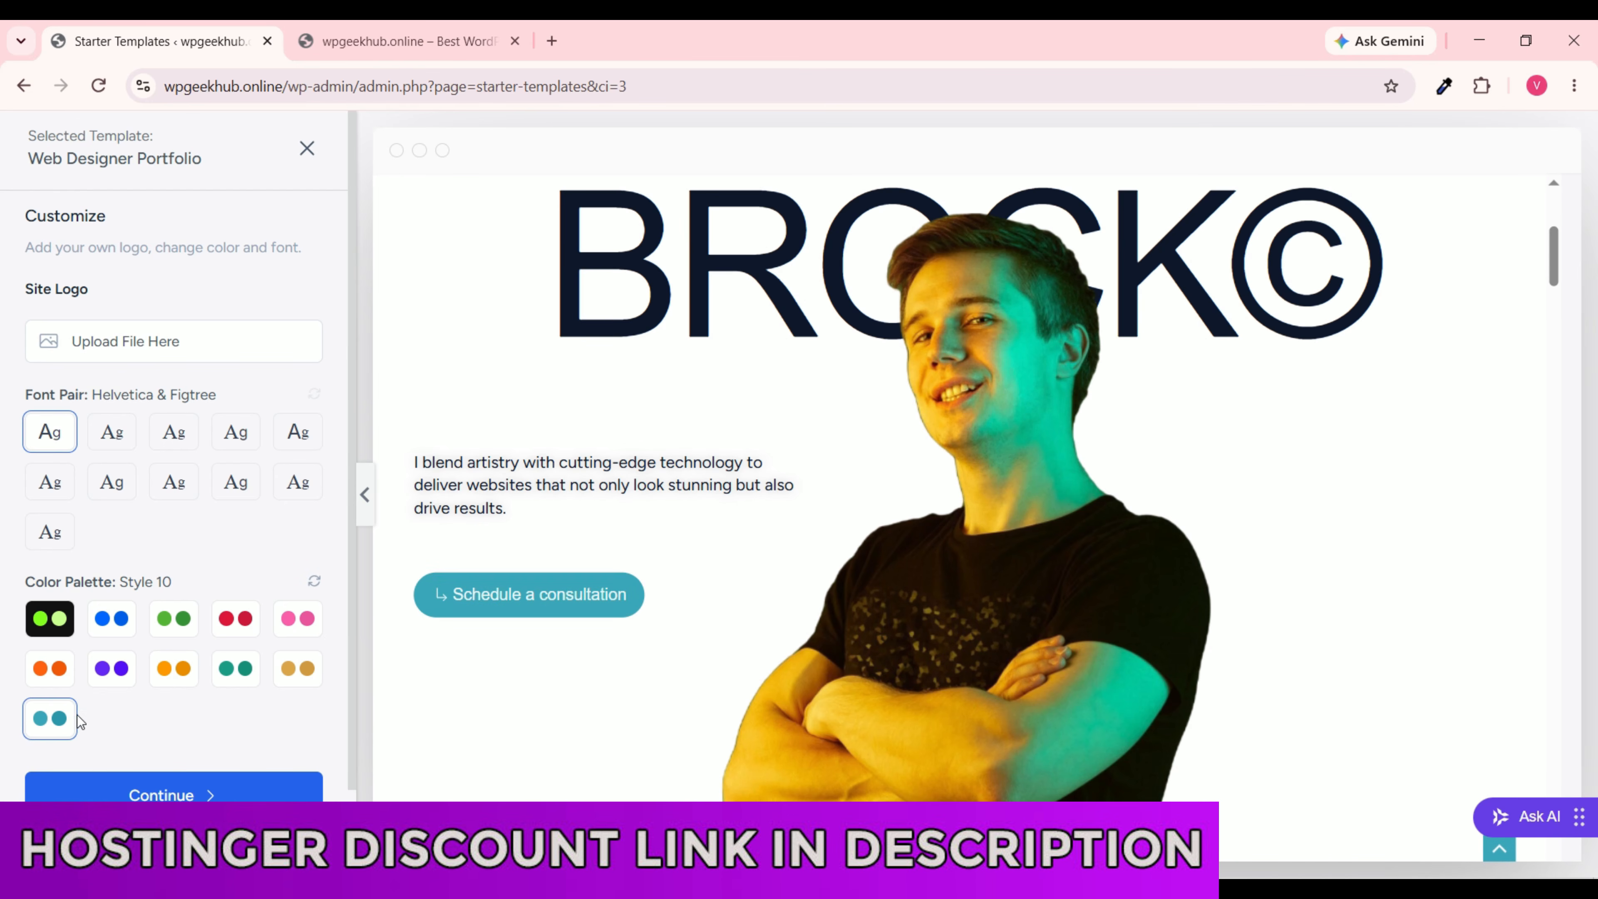
{"action": "left_click", "coordinate": [189, 795]}
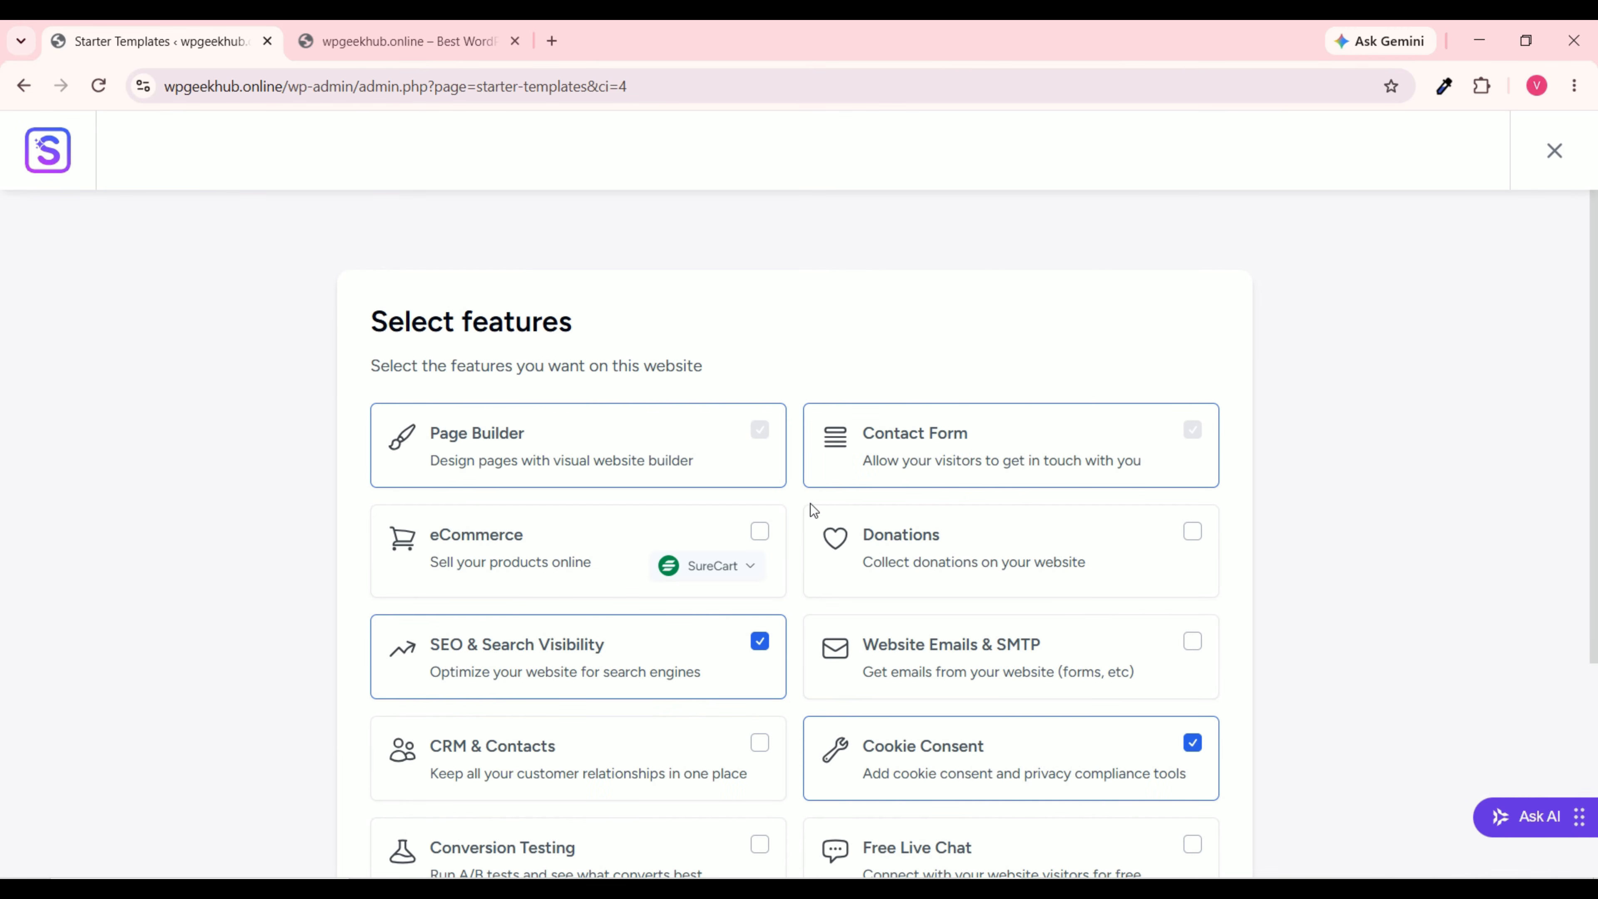
Step: Keep the default features and submit to build the Web Designer Portfolio site
{"action": "scroll", "coordinate": [796, 515], "scroll_direction": "down", "scroll_amount": 5}
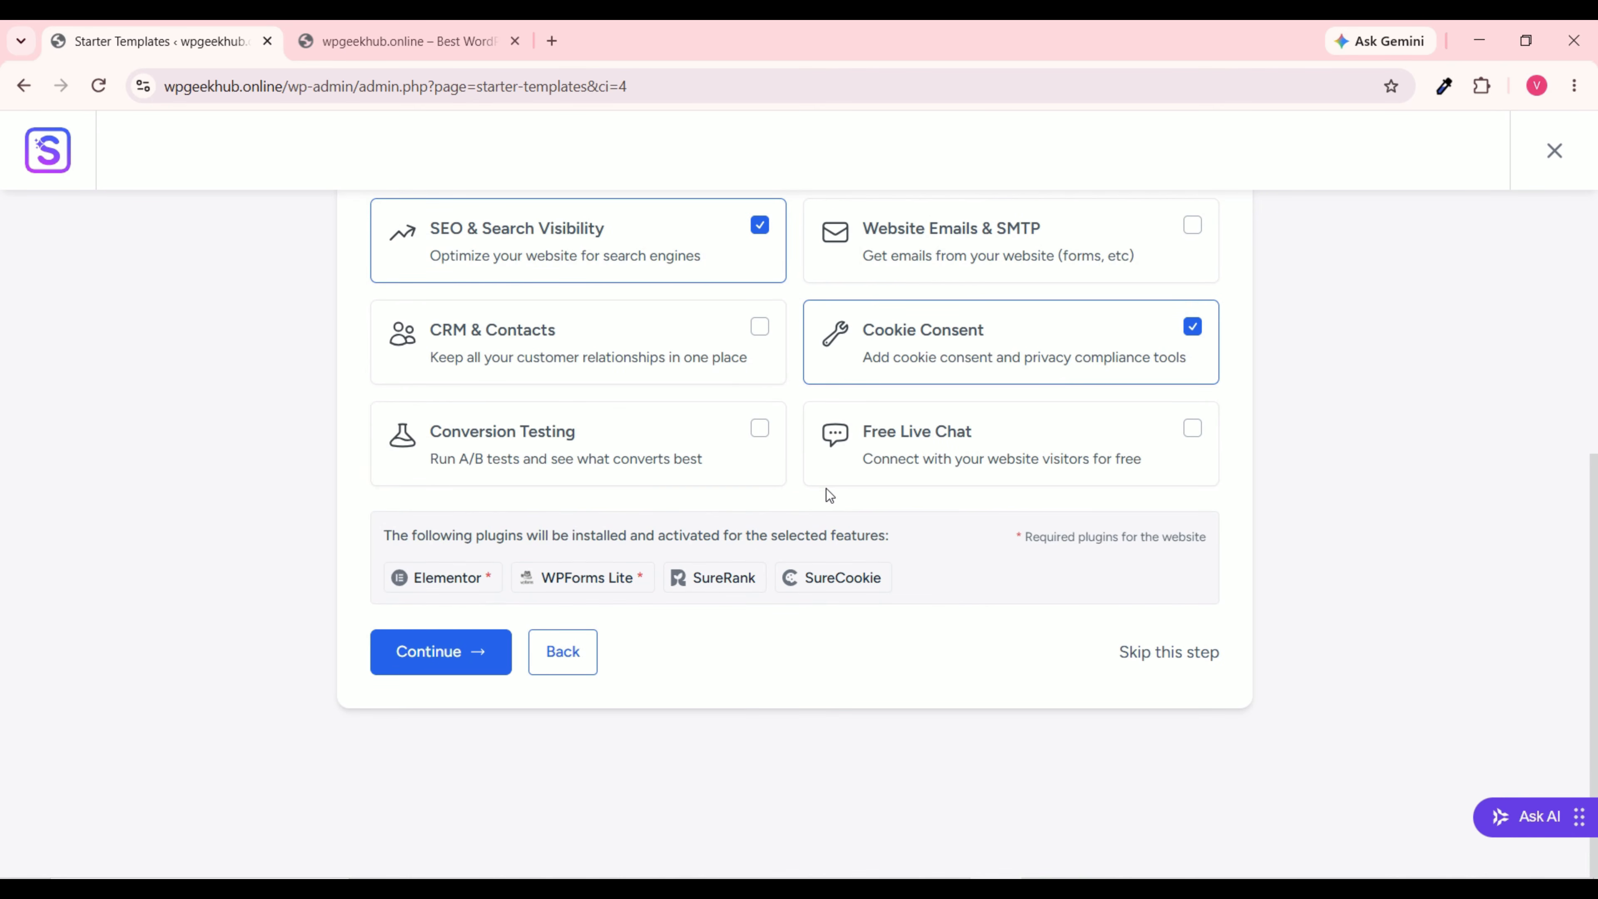
{"action": "left_click", "coordinate": [464, 653]}
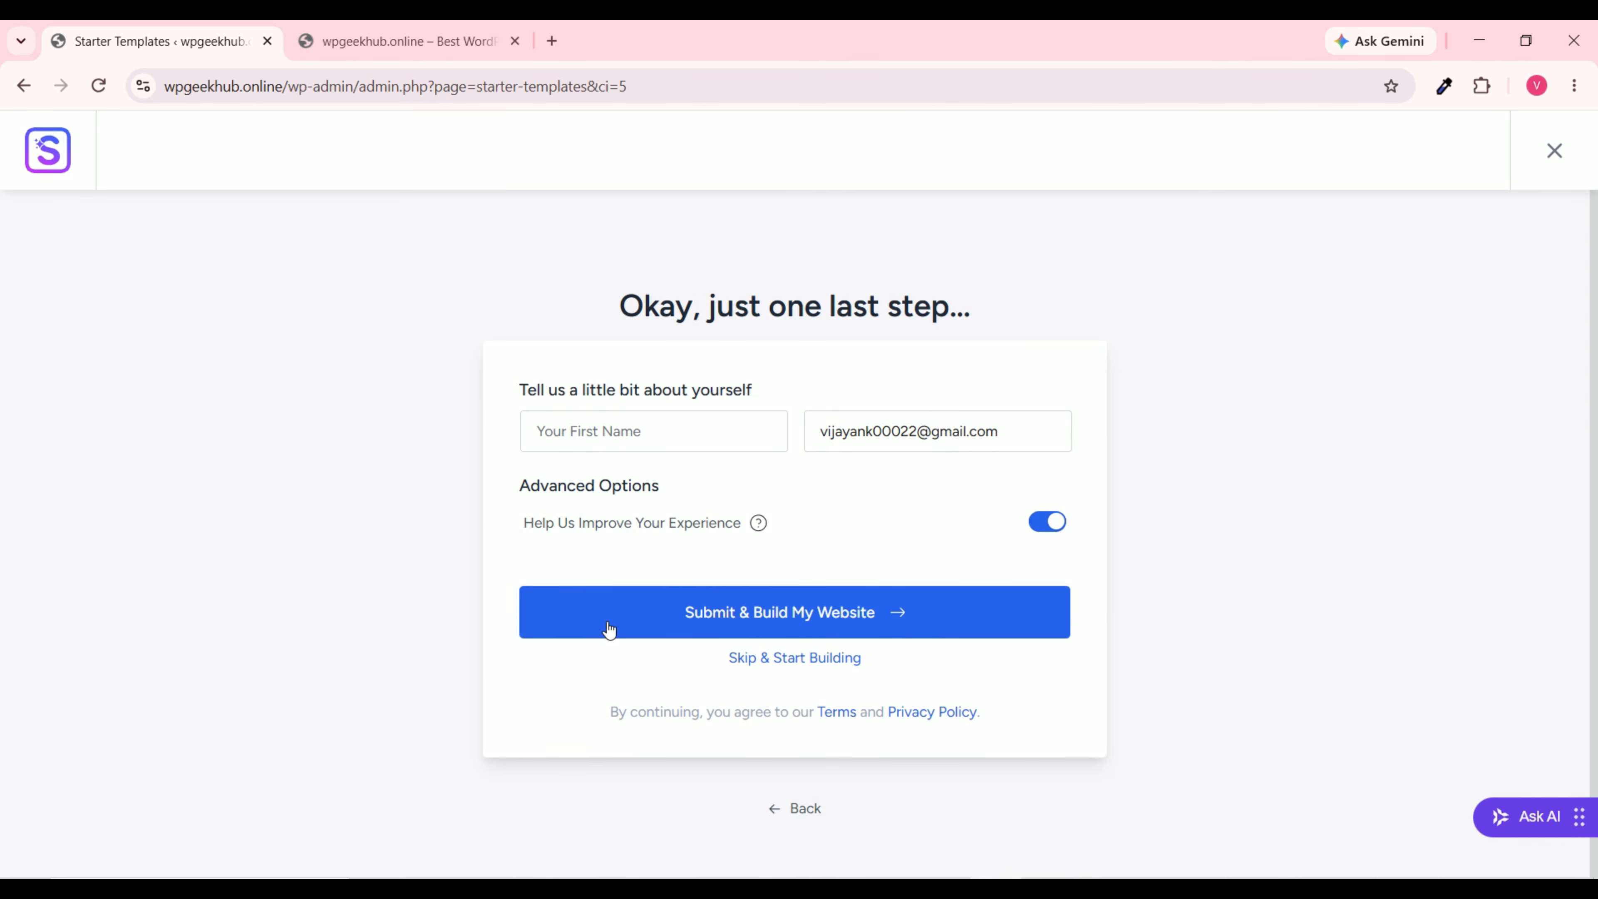
{"action": "left_click", "coordinate": [846, 620]}
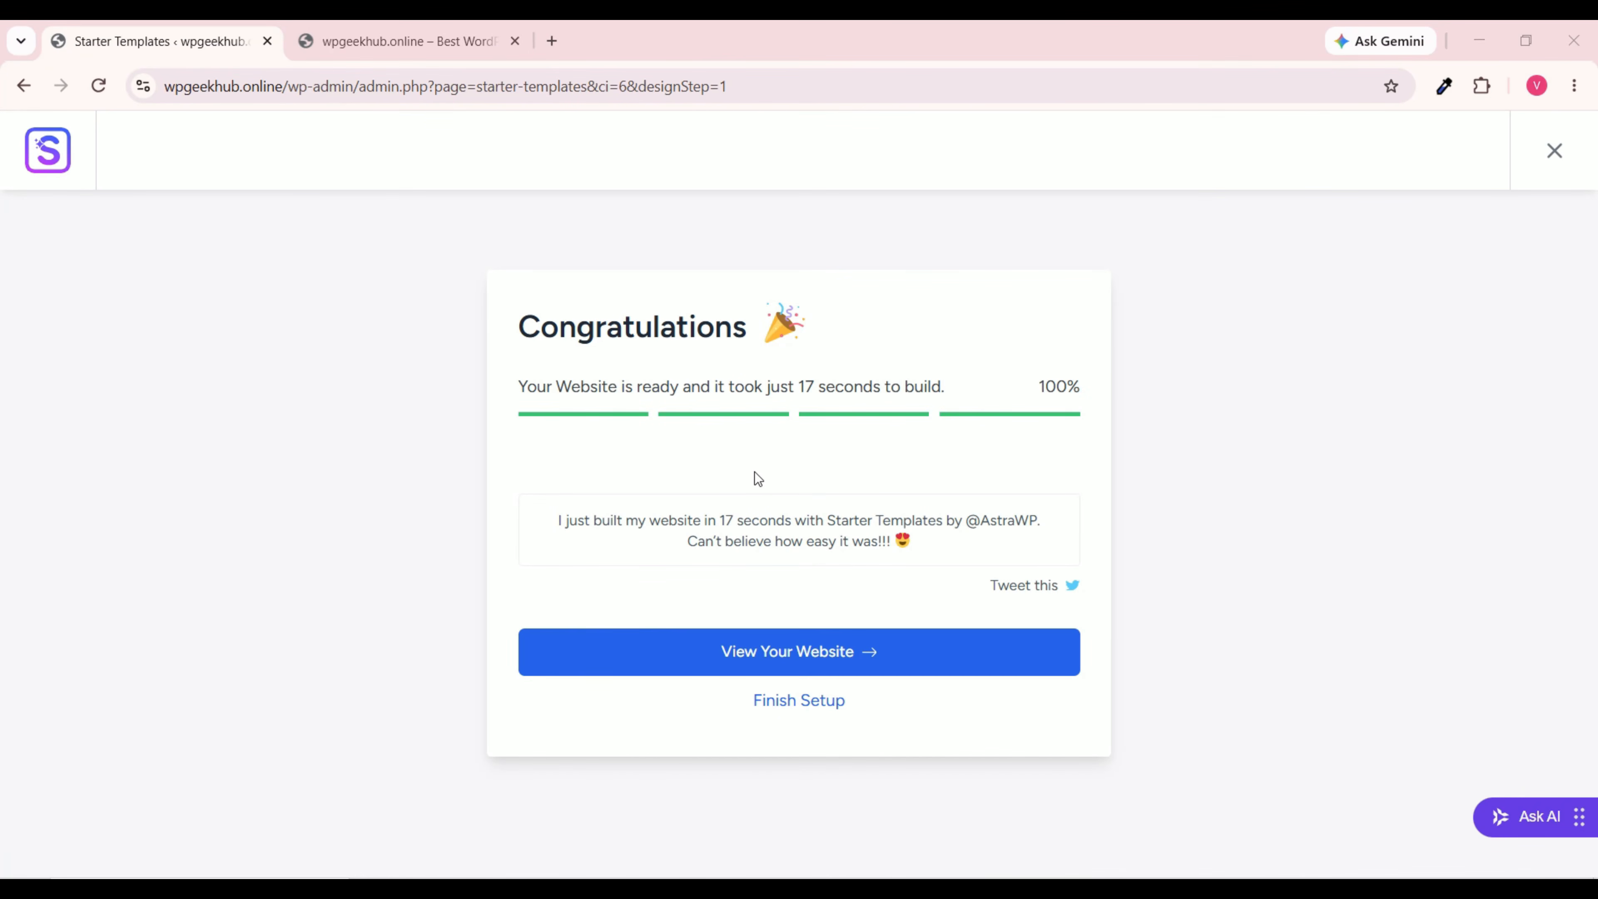
Step: View the built Wilson Brock homepage in a new tab and scroll through its sections
{"action": "left_click", "coordinate": [807, 658]}
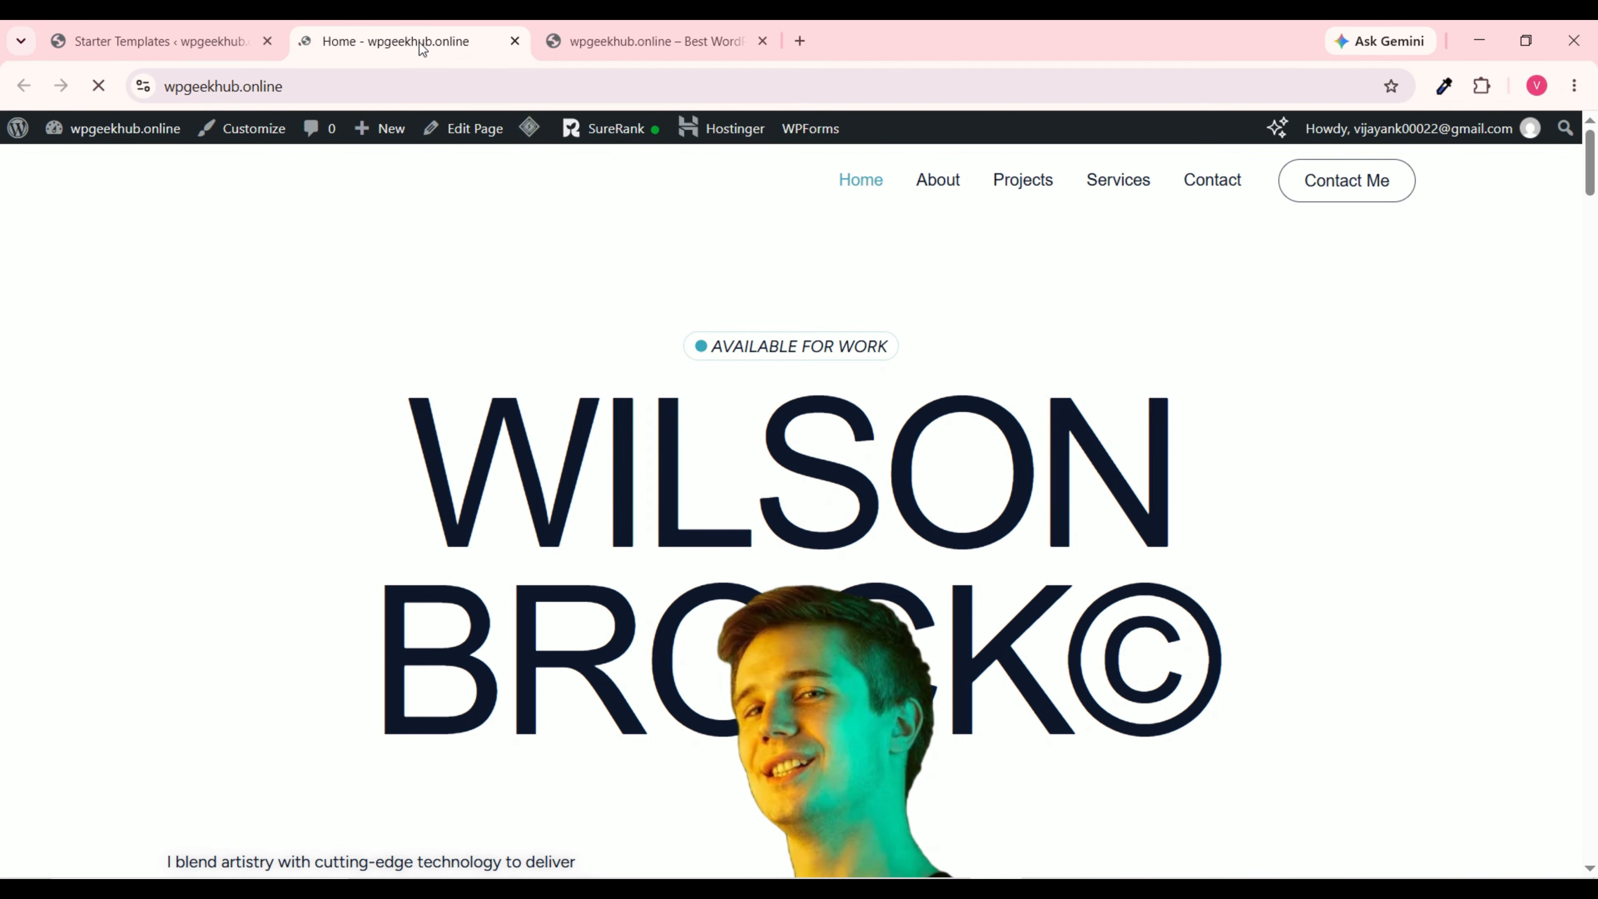
{"action": "scroll", "coordinate": [780, 454], "scroll_direction": "down", "scroll_amount": 10}
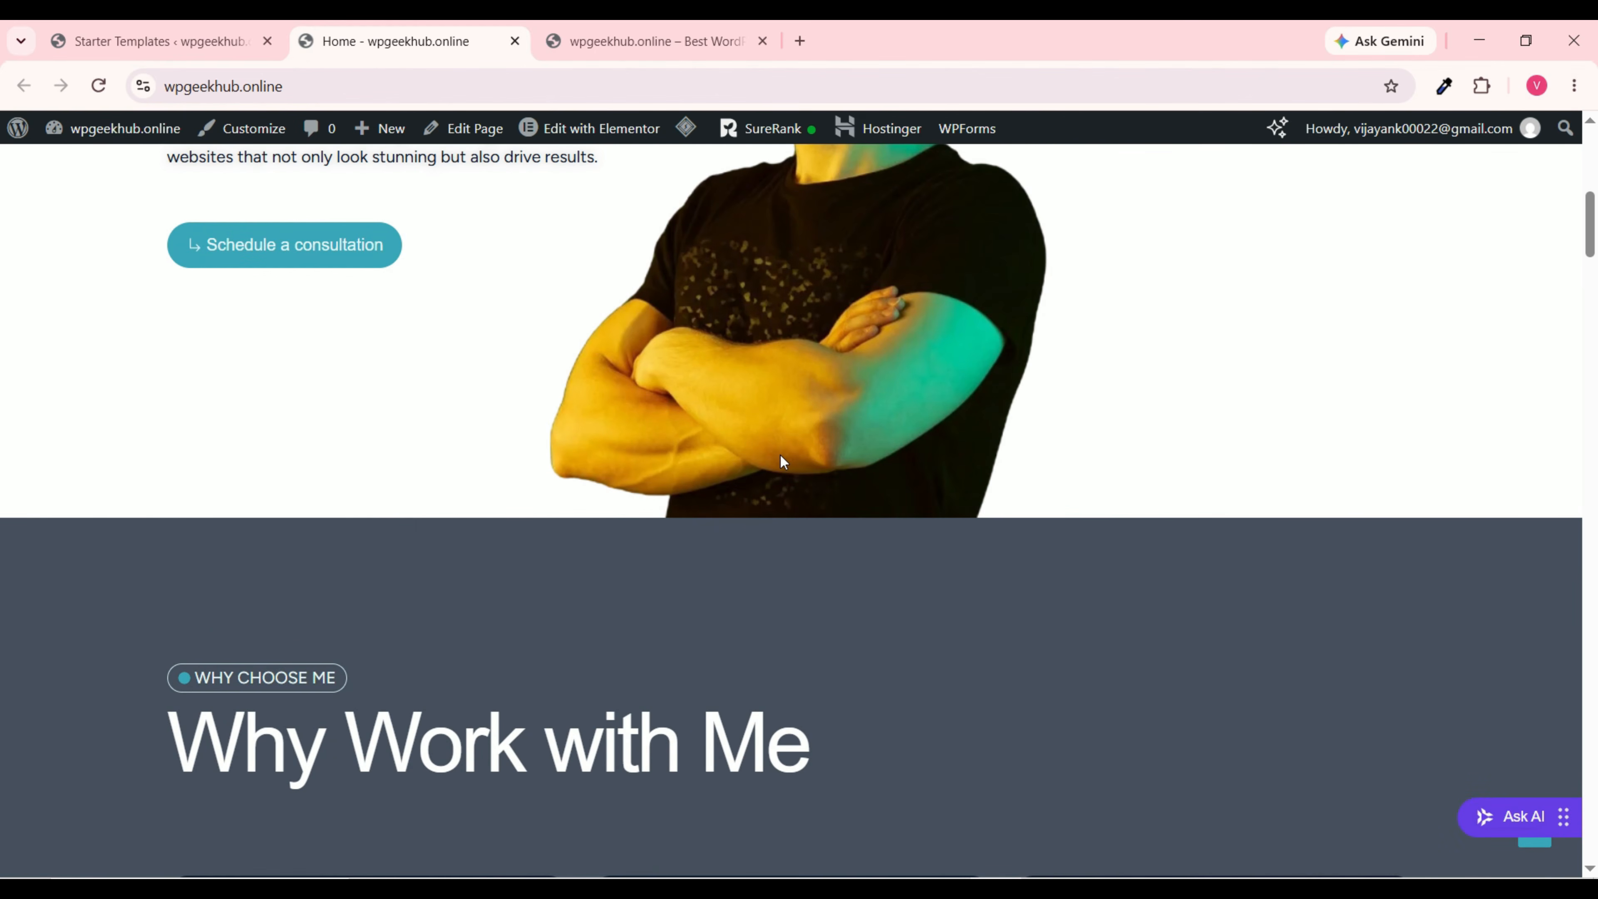
{"action": "scroll", "coordinate": [780, 455], "scroll_direction": "down", "scroll_amount": 5}
{"action": "scroll", "coordinate": [762, 453], "scroll_direction": "down", "scroll_amount": 11}
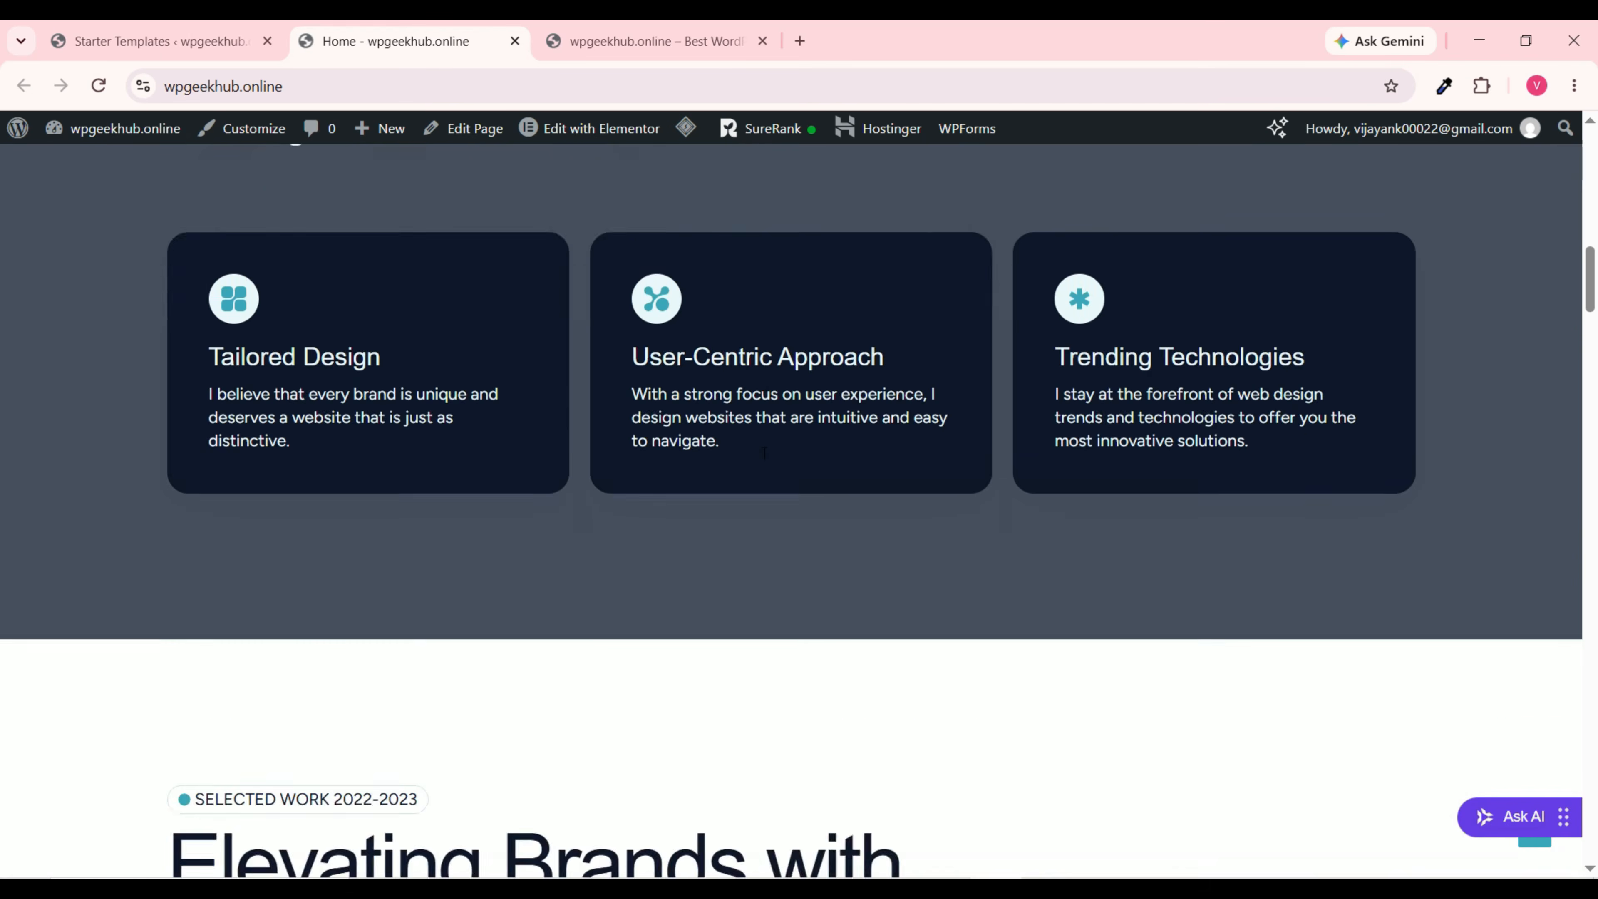
{"action": "scroll", "coordinate": [762, 453], "scroll_direction": "down", "scroll_amount": 20}
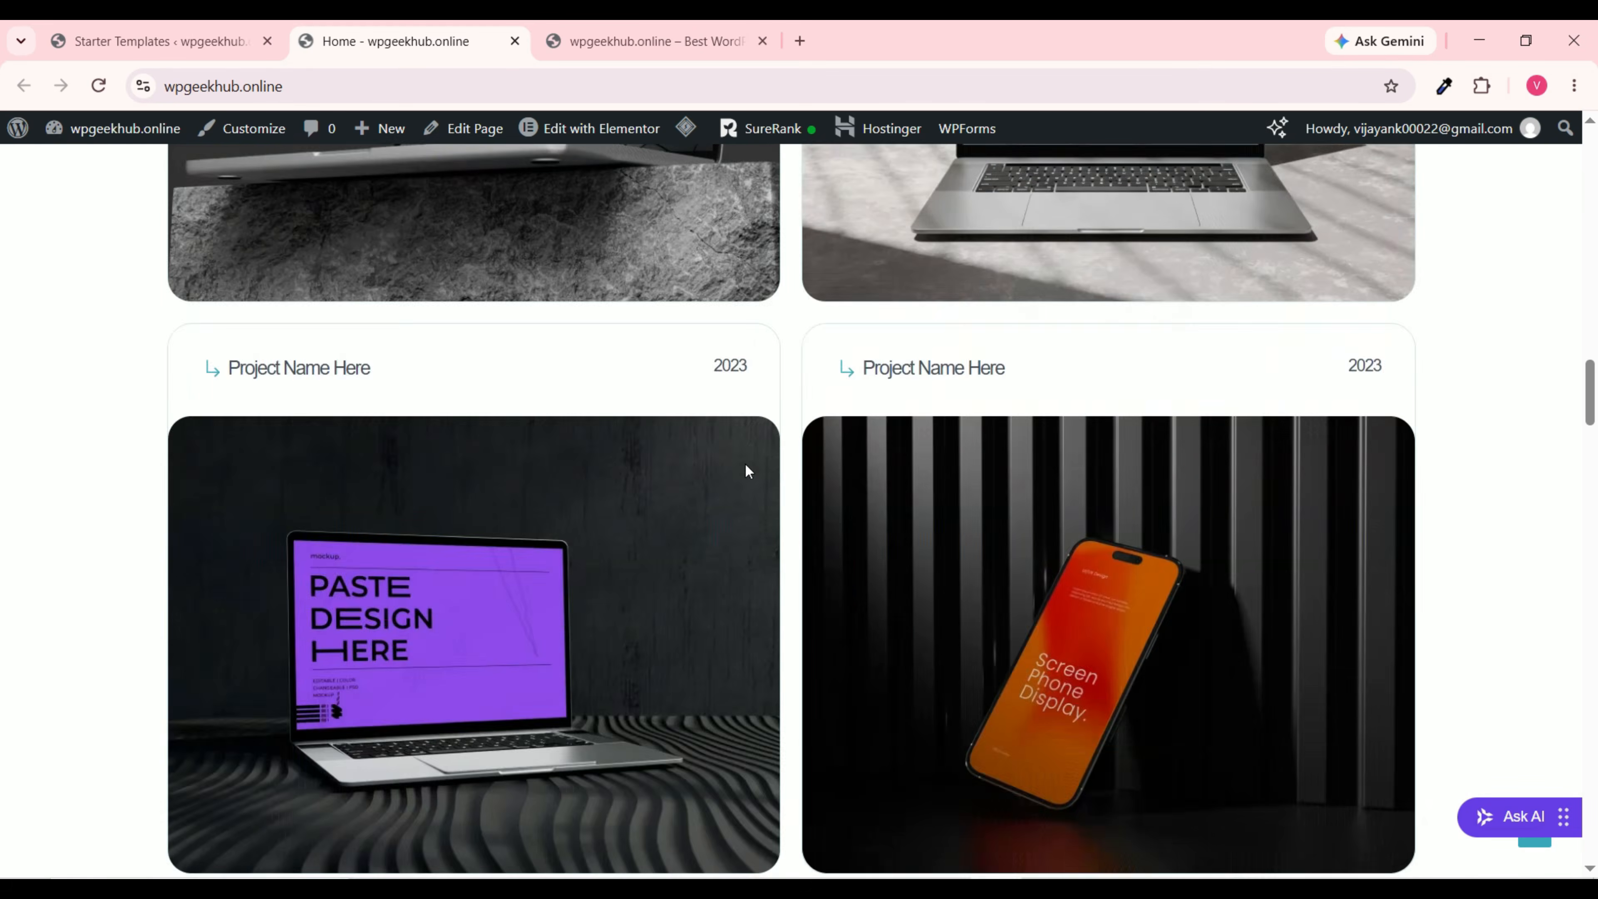
{"action": "scroll", "coordinate": [742, 460], "scroll_direction": "down", "scroll_amount": 20}
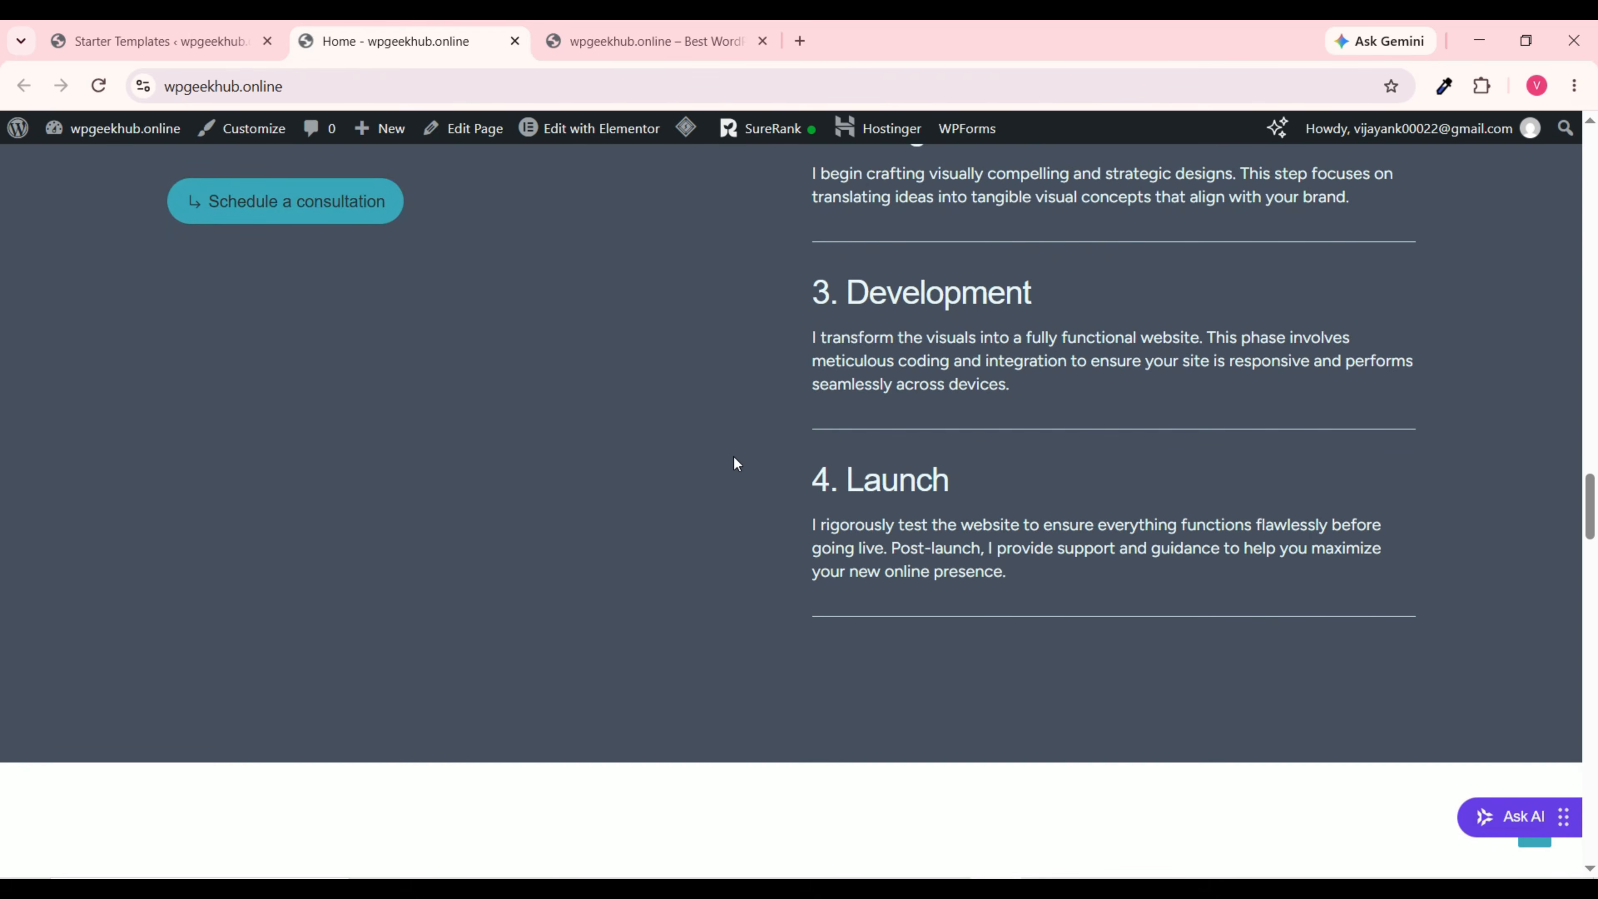
{"action": "scroll", "coordinate": [734, 457], "scroll_direction": "down", "scroll_amount": 10}
{"action": "scroll", "coordinate": [1517, 687], "scroll_direction": "up", "scroll_amount": 20}
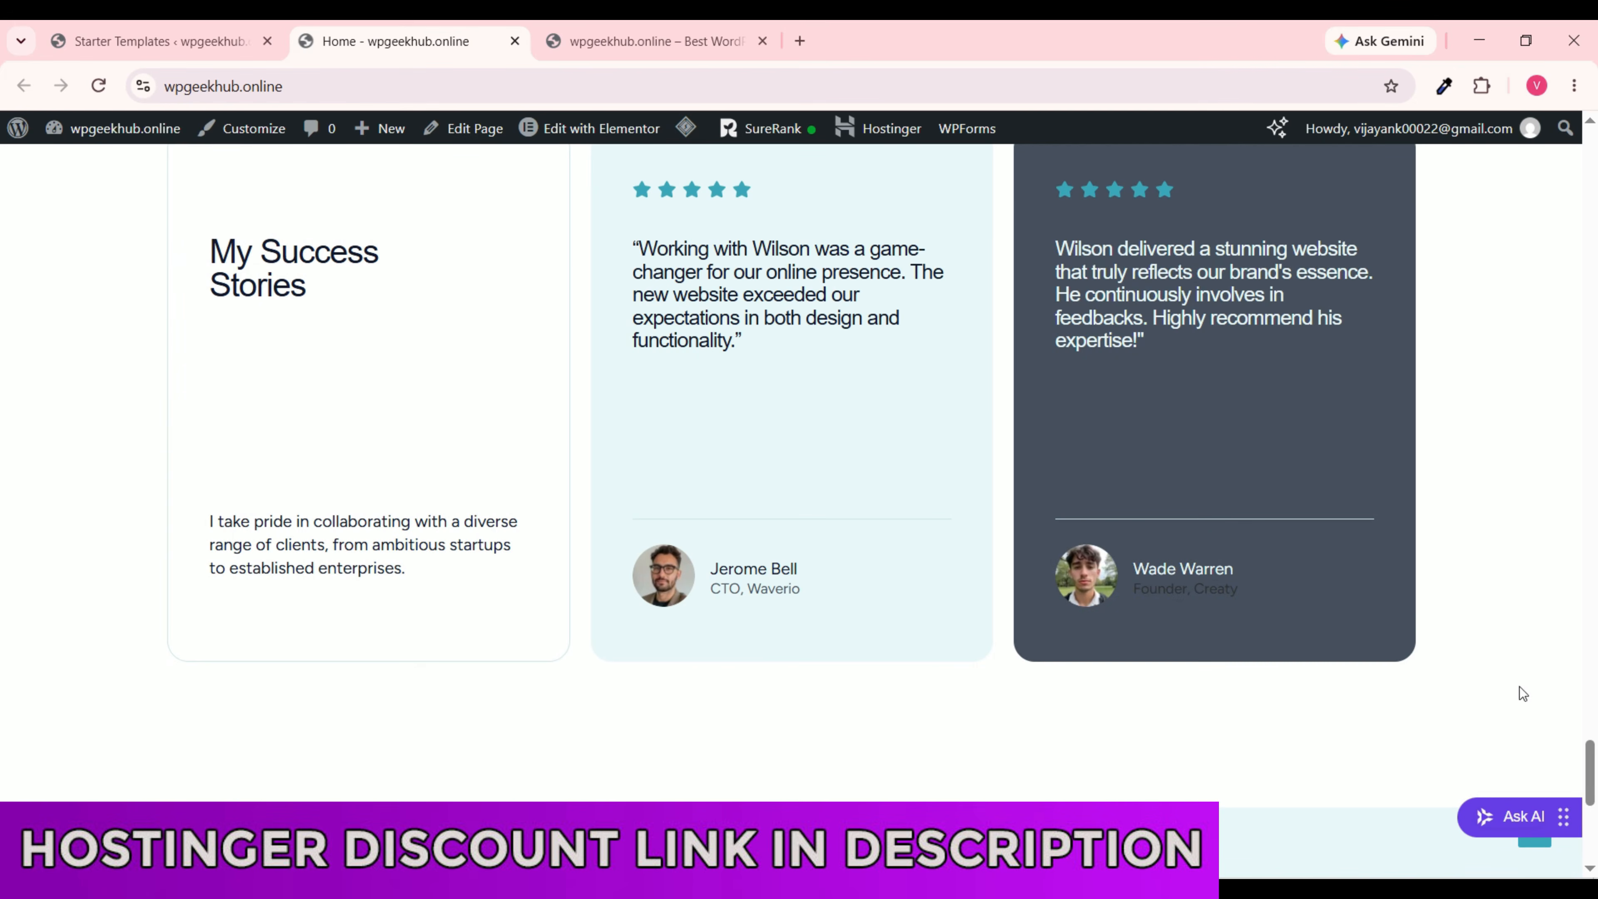
{"action": "scroll", "coordinate": [1516, 831], "scroll_direction": "up", "scroll_amount": 20}
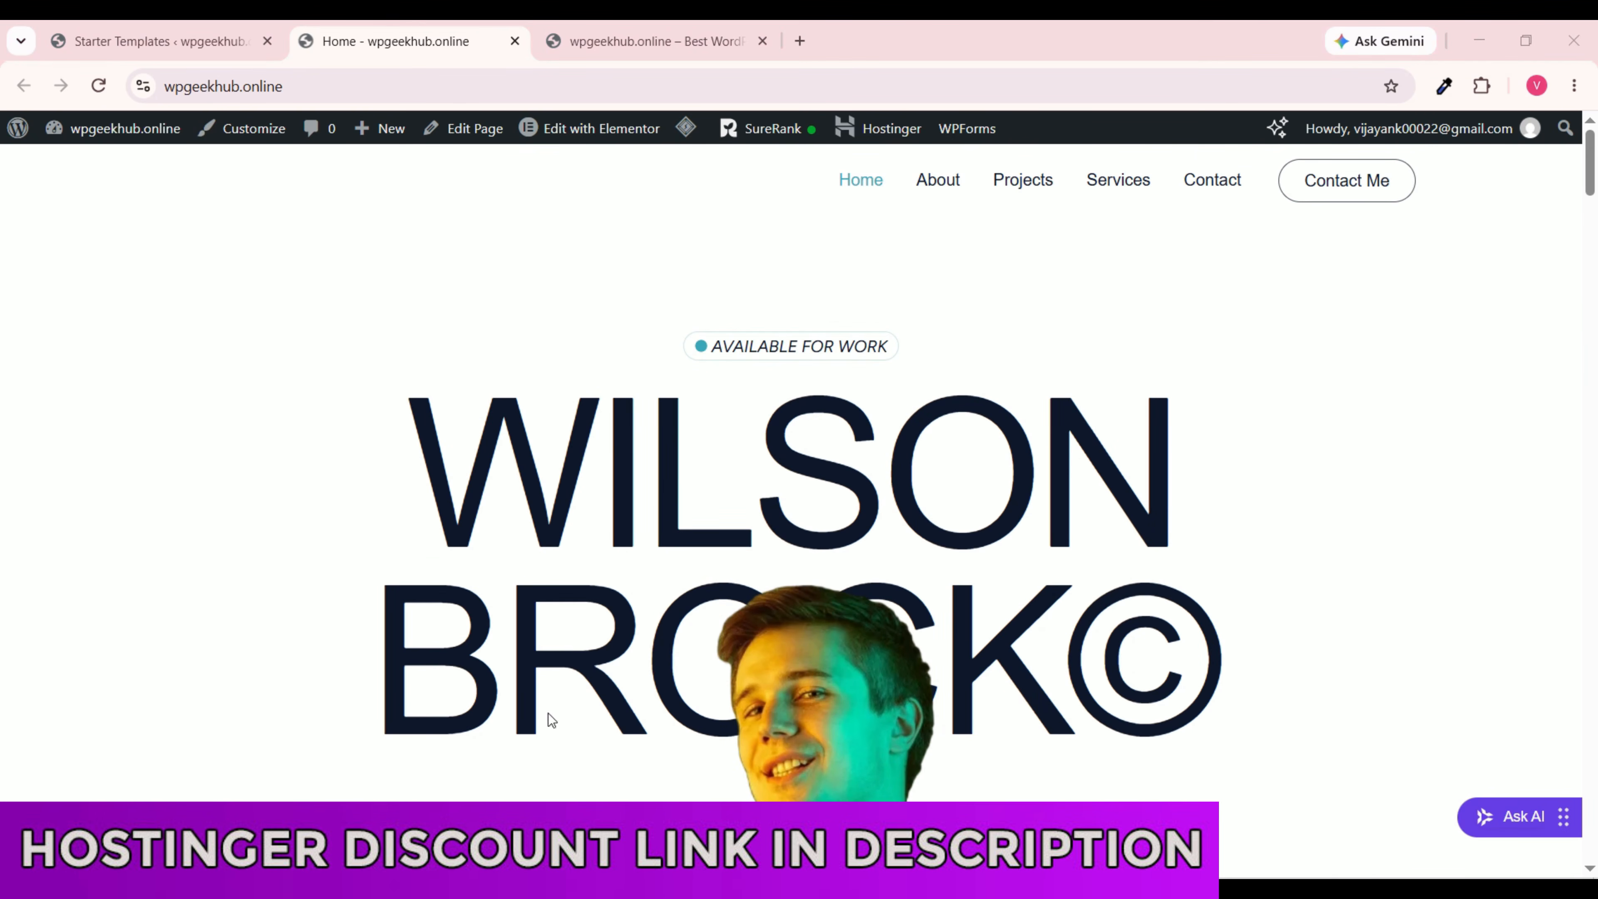
{"action": "scroll", "coordinate": [601, 487], "scroll_direction": "down", "scroll_amount": 8}
{"action": "scroll", "coordinate": [616, 501], "scroll_direction": "up", "scroll_amount": 8}
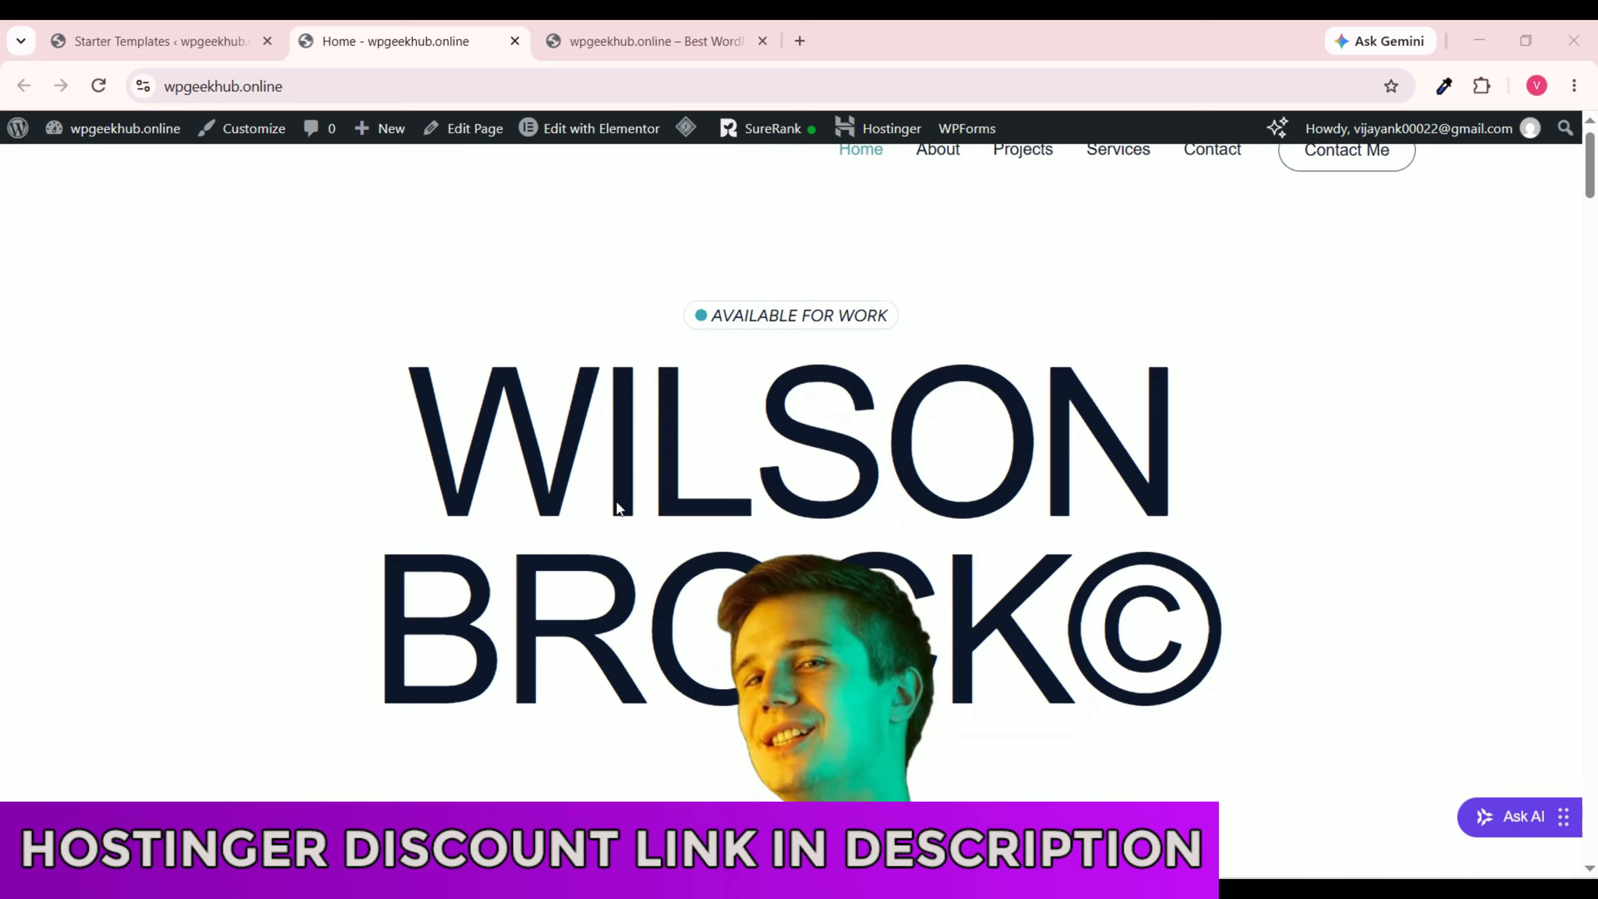
{"action": "mouse_move", "coordinate": [605, 134]}
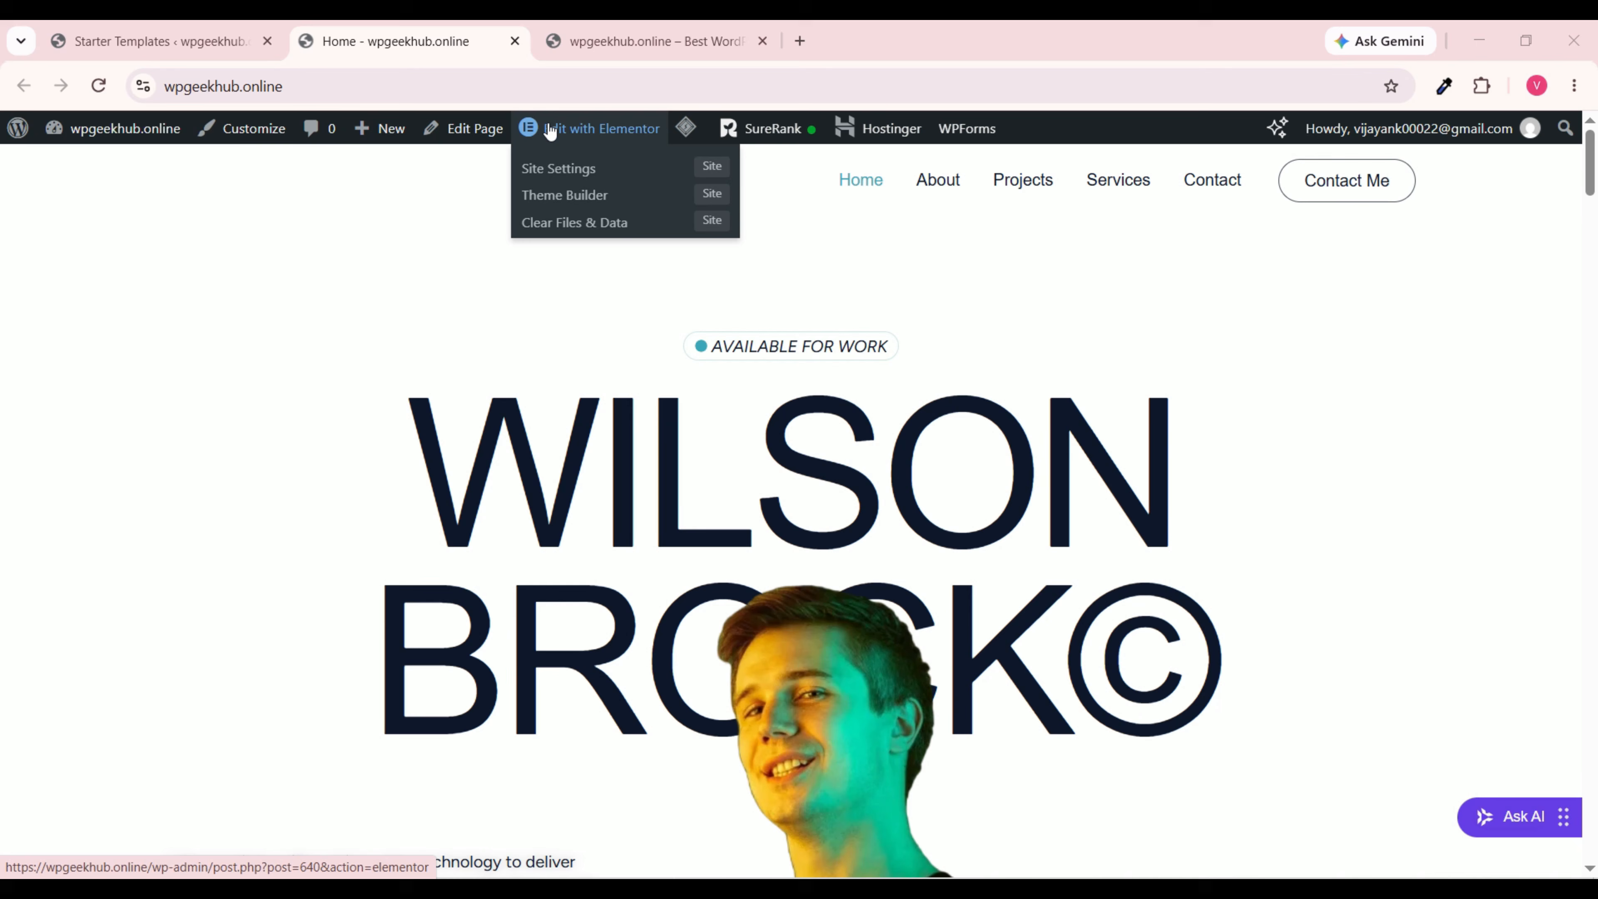
{"action": "left_click", "coordinate": [590, 132]}
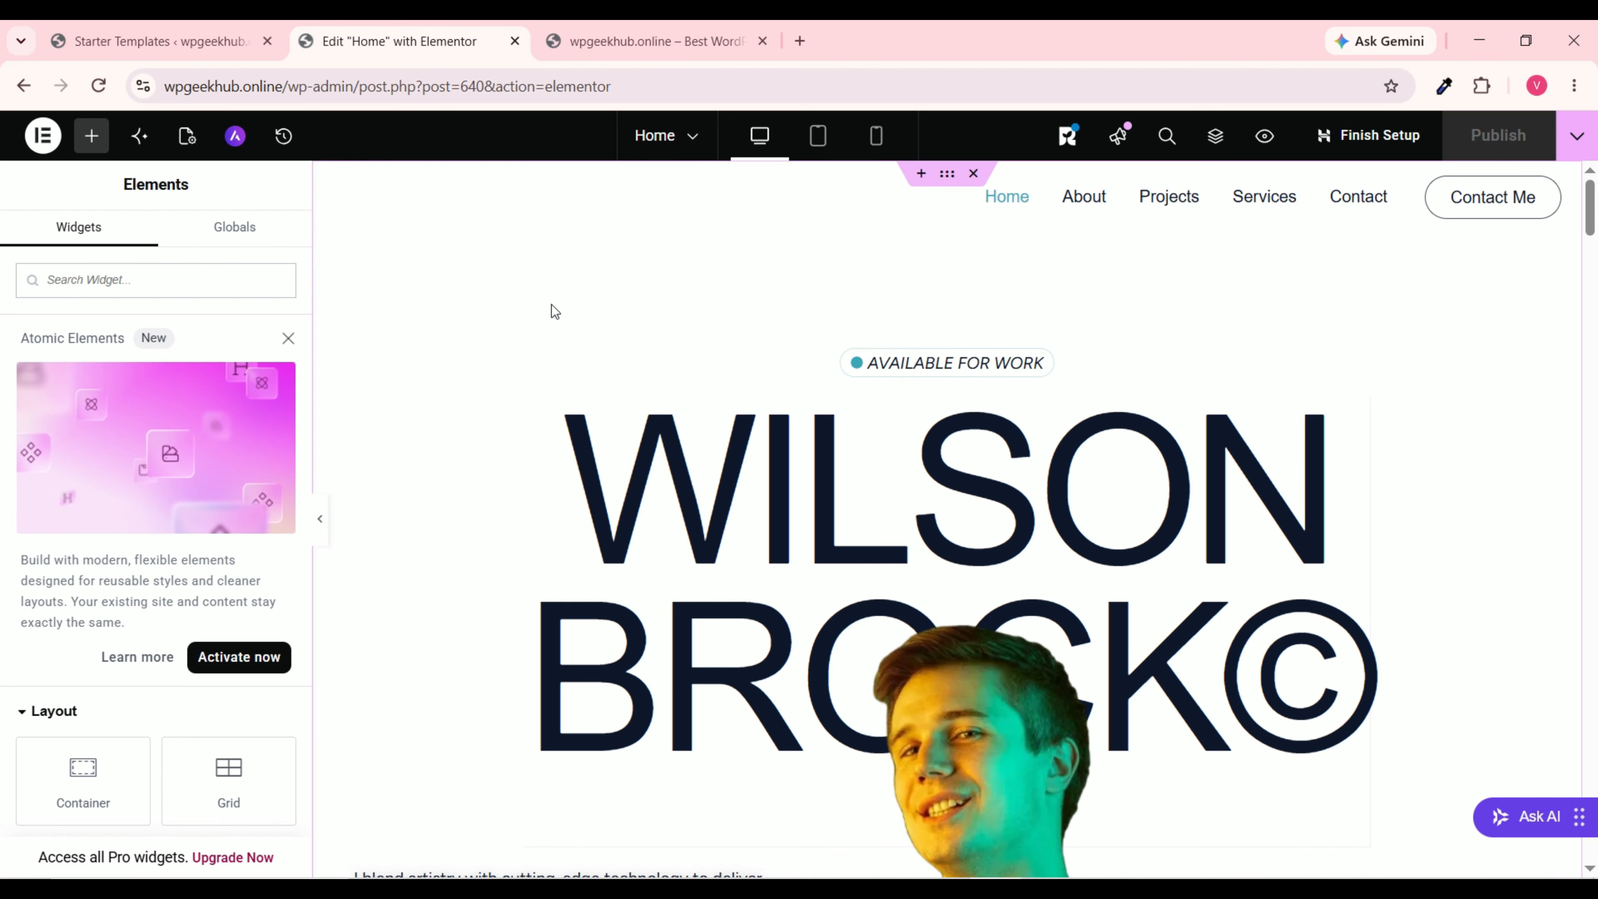
{"action": "scroll", "coordinate": [545, 315], "scroll_direction": "down", "scroll_amount": 5}
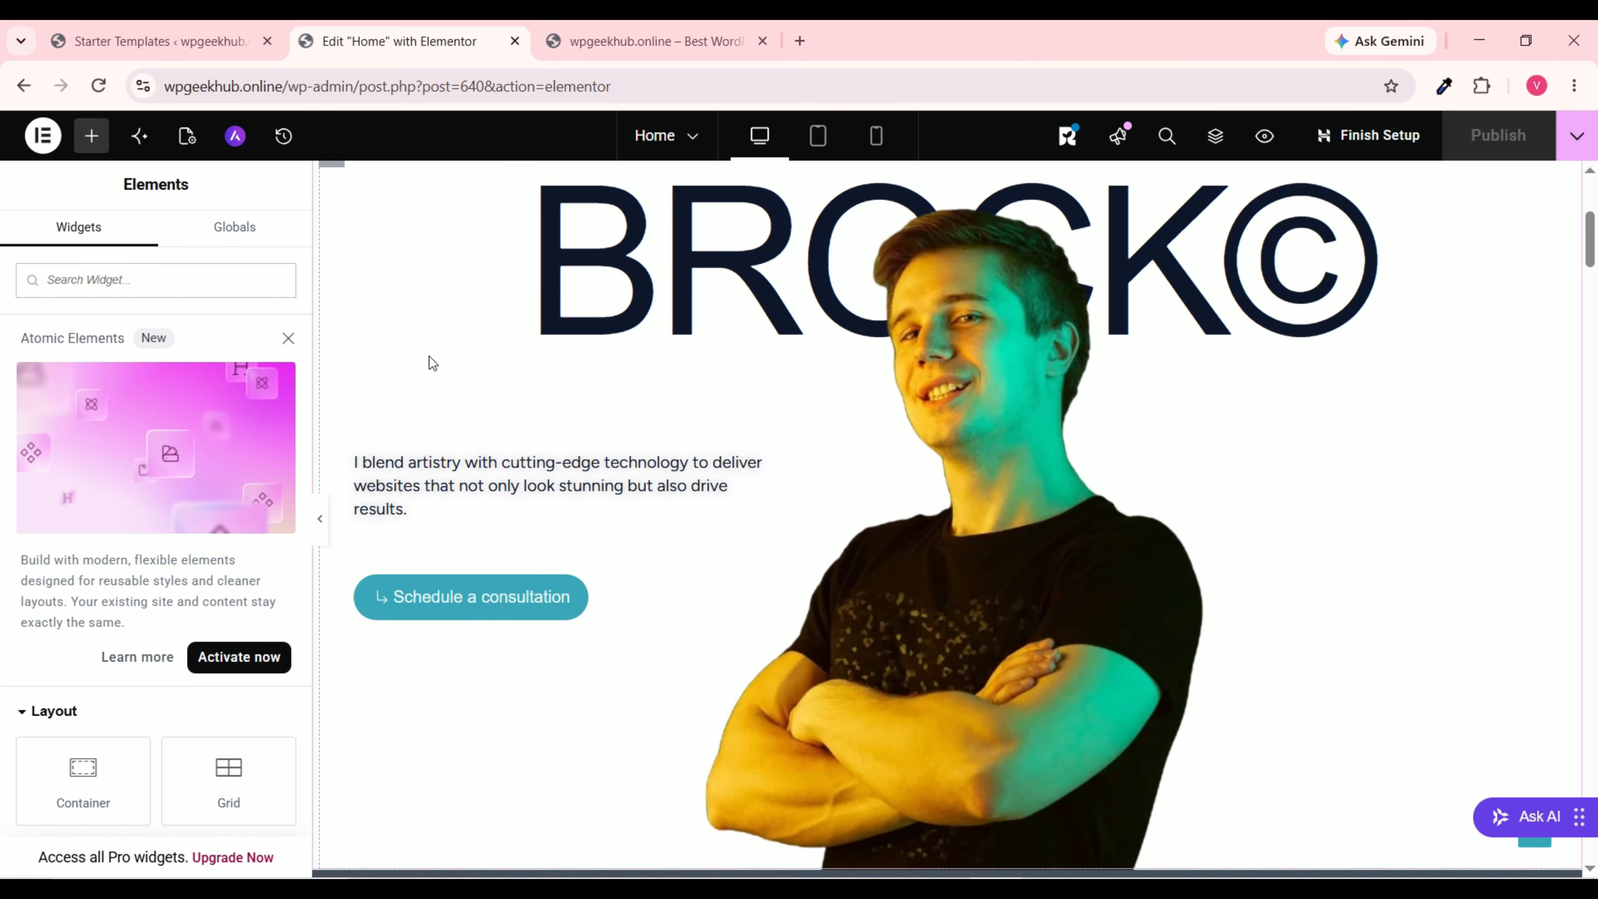
{"action": "scroll", "coordinate": [430, 358], "scroll_direction": "up", "scroll_amount": 5}
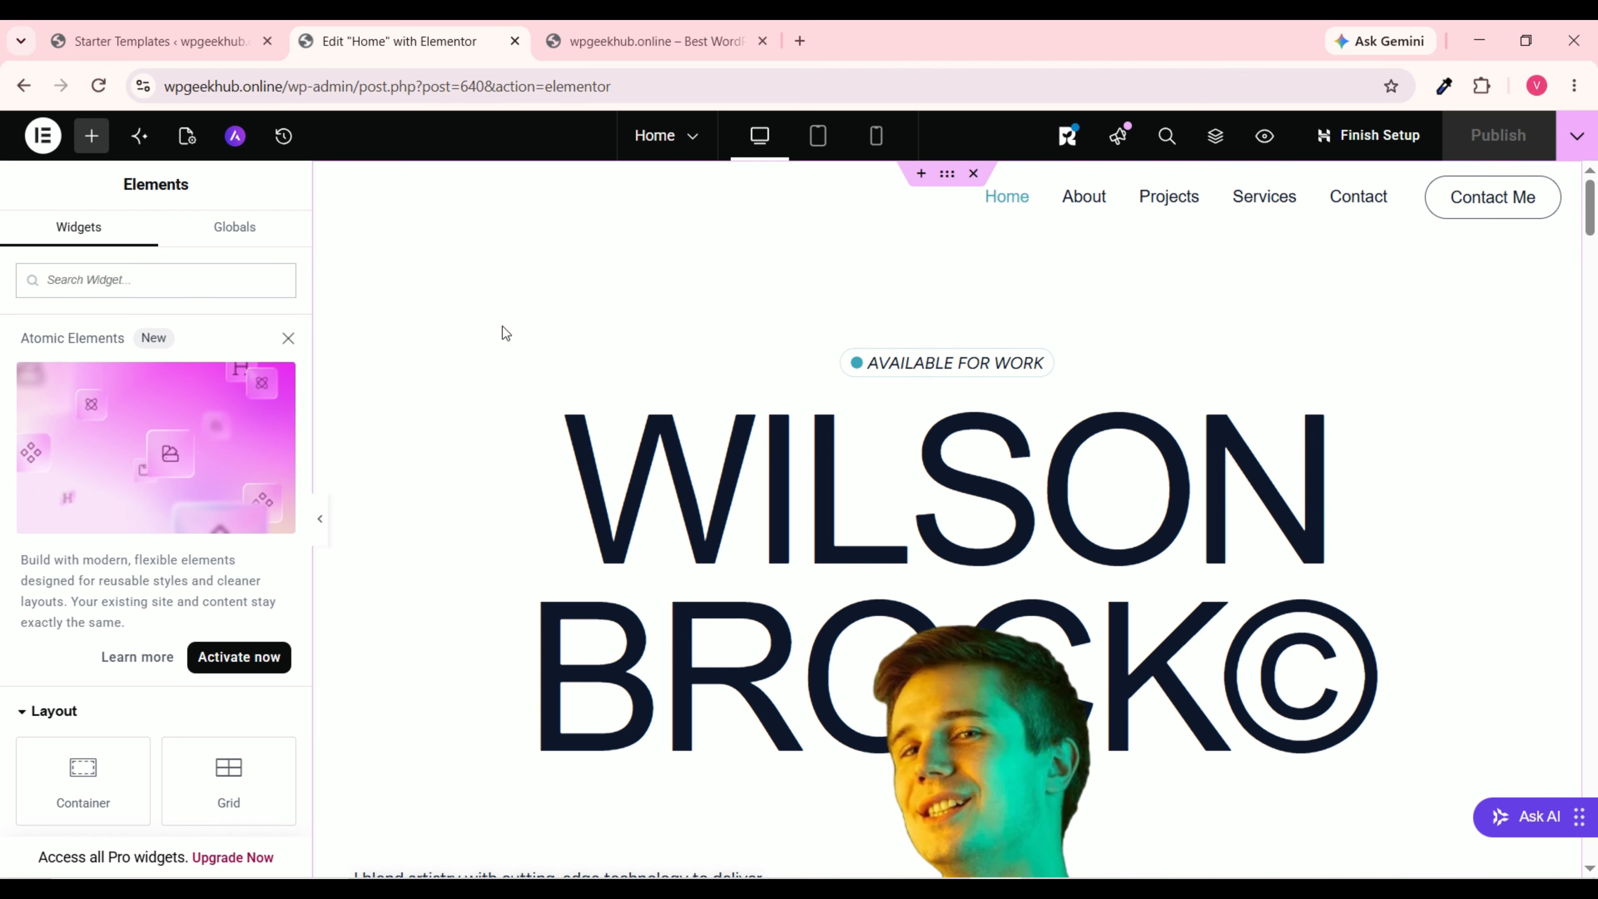
{"action": "scroll", "coordinate": [129, 606], "scroll_direction": "down", "scroll_amount": 5}
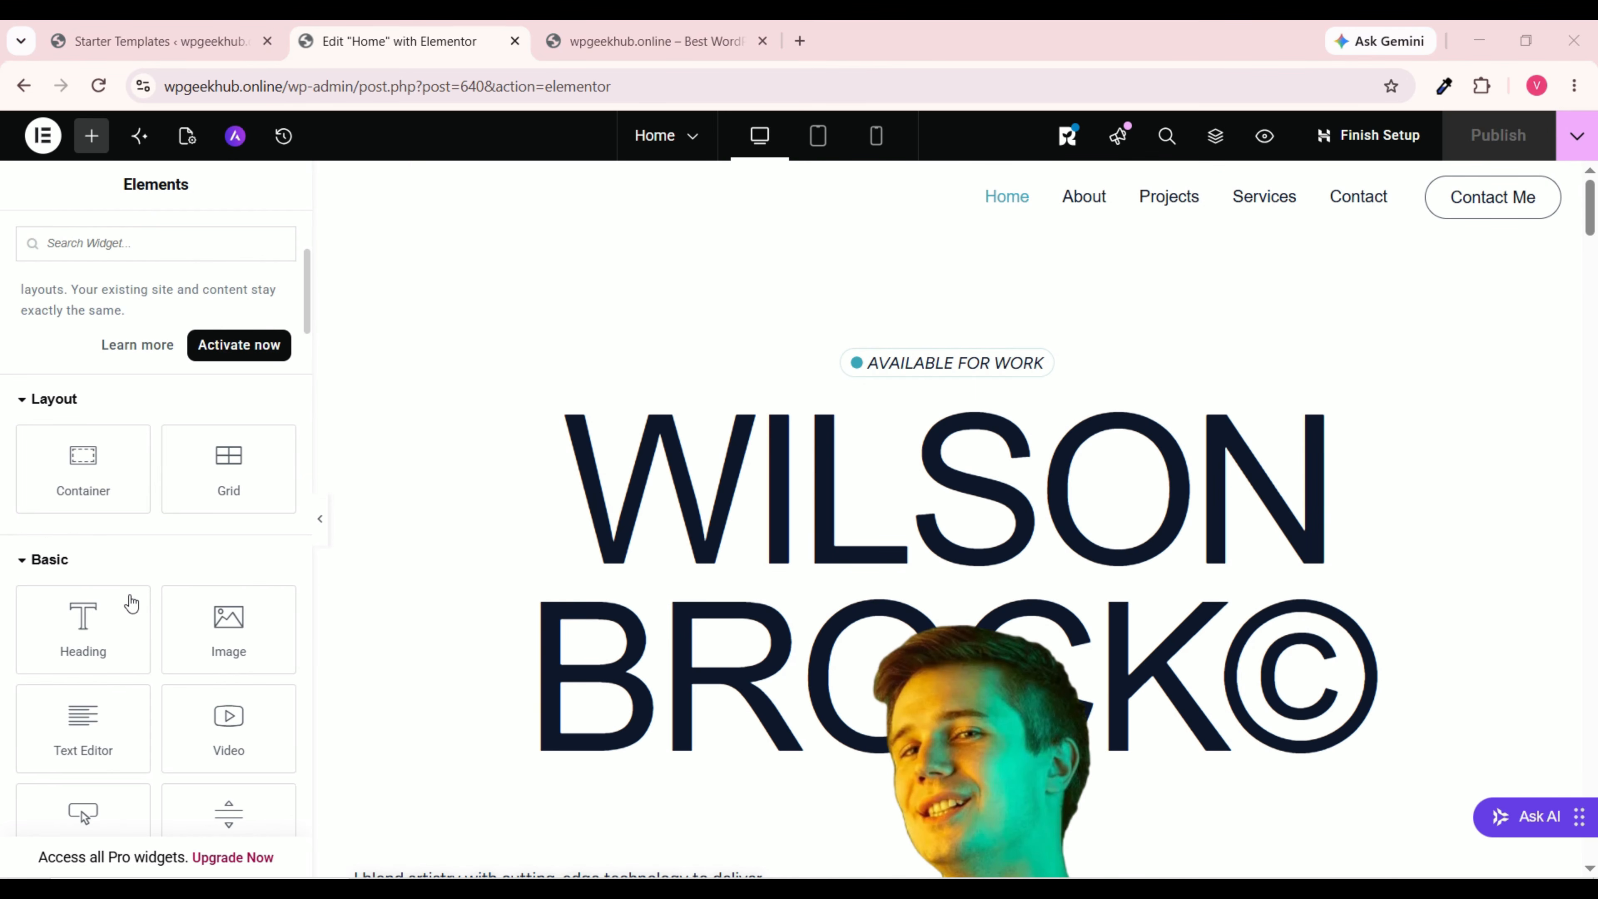
{"action": "scroll", "coordinate": [113, 566], "scroll_direction": "up", "scroll_amount": 5}
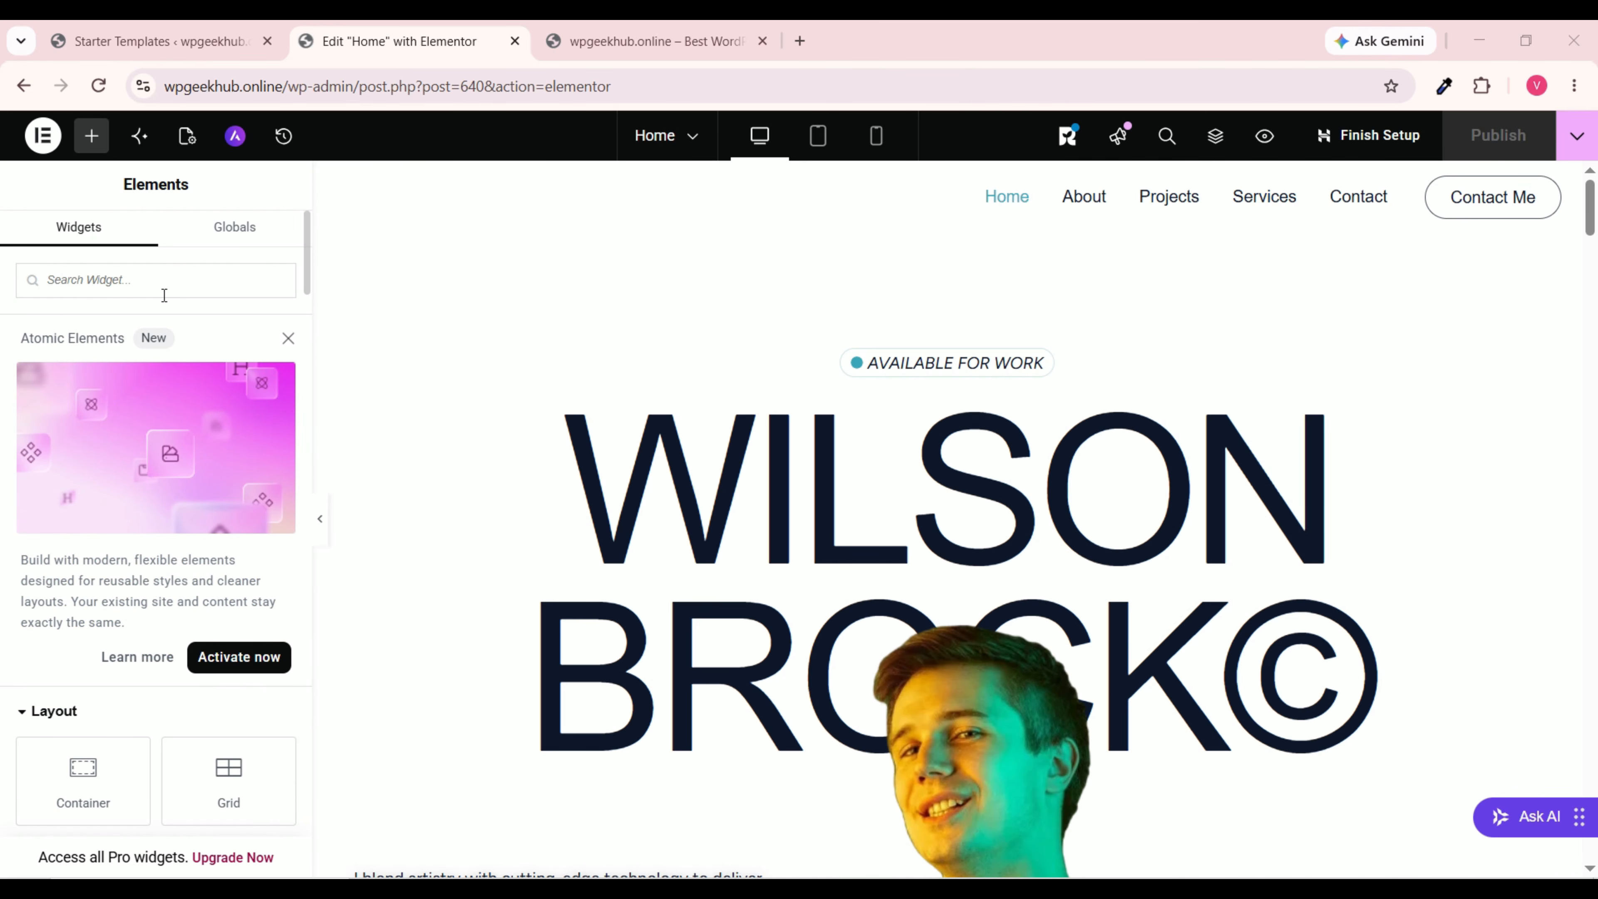
Step: Set Elementor's User Preferences display mode to dark
{"action": "left_click", "coordinate": [43, 139]}
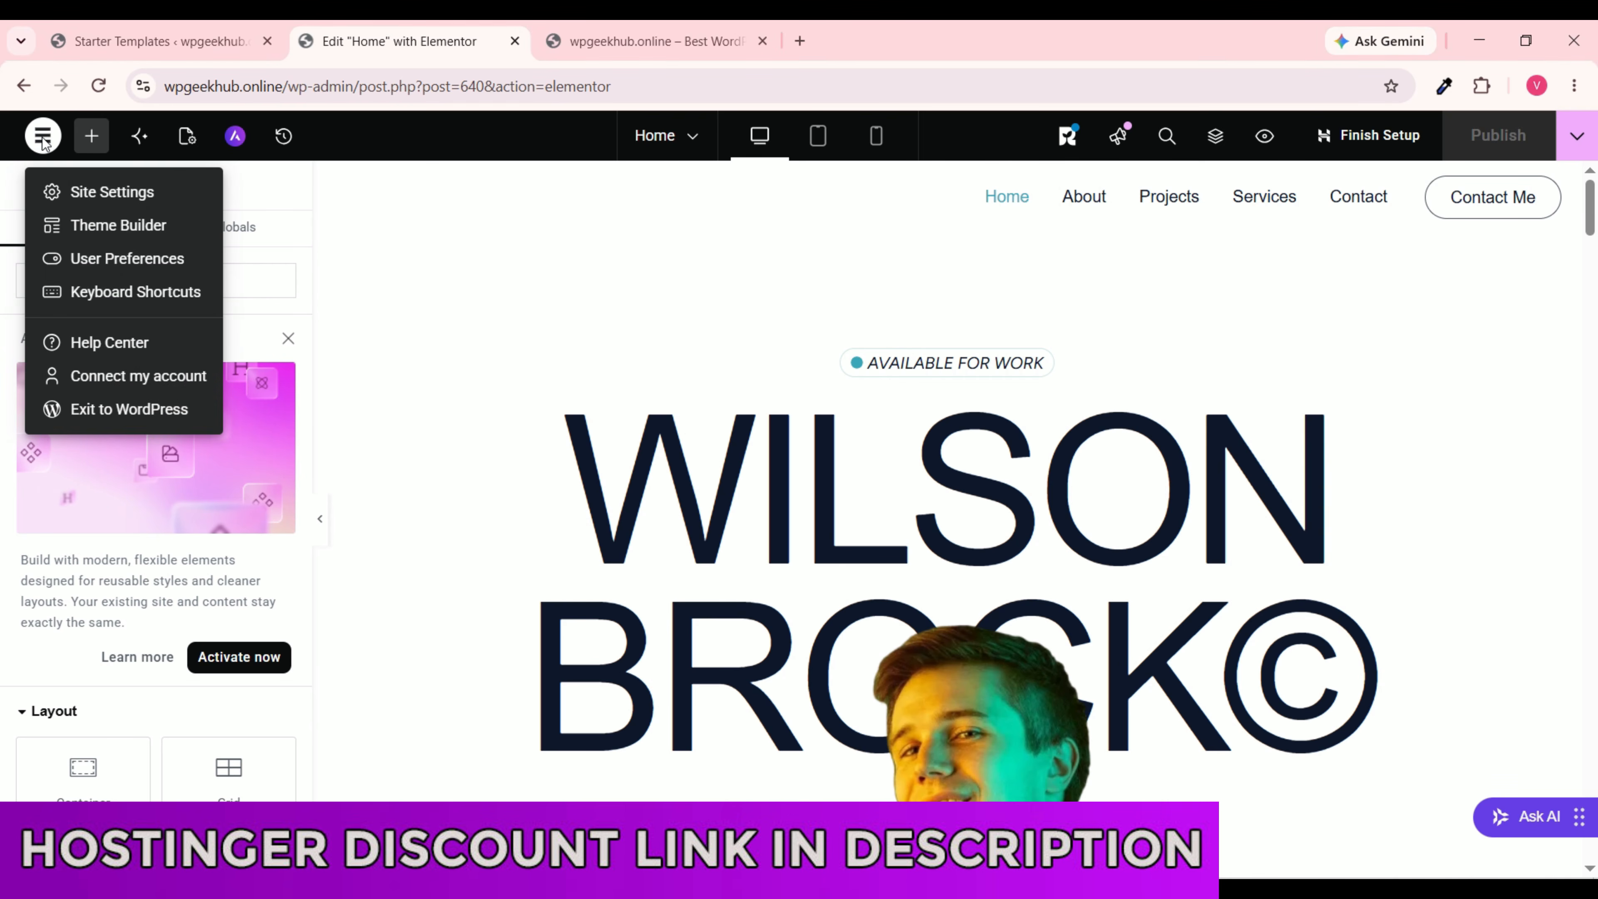
{"action": "left_click", "coordinate": [157, 272]}
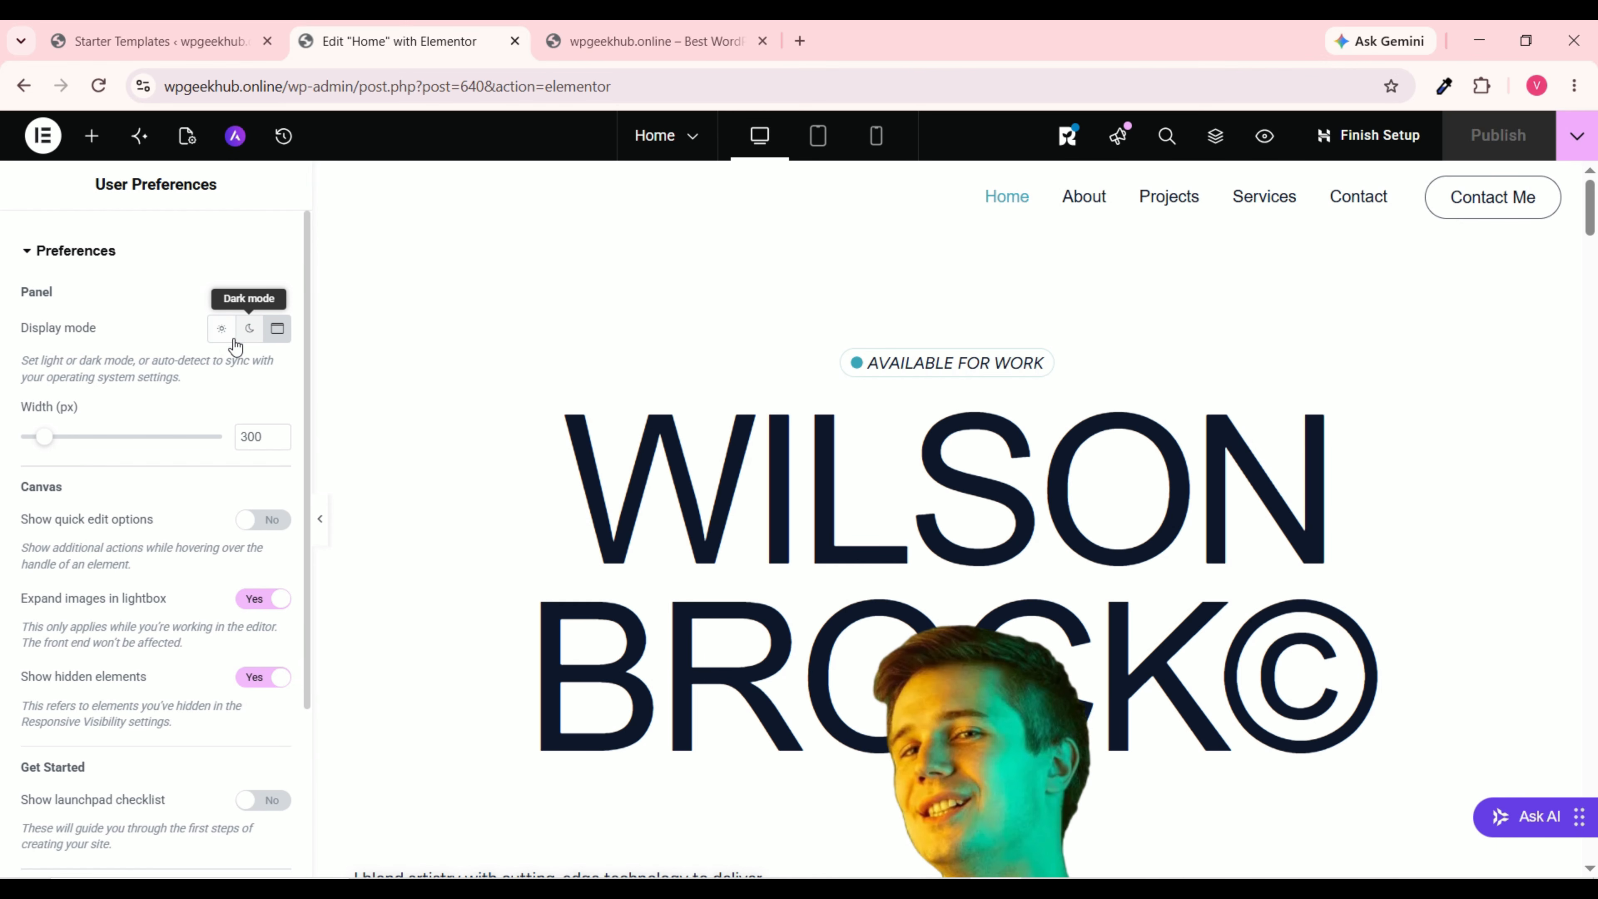
{"action": "left_click", "coordinate": [249, 331]}
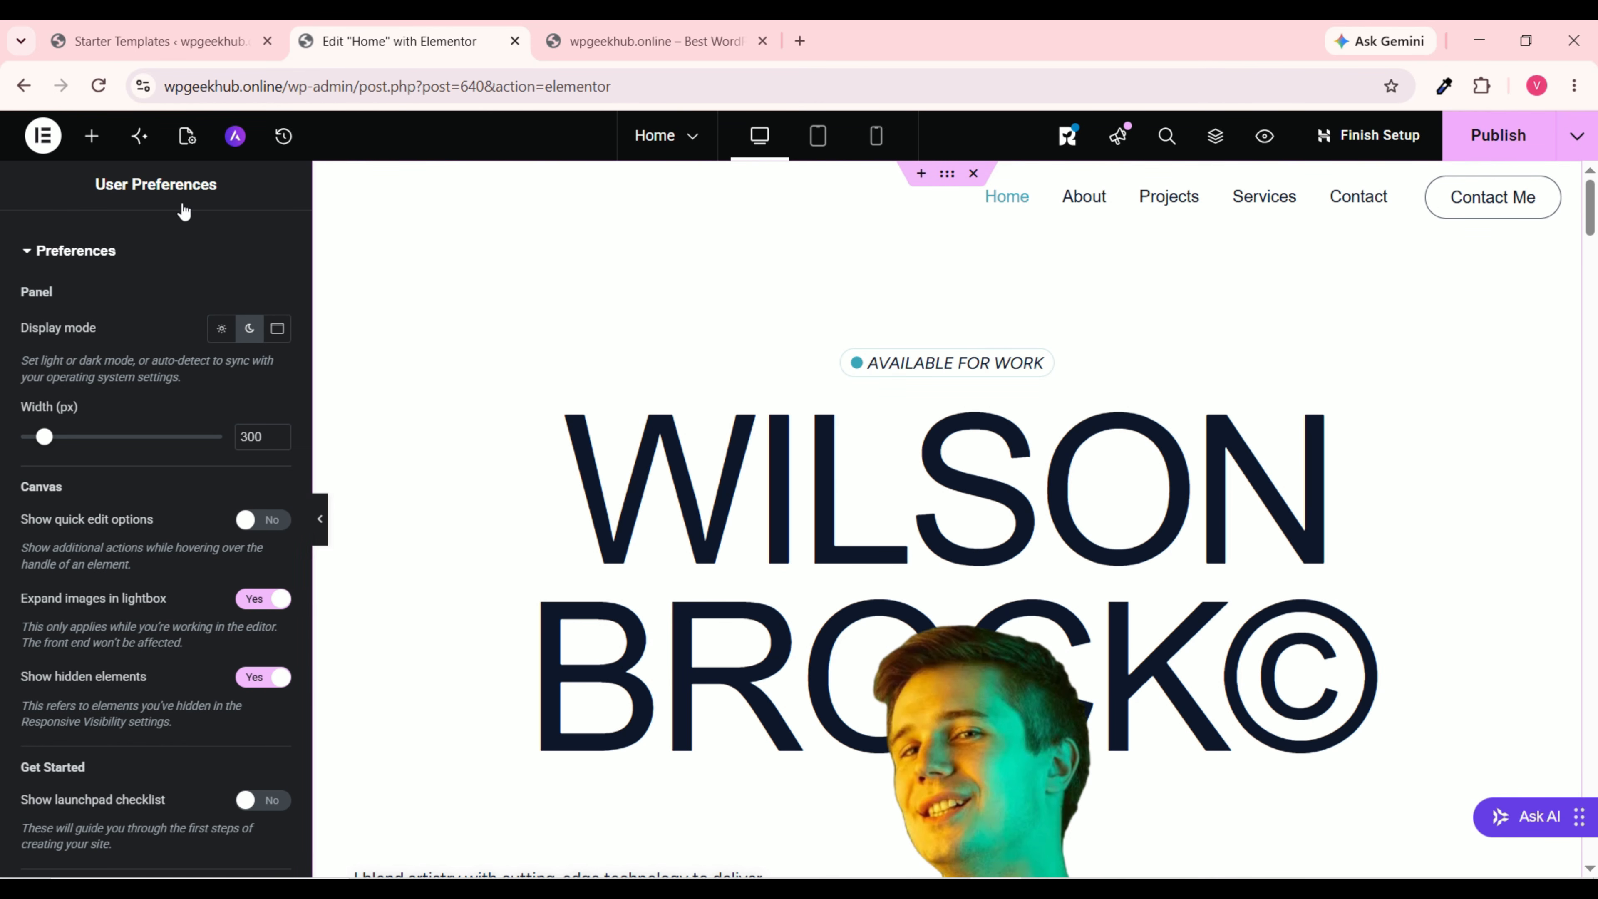
Step: Try dragging an Image and a Heading widget above the WILSON hero heading
{"action": "left_click", "coordinate": [91, 143]}
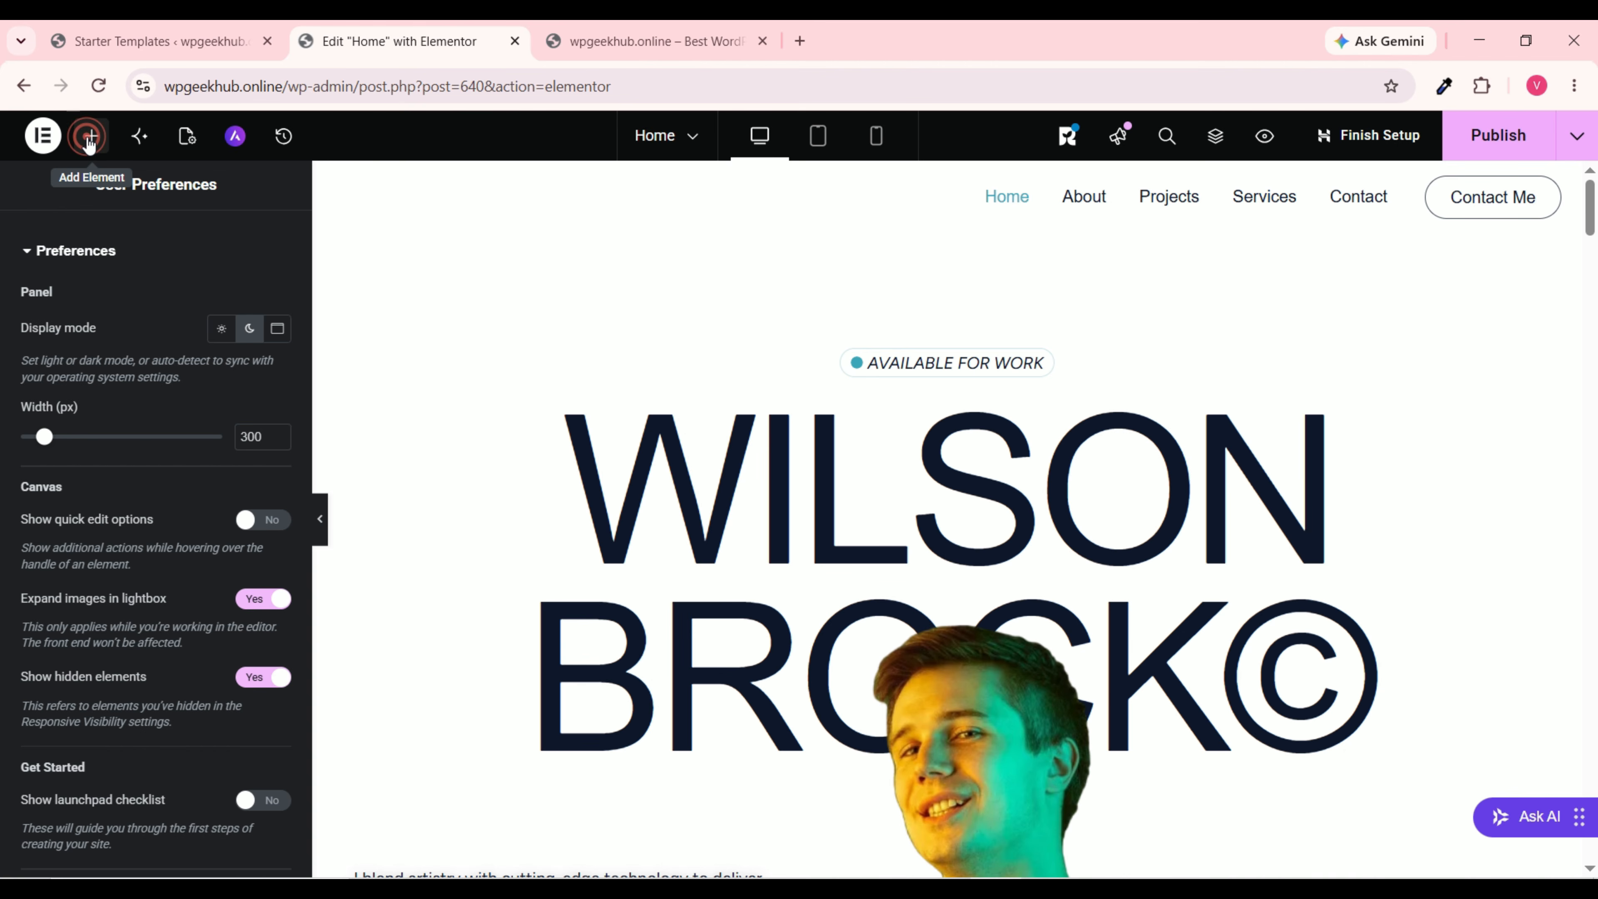
{"action": "scroll", "coordinate": [130, 529], "scroll_direction": "down", "scroll_amount": 5}
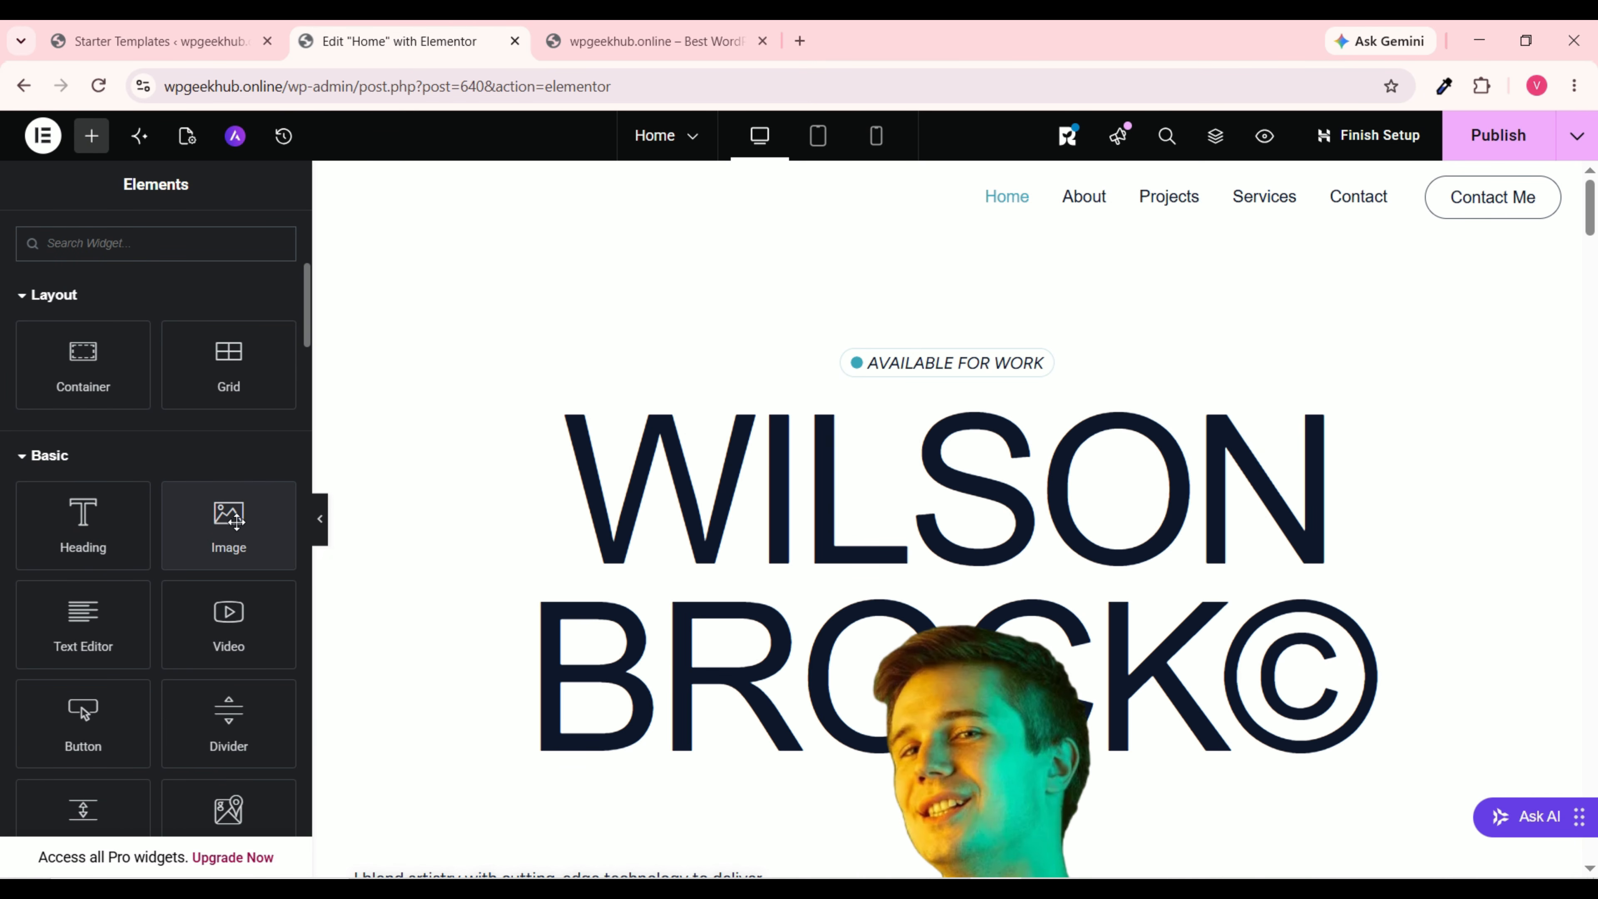
{"action": "mouse_move", "coordinate": [236, 521]}
{"action": "left_mouse_down"}
{"action": "mouse_move", "coordinate": [888, 387]}
{"action": "mouse_move", "coordinate": [217, 528]}
{"action": "mouse_move", "coordinate": [233, 532]}
{"action": "left_mouse_up"}
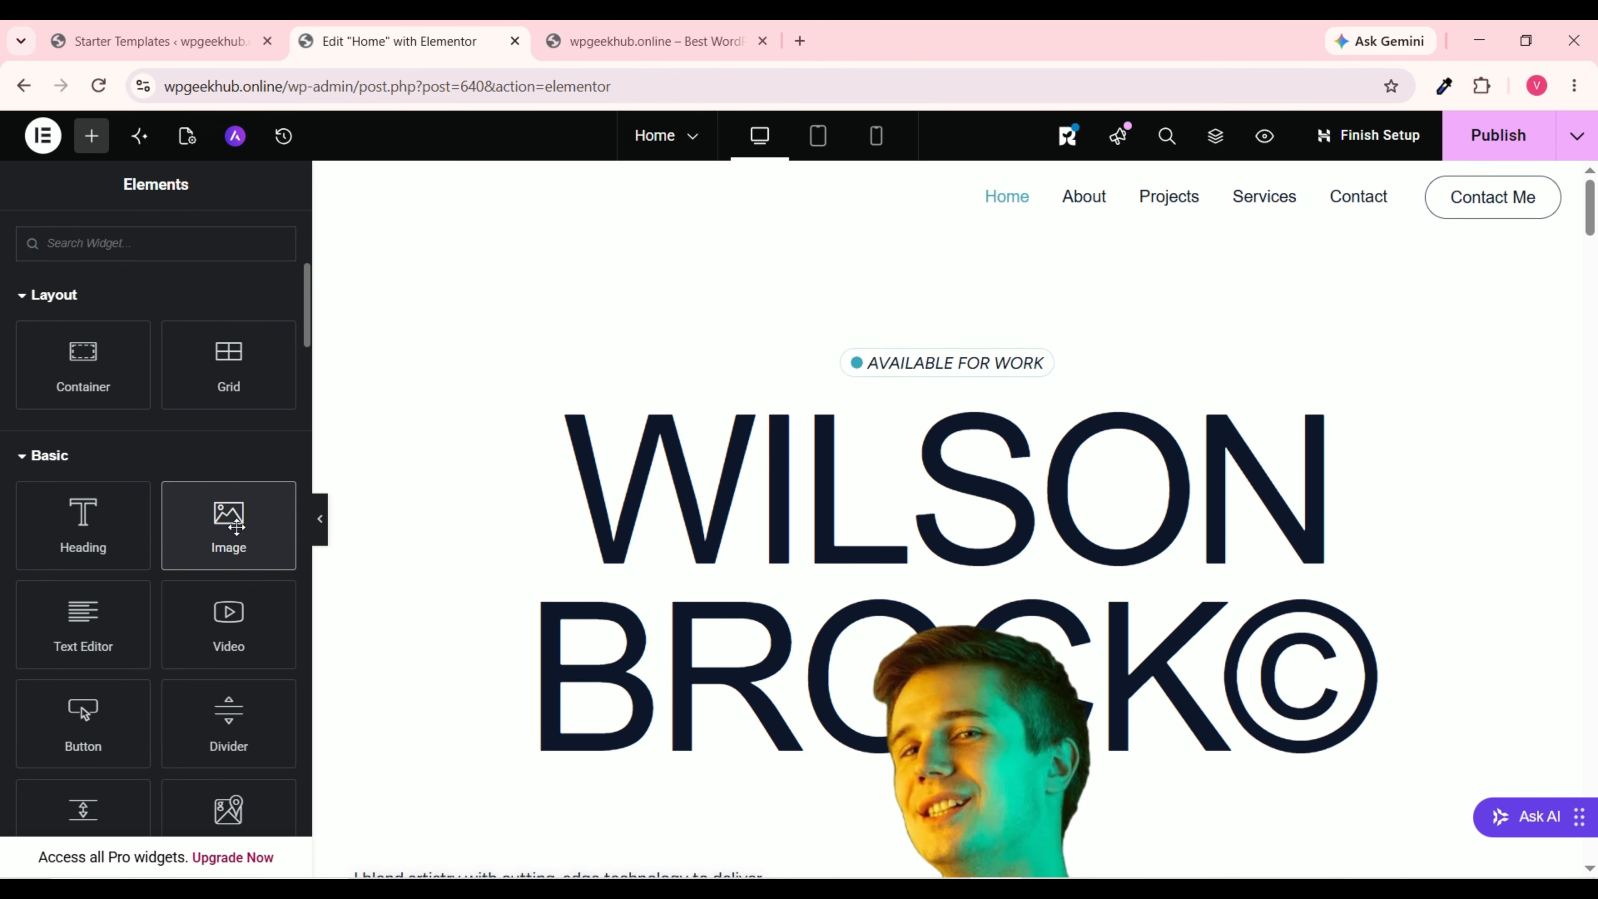
{"action": "mouse_move", "coordinate": [25, 555]}
{"action": "left_mouse_down"}
{"action": "mouse_move", "coordinate": [867, 406]}
{"action": "mouse_move", "coordinate": [311, 513]}
{"action": "mouse_move", "coordinate": [45, 531]}
{"action": "left_mouse_up"}
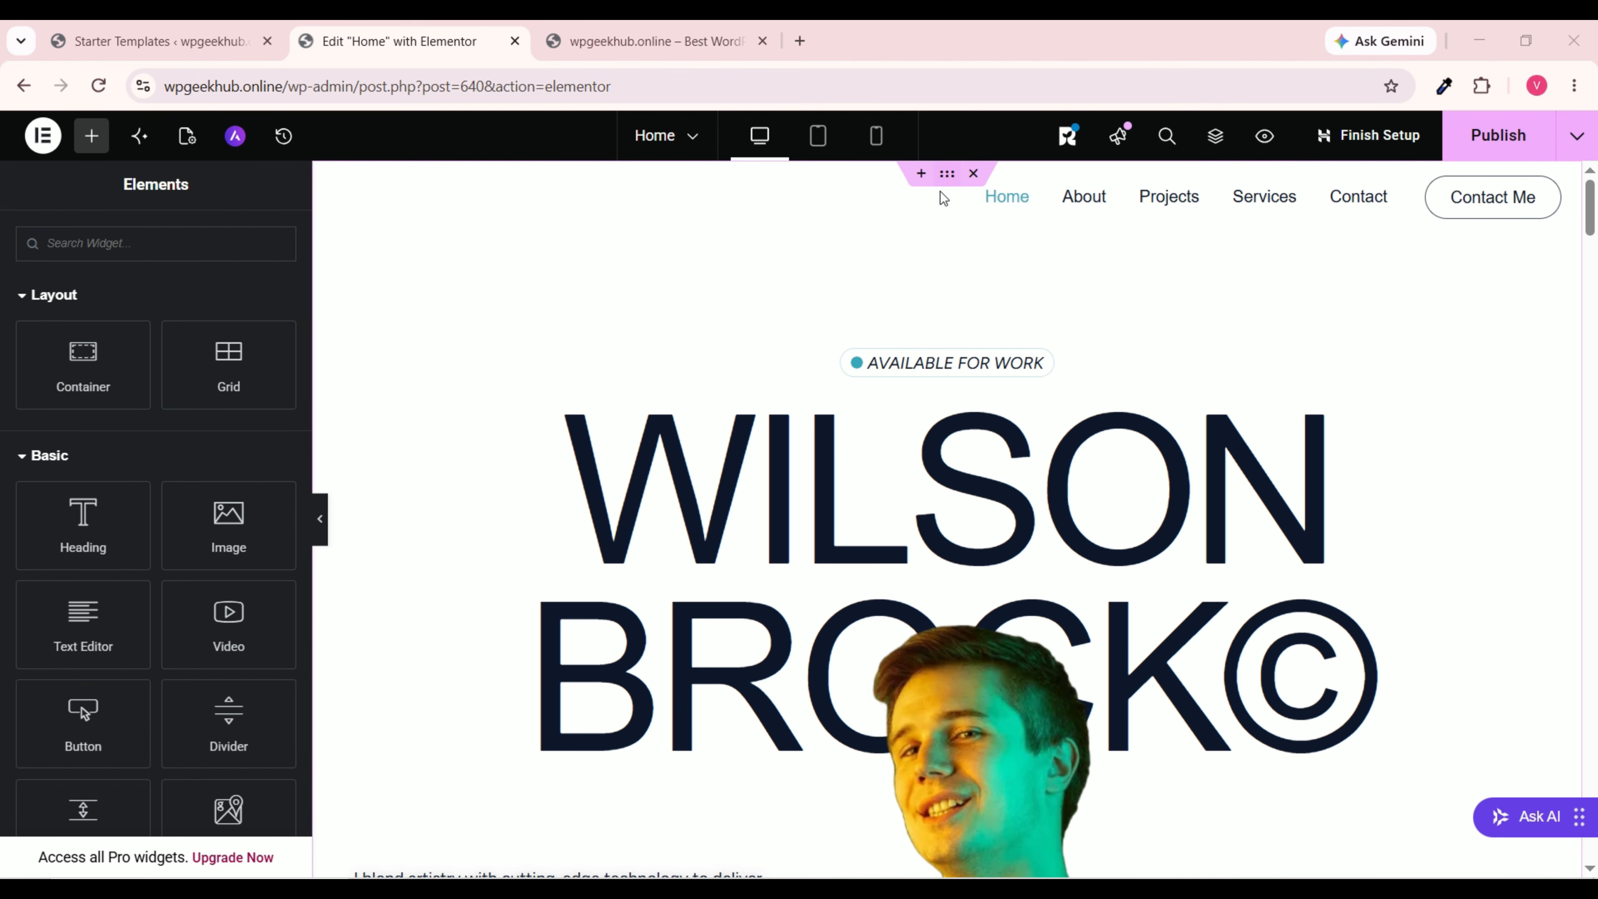
Step: Insert a new flexbox container with two equal columns at the page top
{"action": "left_click", "coordinate": [920, 182]}
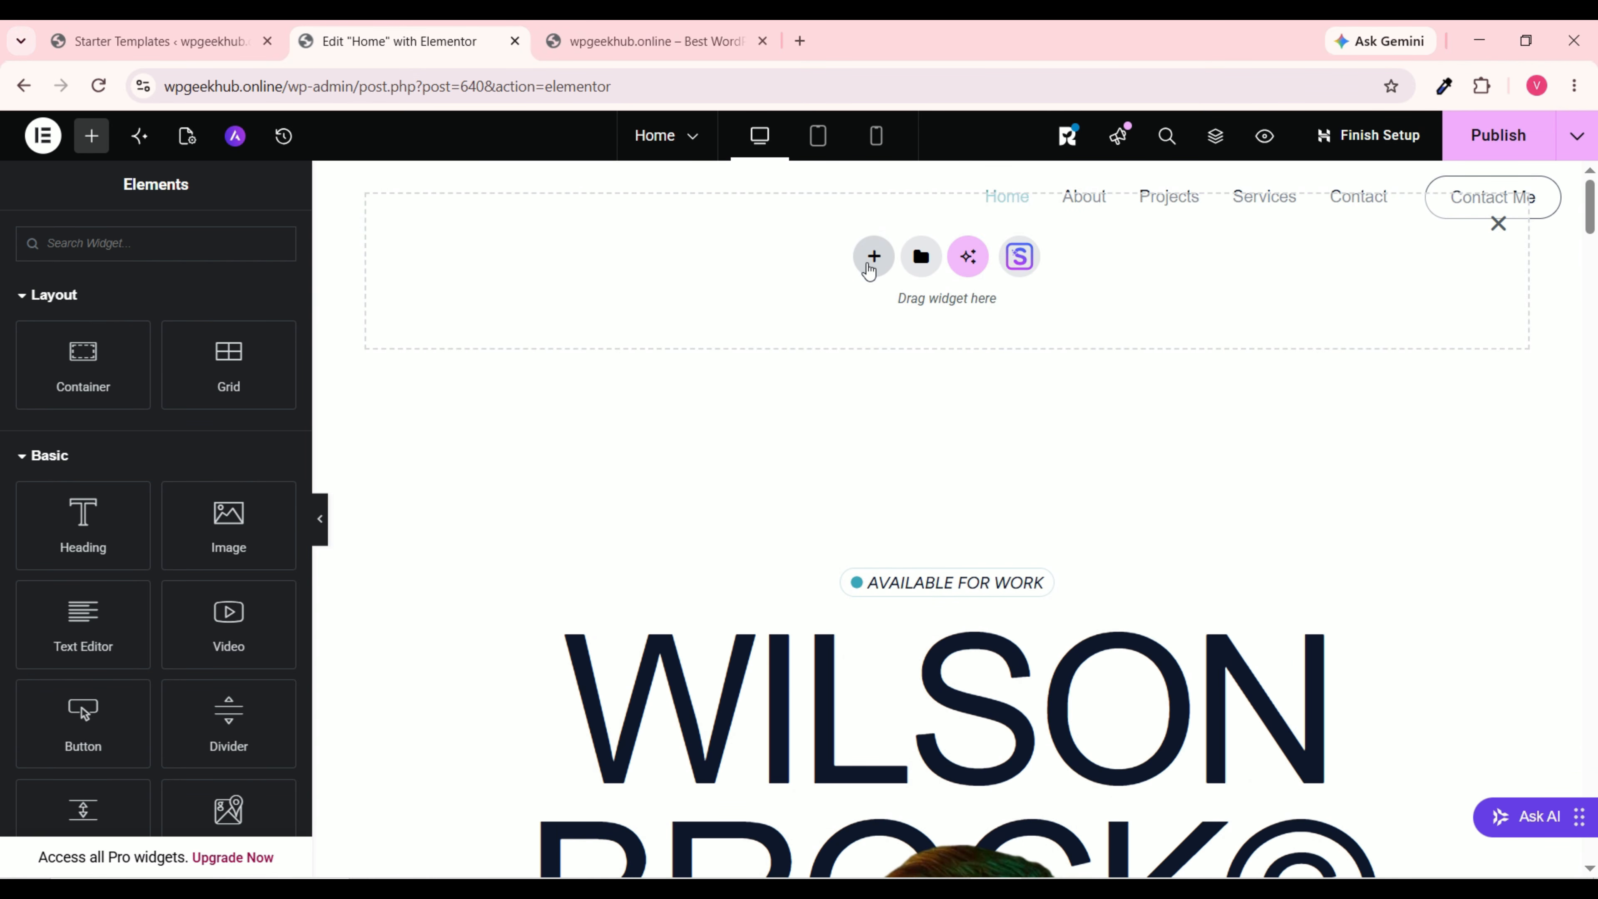
{"action": "left_click", "coordinate": [874, 258]}
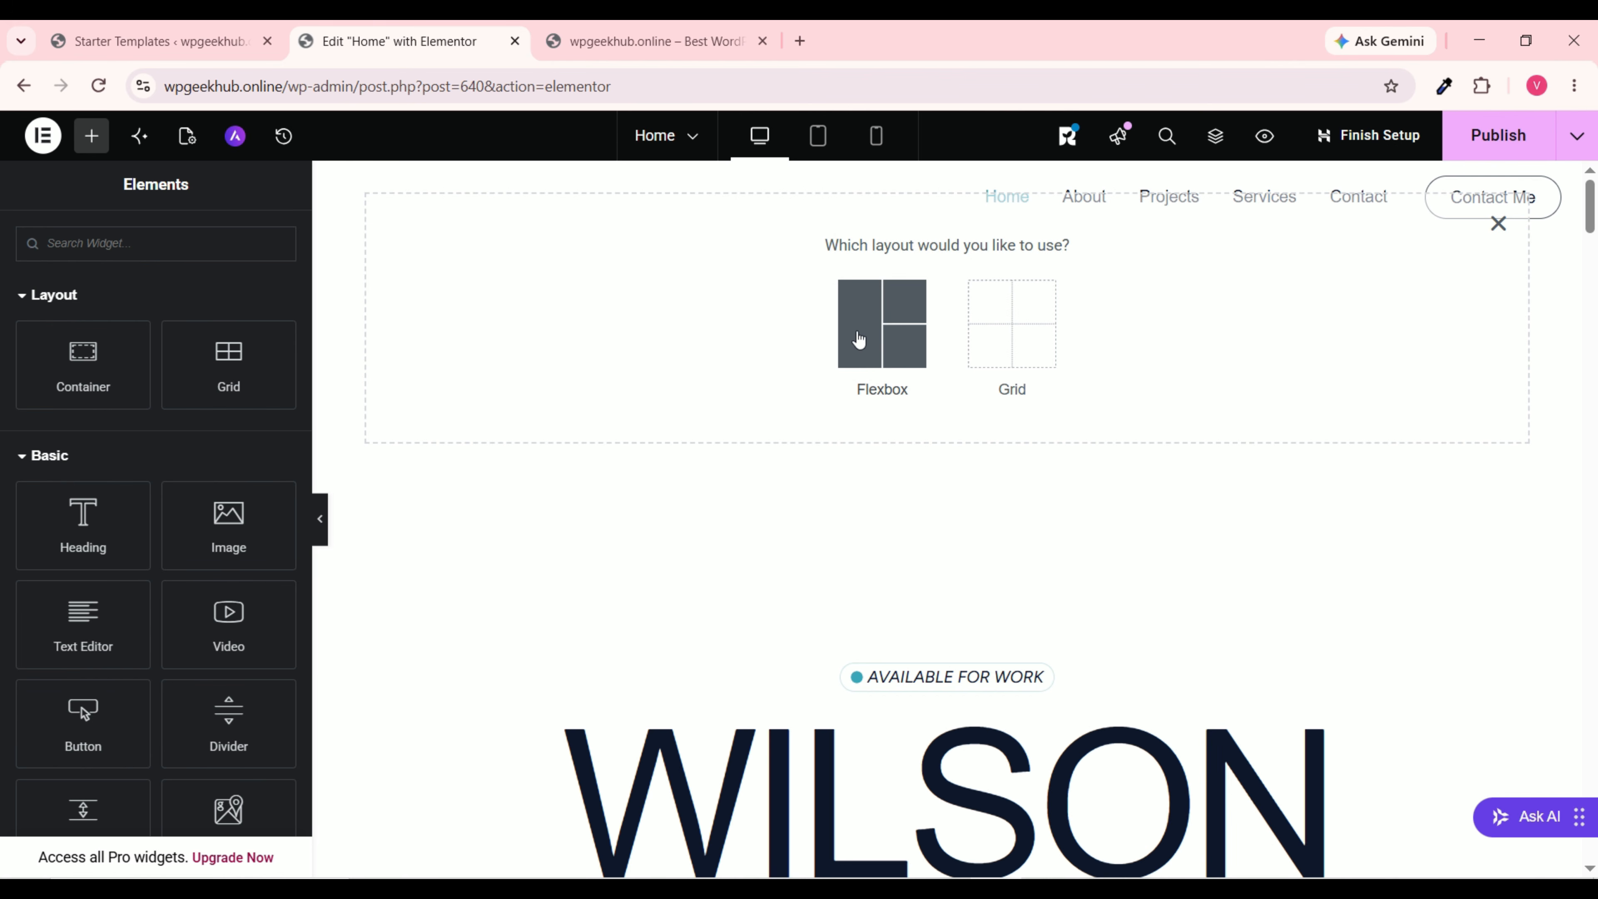
{"action": "left_click", "coordinate": [906, 330]}
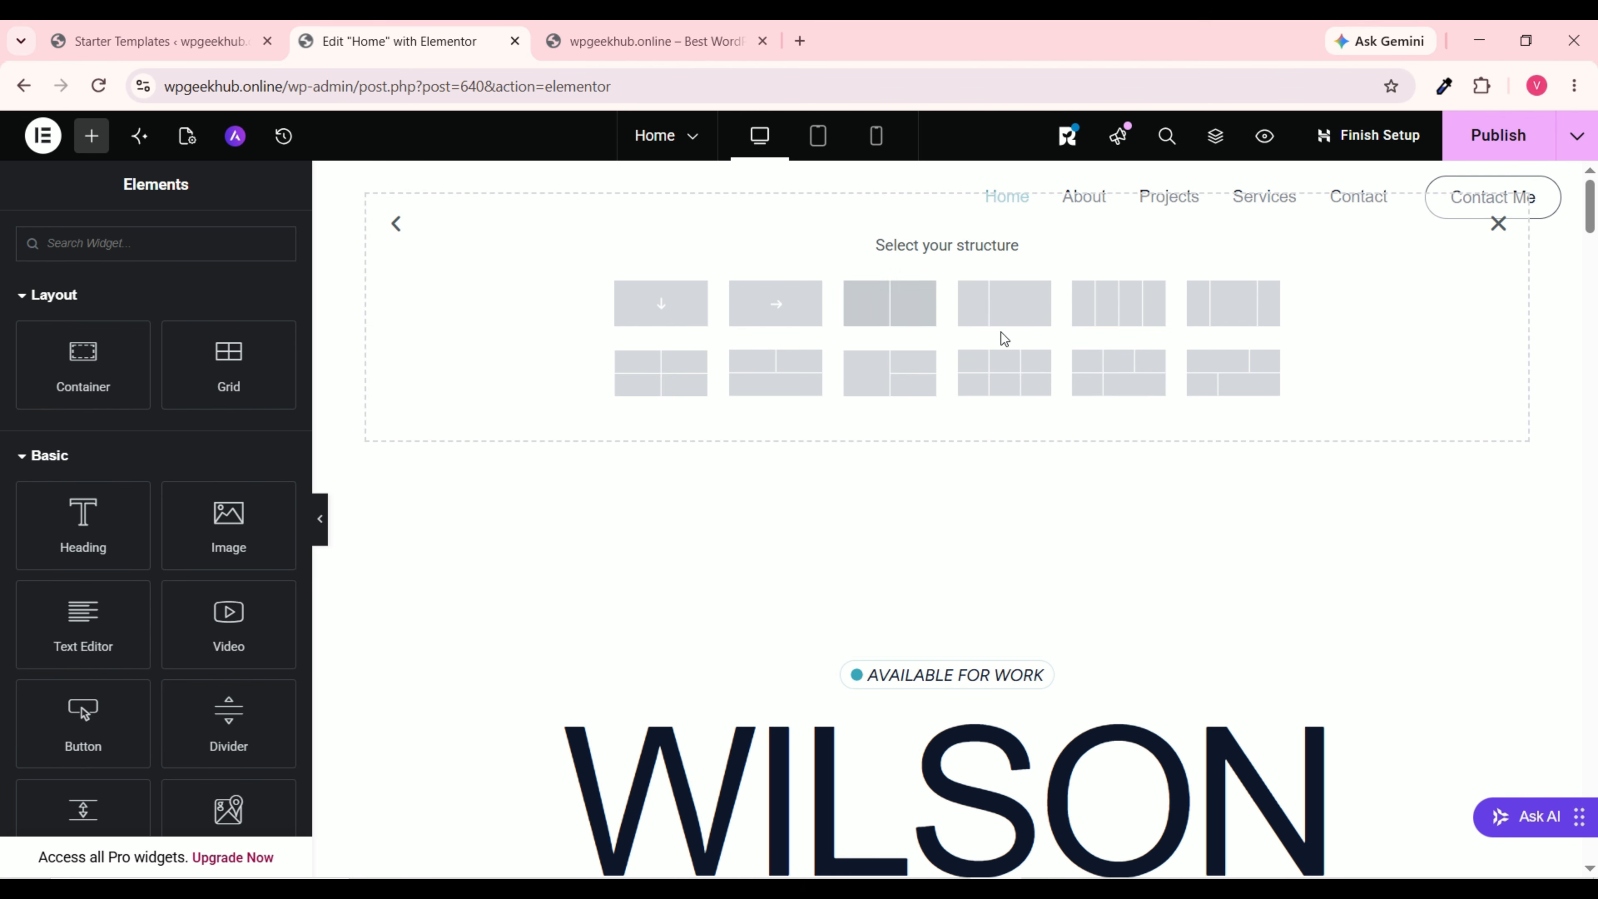
{"action": "left_click", "coordinate": [895, 312]}
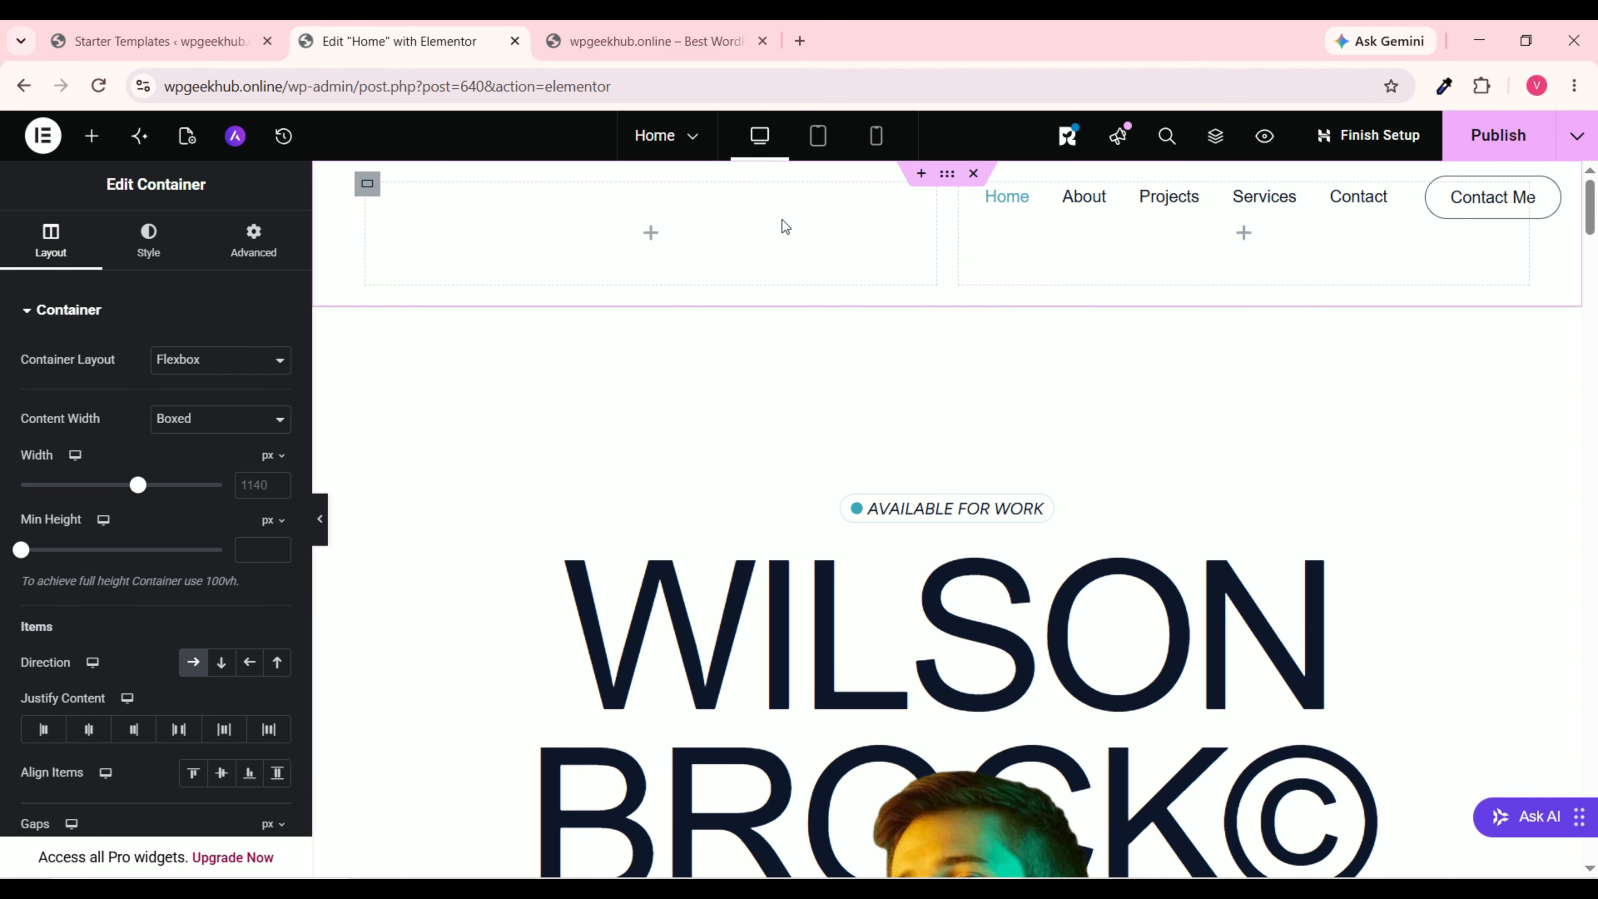
Step: Drag the container's Min Height slider to about 499 px
{"action": "scroll", "coordinate": [850, 387], "scroll_direction": "down", "scroll_amount": 15}
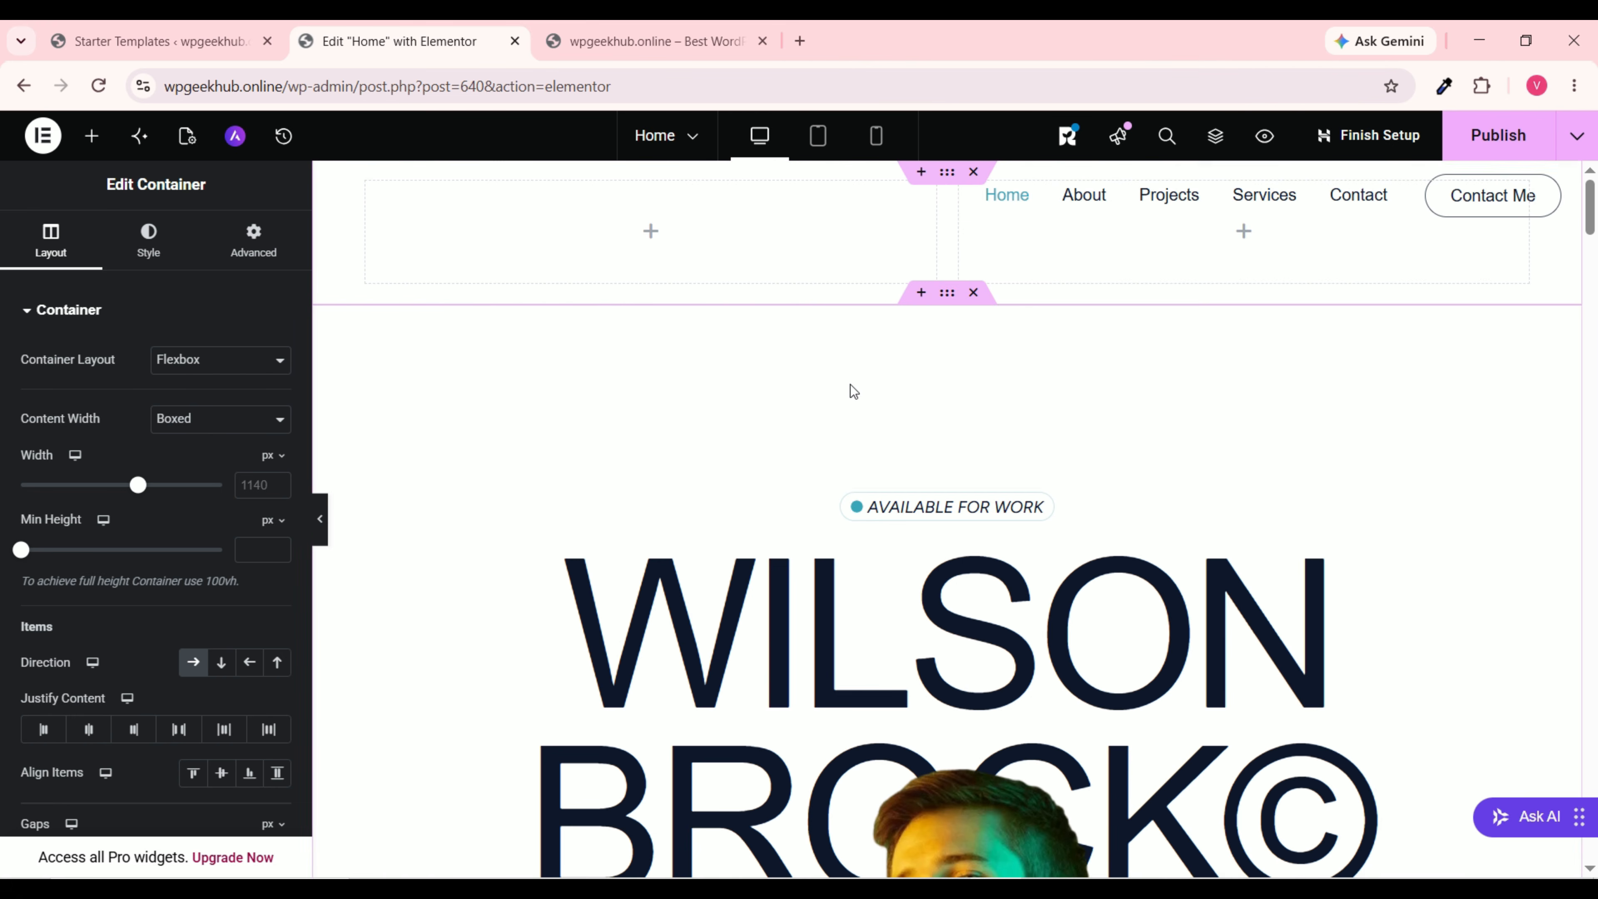
{"action": "scroll", "coordinate": [887, 354], "scroll_direction": "up", "scroll_amount": 5}
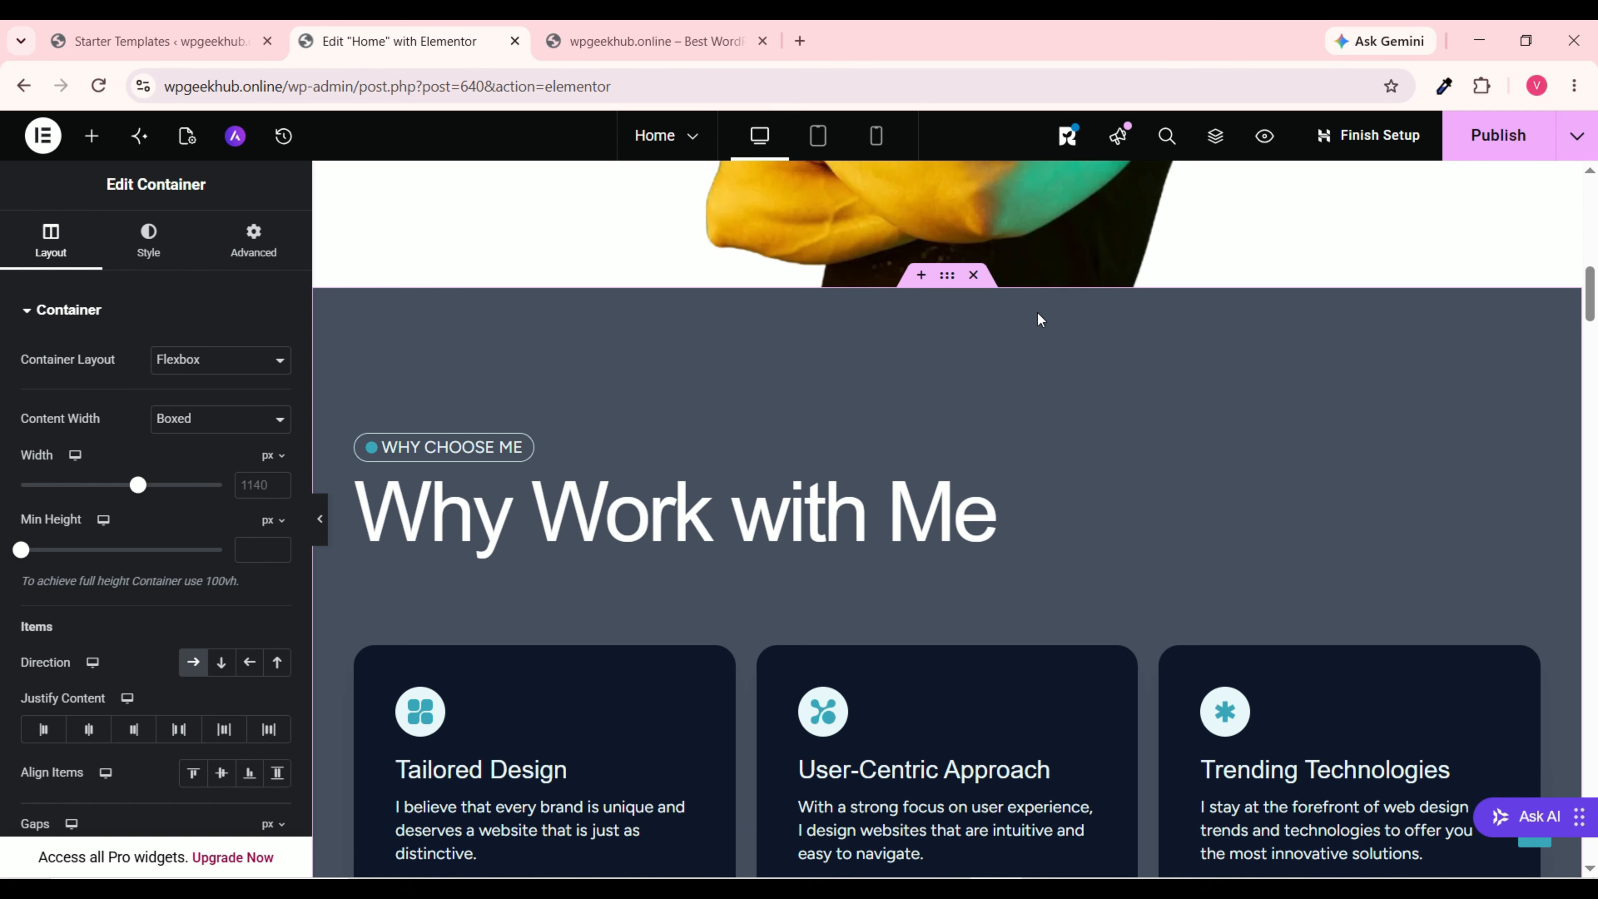
{"action": "scroll", "coordinate": [1062, 315], "scroll_direction": "up", "scroll_amount": 10}
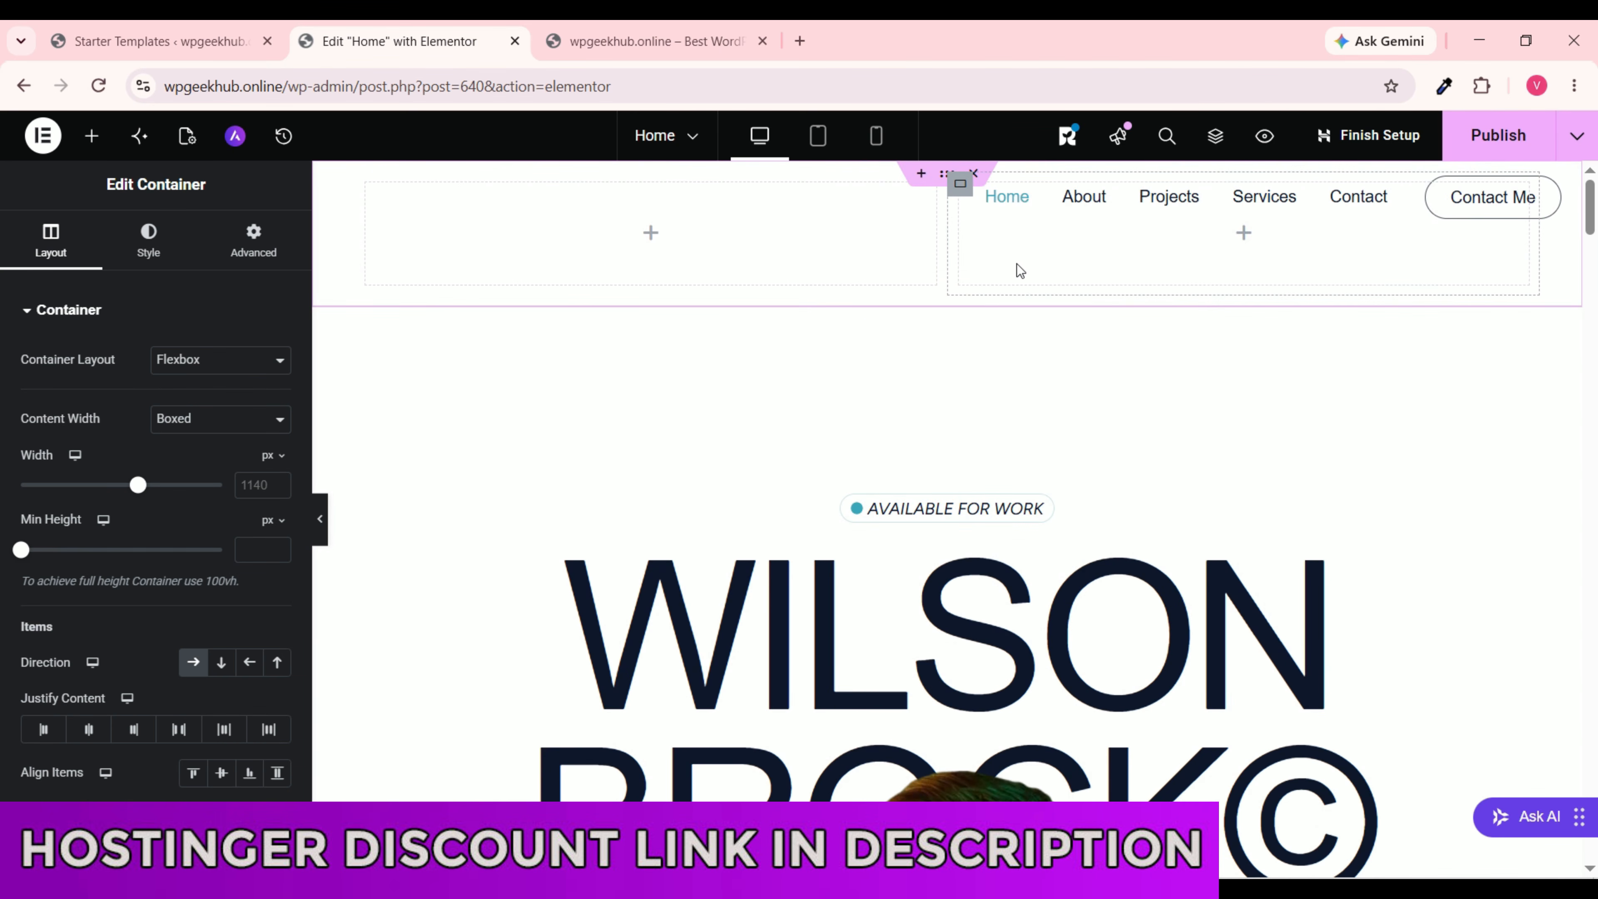
{"action": "scroll", "coordinate": [1020, 266], "scroll_direction": "down", "scroll_amount": 12}
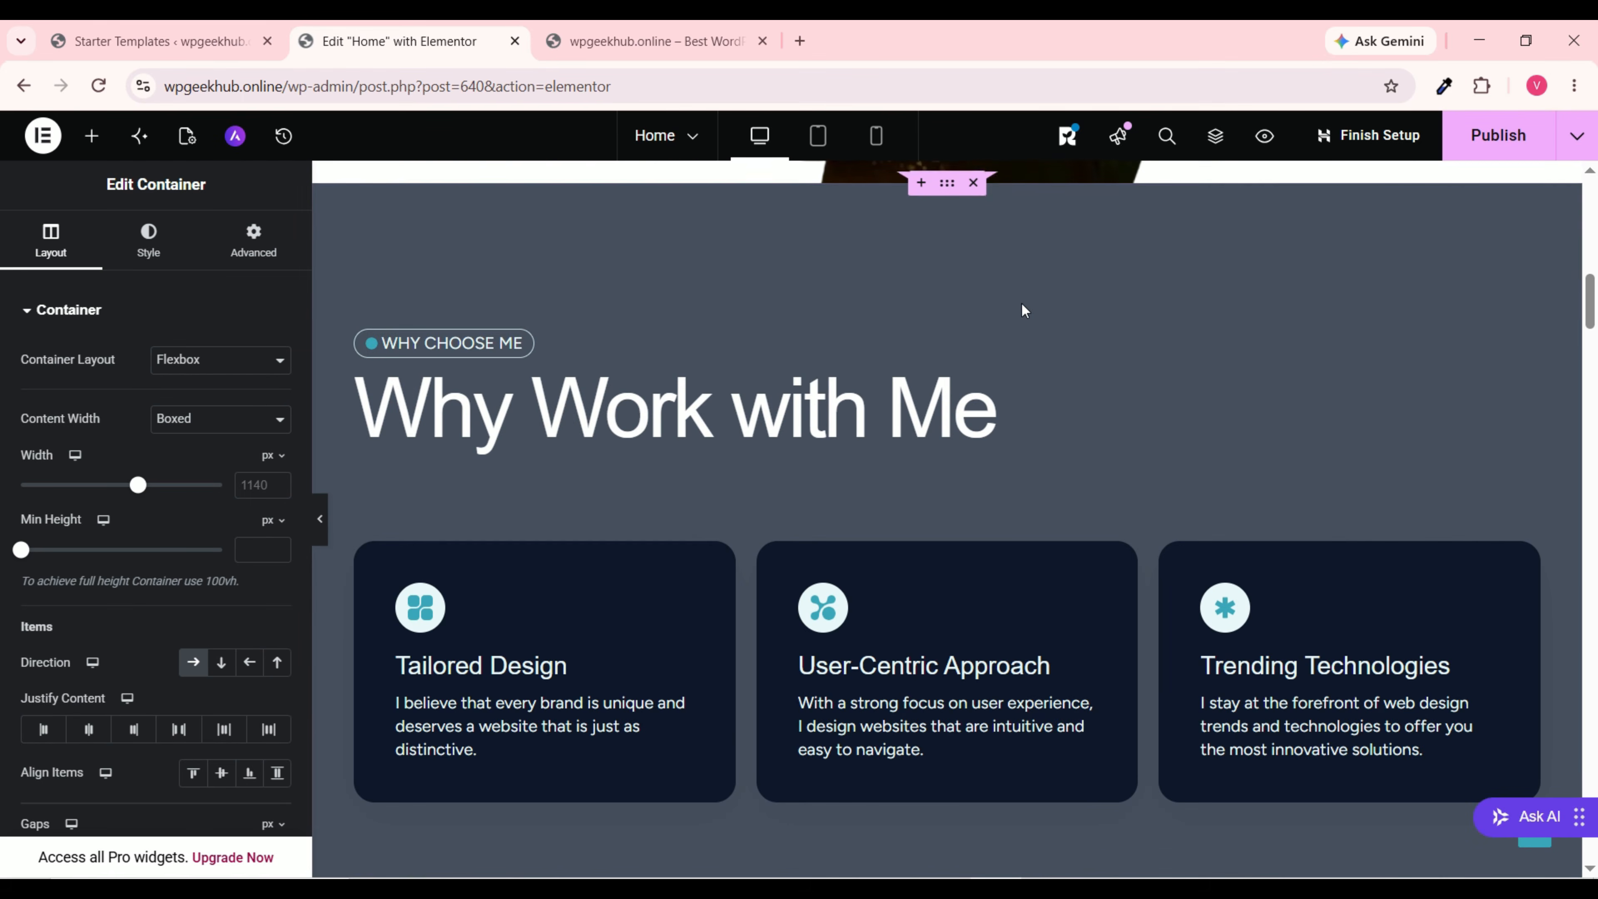
{"action": "scroll", "coordinate": [1026, 299], "scroll_direction": "up", "scroll_amount": 2}
{"action": "scroll", "coordinate": [1022, 305], "scroll_direction": "down", "scroll_amount": 5}
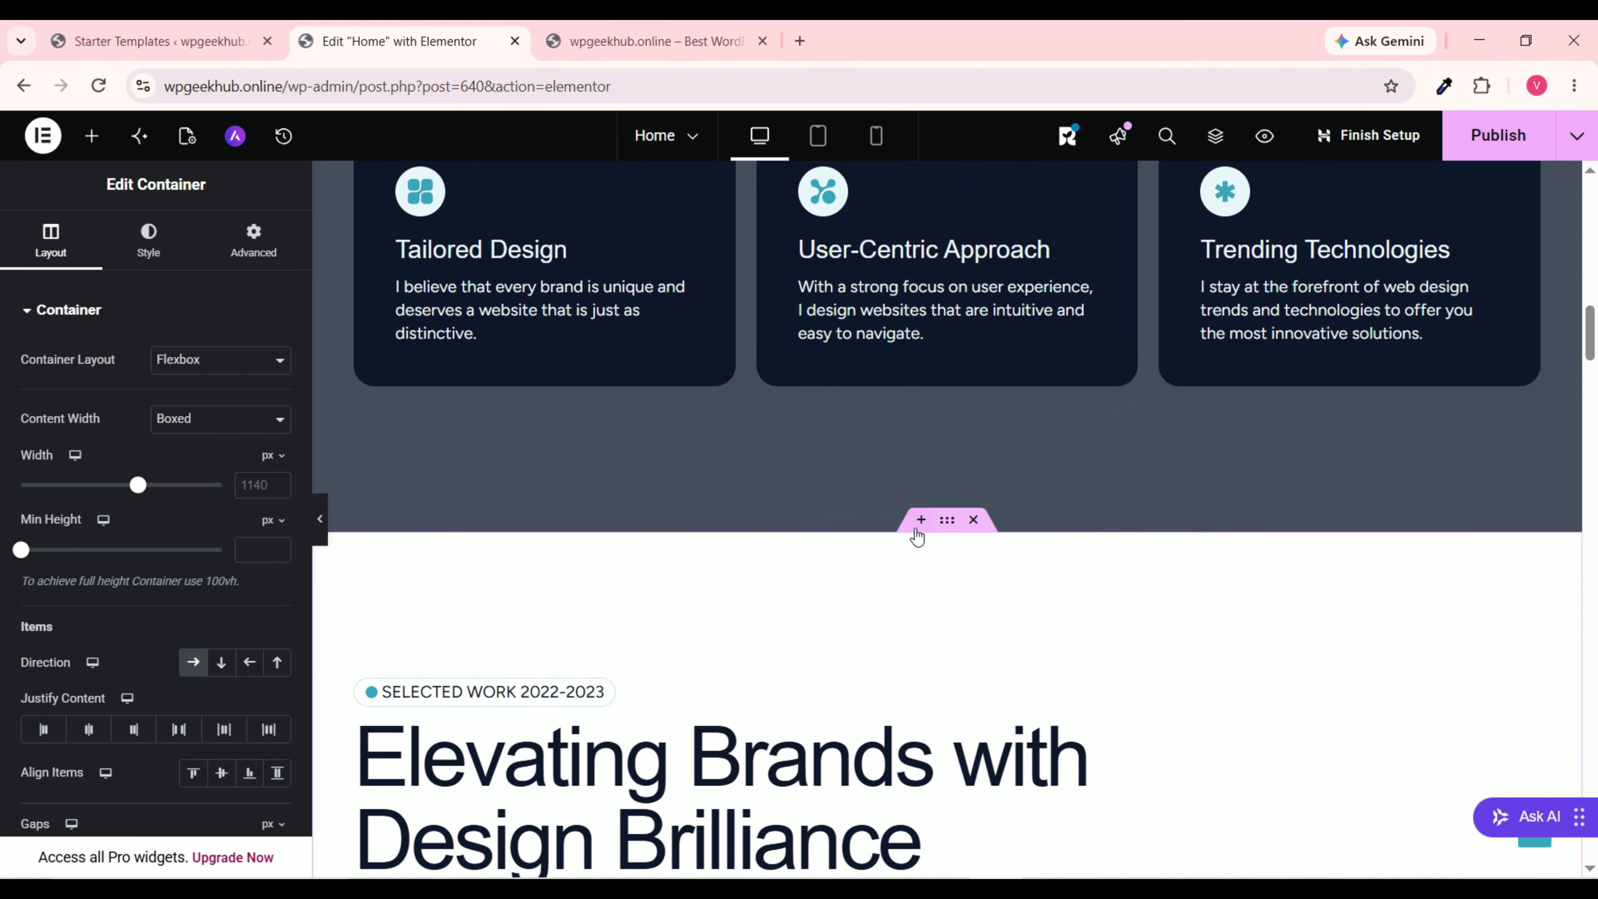
{"action": "scroll", "coordinate": [929, 532], "scroll_direction": "down", "scroll_amount": 11}
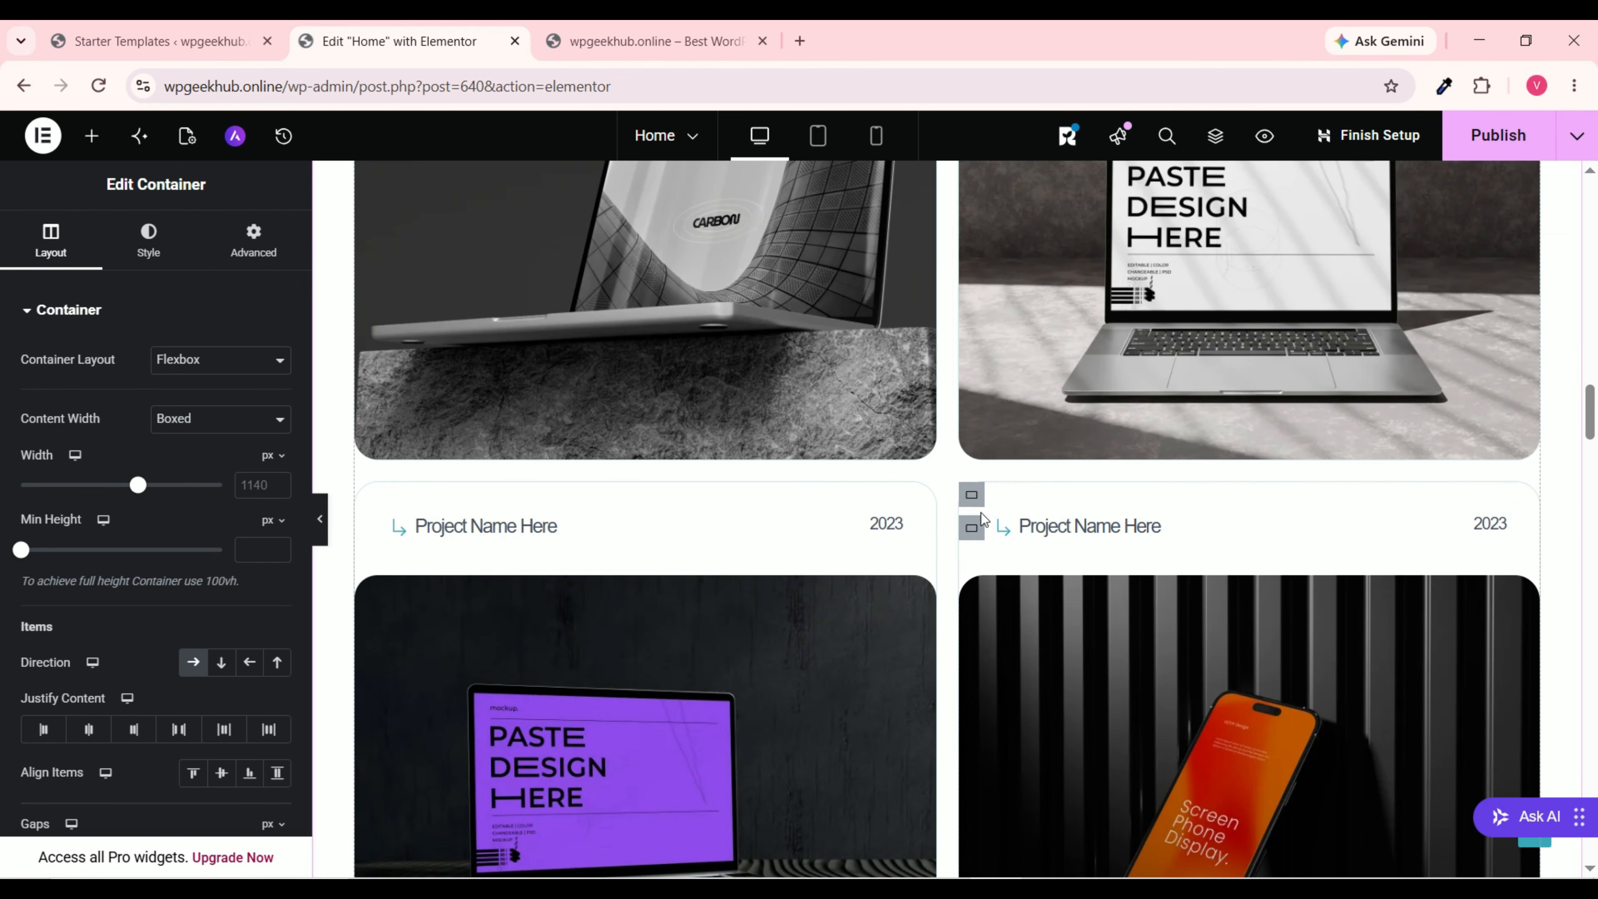
{"action": "scroll", "coordinate": [974, 525], "scroll_direction": "up", "scroll_amount": 15}
{"action": "scroll", "coordinate": [950, 425], "scroll_direction": "up", "scroll_amount": 12}
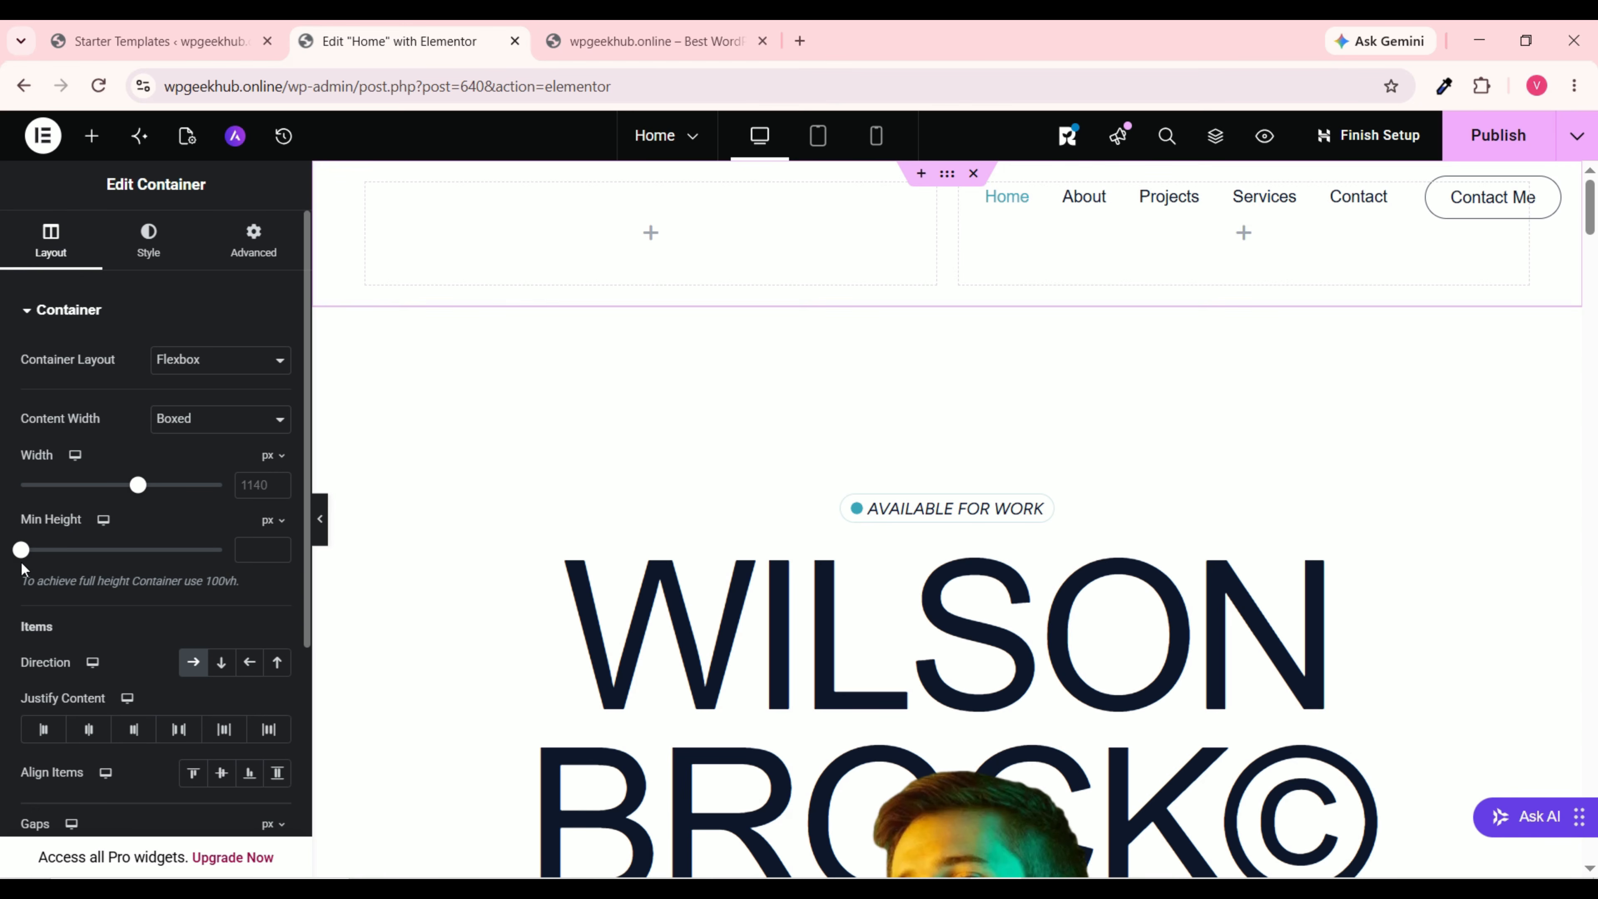
{"action": "left_click_drag", "start_coordinate": [24, 560], "coordinate": [109, 559]}
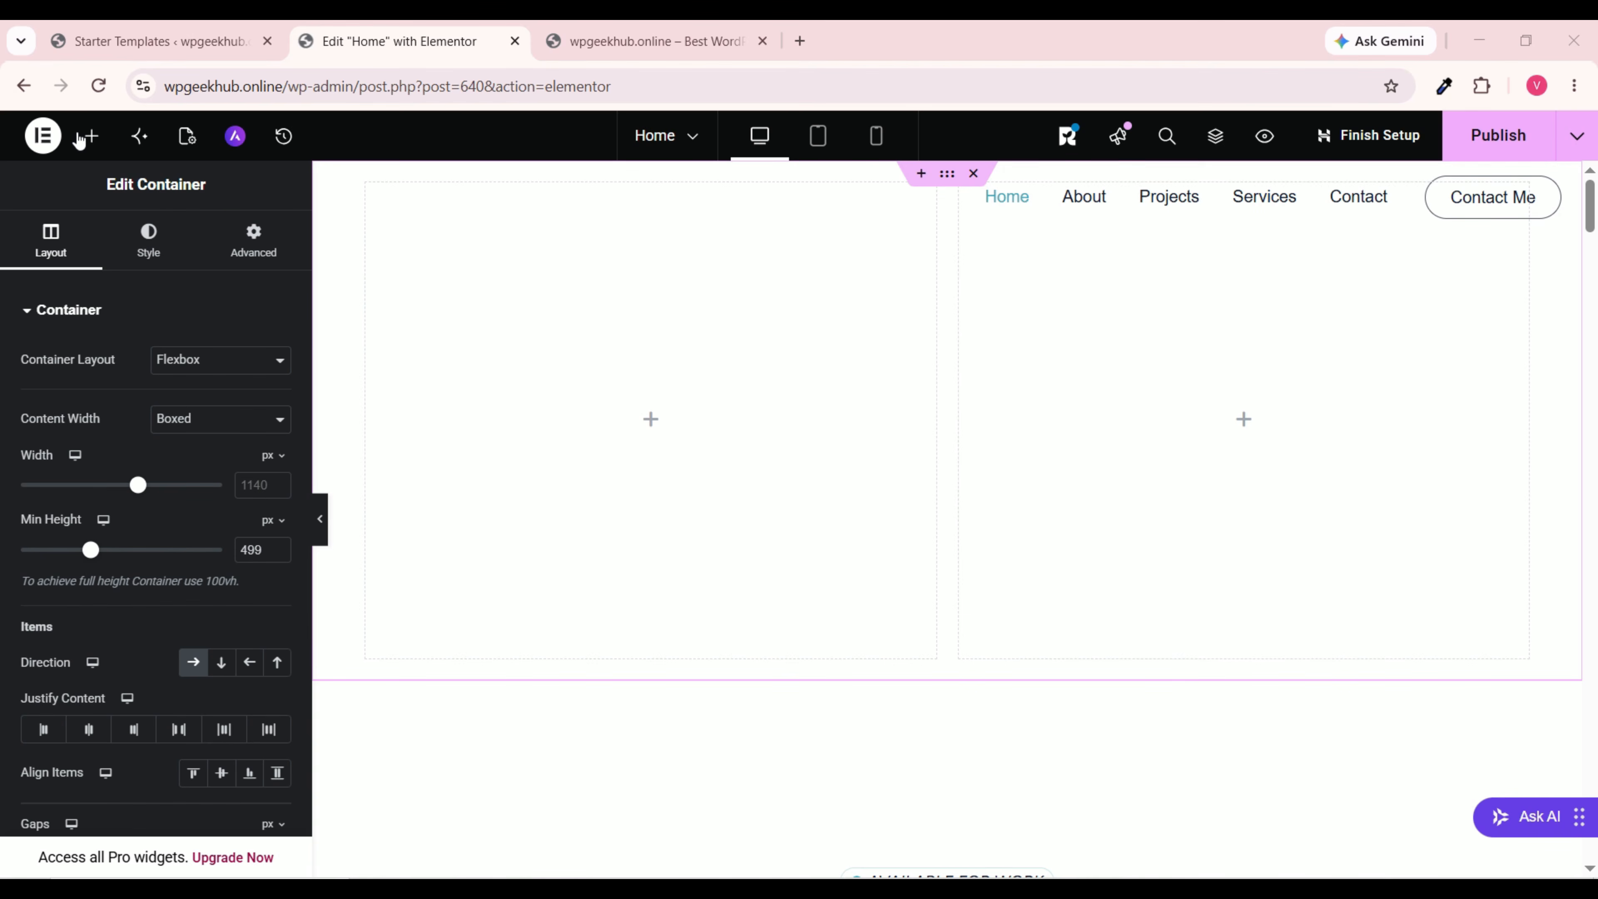
Step: Add an Image widget to the left column using the Web Designer Pic picture
{"action": "left_click", "coordinate": [93, 139]}
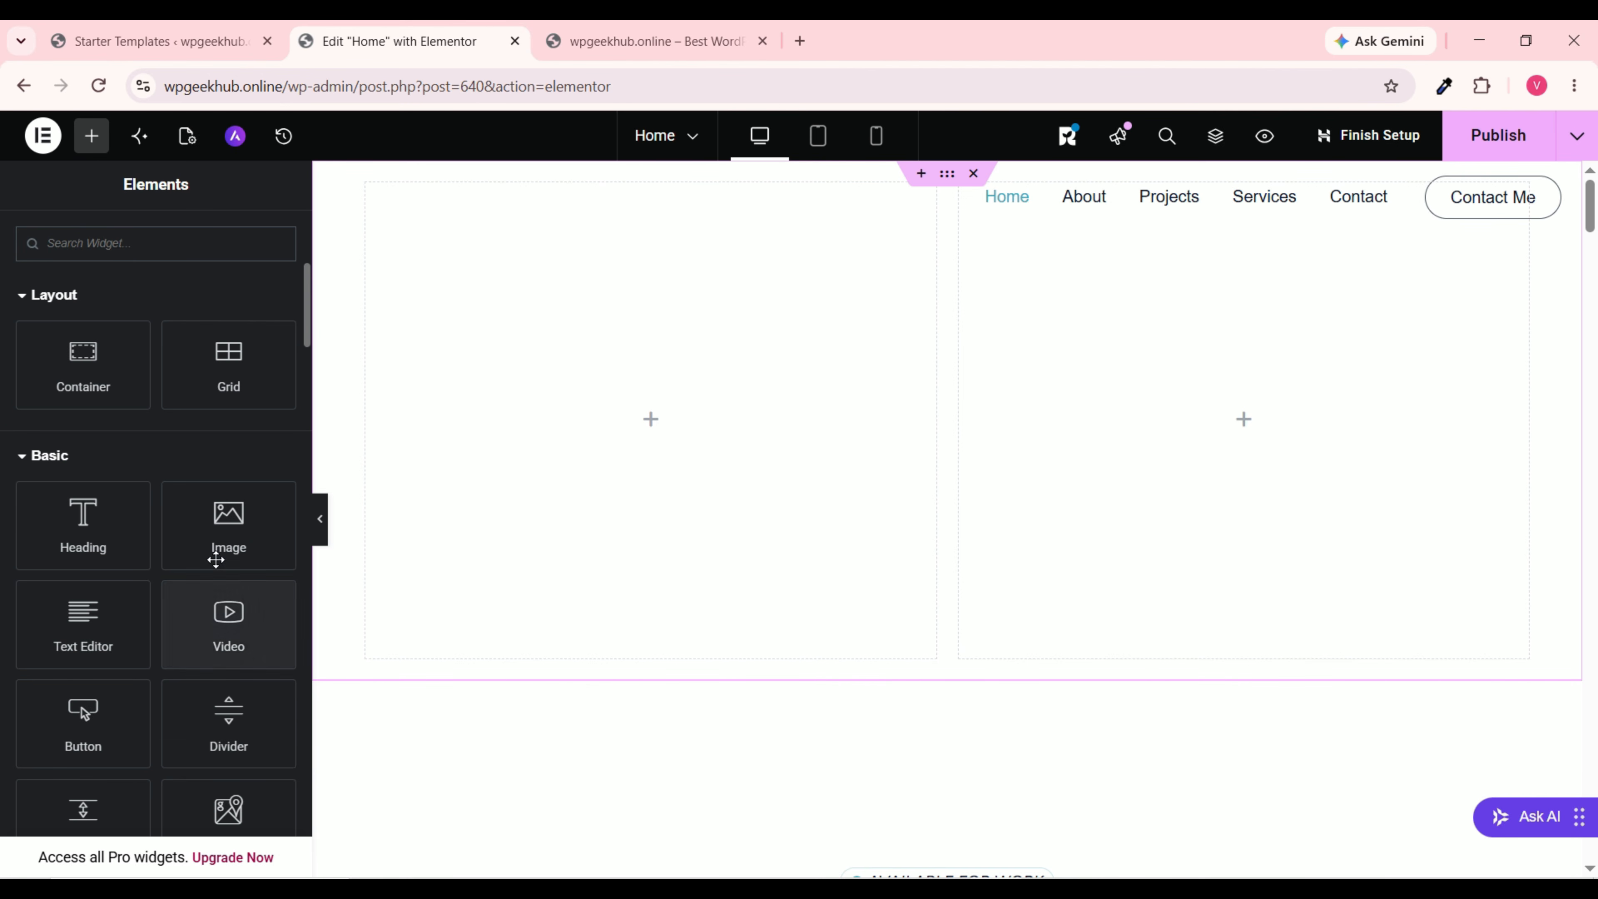
{"action": "left_click_drag", "start_coordinate": [218, 554], "coordinate": [628, 440]}
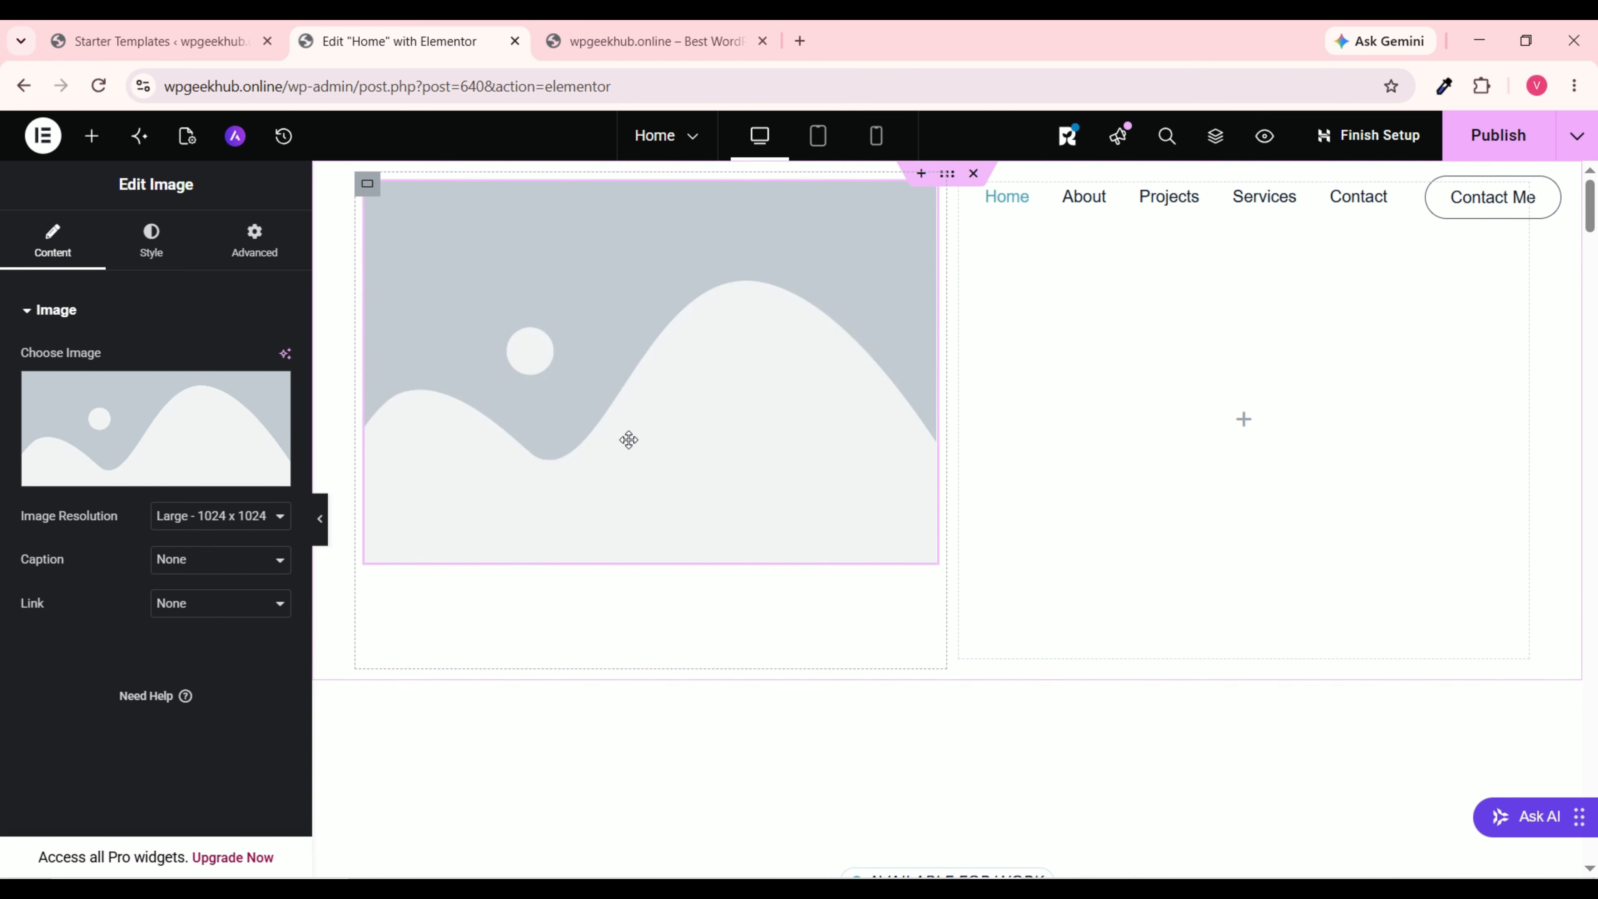
{"action": "left_click", "coordinate": [150, 471]}
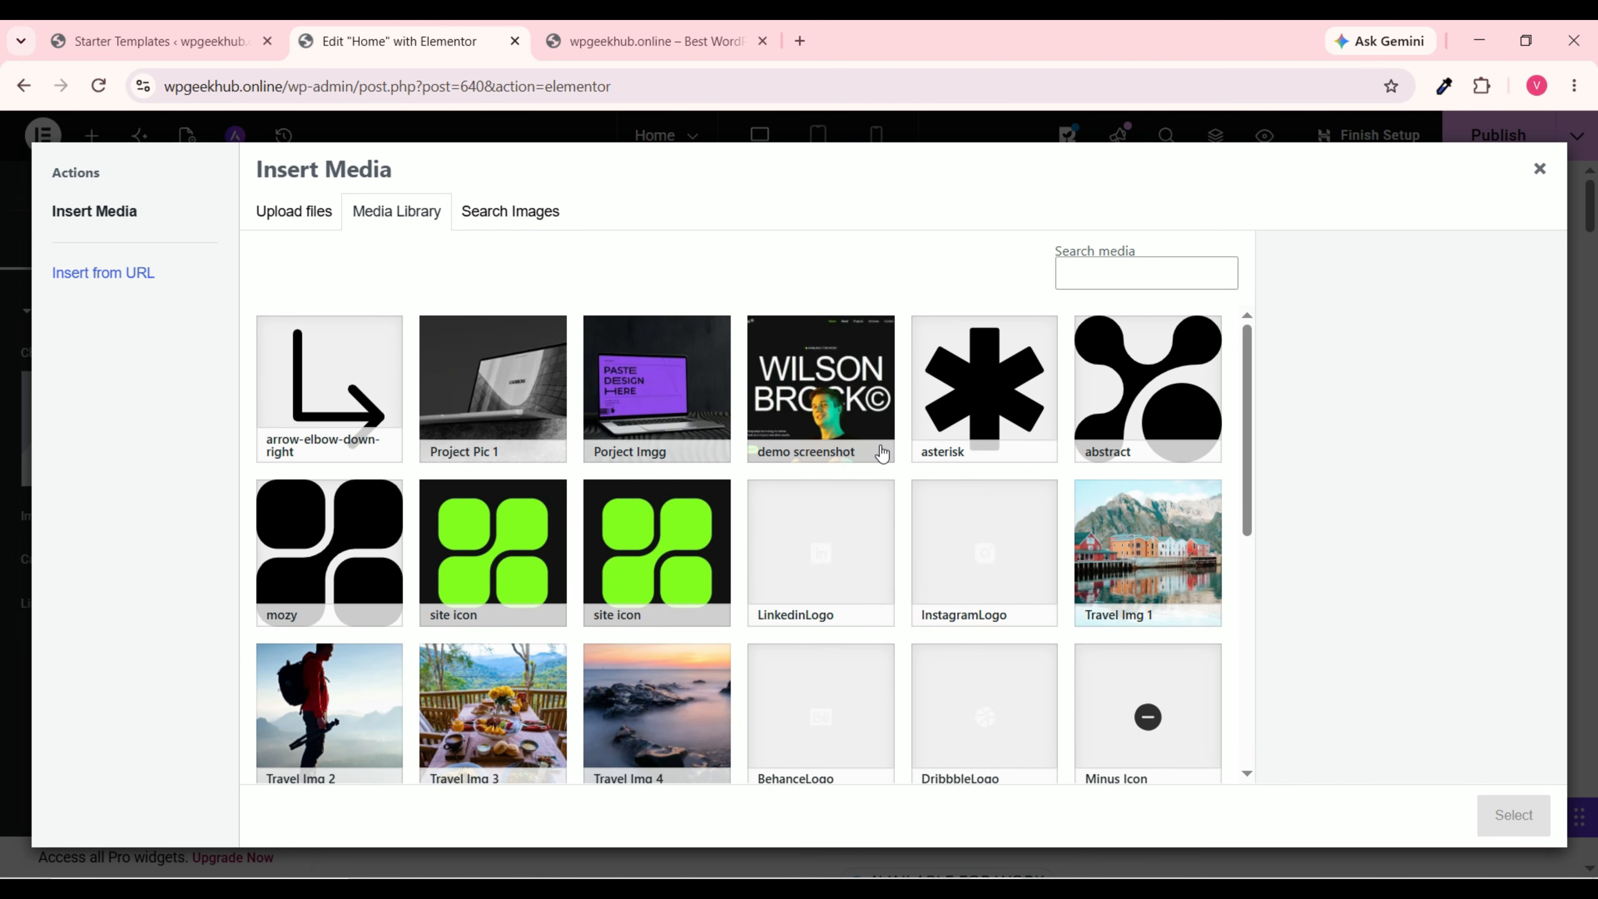
{"action": "scroll", "coordinate": [874, 452], "scroll_direction": "down", "scroll_amount": 5}
{"action": "scroll", "coordinate": [817, 692], "scroll_direction": "down", "scroll_amount": 2}
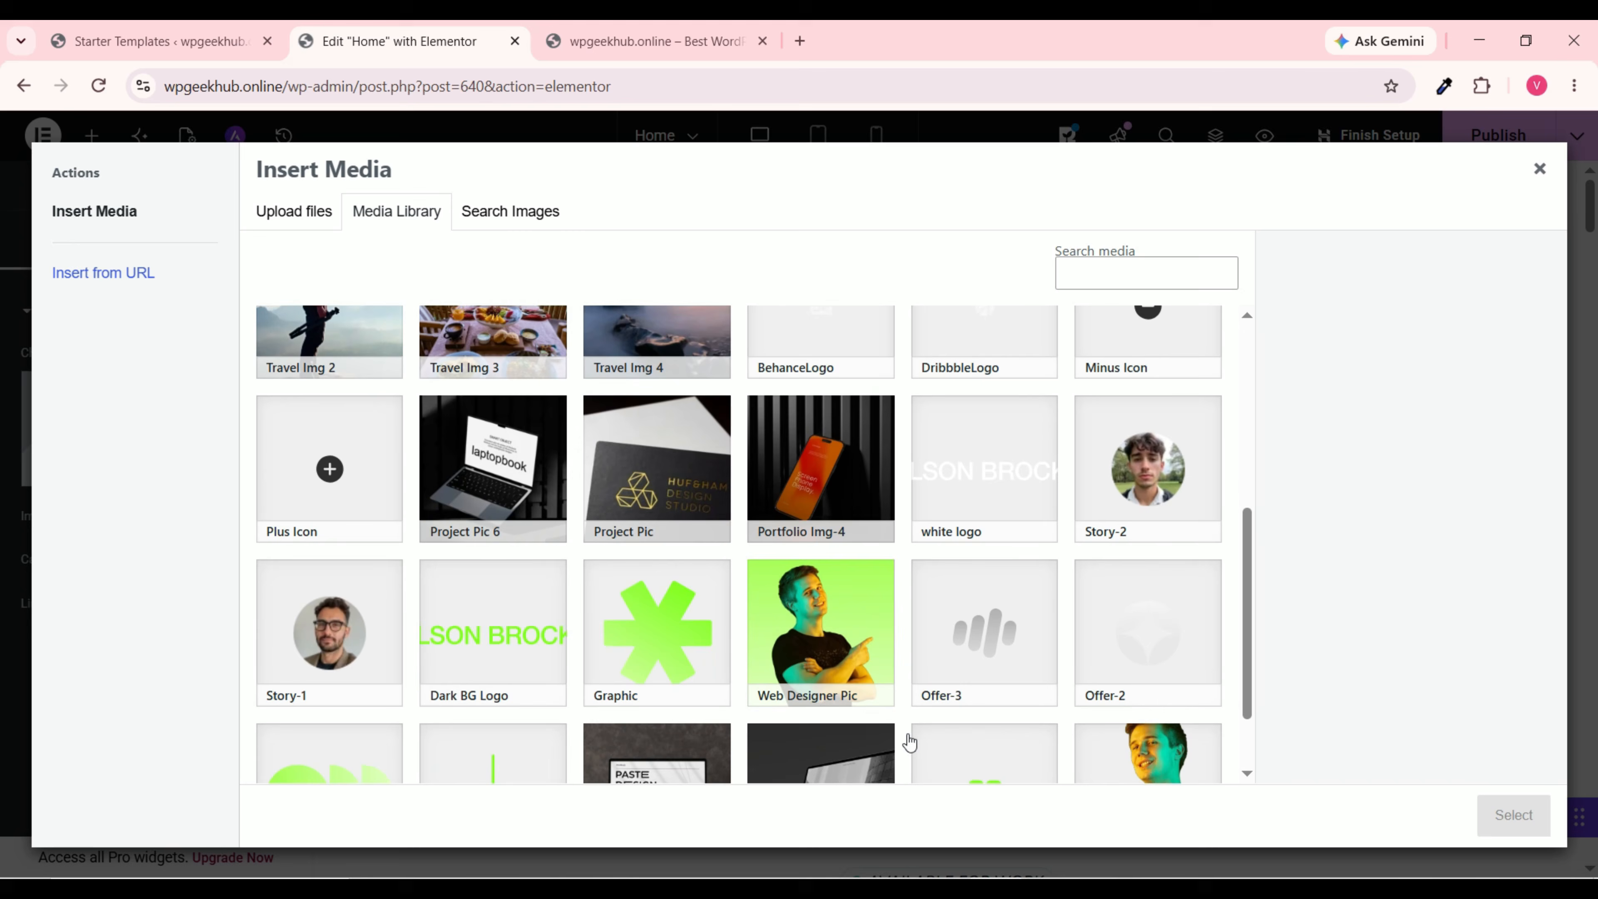
{"action": "scroll", "coordinate": [790, 682], "scroll_direction": "down", "scroll_amount": 1}
{"action": "left_click", "coordinate": [812, 604]}
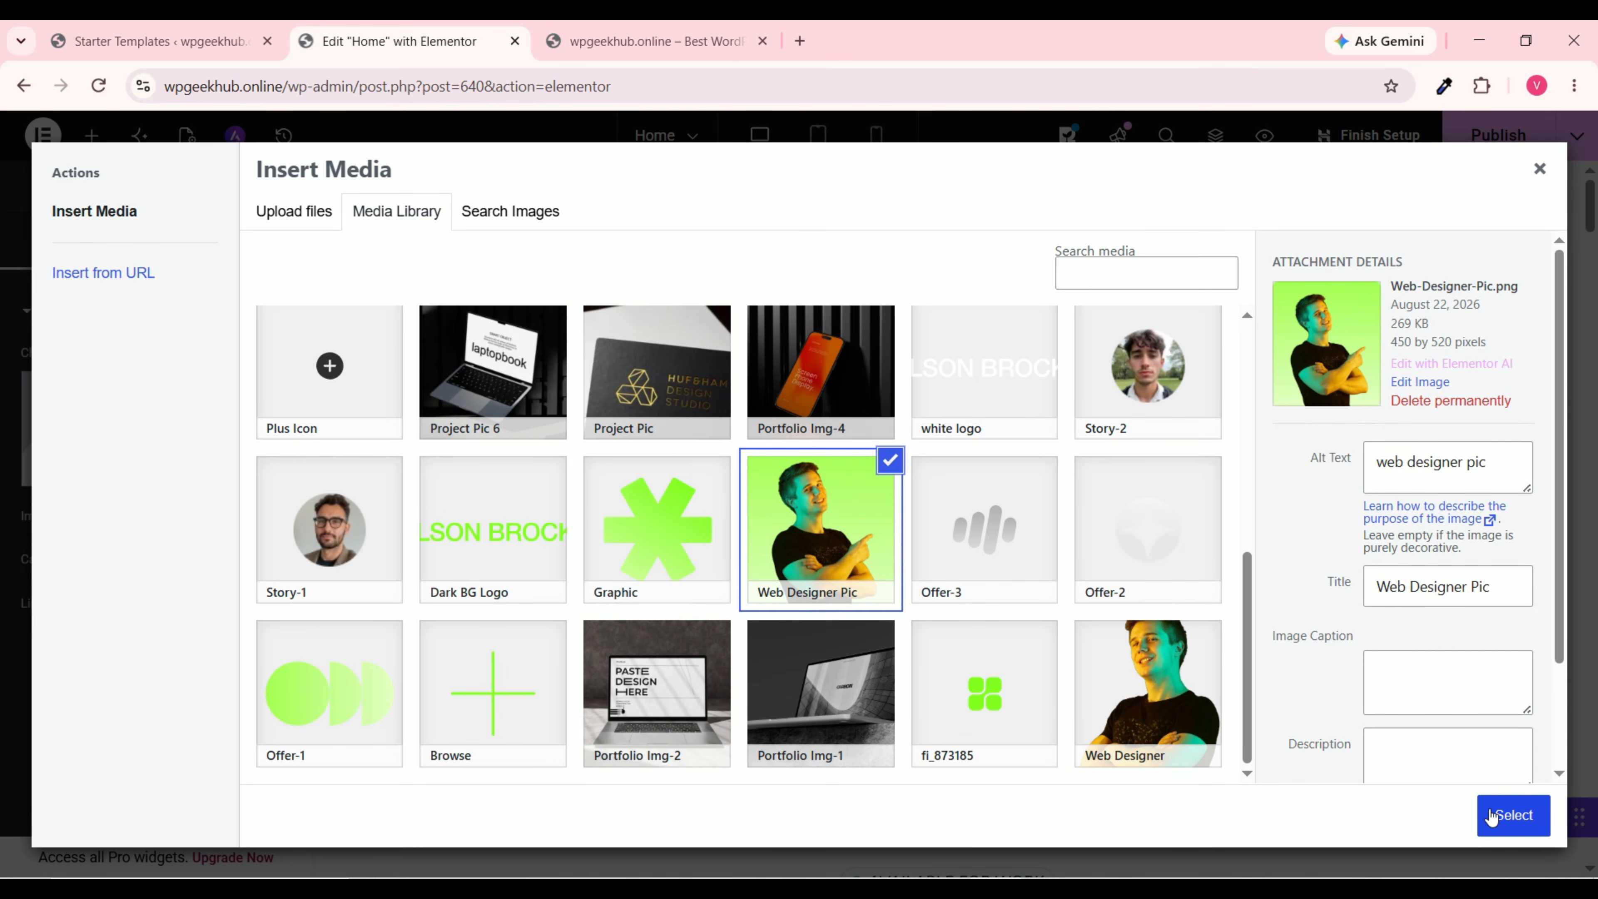
{"action": "left_click", "coordinate": [1517, 816]}
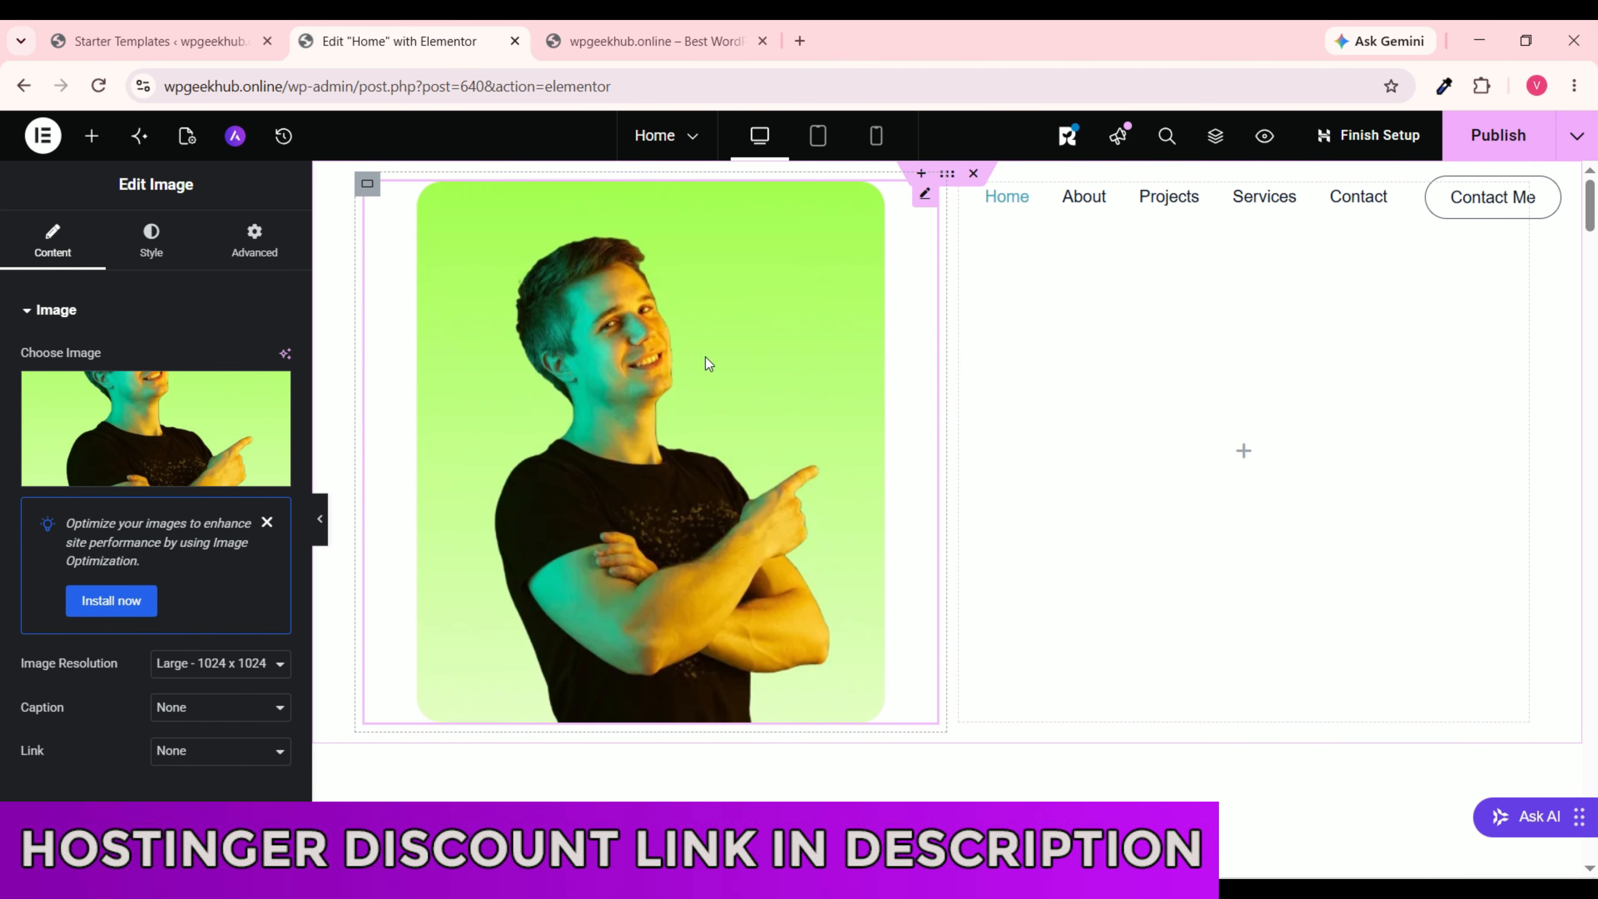
Step: Delete that image widget and drop a fresh placeholder Image widget into the left container
{"action": "right_click", "coordinate": [923, 197]}
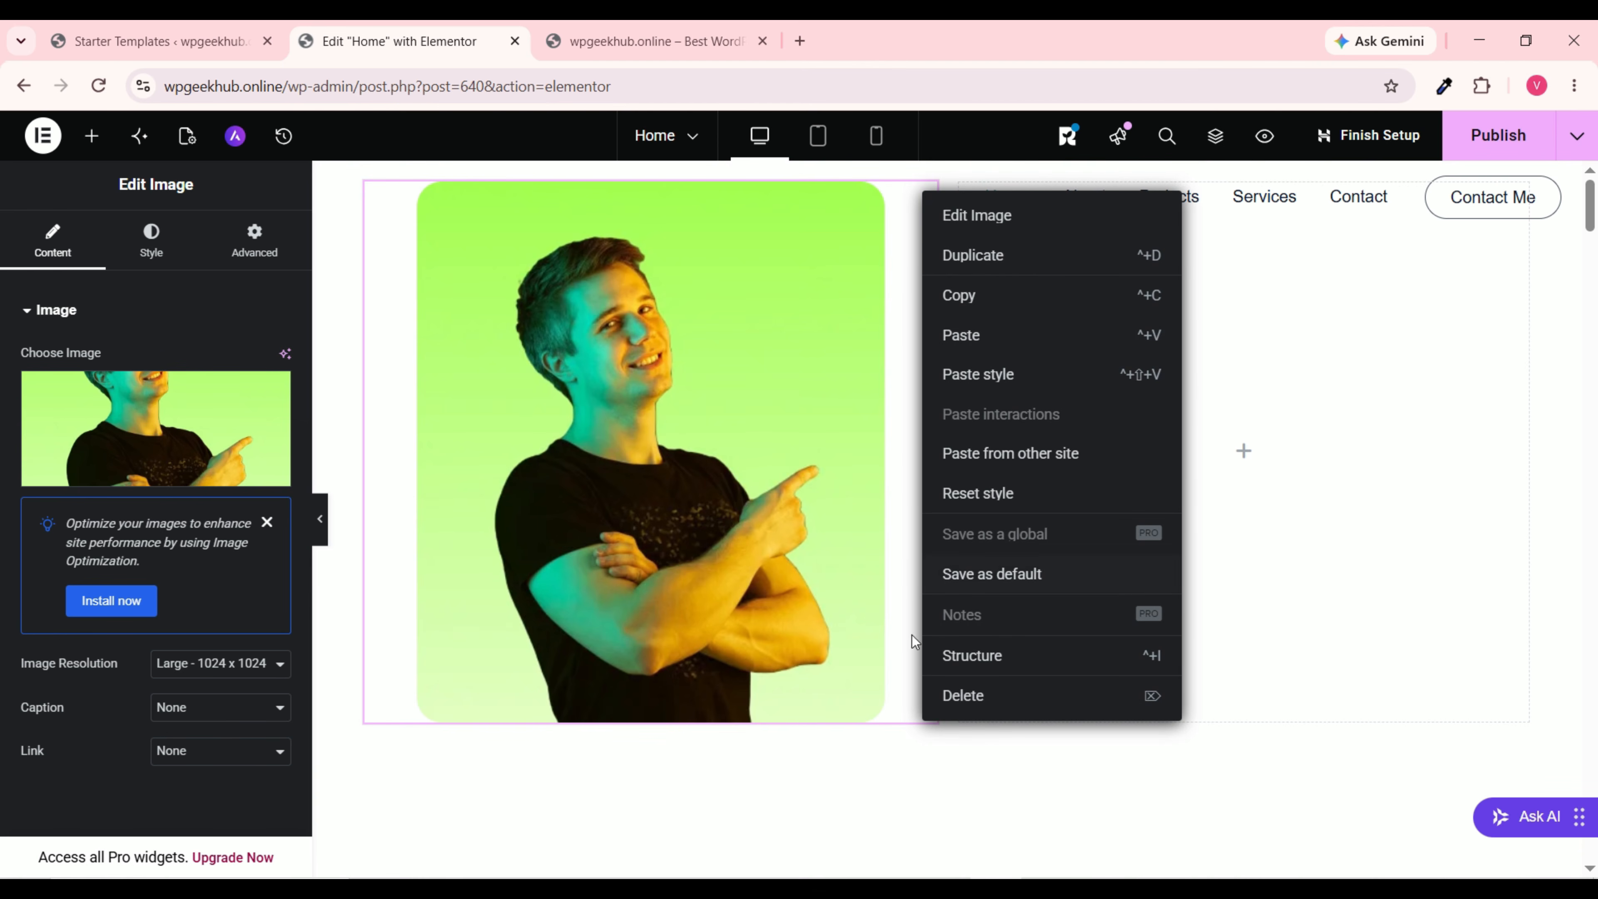
{"action": "left_click", "coordinate": [996, 698]}
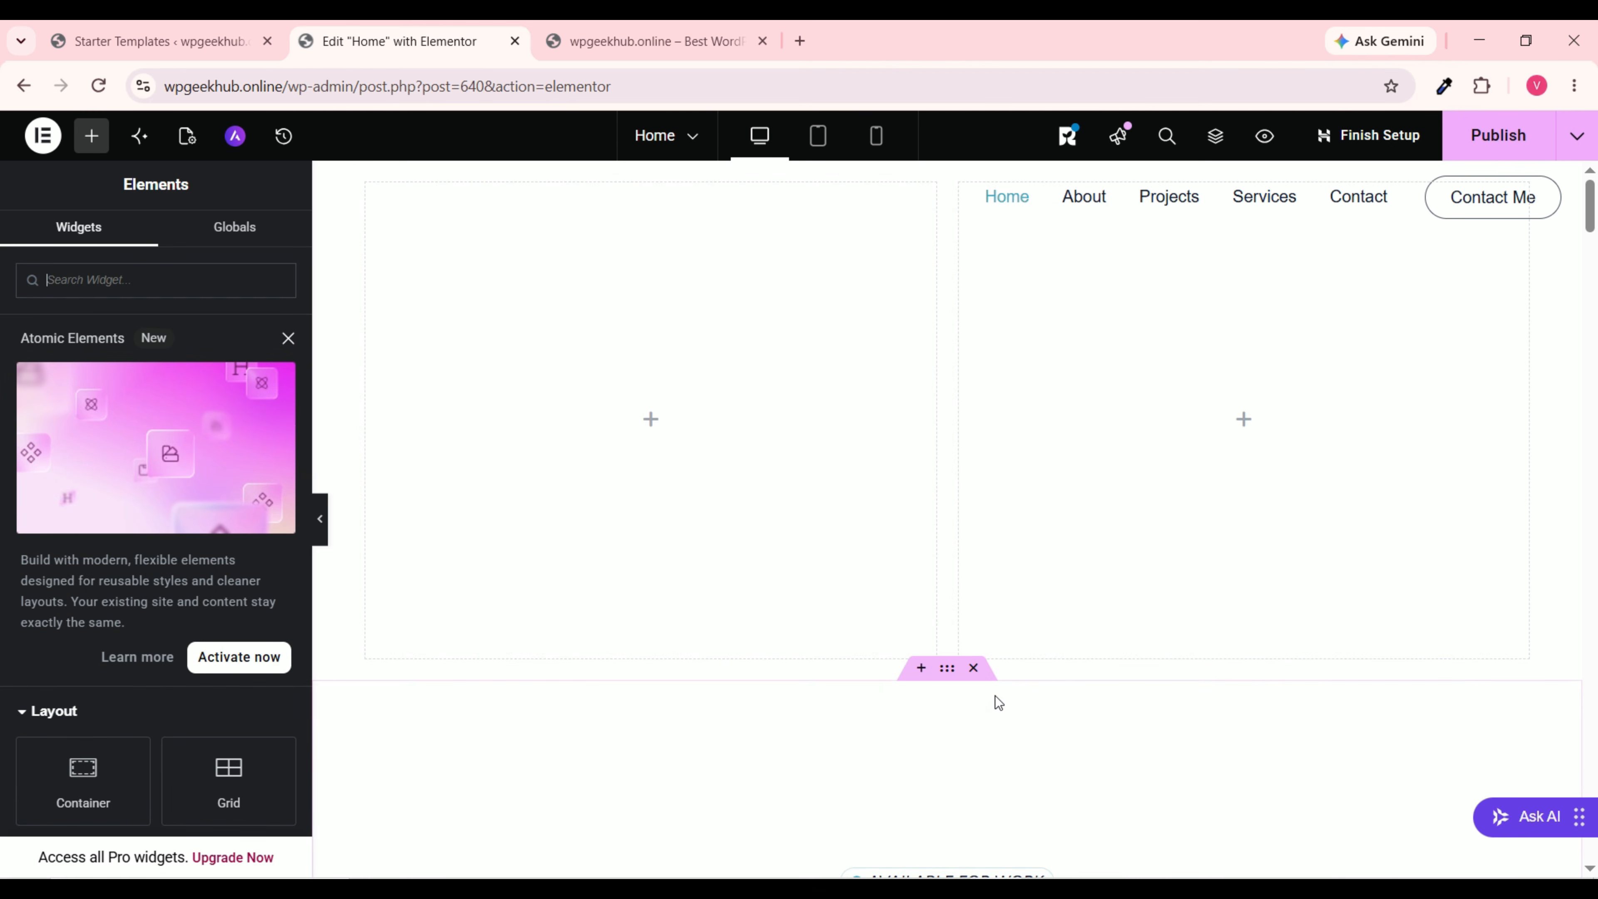
{"action": "left_click", "coordinate": [288, 338]}
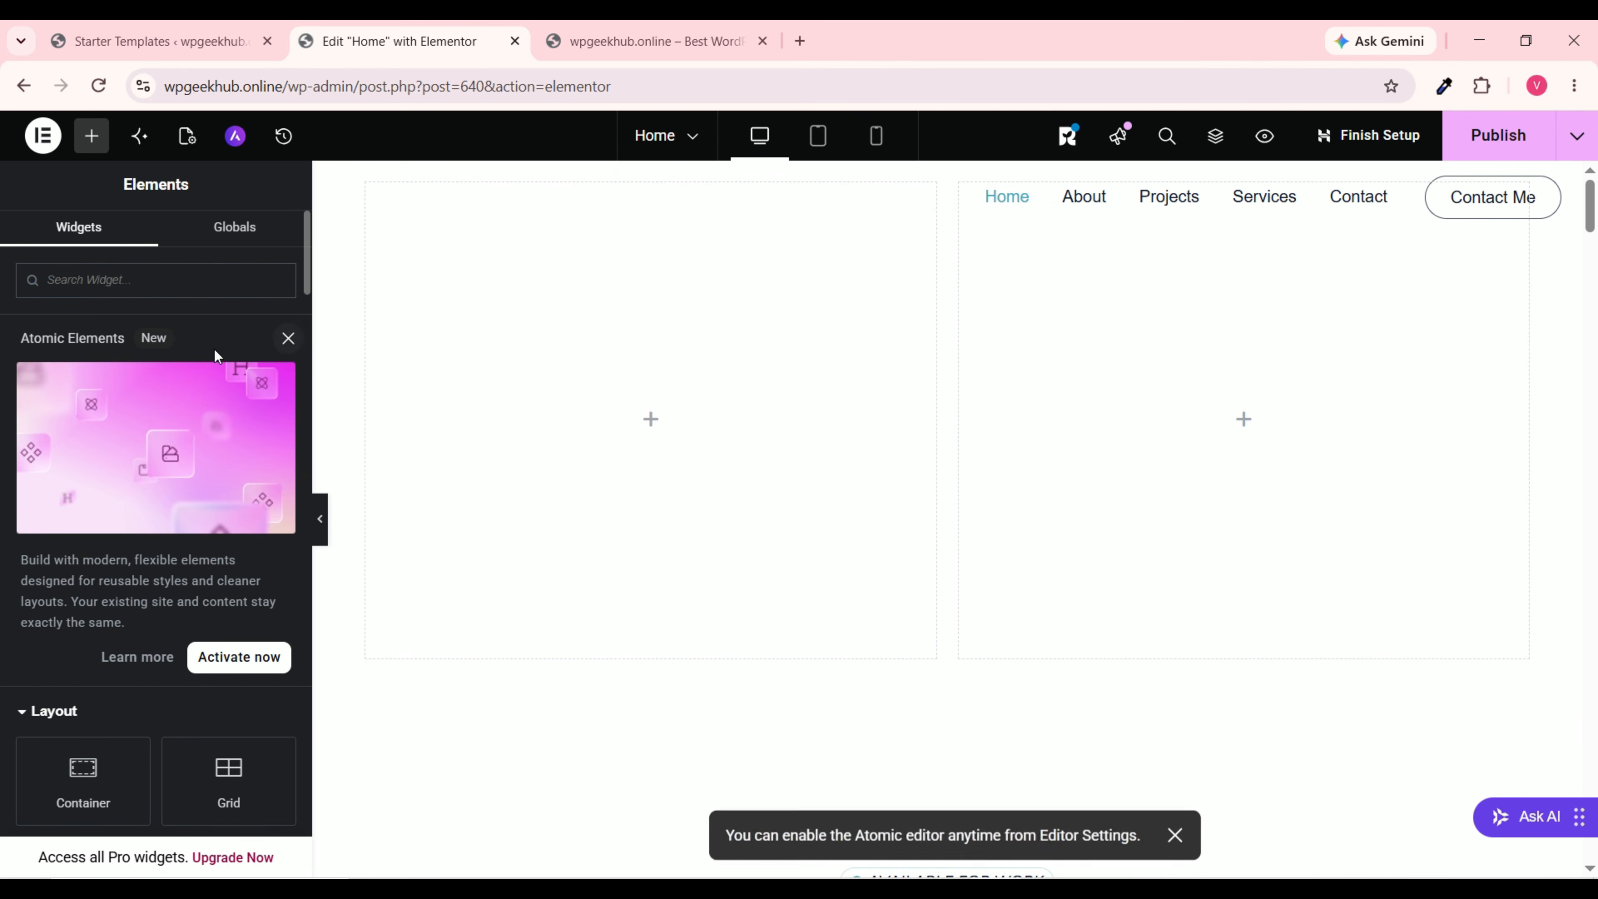
{"action": "left_click_drag", "start_coordinate": [233, 599], "coordinate": [621, 432]}
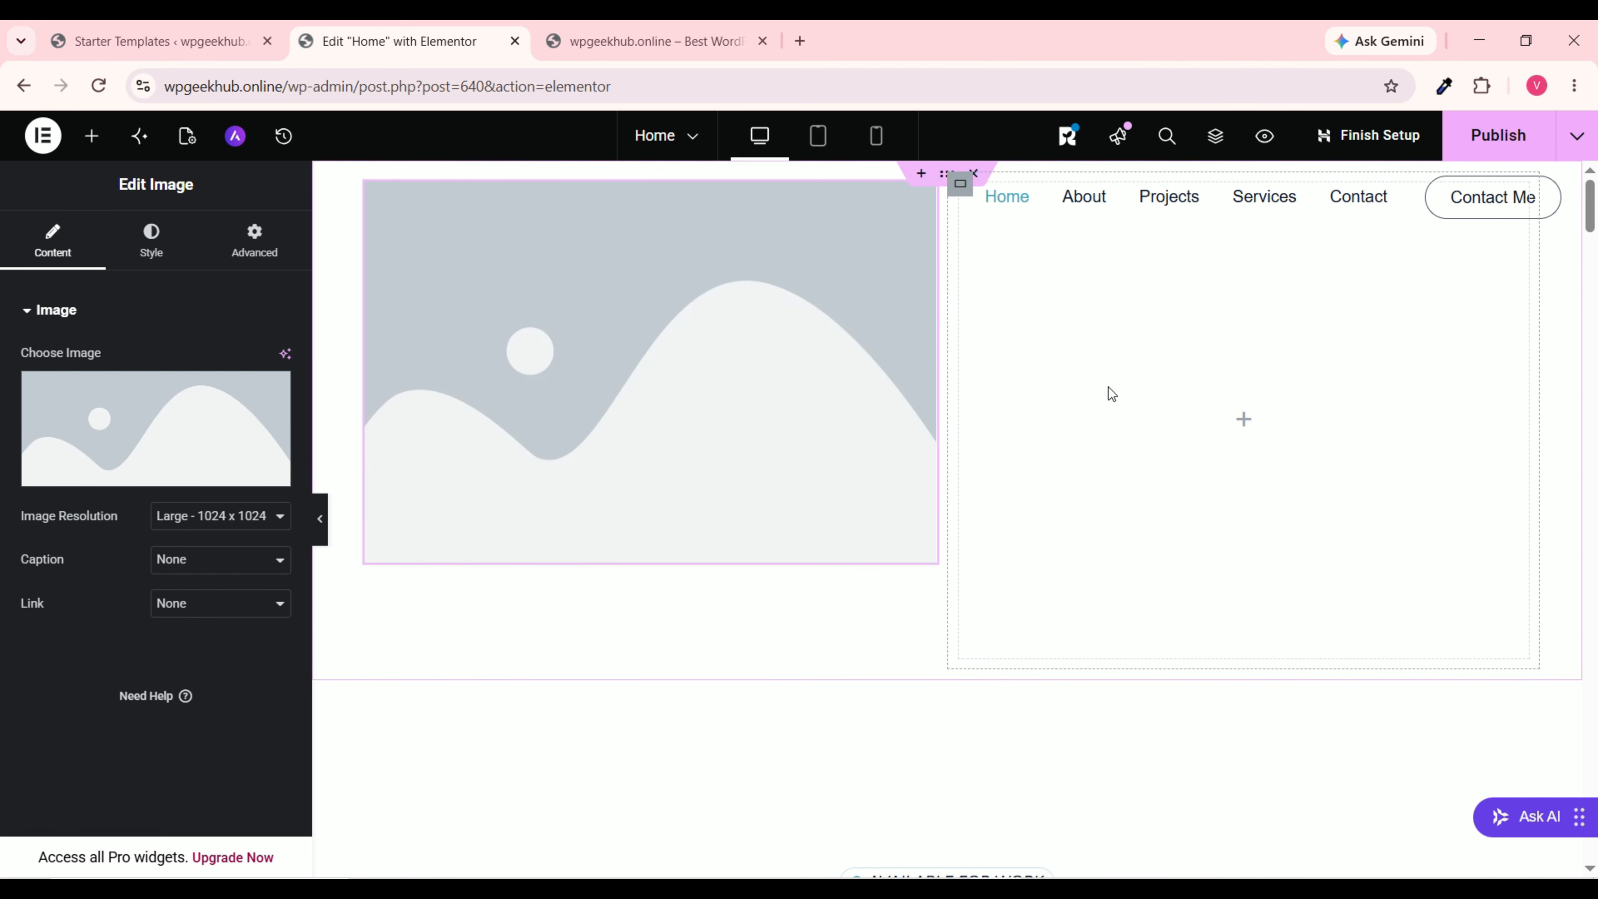
Step: Add a 'sewwedsxg' heading in the right column and set the container's Align Items to Center
{"action": "left_click", "coordinate": [93, 137]}
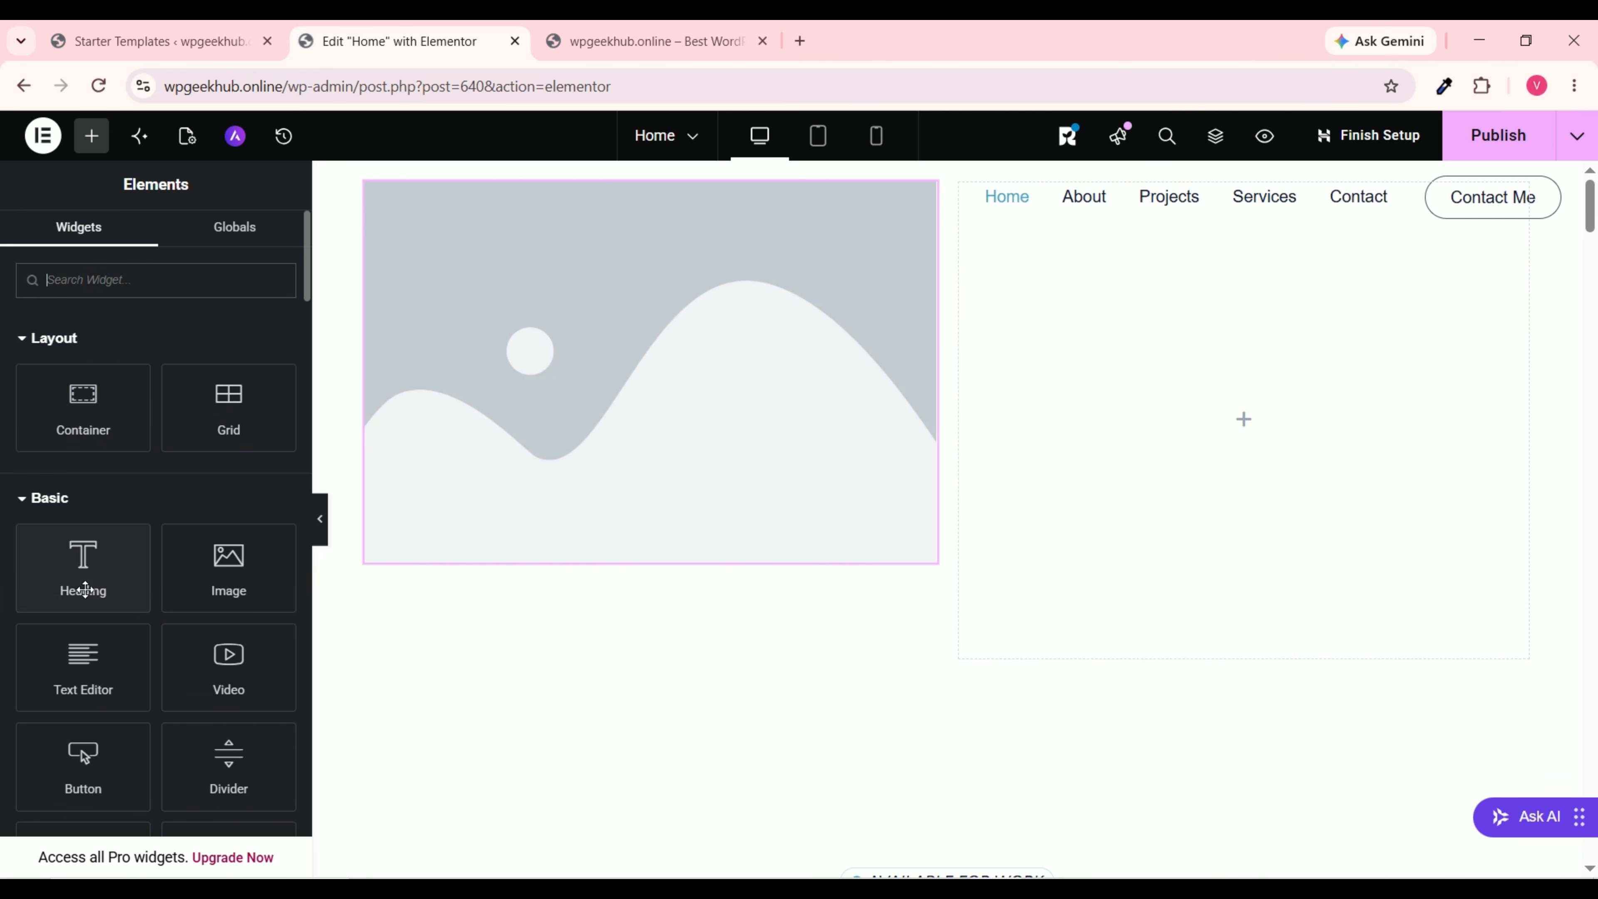
{"action": "left_click_drag", "start_coordinate": [69, 569], "coordinate": [1209, 397]}
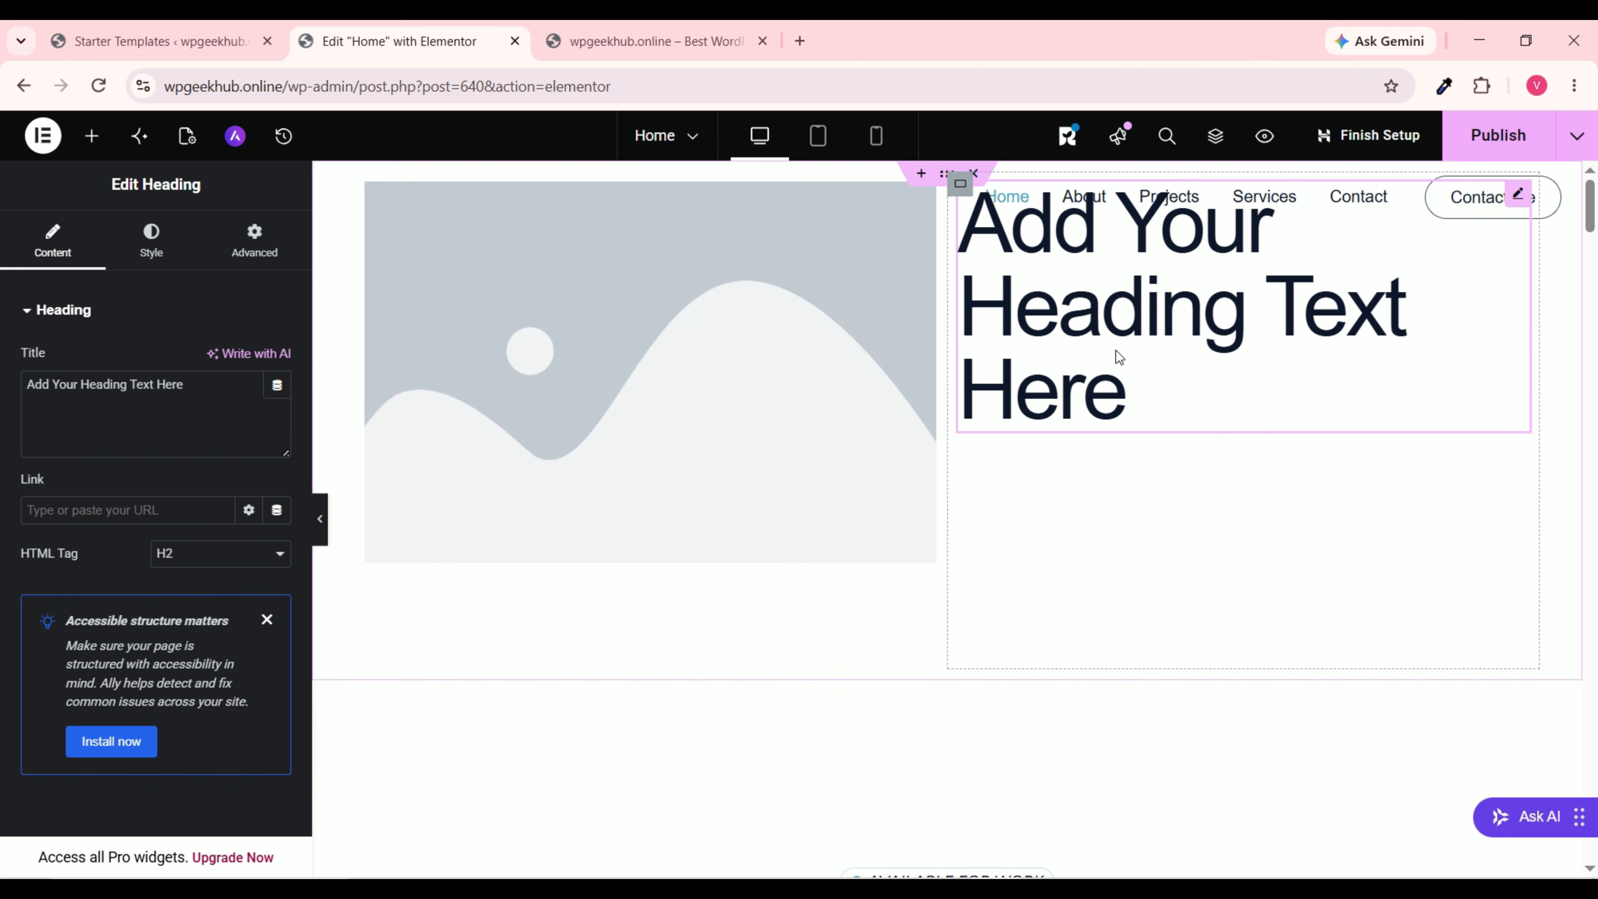
{"action": "left_click_drag", "start_coordinate": [53, 385], "coordinate": [191, 383]}
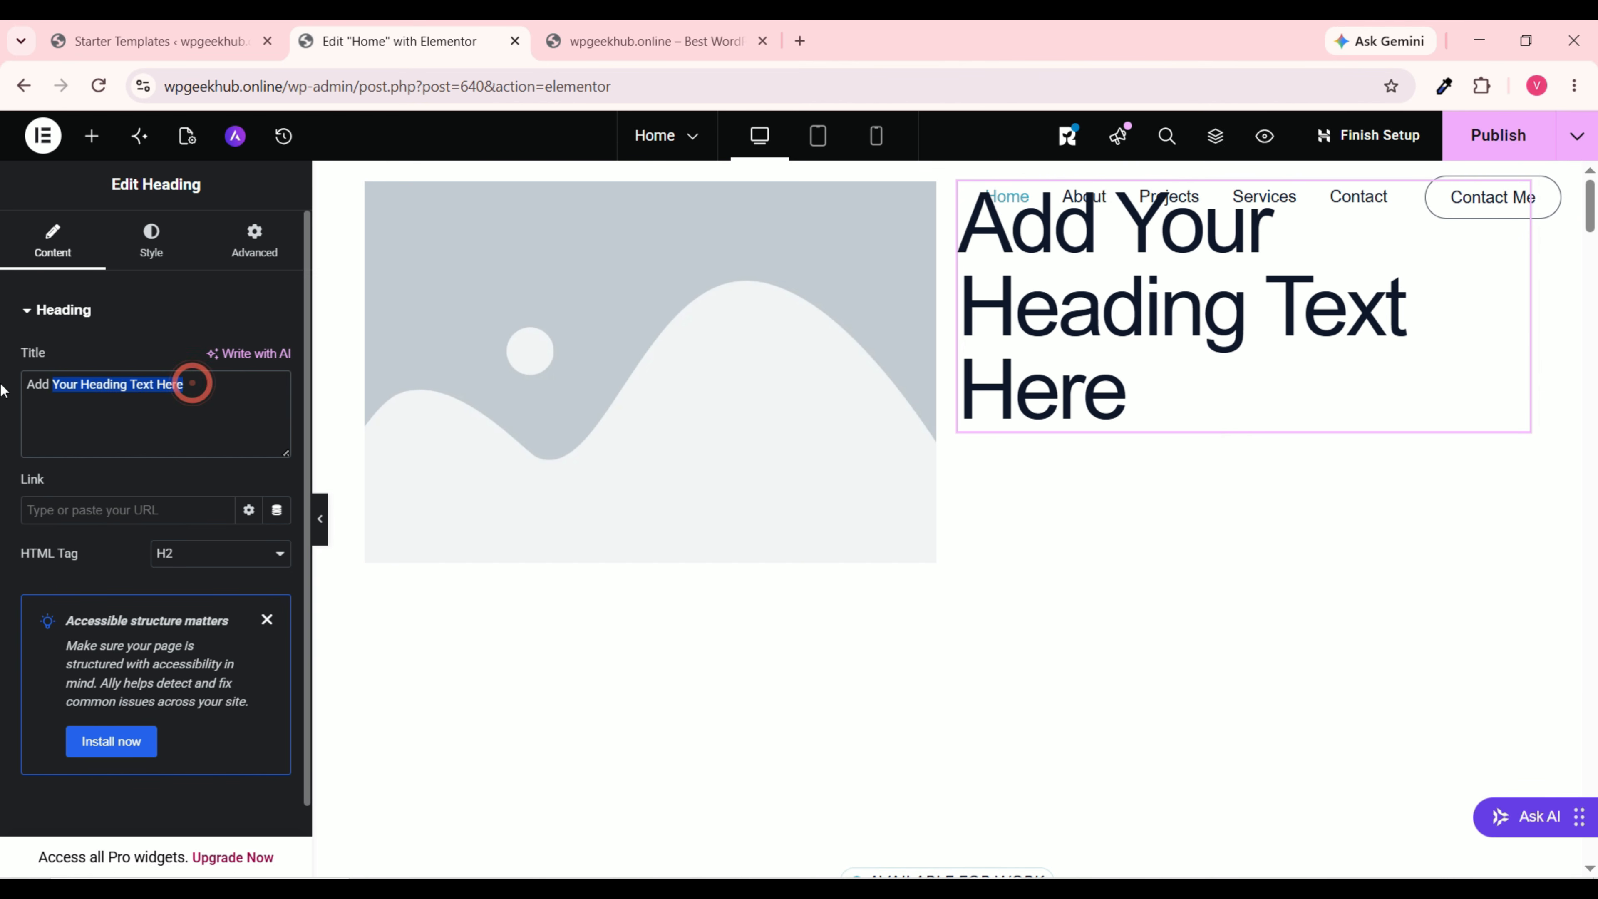
{"action": "left_click_drag", "start_coordinate": [1, 391], "coordinate": [1, 390]}
{"action": "type", "text": "sewwedsxg"}
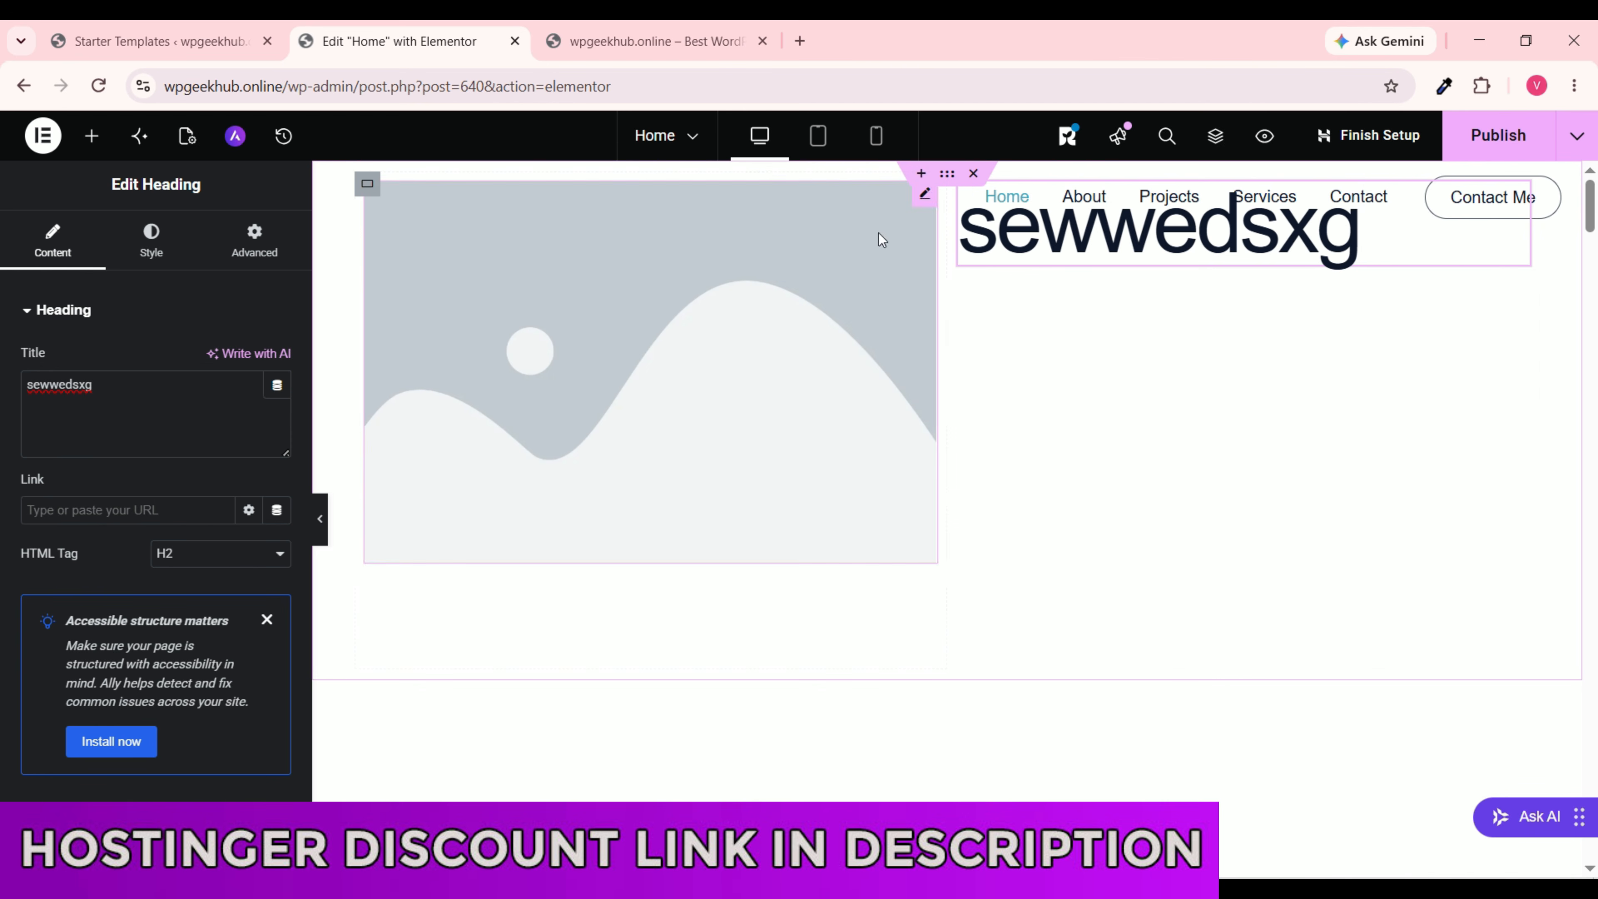
{"action": "left_click", "coordinate": [949, 179]}
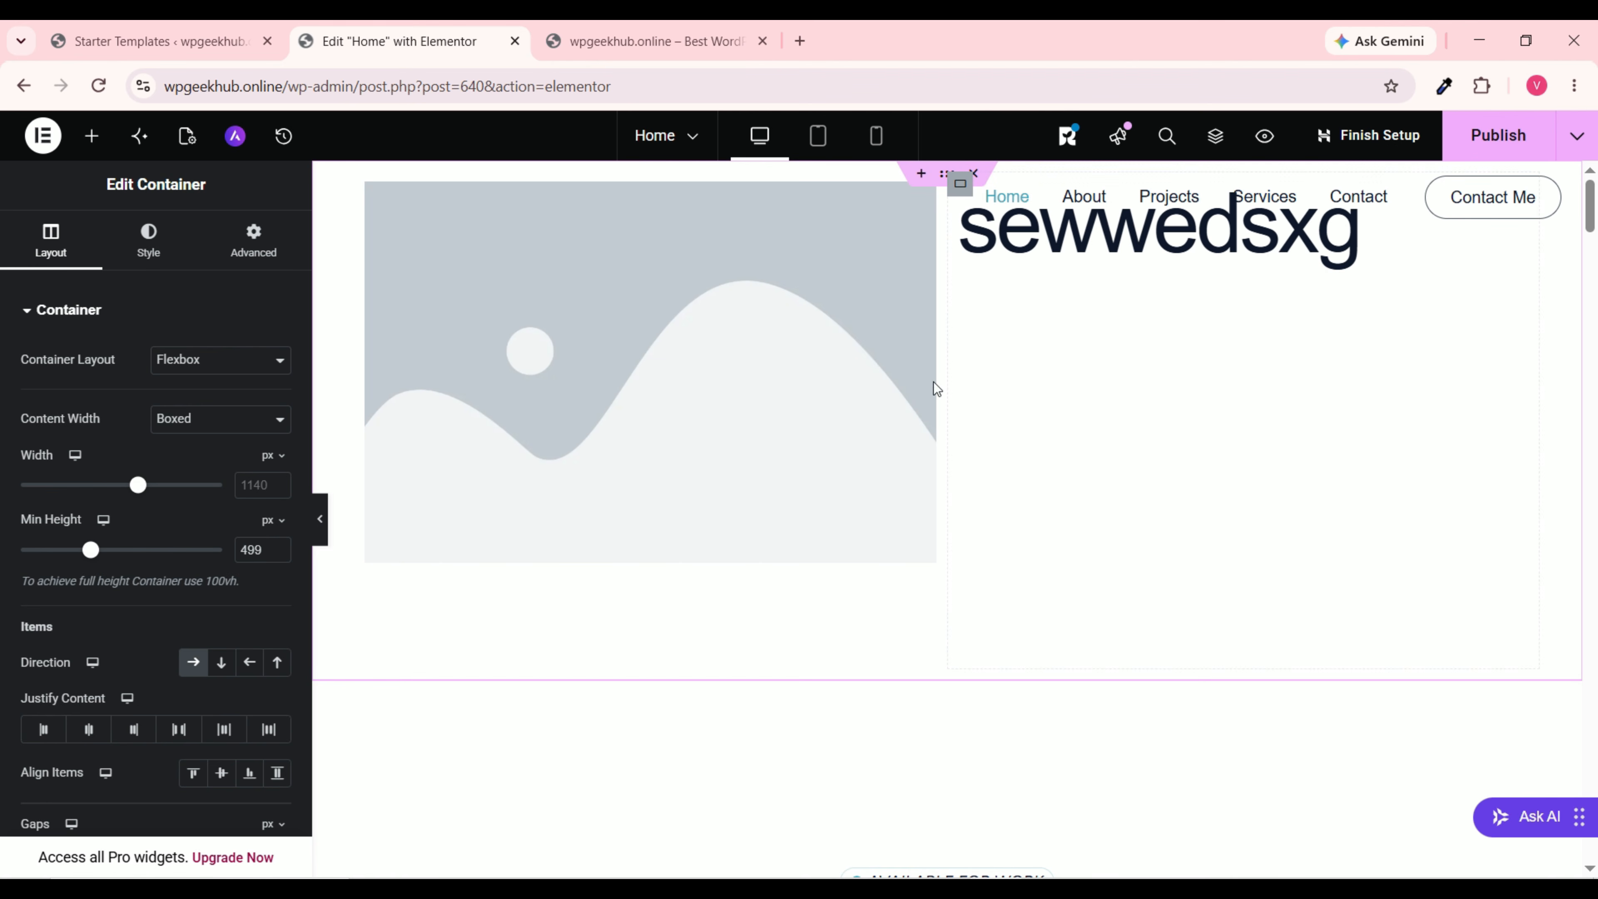
{"action": "left_click", "coordinate": [222, 775]}
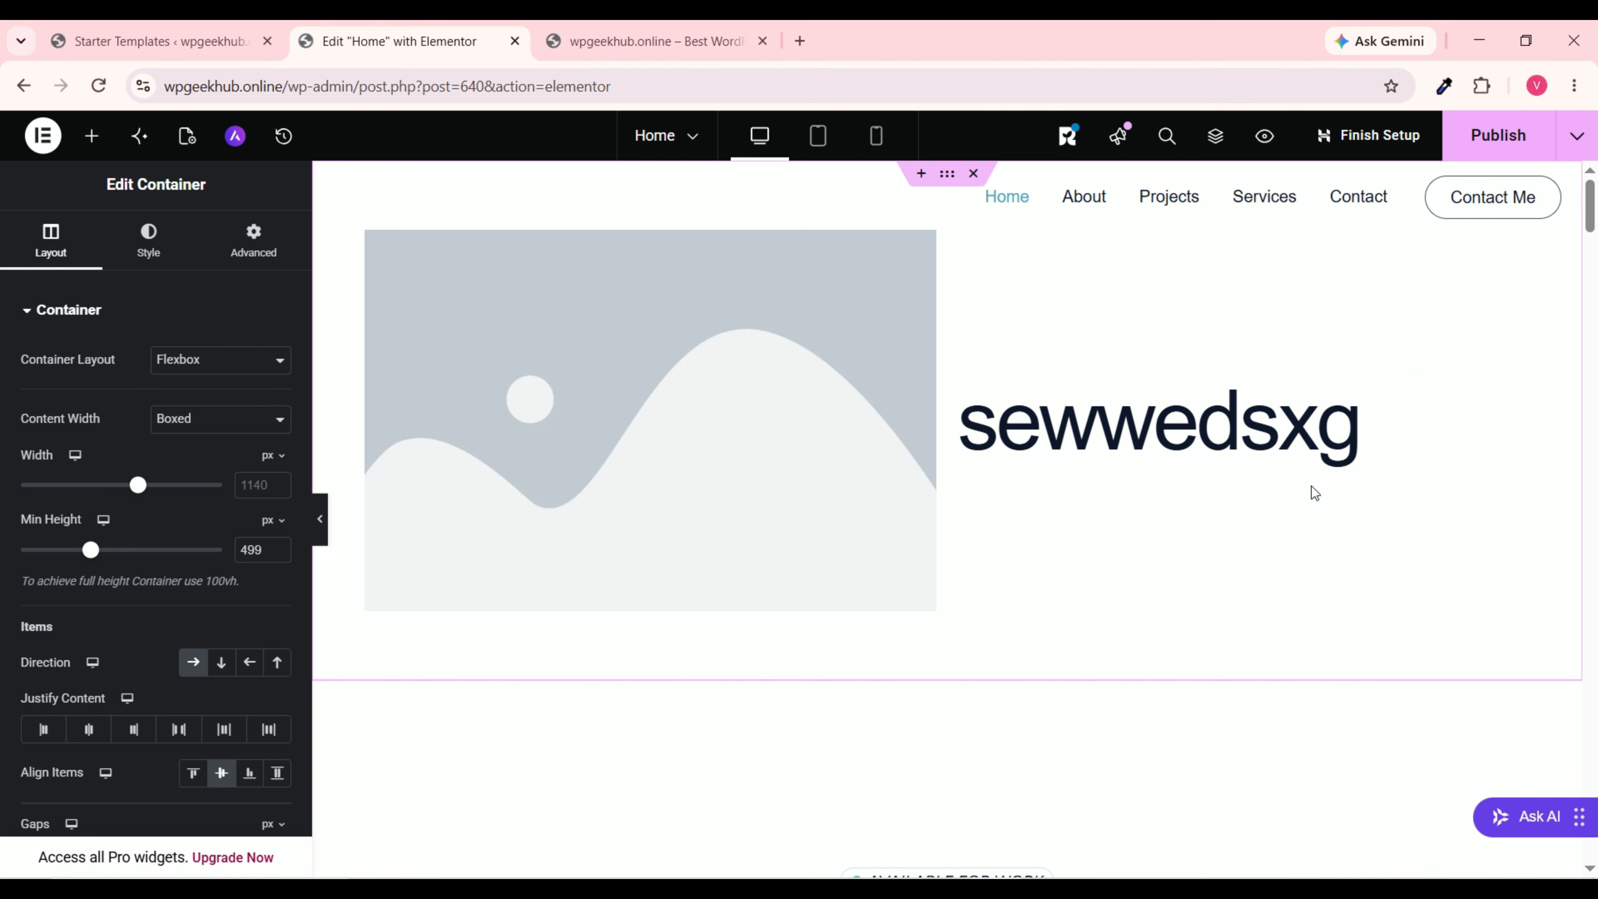
Step: Place a Button widget under the heading and label it 'Book Now'
{"action": "left_click", "coordinate": [92, 149]}
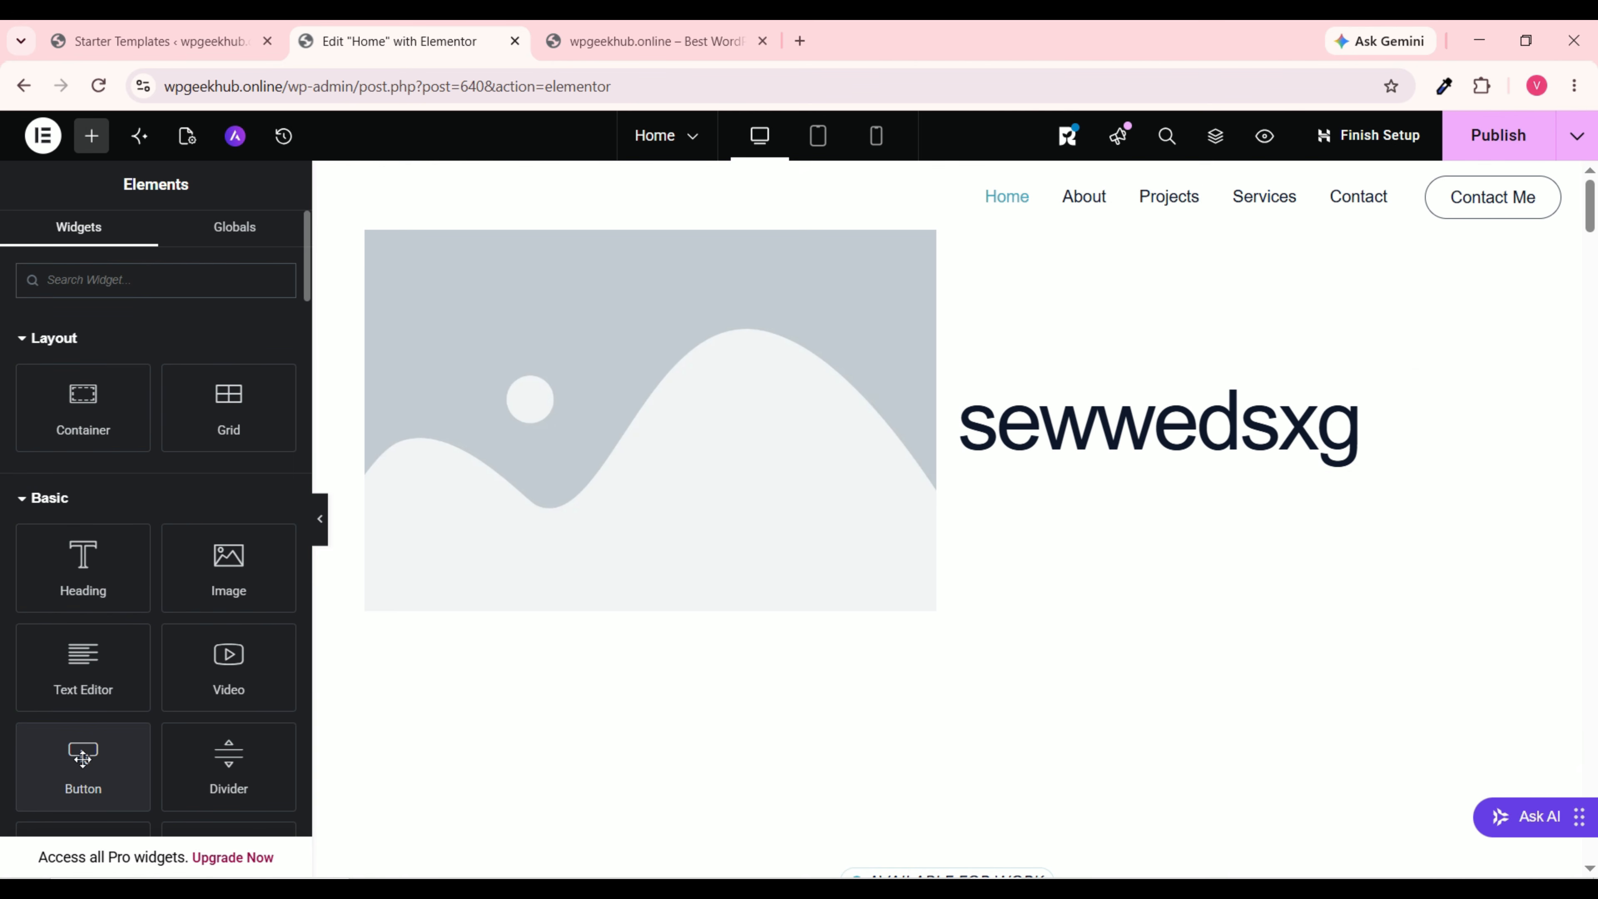
{"action": "left_click_drag", "start_coordinate": [84, 755], "coordinate": [1072, 446]}
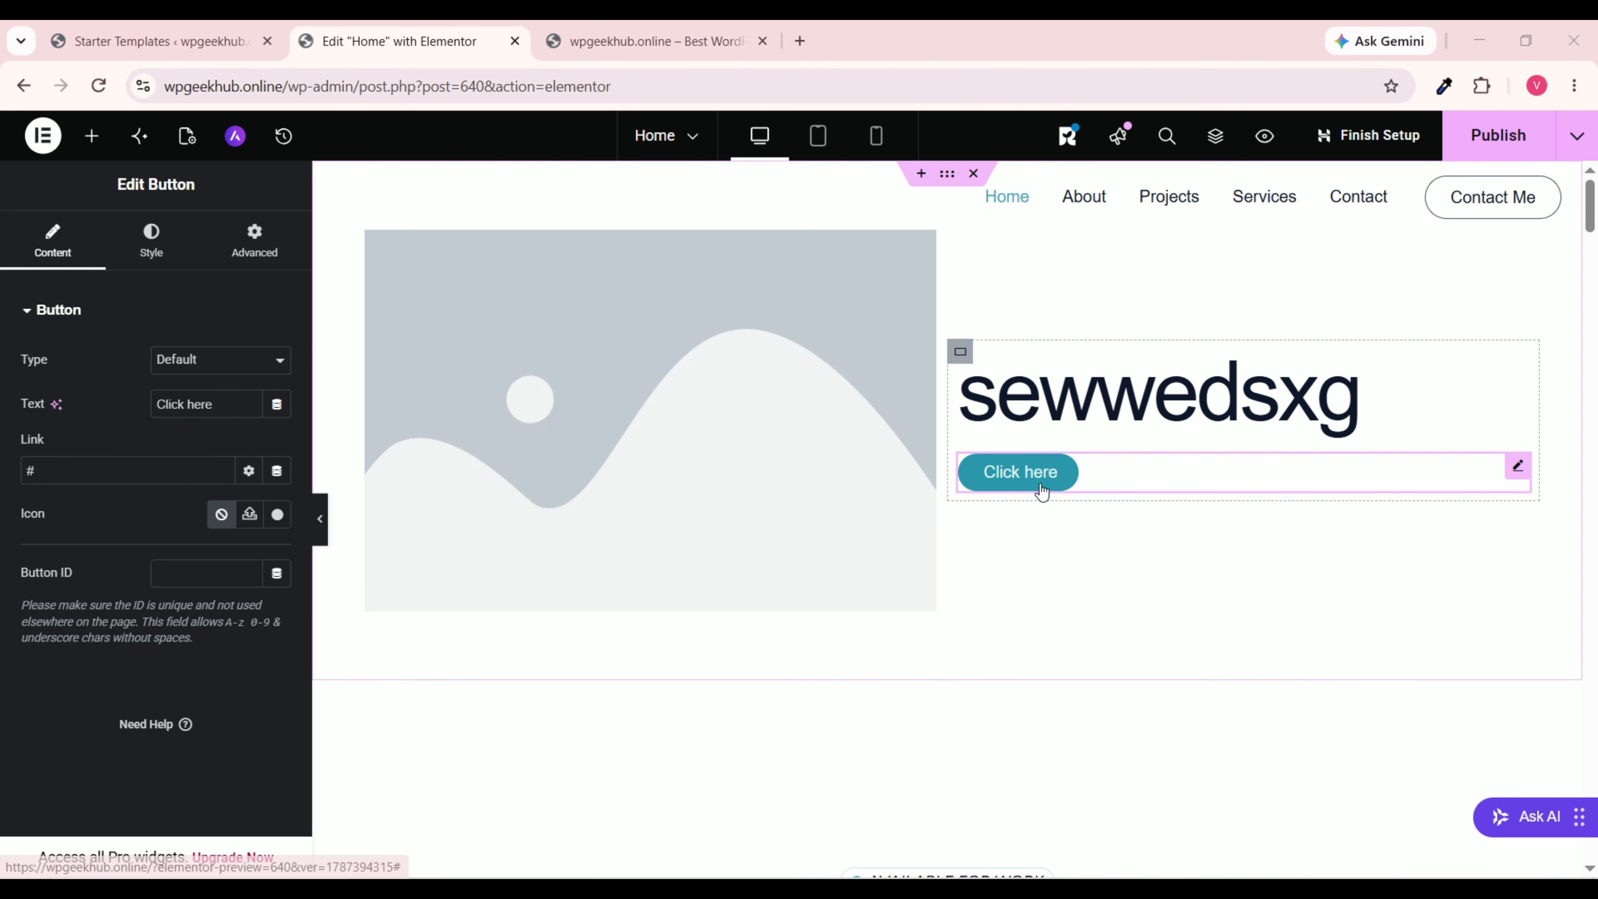
{"action": "triple_click", "coordinate": [221, 404]}
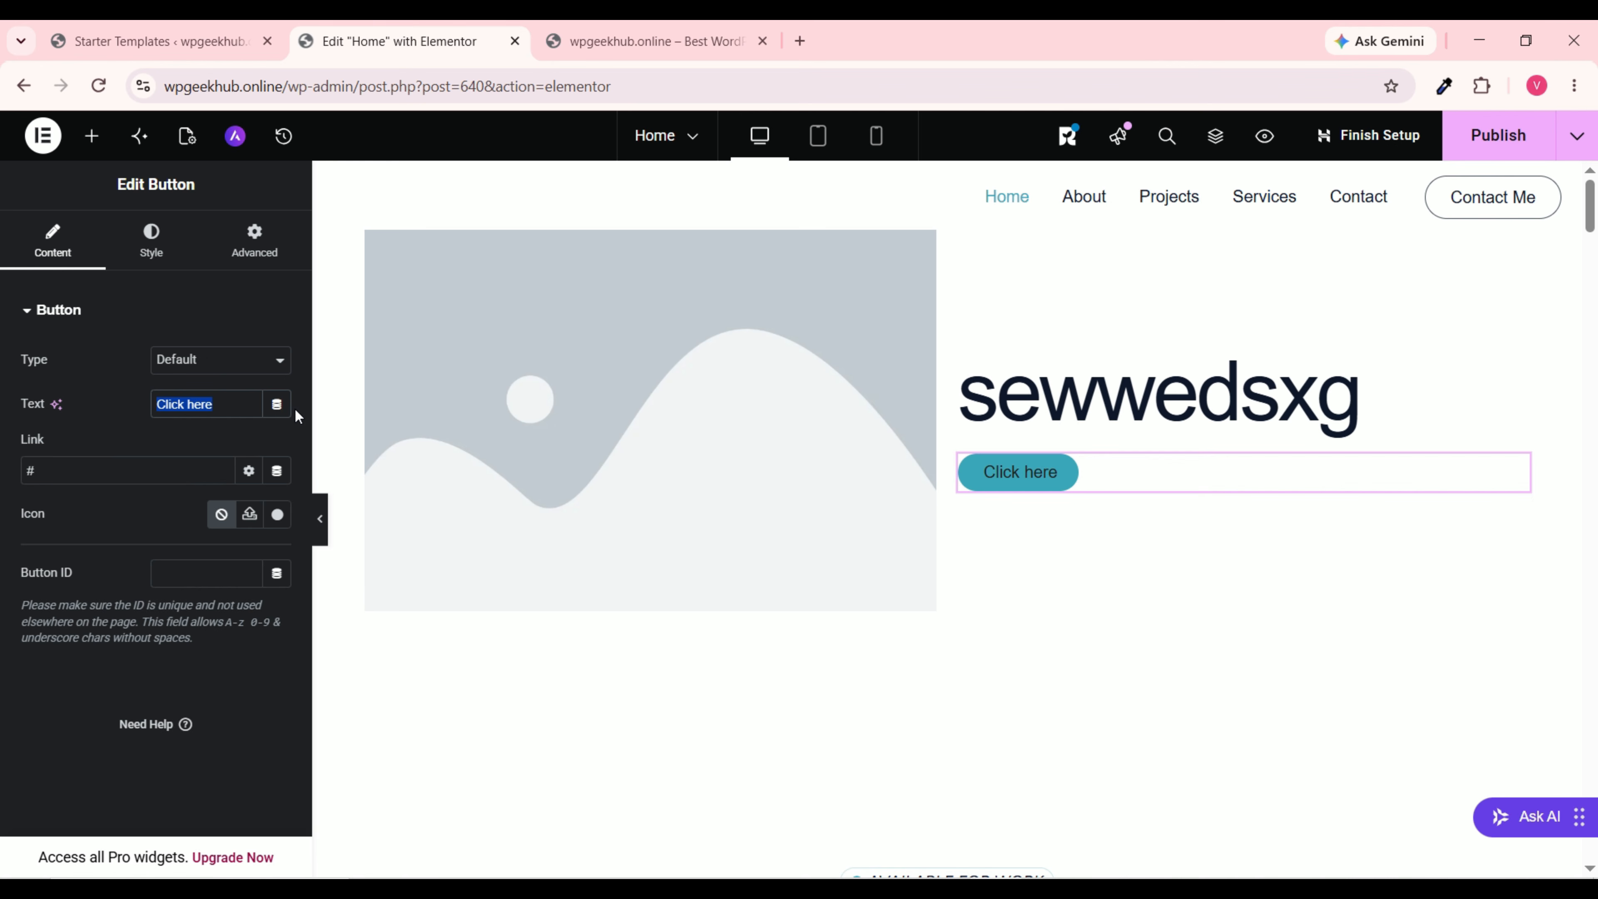
{"action": "type", "text": "Book Now"}
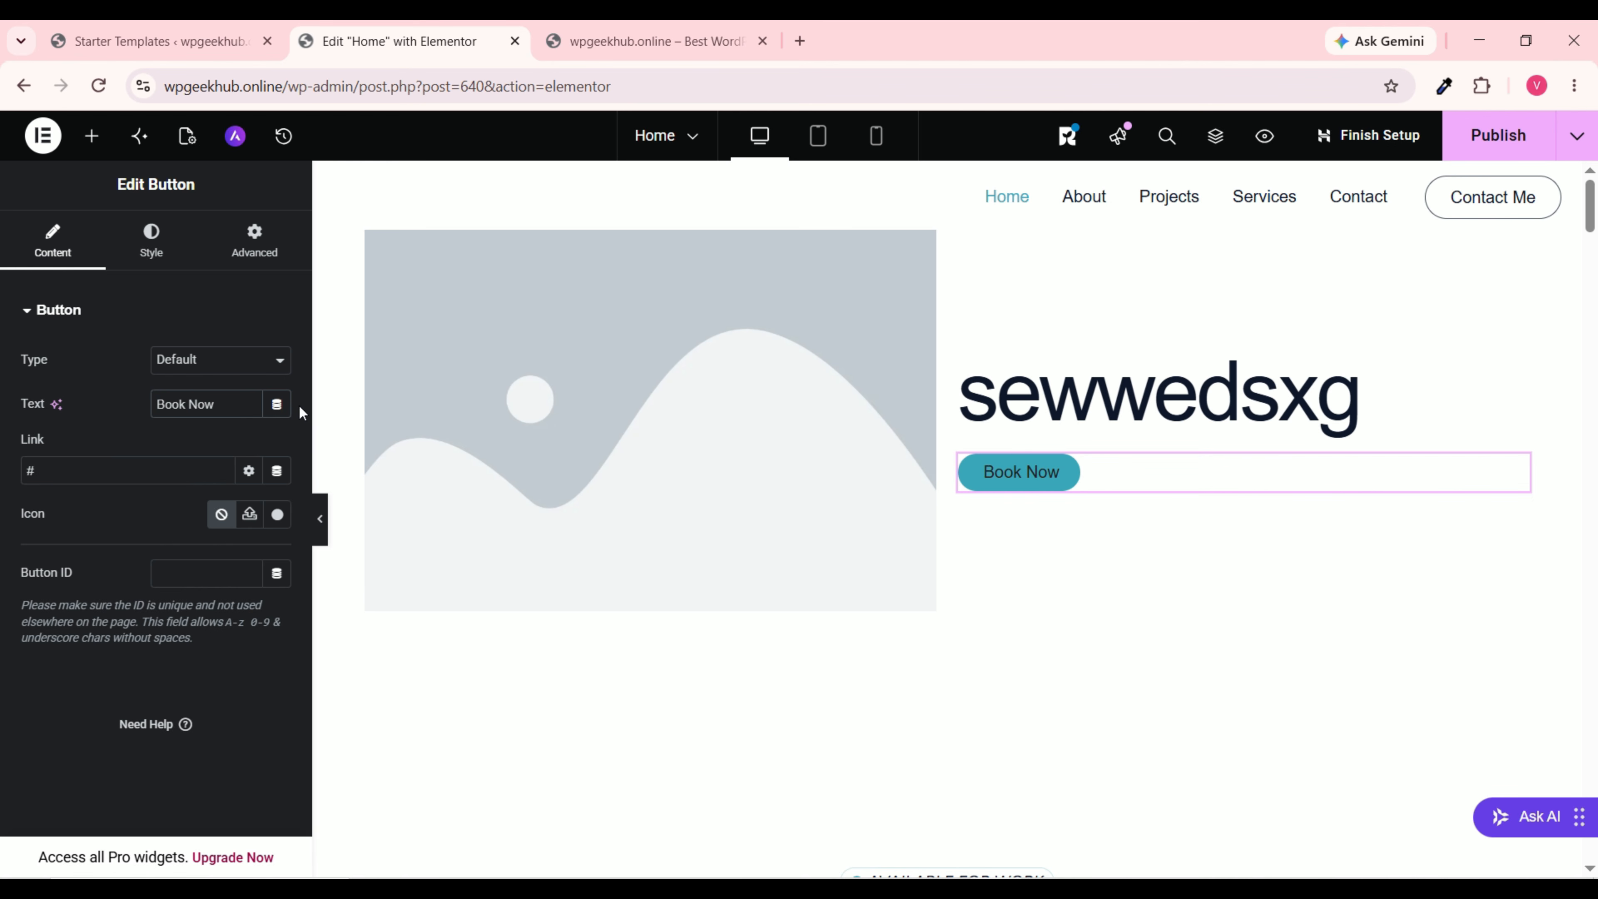
Step: Try Center and Right positions, then align the Book Now button Left
{"action": "left_click", "coordinate": [161, 246]}
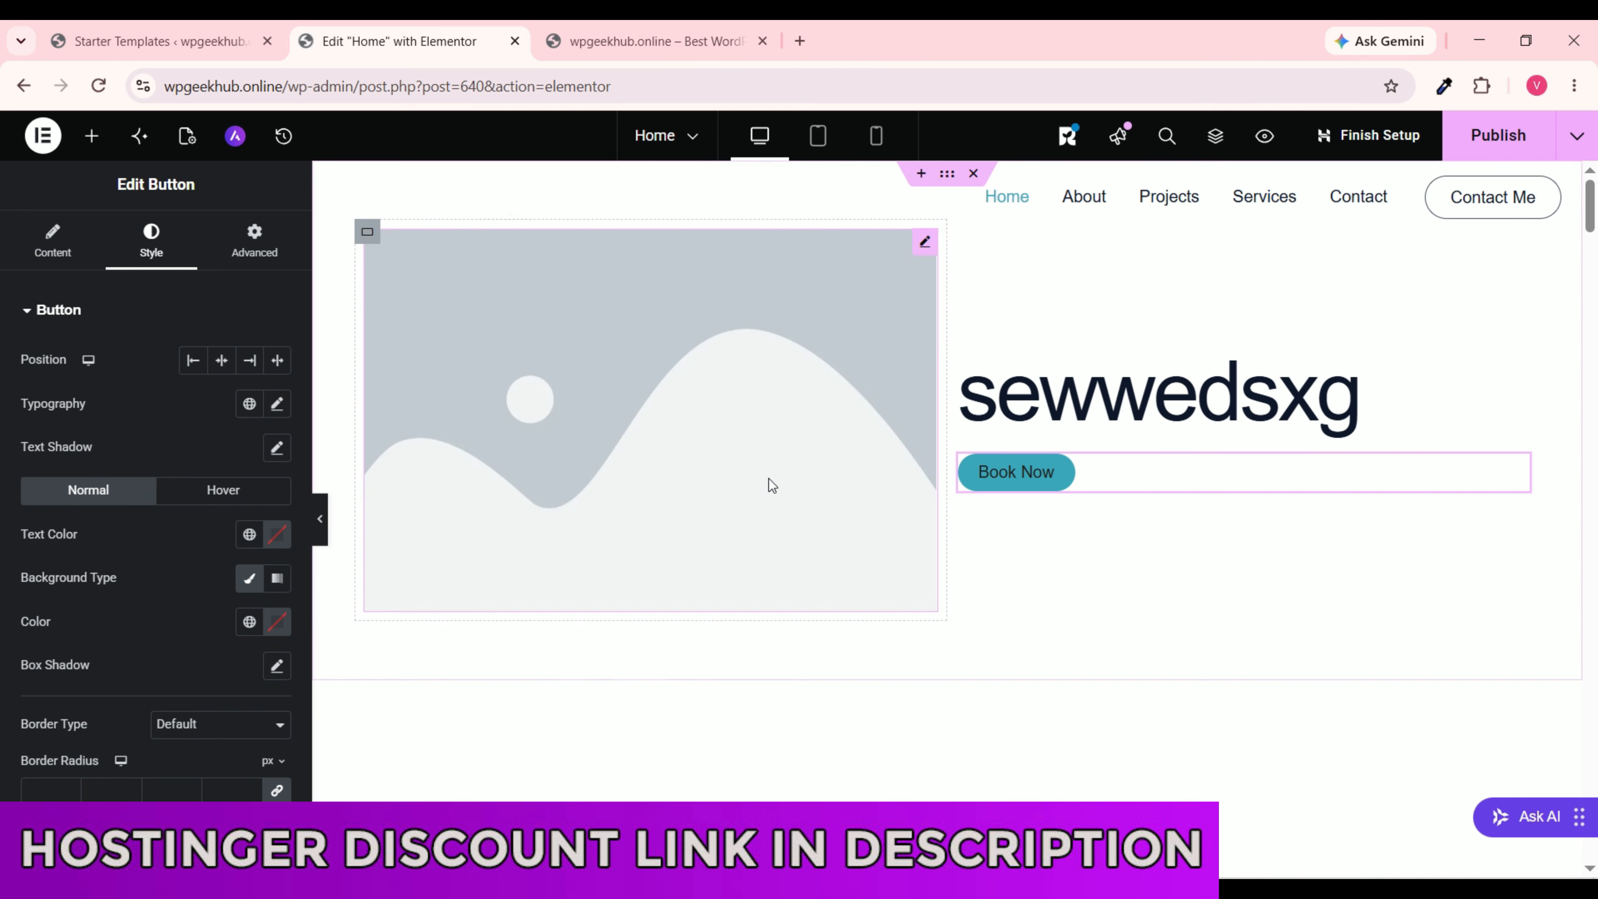
{"action": "left_click", "coordinate": [222, 361]}
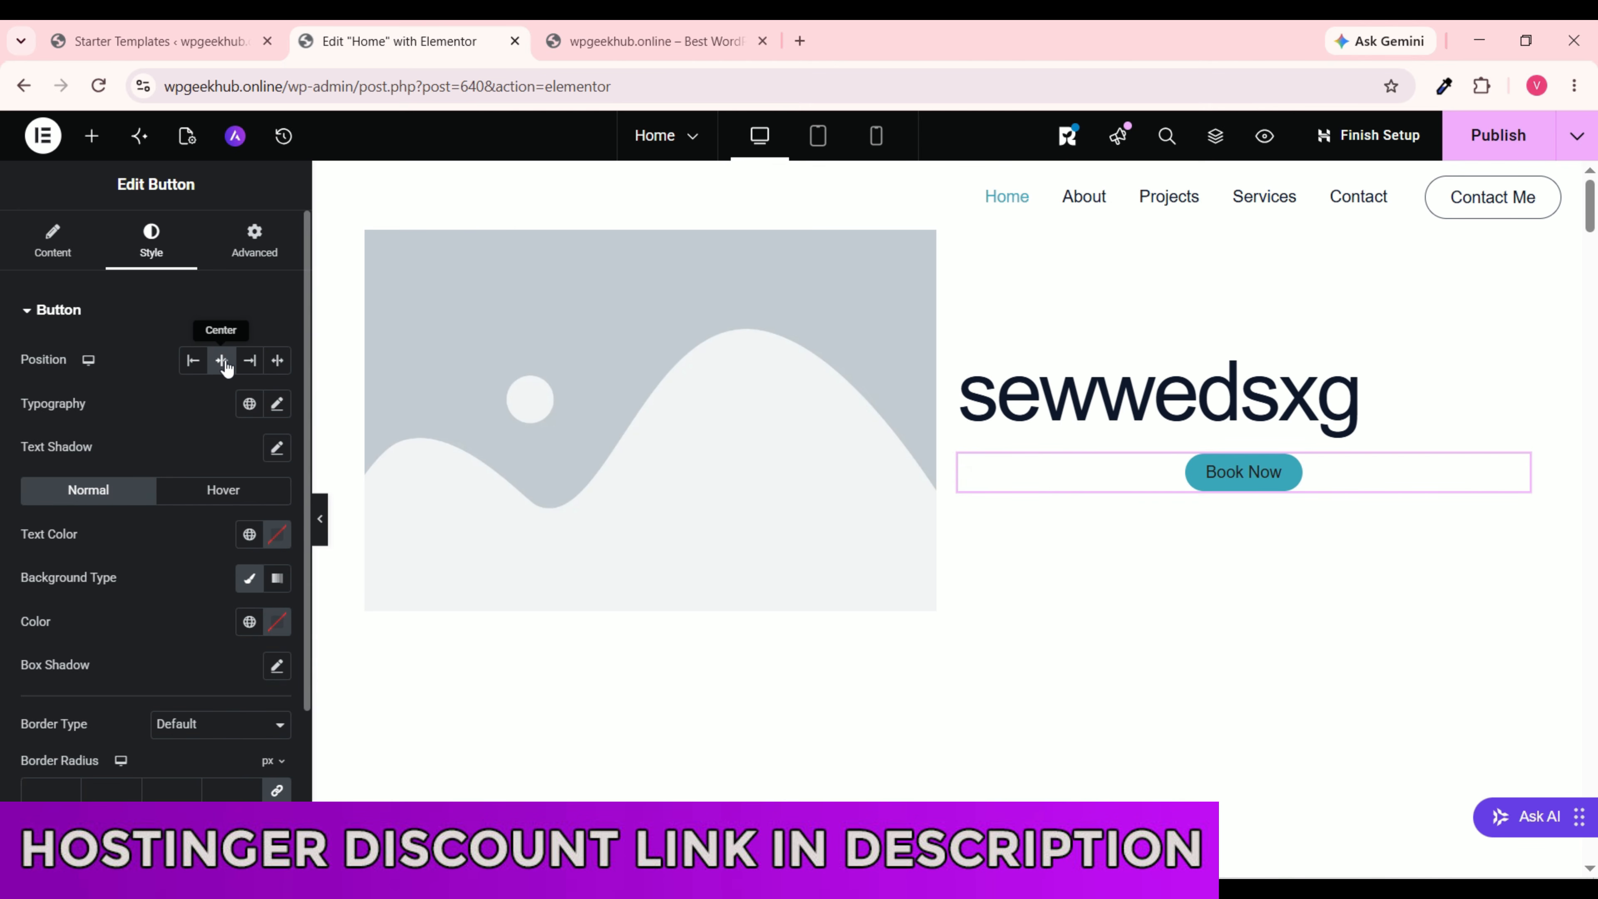
{"action": "left_click", "coordinate": [249, 361]}
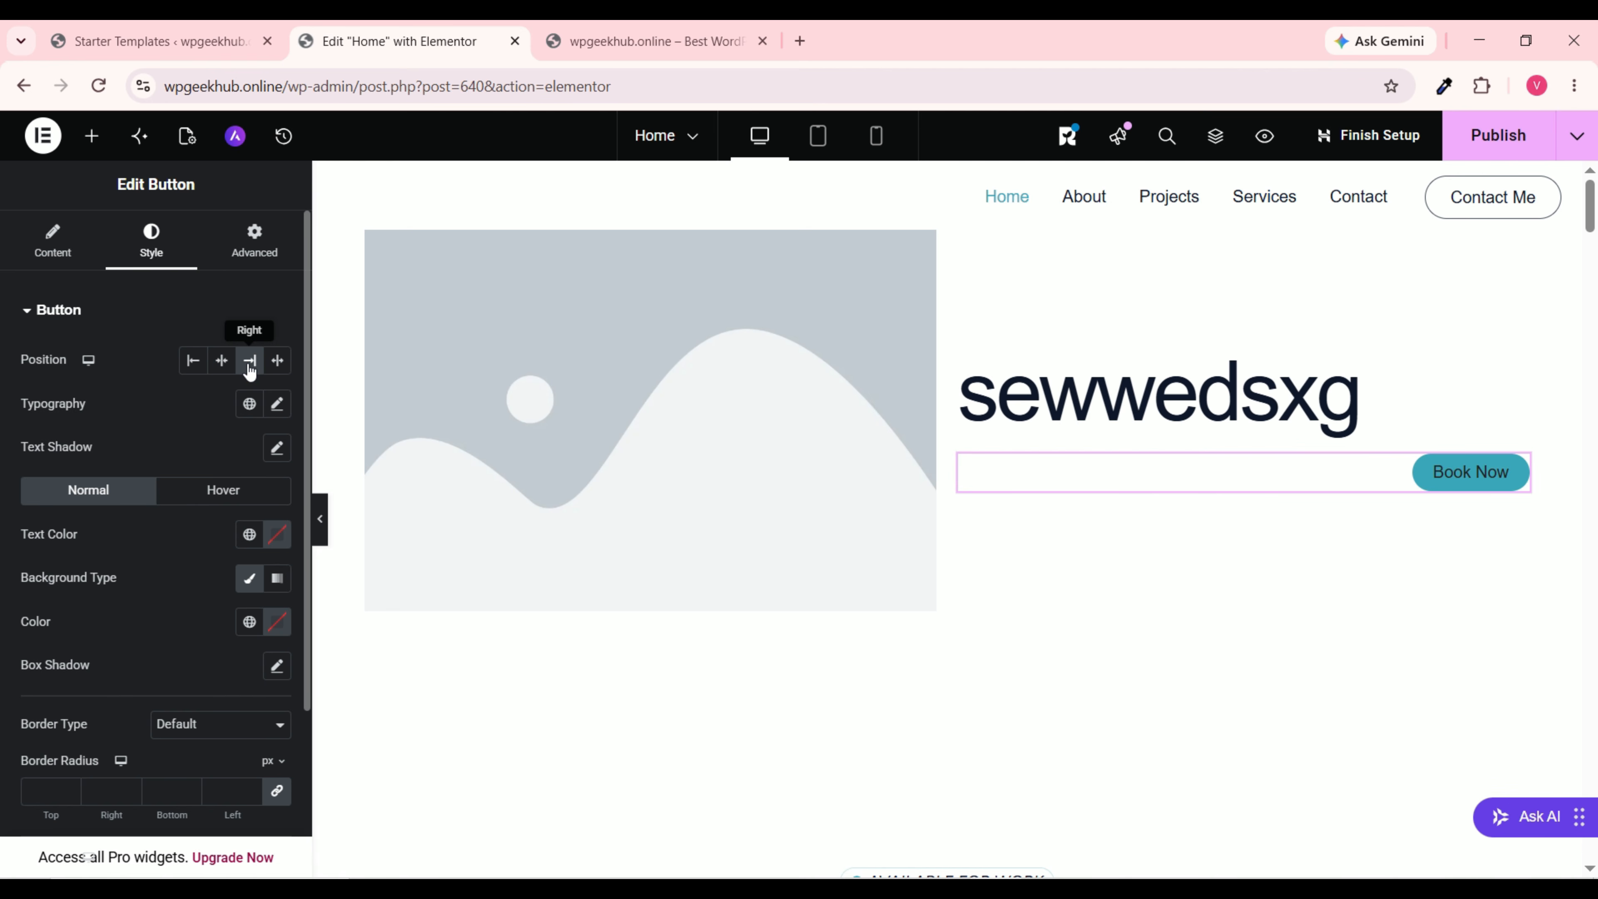
{"action": "left_click", "coordinate": [192, 360]}
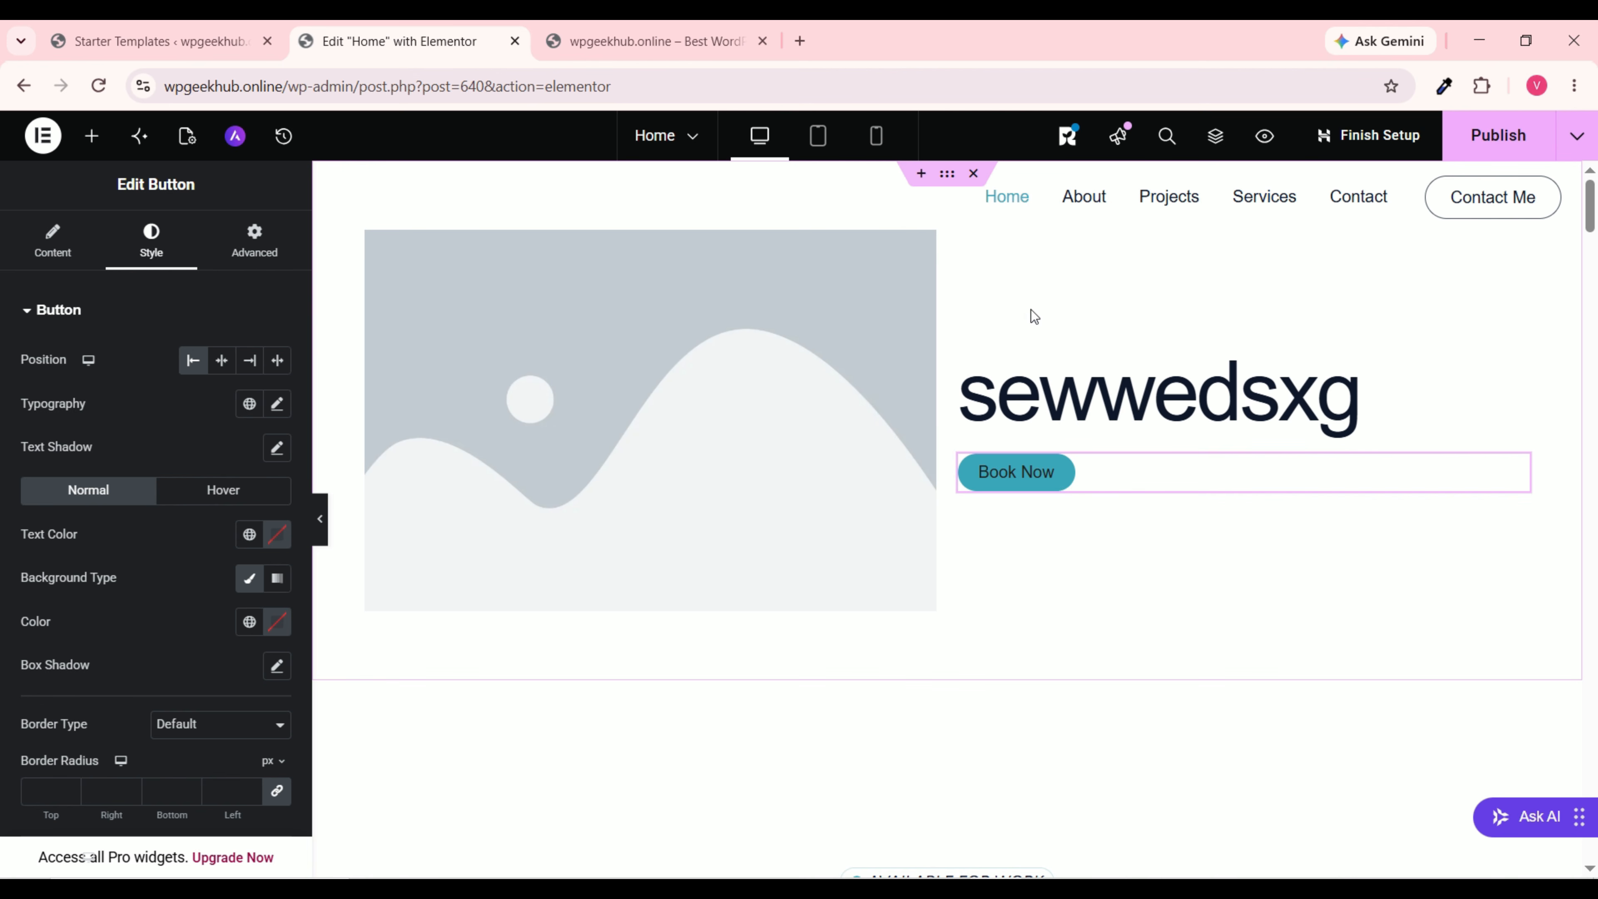
{"action": "scroll", "coordinate": [985, 322], "scroll_direction": "down", "scroll_amount": 20}
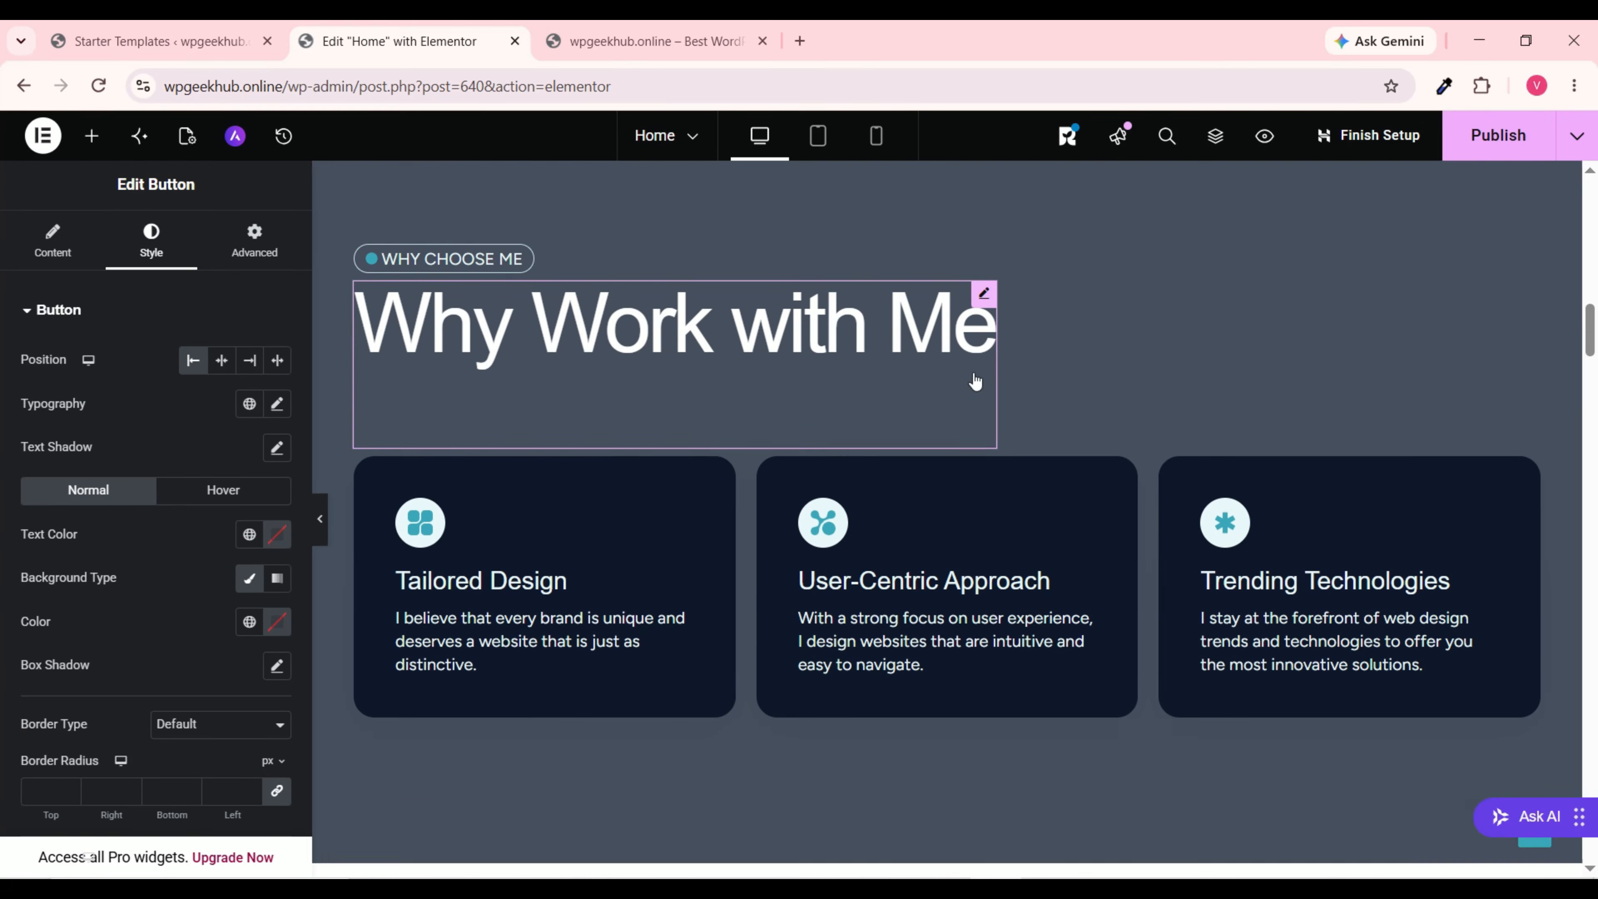
{"action": "scroll", "coordinate": [933, 450], "scroll_direction": "up", "scroll_amount": 6}
{"action": "scroll", "coordinate": [924, 439], "scroll_direction": "up", "scroll_amount": 10}
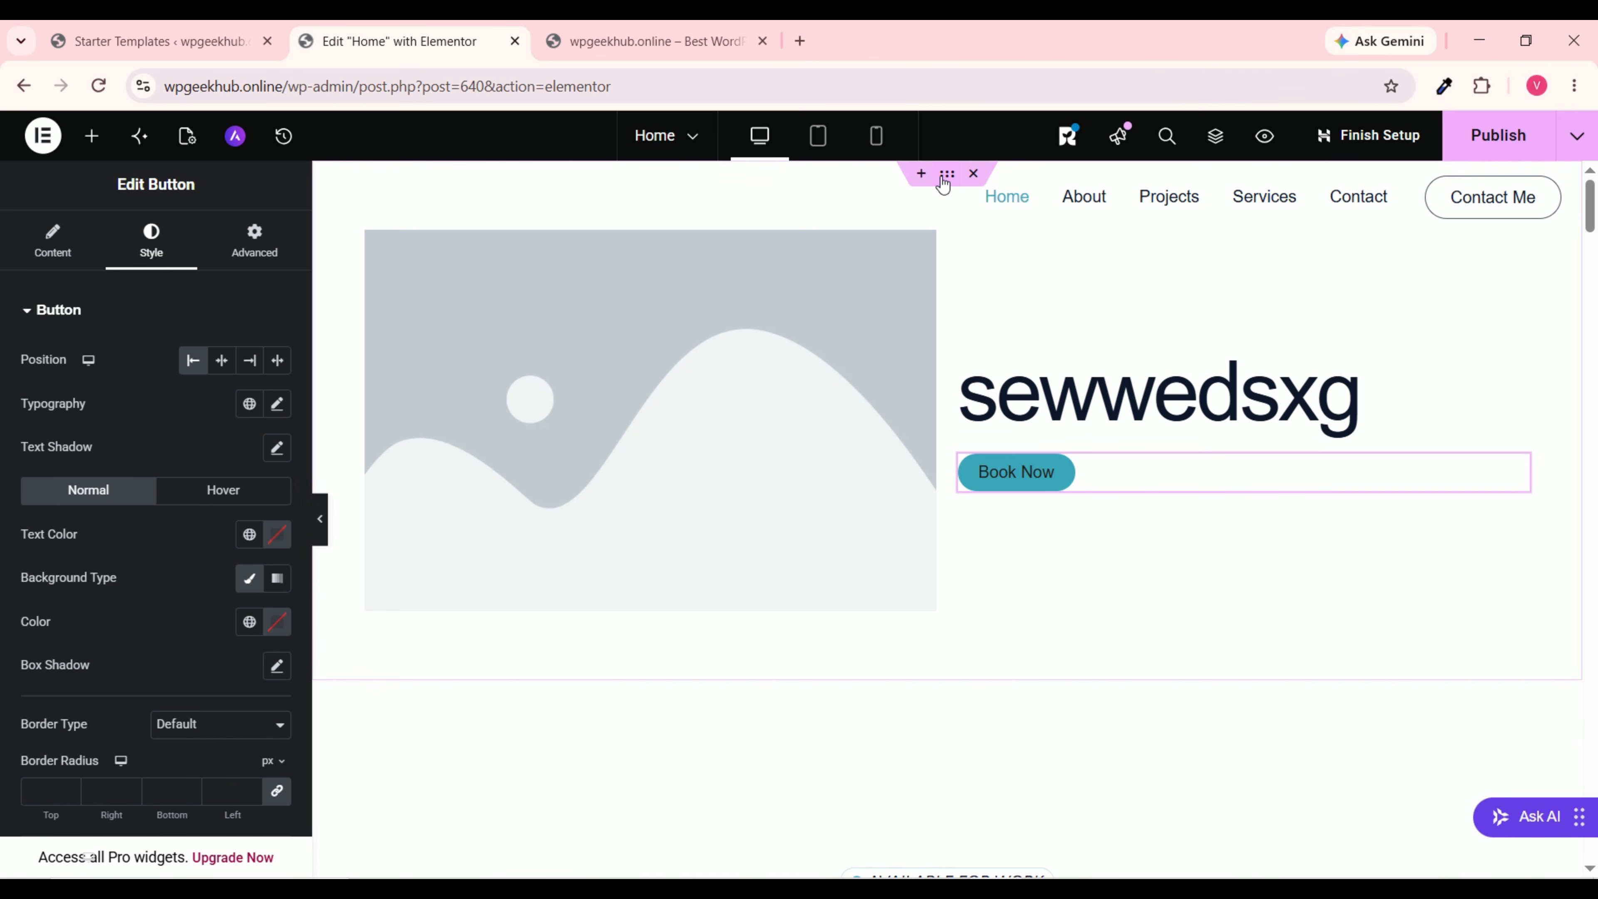
{"action": "left_click_drag", "start_coordinate": [948, 180], "coordinate": [903, 502]}
{"action": "scroll", "coordinate": [908, 455], "scroll_direction": "down", "scroll_amount": 7}
{"action": "scroll", "coordinate": [1328, 325], "scroll_direction": "down", "scroll_amount": 6}
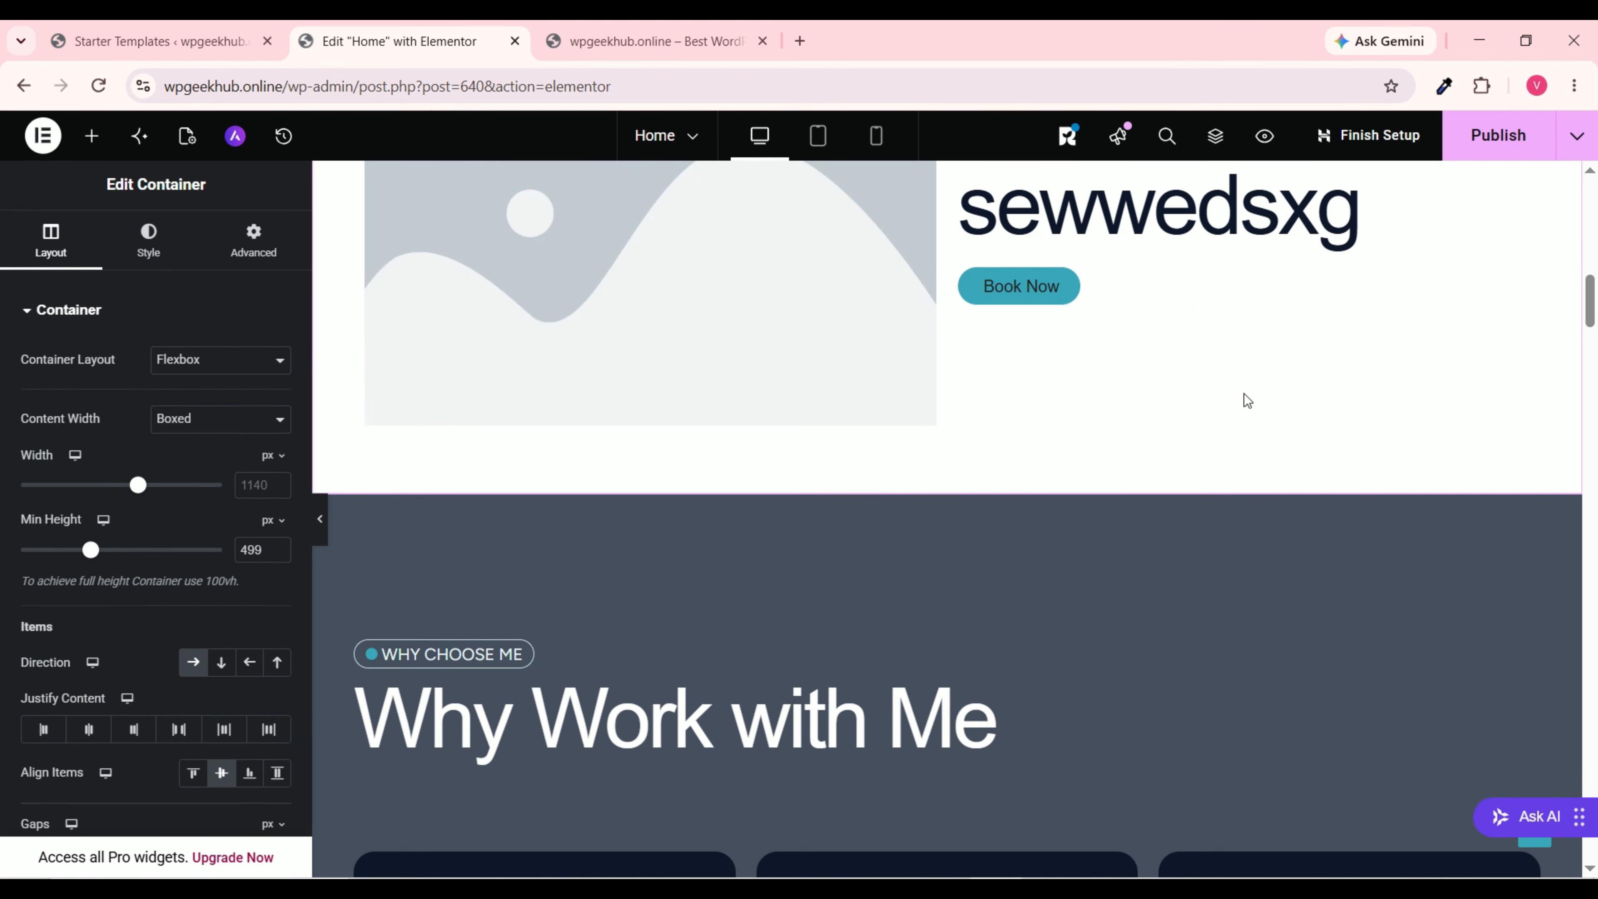
{"action": "scroll", "coordinate": [1256, 358], "scroll_direction": "up", "scroll_amount": 10}
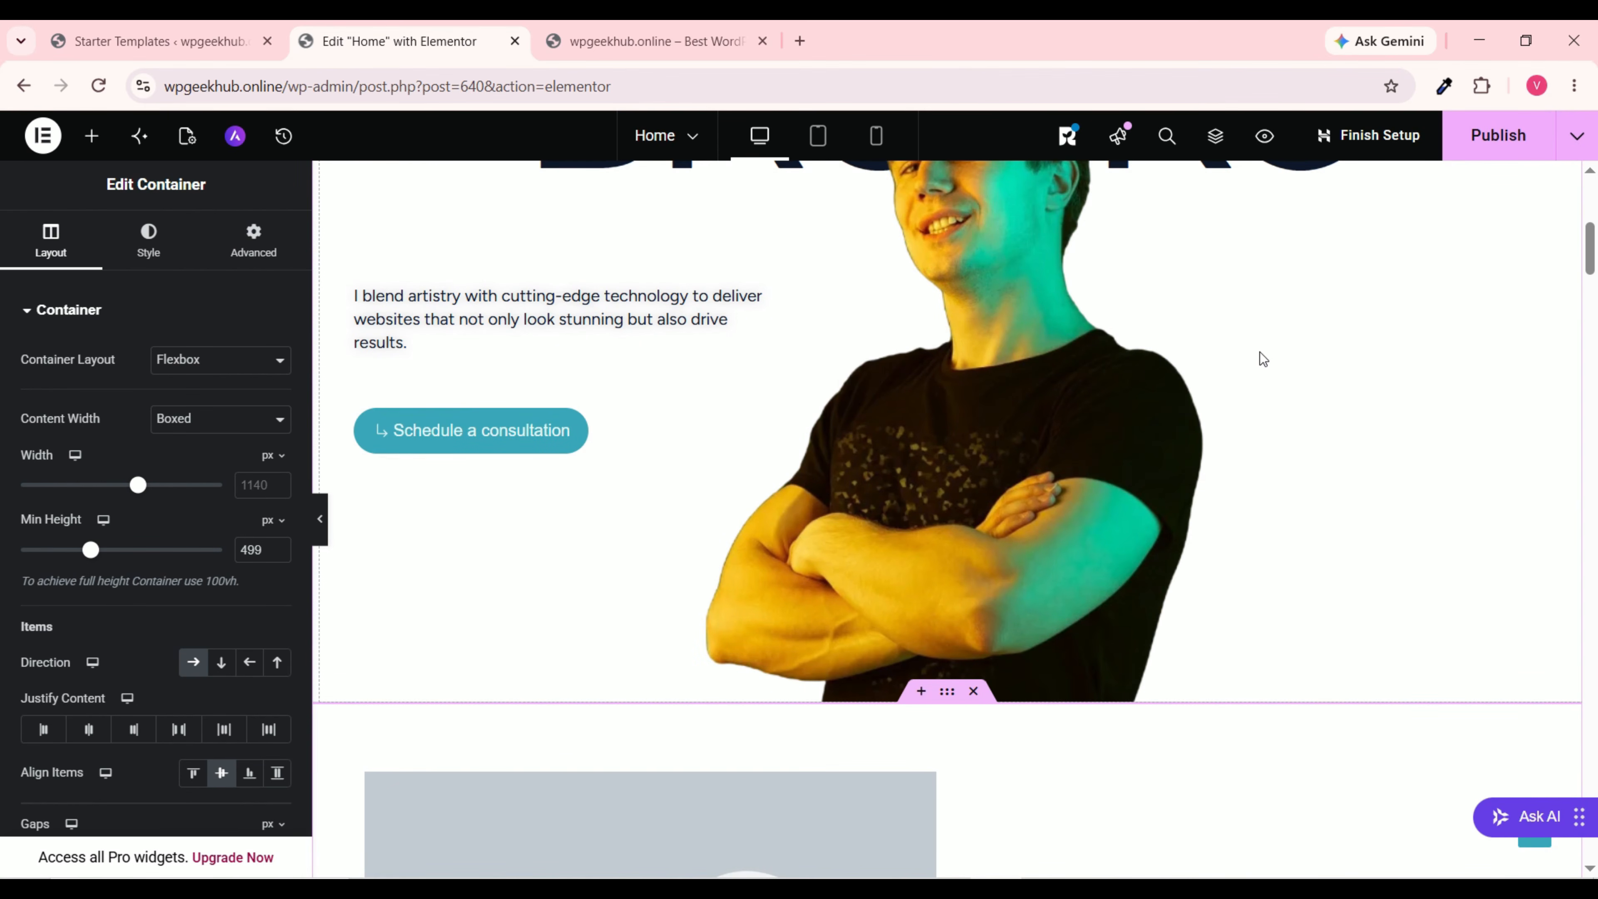
{"action": "scroll", "coordinate": [1265, 350], "scroll_direction": "up", "scroll_amount": 6}
{"action": "scroll", "coordinate": [1265, 350], "scroll_direction": "up", "scroll_amount": 2}
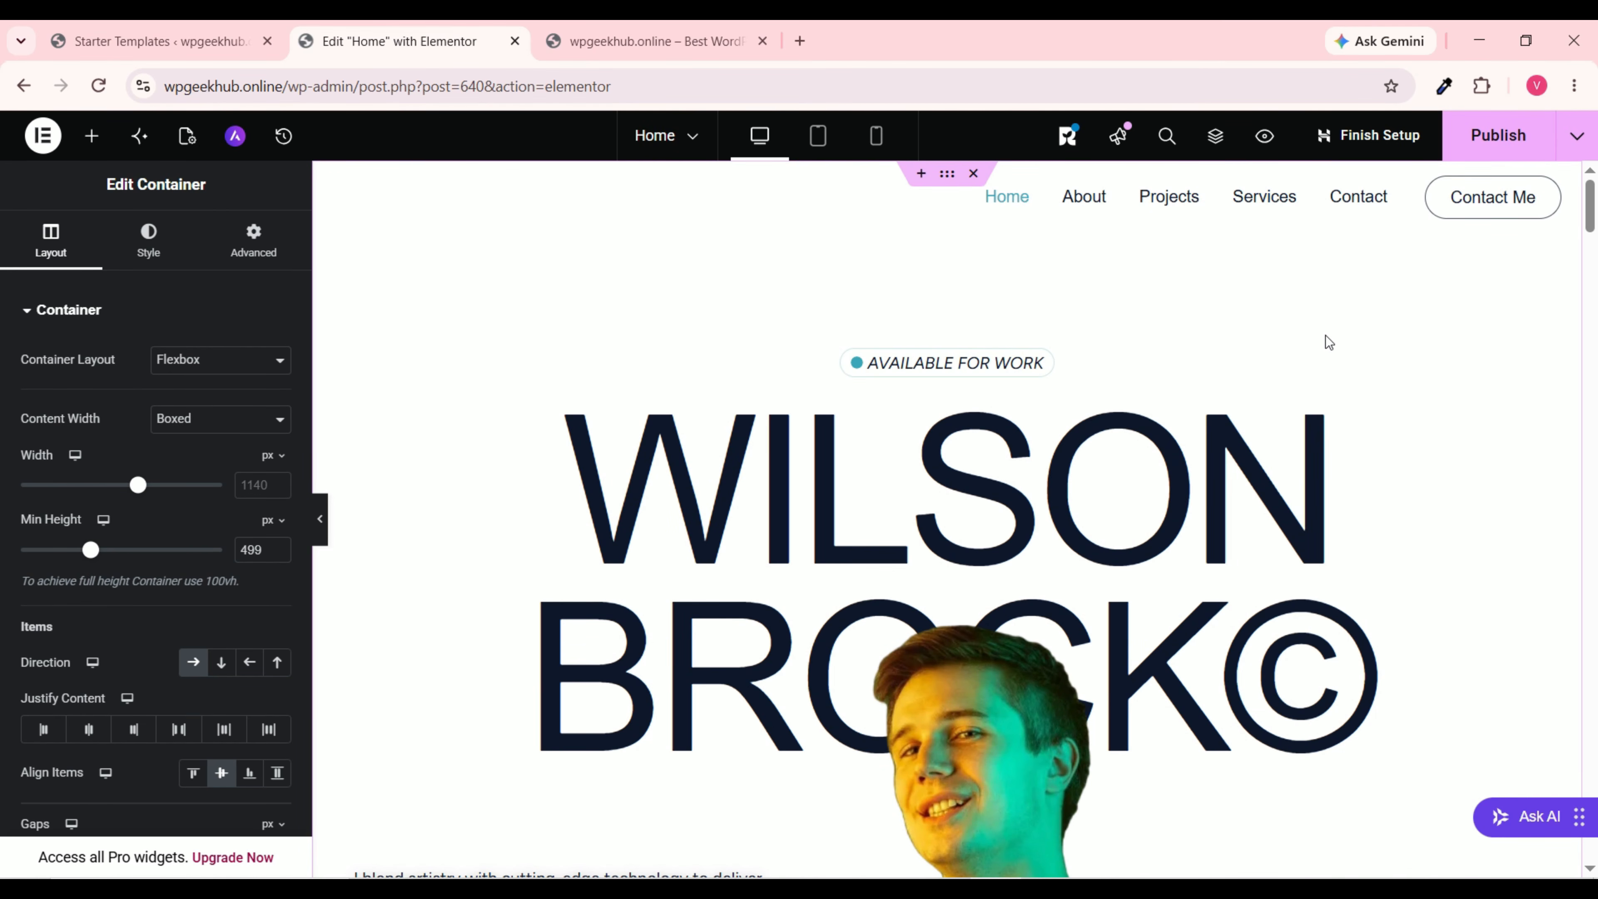
{"action": "key", "text": "ctrl+z"}
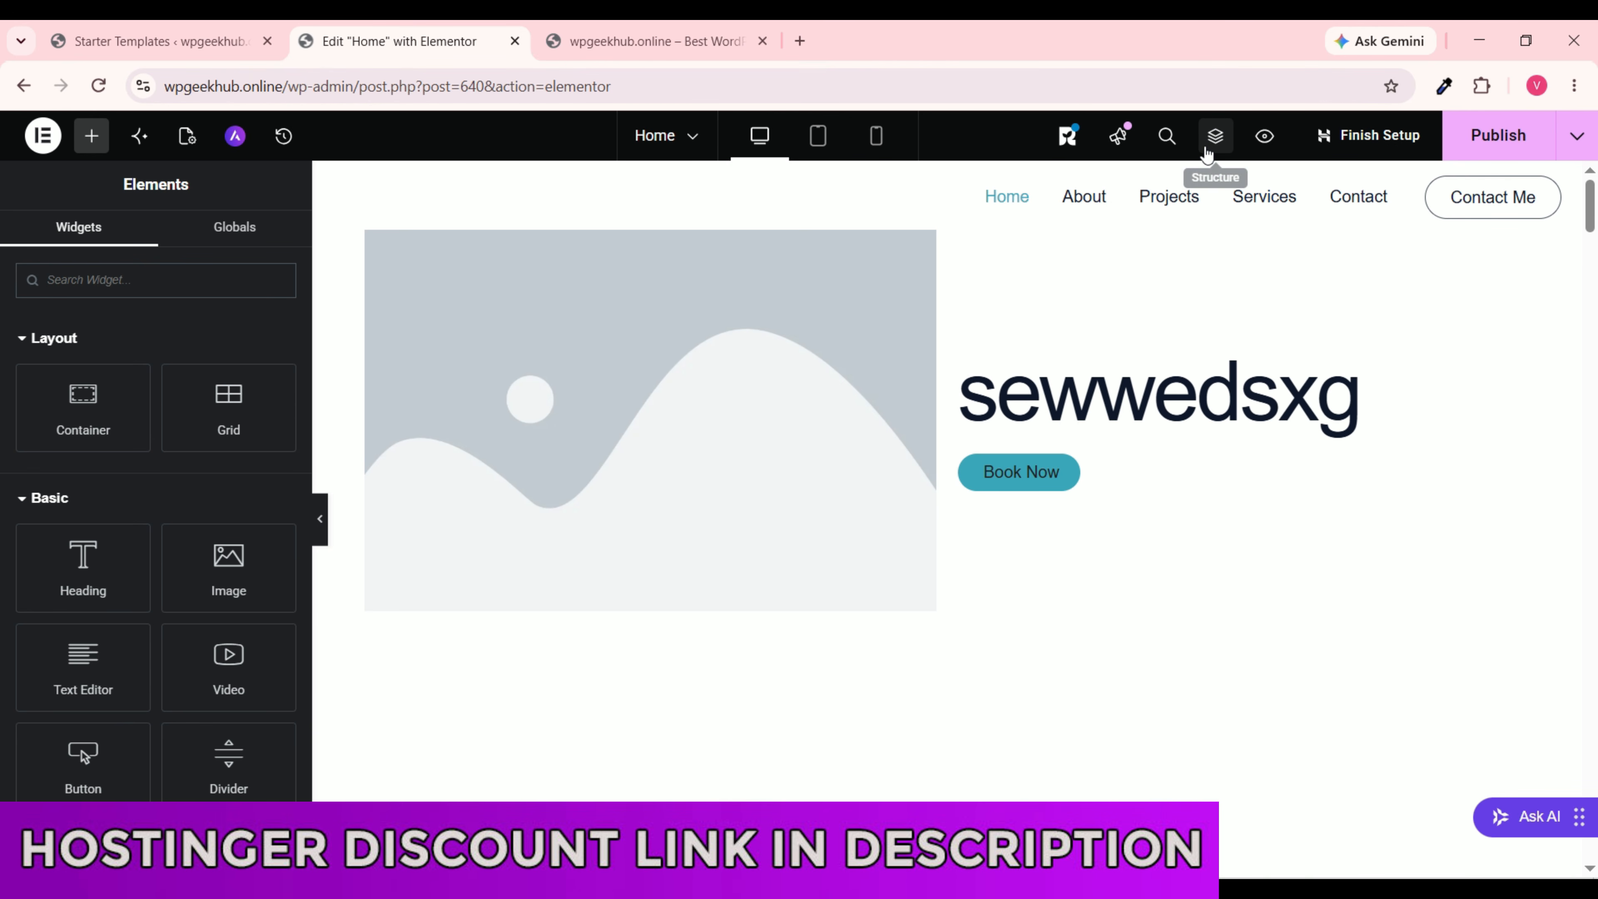
Step: In the Structure navigator, drag the new Container row to just above the Process Section
{"action": "left_click", "coordinate": [1214, 149]}
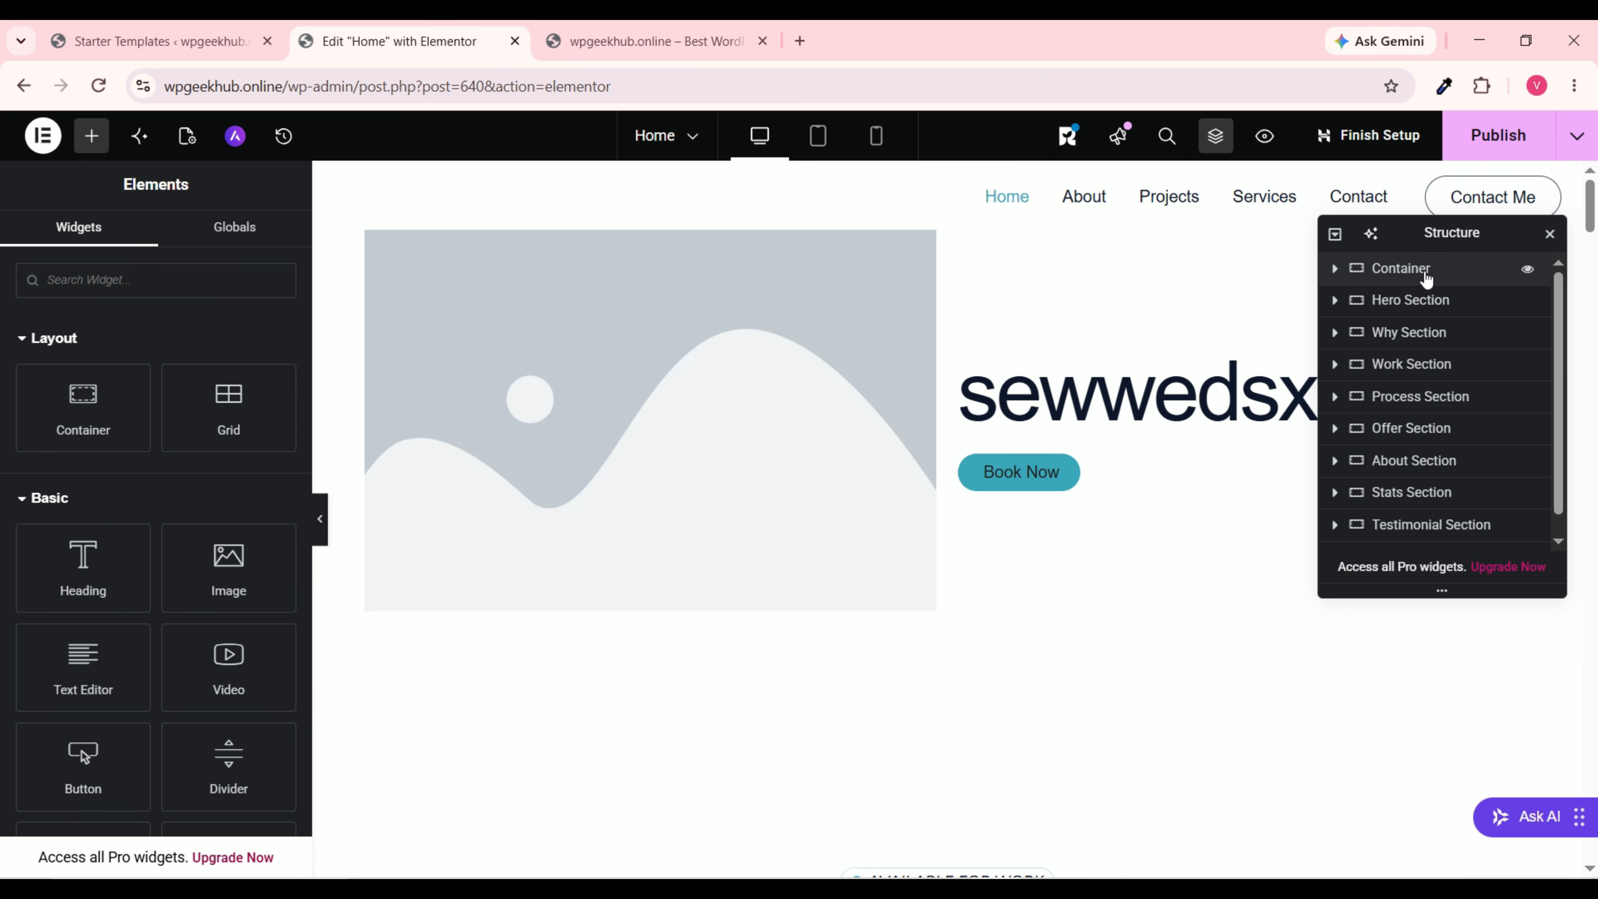
{"action": "left_click", "coordinate": [1426, 277]}
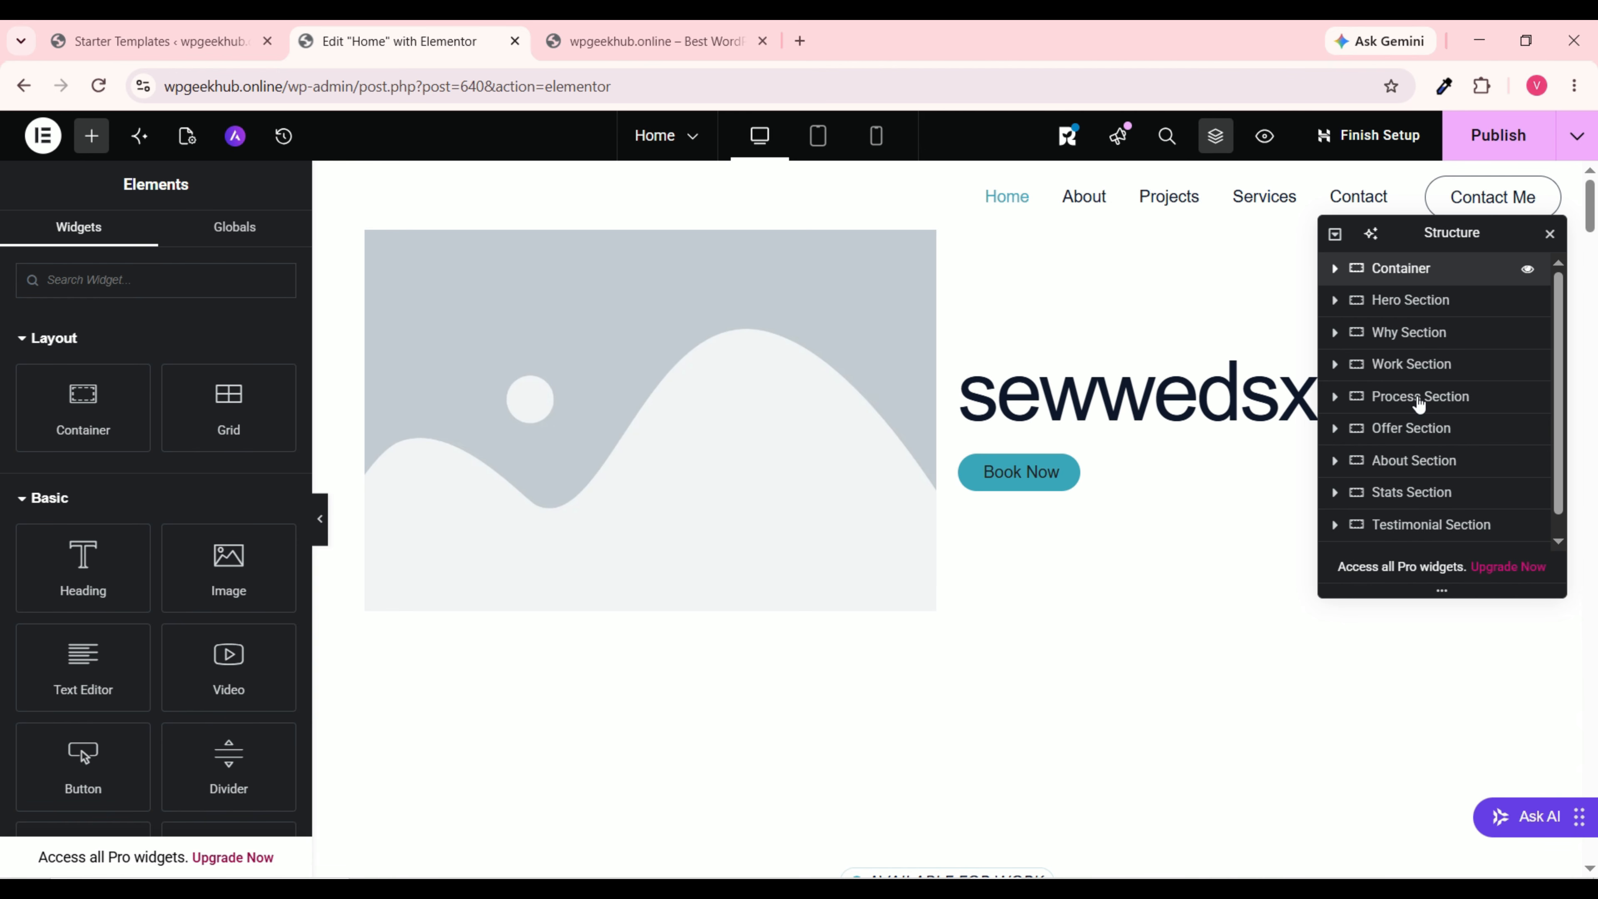
{"action": "left_click_drag", "start_coordinate": [1464, 393], "coordinate": [1446, 362]}
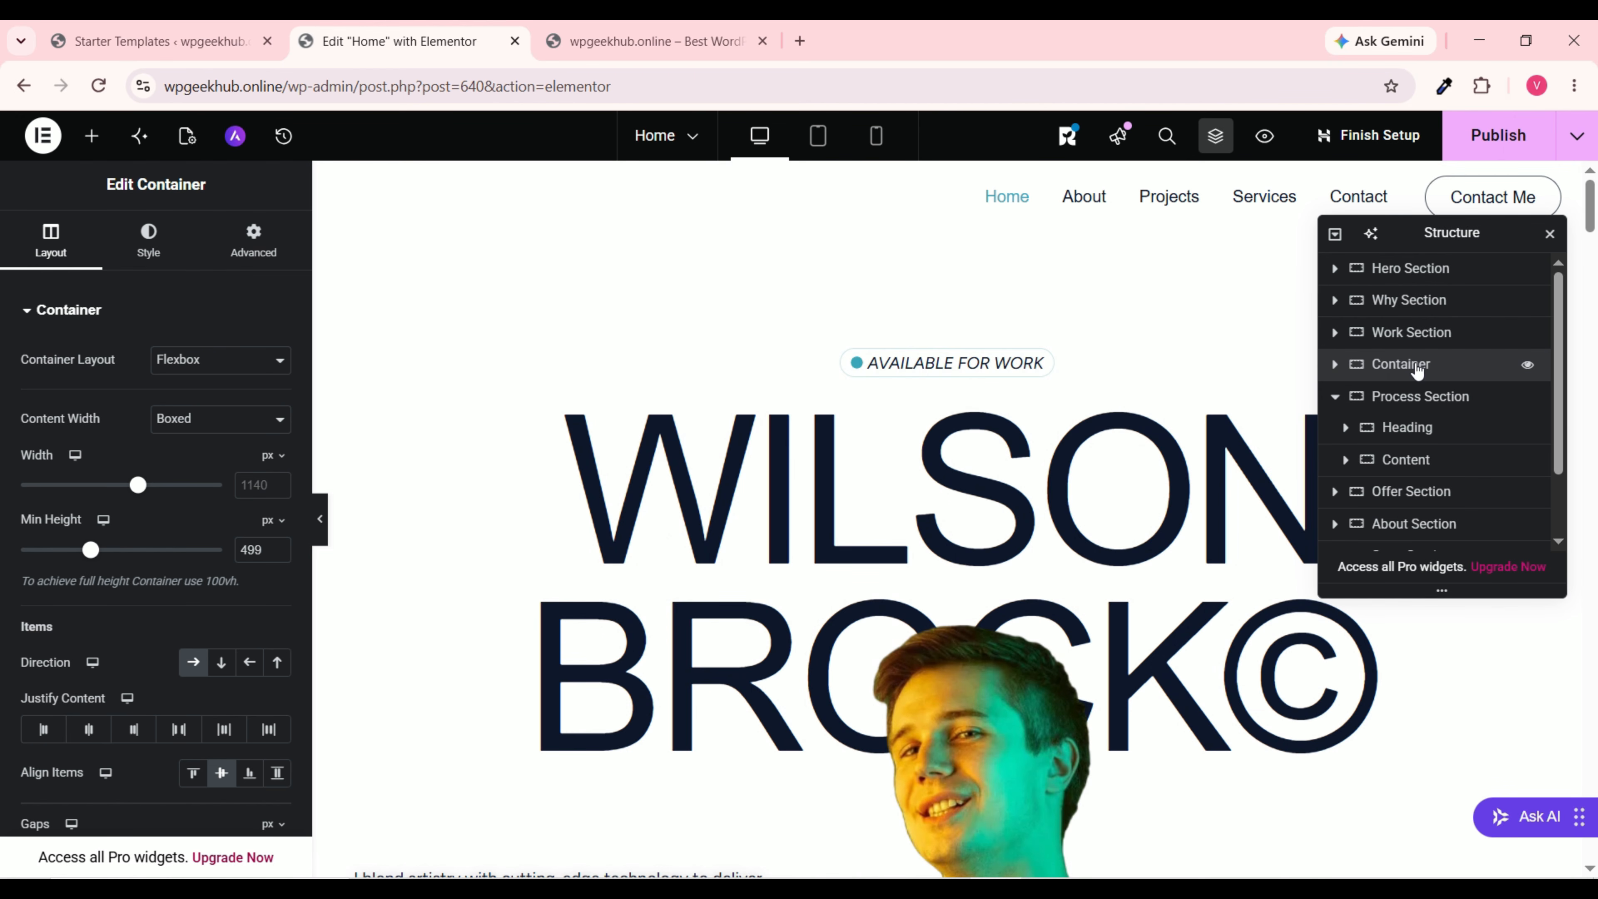
{"action": "scroll", "coordinate": [869, 455], "scroll_direction": "down", "scroll_amount": 20}
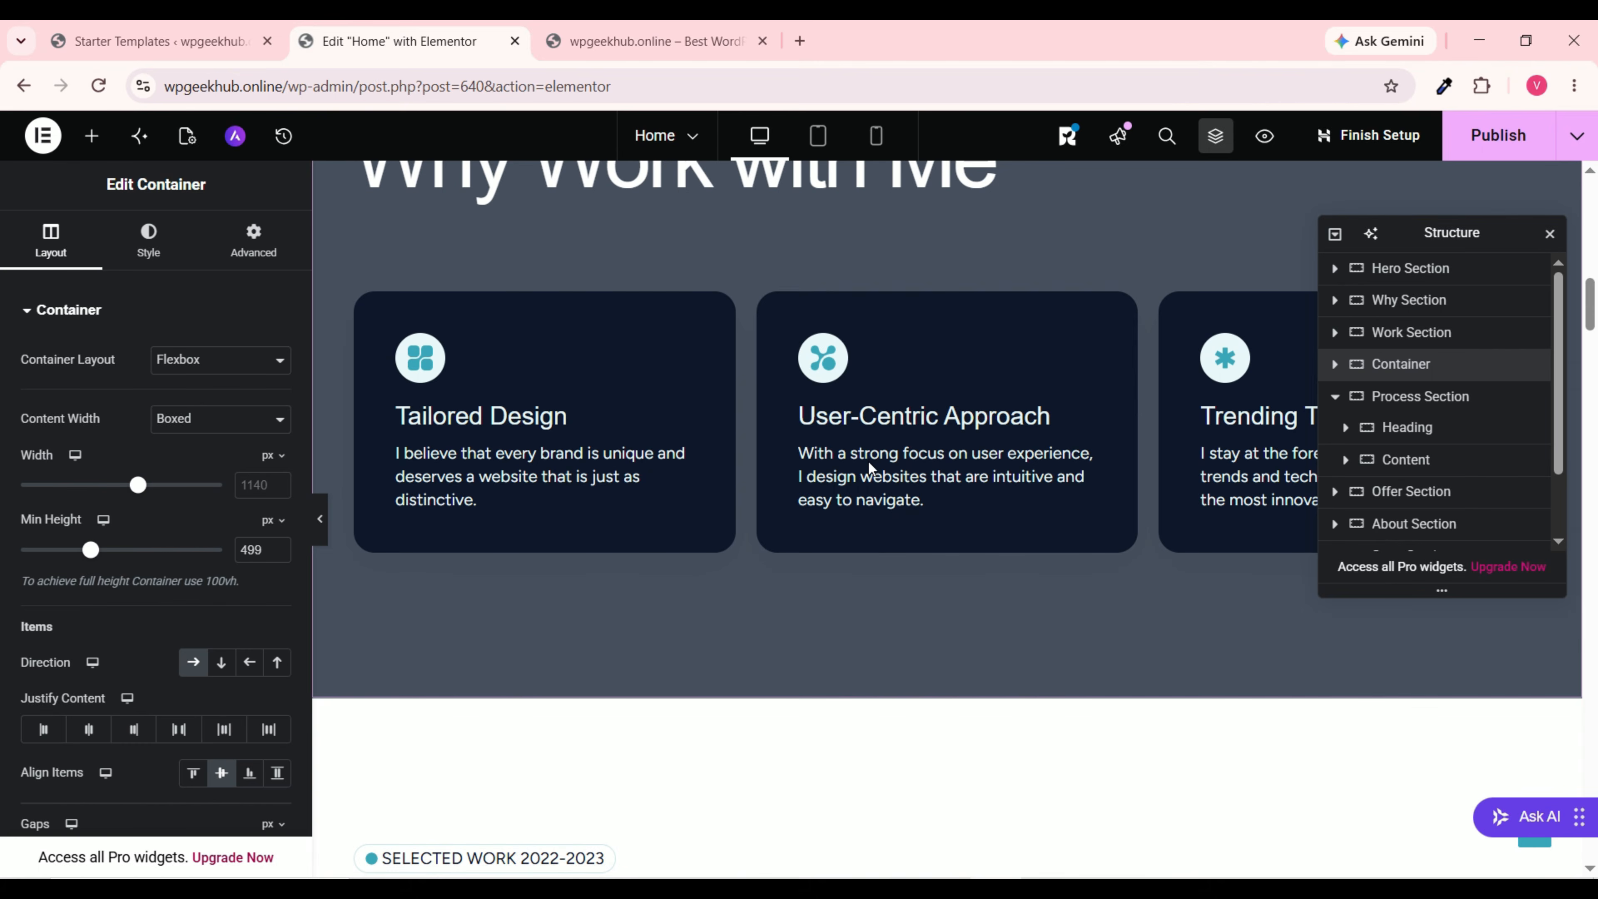
{"action": "scroll", "coordinate": [907, 441], "scroll_direction": "up", "scroll_amount": 6}
{"action": "scroll", "coordinate": [908, 435], "scroll_direction": "down", "scroll_amount": 6}
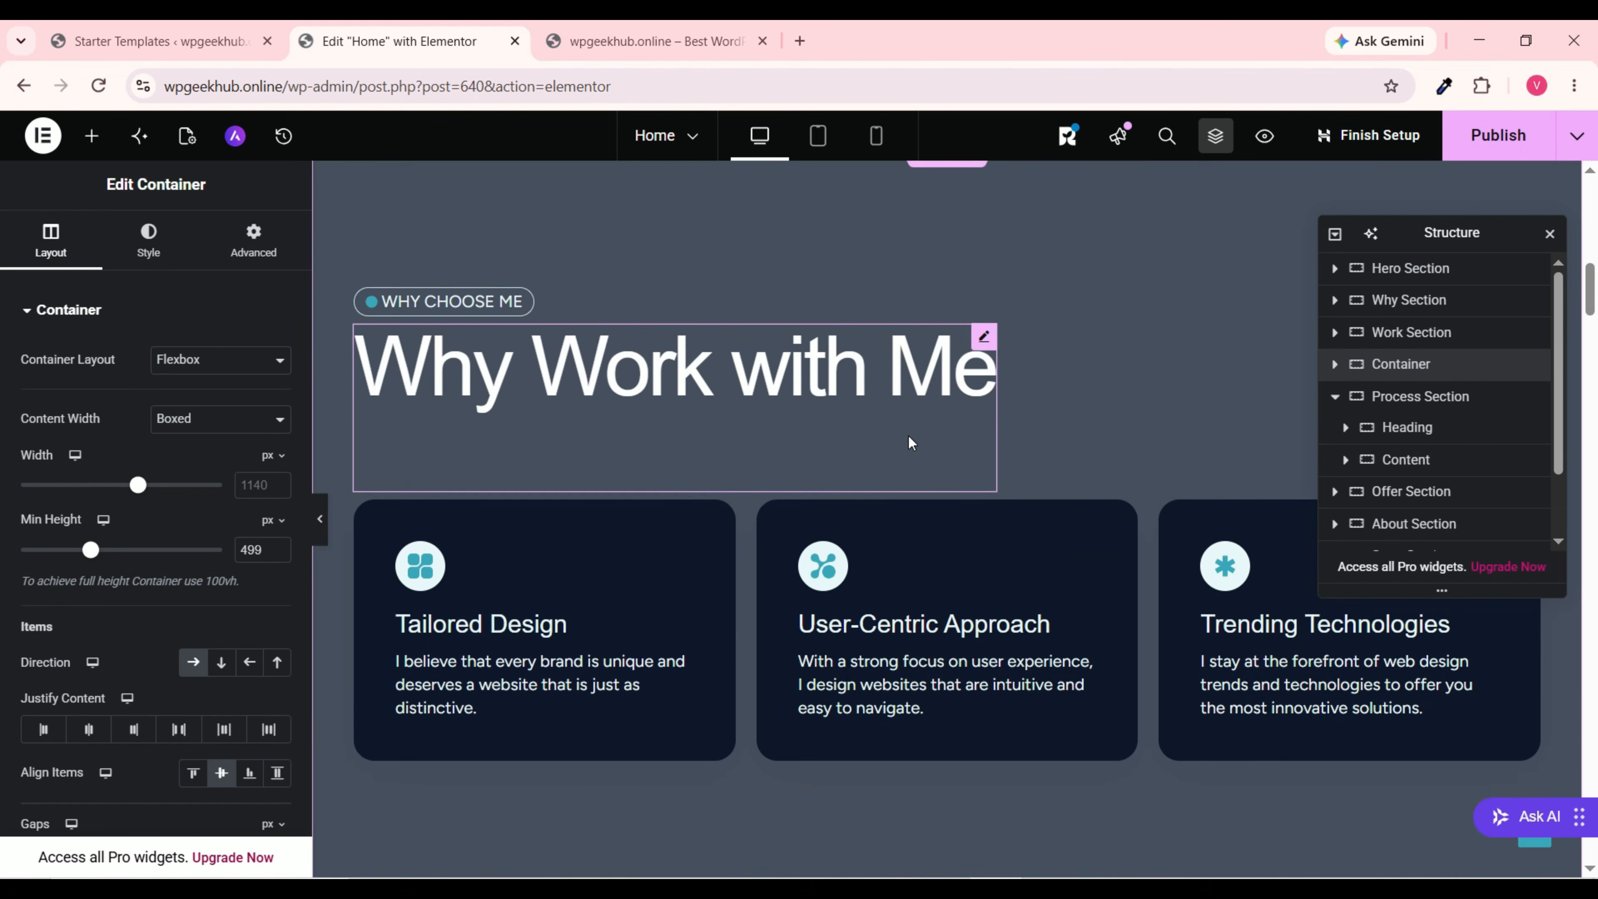
{"action": "scroll", "coordinate": [918, 448], "scroll_direction": "down", "scroll_amount": 15}
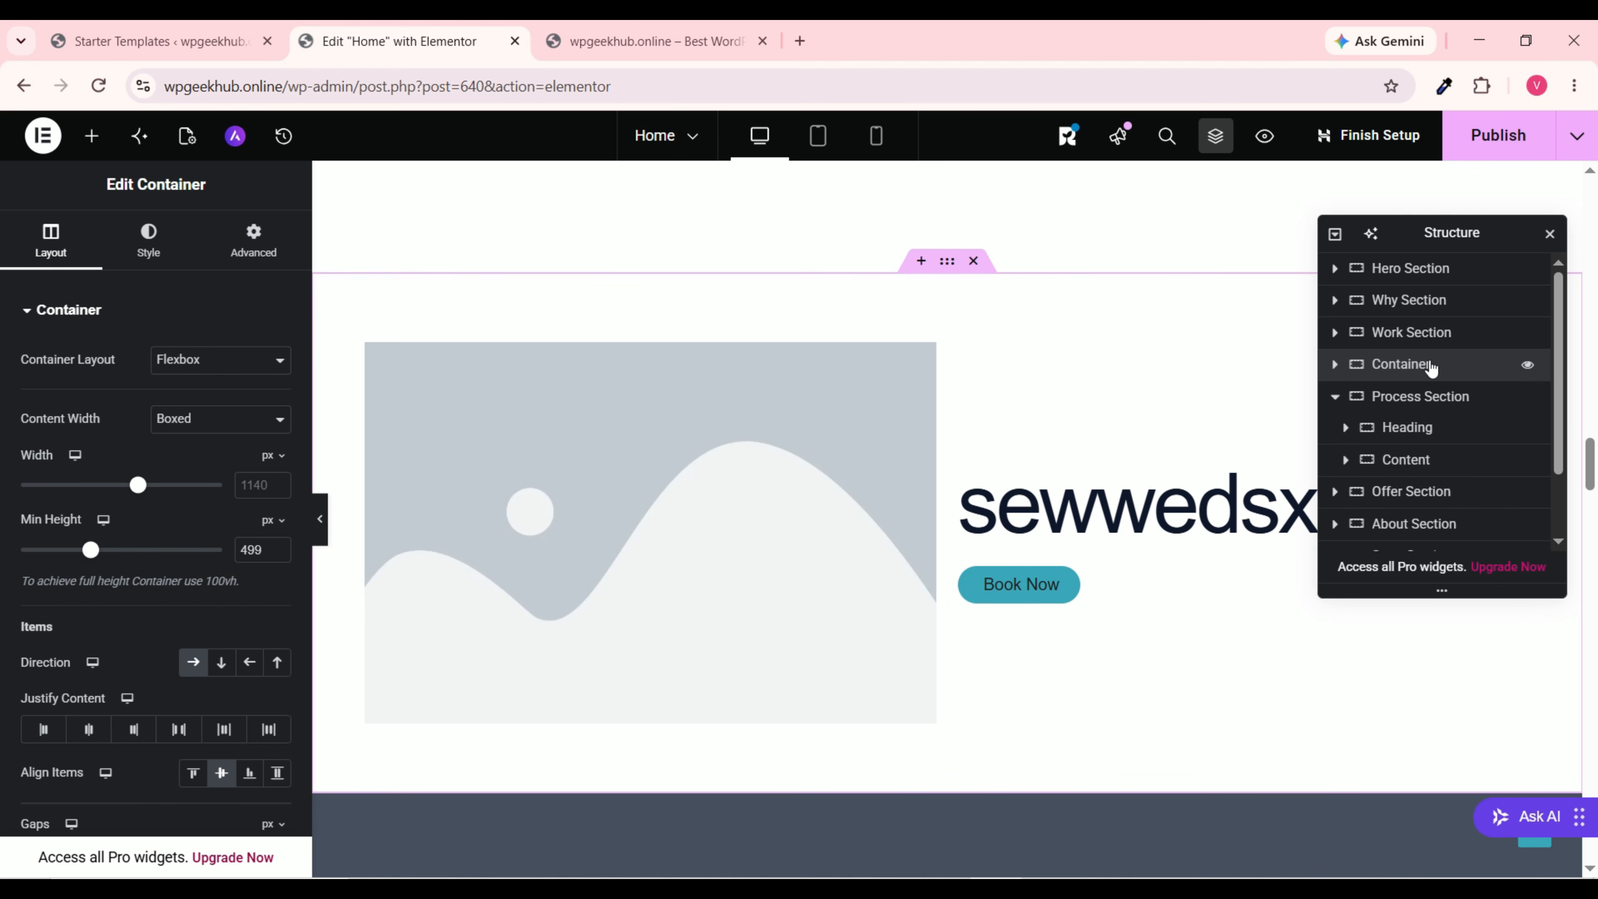
{"action": "left_click", "coordinate": [1467, 374]}
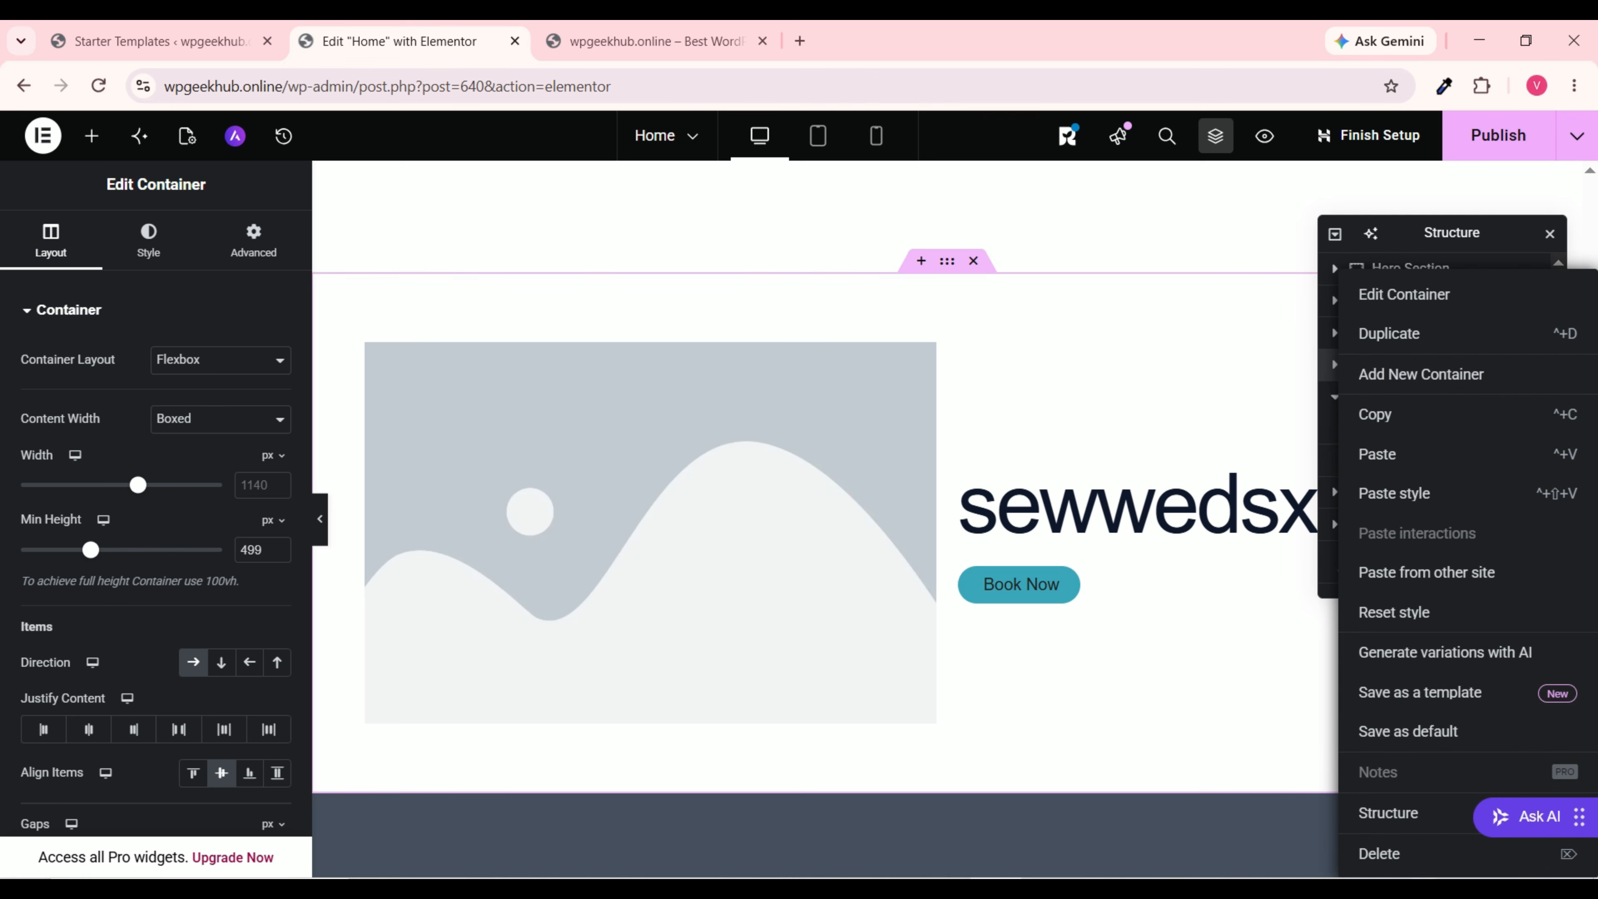
Step: Delete the unwanted container, then close the Structure navigator panel
{"action": "left_click", "coordinate": [1383, 856]}
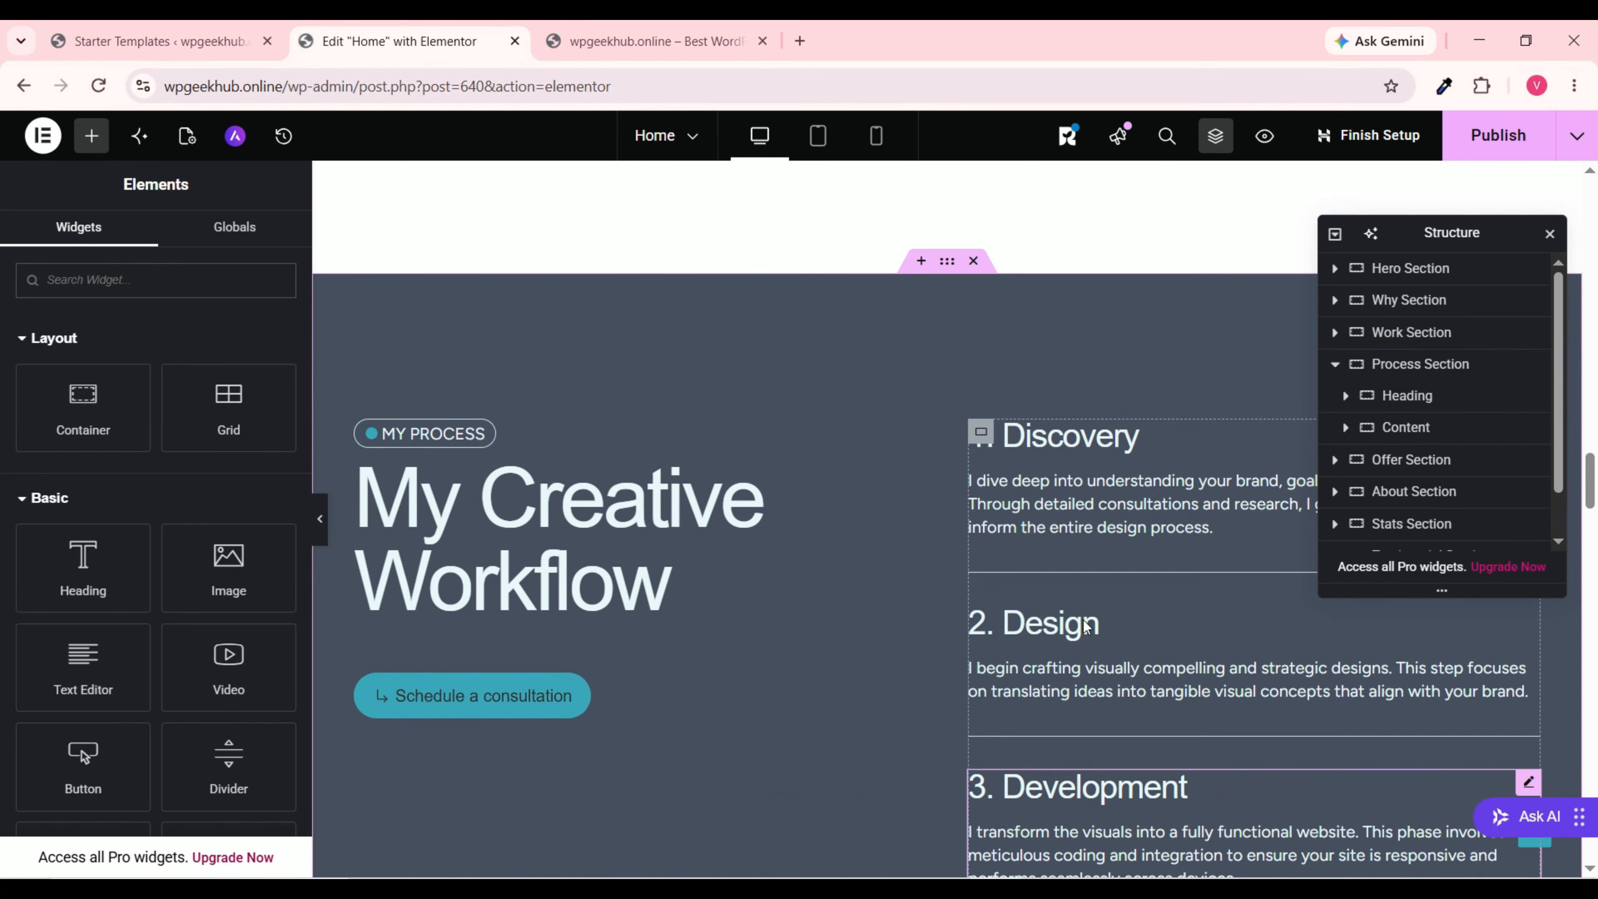
{"action": "scroll", "coordinate": [1141, 346], "scroll_direction": "up", "scroll_amount": 15}
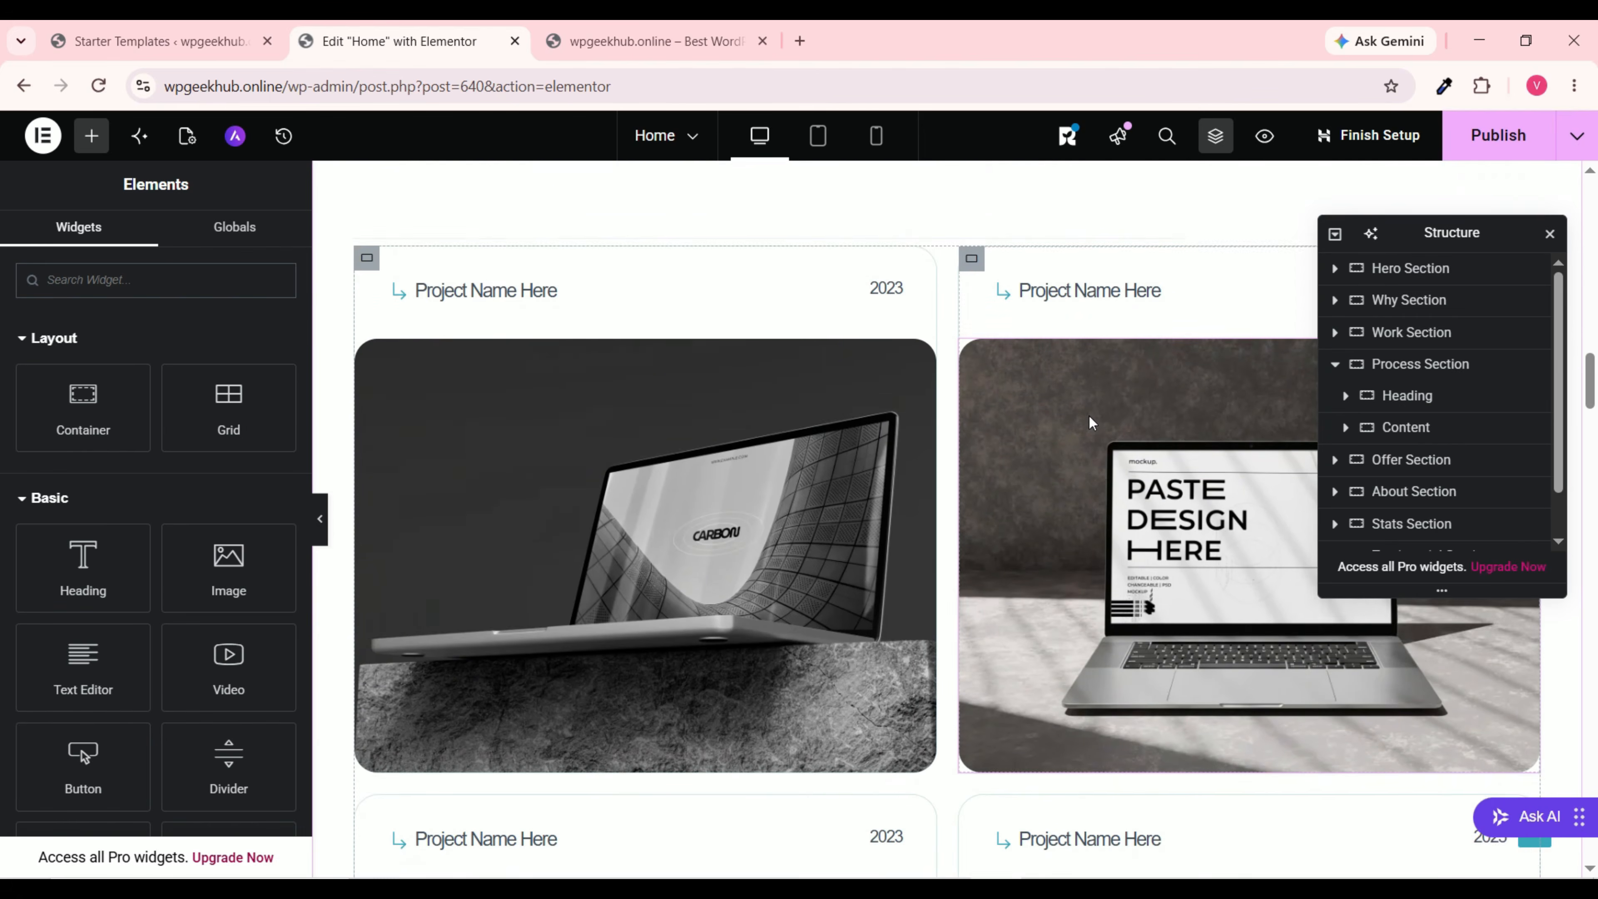
{"action": "scroll", "coordinate": [1091, 423], "scroll_direction": "up", "scroll_amount": 10}
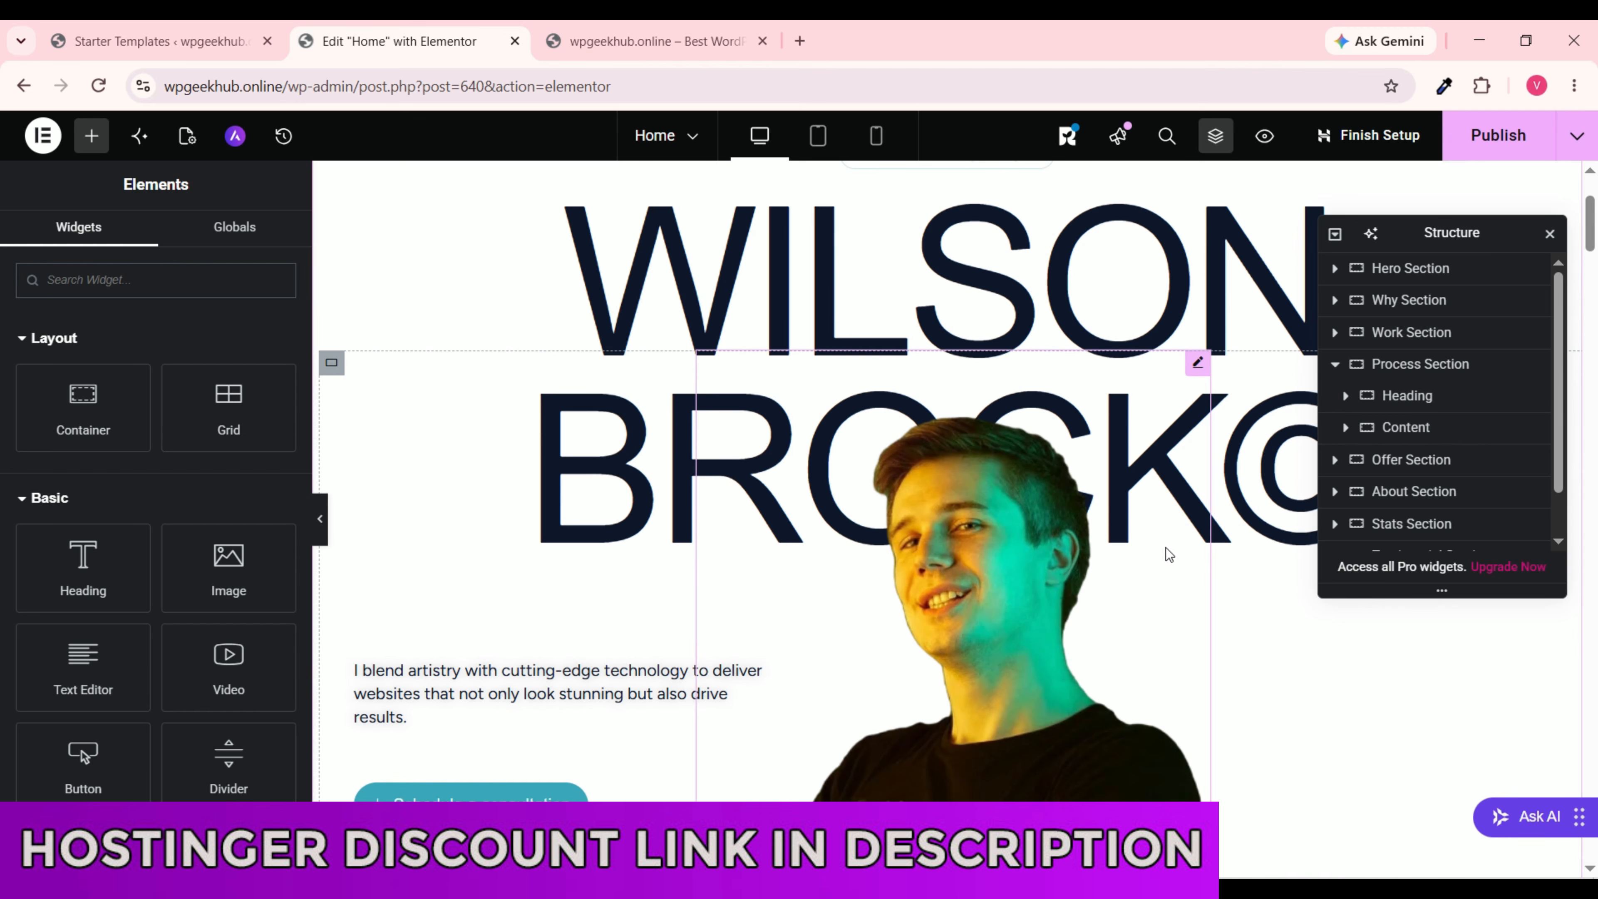
{"action": "scroll", "coordinate": [1190, 549], "scroll_direction": "down", "scroll_amount": 6}
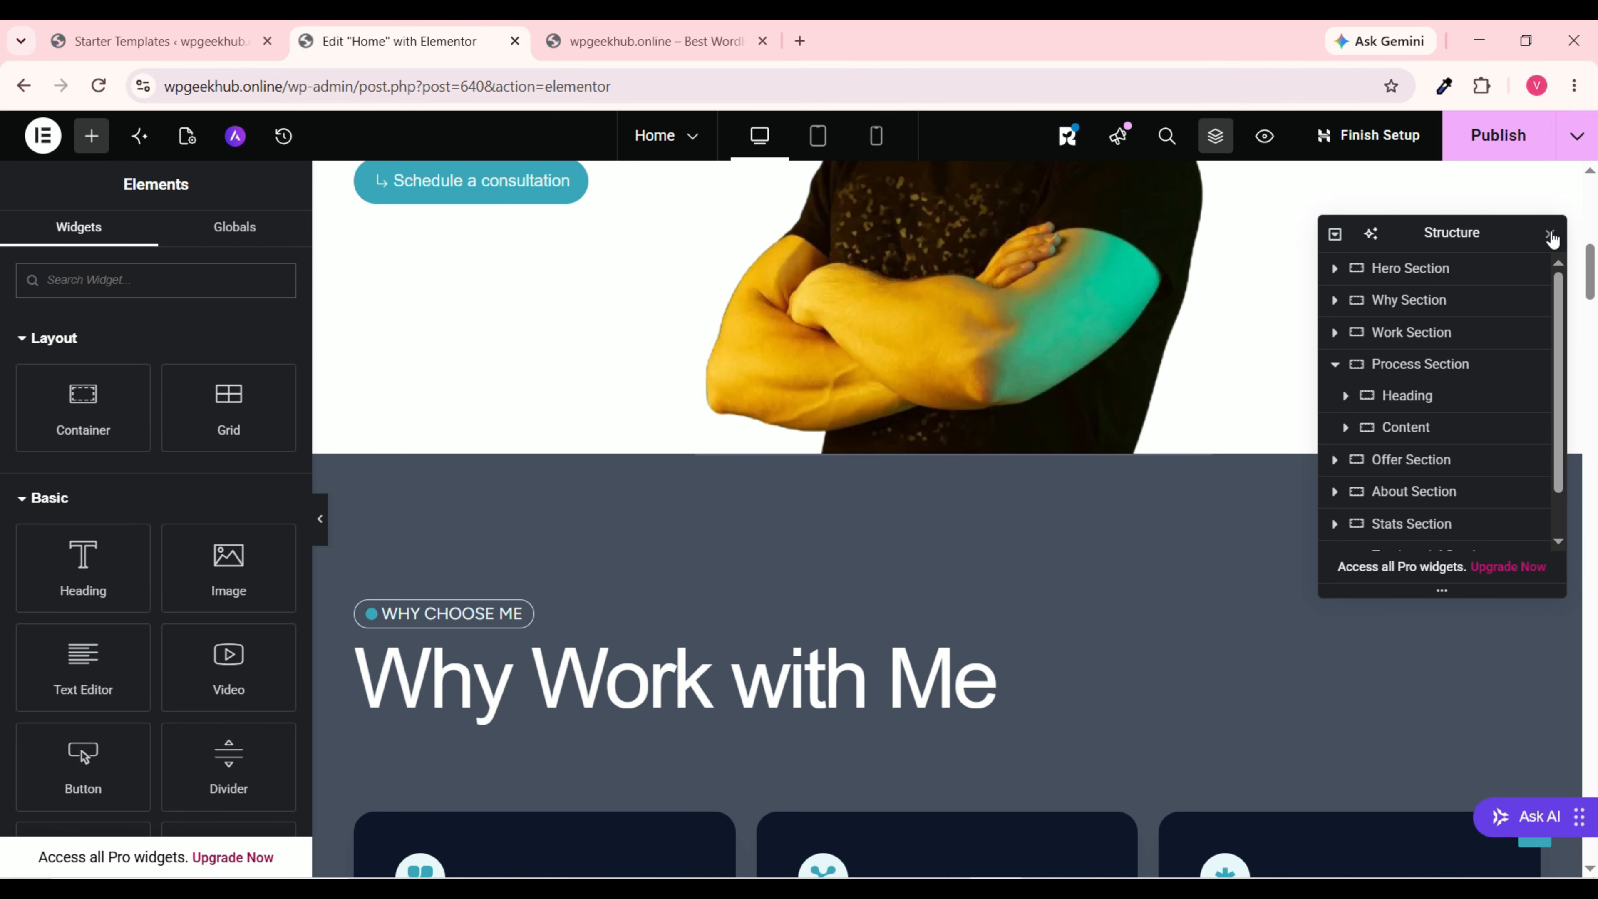
{"action": "left_click", "coordinate": [1550, 237]}
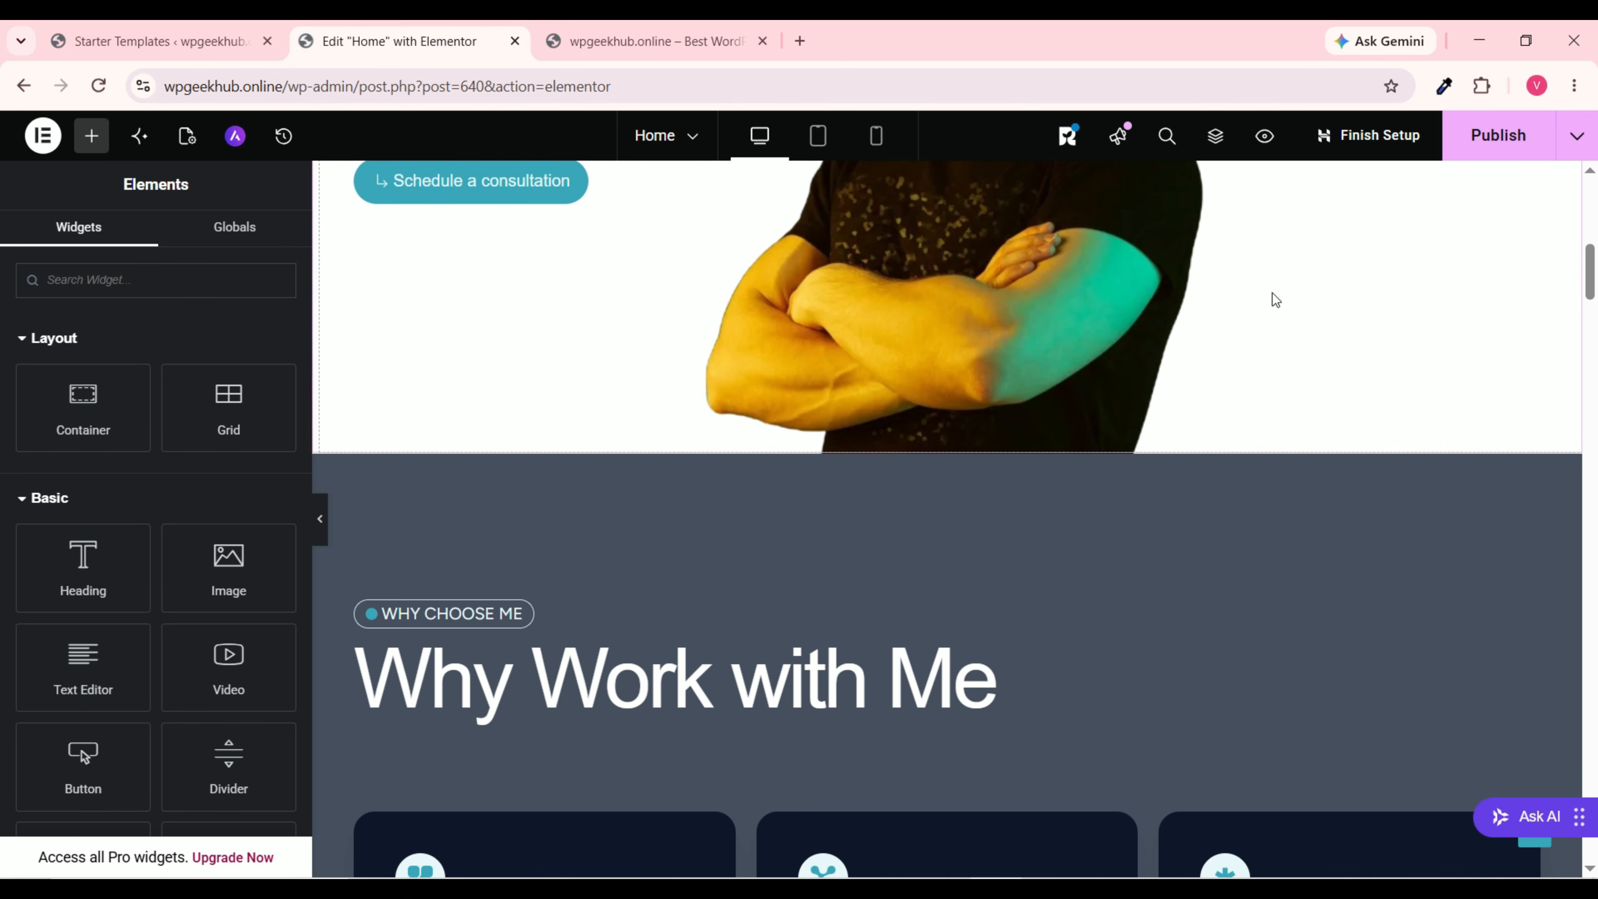
{"action": "scroll", "coordinate": [1002, 470], "scroll_direction": "up", "scroll_amount": 10}
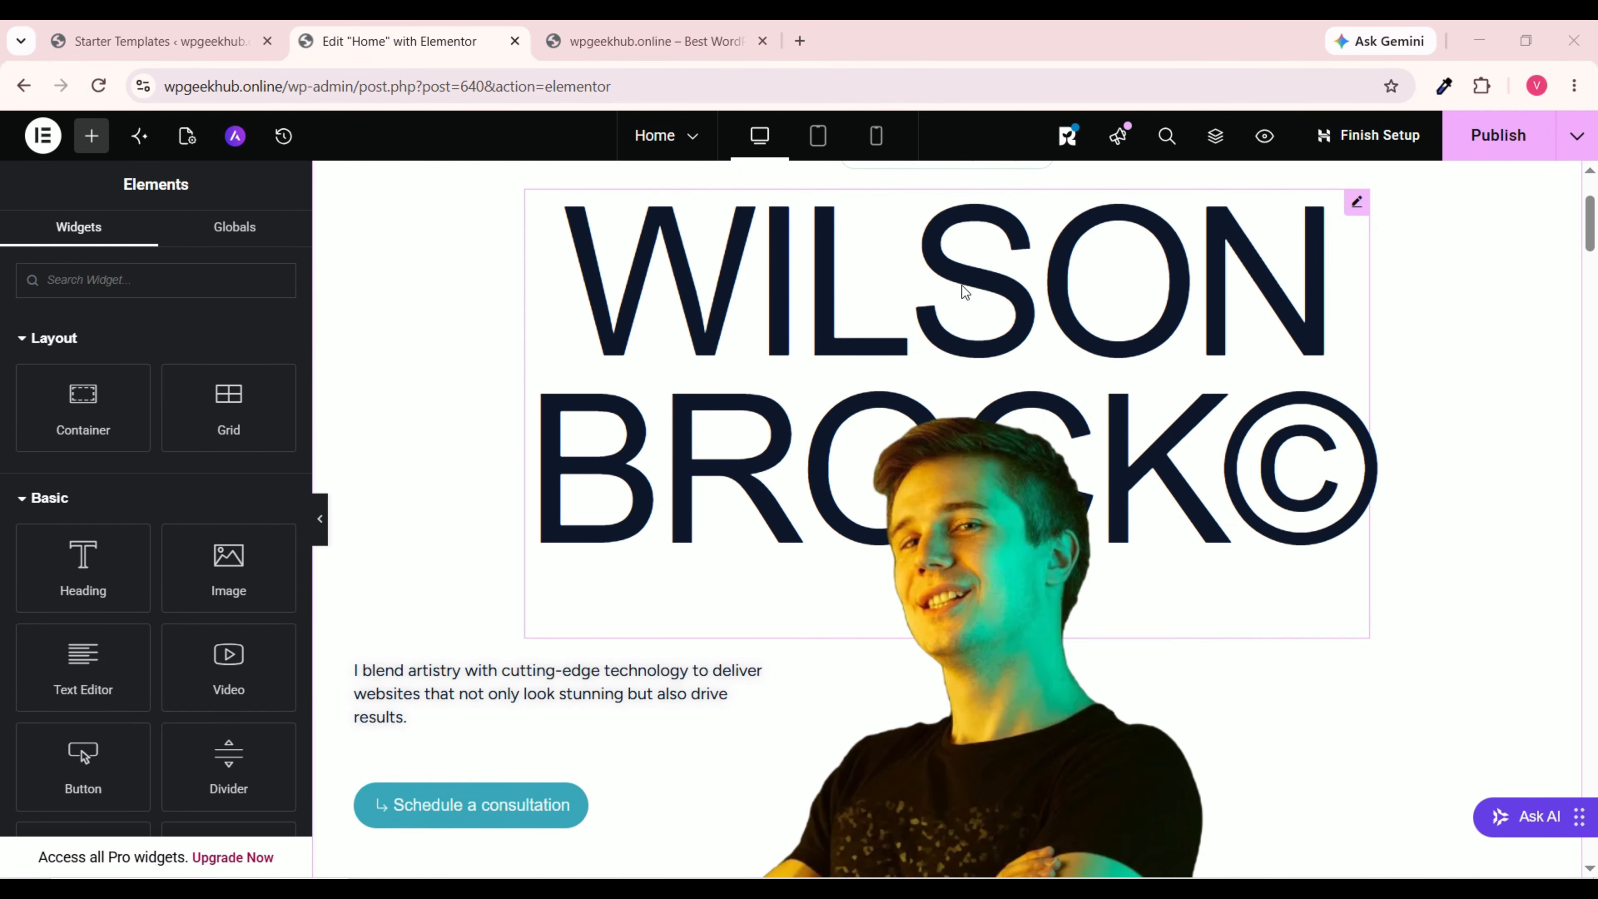
Step: Rename the WILSON BROCK hero heading to 'Wordpress Website©' and bring up its Typography settings
{"action": "left_click", "coordinate": [970, 275]}
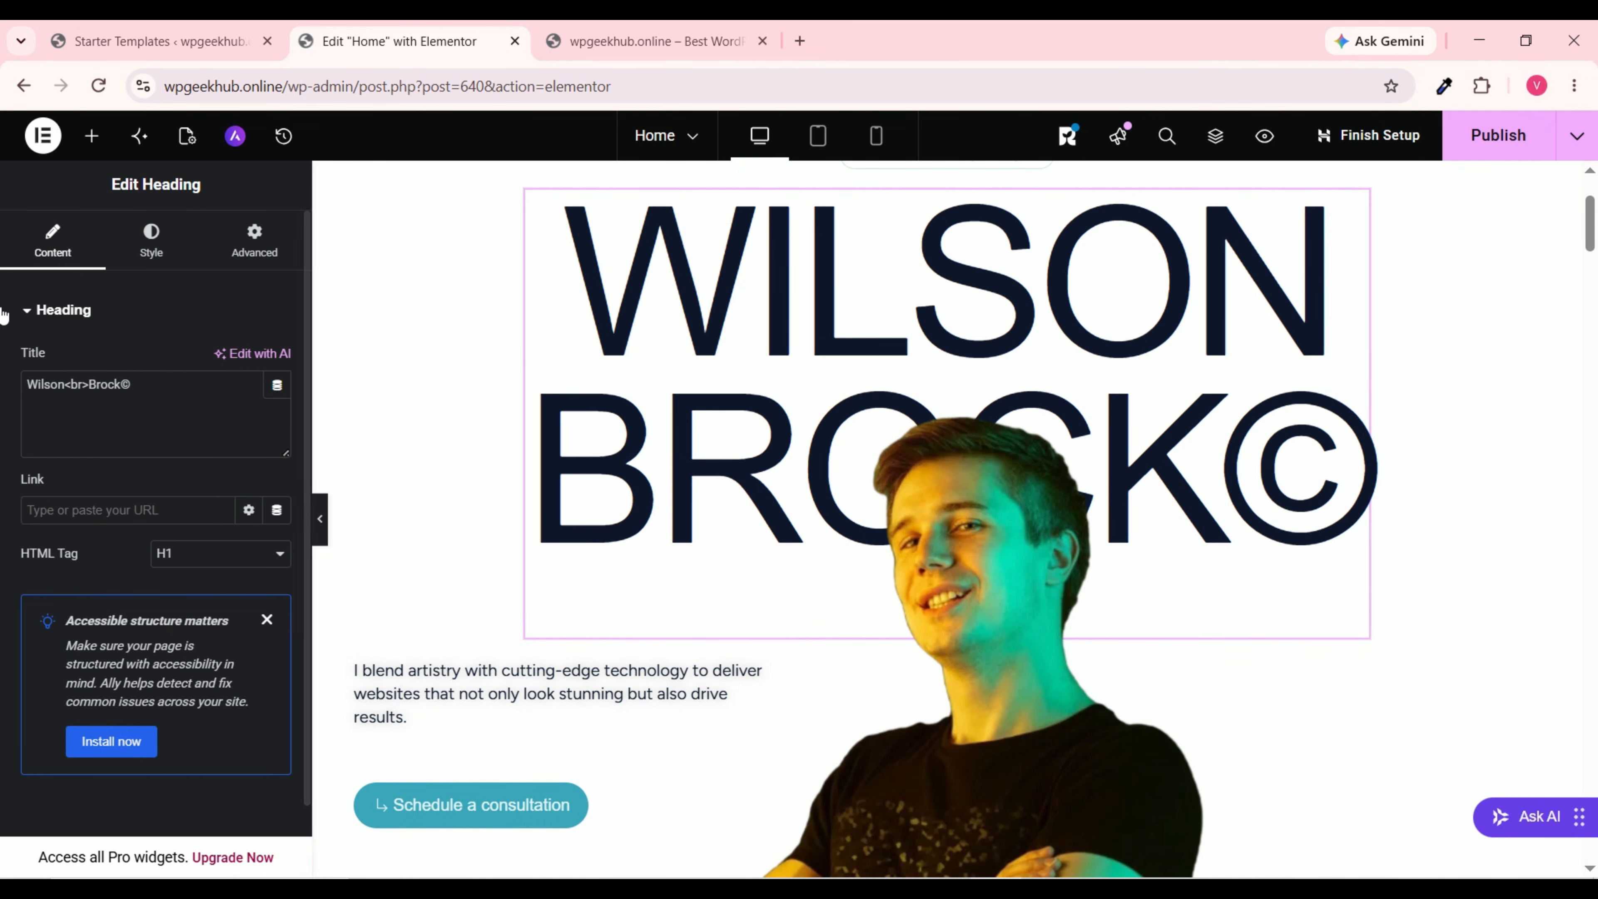
{"action": "left_click_drag", "start_coordinate": [136, 385], "coordinate": [3, 392]}
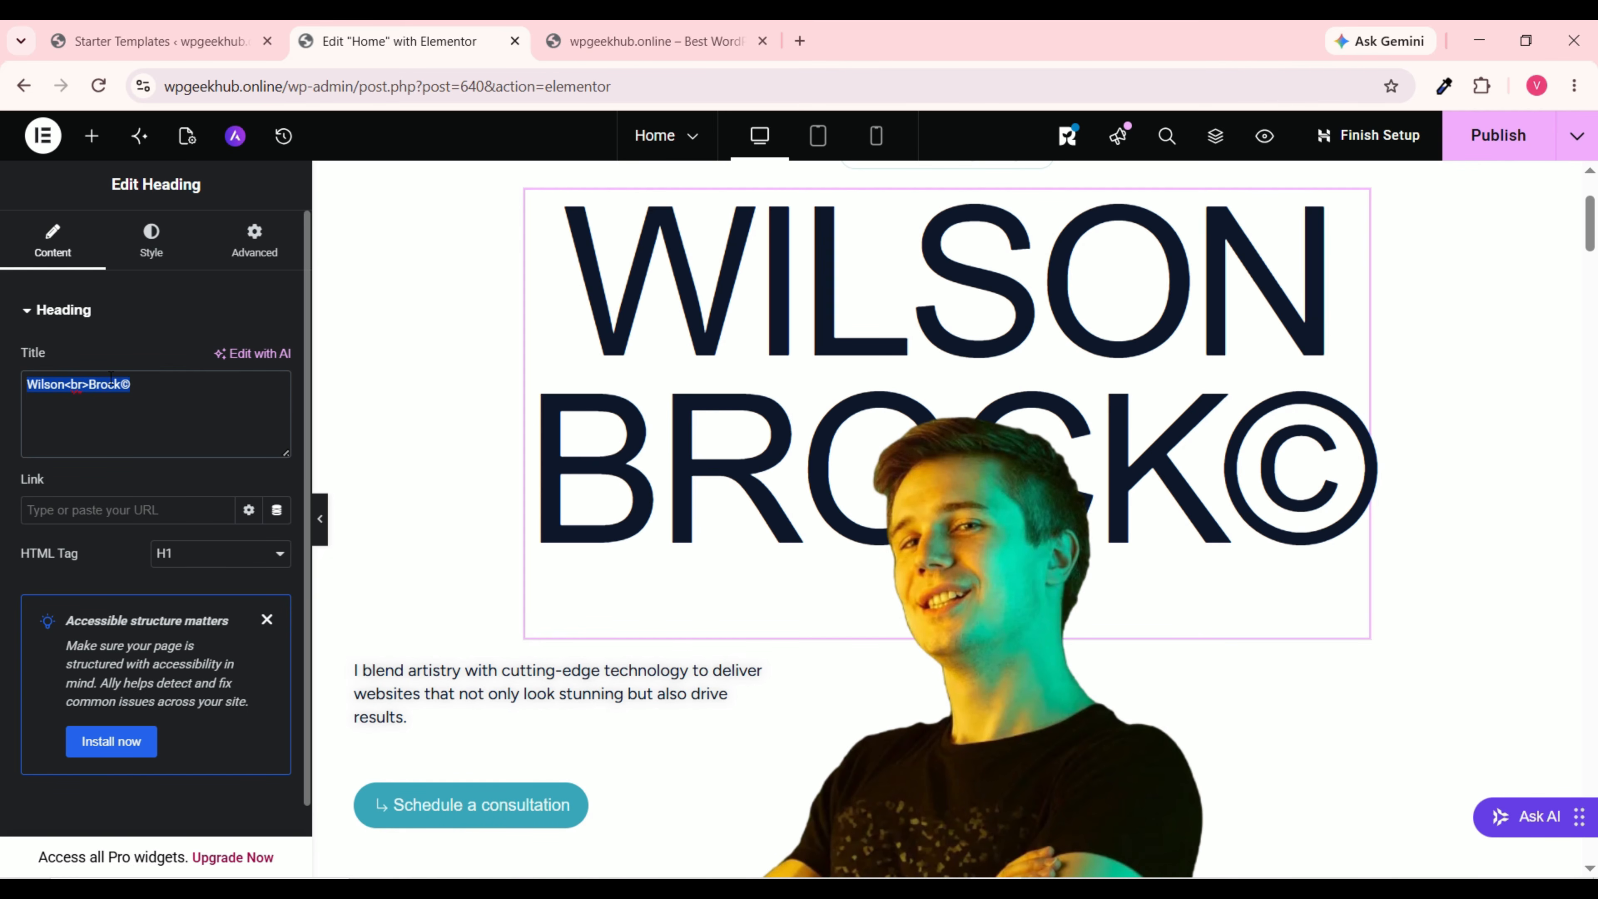
{"action": "left_click", "coordinate": [120, 385]}
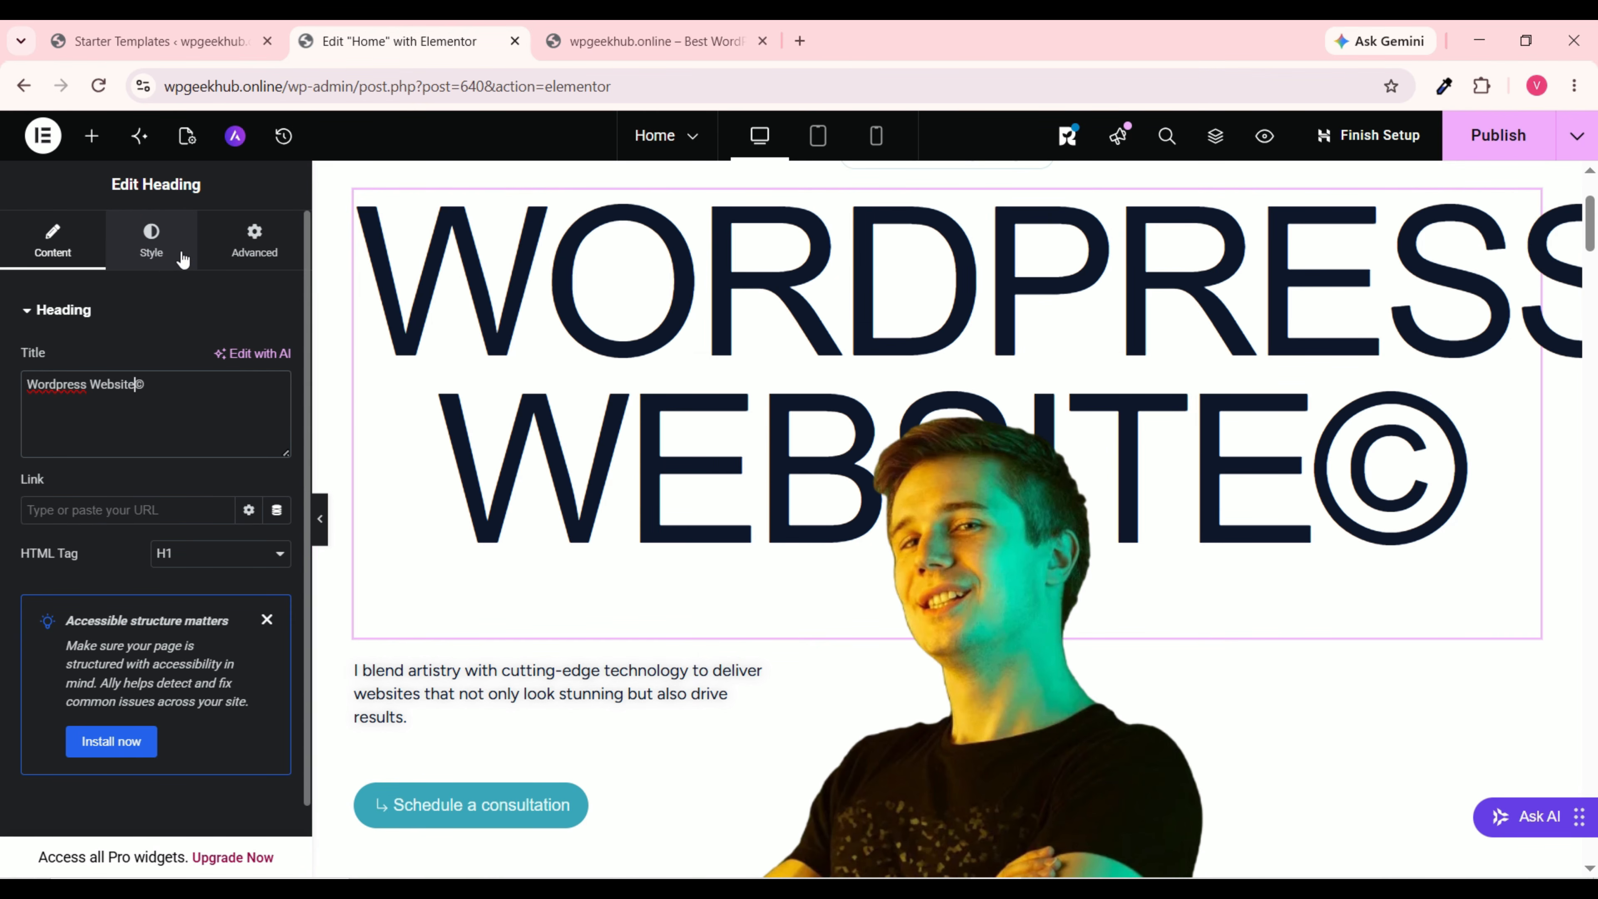
{"action": "left_click", "coordinate": [162, 246]}
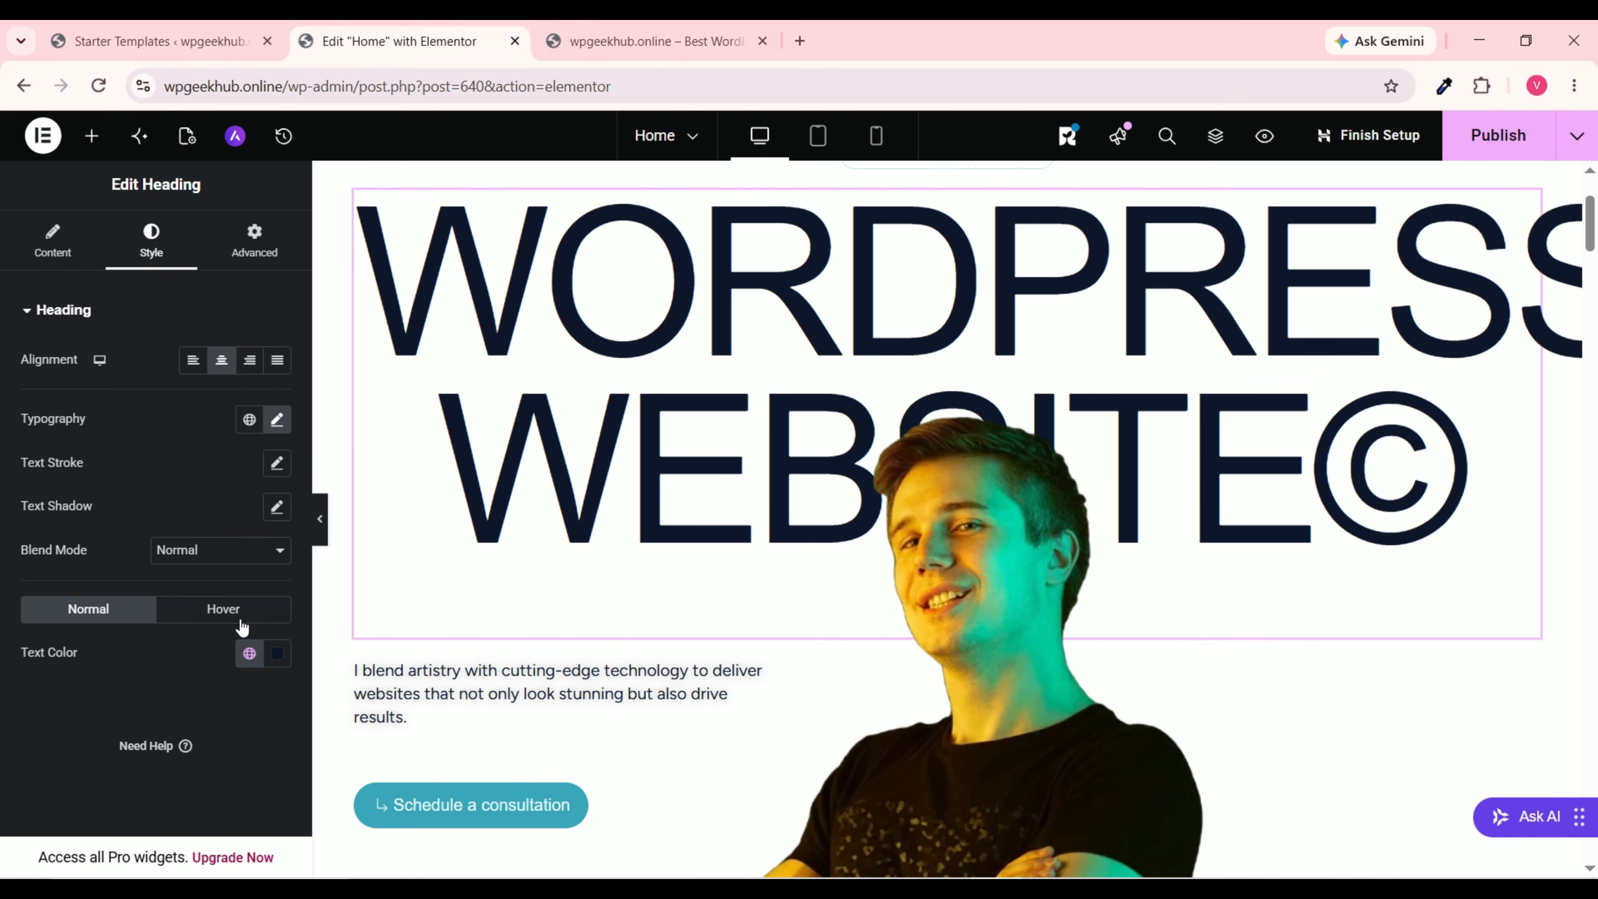
{"action": "left_click", "coordinate": [275, 422]}
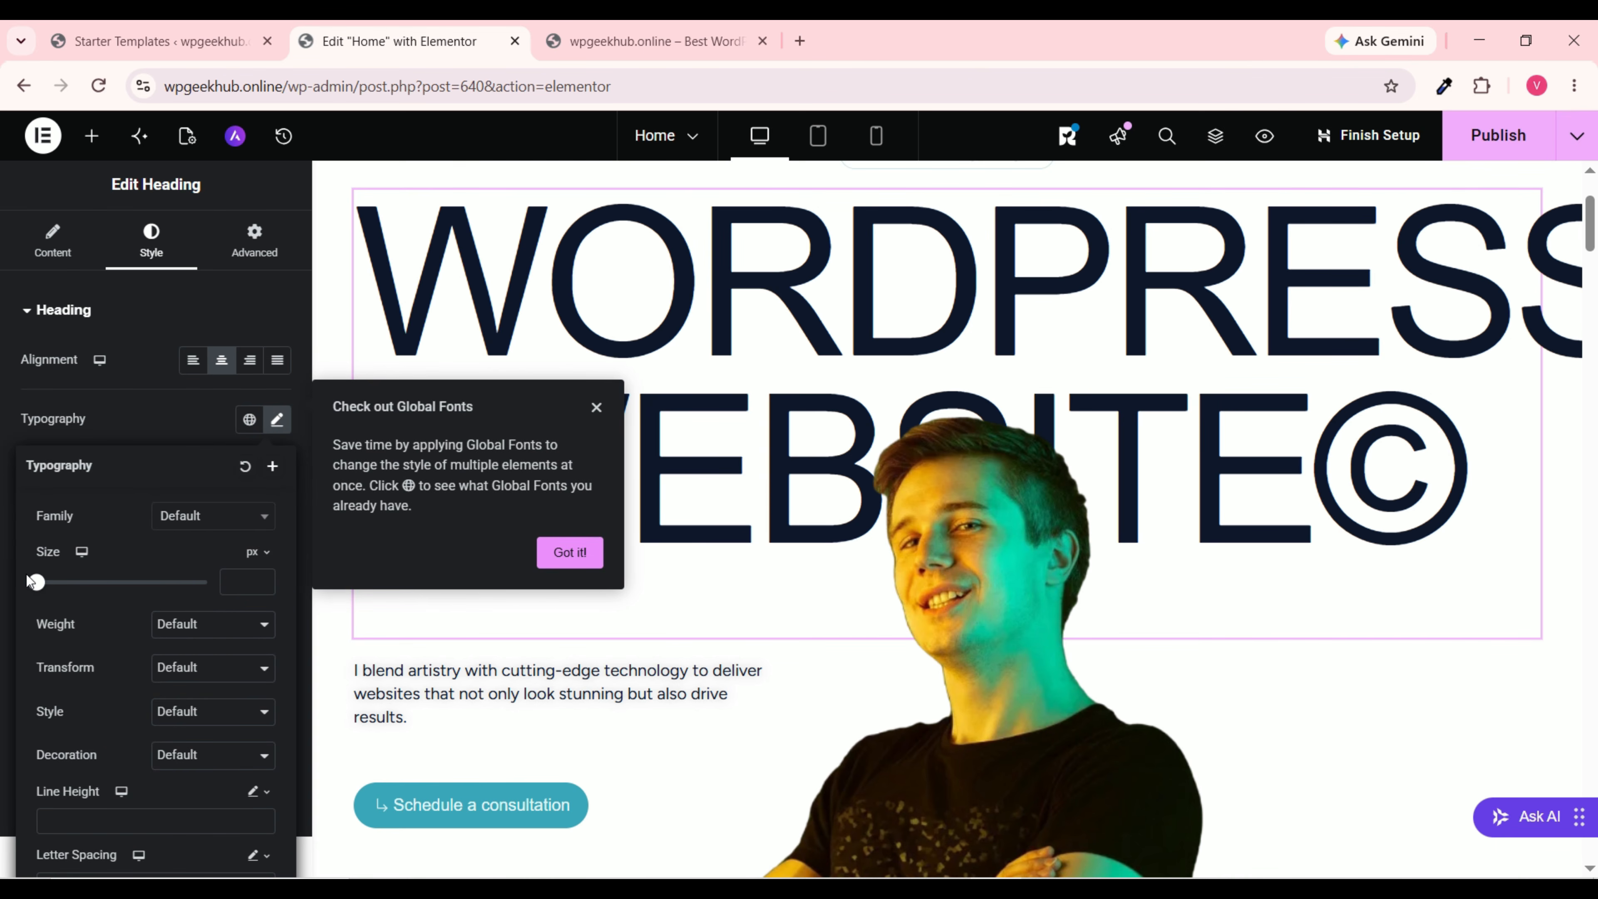
Step: Set the heading size to 120 px, trying extra bold before keeping Default weight
{"action": "left_click_drag", "start_coordinate": [30, 591], "coordinate": [138, 609]}
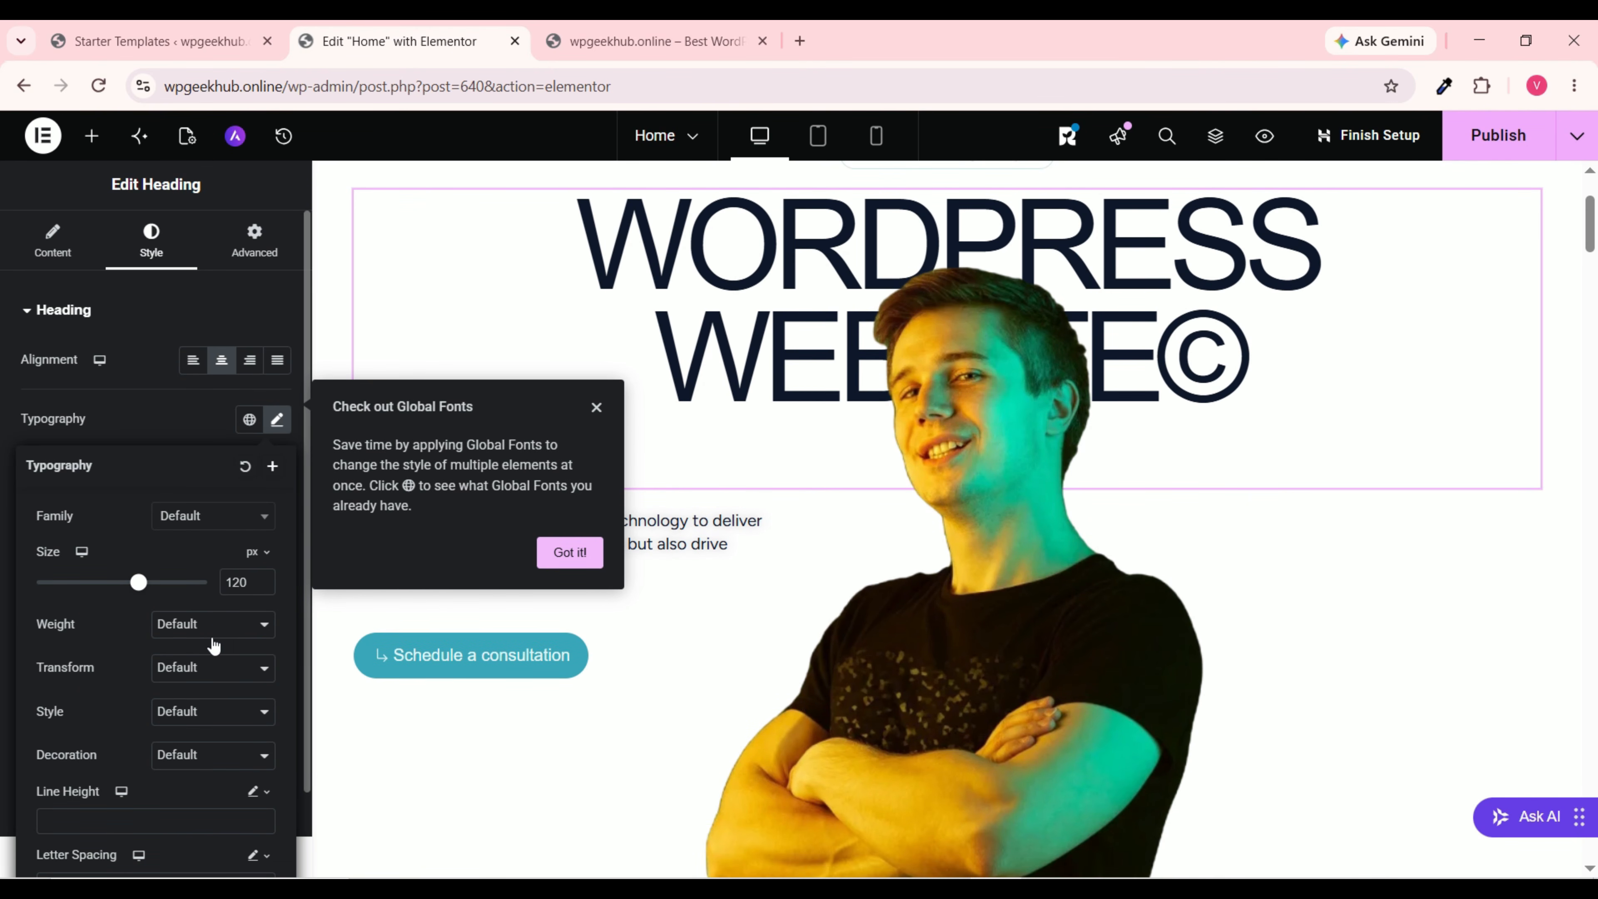
{"action": "left_click", "coordinate": [238, 634]}
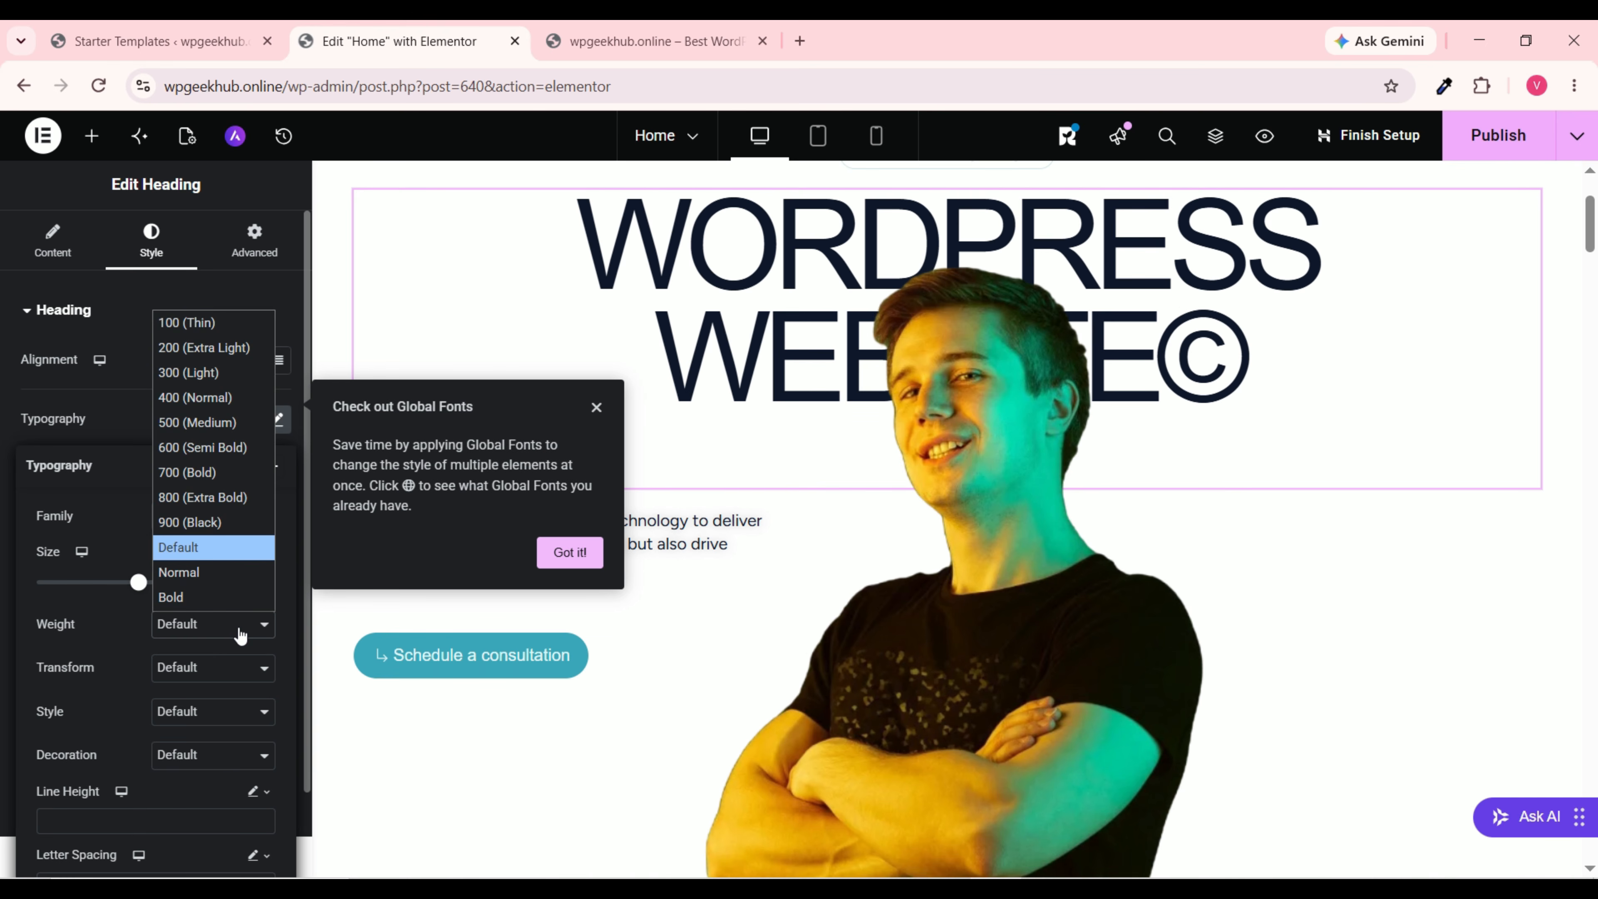
{"action": "left_click", "coordinate": [218, 499]}
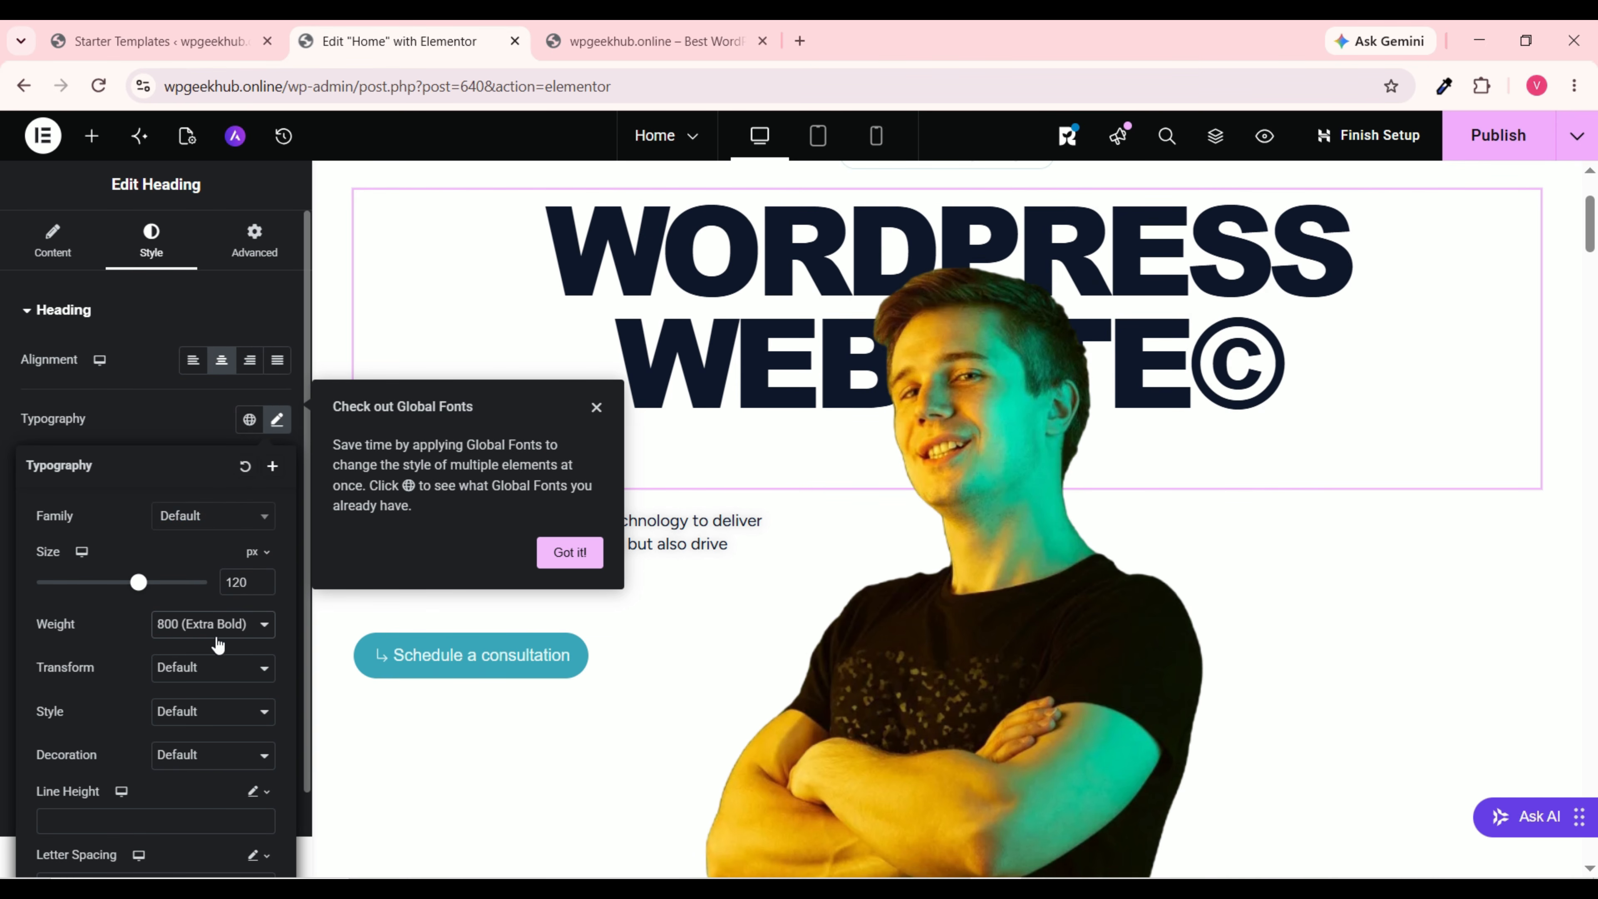
{"action": "left_click", "coordinate": [220, 625]}
{"action": "left_click", "coordinate": [200, 547]}
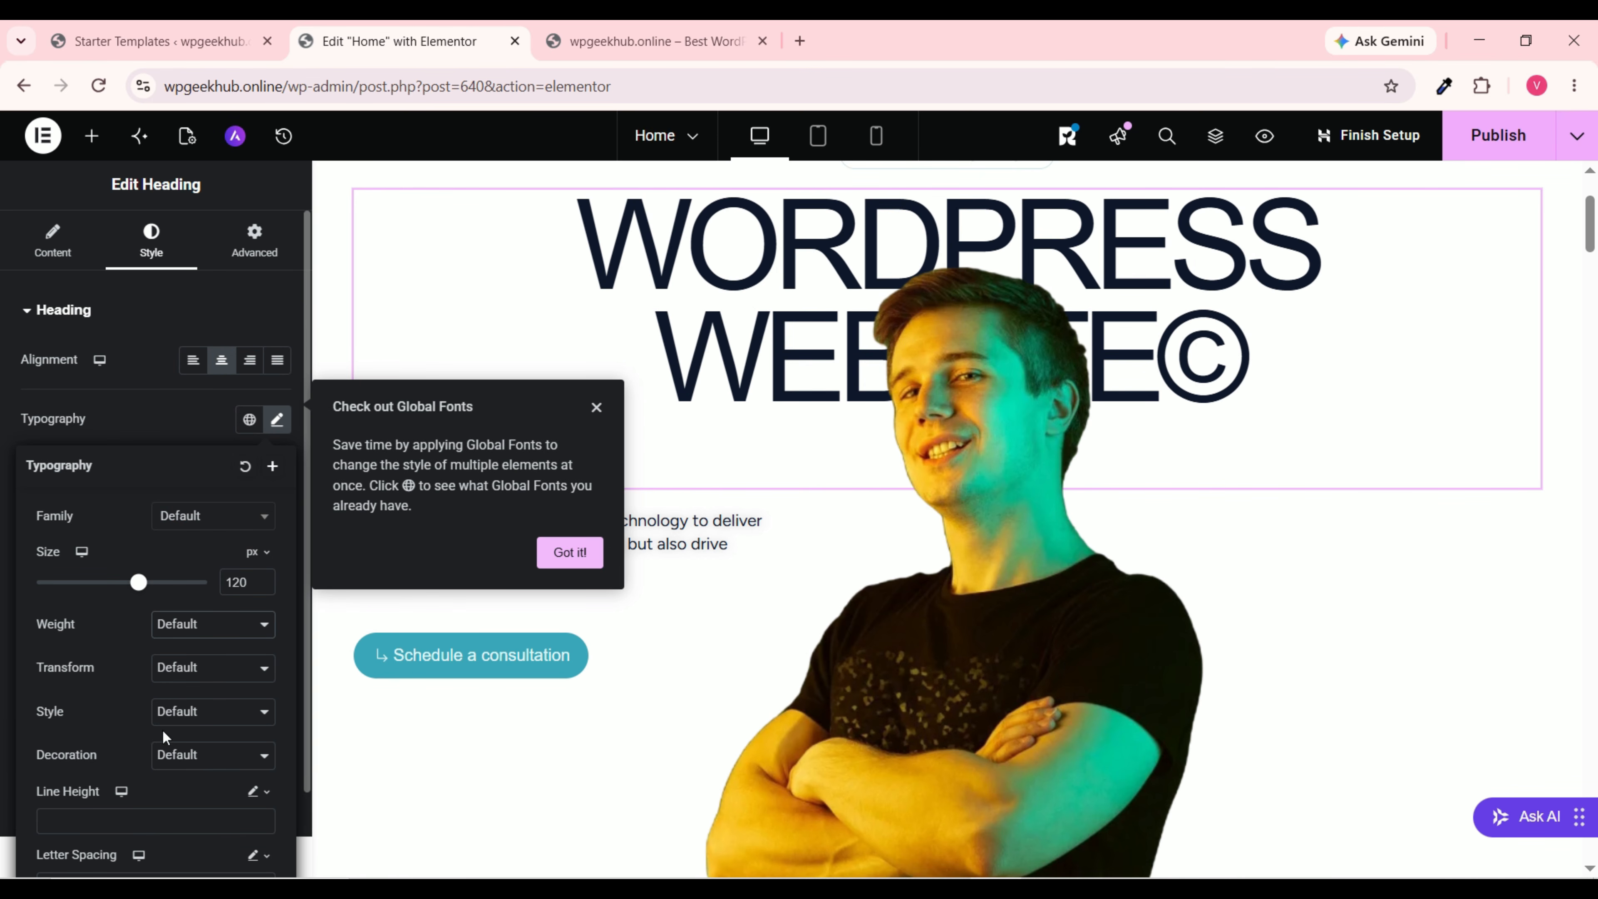
Step: Try italic, then leave the heading's style and text decoration at Default
{"action": "left_click", "coordinate": [207, 717]}
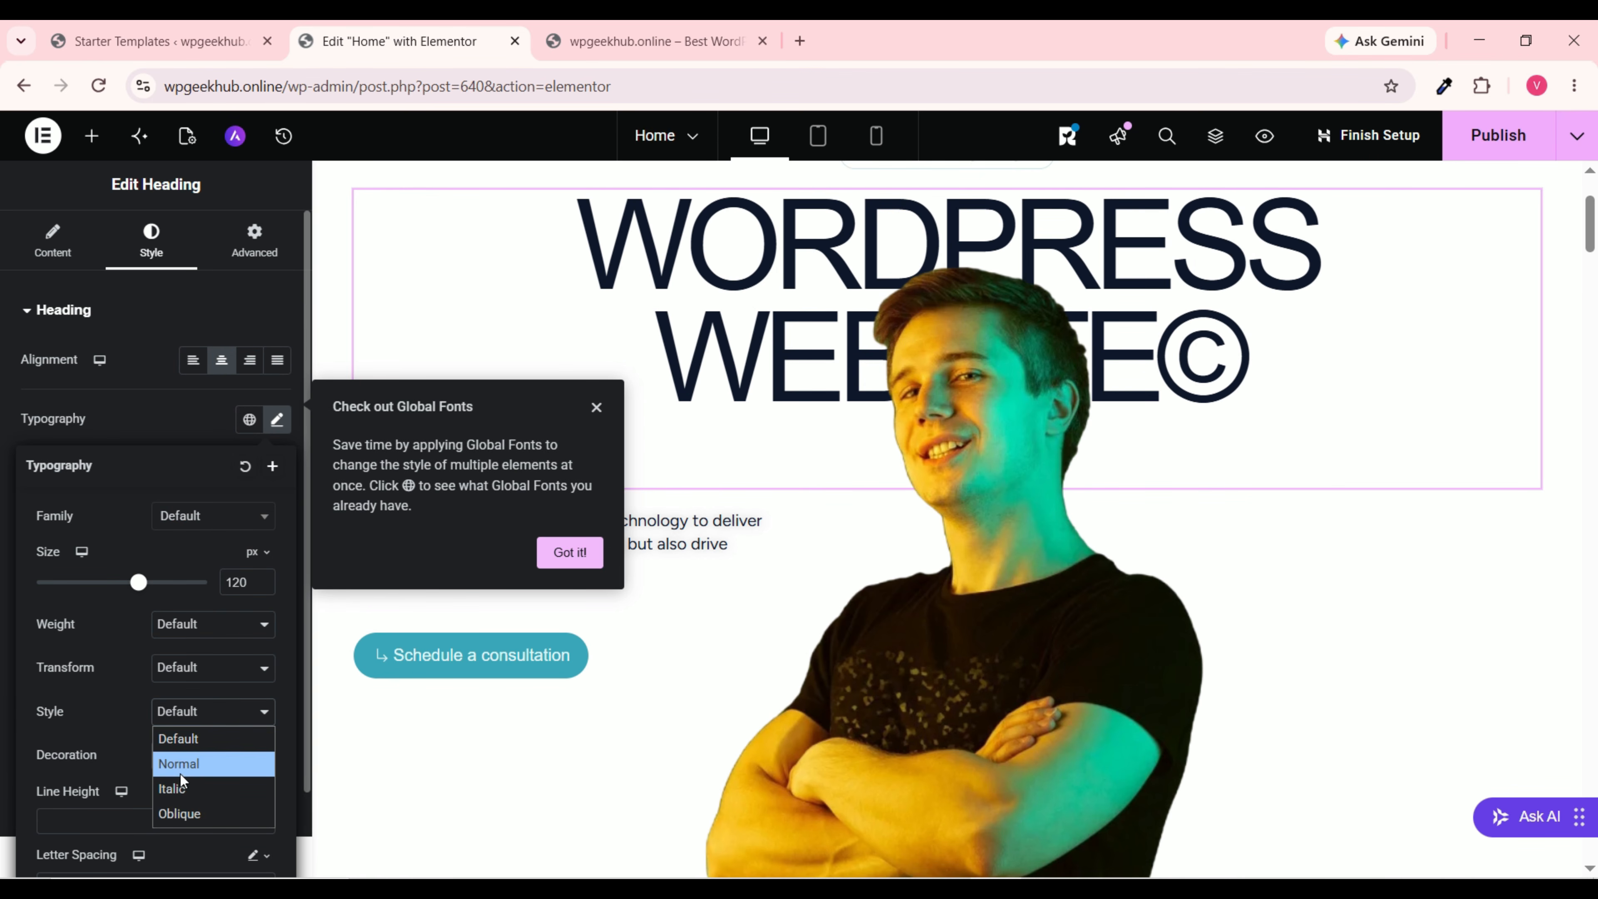
{"action": "left_click", "coordinate": [227, 784]}
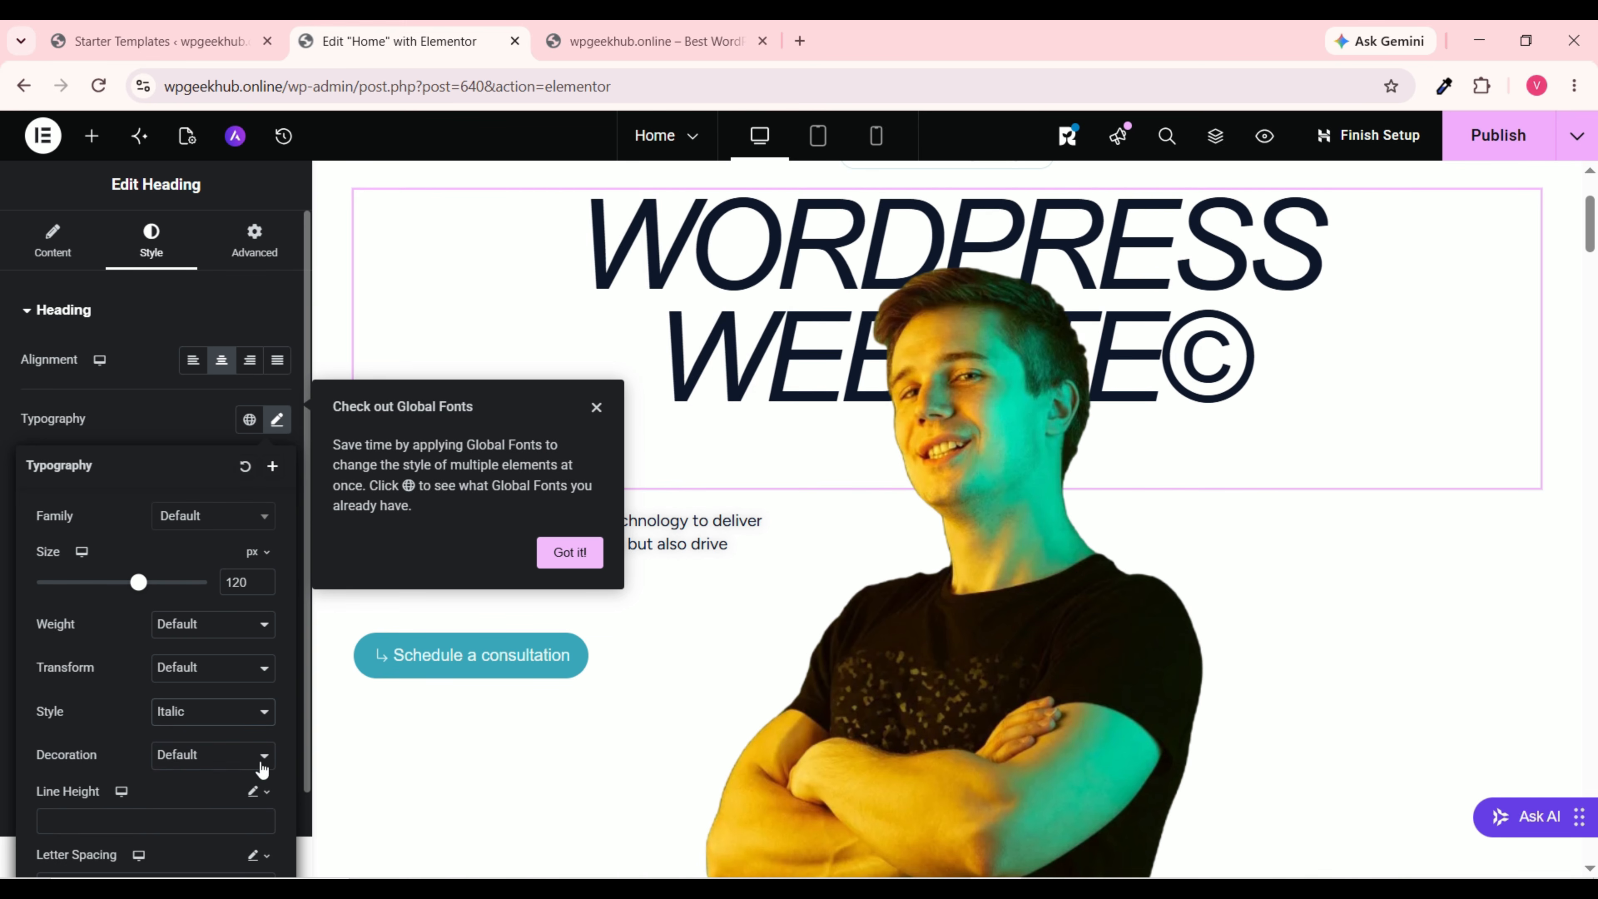
{"action": "left_click", "coordinate": [198, 717]}
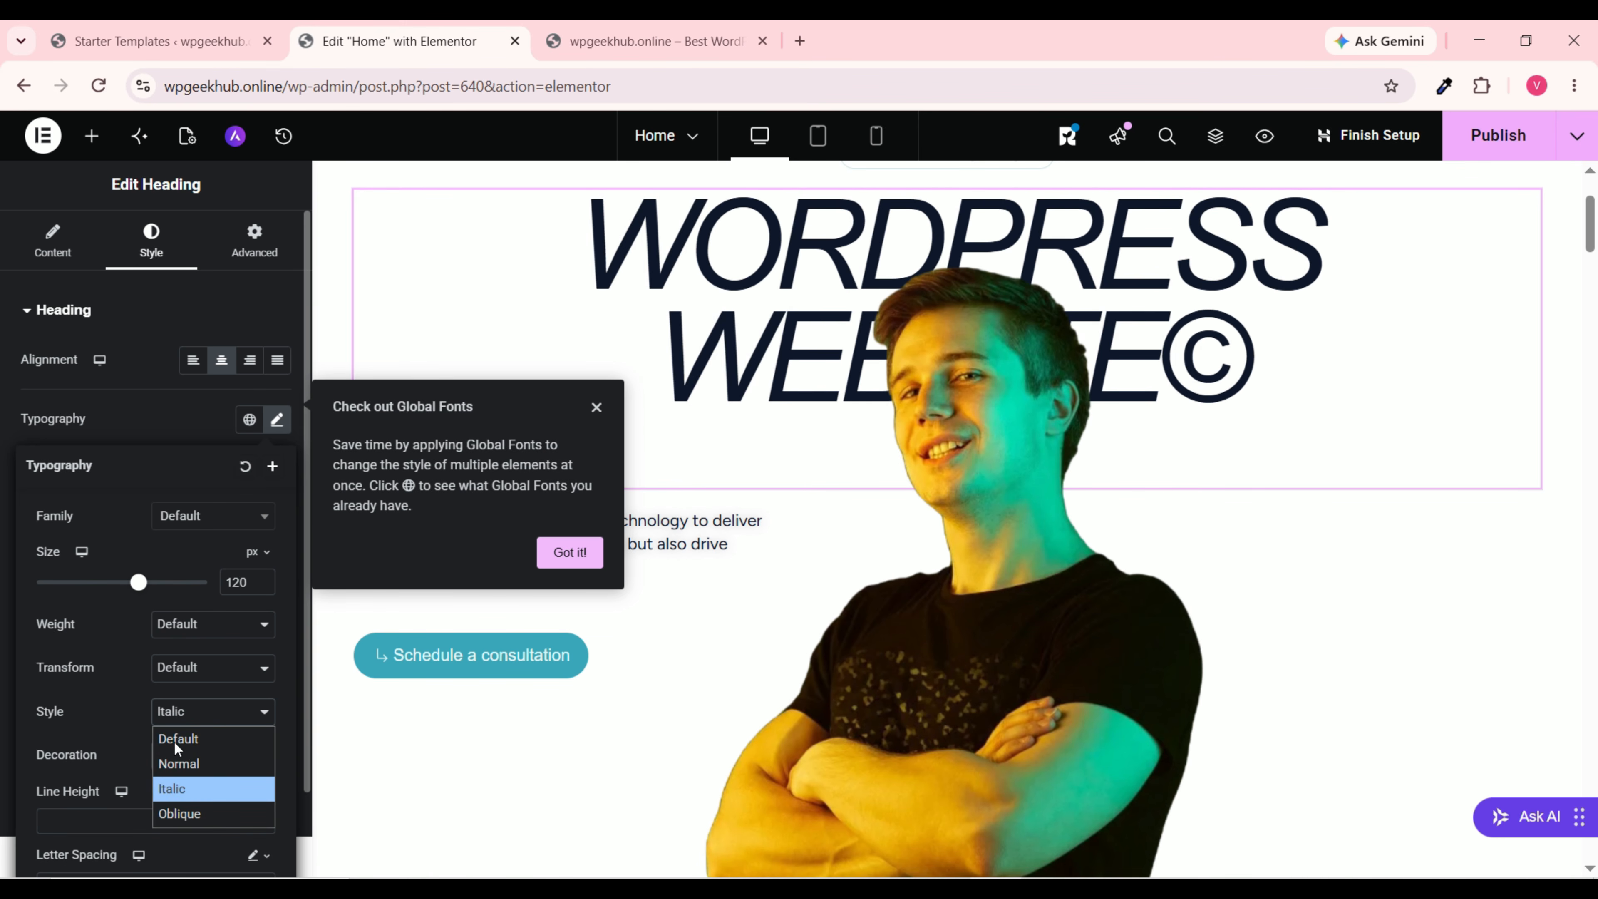
{"action": "left_click", "coordinate": [202, 741]}
{"action": "scroll", "coordinate": [133, 708], "scroll_direction": "down", "scroll_amount": 2}
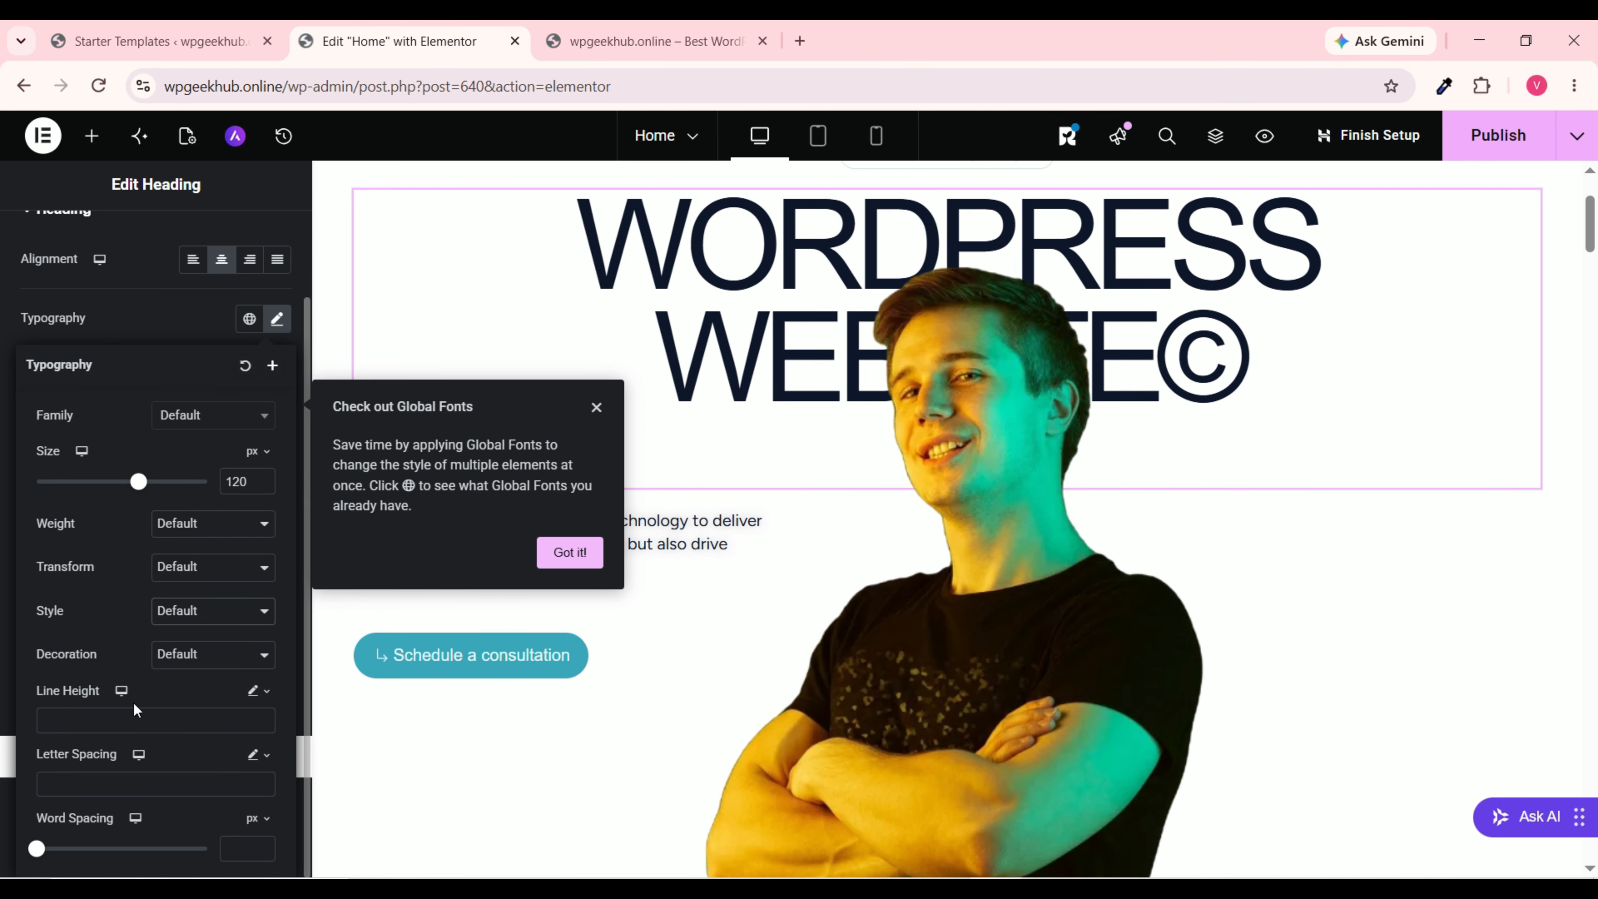
{"action": "left_click", "coordinate": [215, 662]}
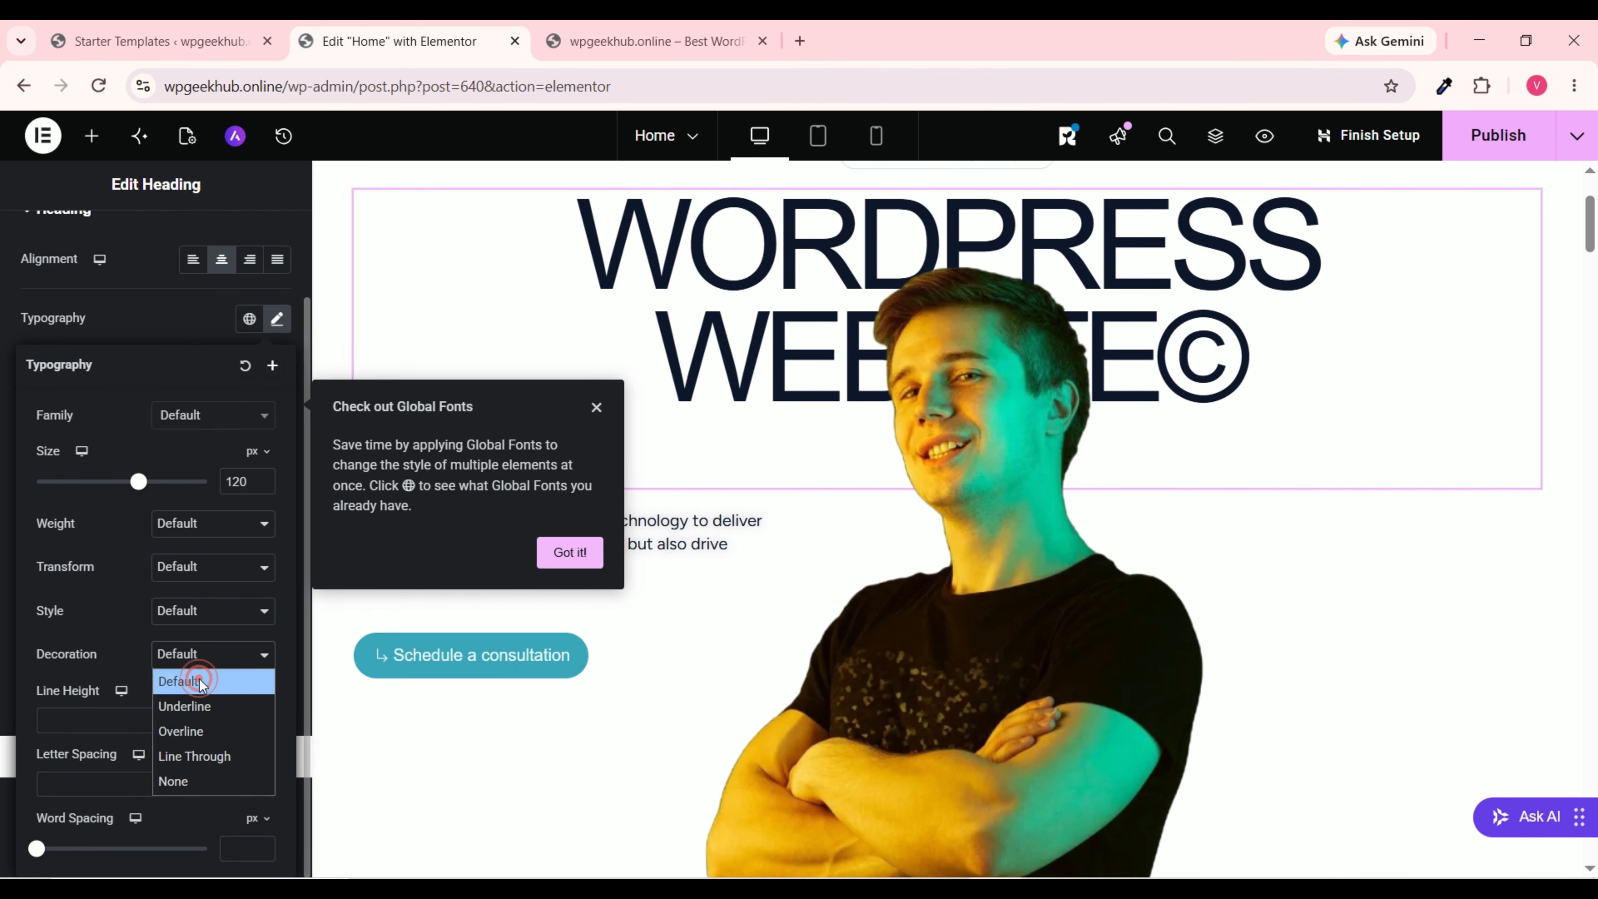
{"action": "left_click", "coordinate": [202, 677]}
{"action": "scroll", "coordinate": [195, 680], "scroll_direction": "up", "scroll_amount": 2}
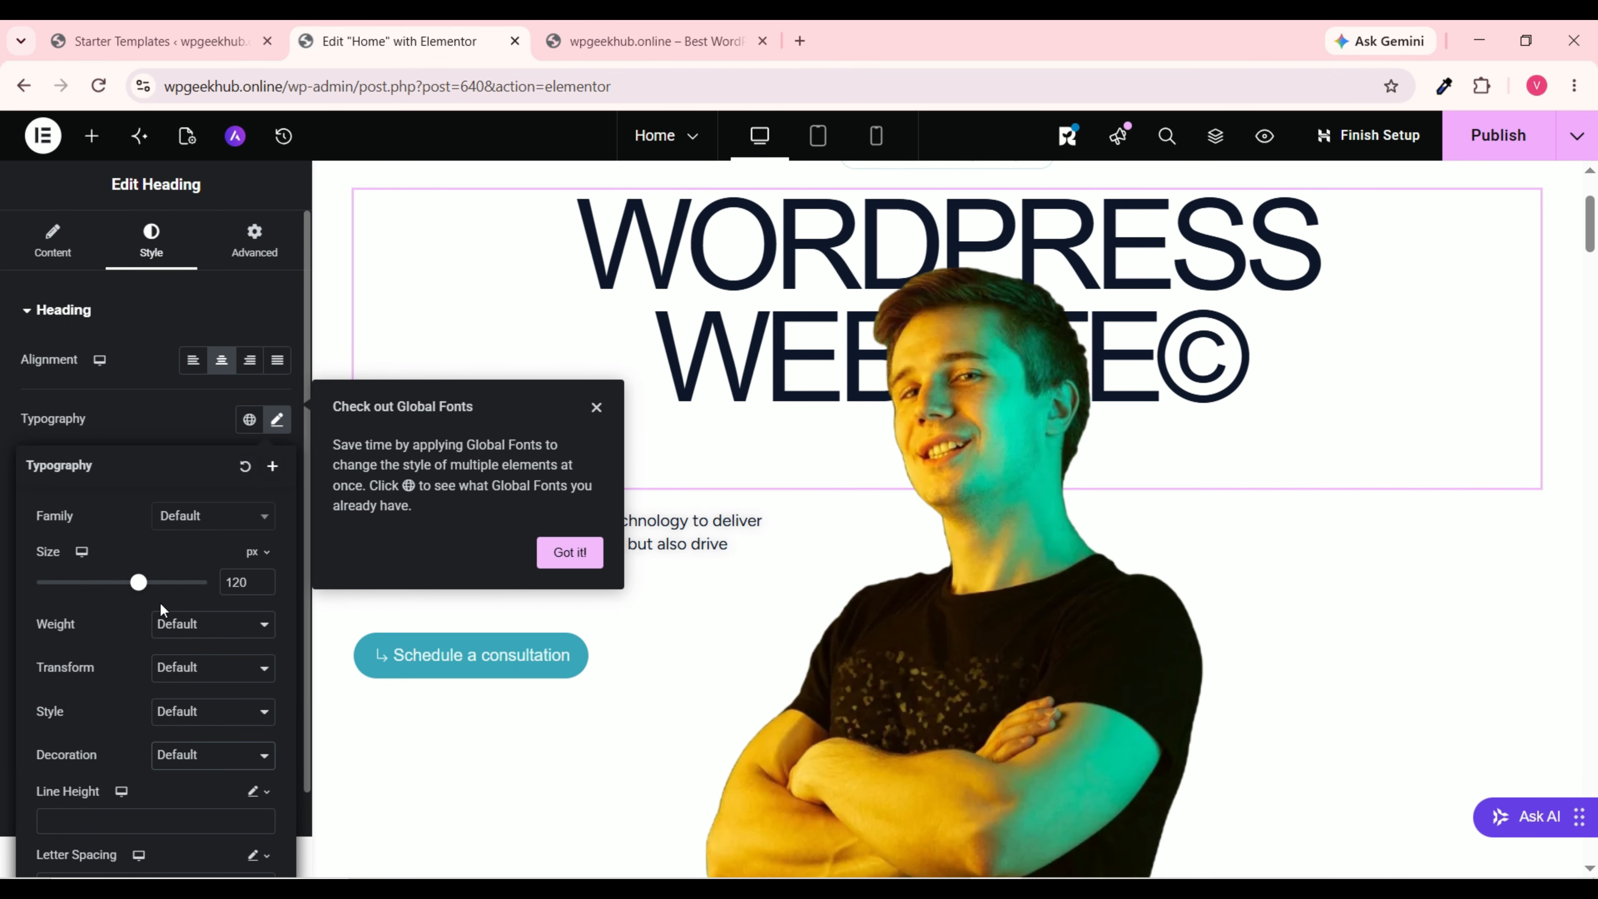
Step: Try Arial as the heading font, then reset the font family to Default
{"action": "left_click", "coordinate": [228, 524]}
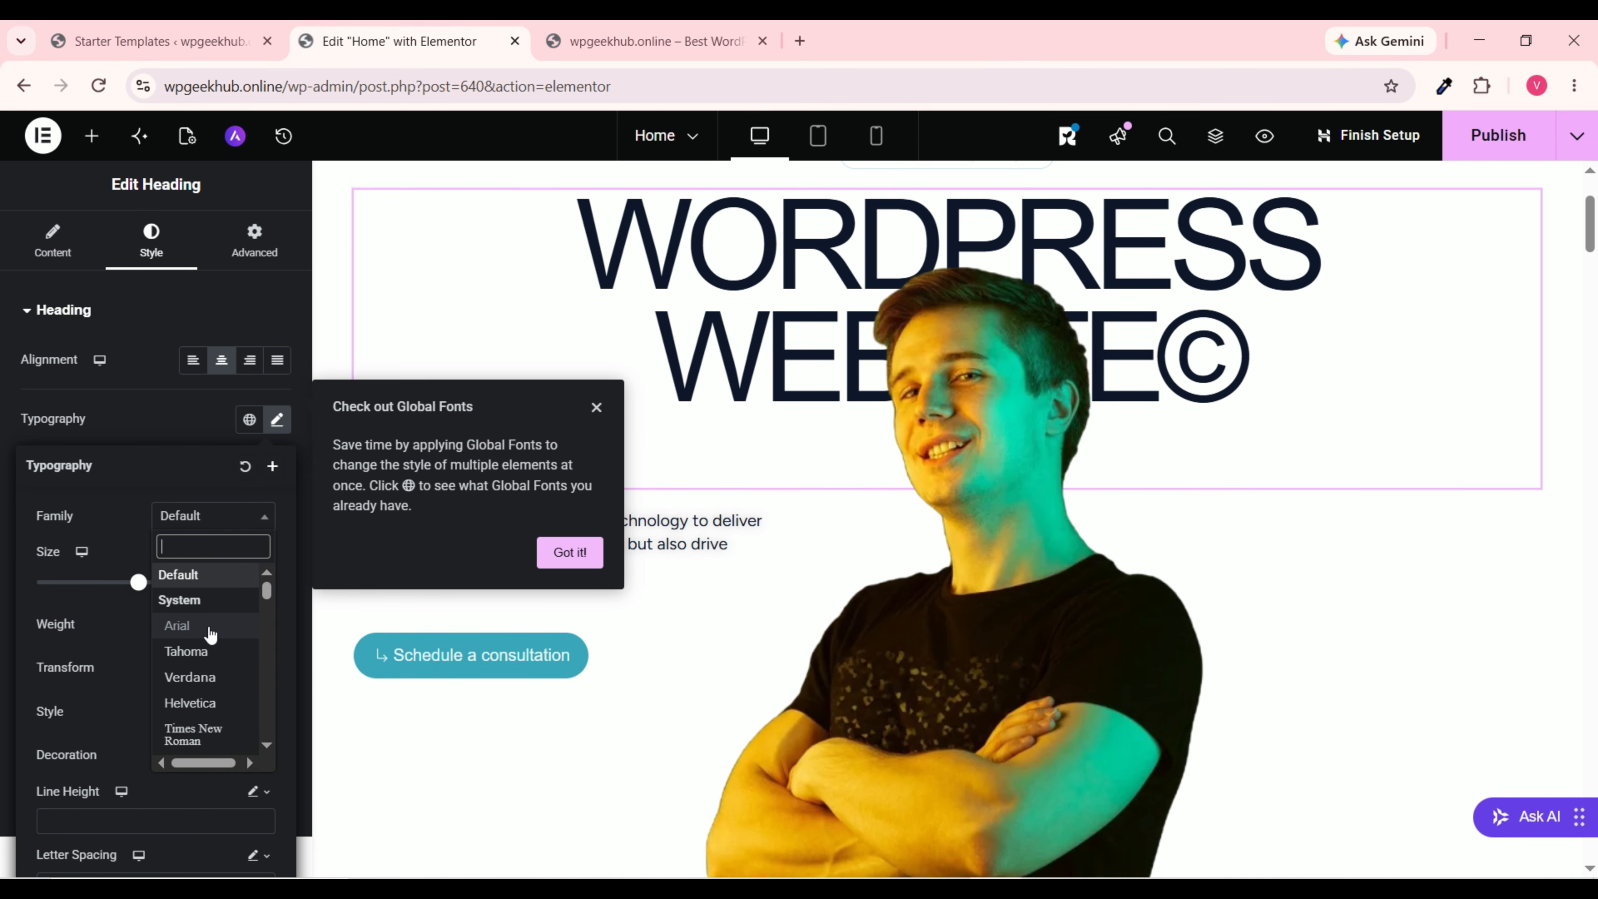
{"action": "left_click", "coordinate": [209, 627]}
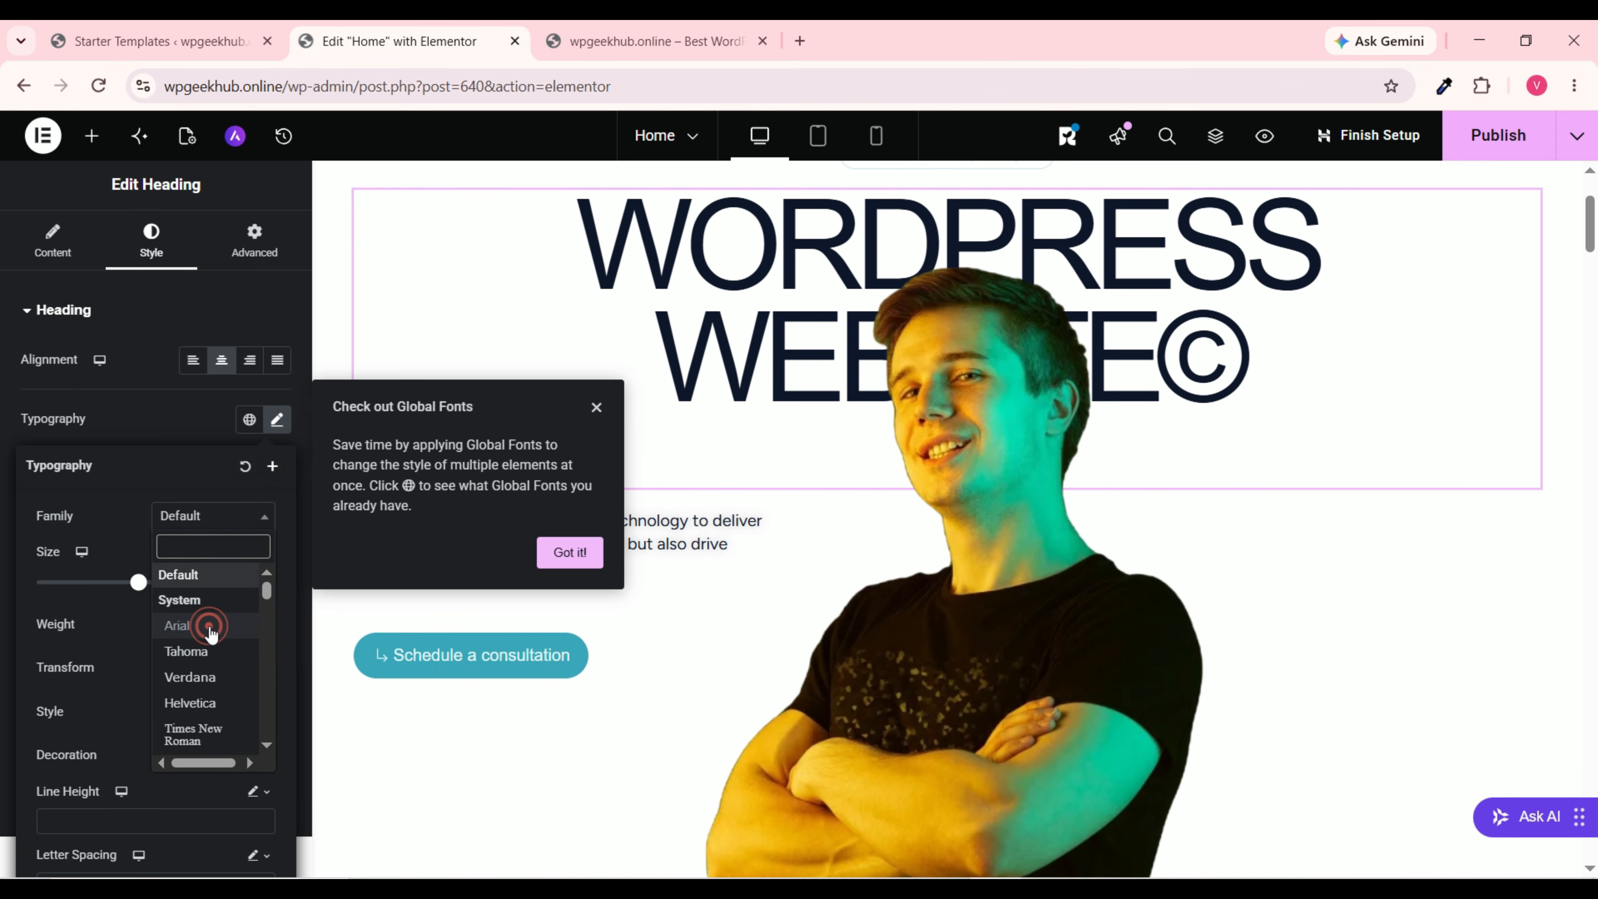
{"action": "left_click", "coordinate": [212, 530]}
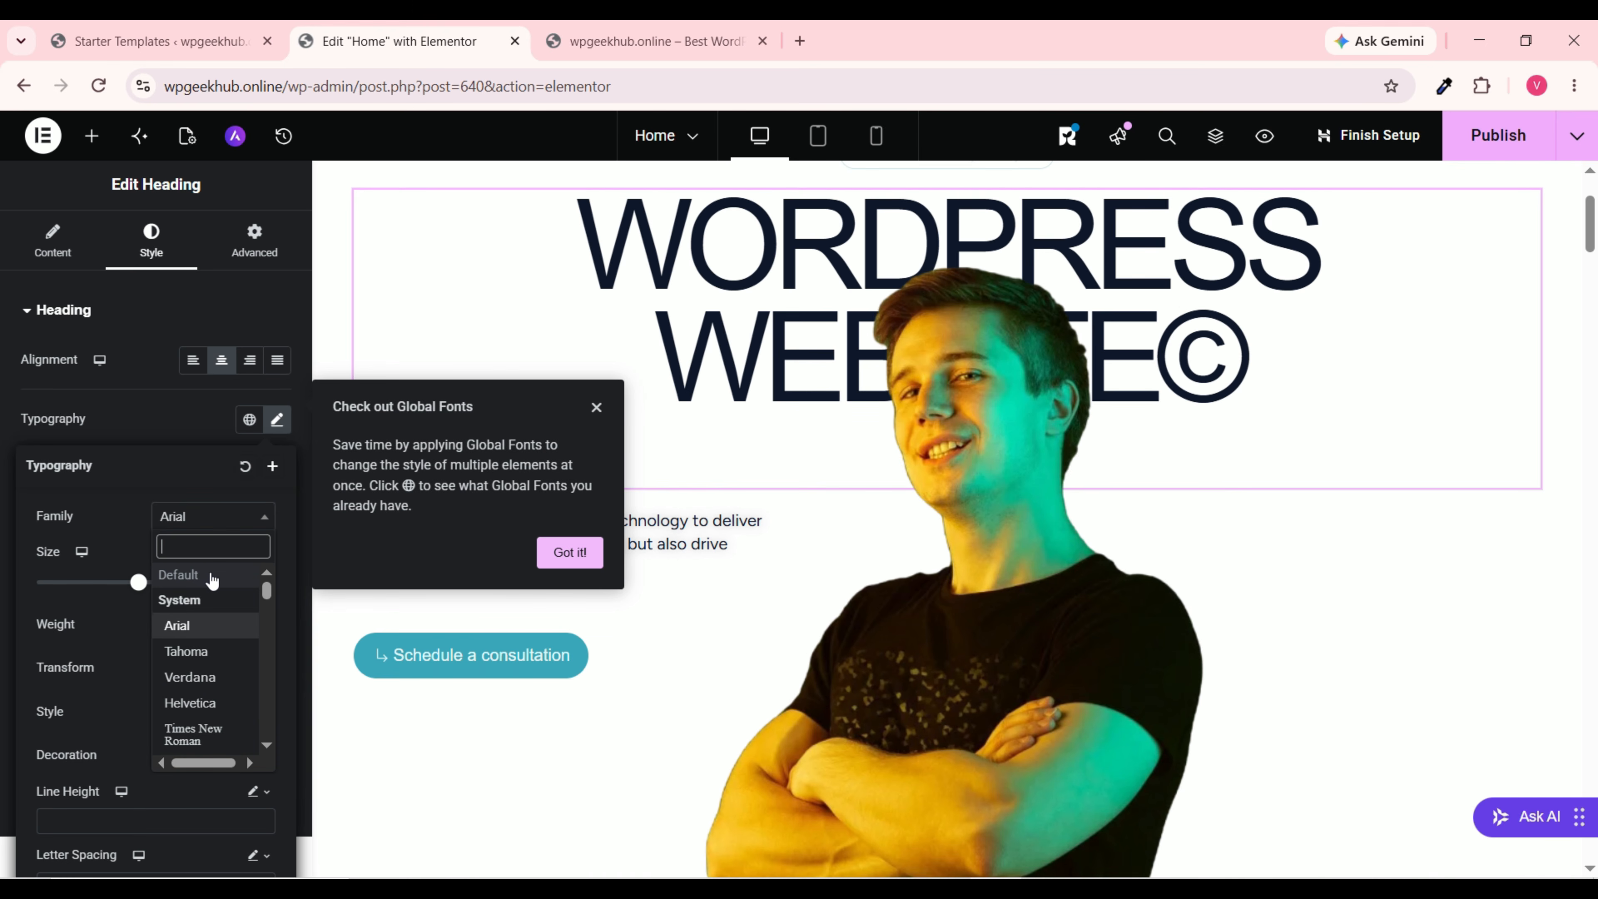
{"action": "left_click", "coordinate": [212, 578]}
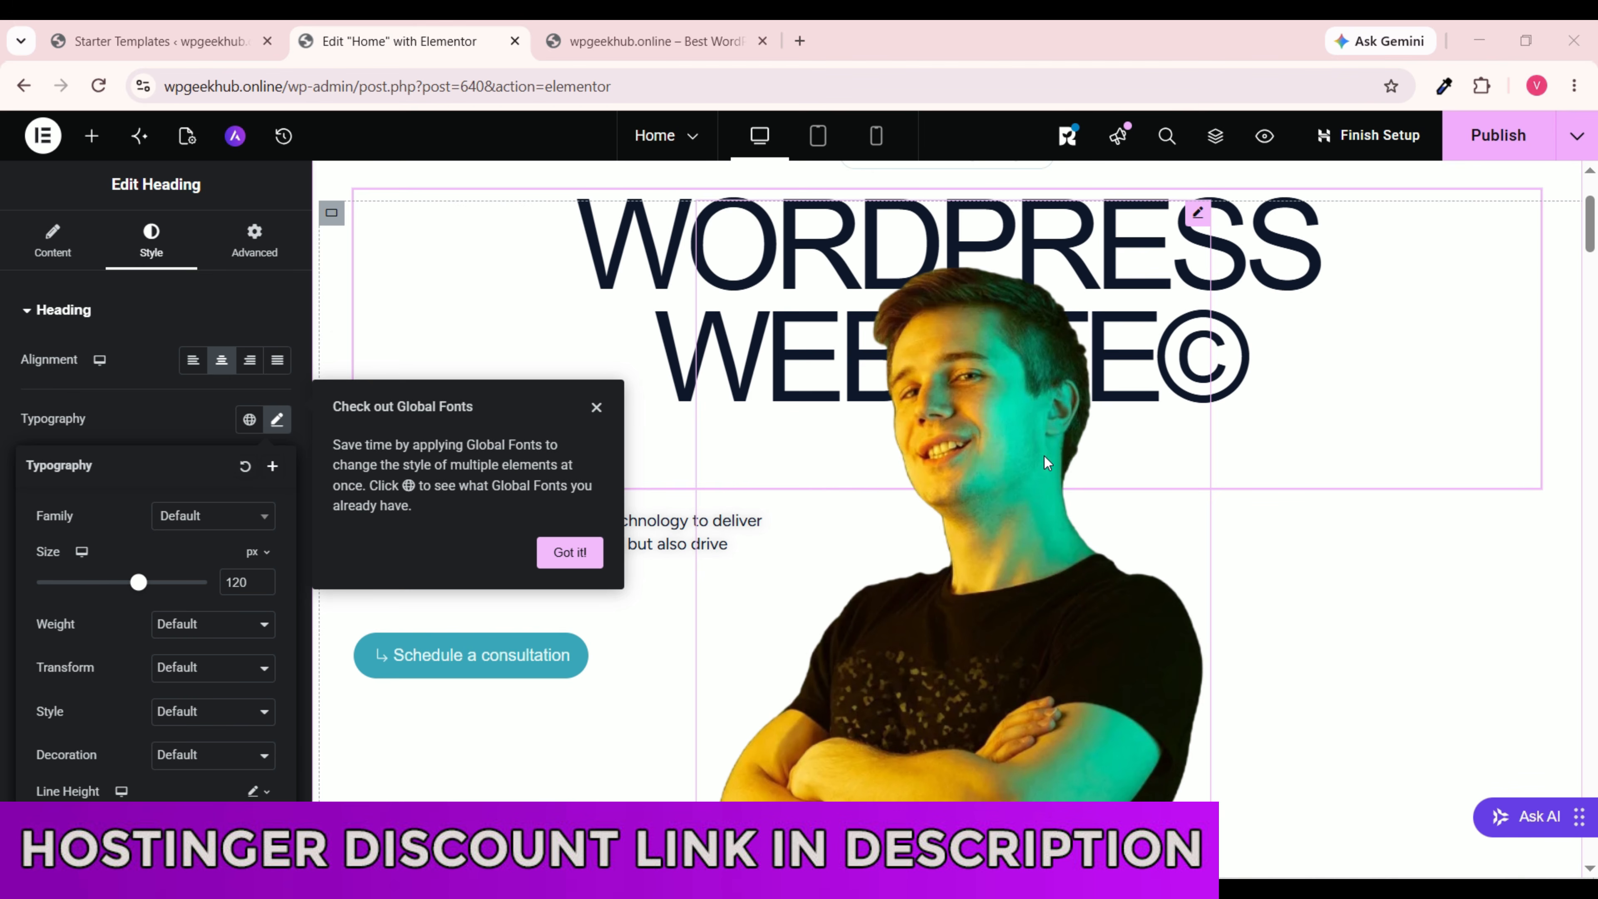
Step: Upload the portrait photo from Downloads into the hero image widget and set its width to about 71%
{"action": "left_click", "coordinate": [1009, 410]}
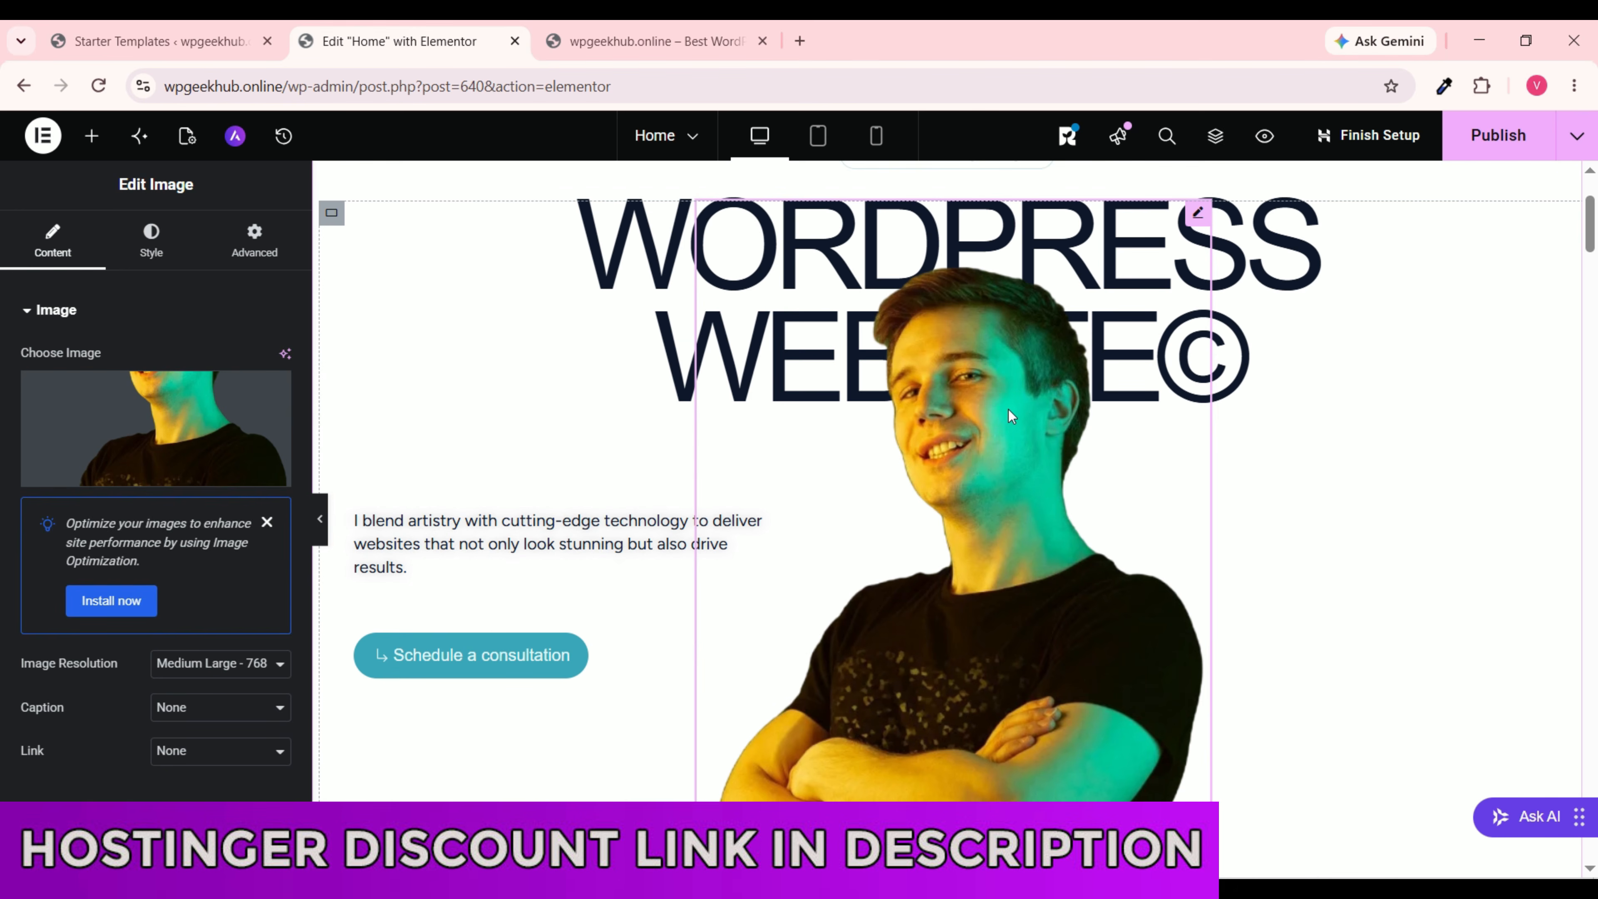
{"action": "mouse_move", "coordinate": [145, 466]}
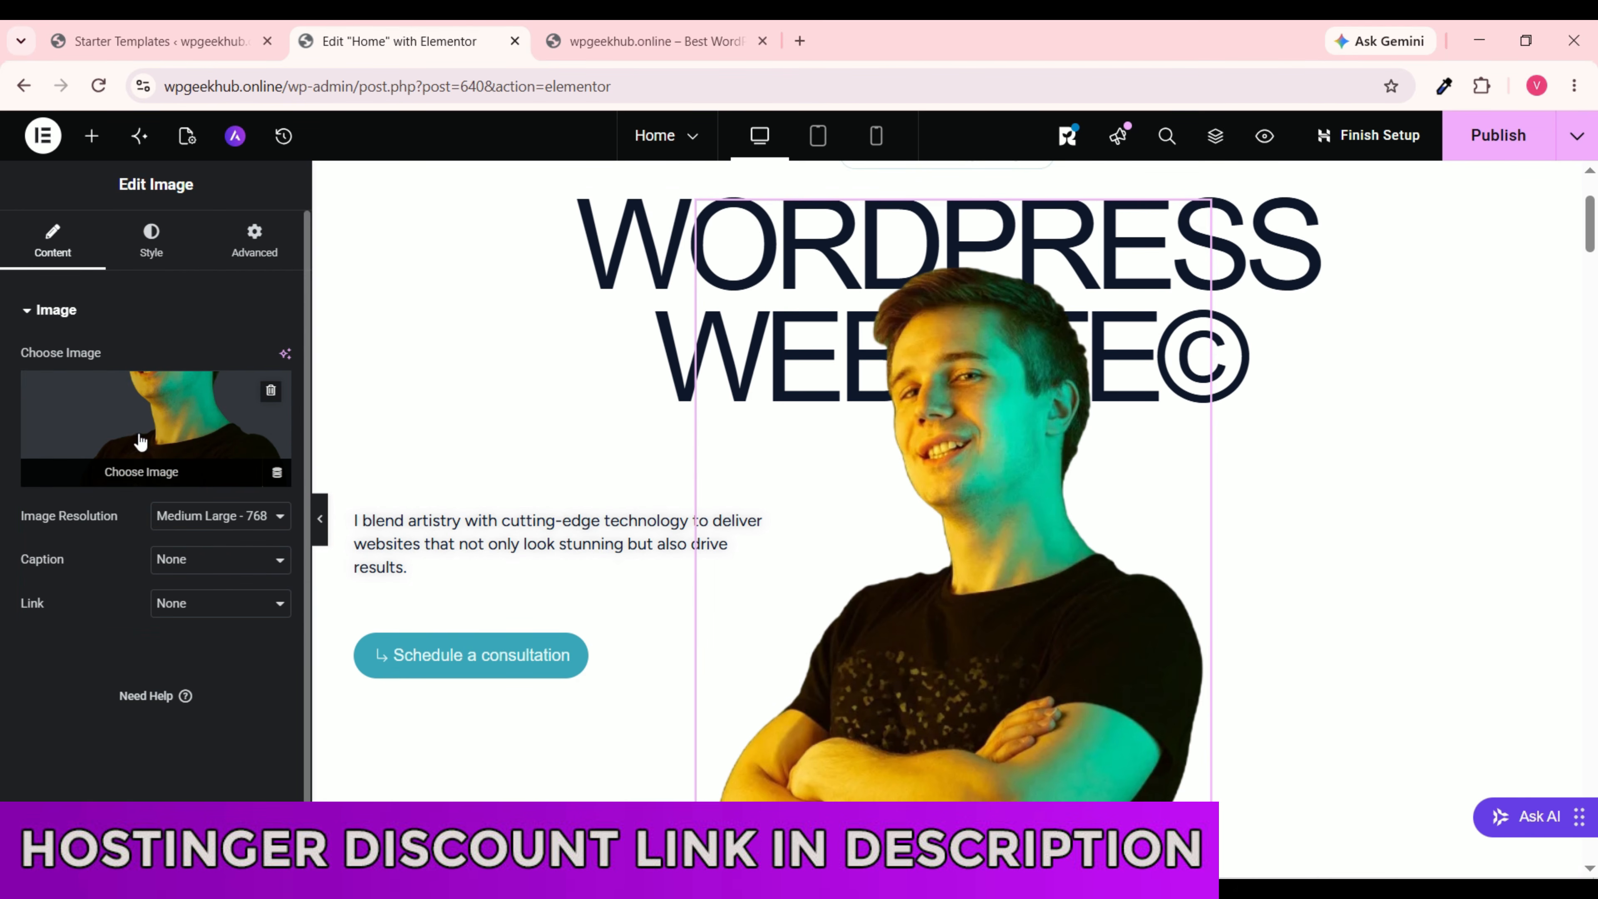
{"action": "left_click", "coordinate": [146, 479]}
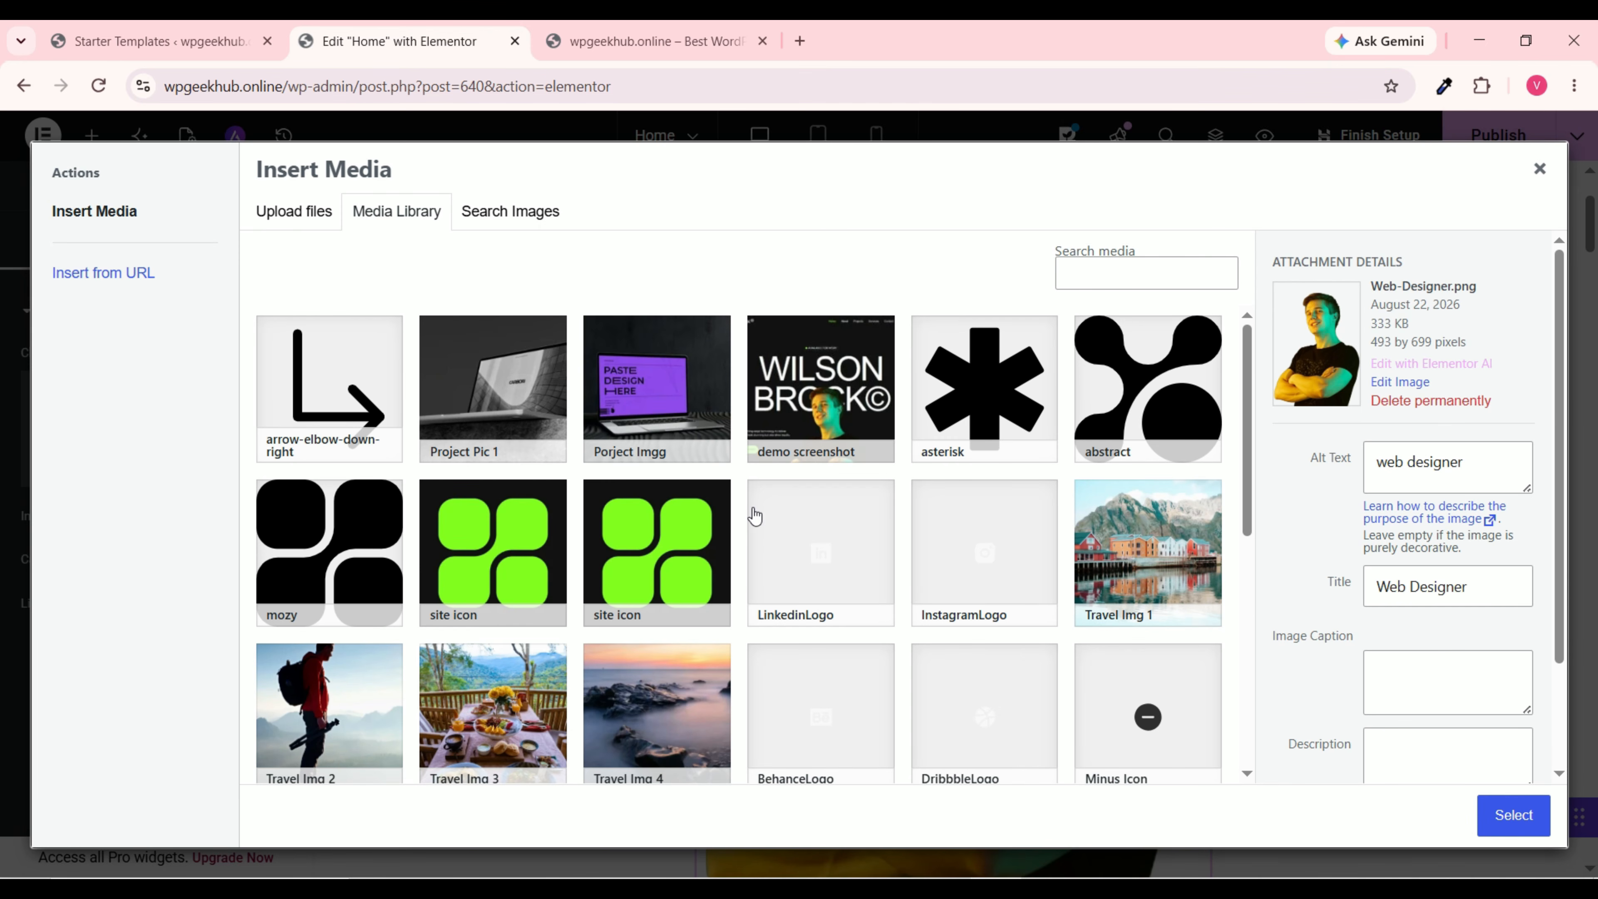
{"action": "scroll", "coordinate": [767, 523], "scroll_direction": "down", "scroll_amount": 10}
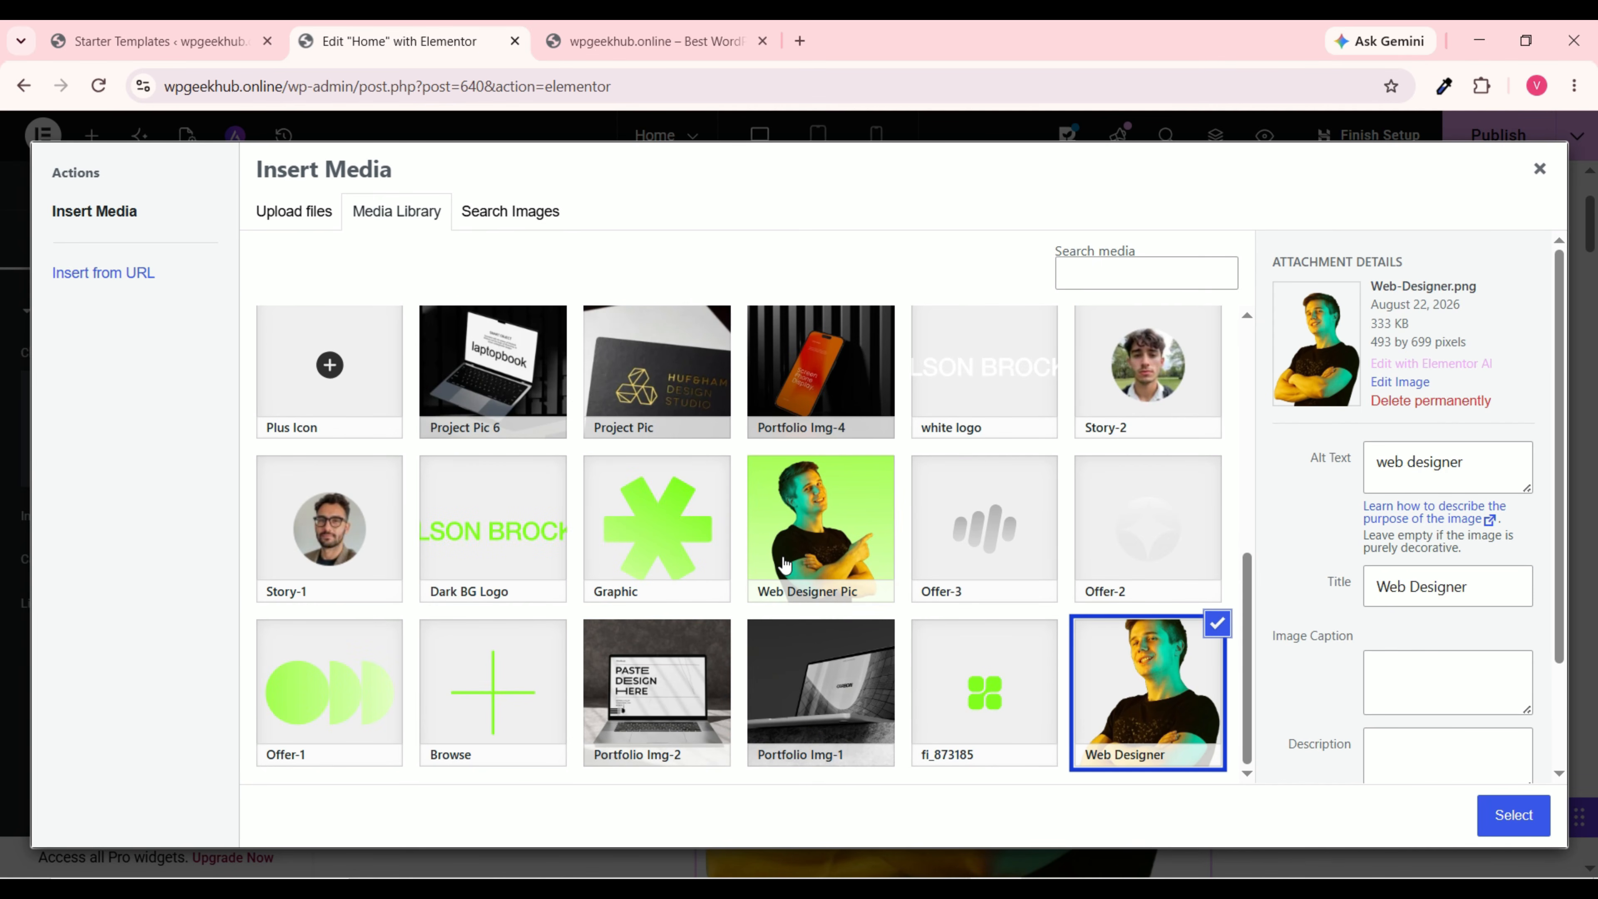
{"action": "scroll", "coordinate": [788, 574], "scroll_direction": "up", "scroll_amount": 8}
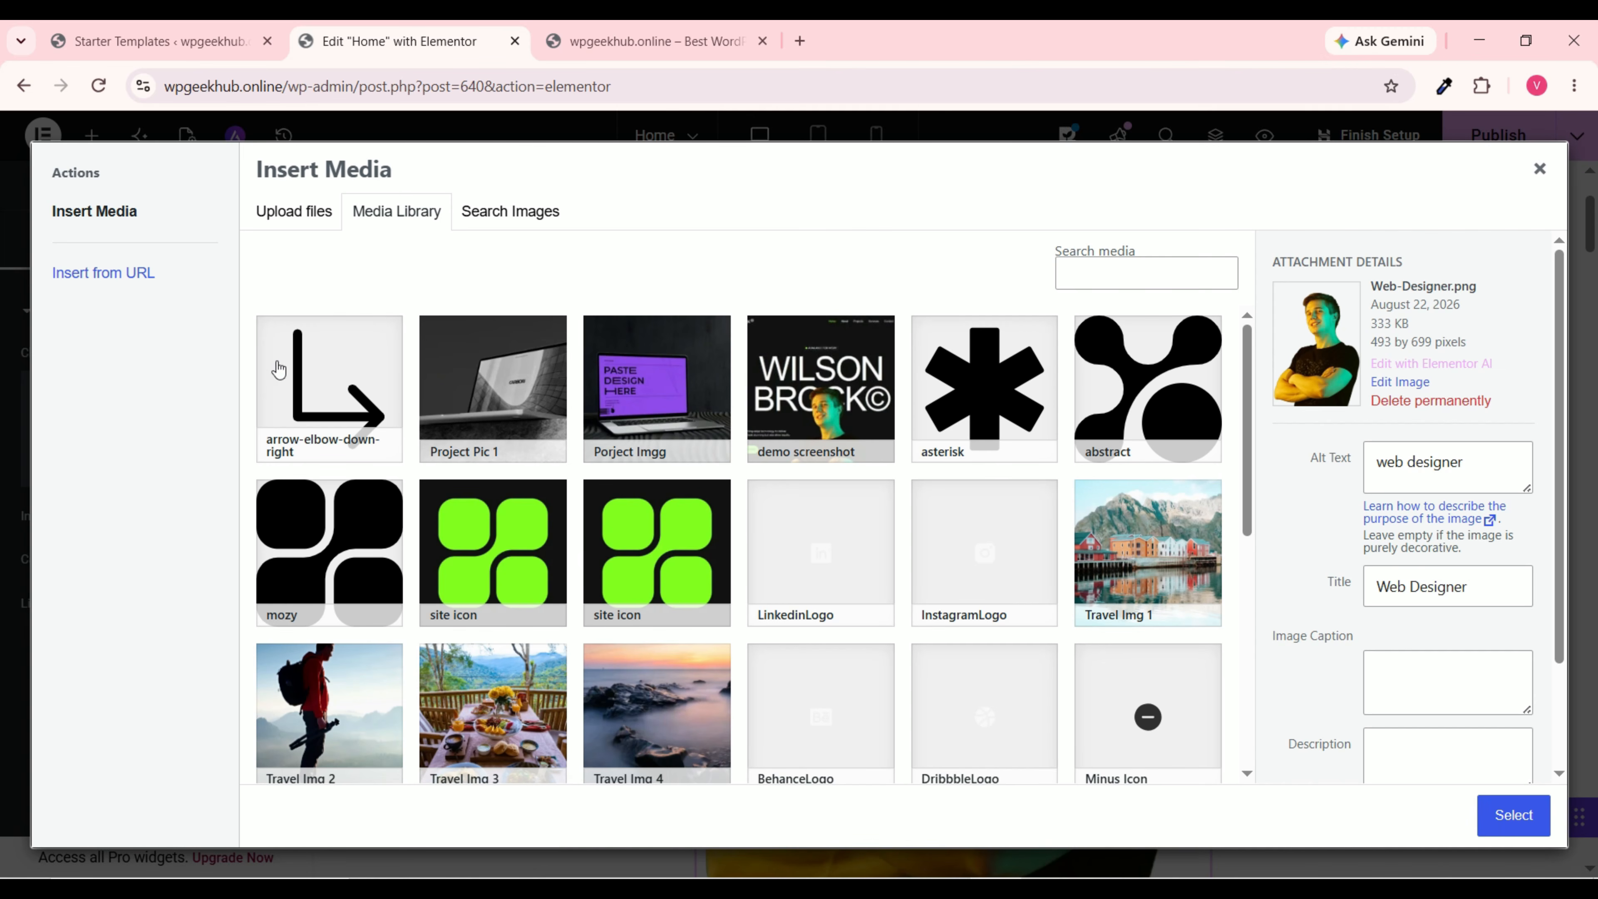
{"action": "left_click", "coordinate": [295, 221]}
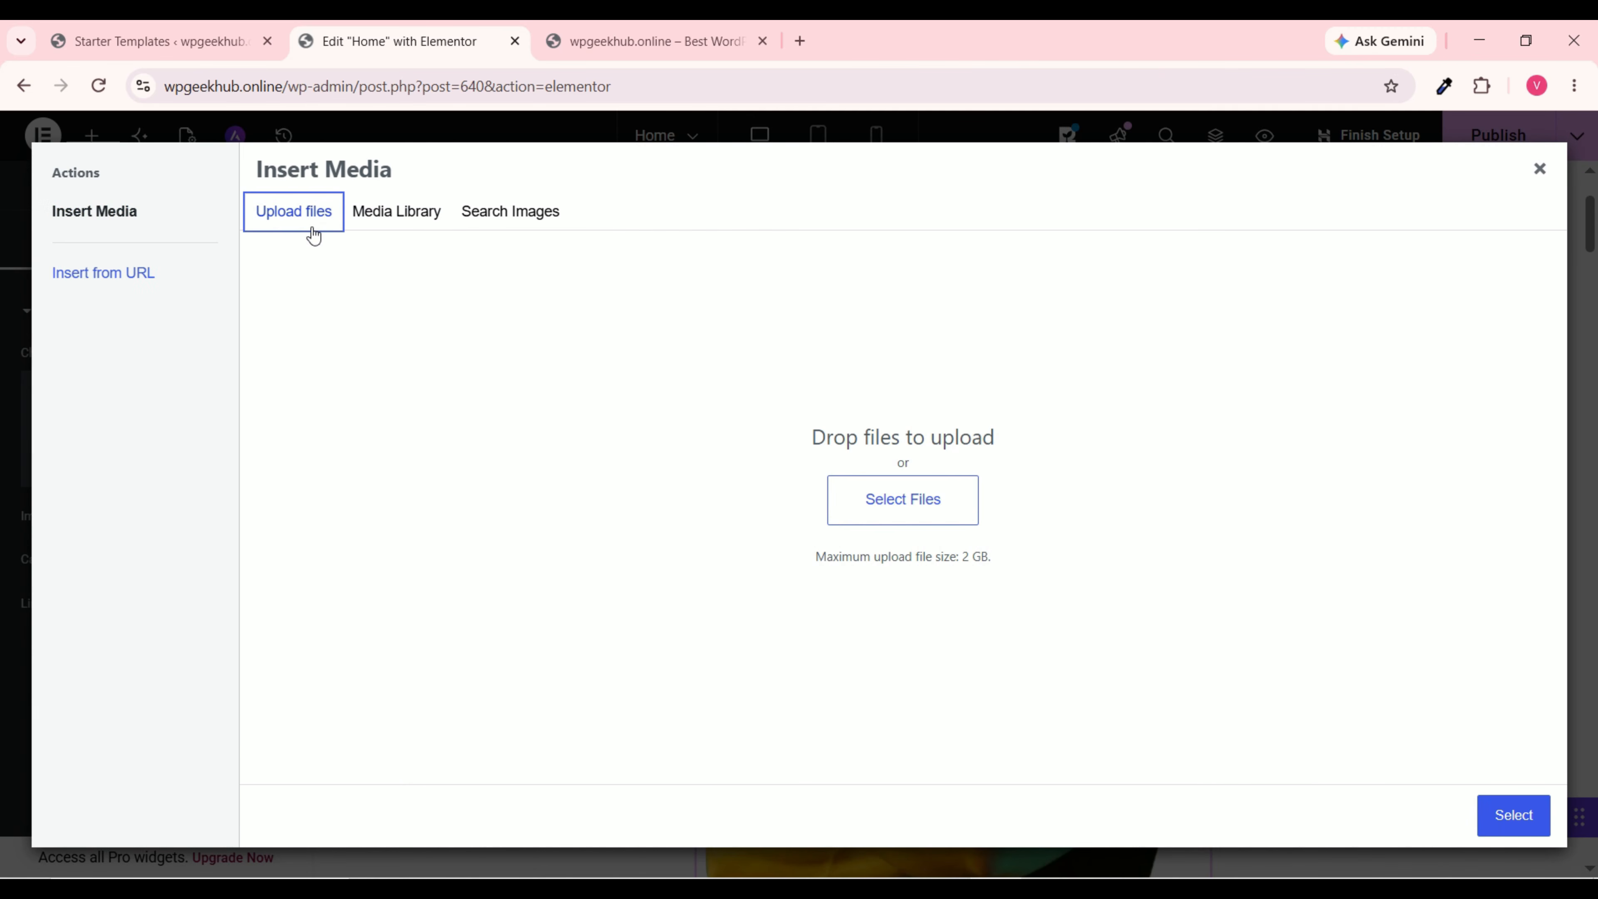
{"action": "left_click", "coordinate": [917, 509]}
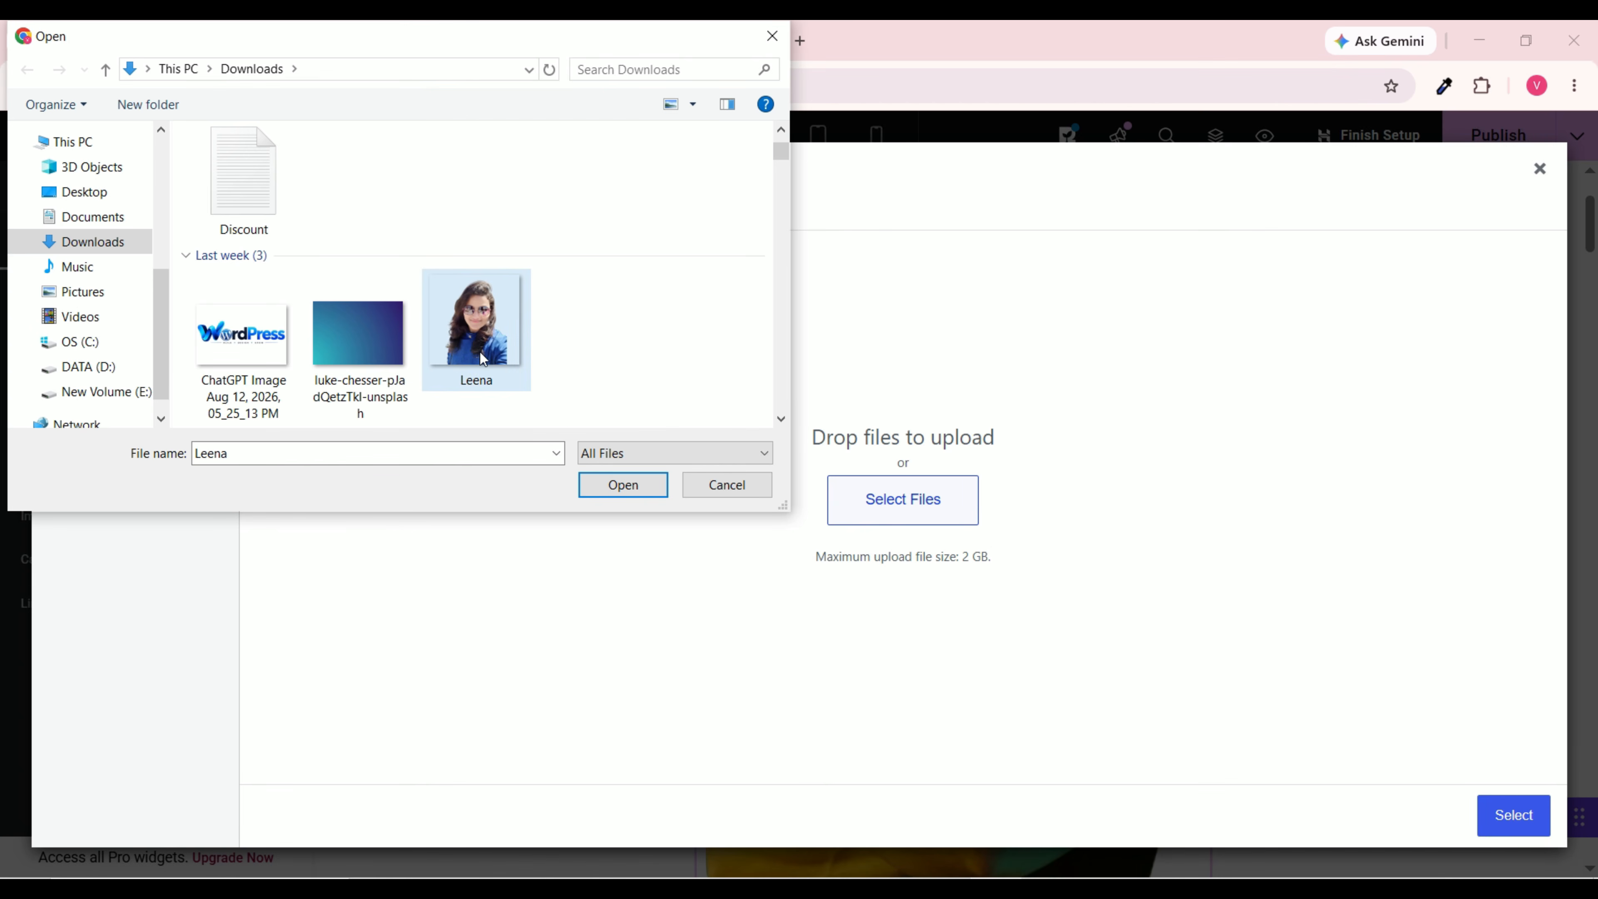
{"action": "left_click", "coordinate": [481, 328]}
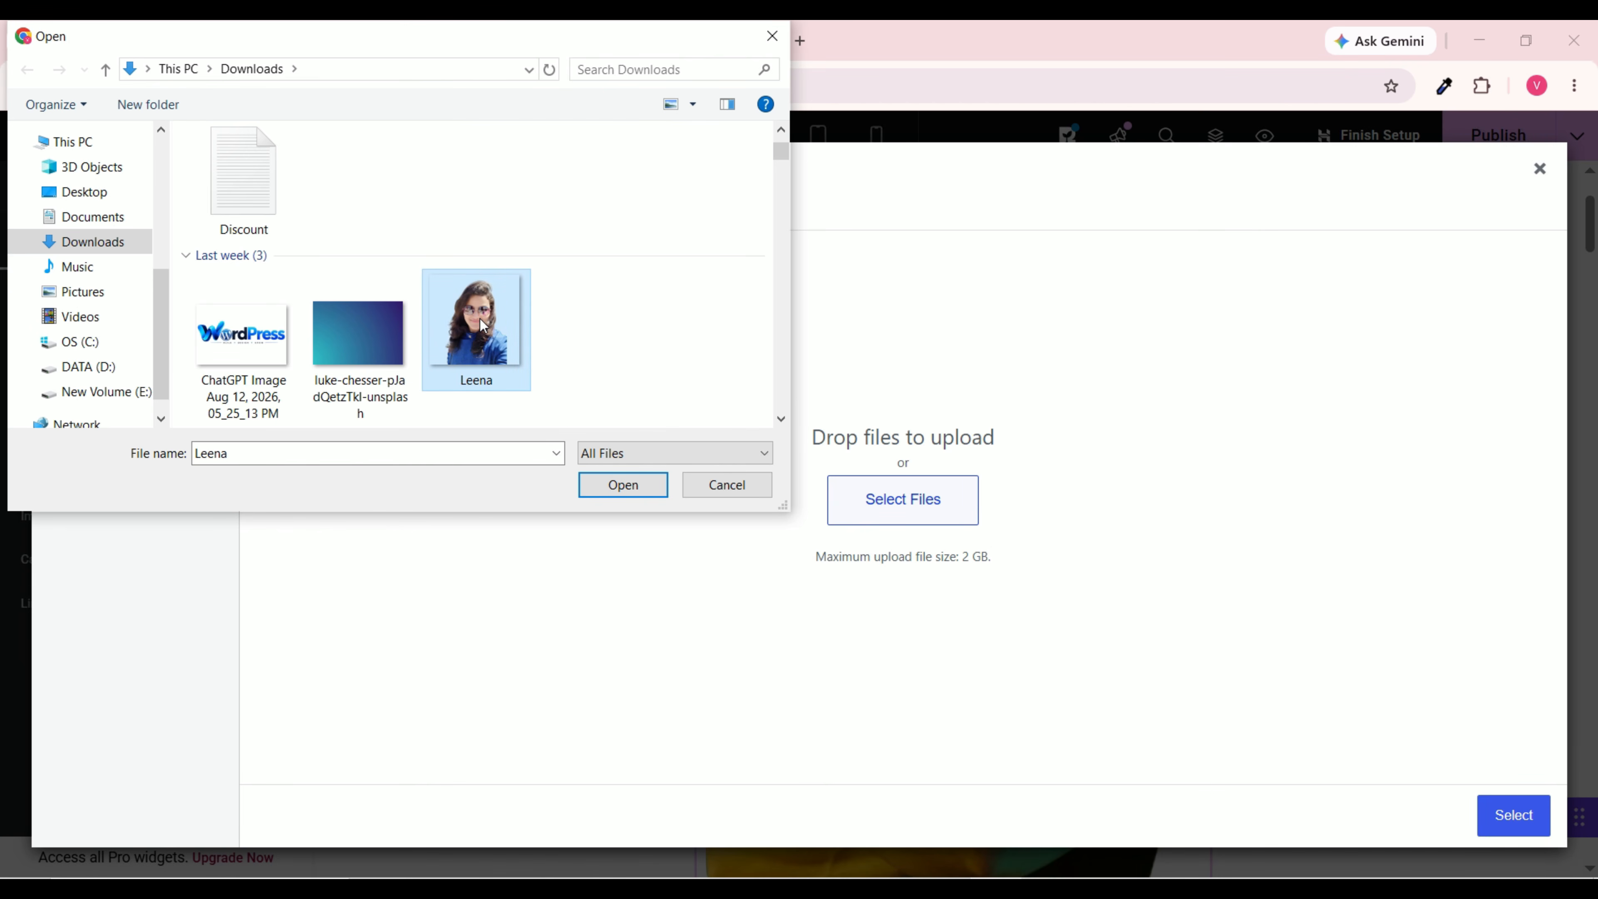
{"action": "left_click", "coordinate": [643, 497]}
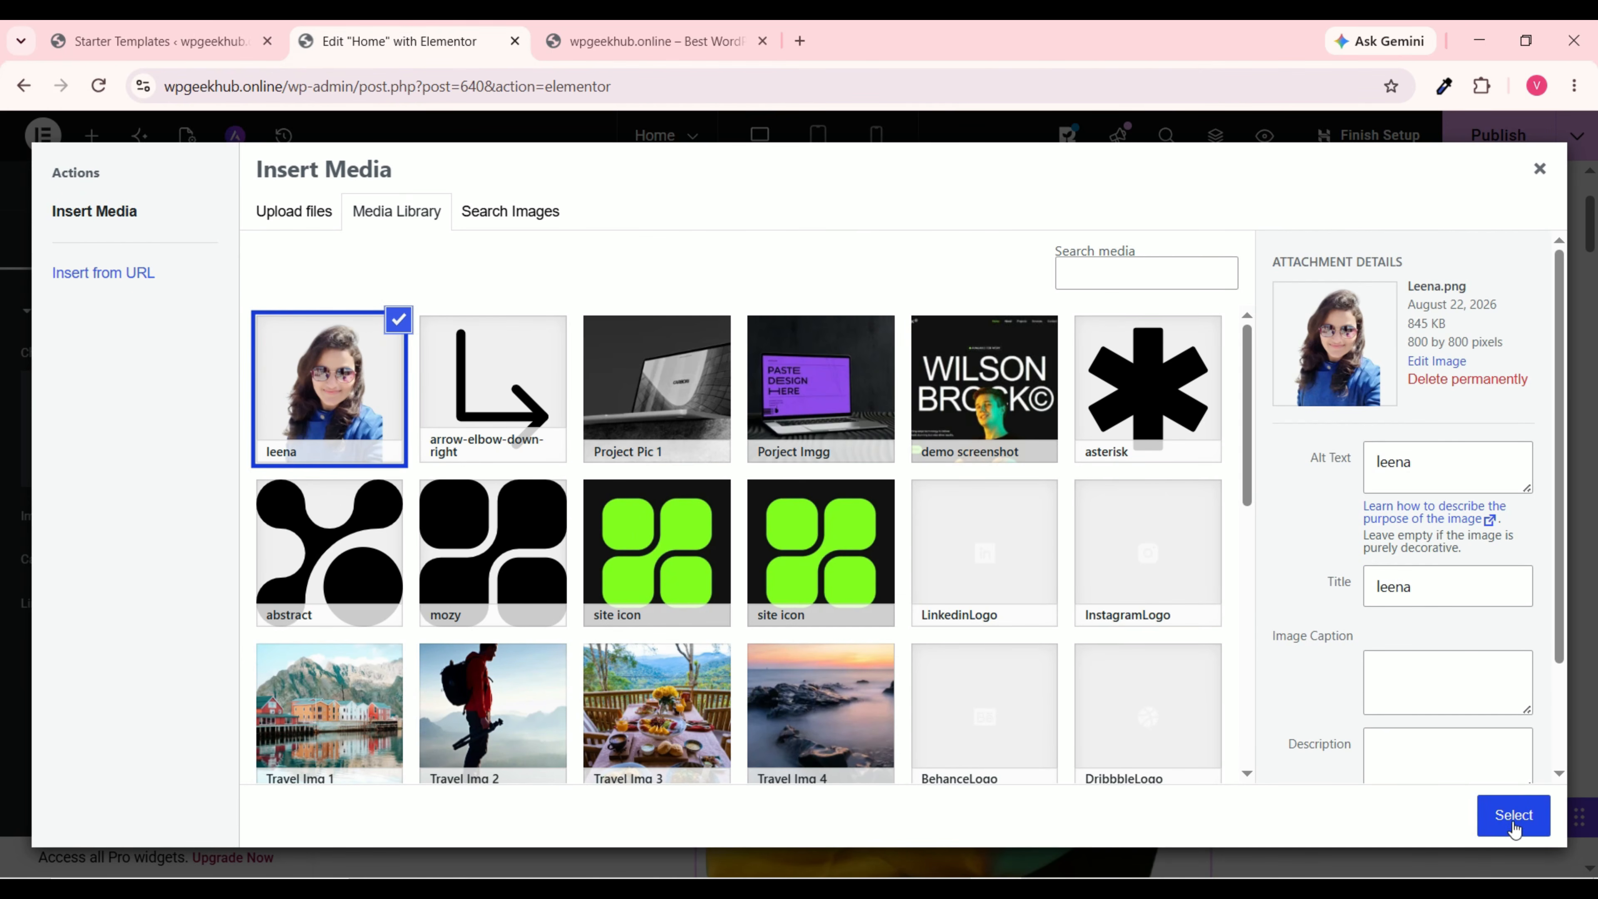
{"action": "left_click", "coordinate": [1512, 817]}
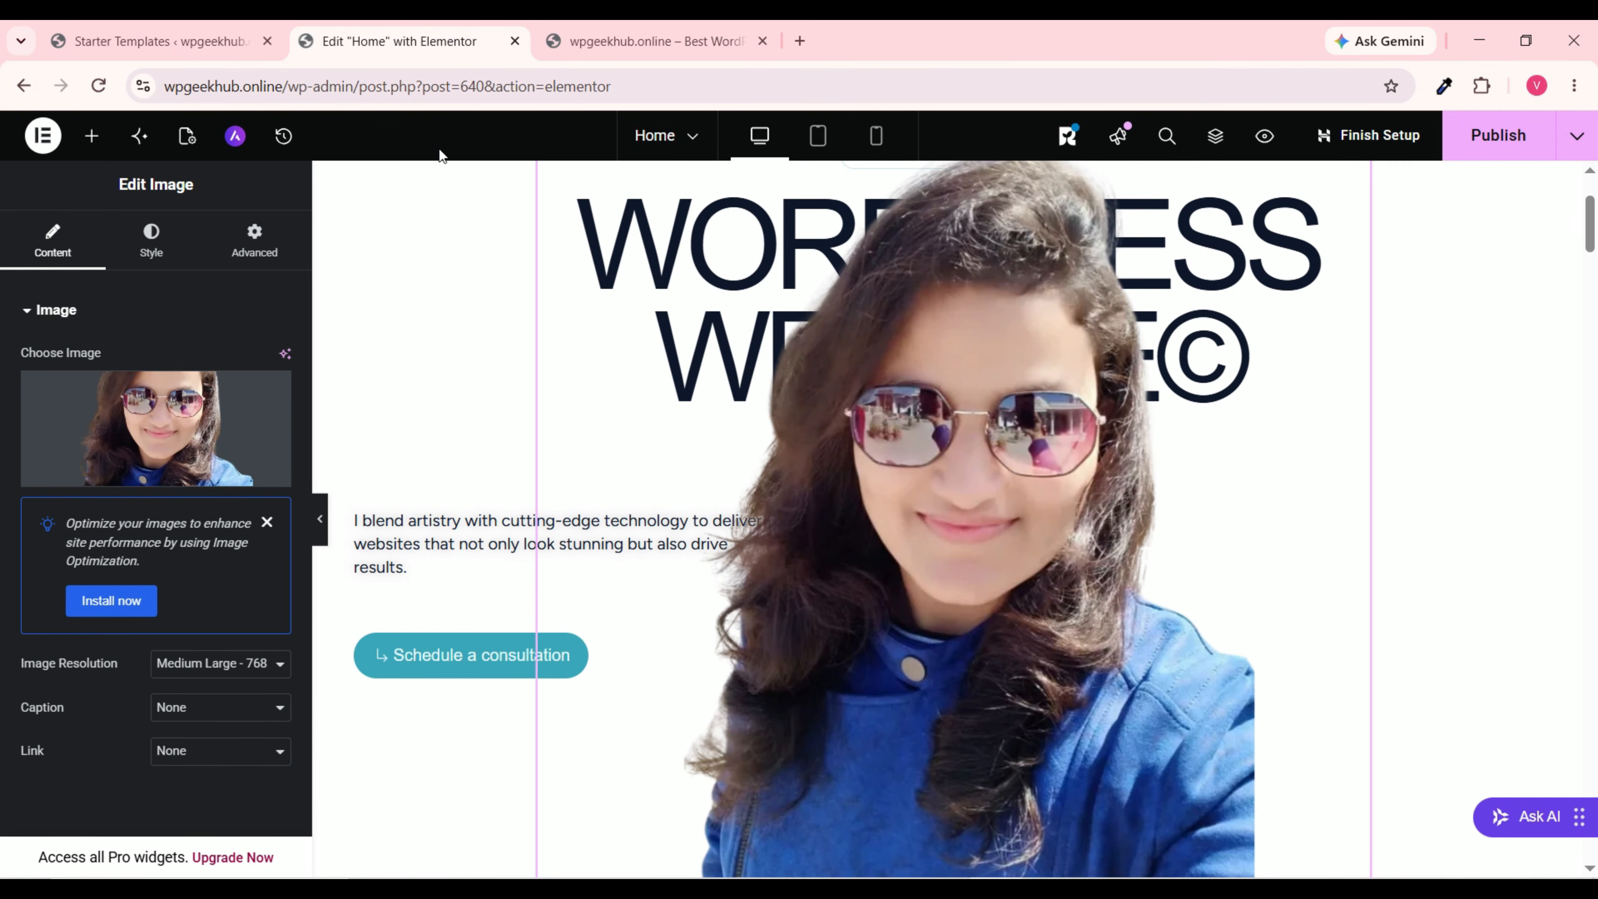
{"action": "left_click", "coordinate": [152, 242]}
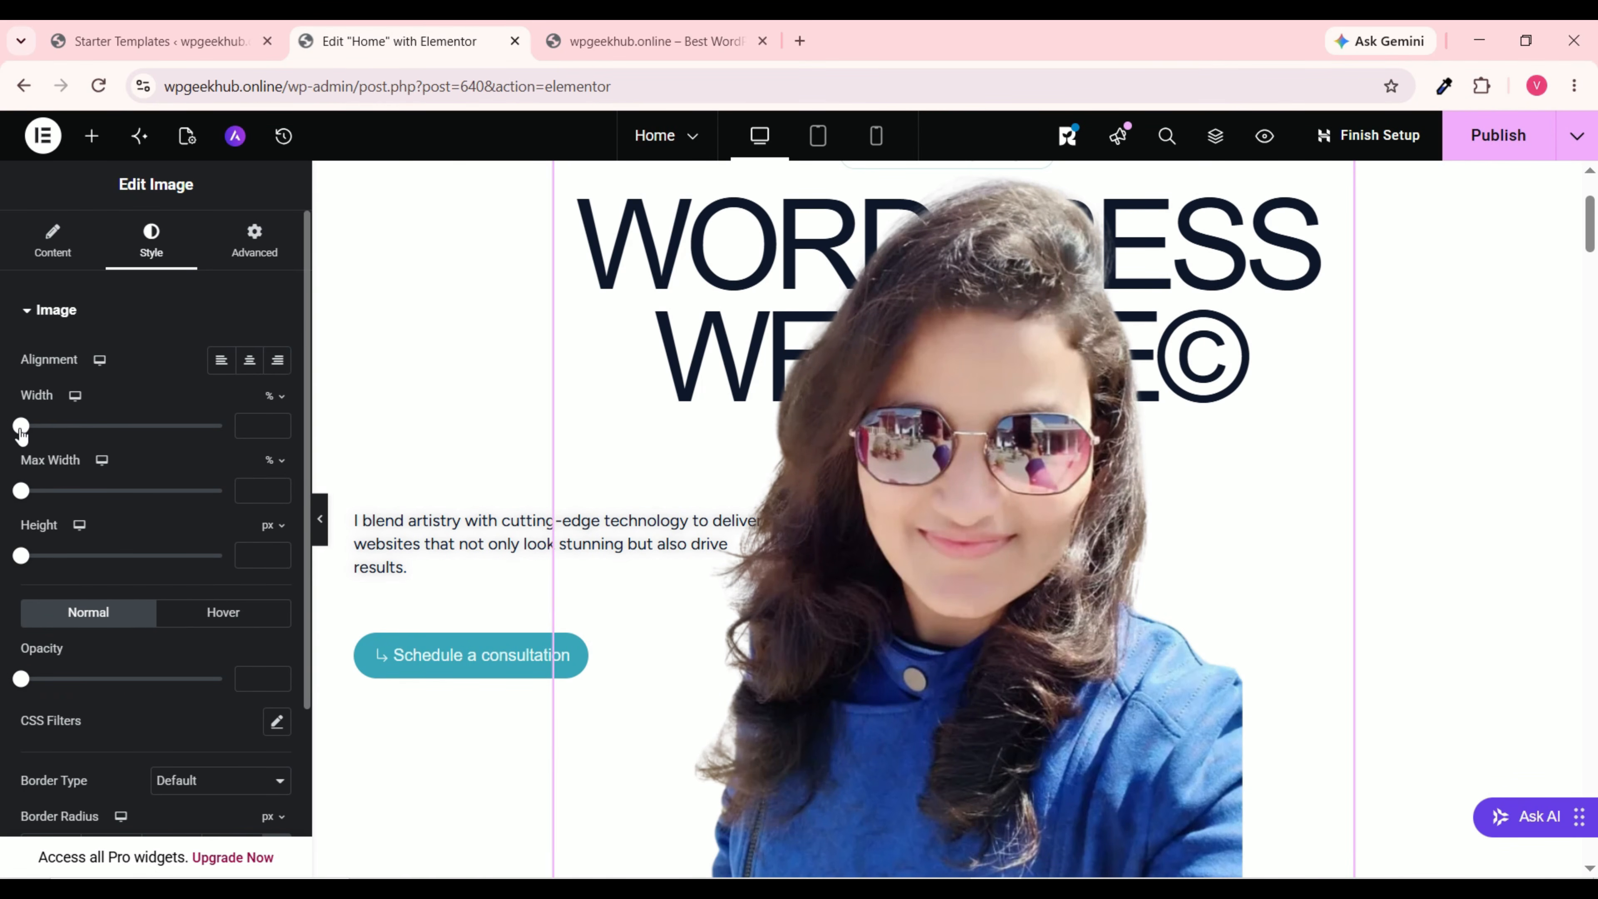
{"action": "left_click_drag", "start_coordinate": [23, 428], "coordinate": [165, 453]}
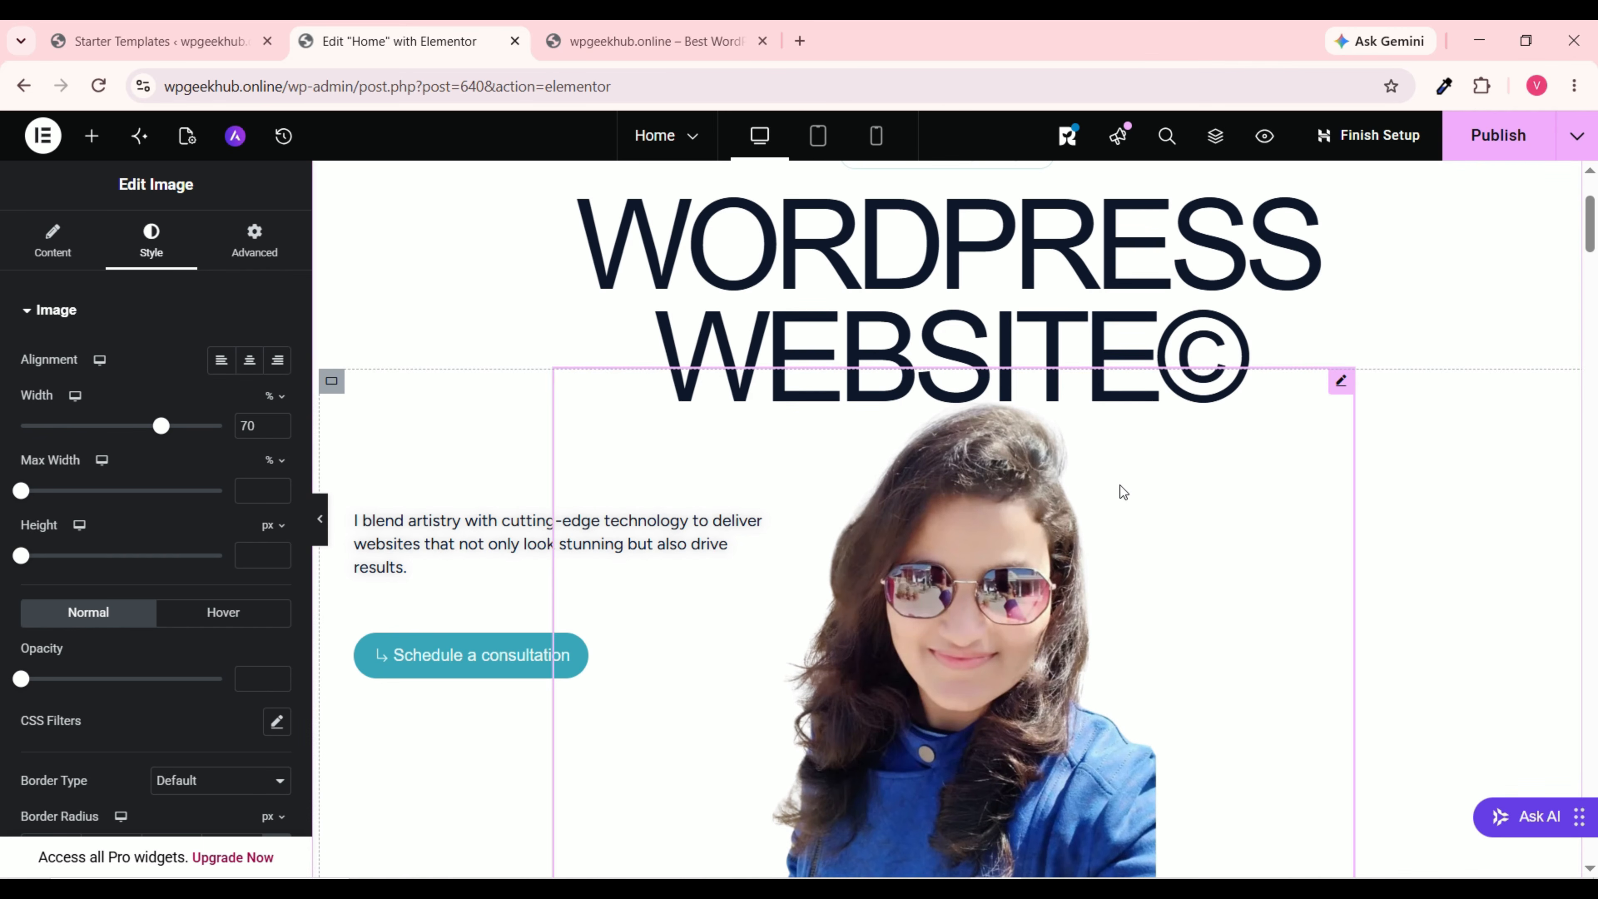
Step: Enlarge the hero photo's width to 77%, then fine-tune it down to 75%
{"action": "scroll", "coordinate": [1105, 514], "scroll_direction": "down", "scroll_amount": 5}
{"action": "scroll", "coordinate": [1096, 527], "scroll_direction": "up", "scroll_amount": 8}
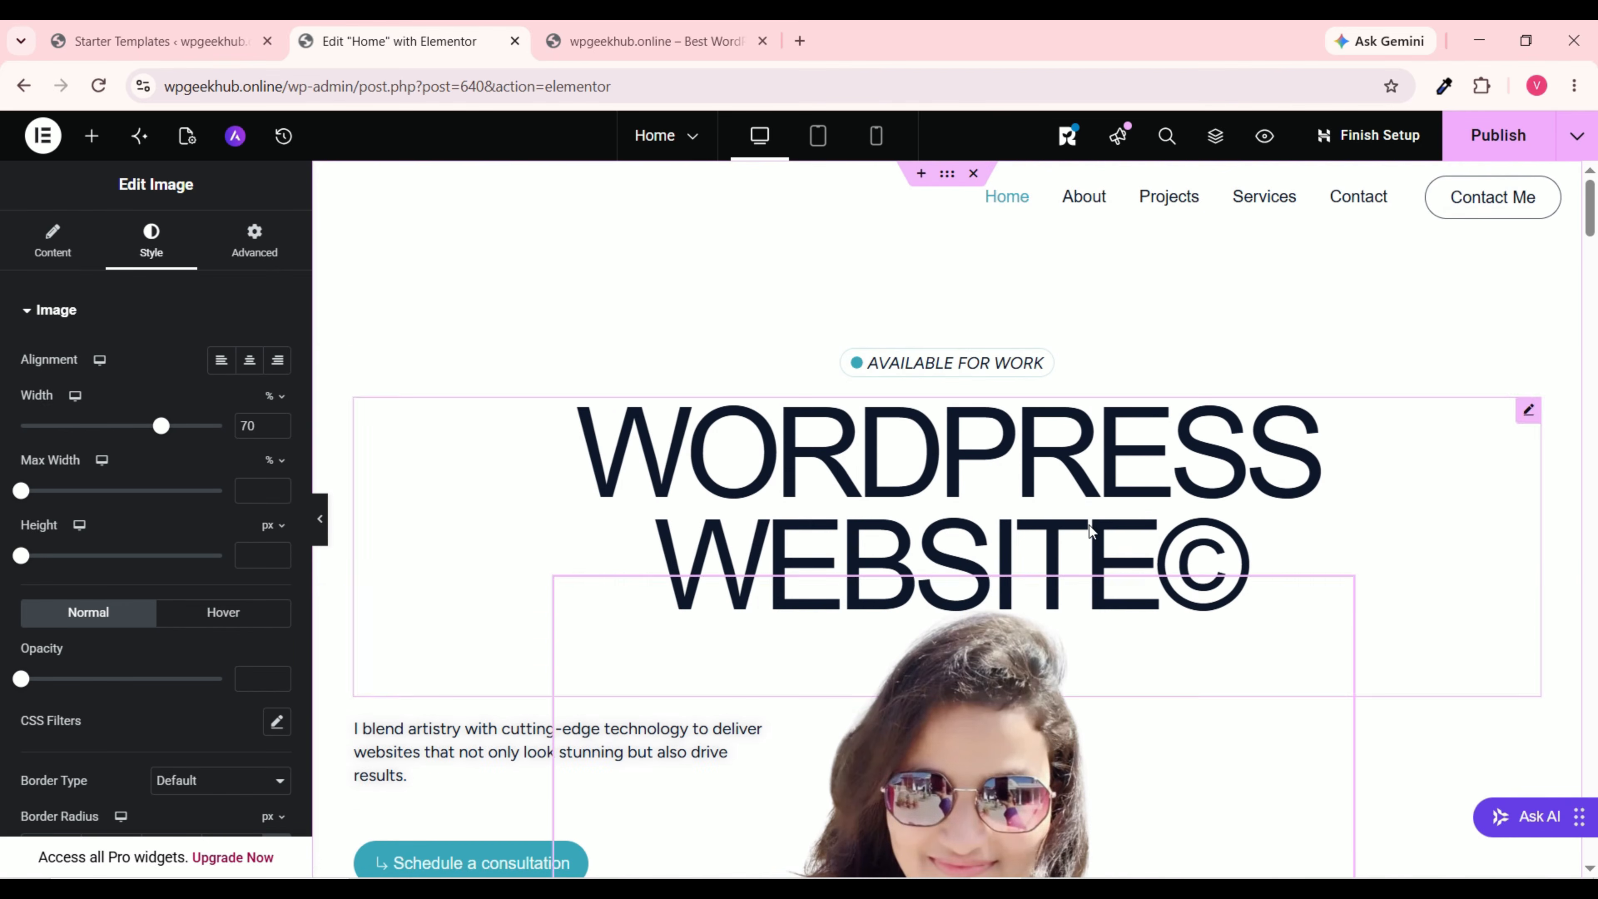
{"action": "scroll", "coordinate": [1088, 522], "scroll_direction": "down", "scroll_amount": 3}
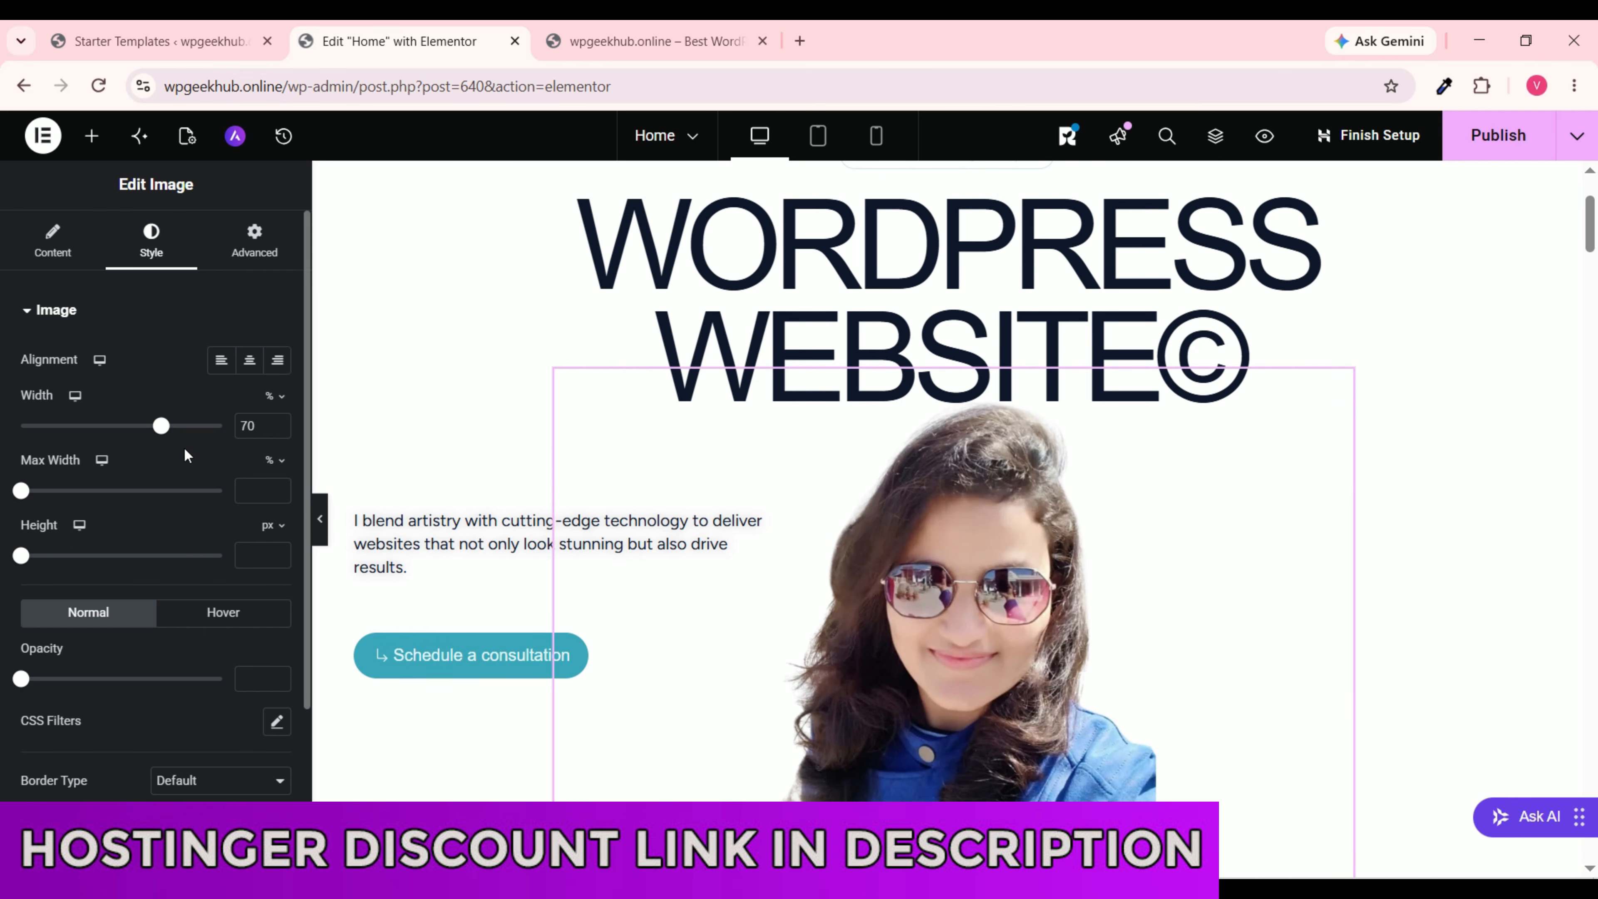
{"action": "left_click_drag", "start_coordinate": [162, 429], "coordinate": [175, 426]}
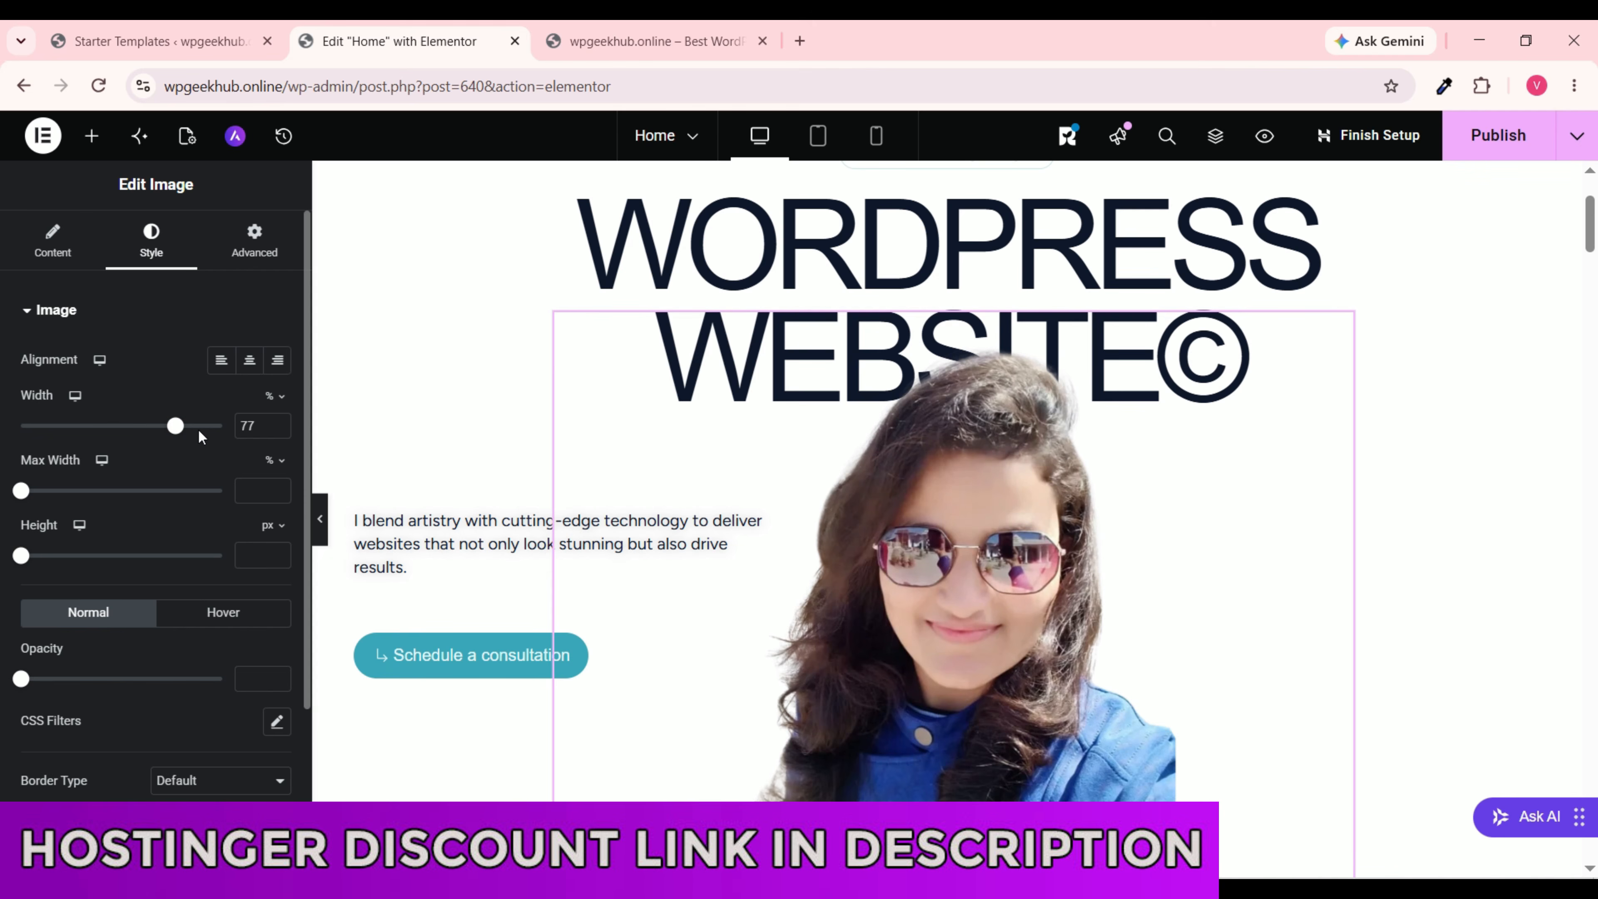
{"action": "left_click", "coordinate": [257, 432]}
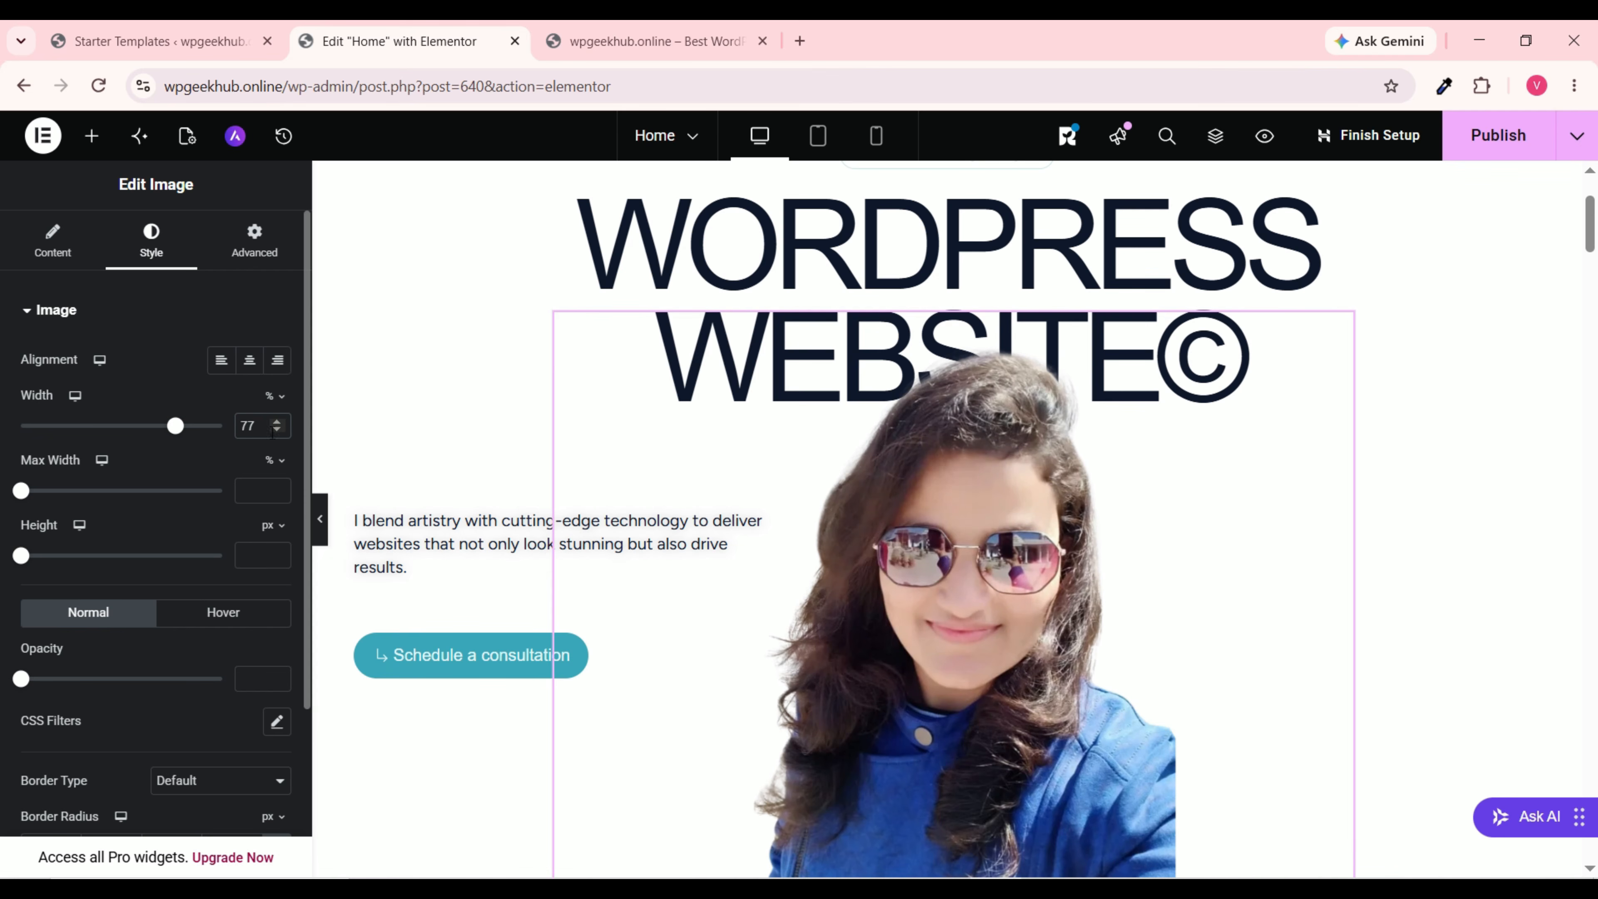
{"action": "double_click", "coordinate": [277, 432]}
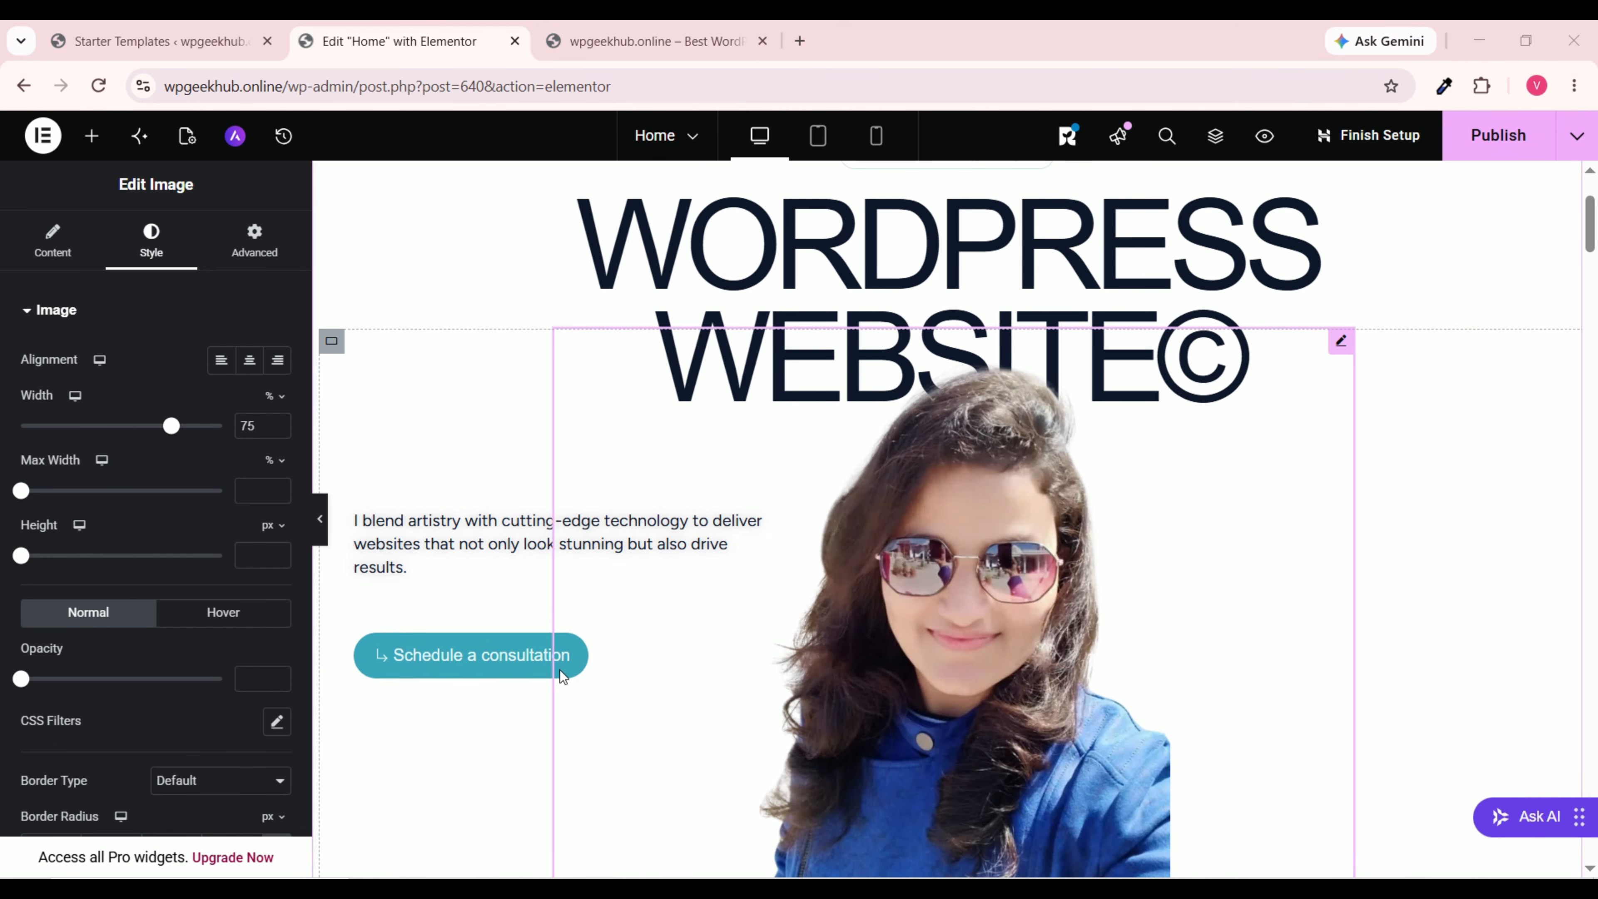
Step: On the Schedule a consultation button's Advanced settings, raise padding to 48 and link all four sides
{"action": "left_click", "coordinate": [541, 666]}
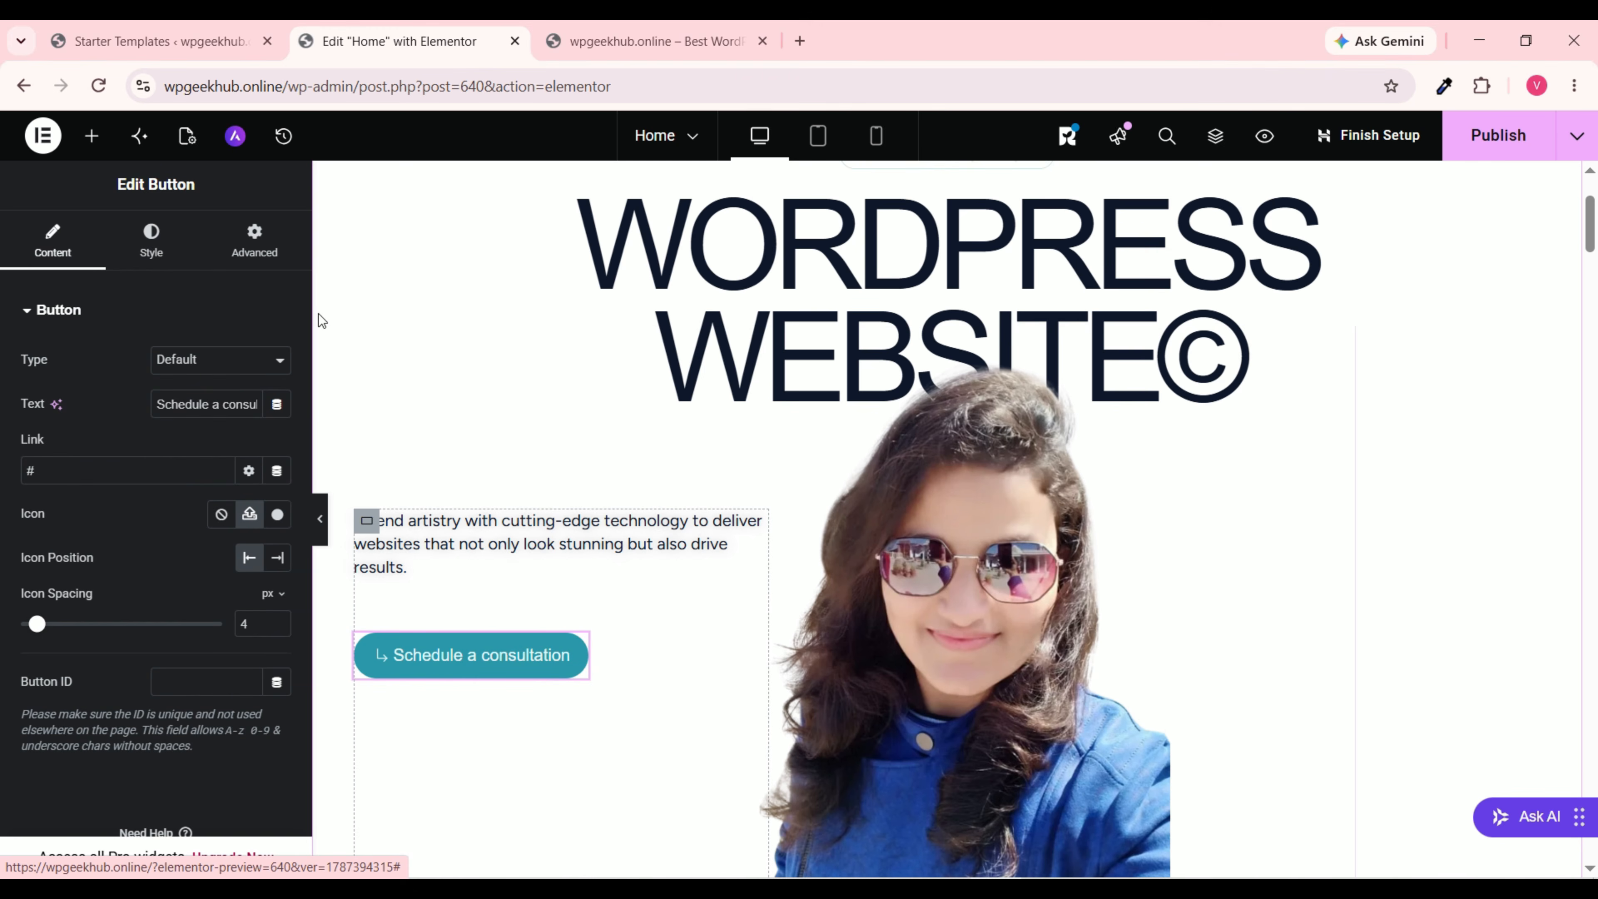
{"action": "left_click", "coordinate": [262, 247]}
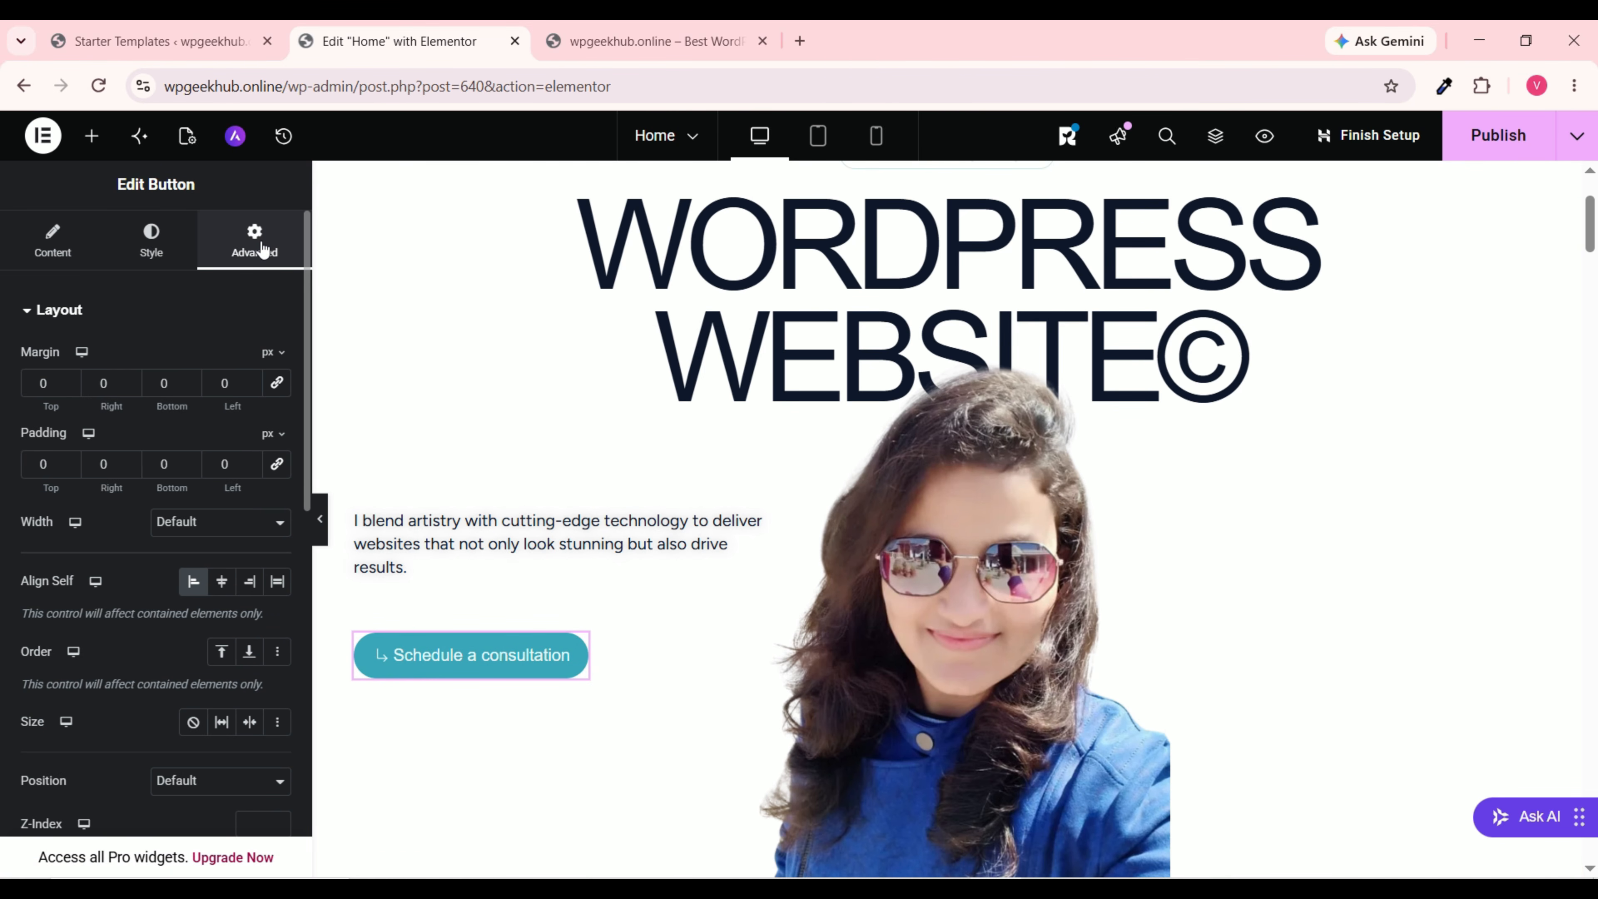
{"action": "left_click", "coordinate": [65, 459]}
{"action": "left_click", "coordinate": [66, 458]}
{"action": "left_click", "coordinate": [66, 458]}
{"action": "left_click", "coordinate": [65, 458]}
{"action": "left_click", "coordinate": [65, 458]}
{"action": "left_click", "coordinate": [65, 458]}
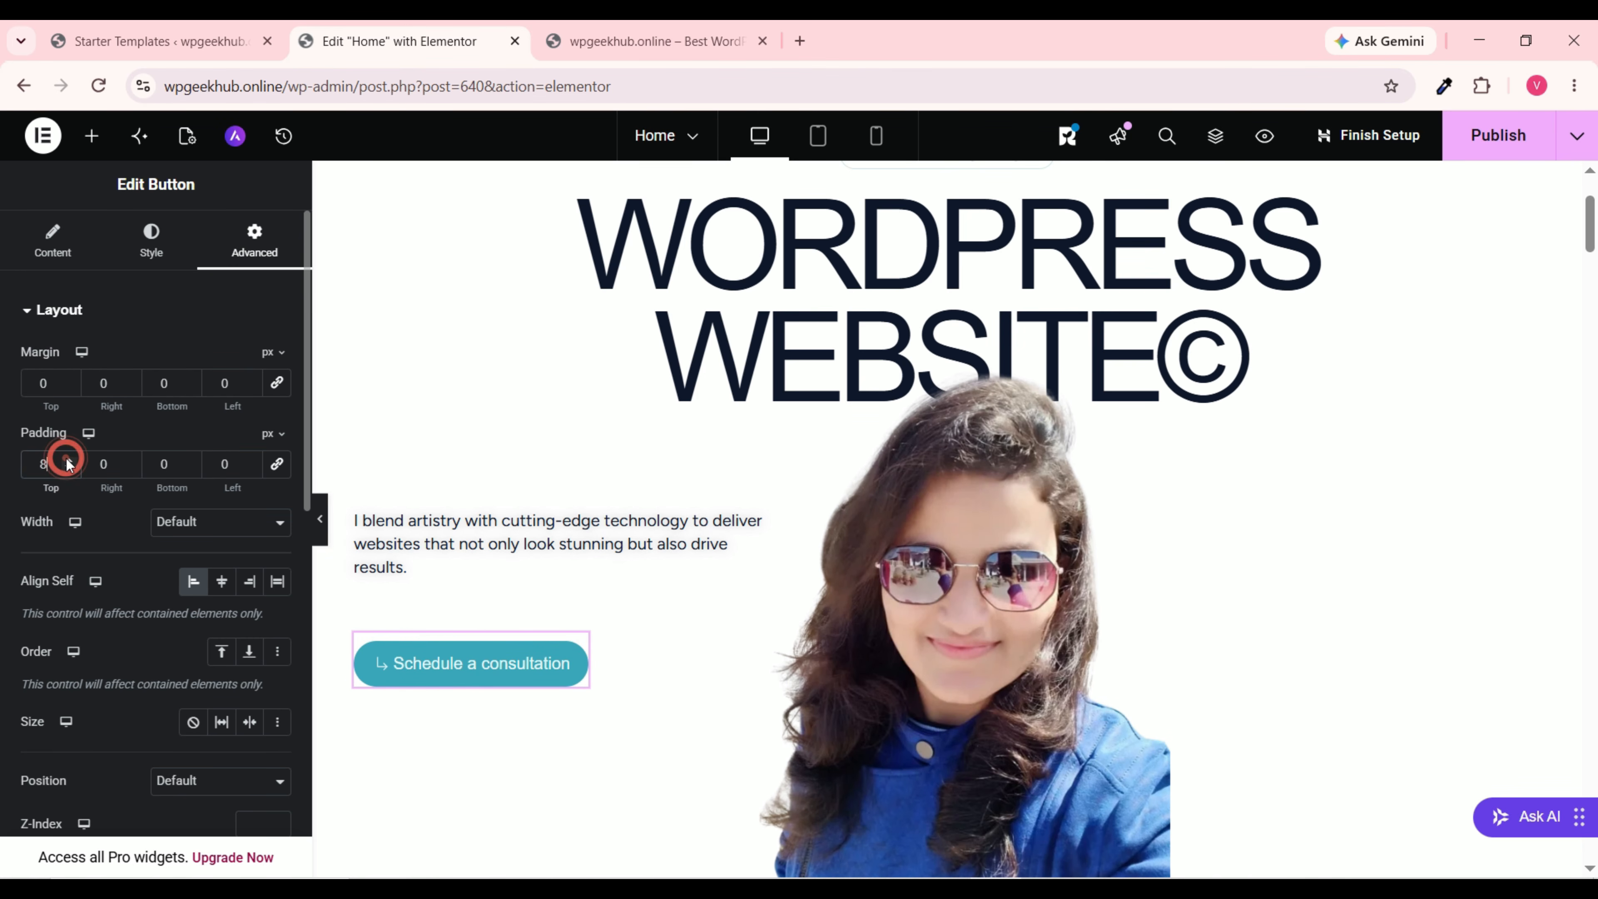
{"action": "left_click", "coordinate": [68, 460]}
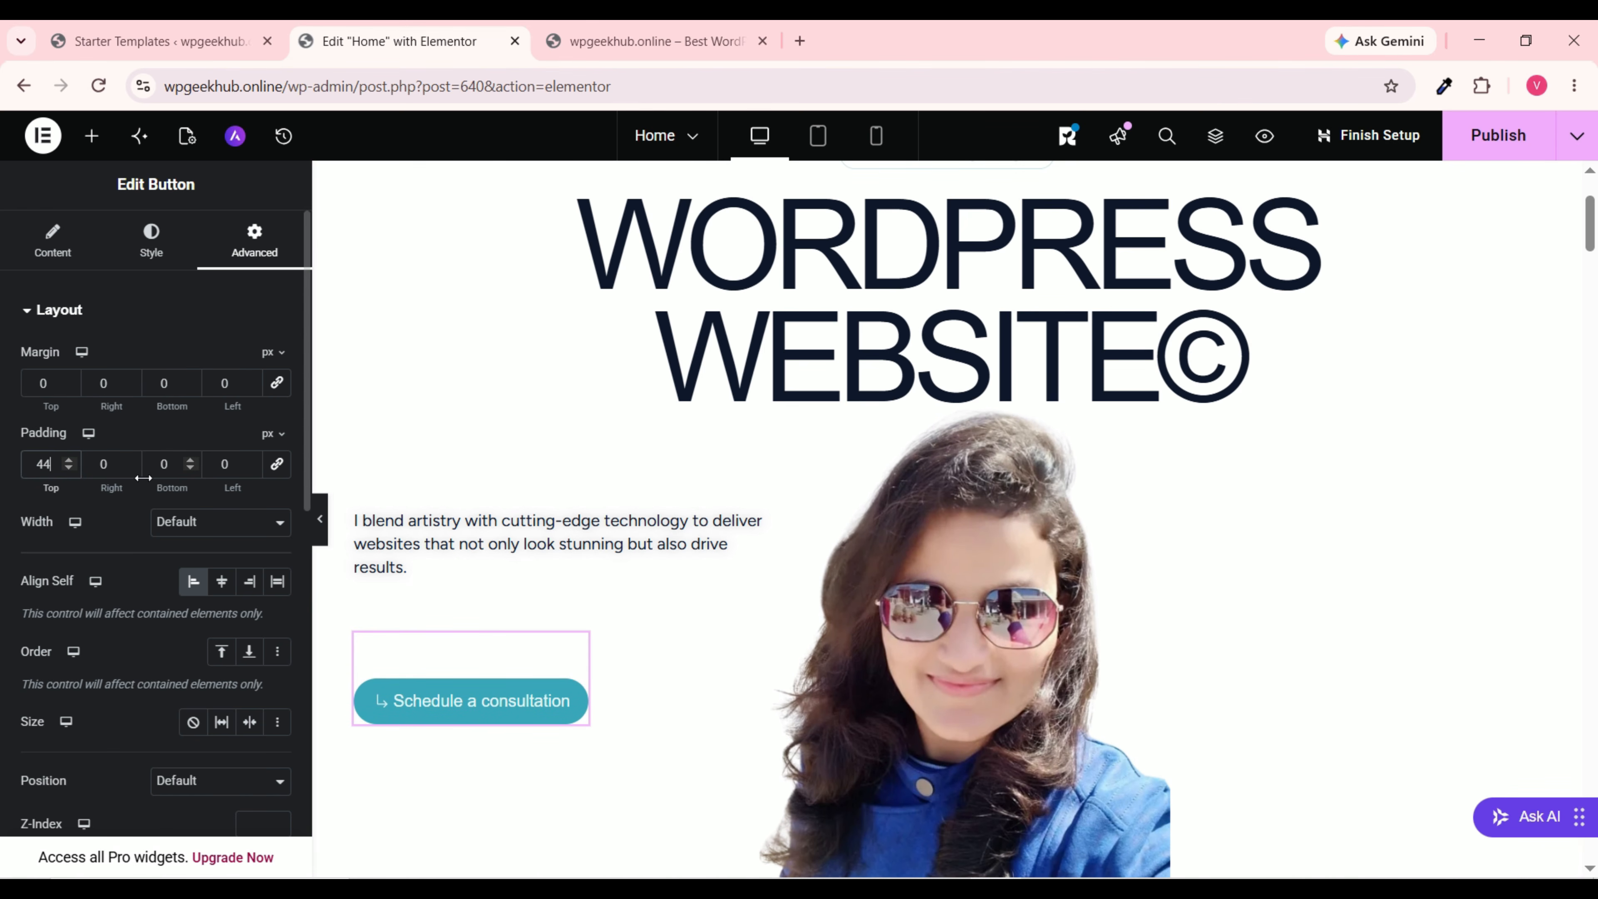
{"action": "left_click", "coordinate": [72, 460]}
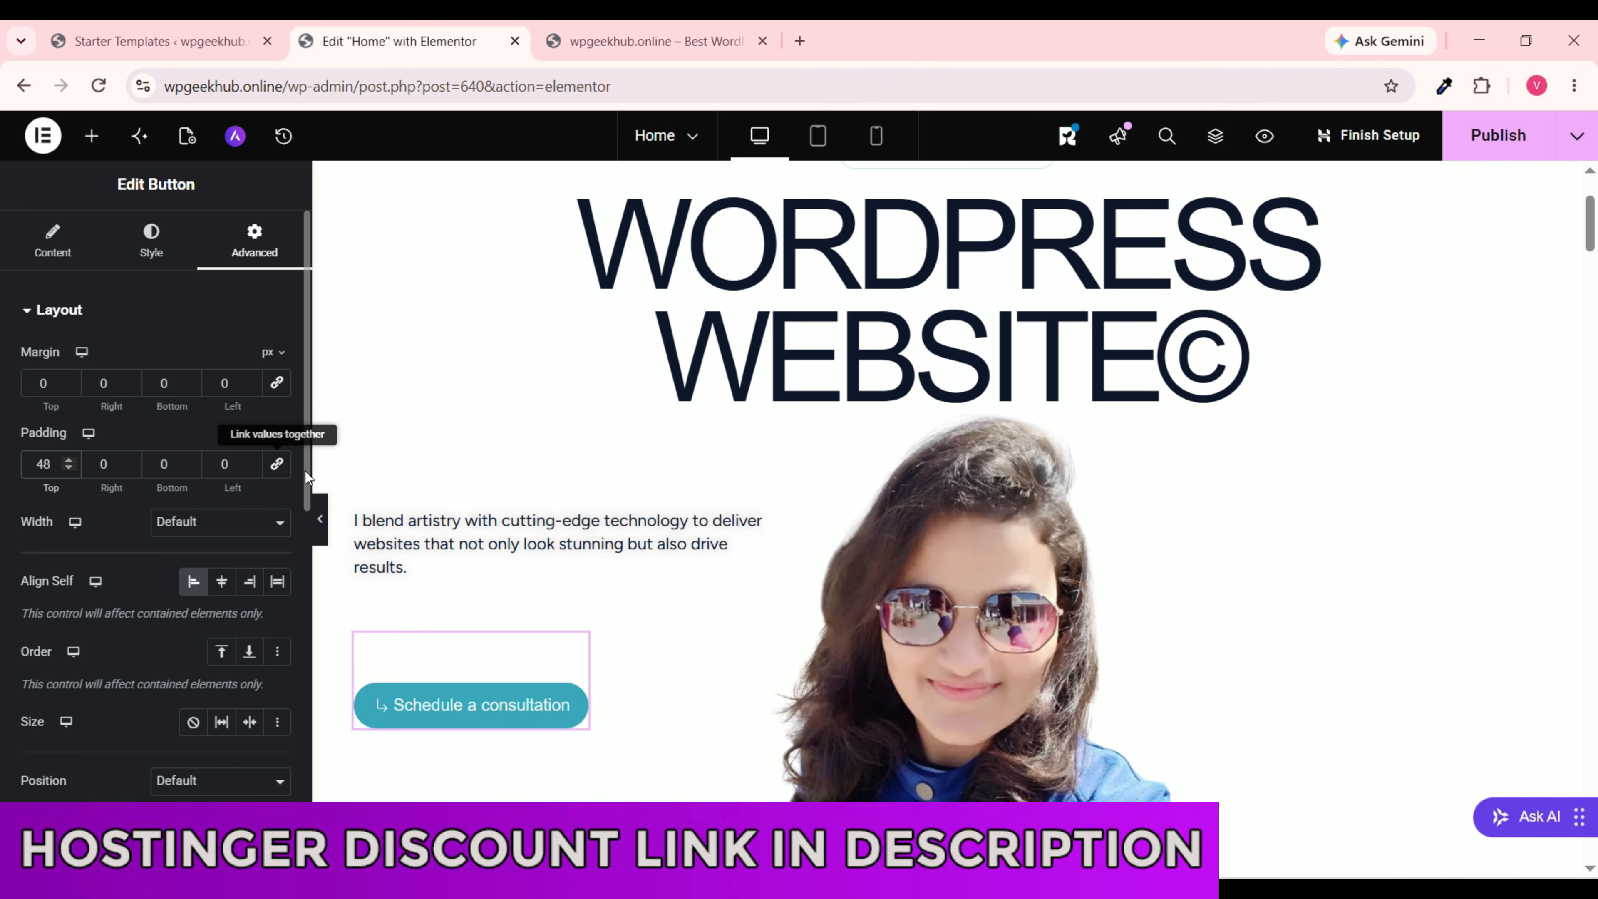
{"action": "left_click", "coordinate": [278, 464]}
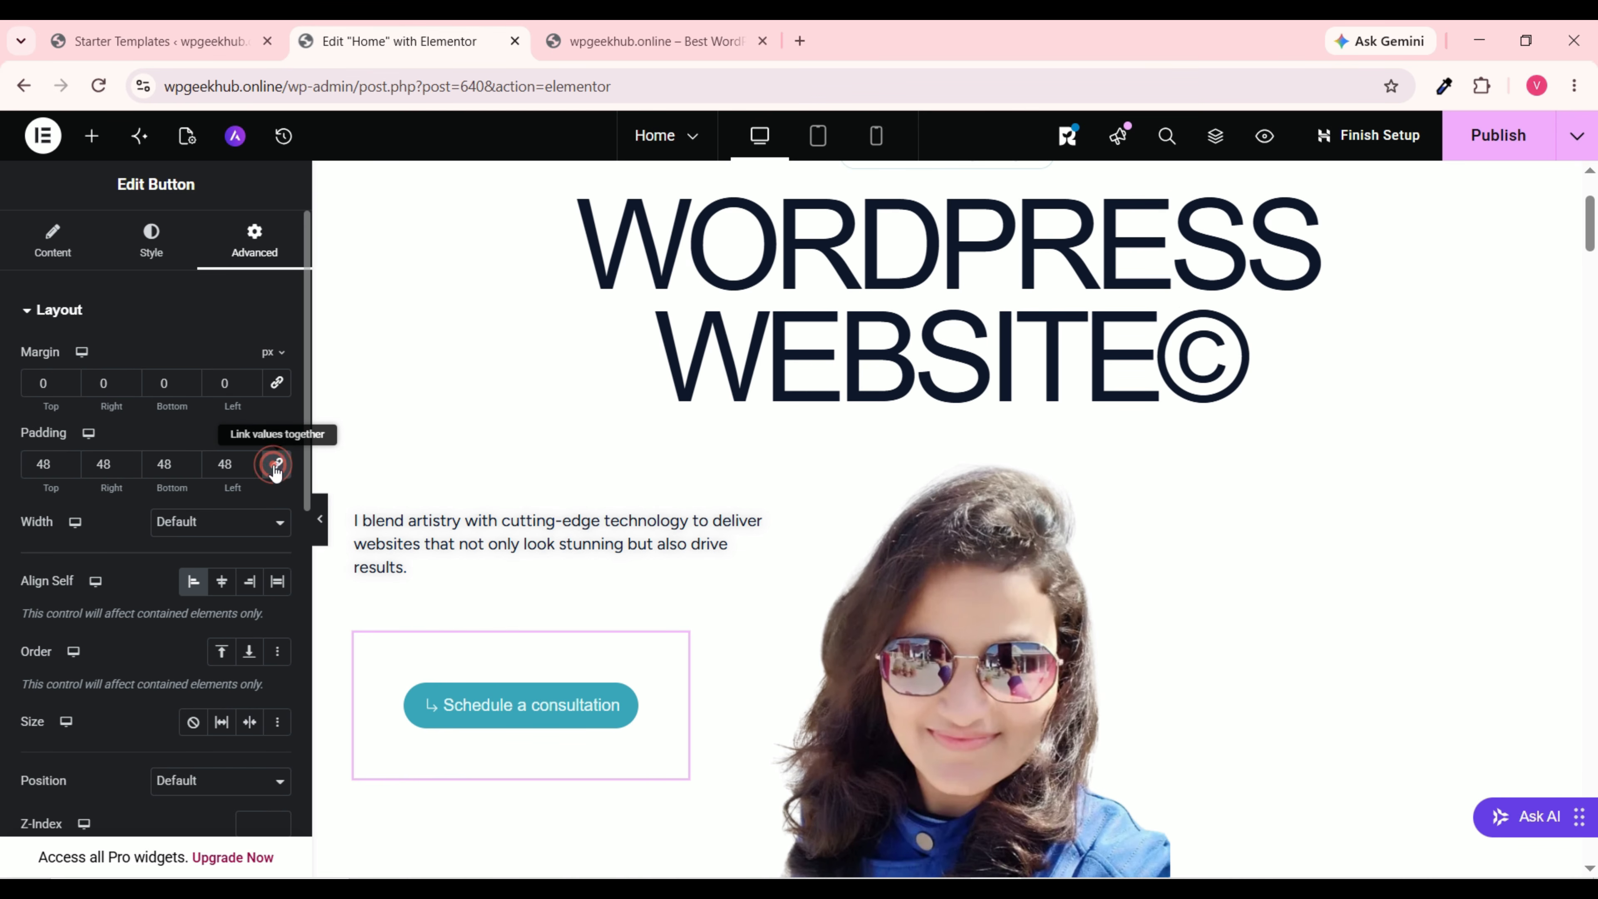
Step: Set the button's top, bottom, right and left padding to 0 and publish the page
{"action": "double_click", "coordinate": [55, 464]}
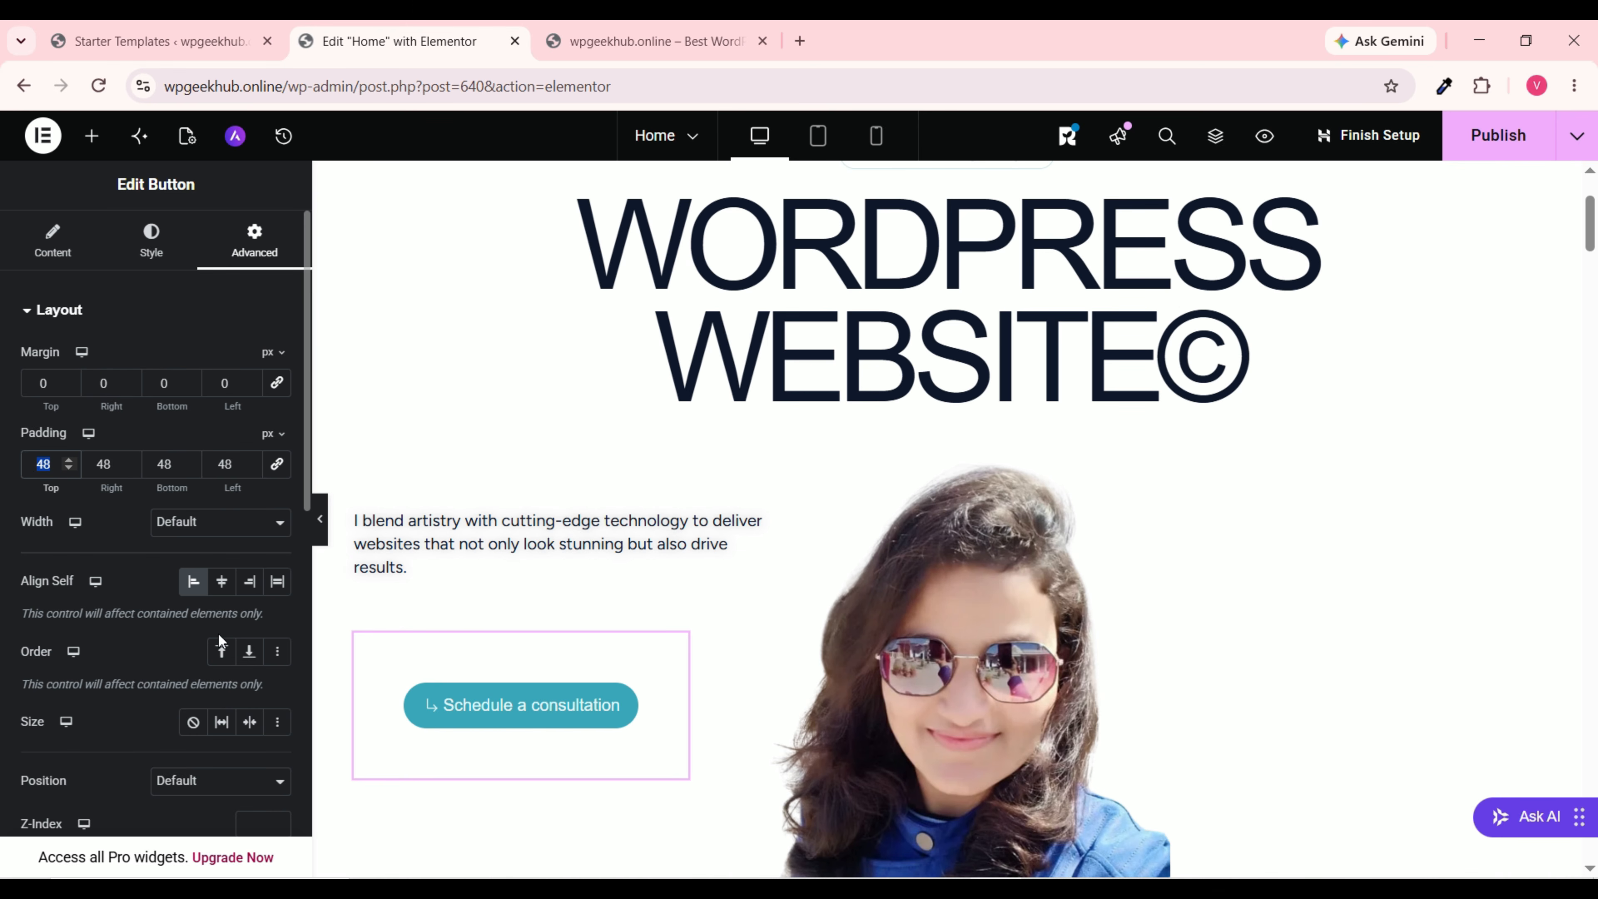
{"action": "type", "text": "0"}
{"action": "double_click", "coordinate": [174, 464]}
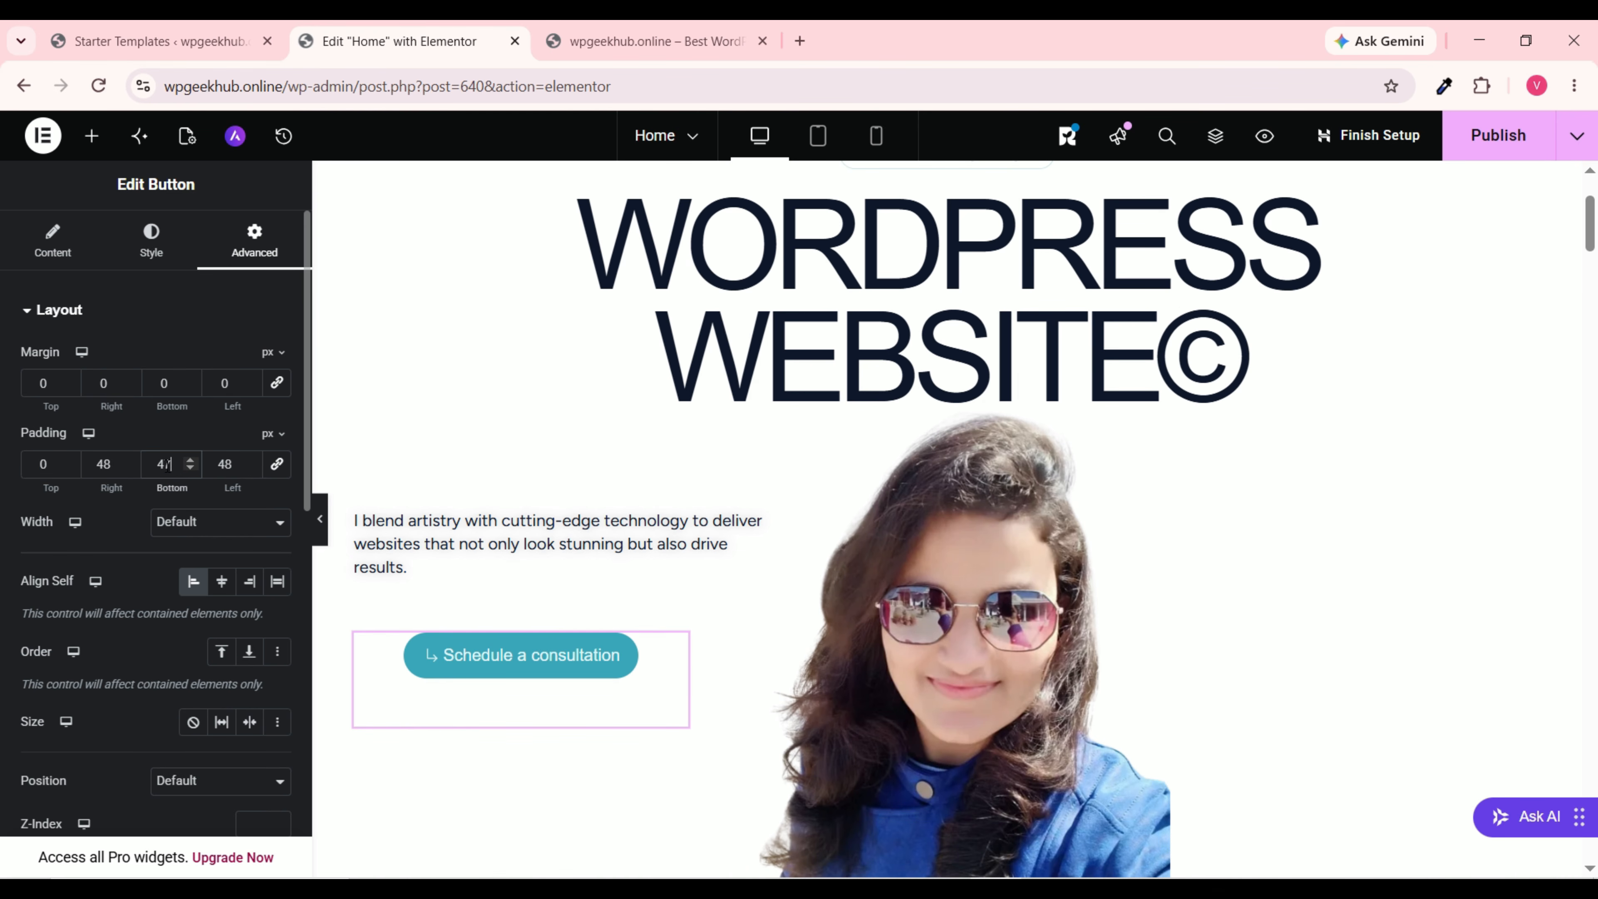
{"action": "key", "text": "Down"}
{"action": "type", "text": "0"}
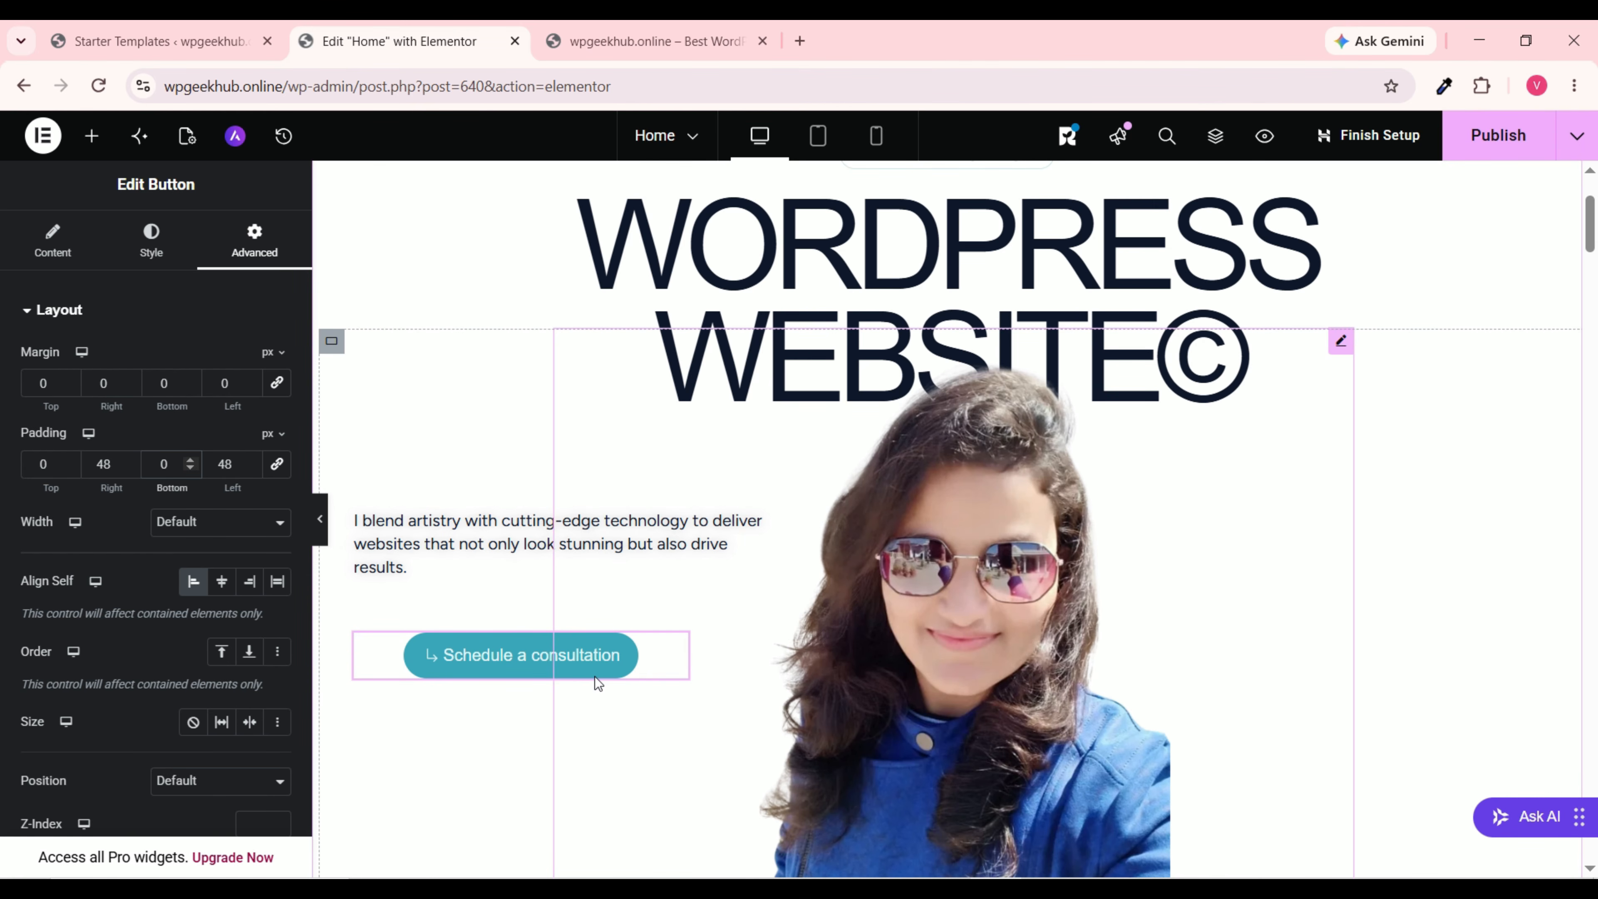
{"action": "double_click", "coordinate": [113, 462]}
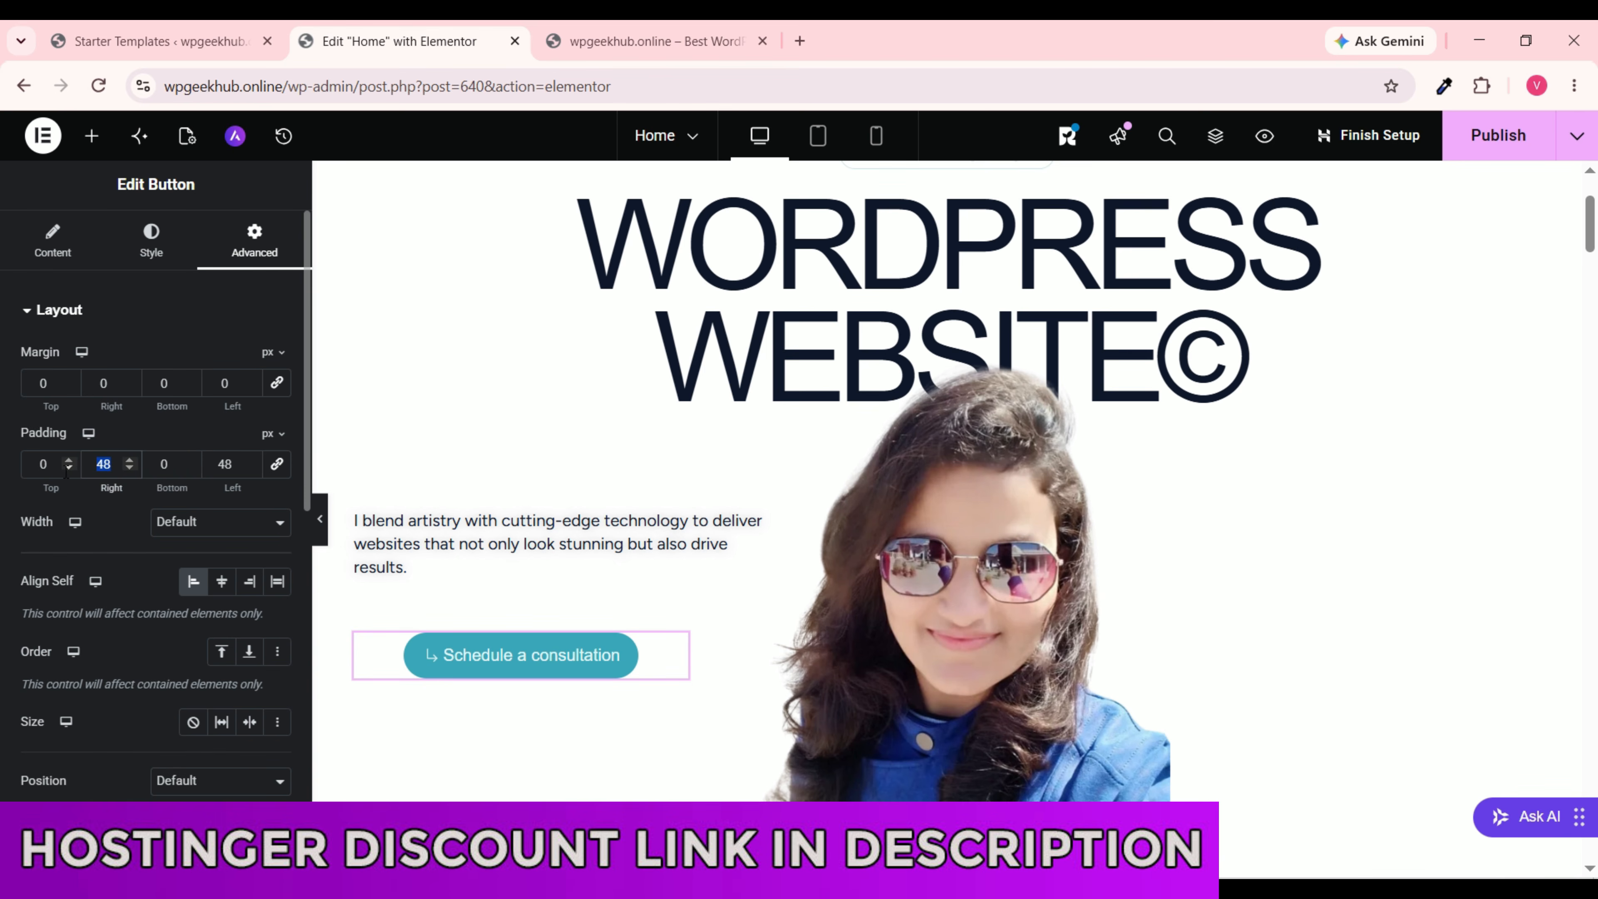
{"action": "type", "text": "0"}
{"action": "double_click", "coordinate": [228, 464]}
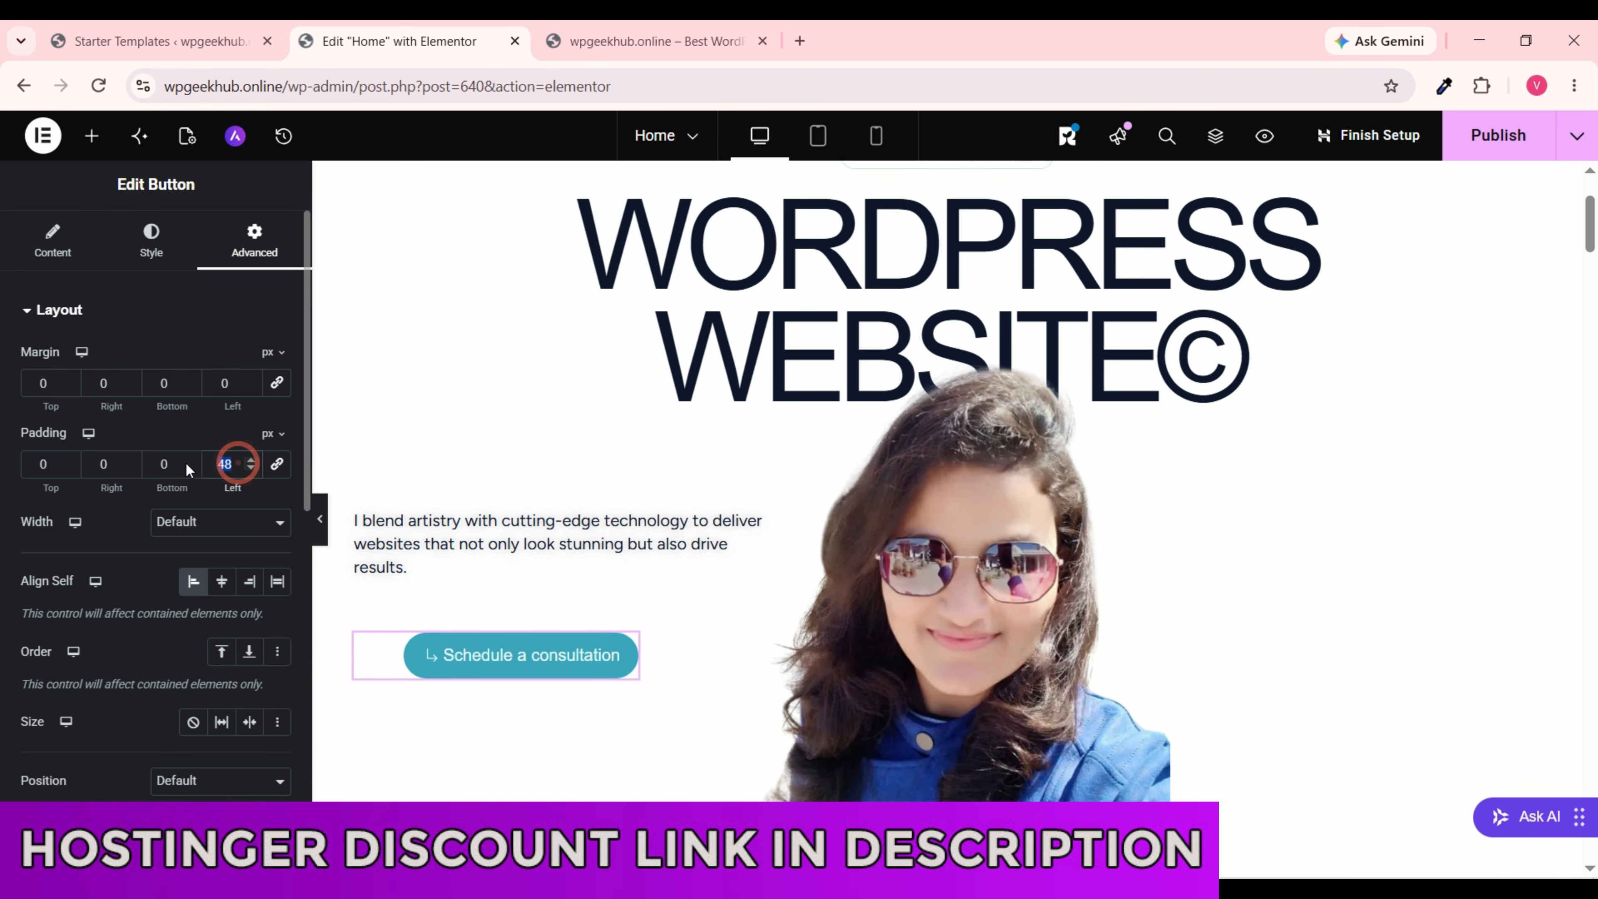
{"action": "type", "text": "0"}
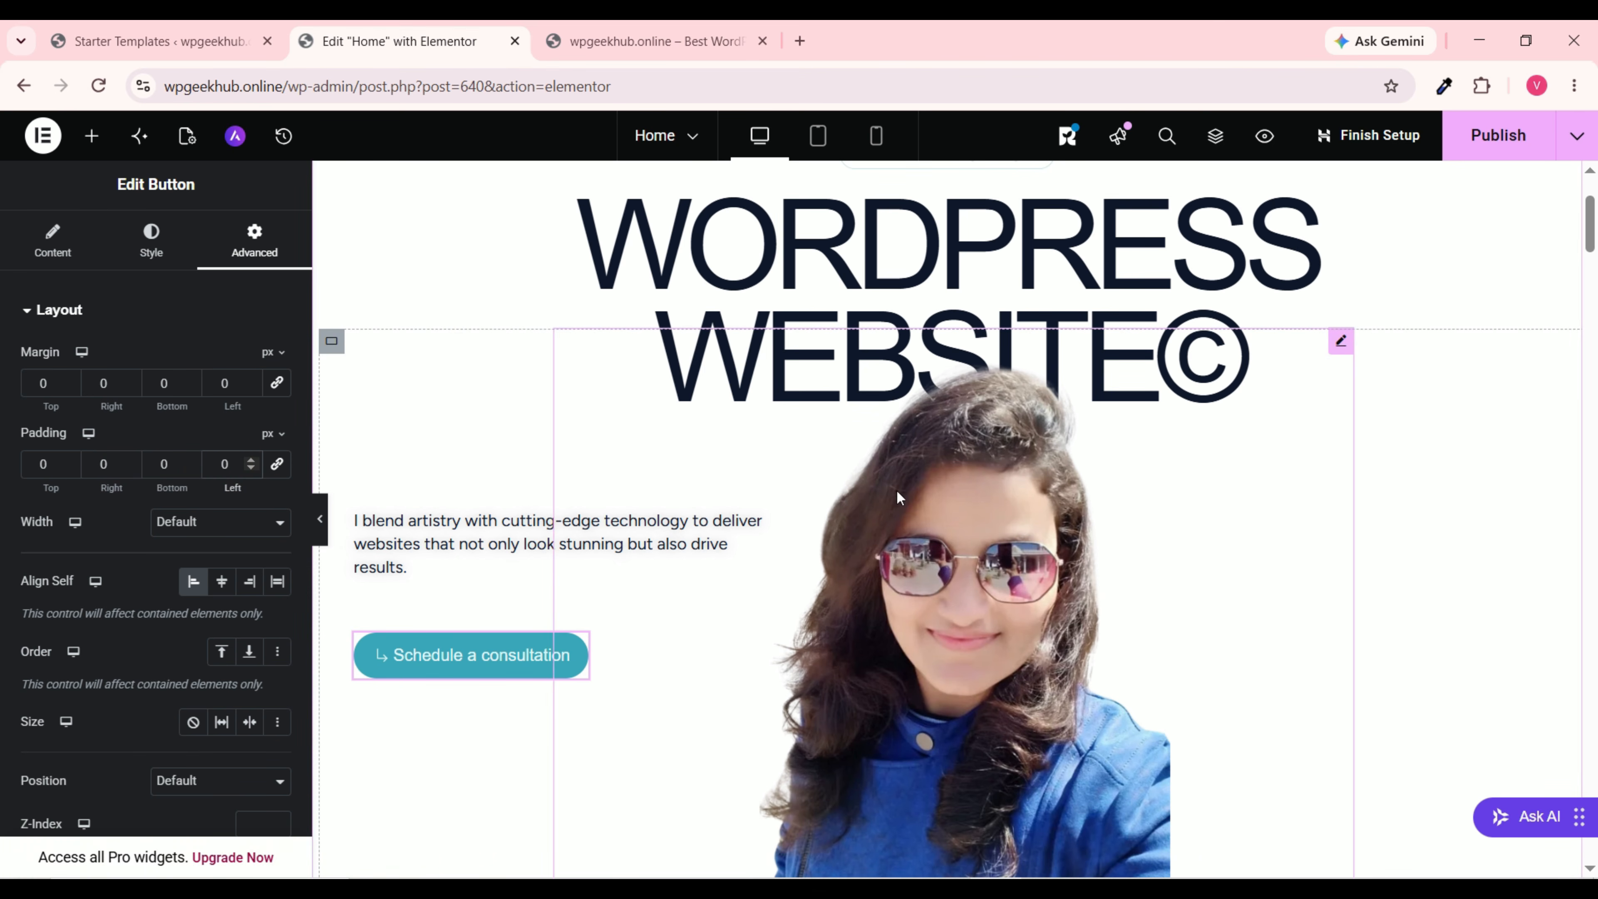
{"action": "left_click", "coordinate": [1514, 140]}
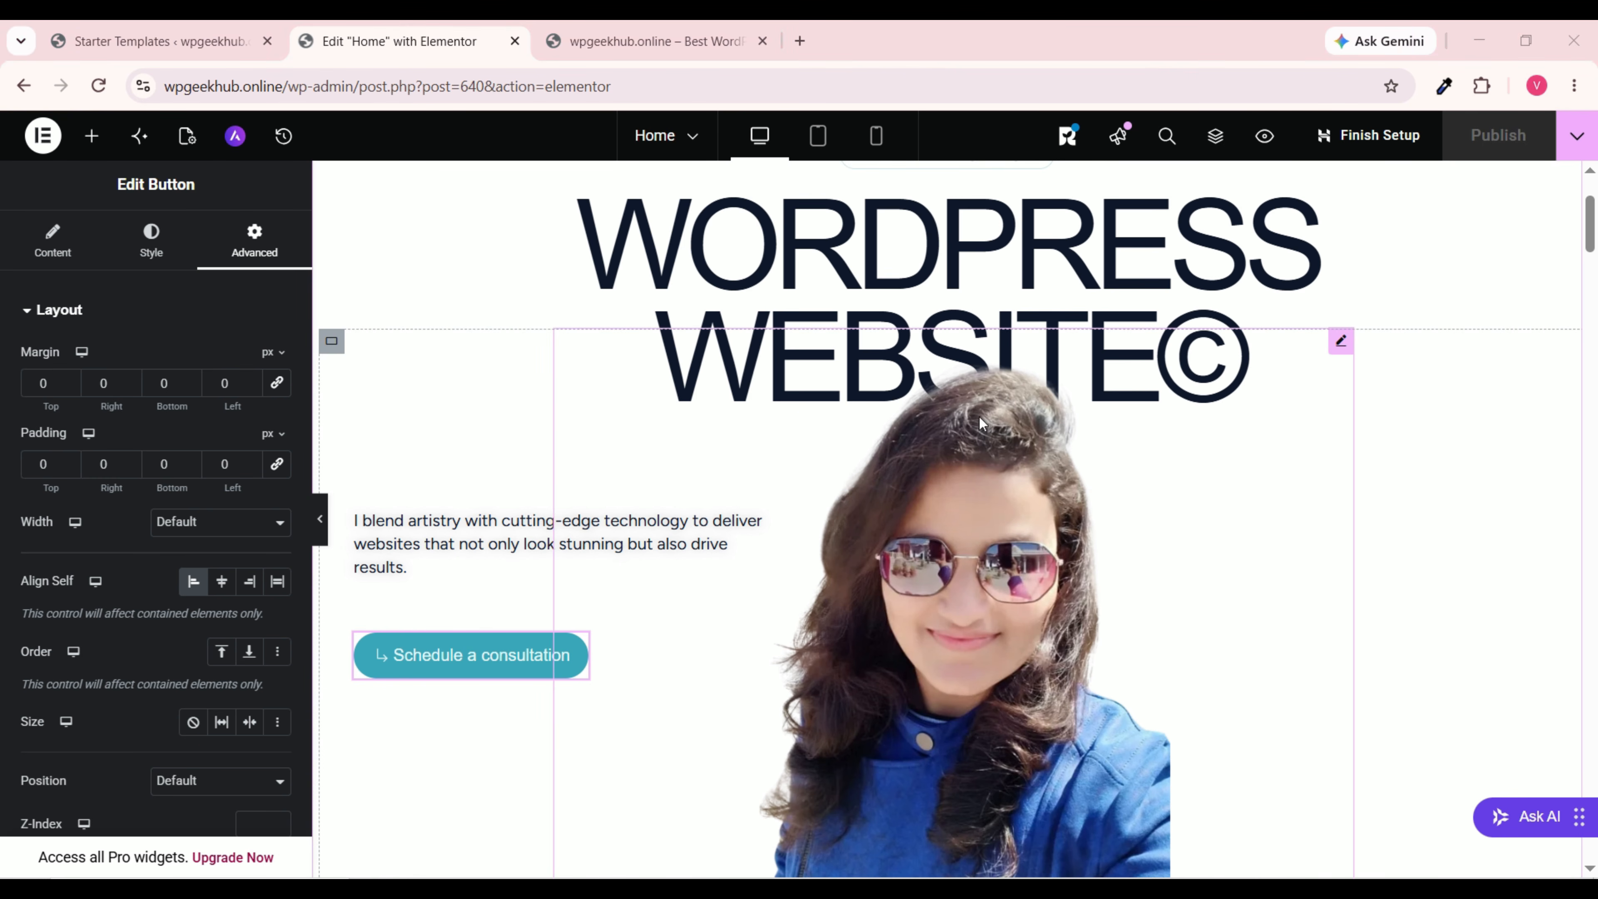
Step: Duplicate the Why Work with Me section from its right-click menu
{"action": "scroll", "coordinate": [981, 409], "scroll_direction": "down", "scroll_amount": 15}
{"action": "scroll", "coordinate": [988, 414], "scroll_direction": "up", "scroll_amount": 8}
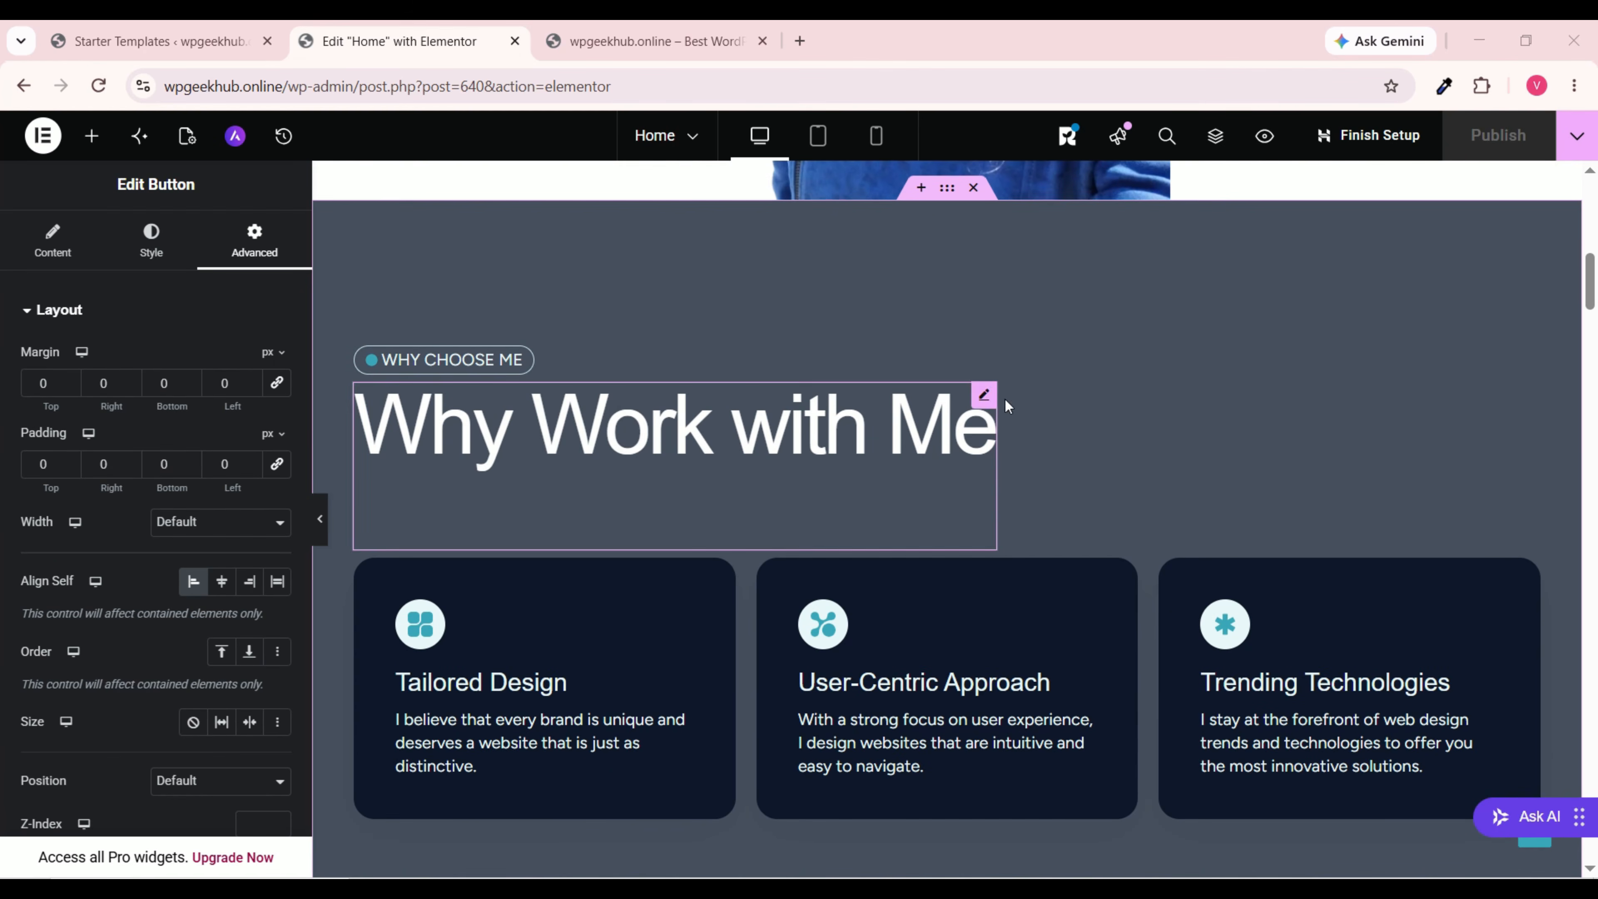
{"action": "scroll", "coordinate": [1031, 363], "scroll_direction": "up", "scroll_amount": 2}
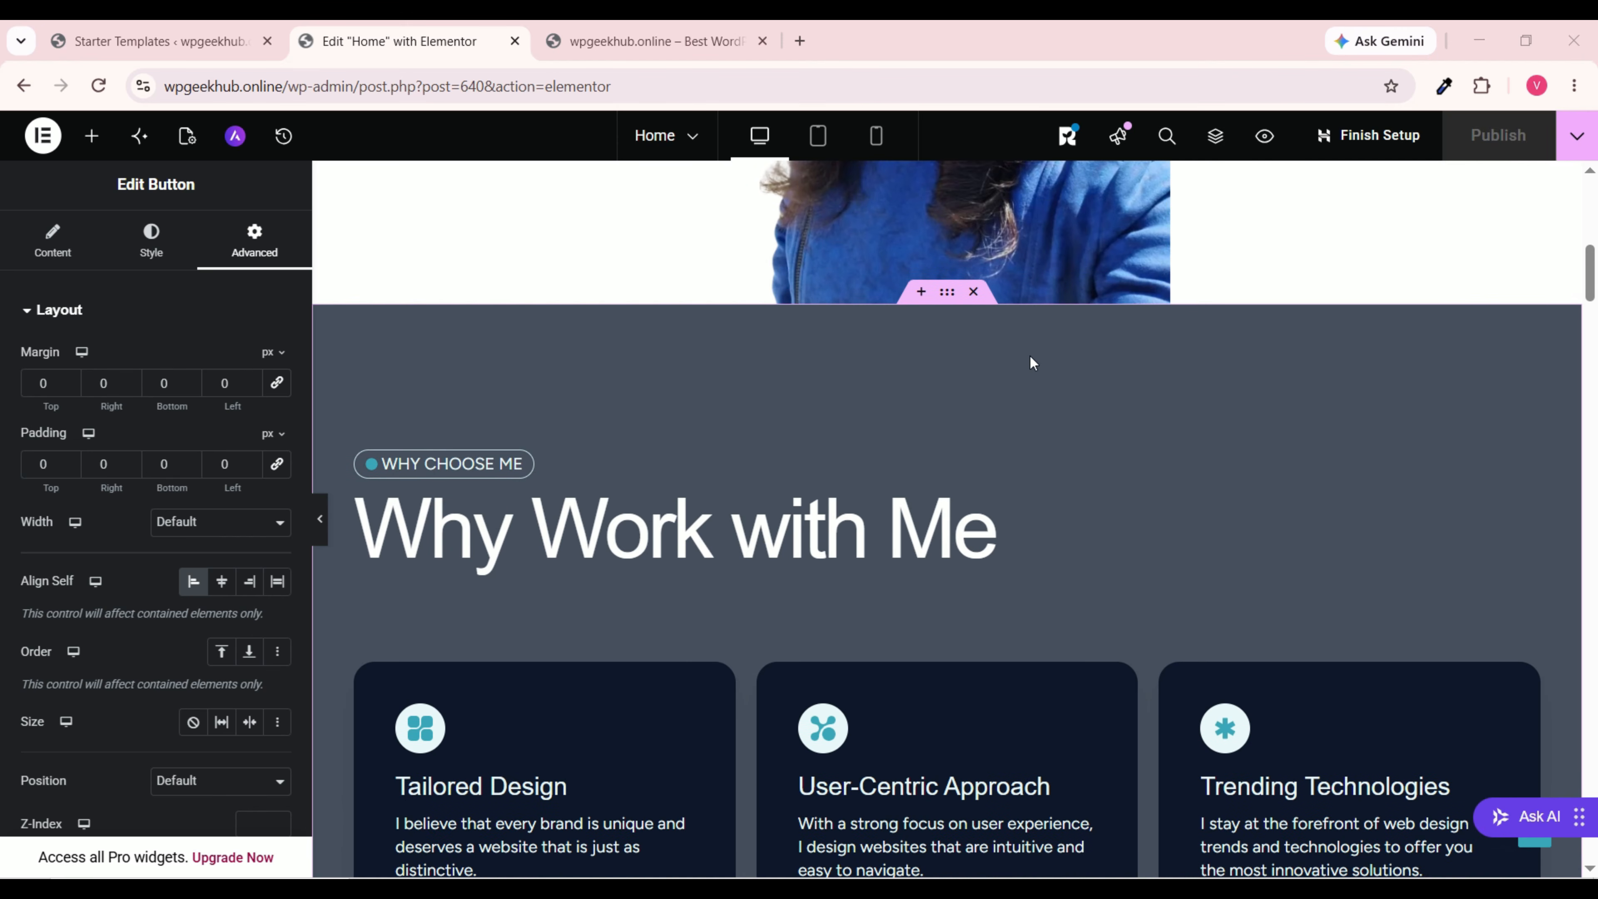
{"action": "right_click", "coordinate": [949, 305]}
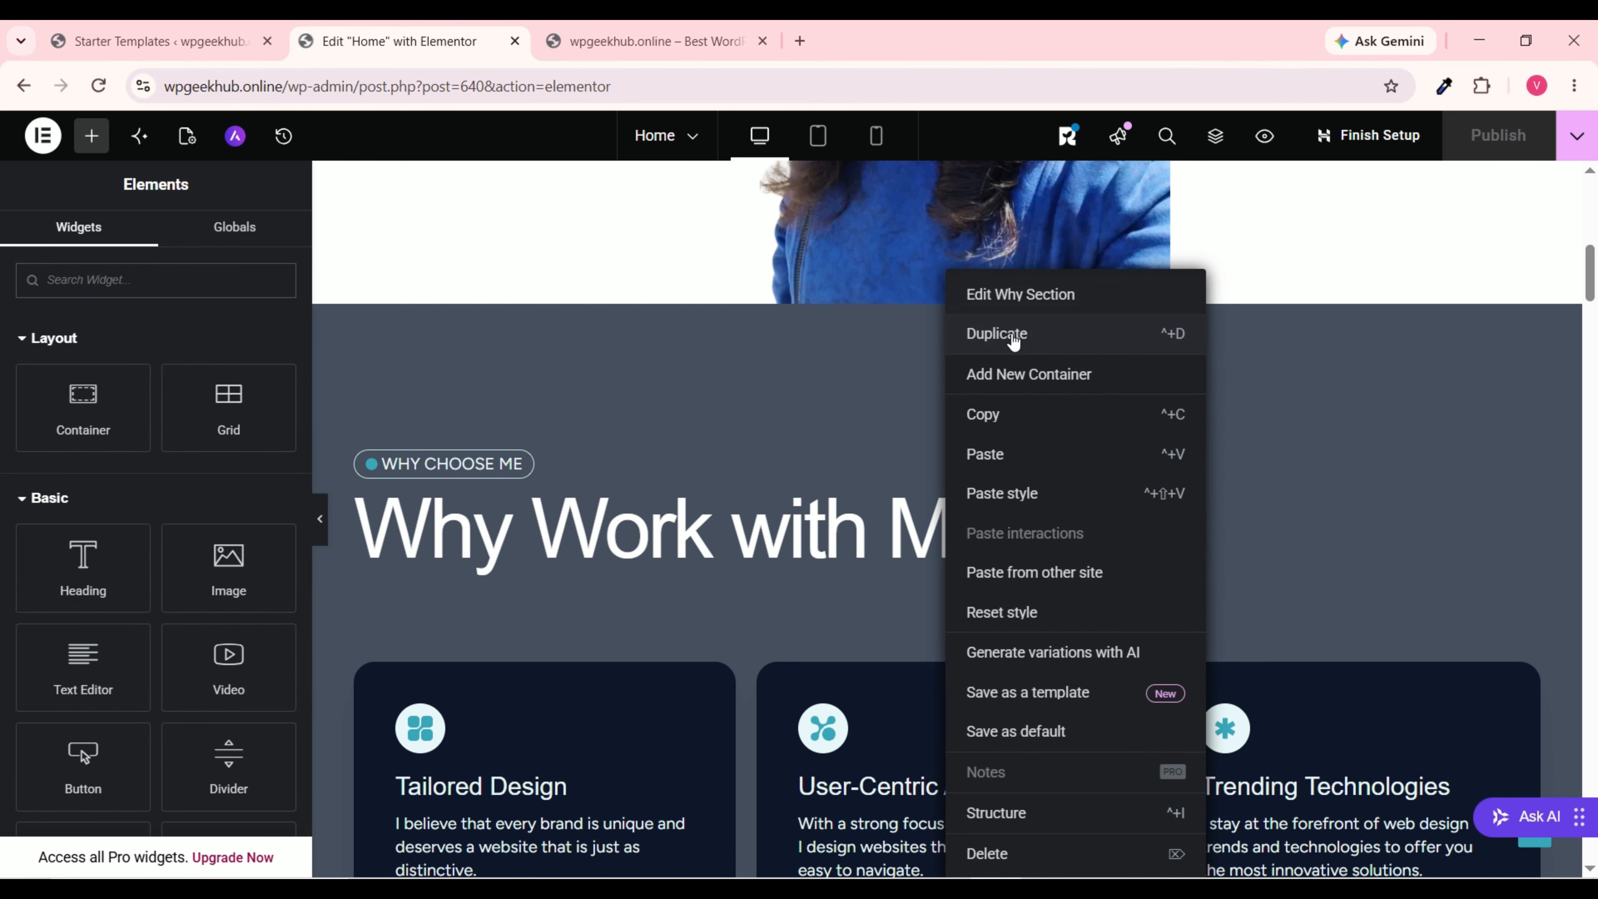
{"action": "left_click", "coordinate": [1046, 337]}
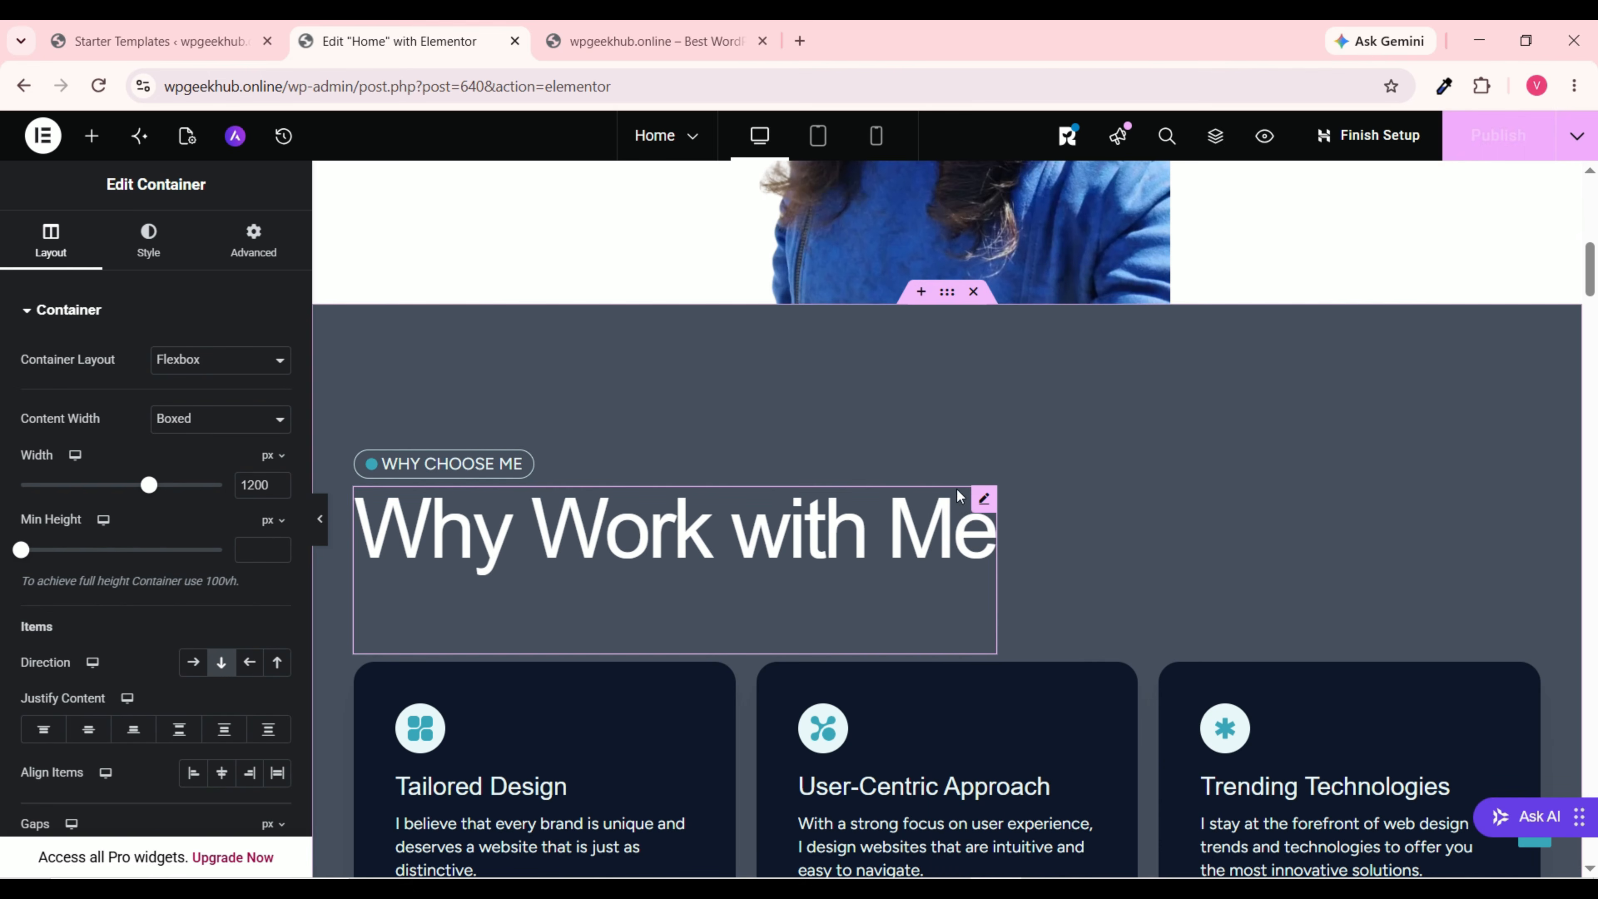
Step: Undo with Ctrl+Z so the Elements panel shows, and scroll back up to the hero
{"action": "scroll", "coordinate": [962, 448], "scroll_direction": "down", "scroll_amount": 5}
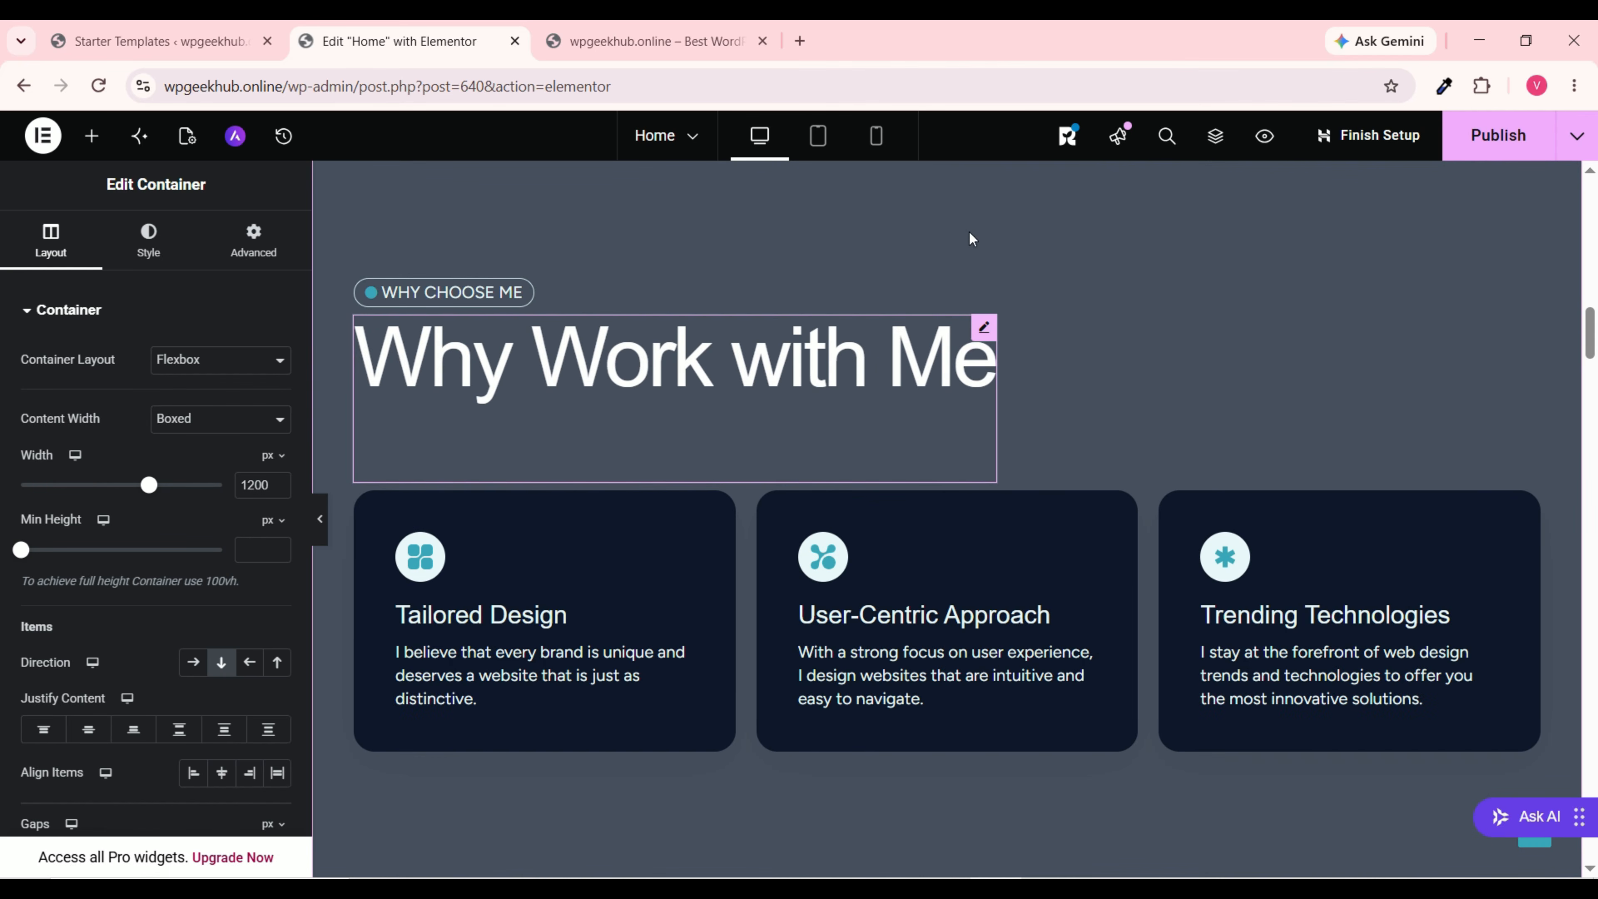
{"action": "scroll", "coordinate": [1114, 540], "scroll_direction": "up", "scroll_amount": 10}
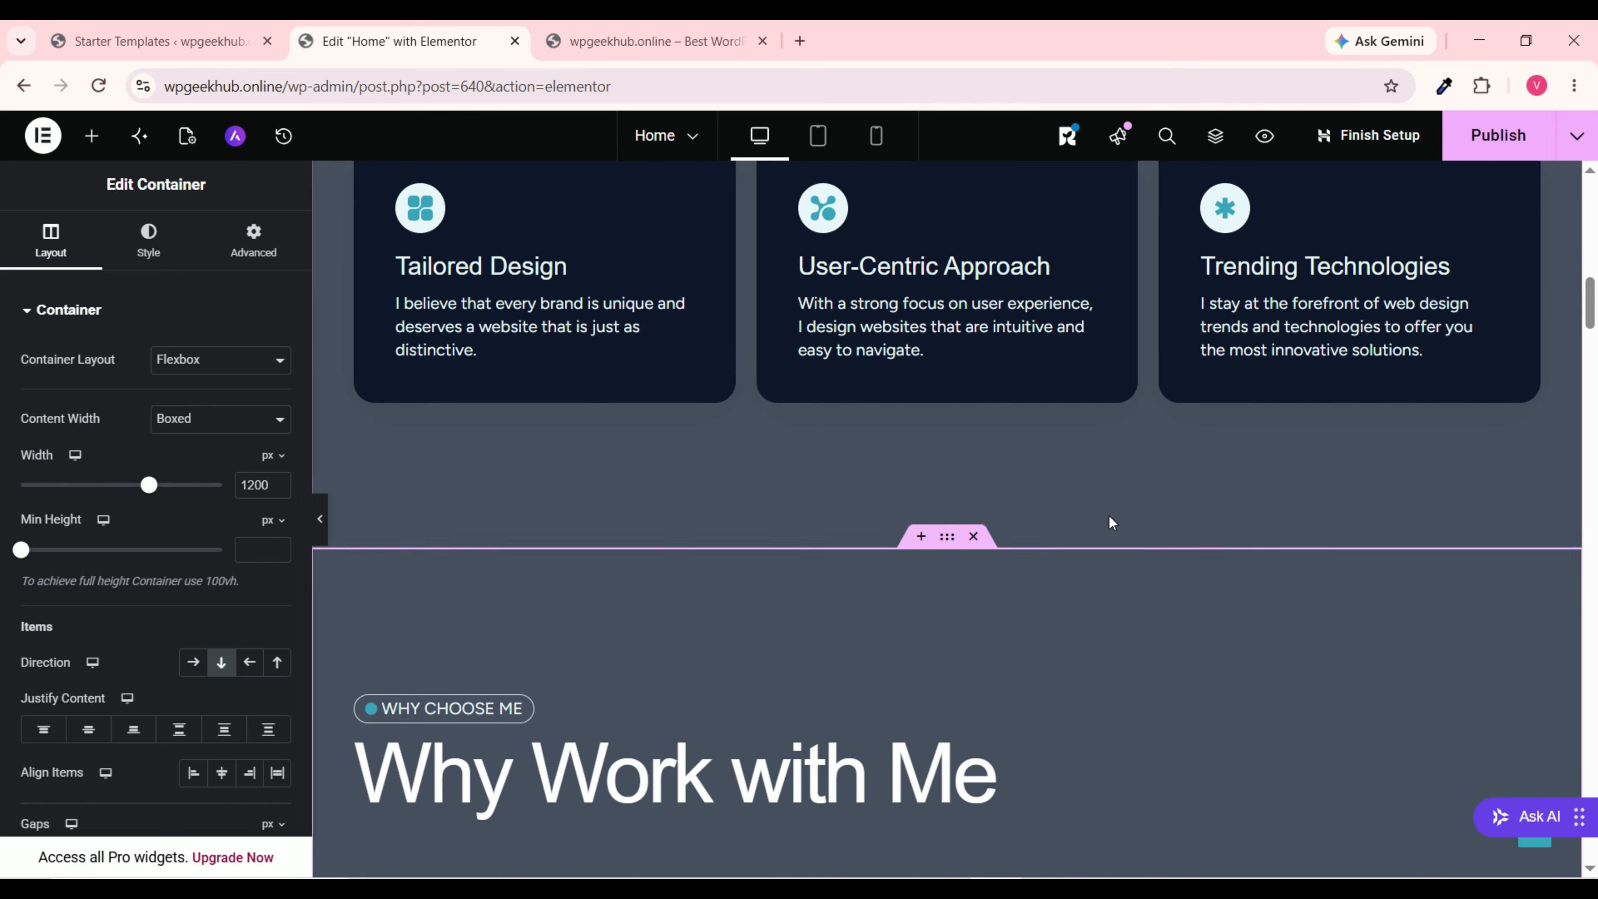
{"action": "scroll", "coordinate": [1098, 500], "scroll_direction": "down", "scroll_amount": 7}
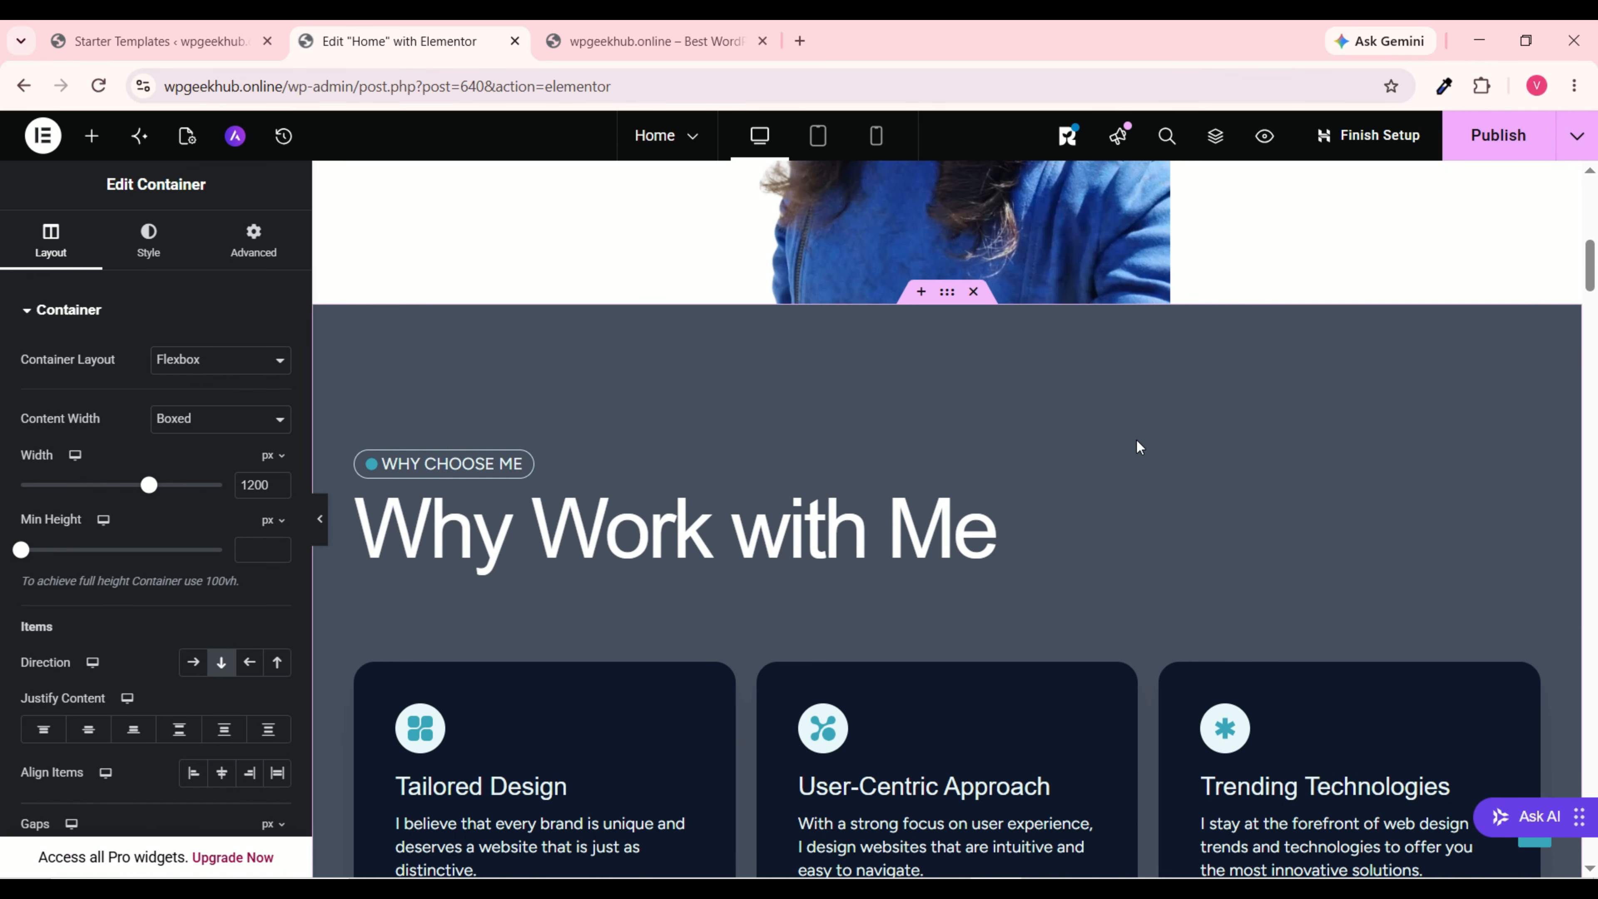
{"action": "key", "text": "ctrl+z"}
{"action": "scroll", "coordinate": [1161, 414], "scroll_direction": "down", "scroll_amount": 11}
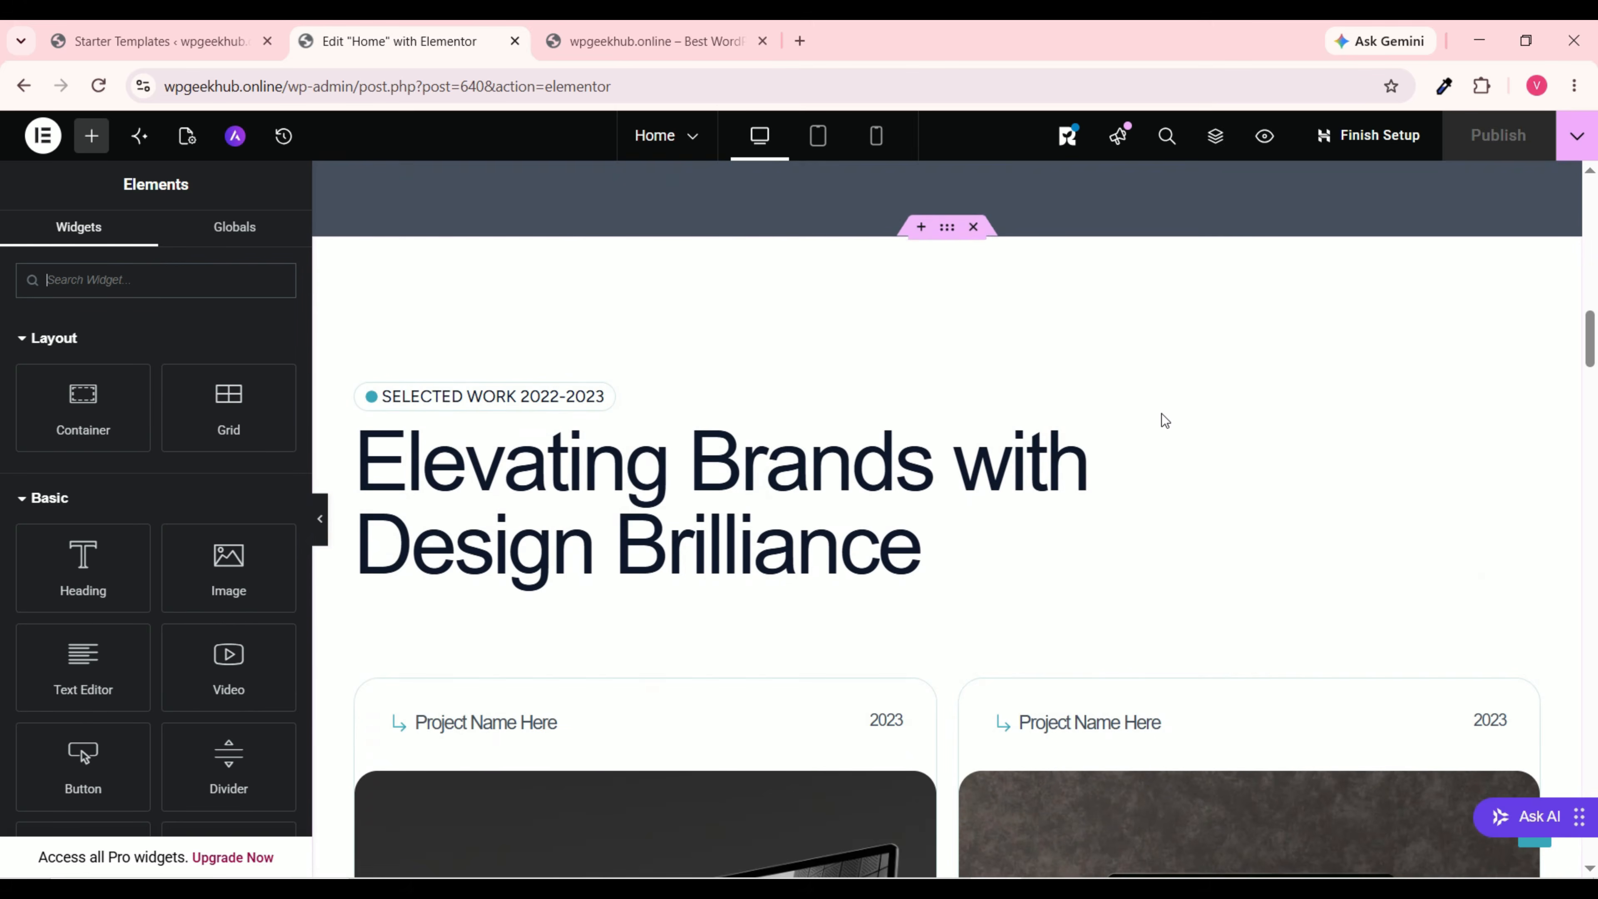
{"action": "scroll", "coordinate": [1162, 414], "scroll_direction": "up", "scroll_amount": 3}
{"action": "scroll", "coordinate": [1157, 434], "scroll_direction": "up", "scroll_amount": 10}
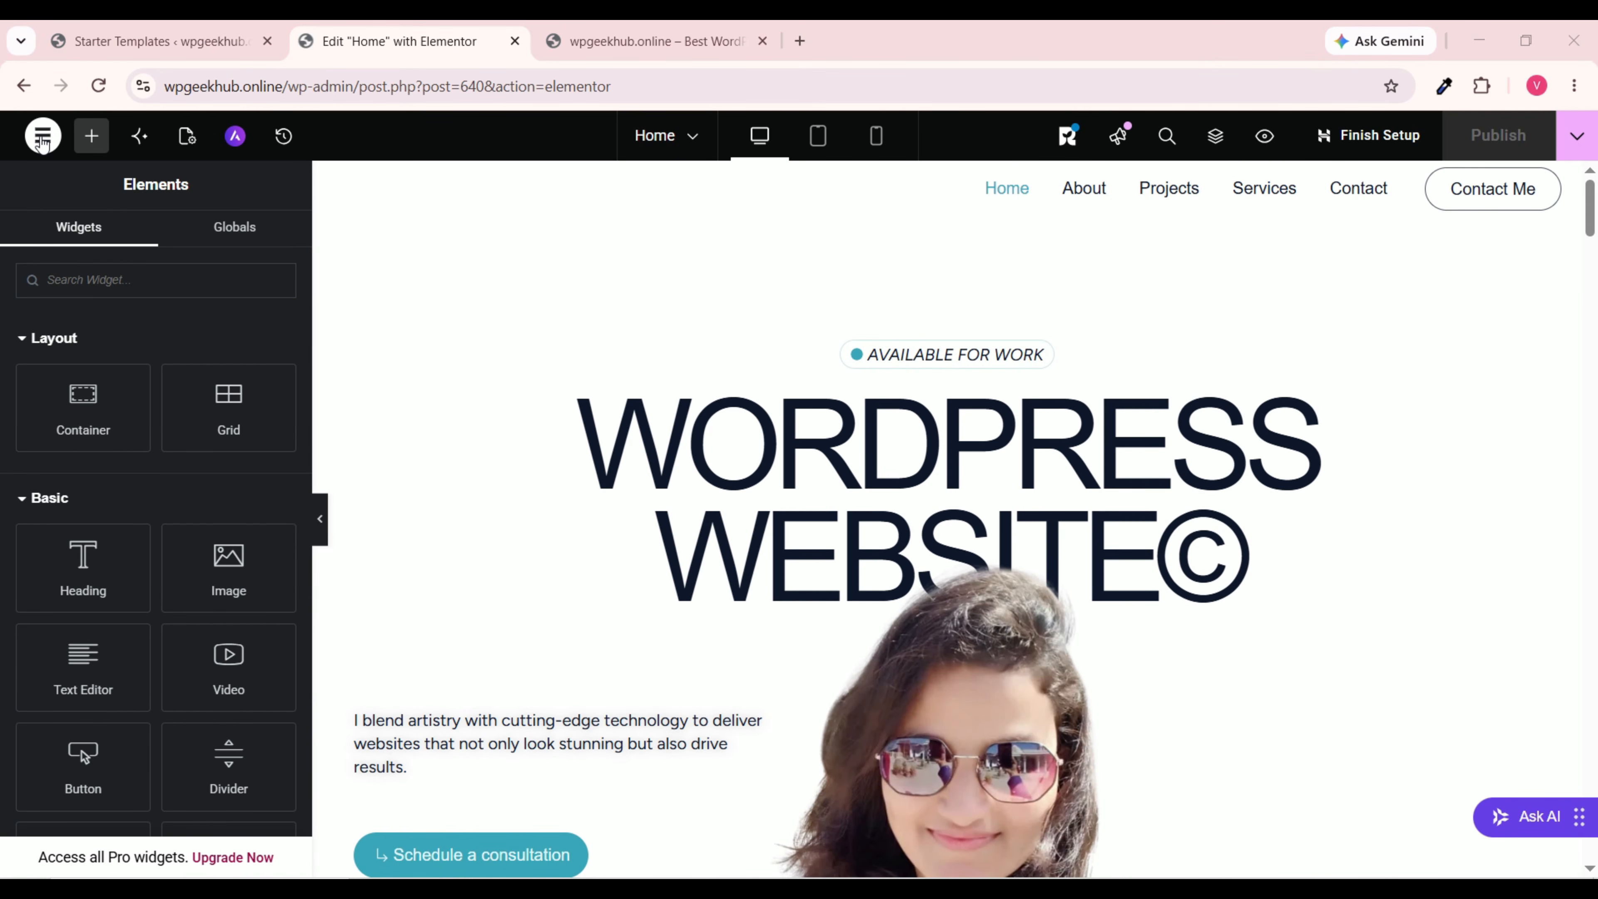
Step: Exit Elementor to WordPress via its main menu, then go to the admin Dashboard
{"action": "left_click", "coordinate": [42, 136]}
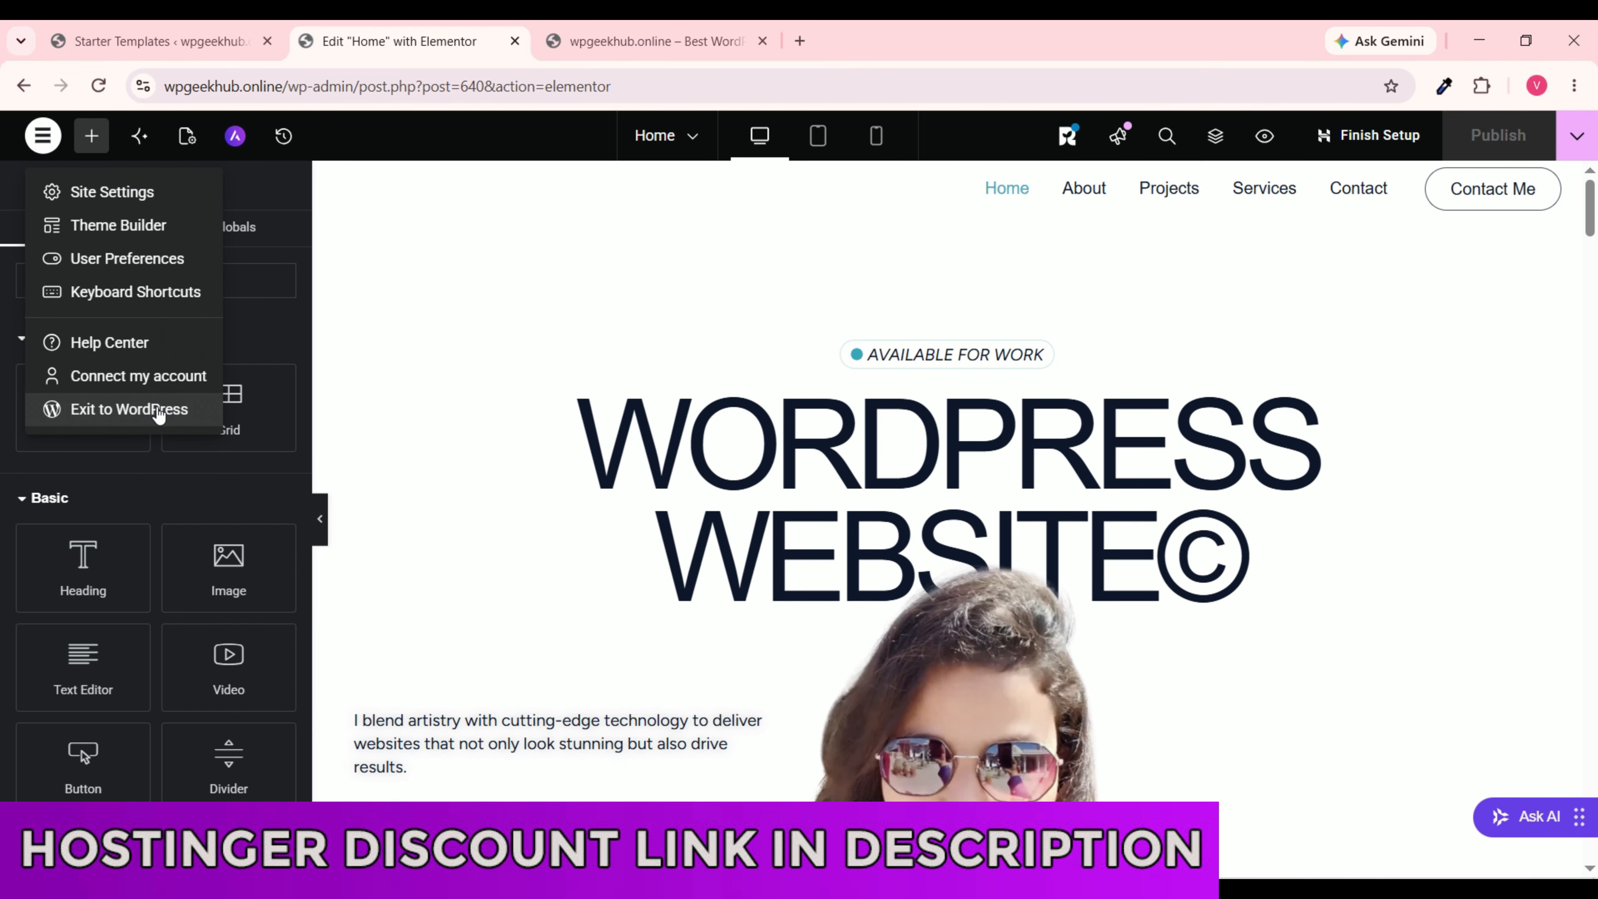
{"action": "left_click", "coordinate": [158, 410]}
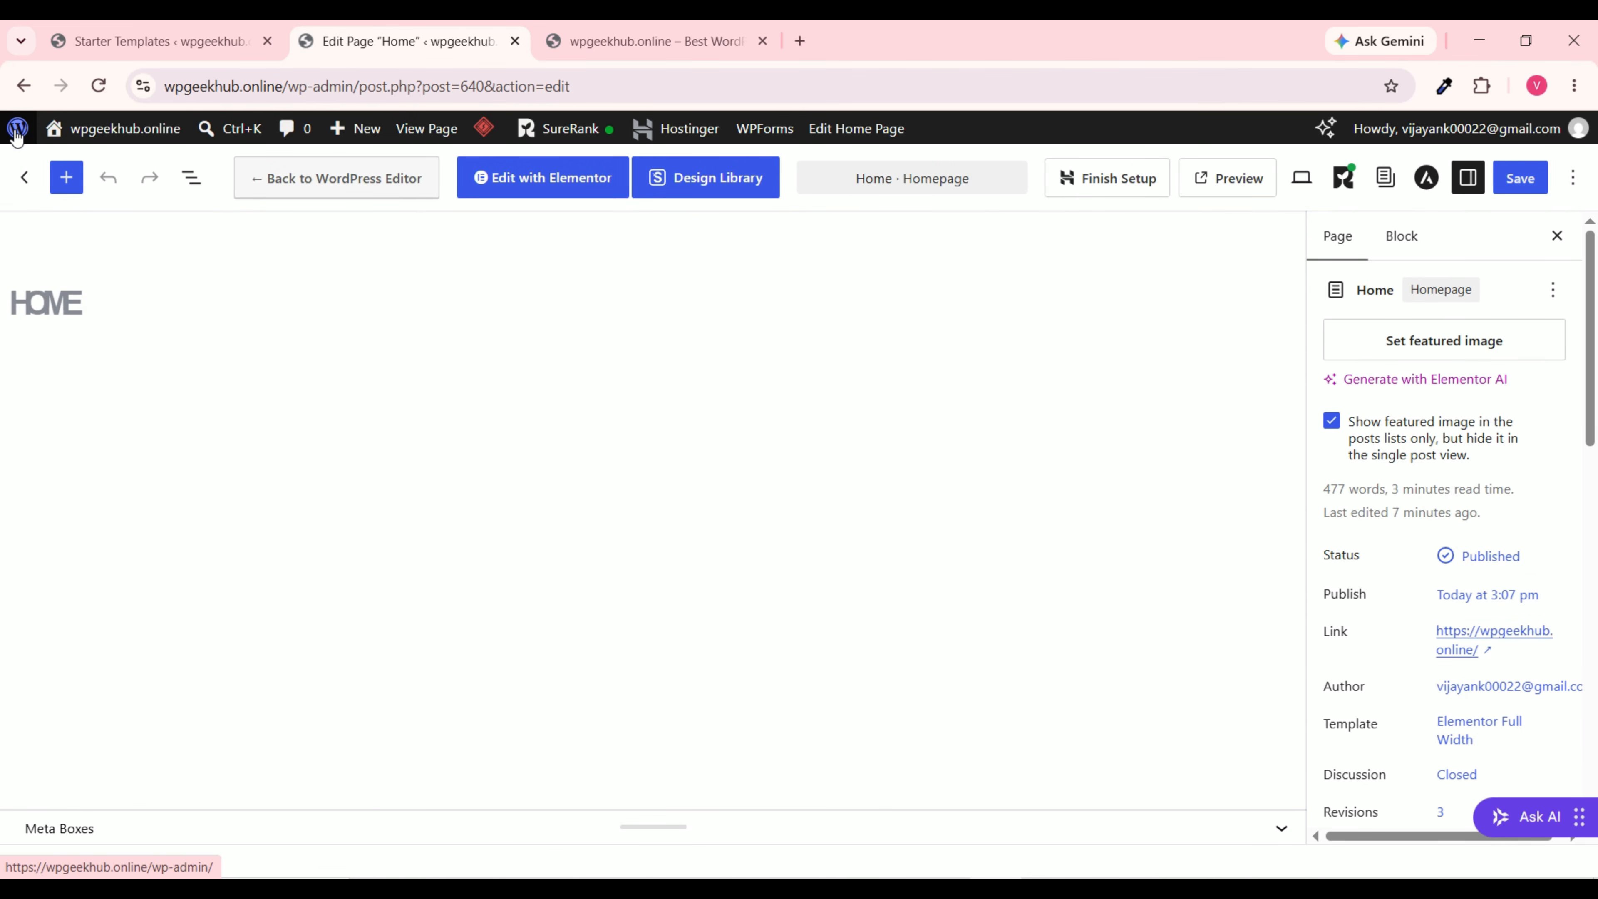
{"action": "left_click", "coordinate": [17, 131]}
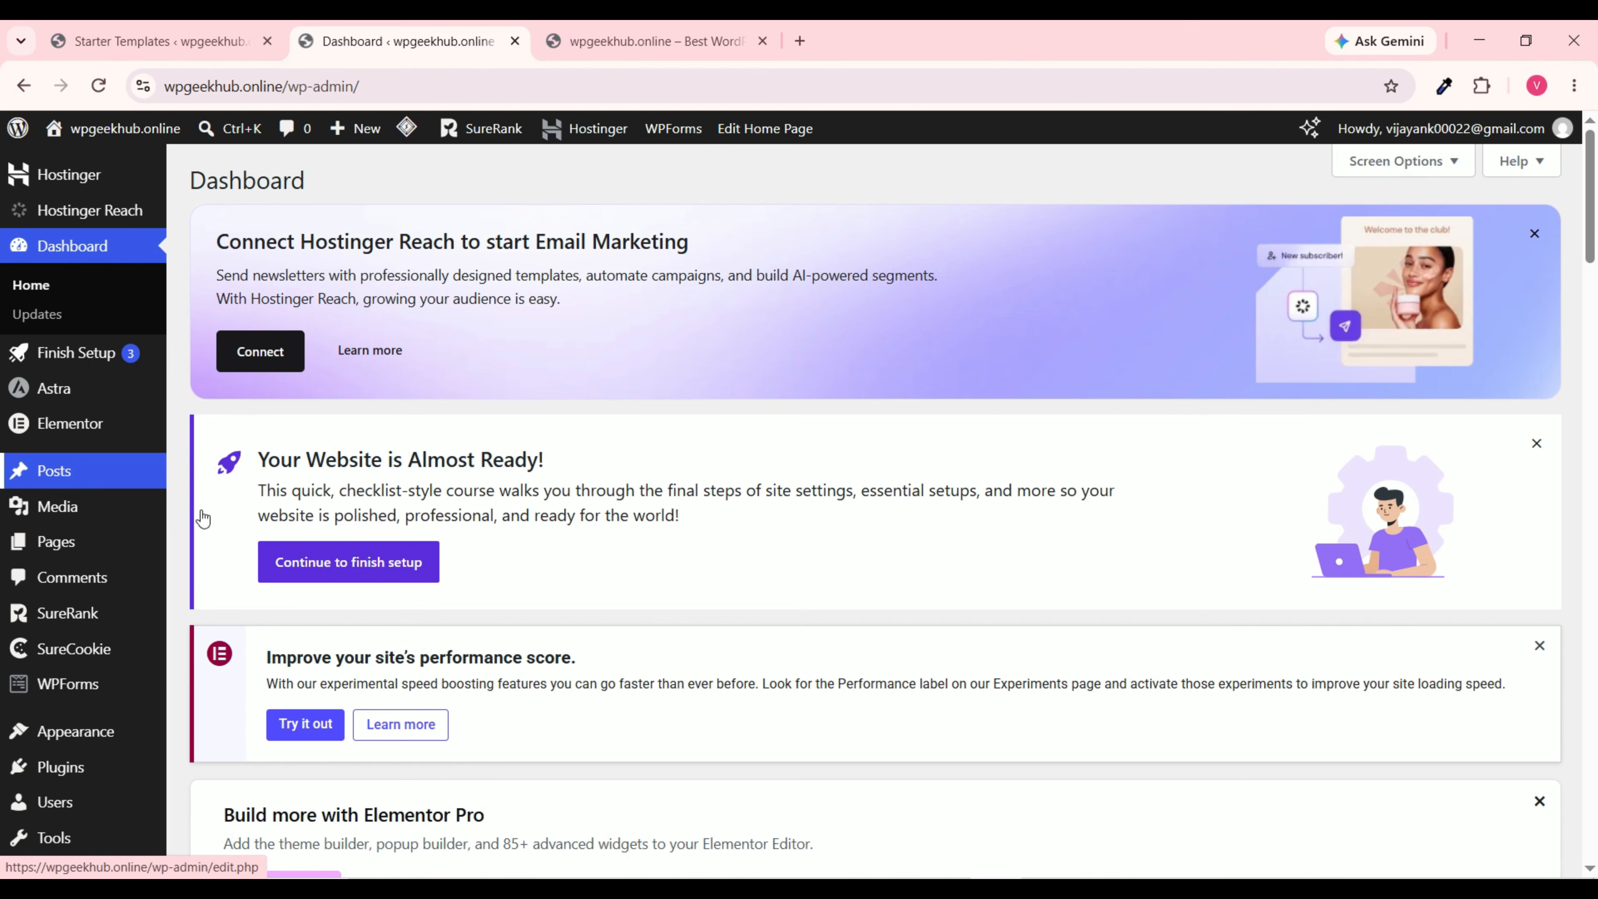
{"action": "scroll", "coordinate": [585, 362], "scroll_direction": "down", "scroll_amount": 6}
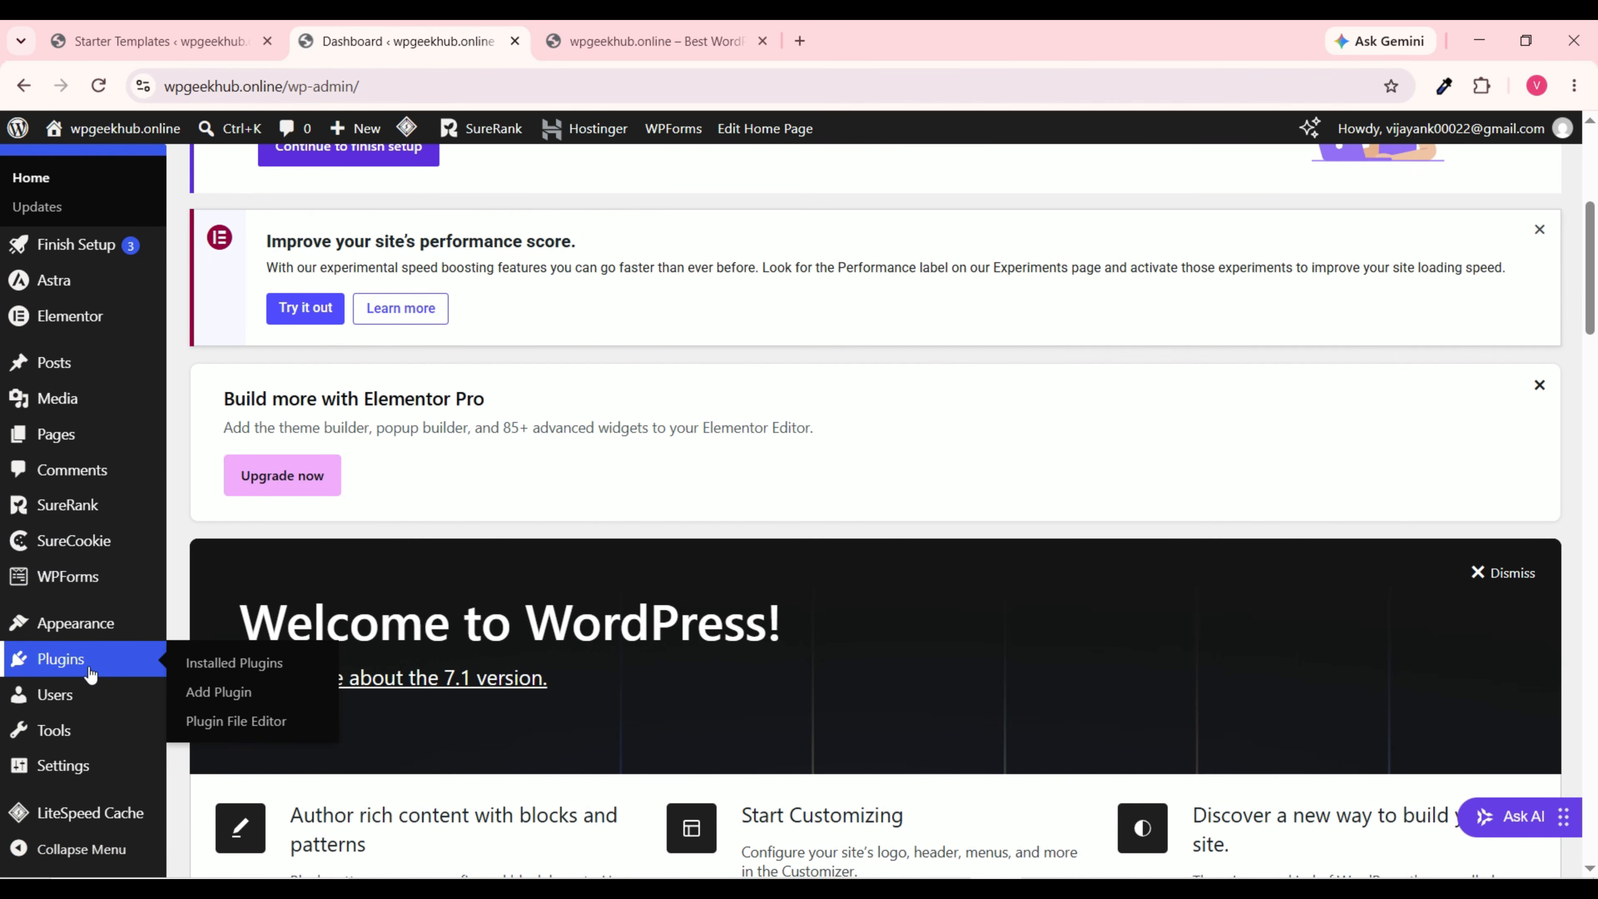
Step: Go from Plugins to the Add Plugins page and scroll through the listed plugins
{"action": "left_click", "coordinate": [96, 668]}
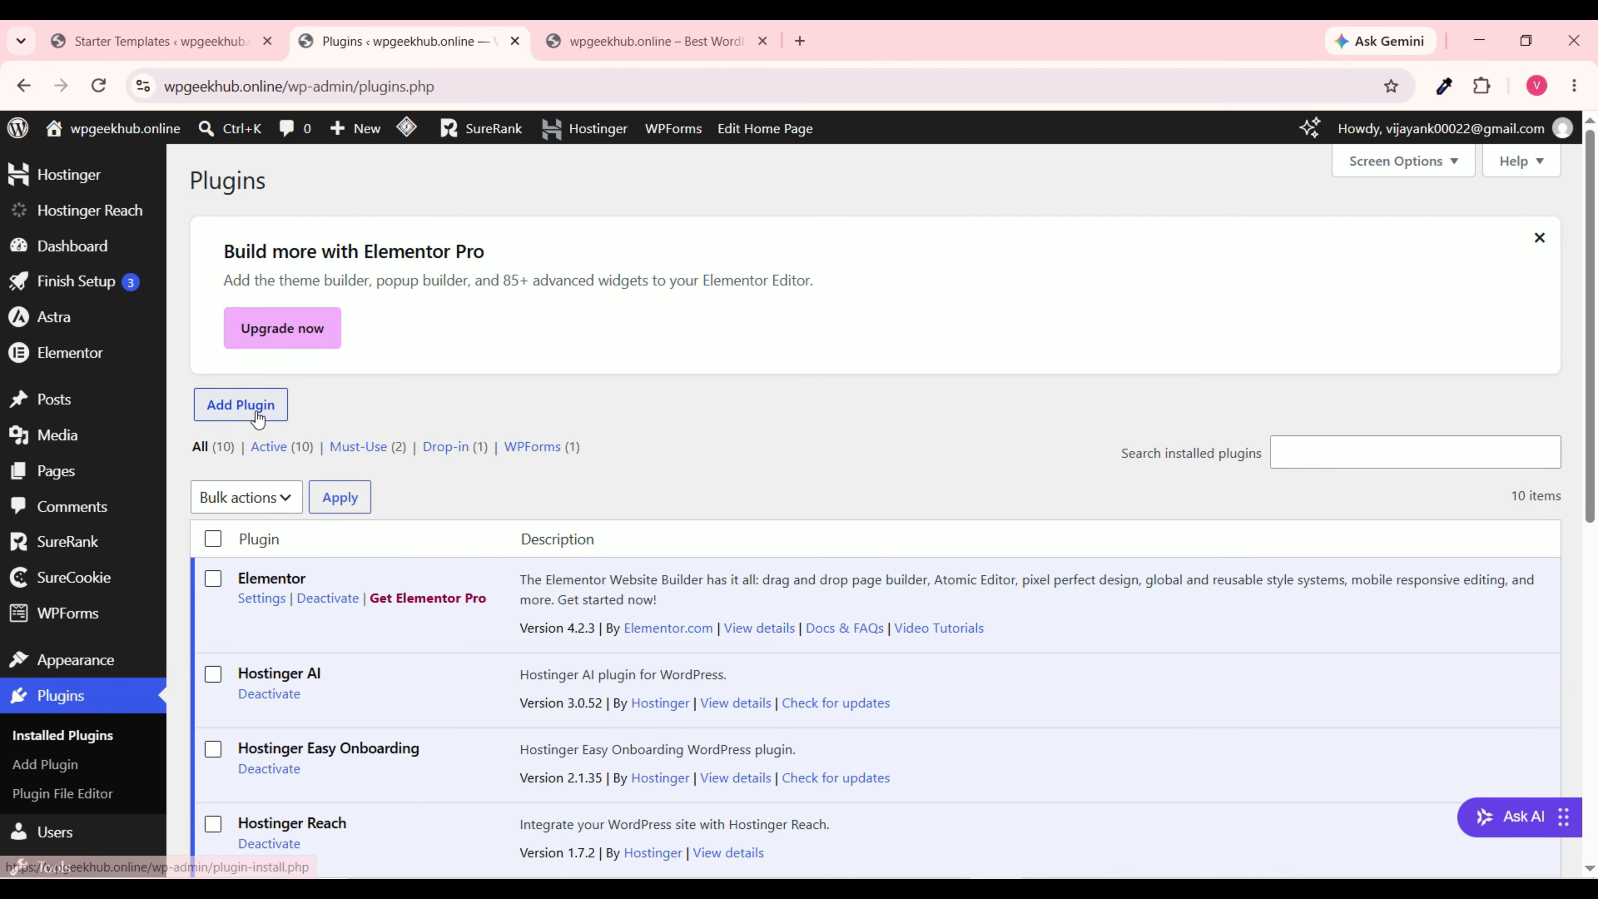
{"action": "left_click", "coordinate": [255, 417]}
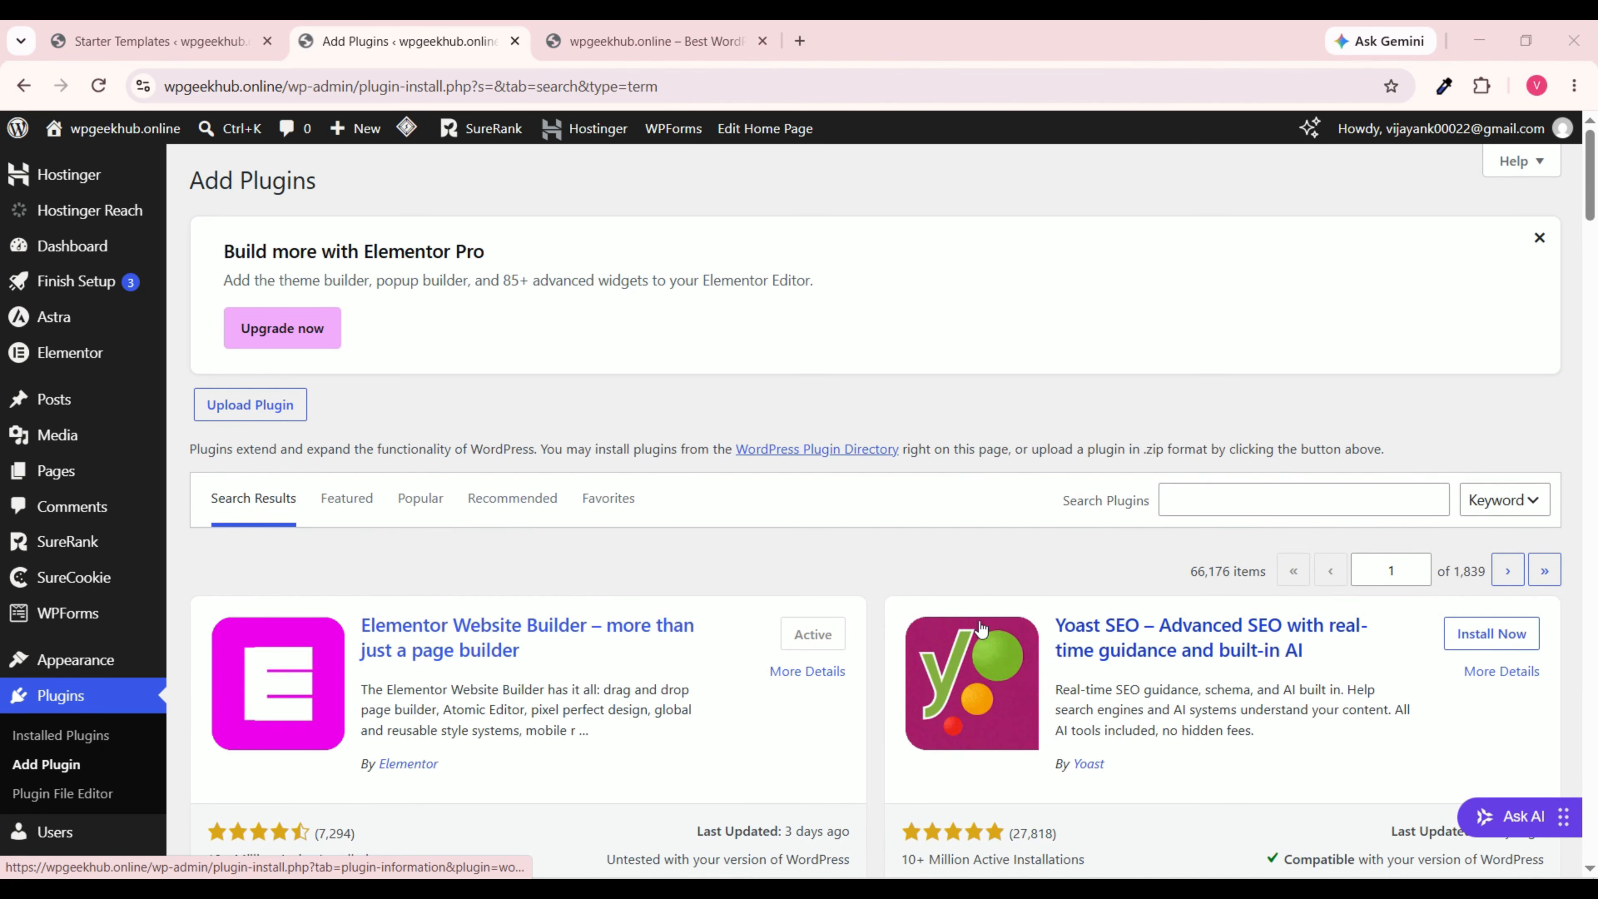
{"action": "scroll", "coordinate": [979, 590], "scroll_direction": "down", "scroll_amount": 5}
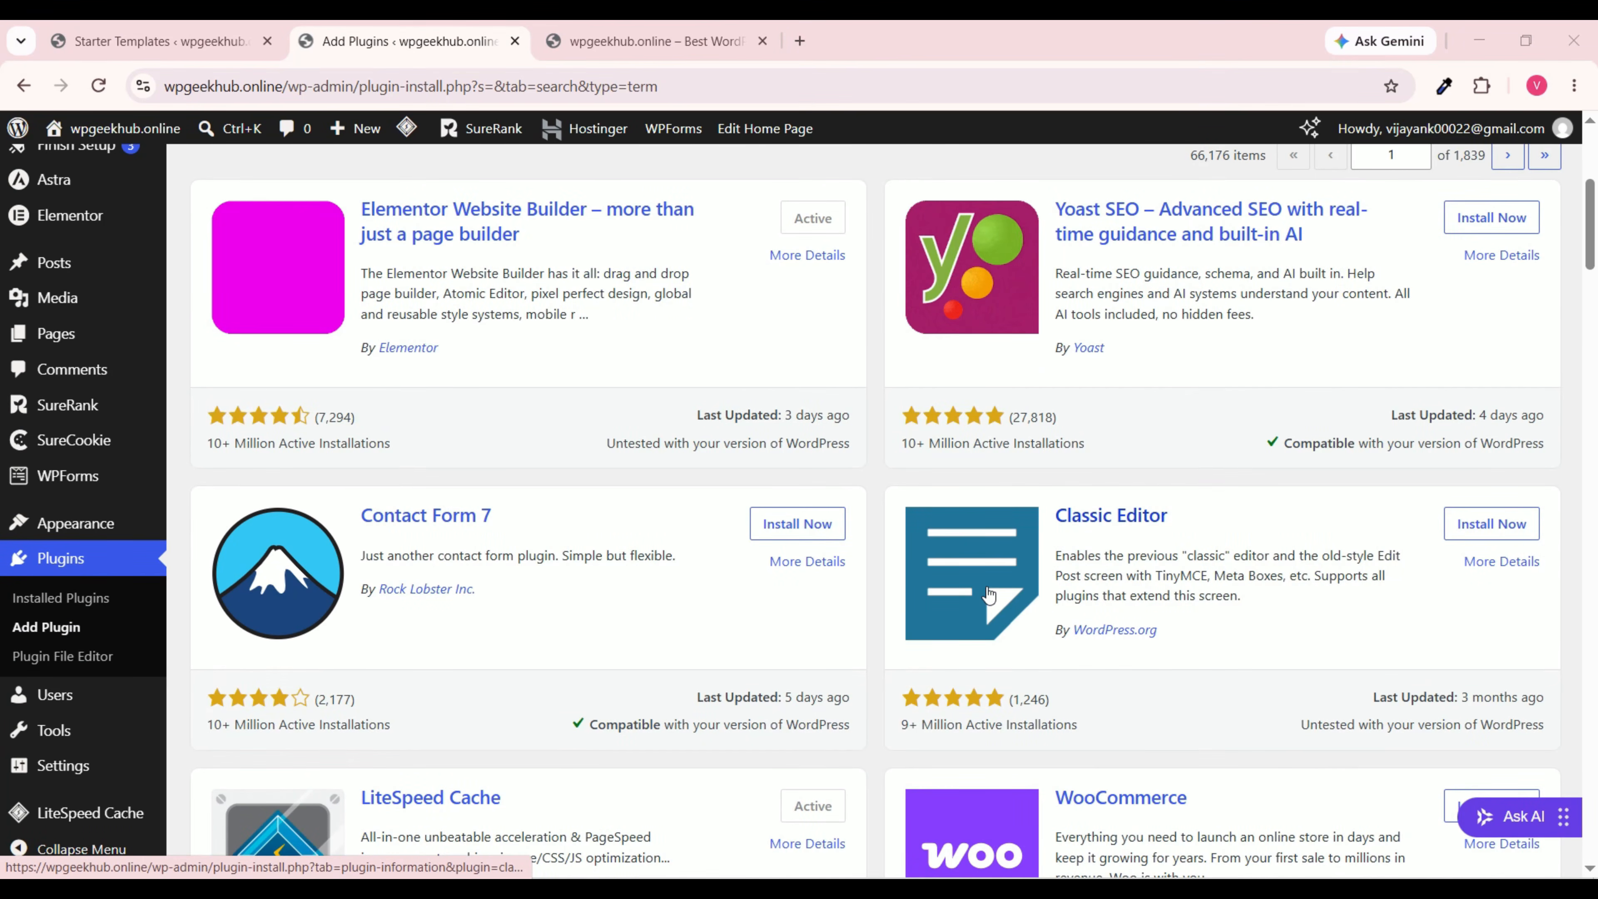
{"action": "scroll", "coordinate": [988, 595], "scroll_direction": "down", "scroll_amount": 5}
{"action": "scroll", "coordinate": [987, 589], "scroll_direction": "up", "scroll_amount": 8}
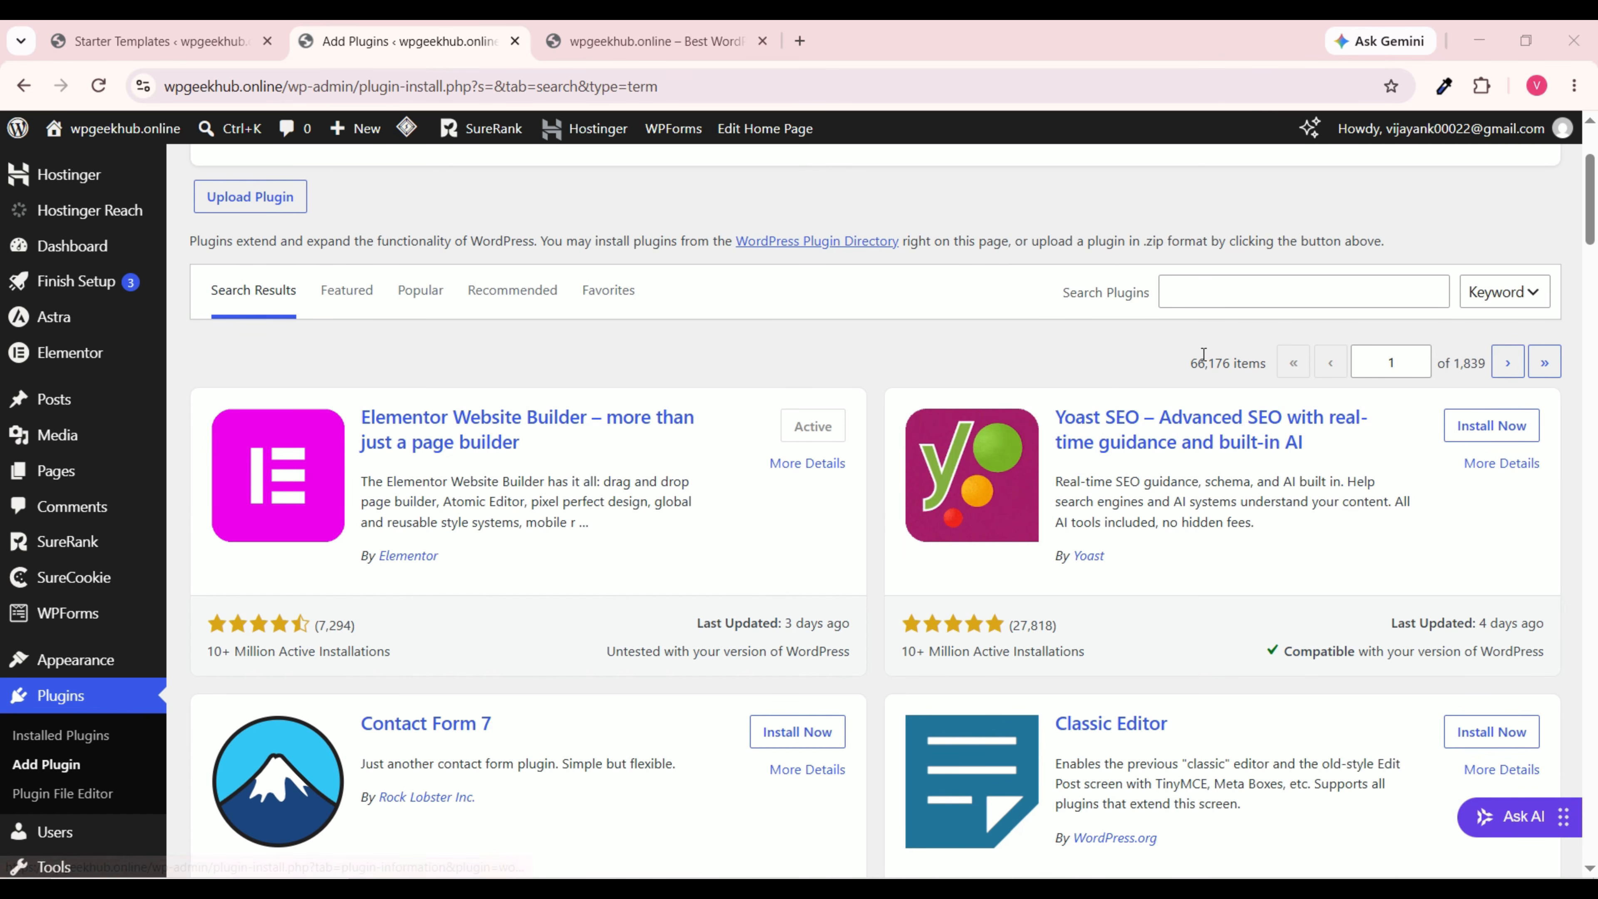
Step: Search plugins for 'ecommerce', review WooCommerce and Easy Digital Downloads, then replace the term with 'contact form'
{"action": "left_click", "coordinate": [1218, 288]}
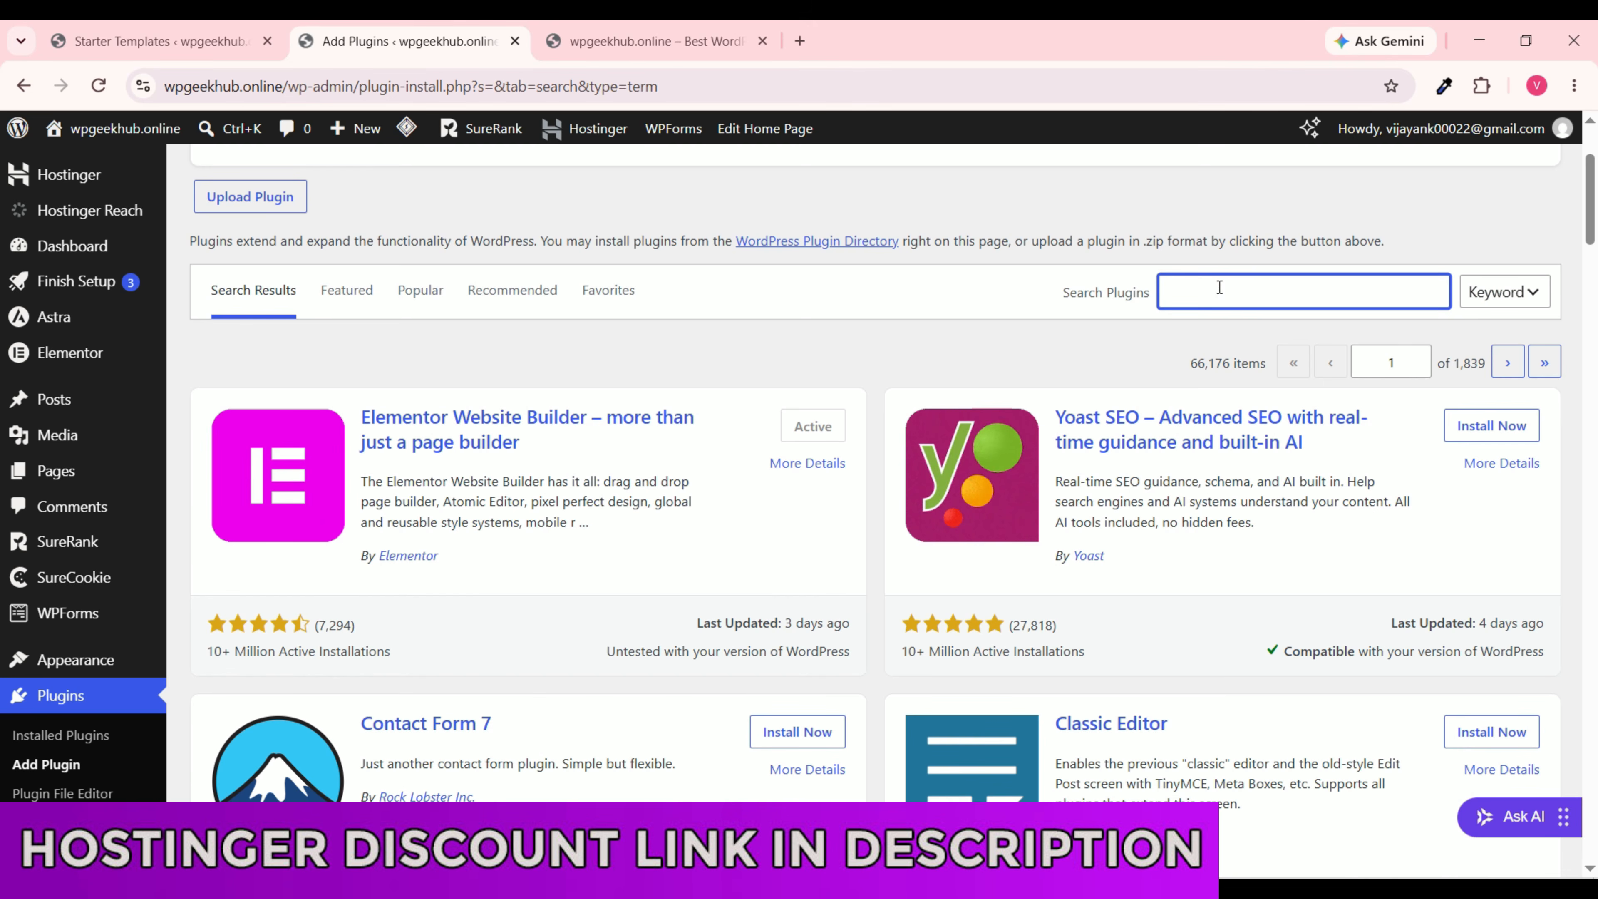
{"action": "type", "text": "e"}
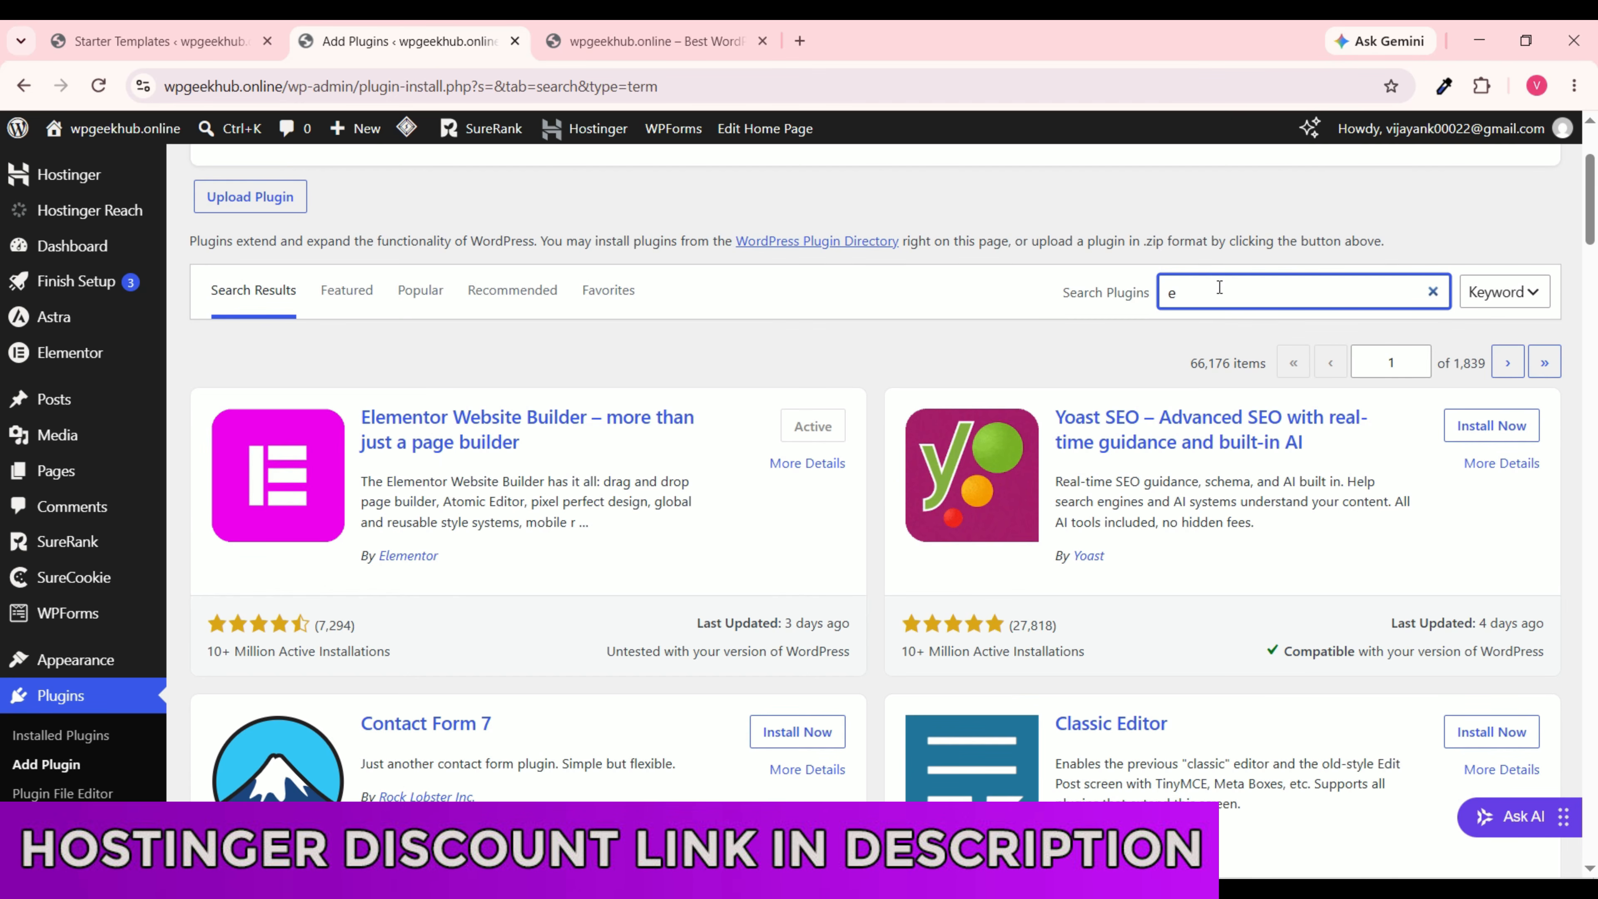
{"action": "type", "text": "comme"}
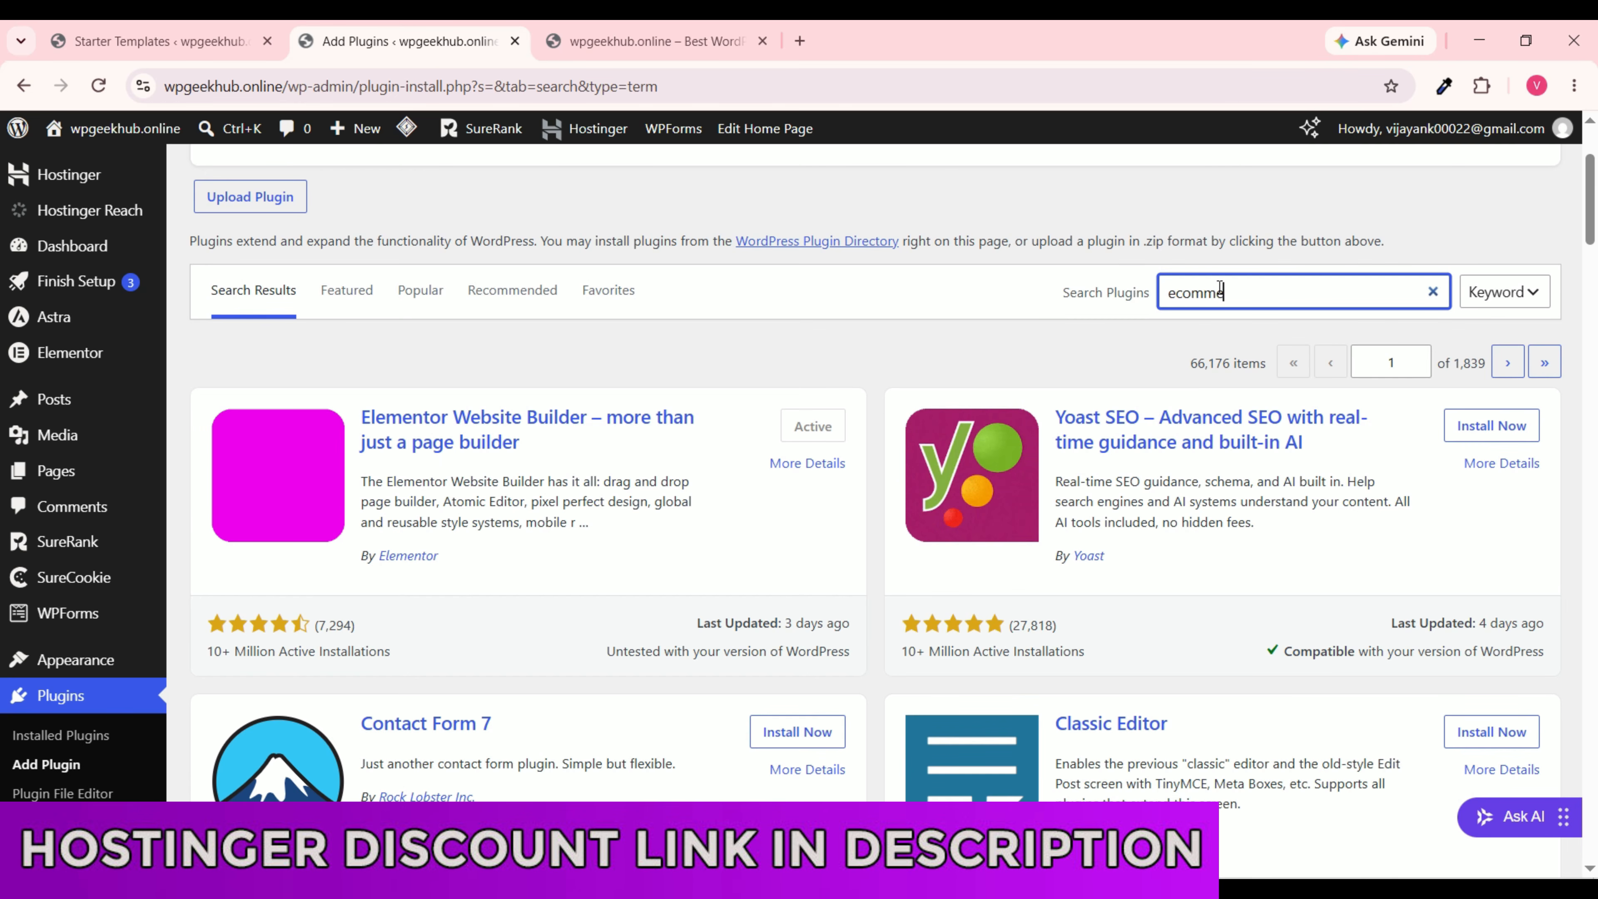
{"action": "type", "text": "rce"}
{"action": "scroll", "coordinate": [944, 563], "scroll_direction": "down", "scroll_amount": 5}
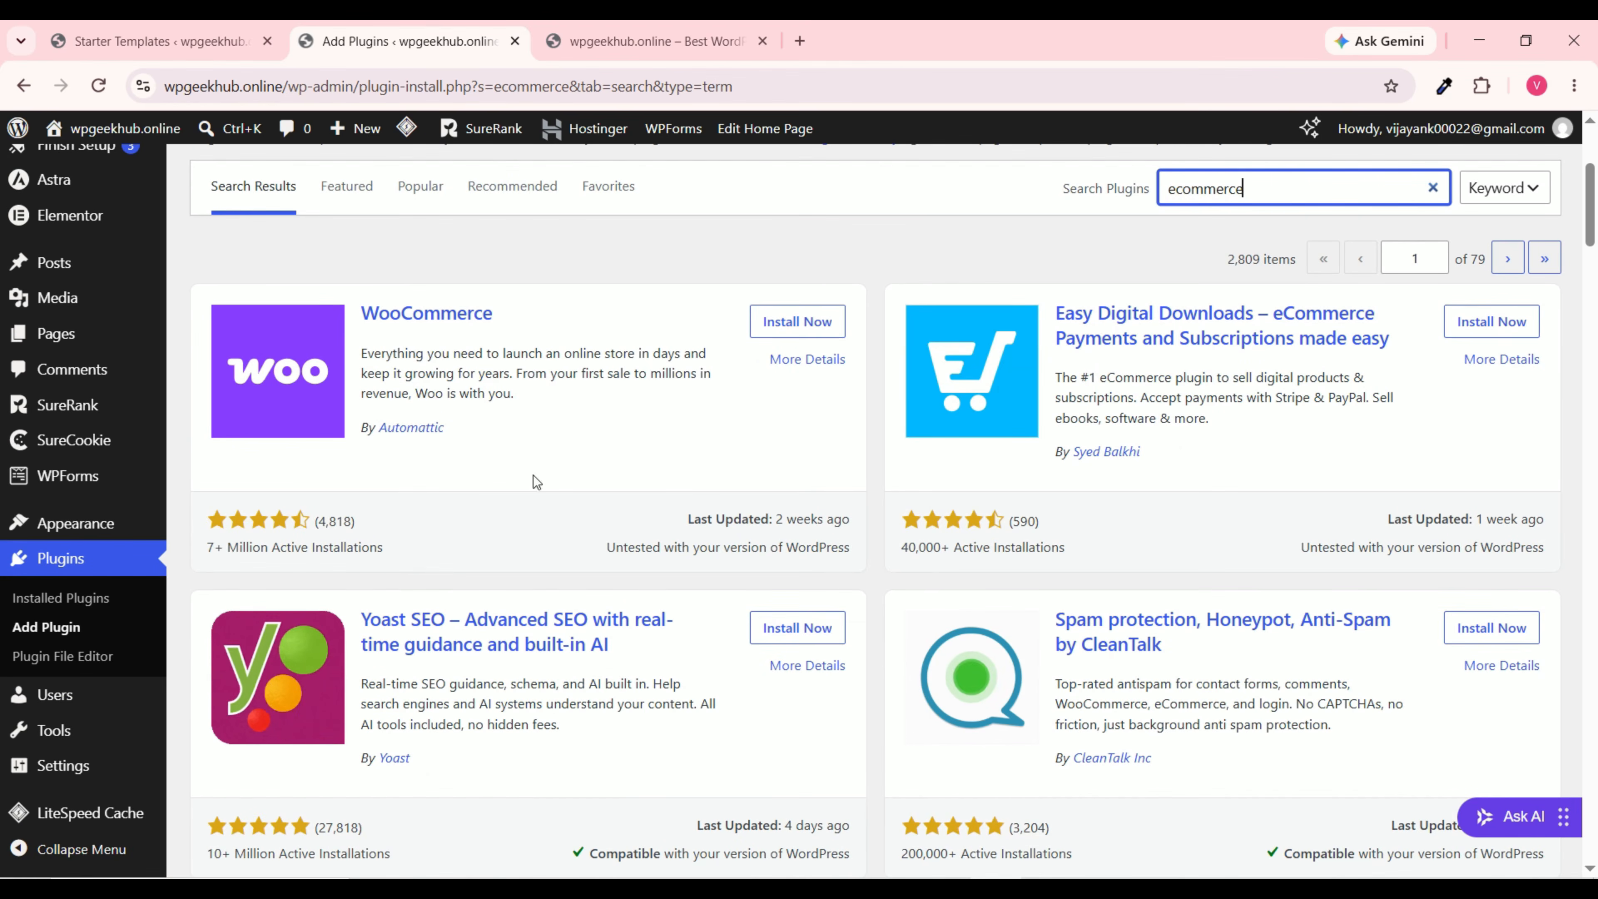
{"action": "scroll", "coordinate": [717, 501], "scroll_direction": "down", "scroll_amount": 6}
{"action": "scroll", "coordinate": [789, 521], "scroll_direction": "up", "scroll_amount": 8}
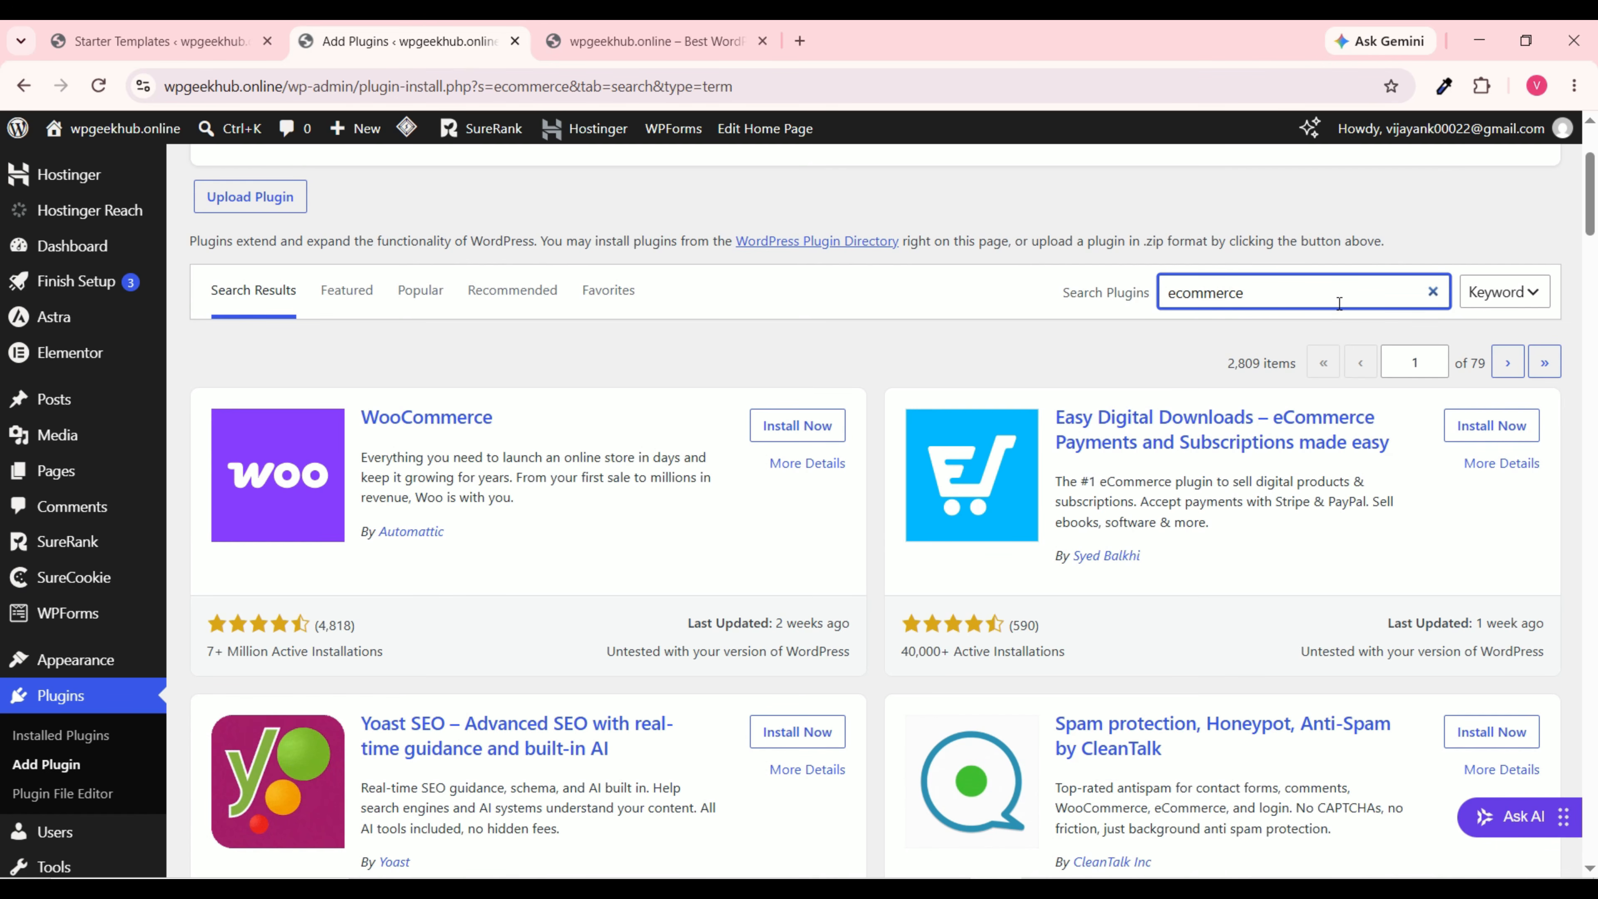
{"action": "left_click_drag", "start_coordinate": [1305, 290], "coordinate": [1059, 292]}
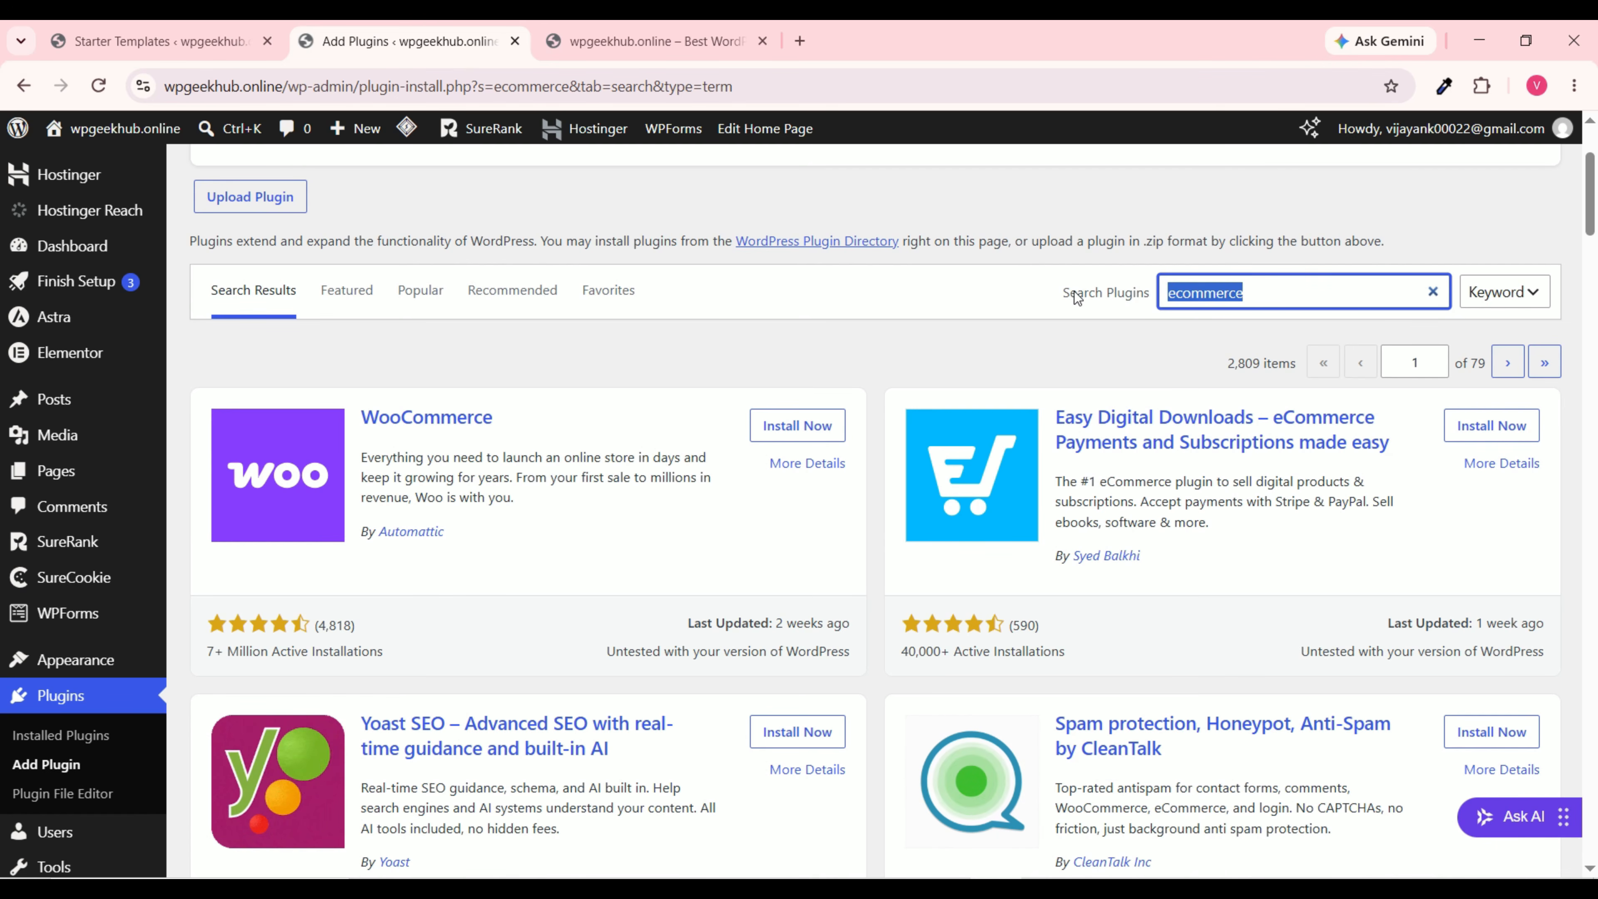
{"action": "type", "text": "contac"}
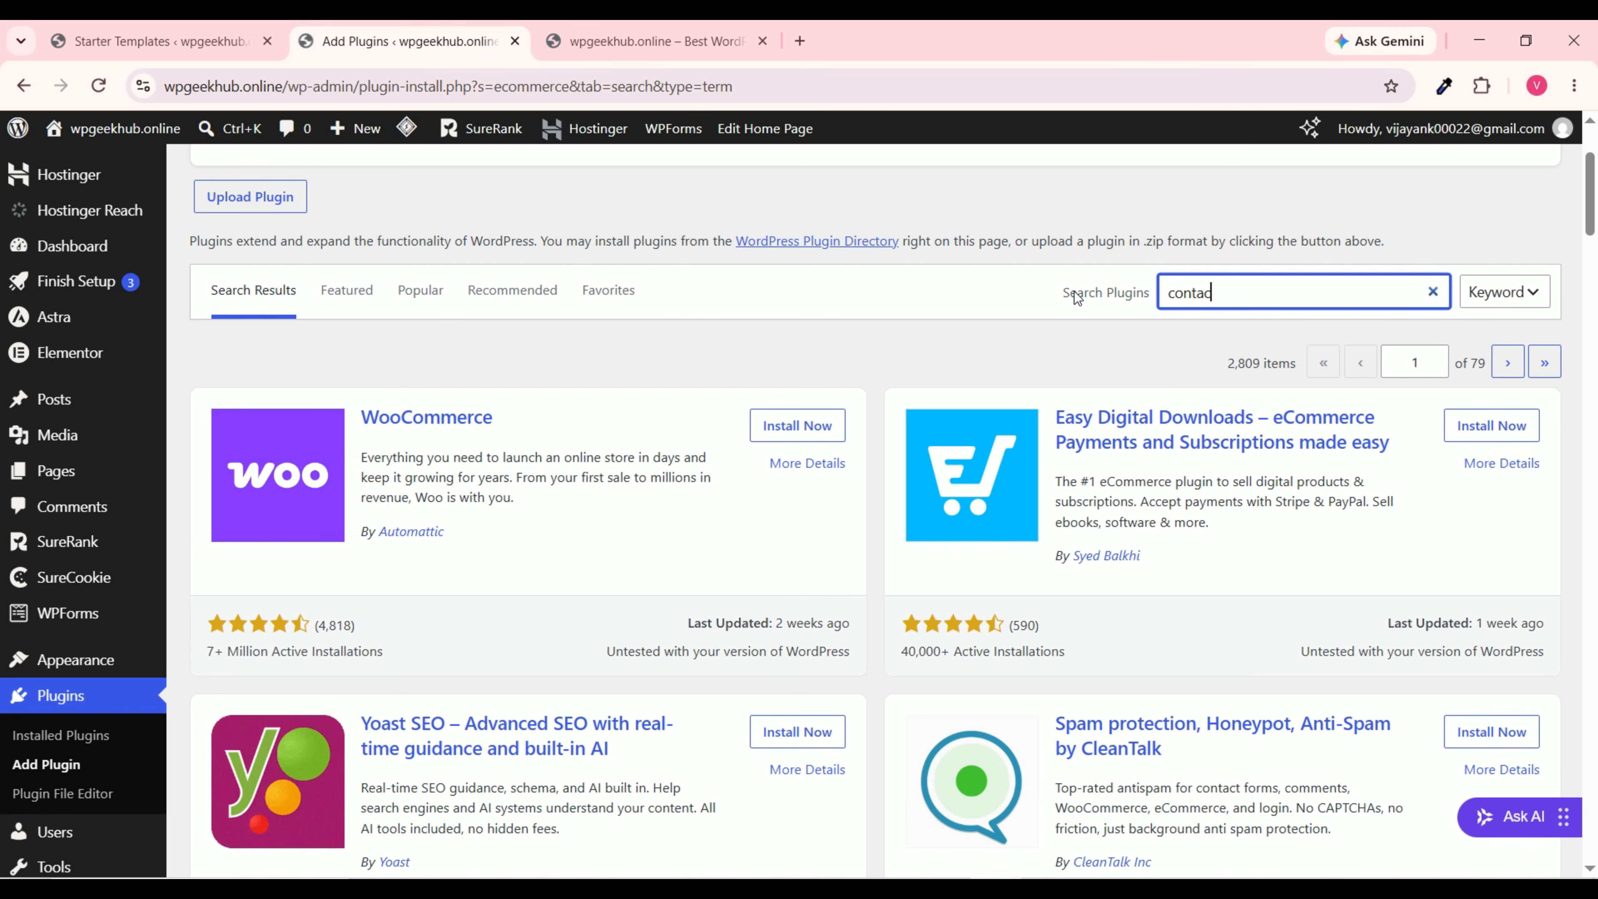
{"action": "type", "text": "t form"}
Step: Scroll the 'contact form' results: Contact Form 7, Forminator, and the already active WPForms
{"action": "scroll", "coordinate": [850, 490], "scroll_direction": "down", "scroll_amount": 3}
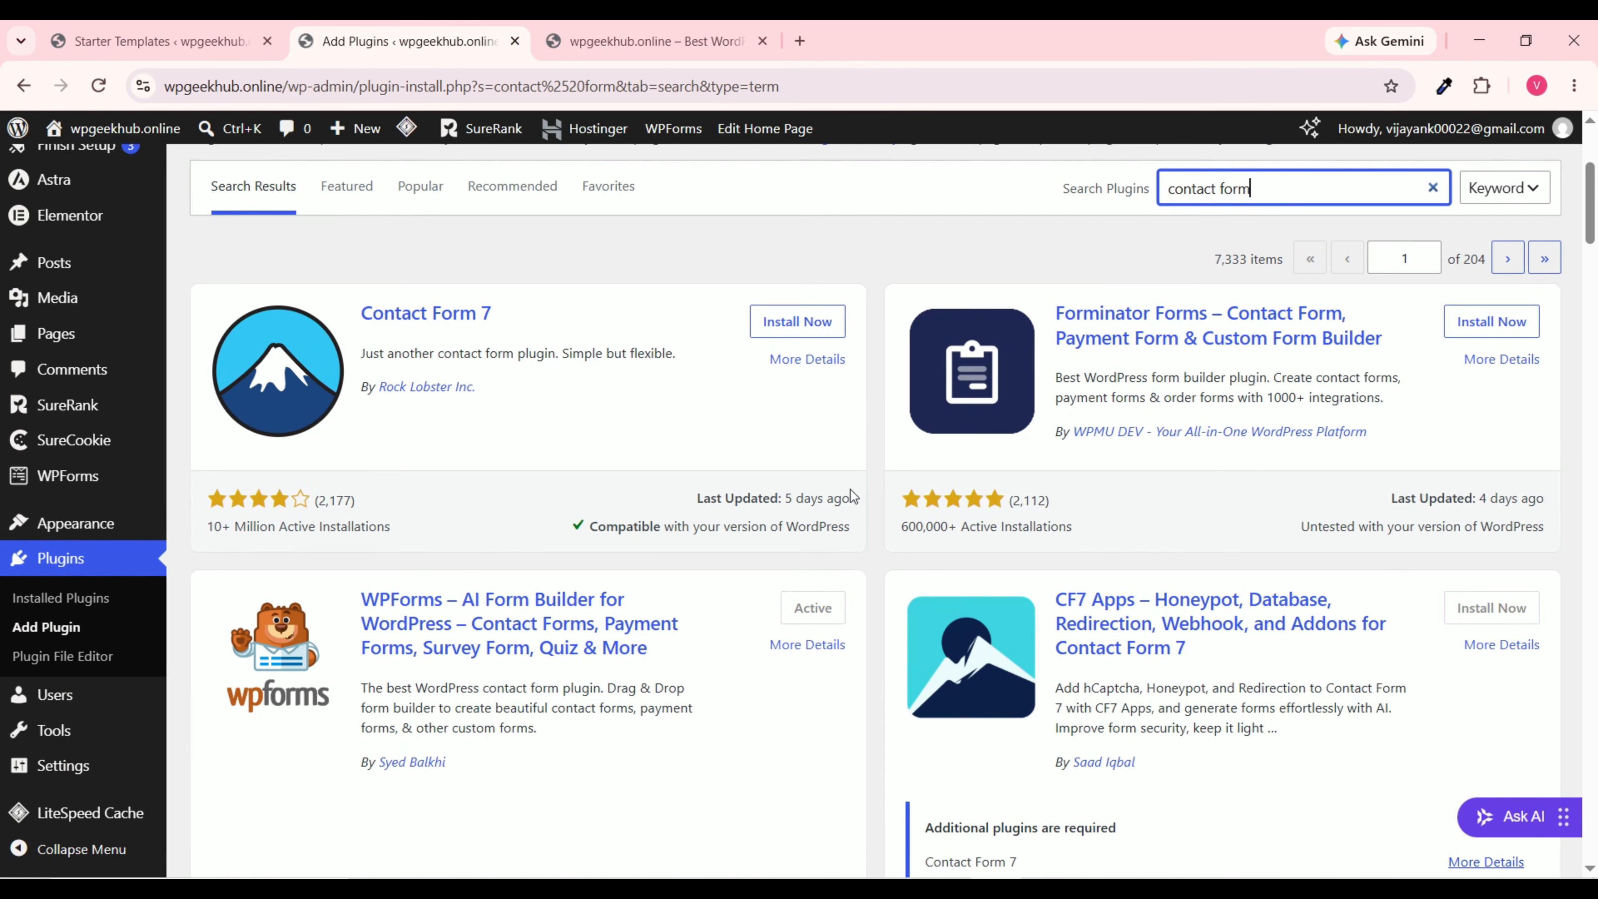
{"action": "scroll", "coordinate": [868, 409], "scroll_direction": "down", "scroll_amount": 5}
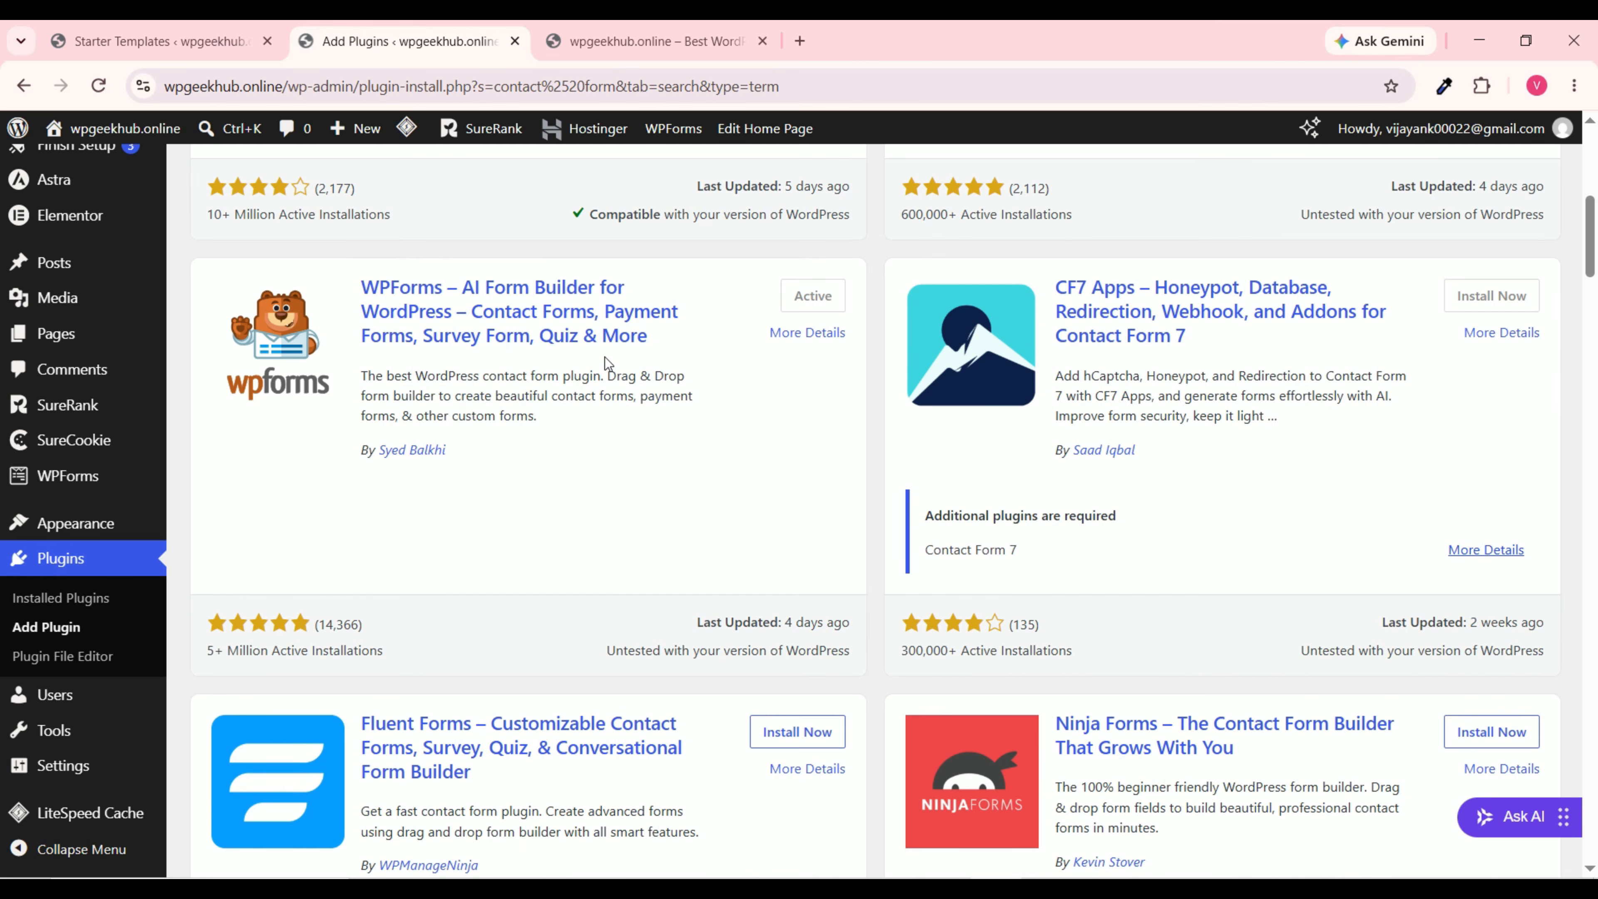
{"action": "scroll", "coordinate": [604, 357], "scroll_direction": "up", "scroll_amount": 8}
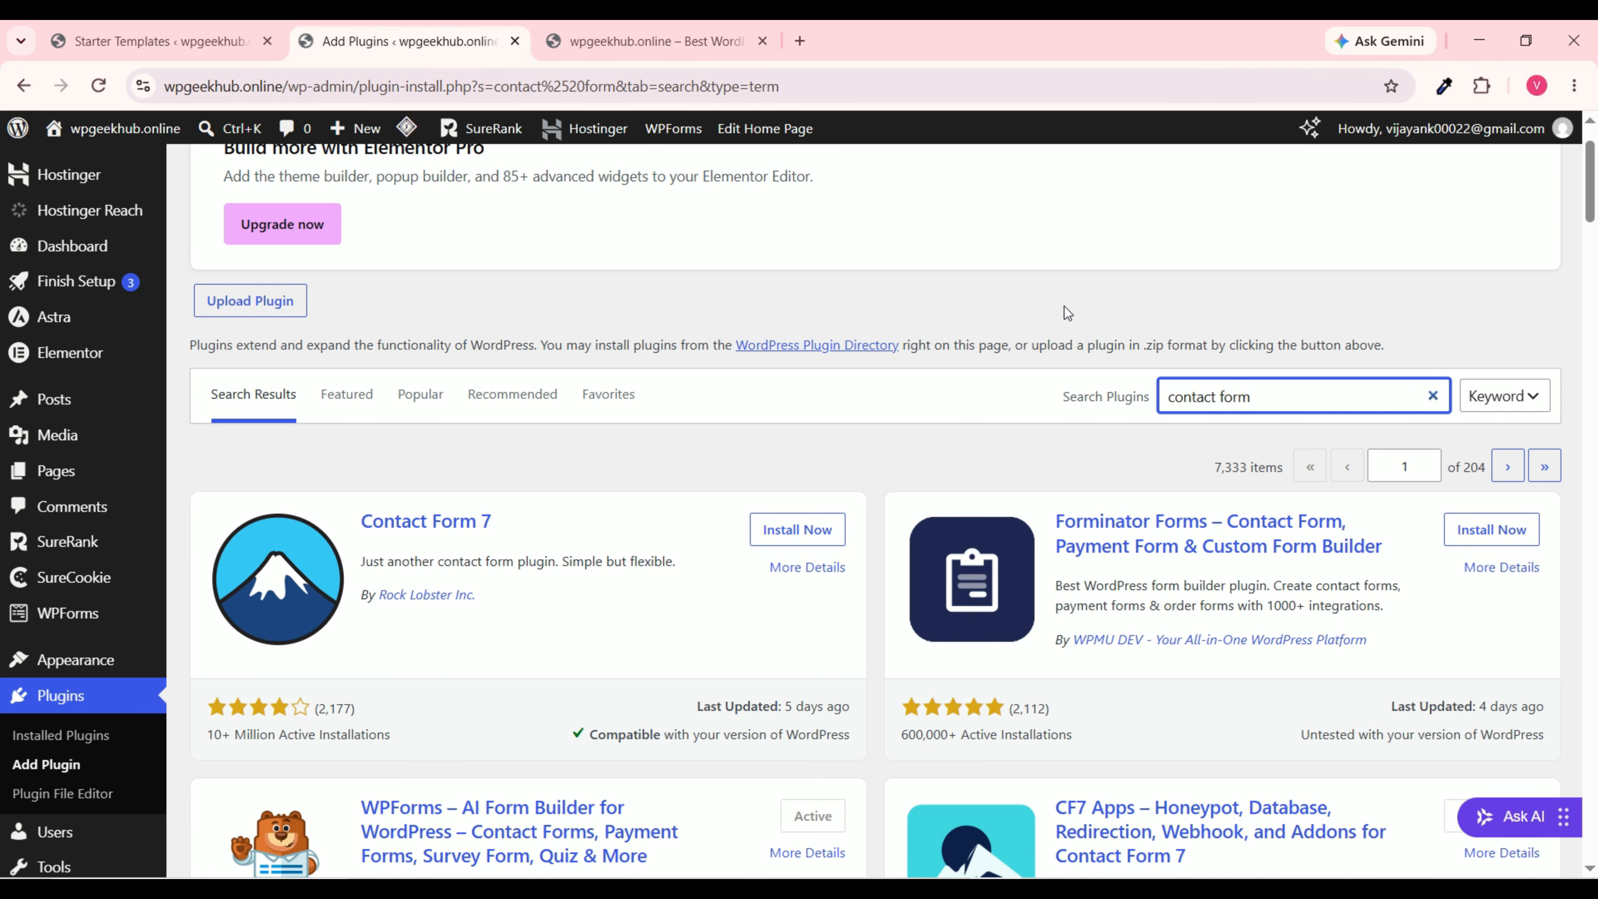
{"action": "scroll", "coordinate": [82, 693], "scroll_direction": "down", "scroll_amount": 3}
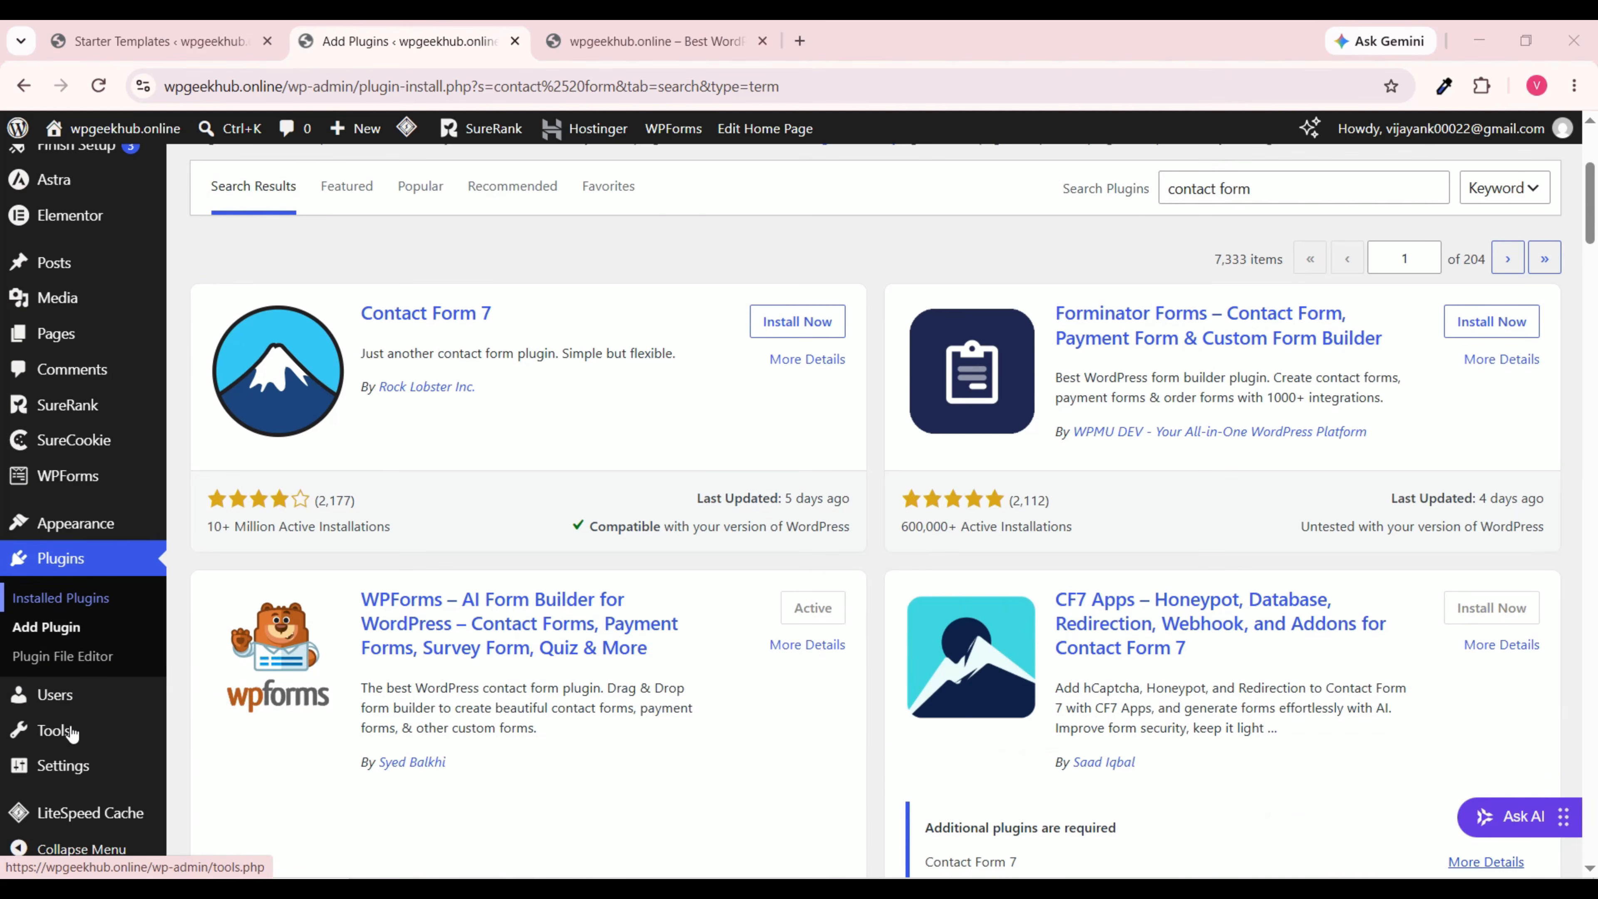
Step: Start a new user on Users > Add User with username 'New User' and the generated password cleared
{"action": "left_click", "coordinate": [85, 693]}
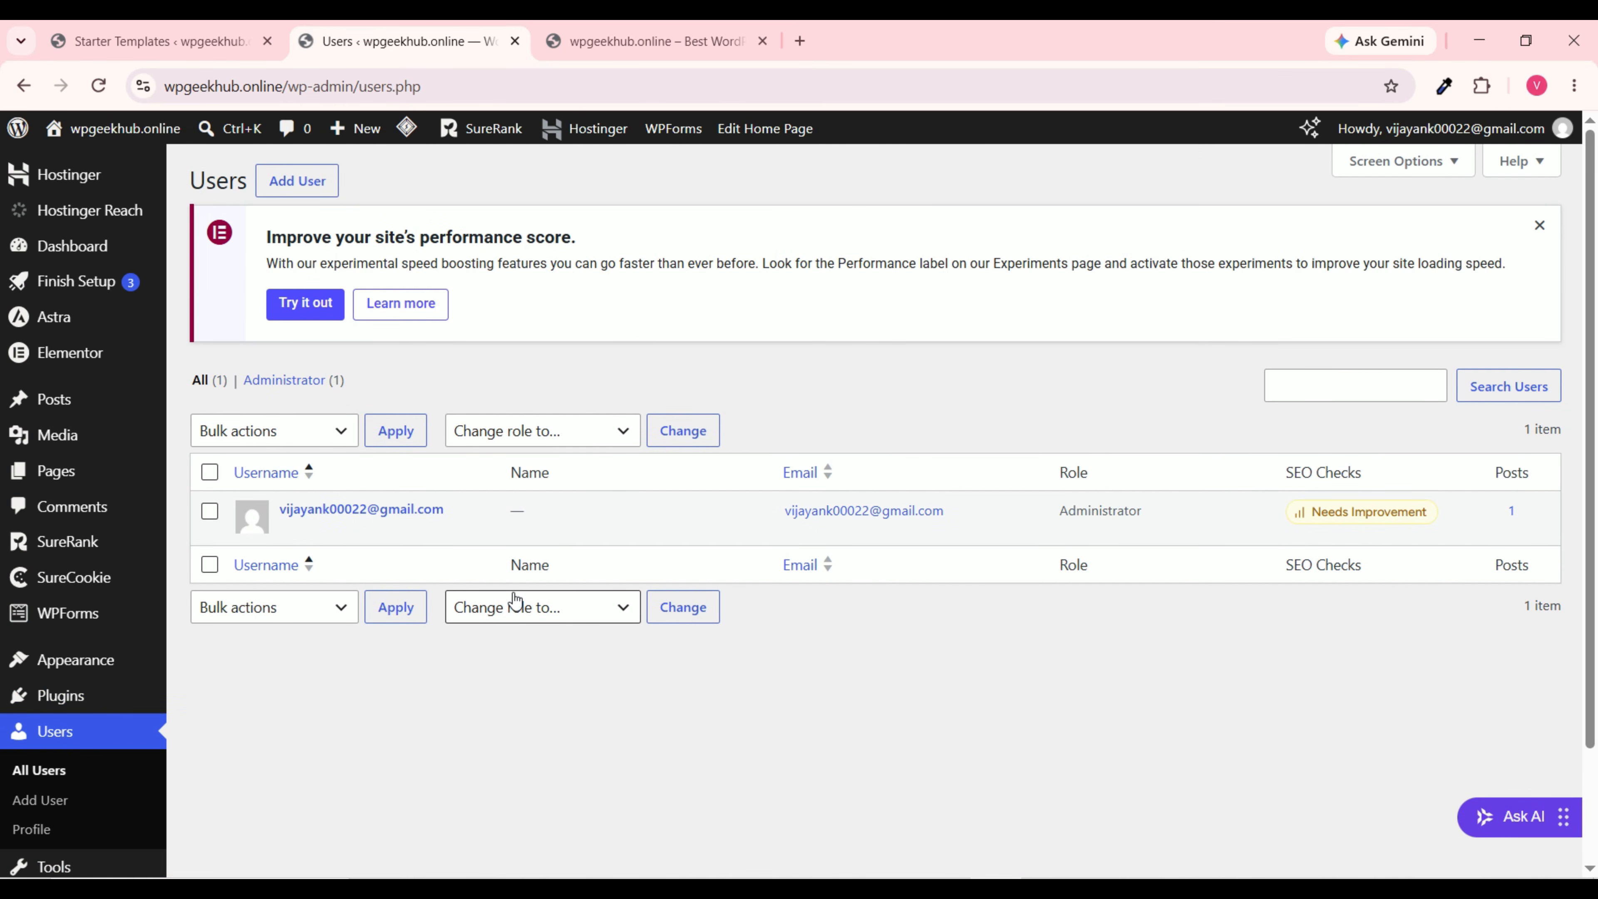
{"action": "left_click", "coordinate": [308, 187]}
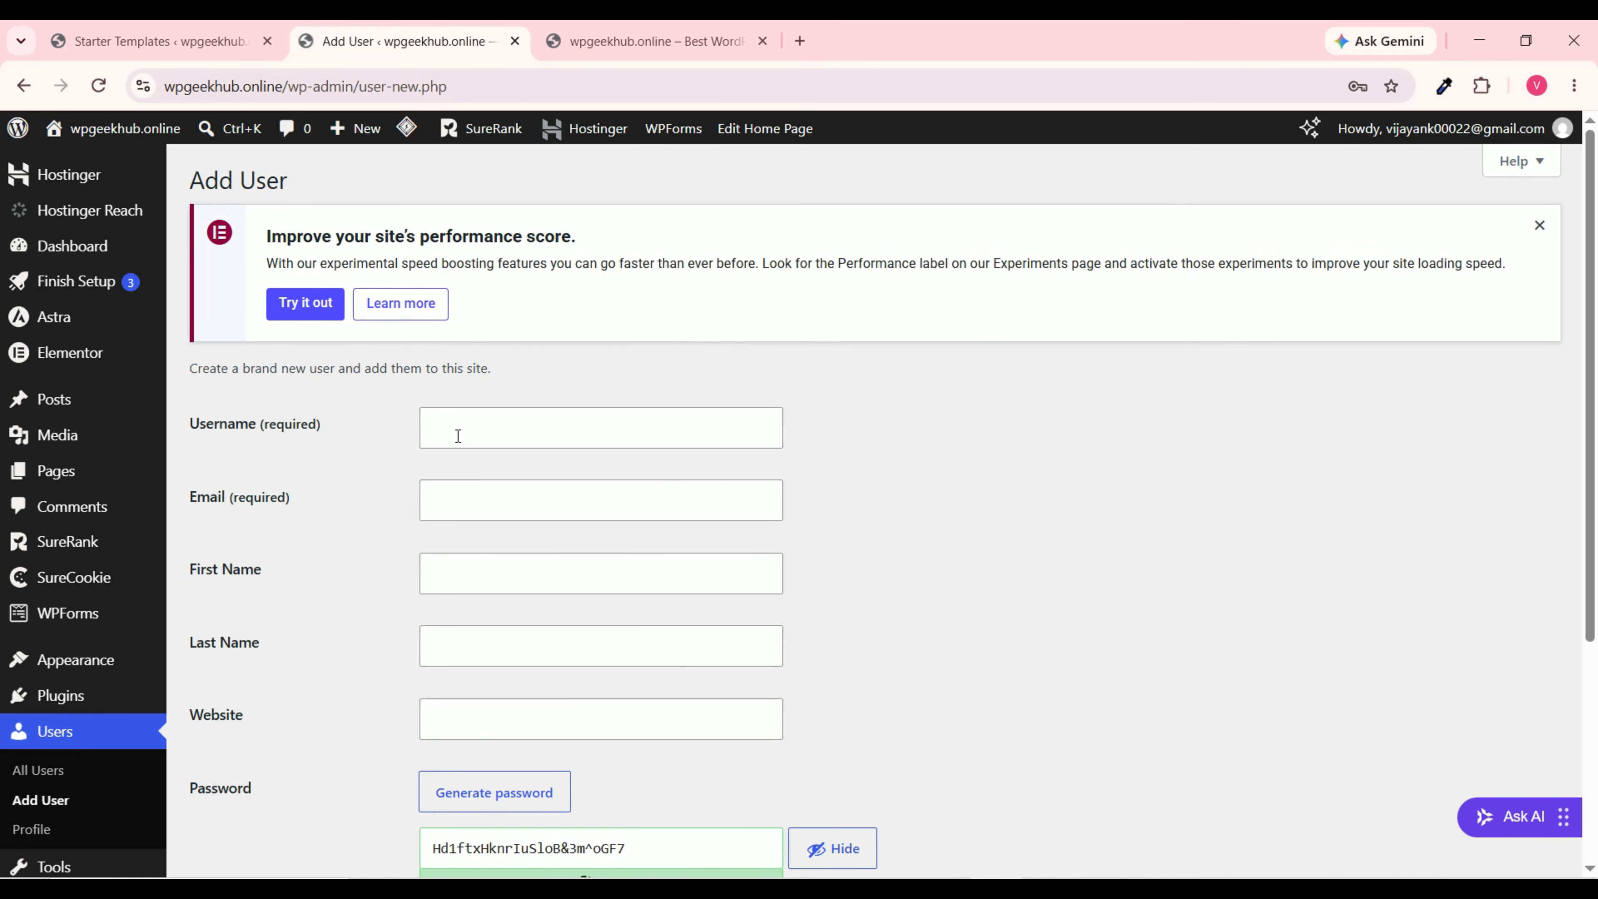
{"action": "left_click", "coordinate": [458, 435]}
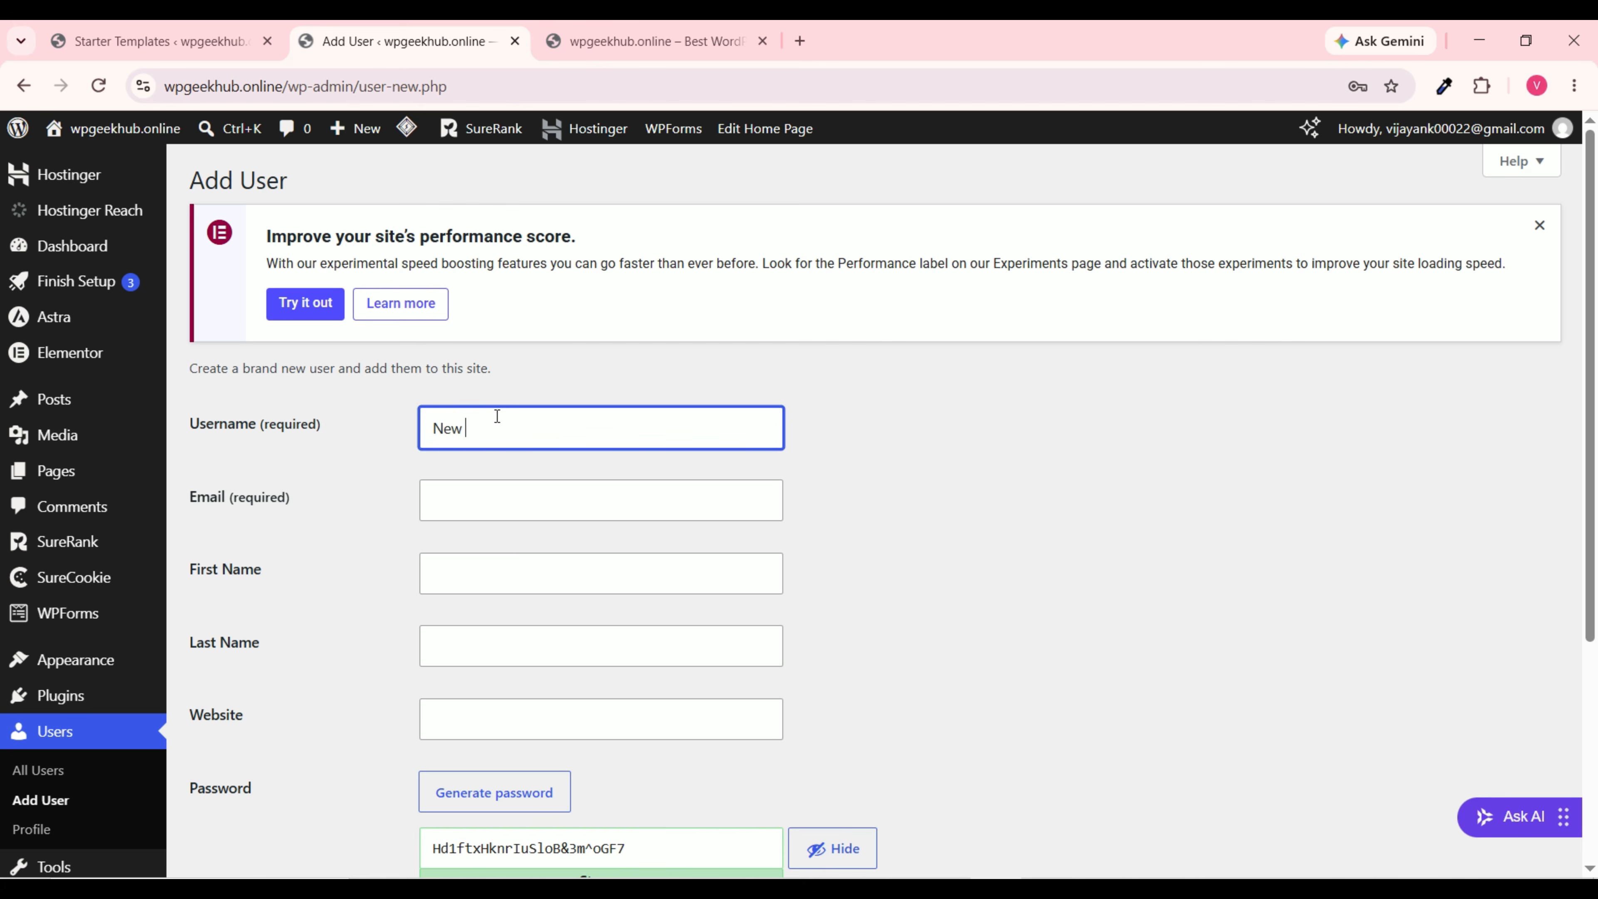
{"action": "left_click", "coordinate": [561, 506]}
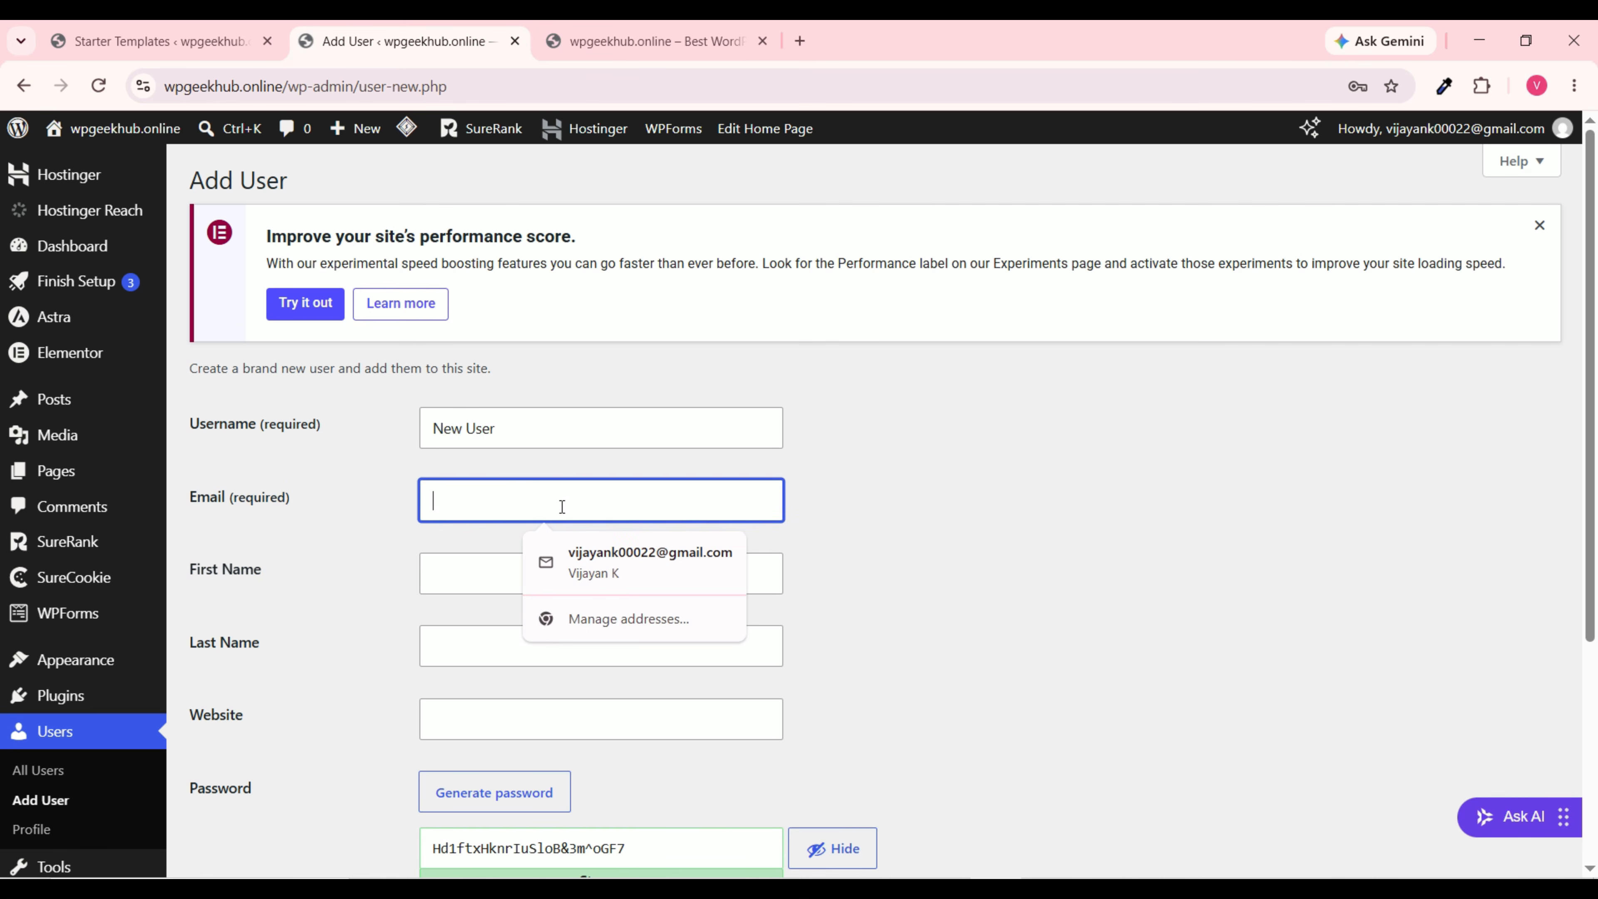
{"action": "scroll", "coordinate": [407, 627], "scroll_direction": "down", "scroll_amount": 3}
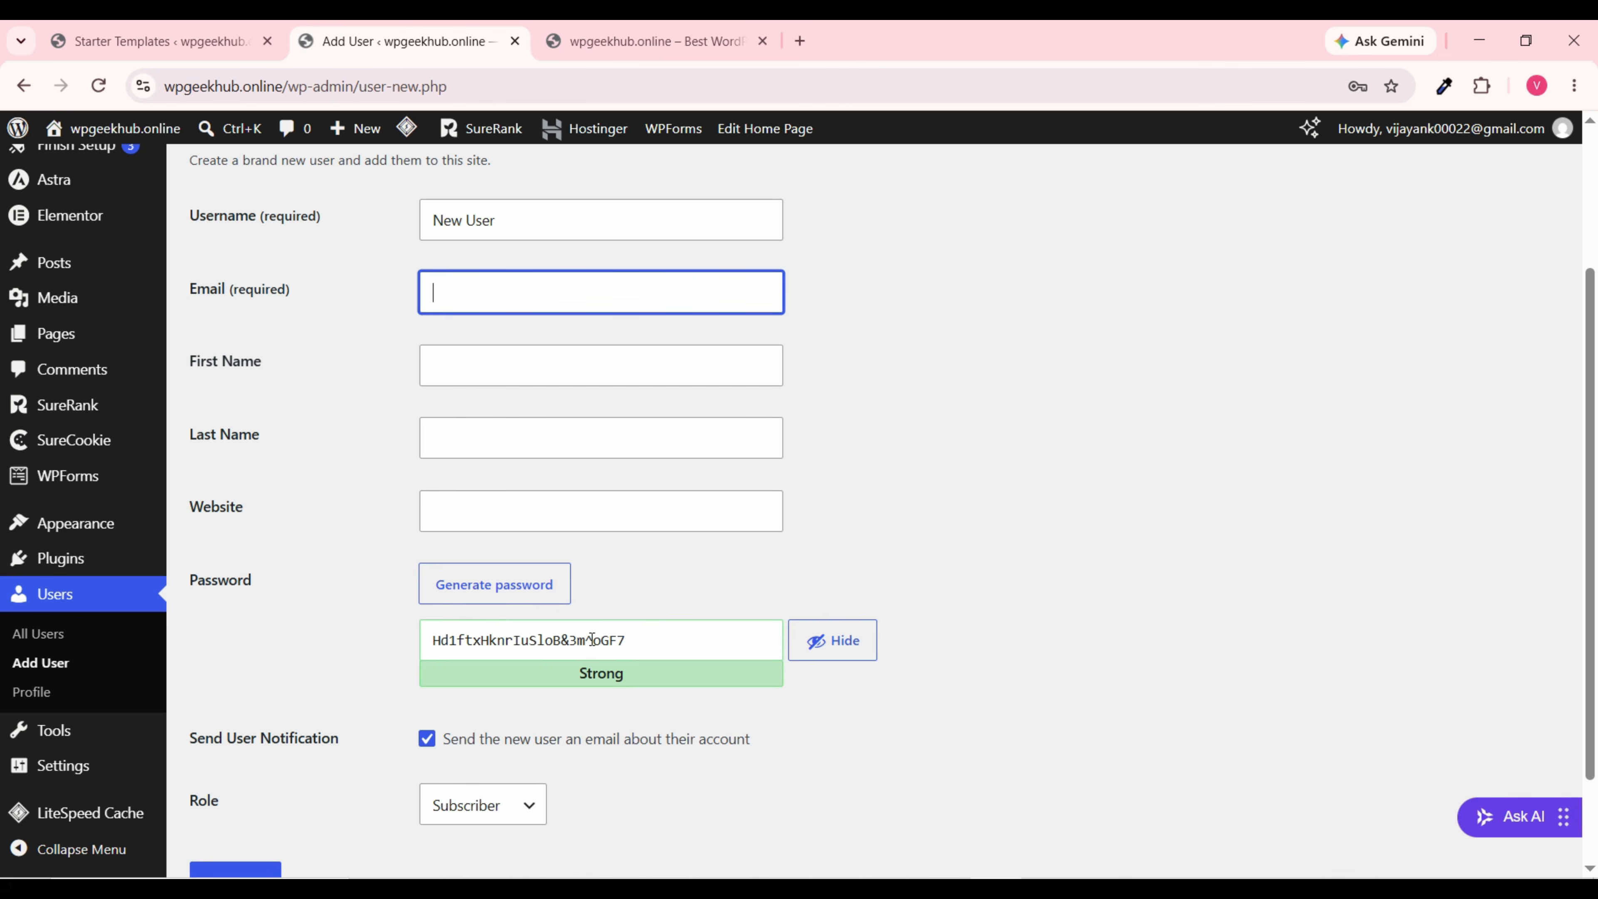
{"action": "scroll", "coordinate": [591, 639], "scroll_direction": "down", "scroll_amount": 2}
{"action": "left_click_drag", "start_coordinate": [632, 535], "coordinate": [324, 535]}
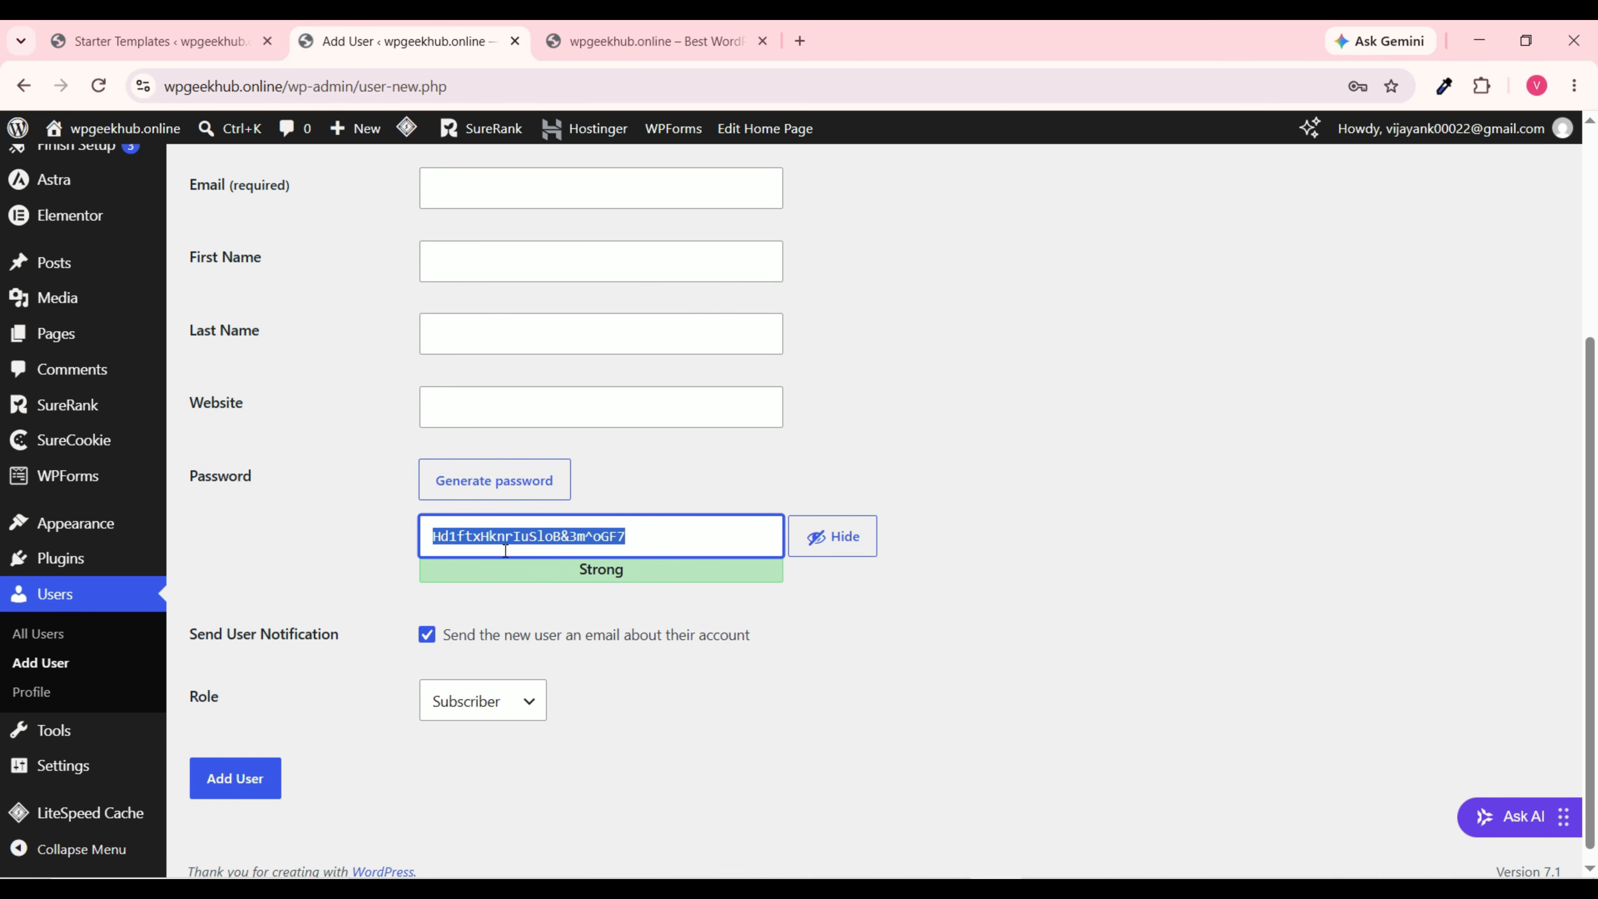
{"action": "key", "text": "BackSpace"}
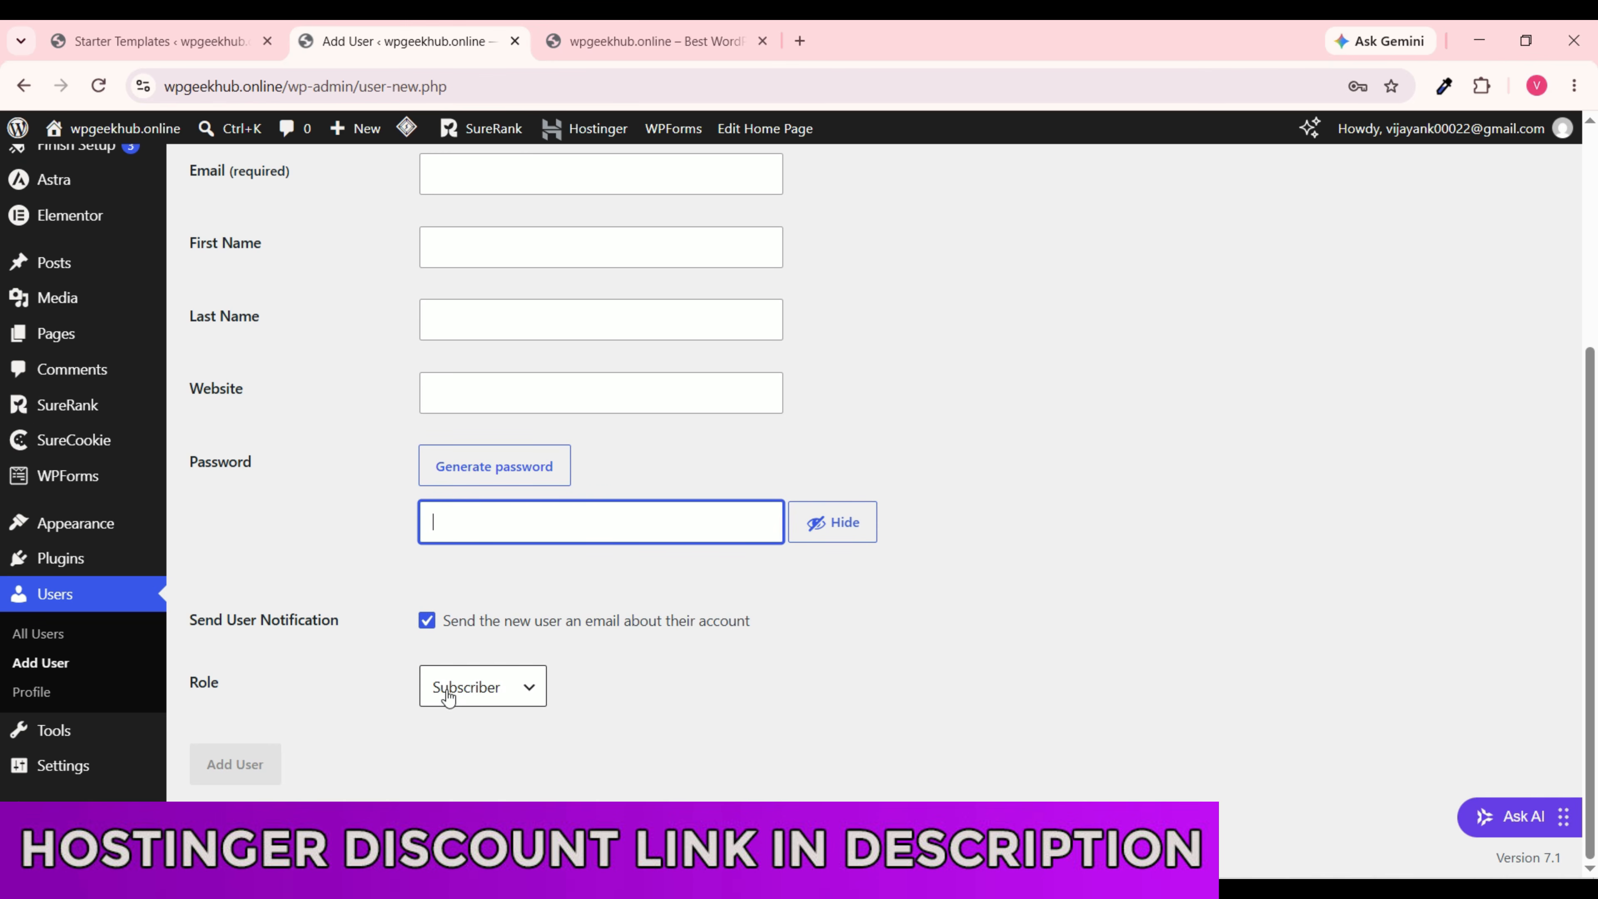
Step: Set the new user's role to Editor
{"action": "left_click", "coordinate": [522, 699]}
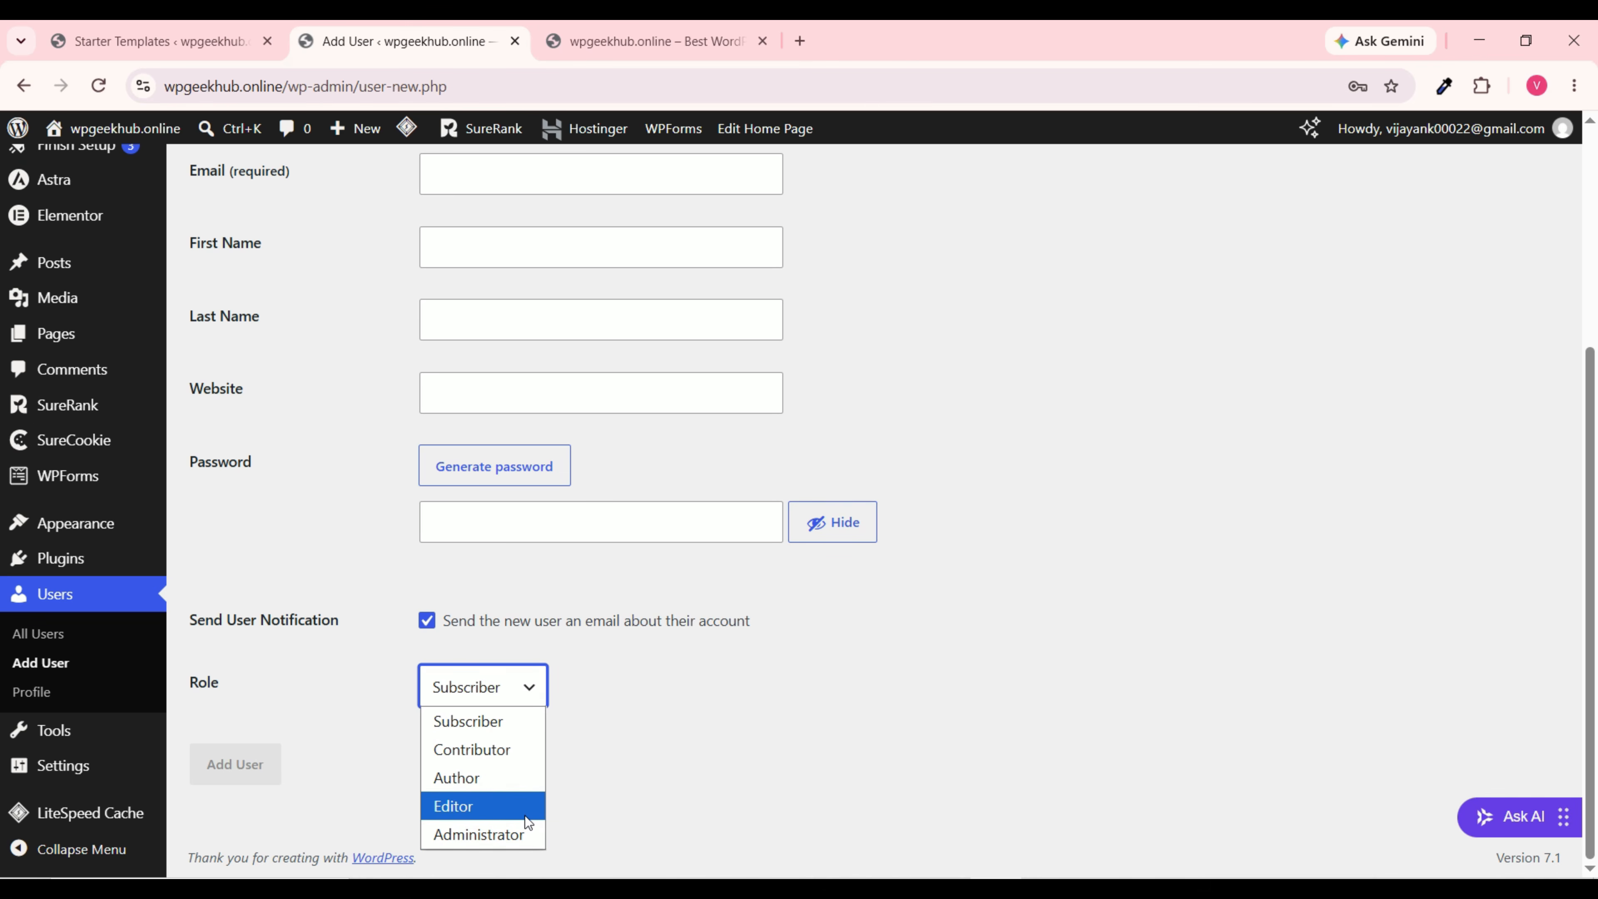
{"action": "left_click", "coordinate": [511, 808]}
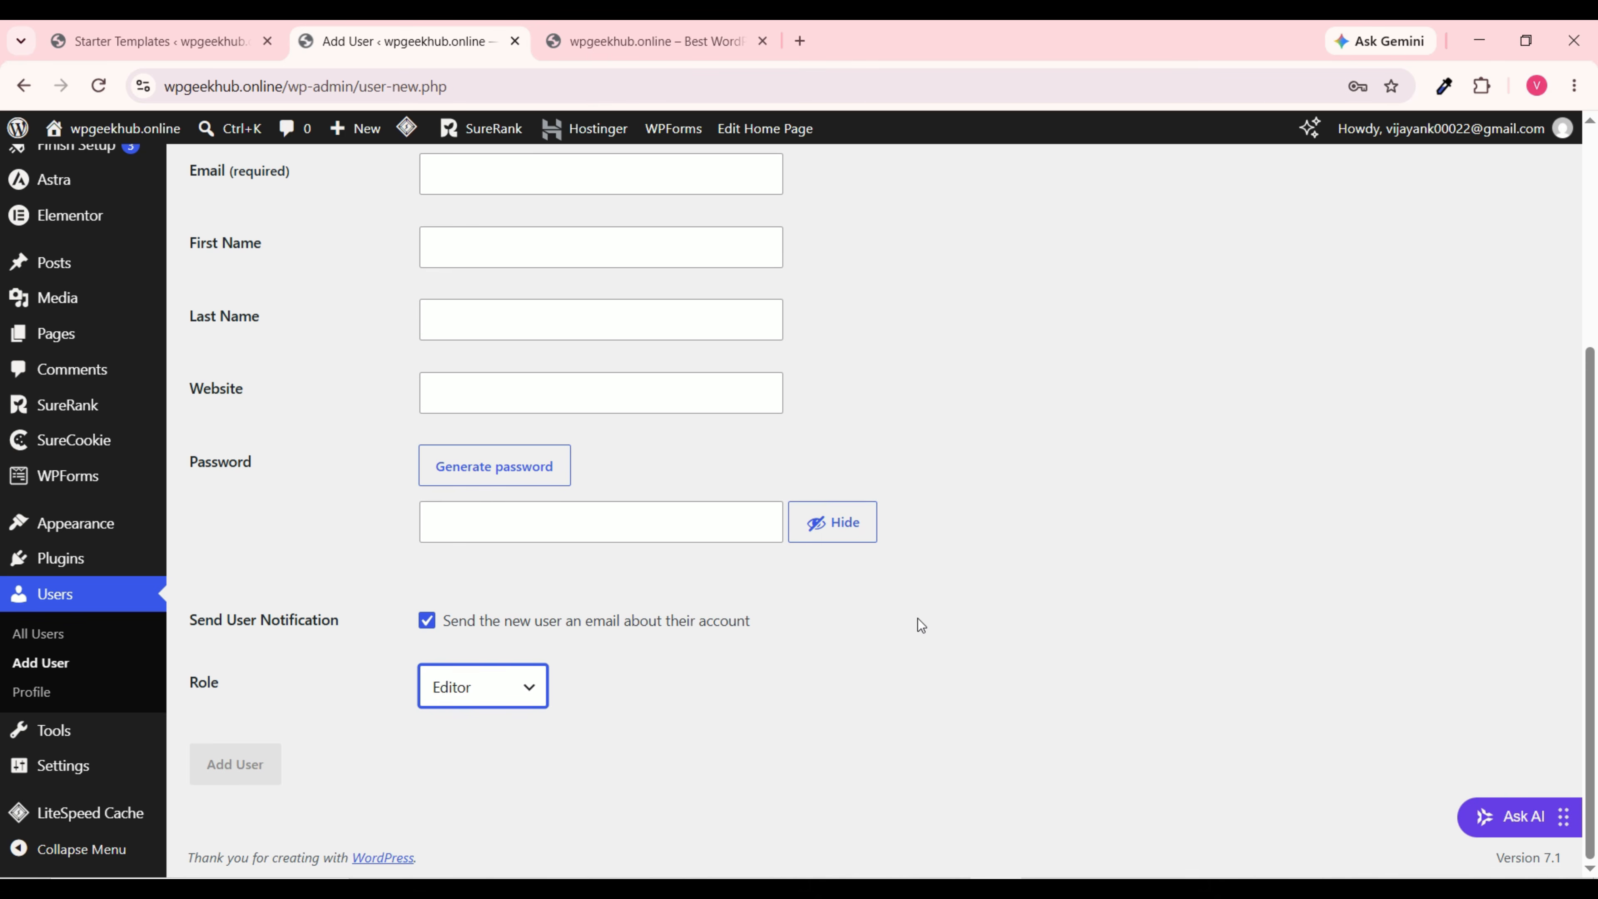
{"action": "scroll", "coordinate": [921, 625], "scroll_direction": "up", "scroll_amount": 5}
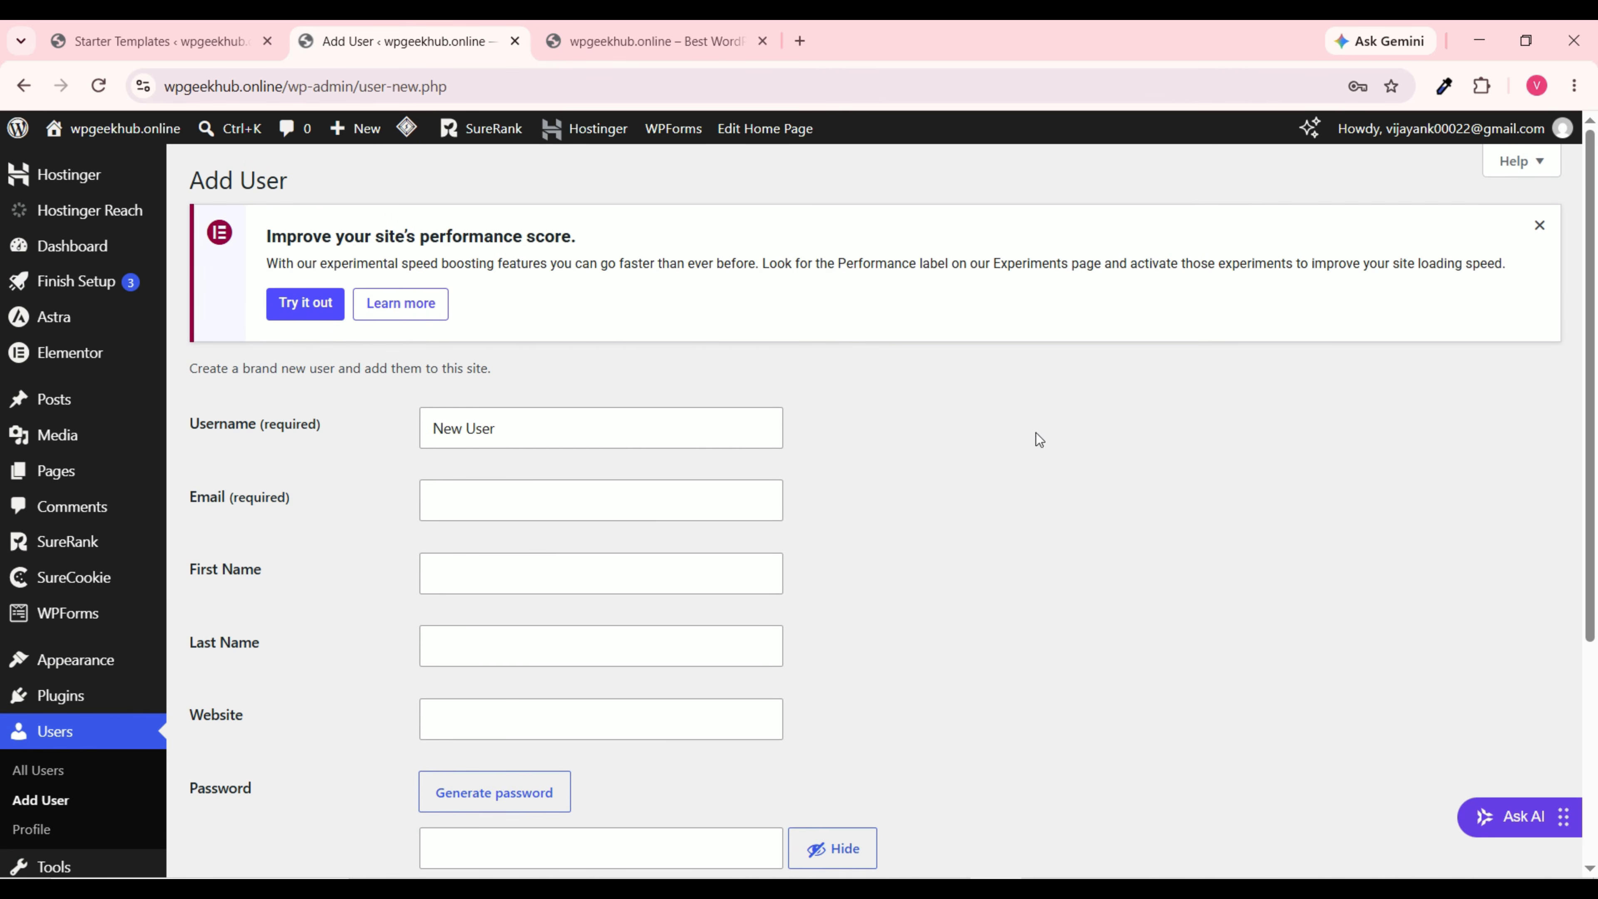
{"action": "scroll", "coordinate": [865, 570], "scroll_direction": "down", "scroll_amount": 5}
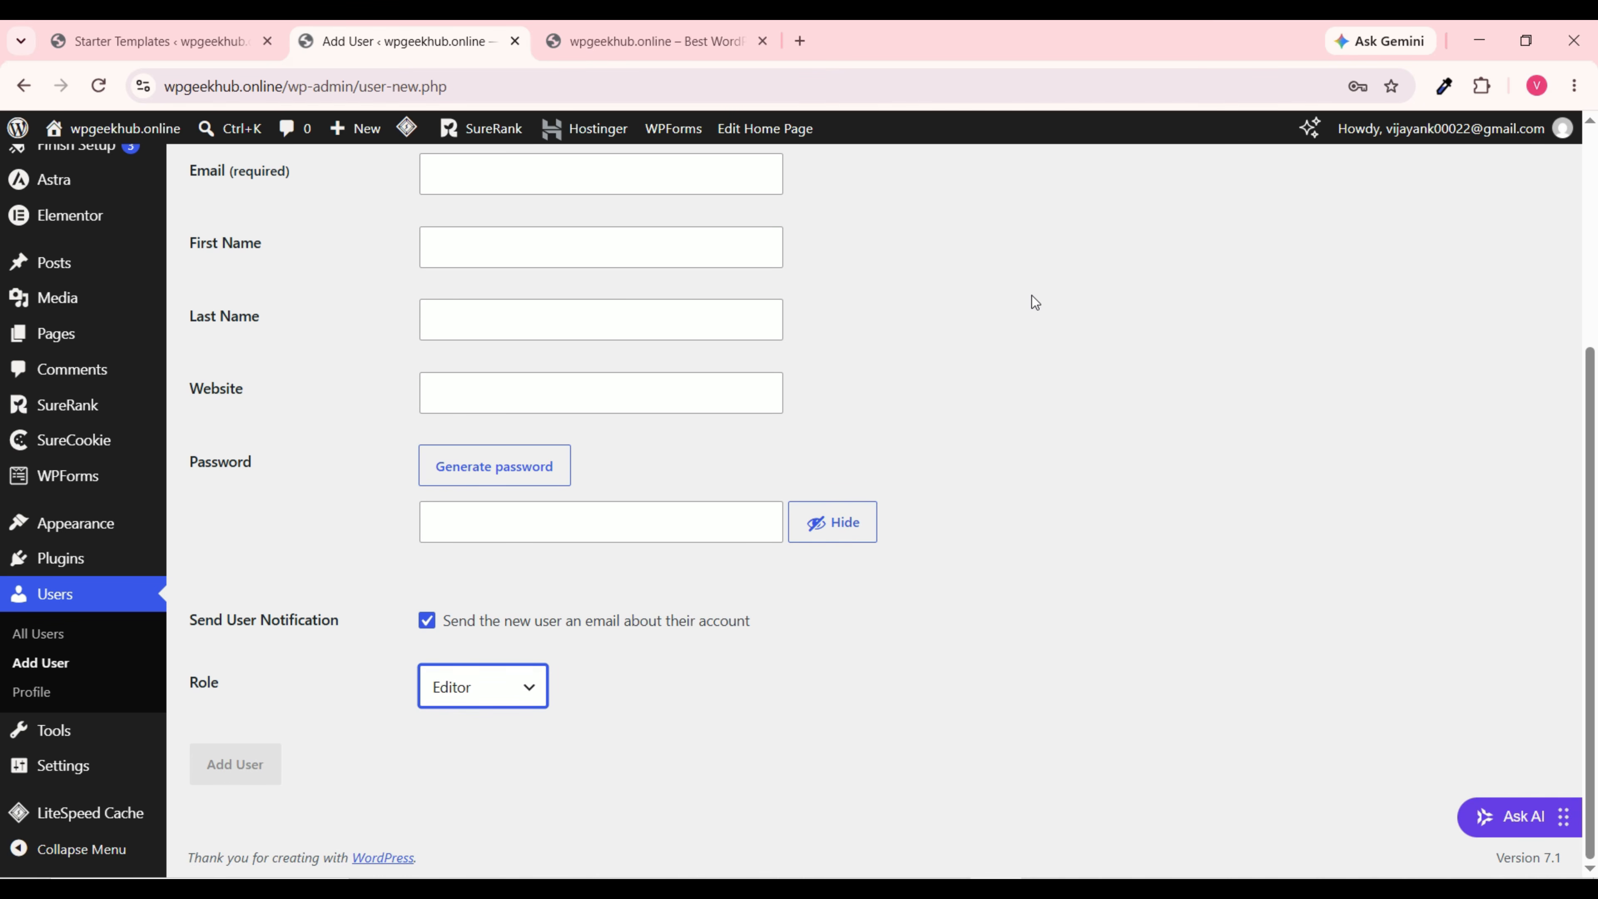
Step: Leave the user form; set Site Title 'Create Wordpress Website' and Tagline 'Learn wordpress in 25 minutes'
{"action": "left_click", "coordinate": [100, 768]}
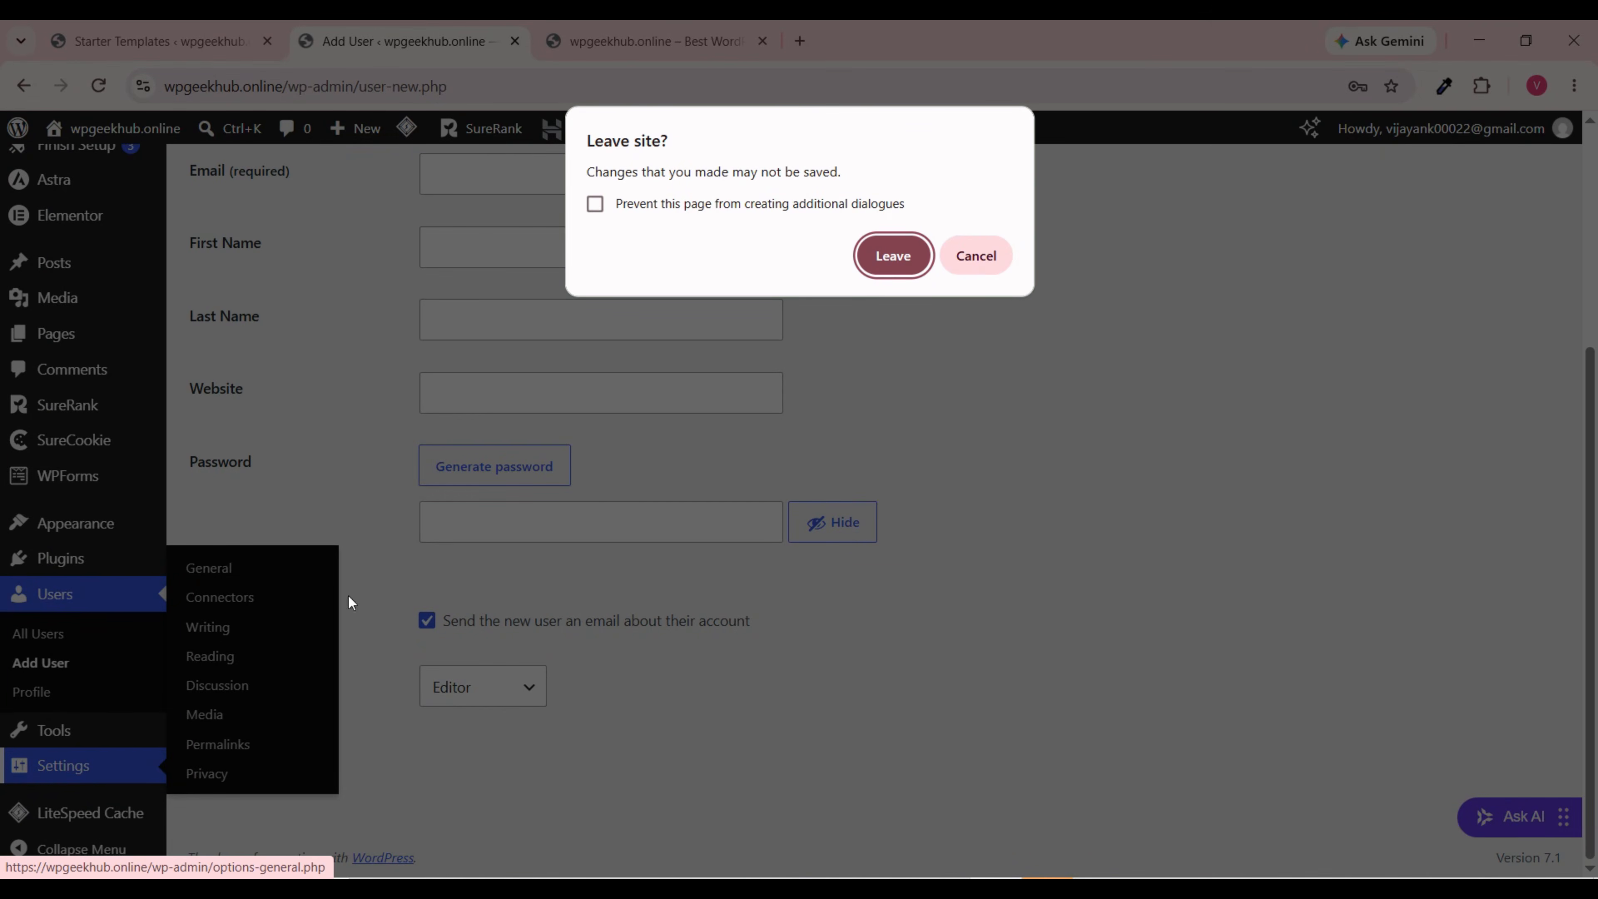
{"action": "left_click", "coordinate": [892, 256]}
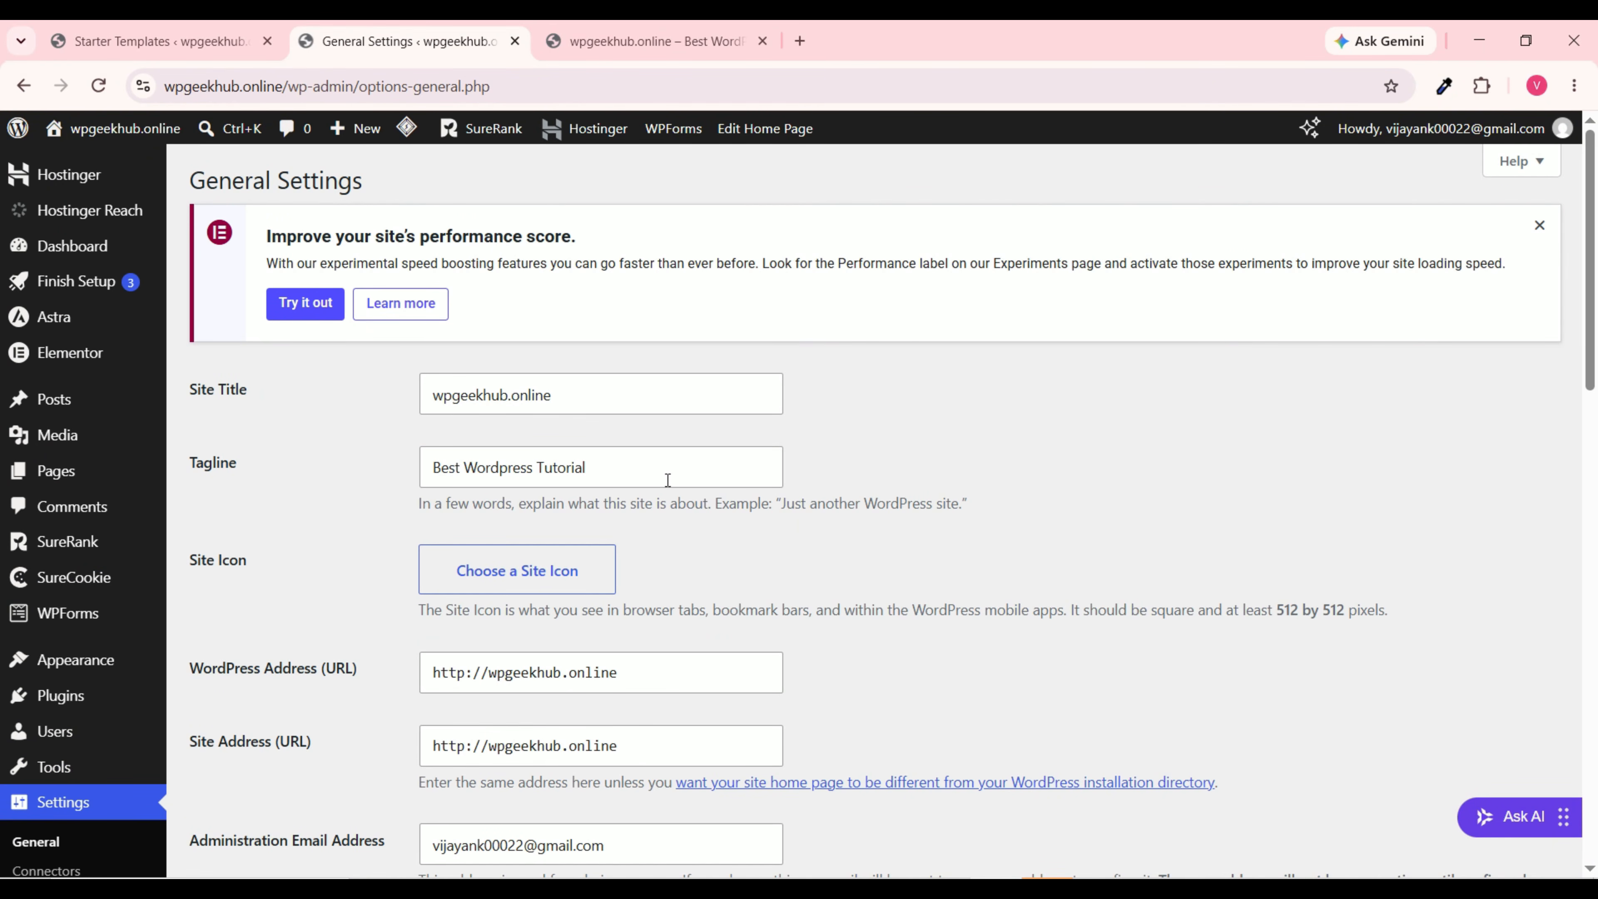
{"action": "double_click", "coordinate": [585, 396]}
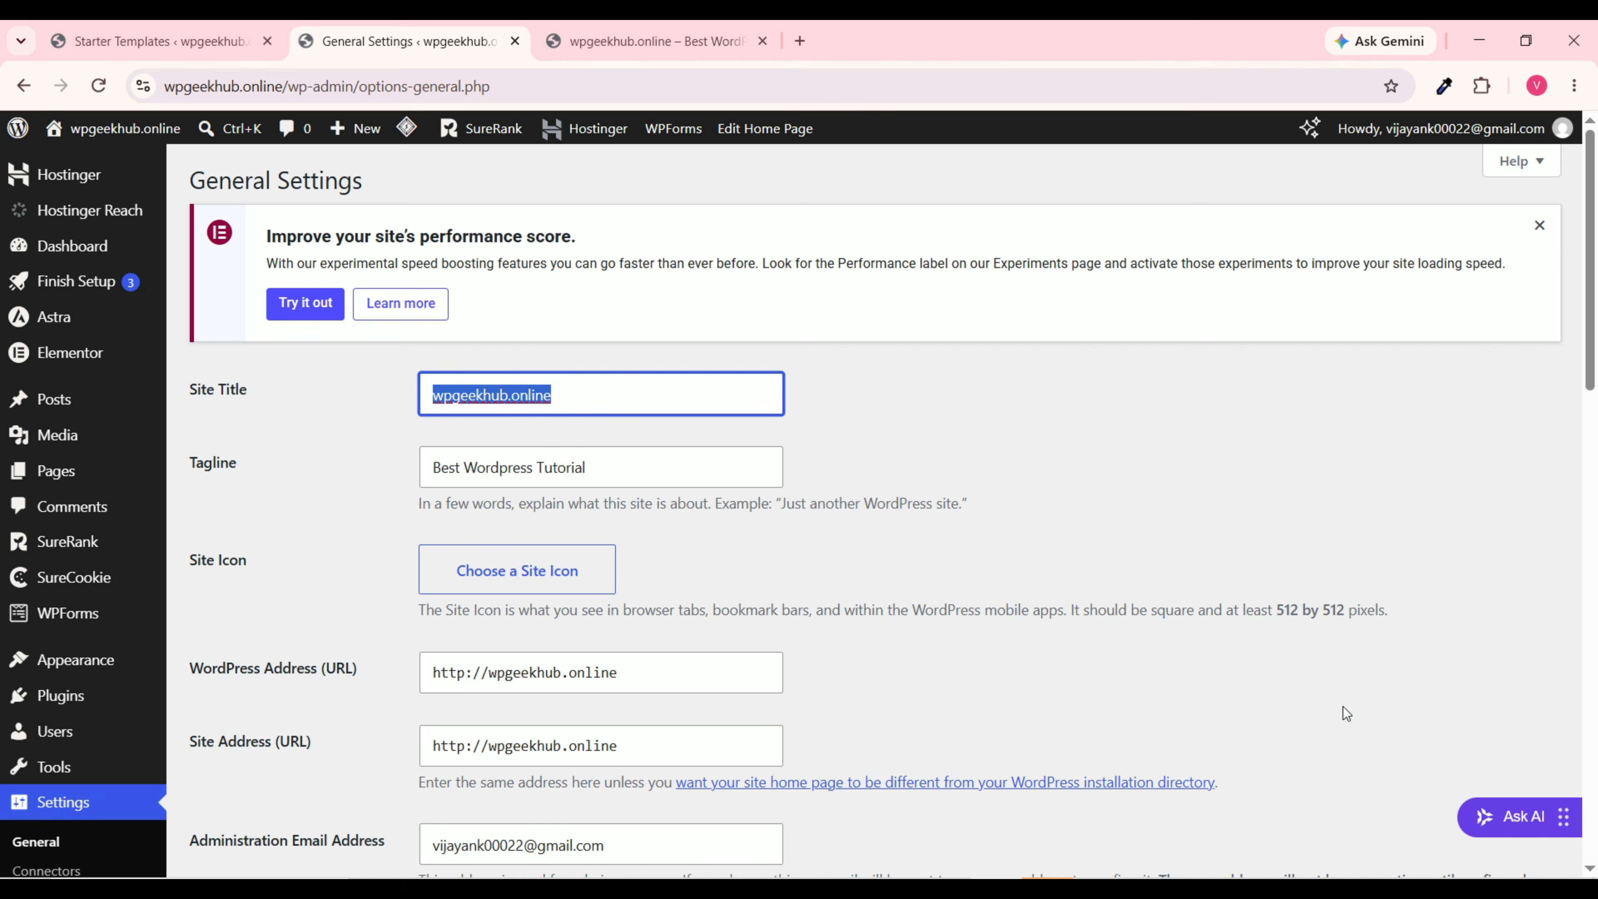
{"action": "type", "text": "Create Wo"}
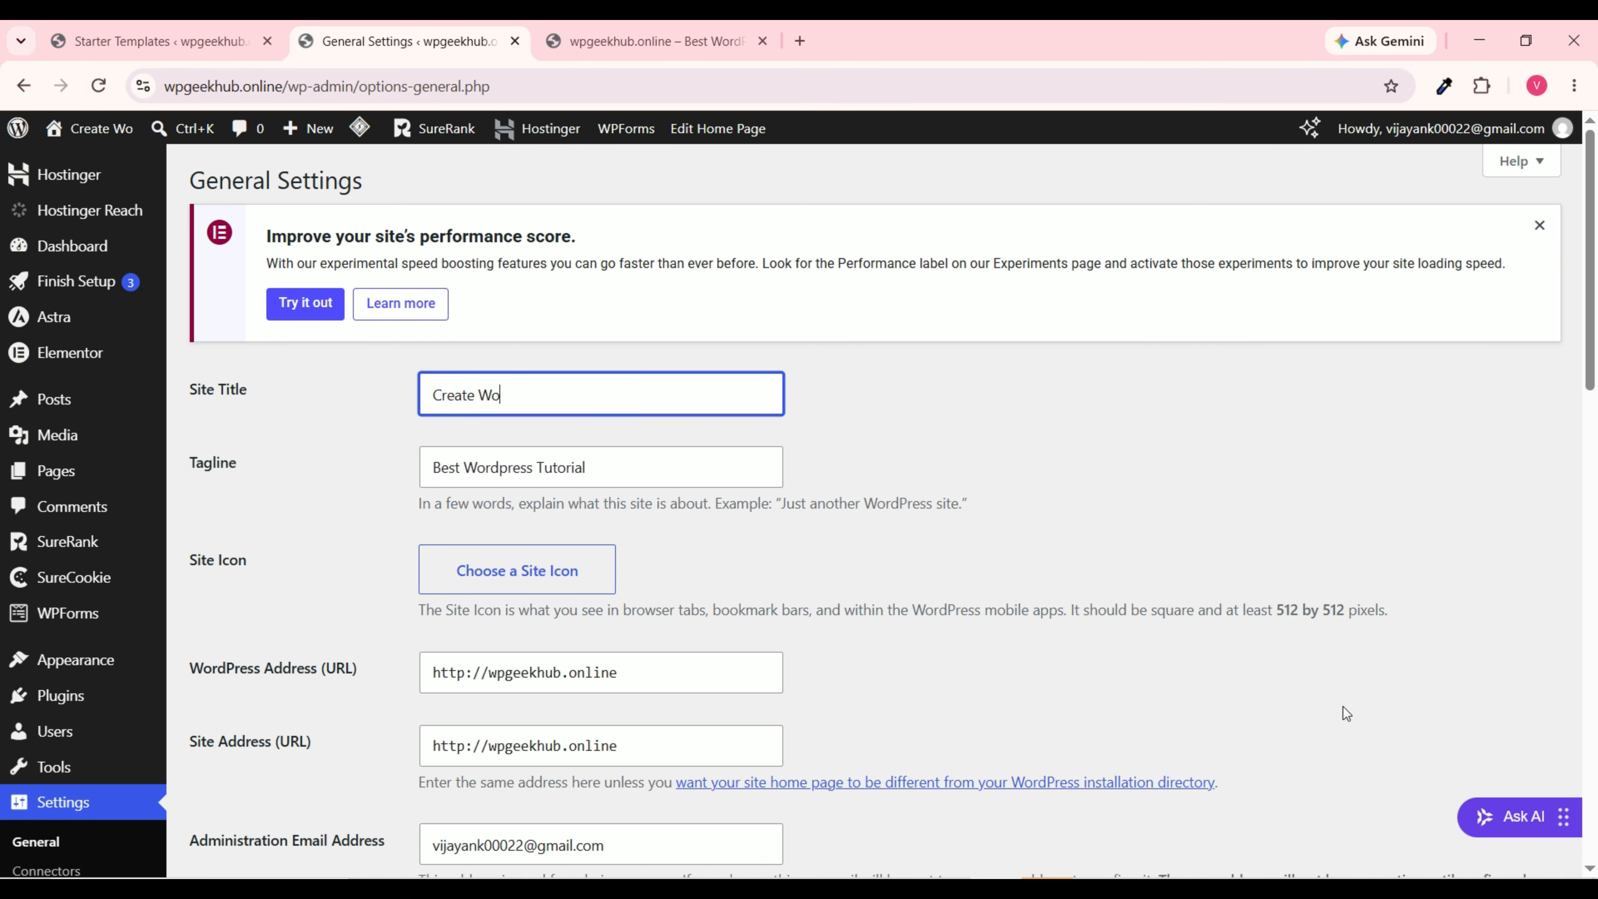
{"action": "type", "text": "rdpress Website"}
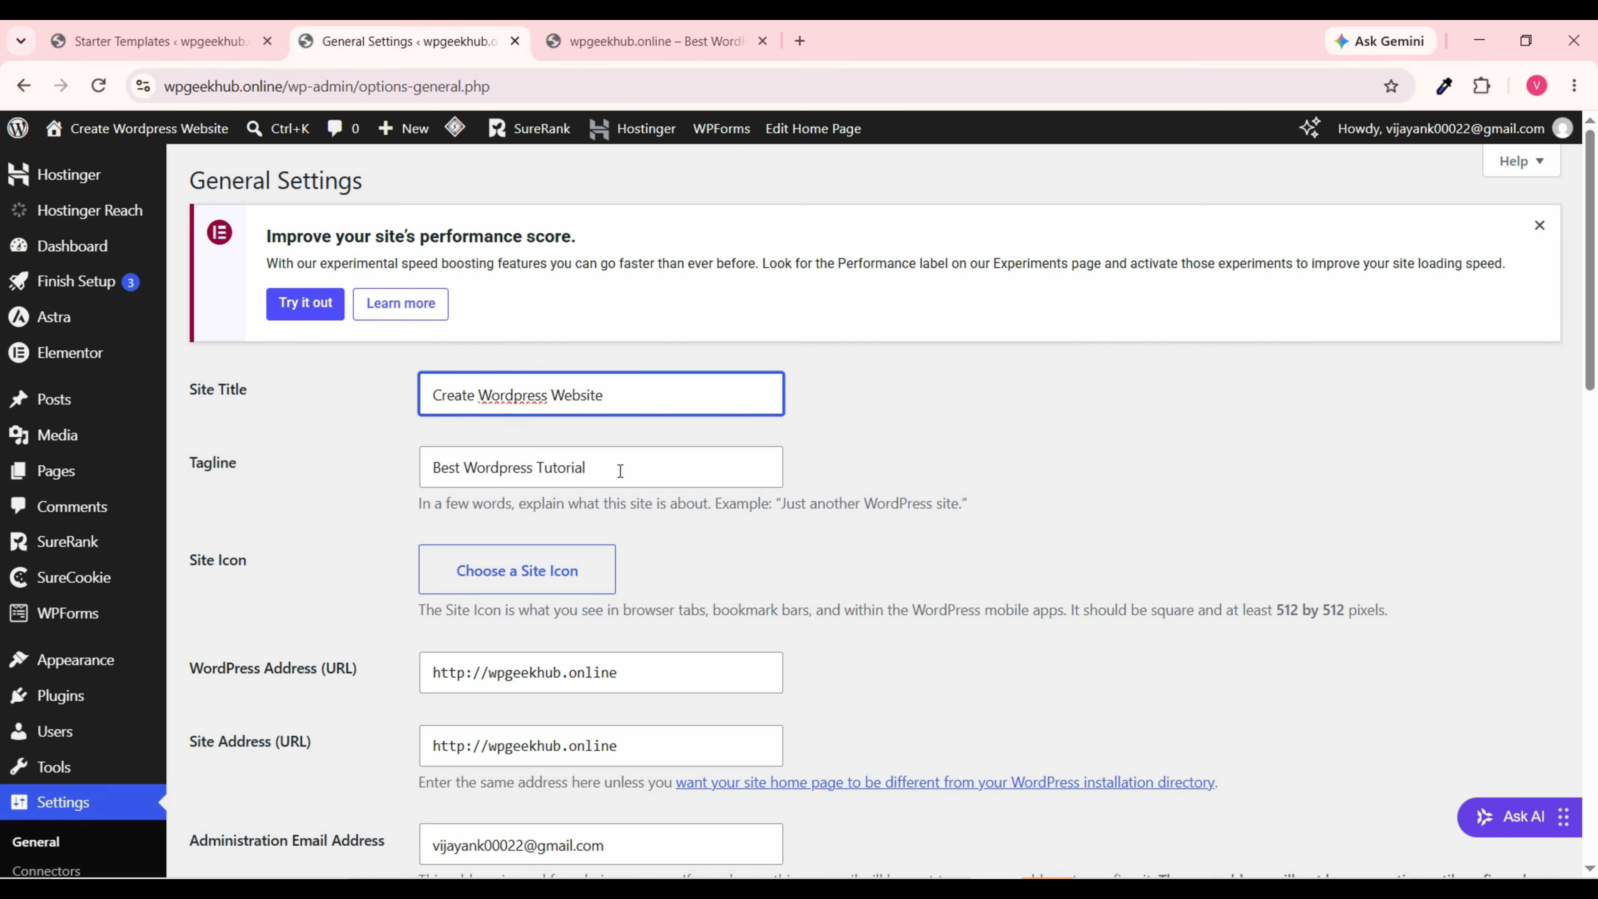
{"action": "triple_click", "coordinate": [620, 470]}
{"action": "type", "text": "Learn"}
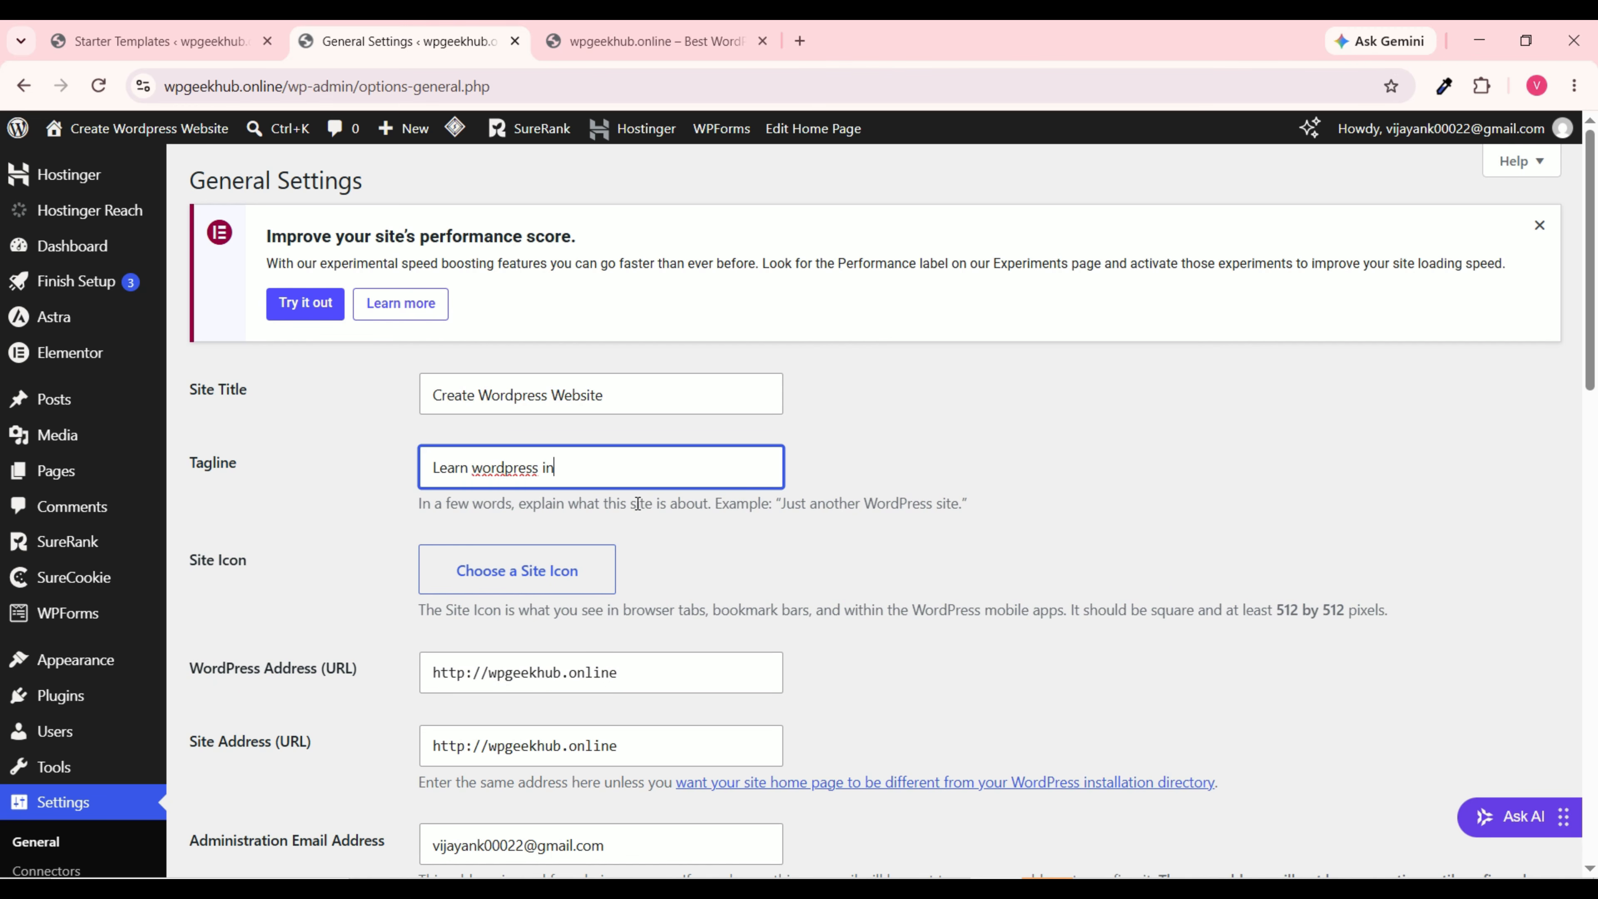
{"action": "type", "text": " wordpress in 25 min"}
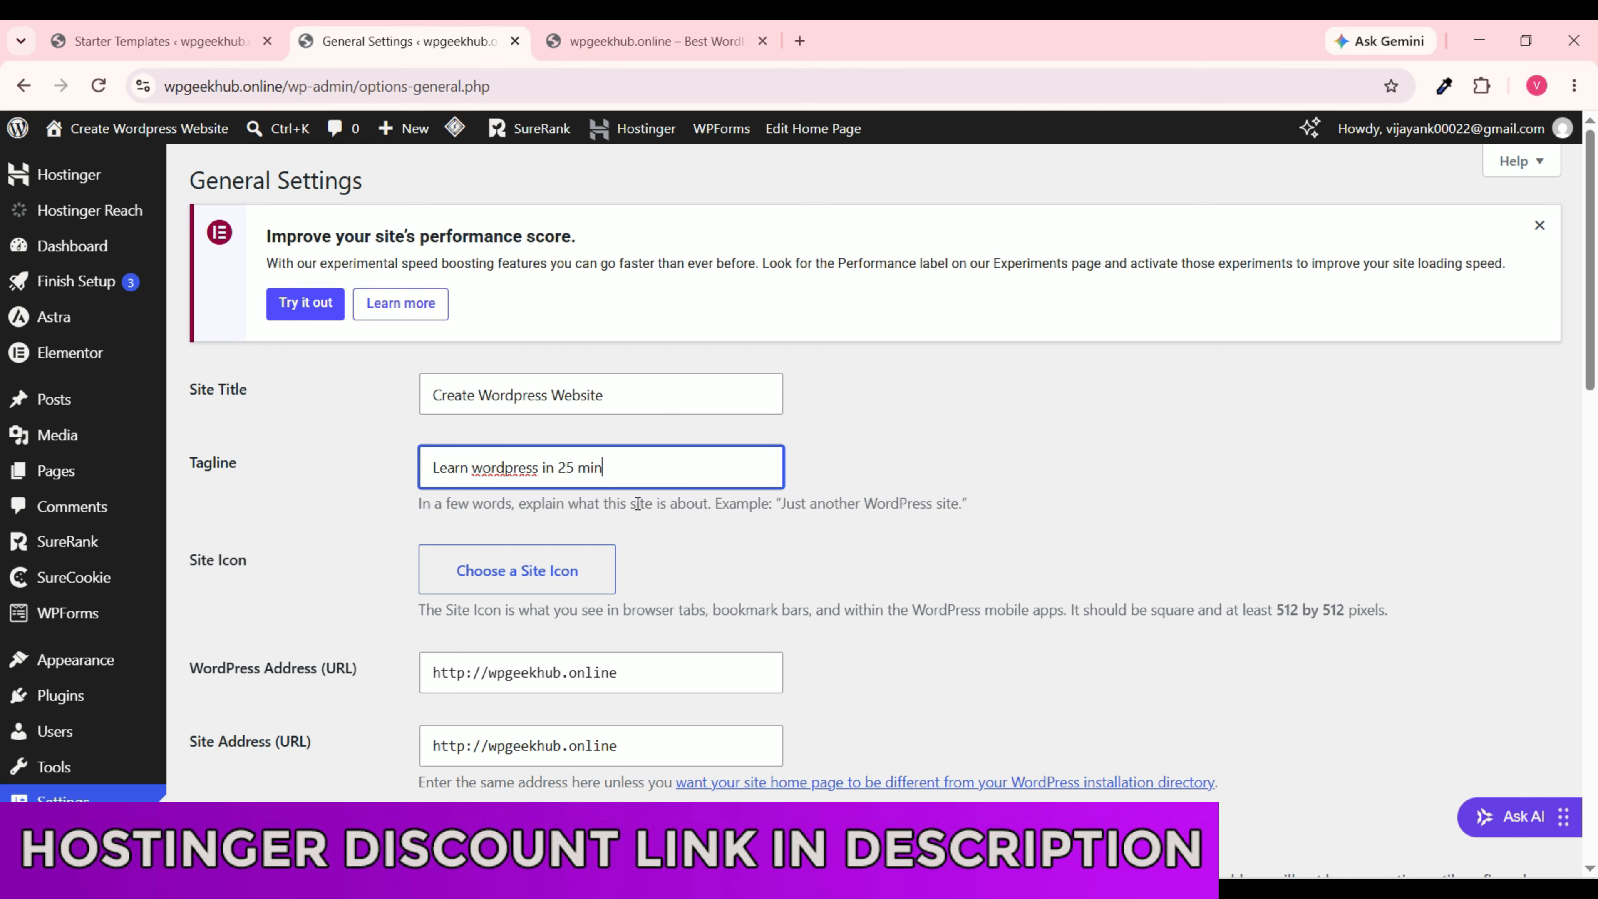
{"action": "type", "text": "utes"}
Step: Check the WordPress and Site Address URLs and keep the timezone as Kolkata
{"action": "scroll", "coordinate": [570, 574], "scroll_direction": "down", "scroll_amount": 3}
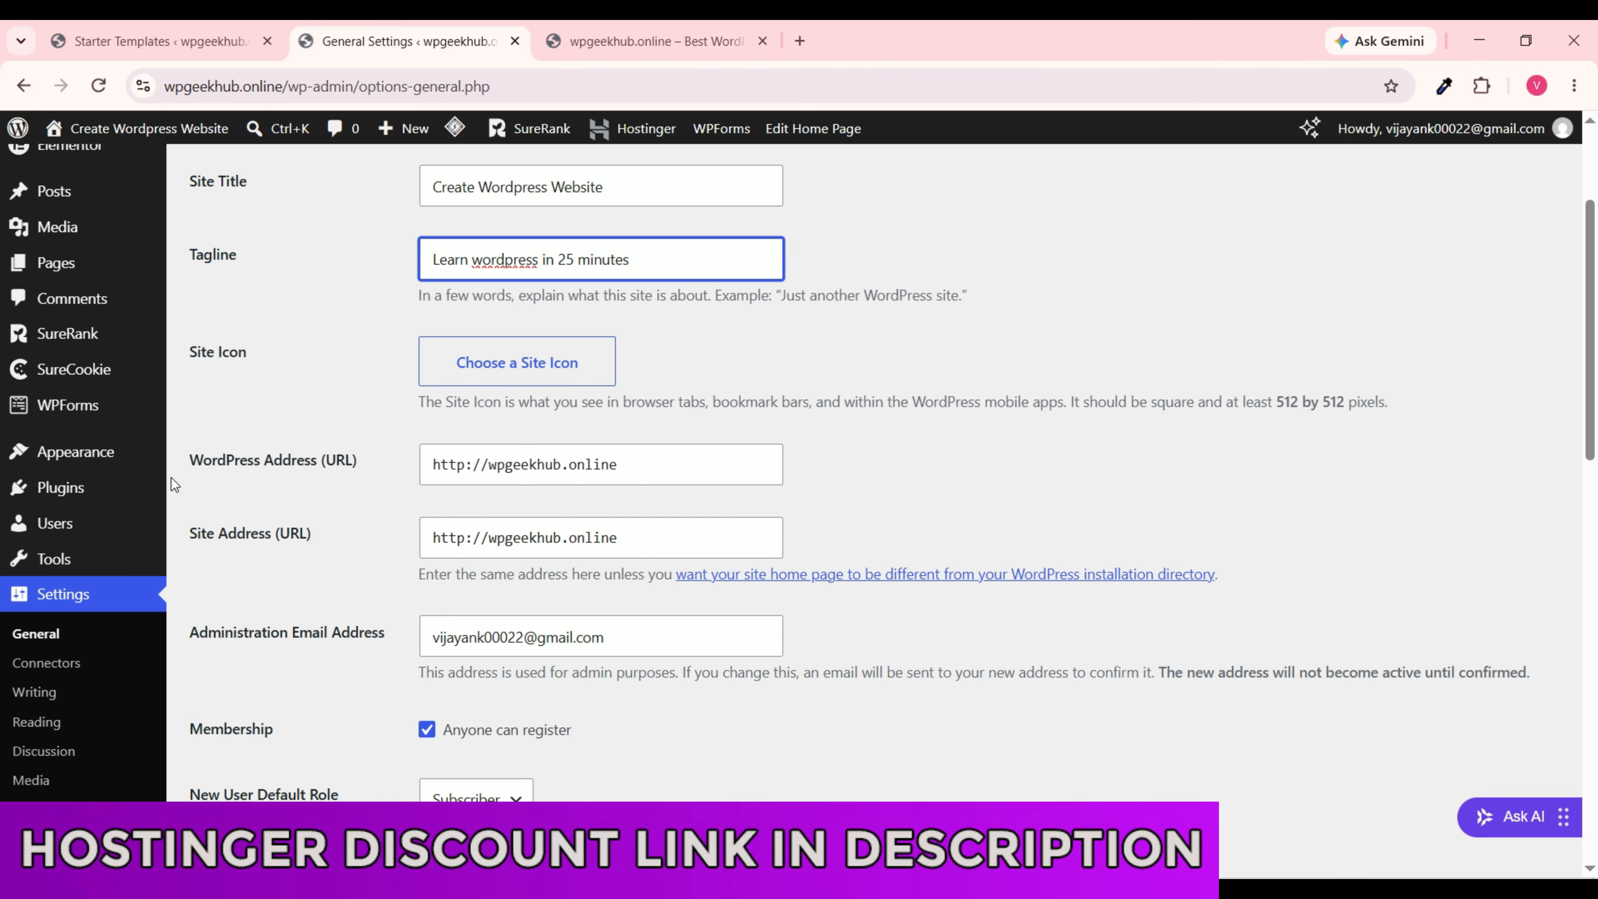
{"action": "scroll", "coordinate": [171, 474], "scroll_direction": "up", "scroll_amount": 2}
{"action": "triple_click", "coordinate": [662, 568]}
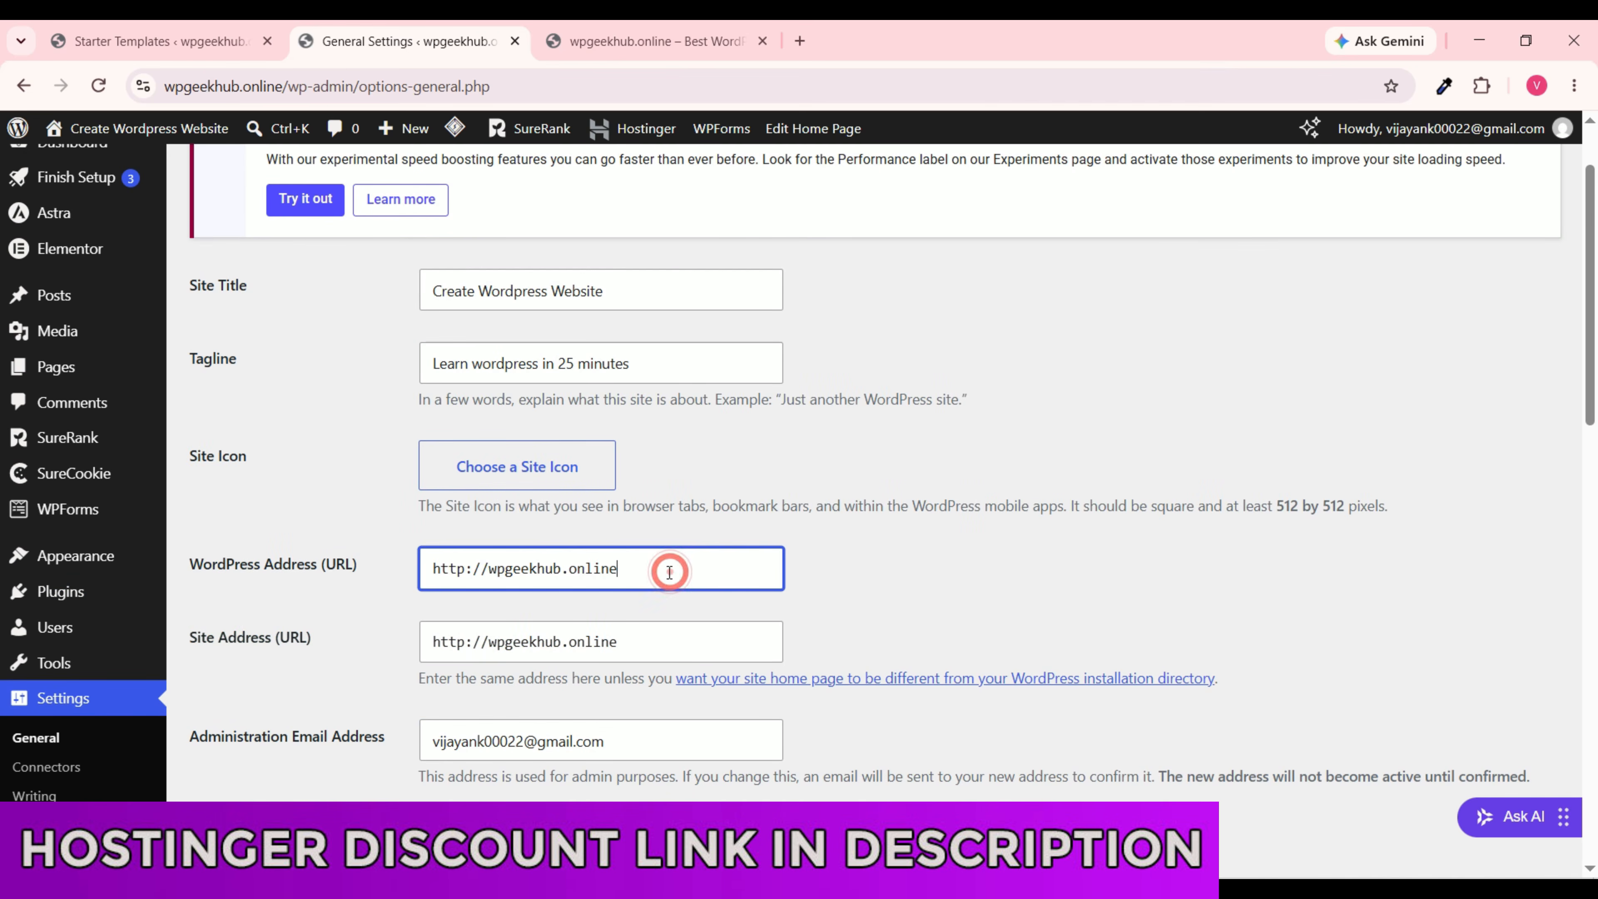
{"action": "triple_click", "coordinate": [663, 642]}
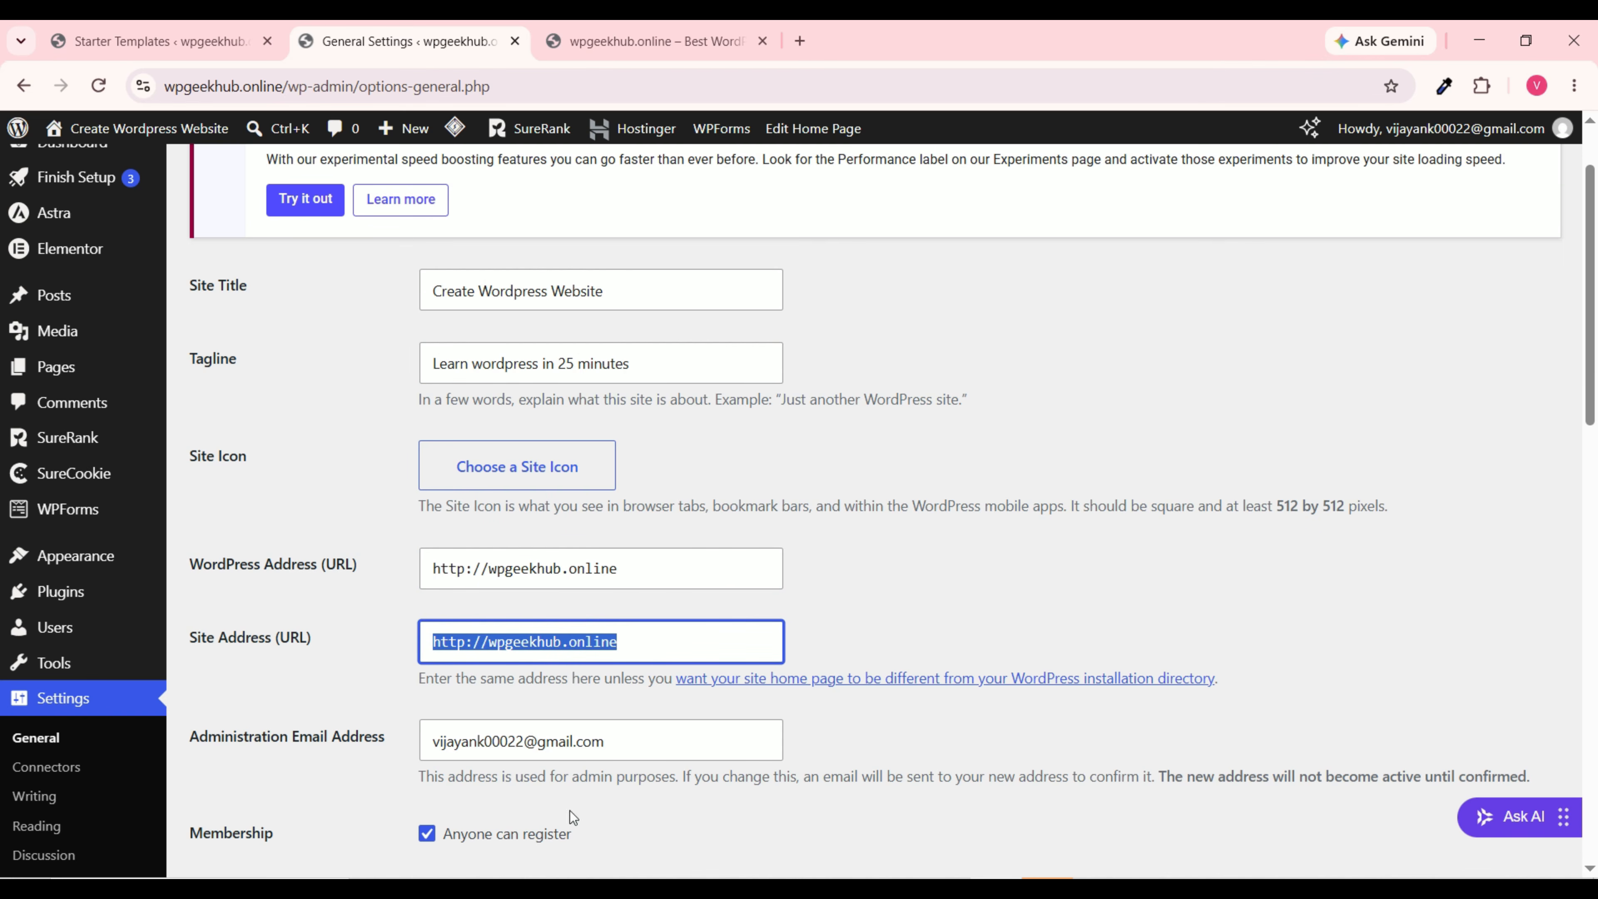
{"action": "scroll", "coordinate": [554, 684], "scroll_direction": "down", "scroll_amount": 3}
{"action": "scroll", "coordinate": [557, 642], "scroll_direction": "down", "scroll_amount": 3}
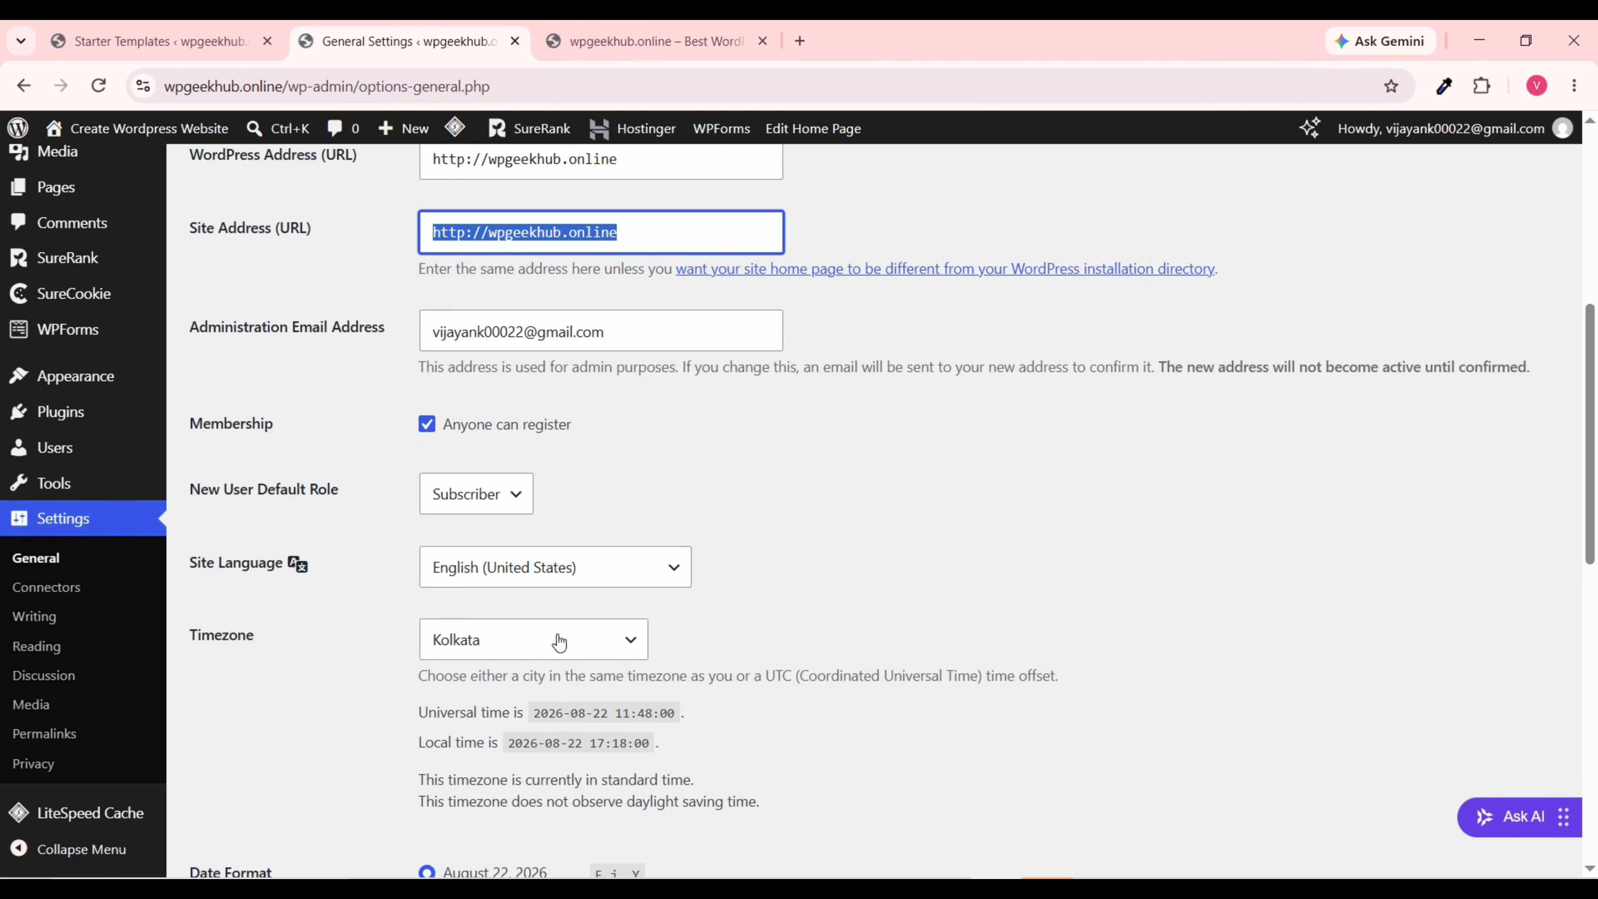
{"action": "scroll", "coordinate": [630, 605], "scroll_direction": "down", "scroll_amount": 3}
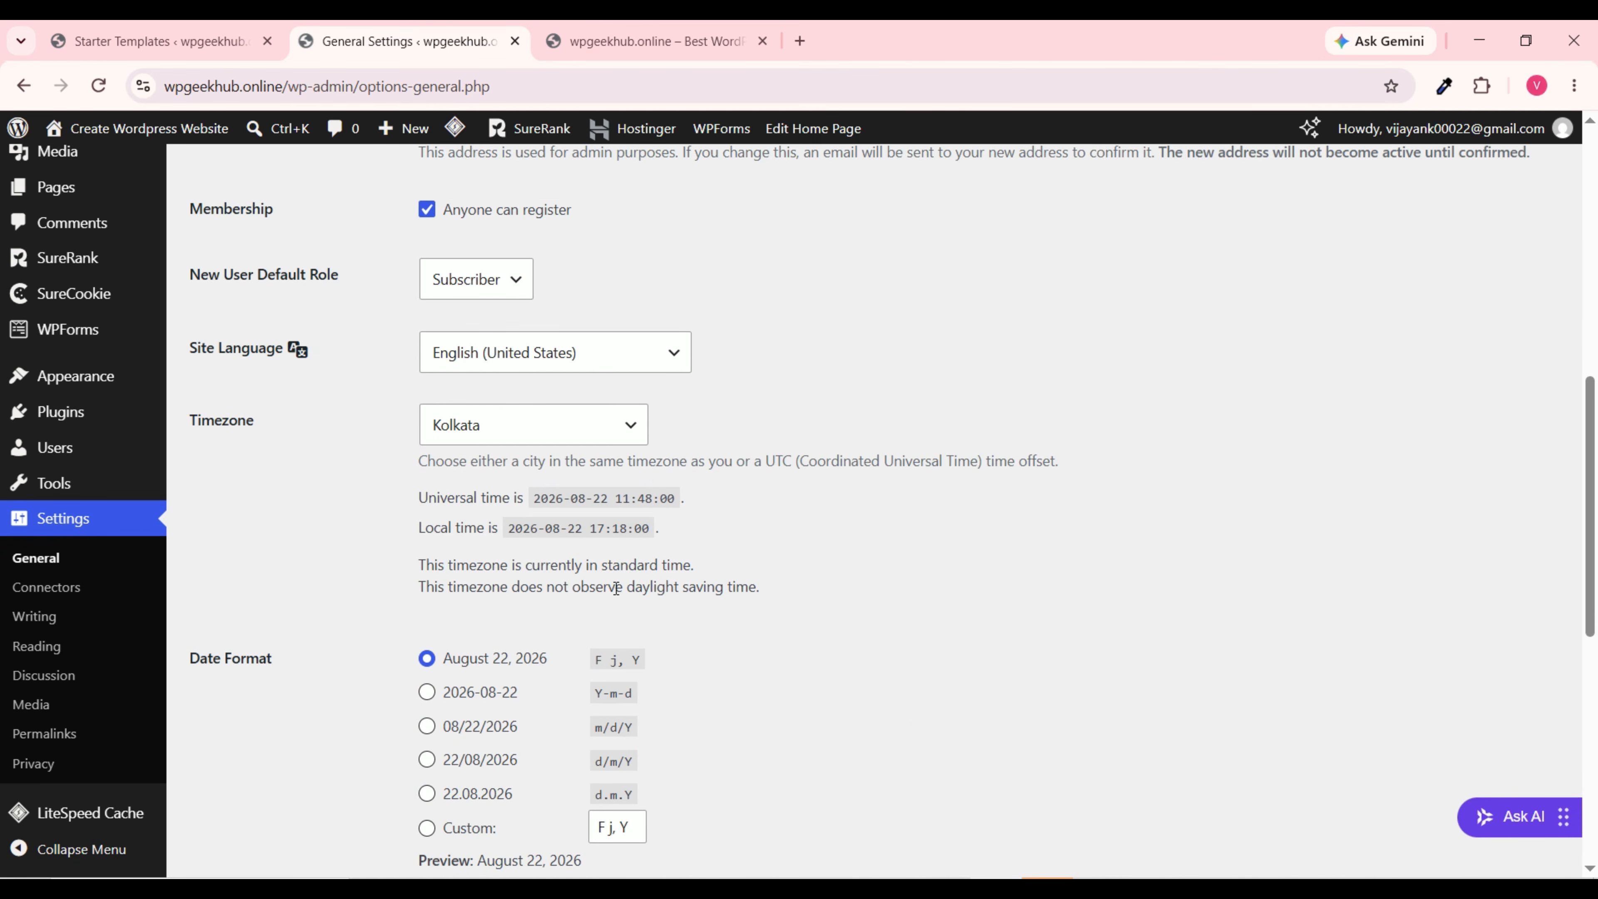
{"action": "scroll", "coordinate": [615, 587], "scroll_direction": "down", "scroll_amount": 2}
{"action": "left_click", "coordinate": [527, 326]}
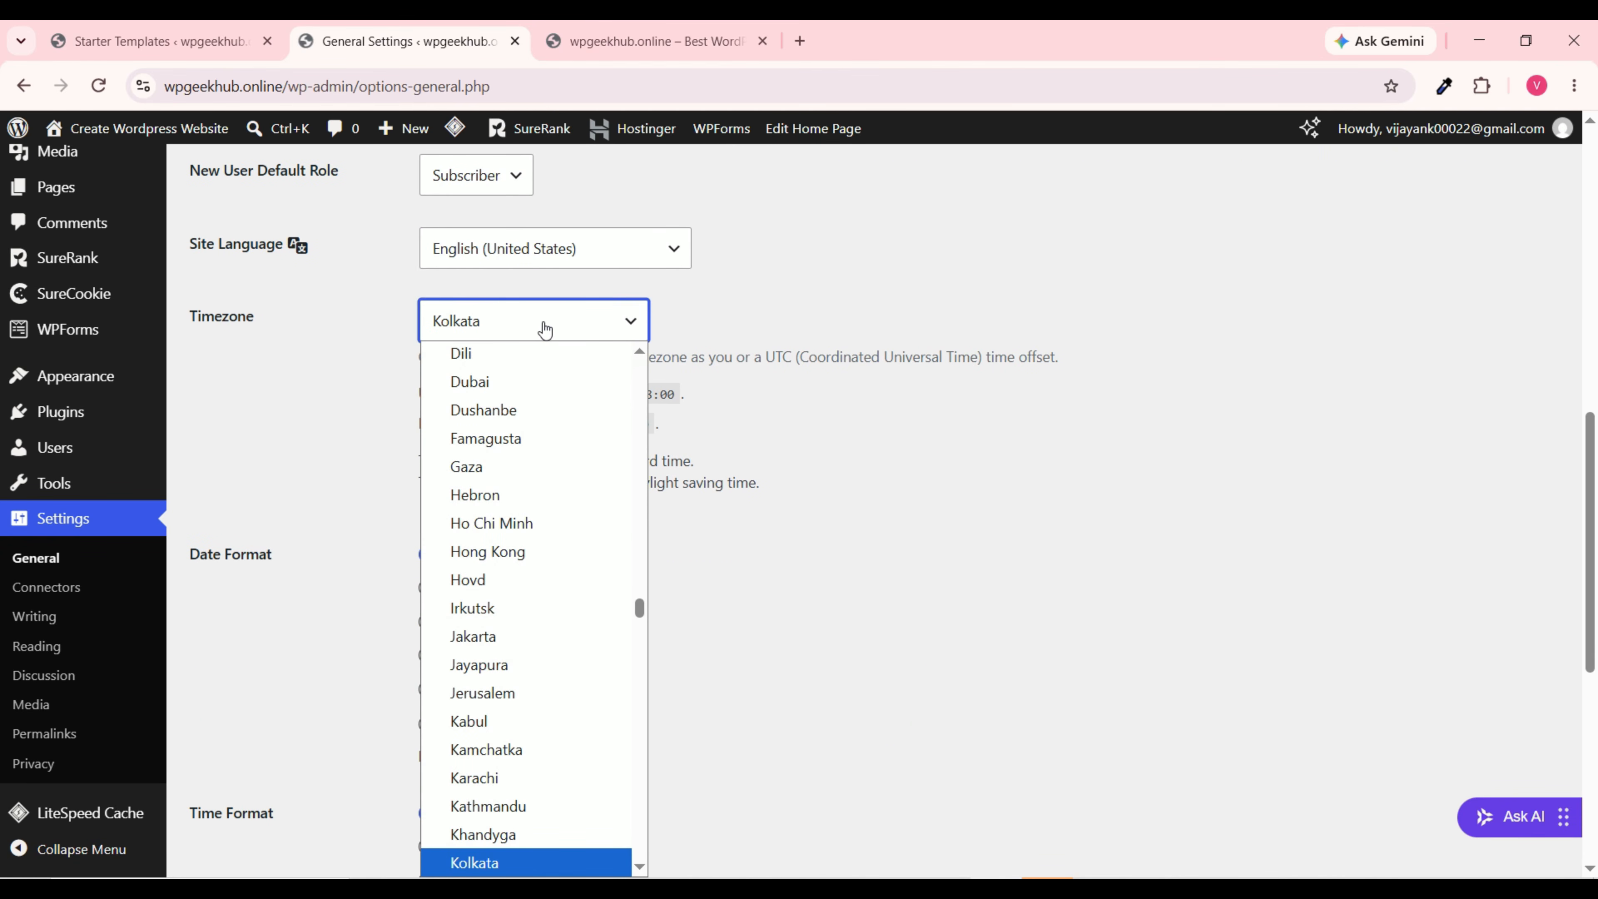
{"action": "left_click", "coordinate": [545, 329]}
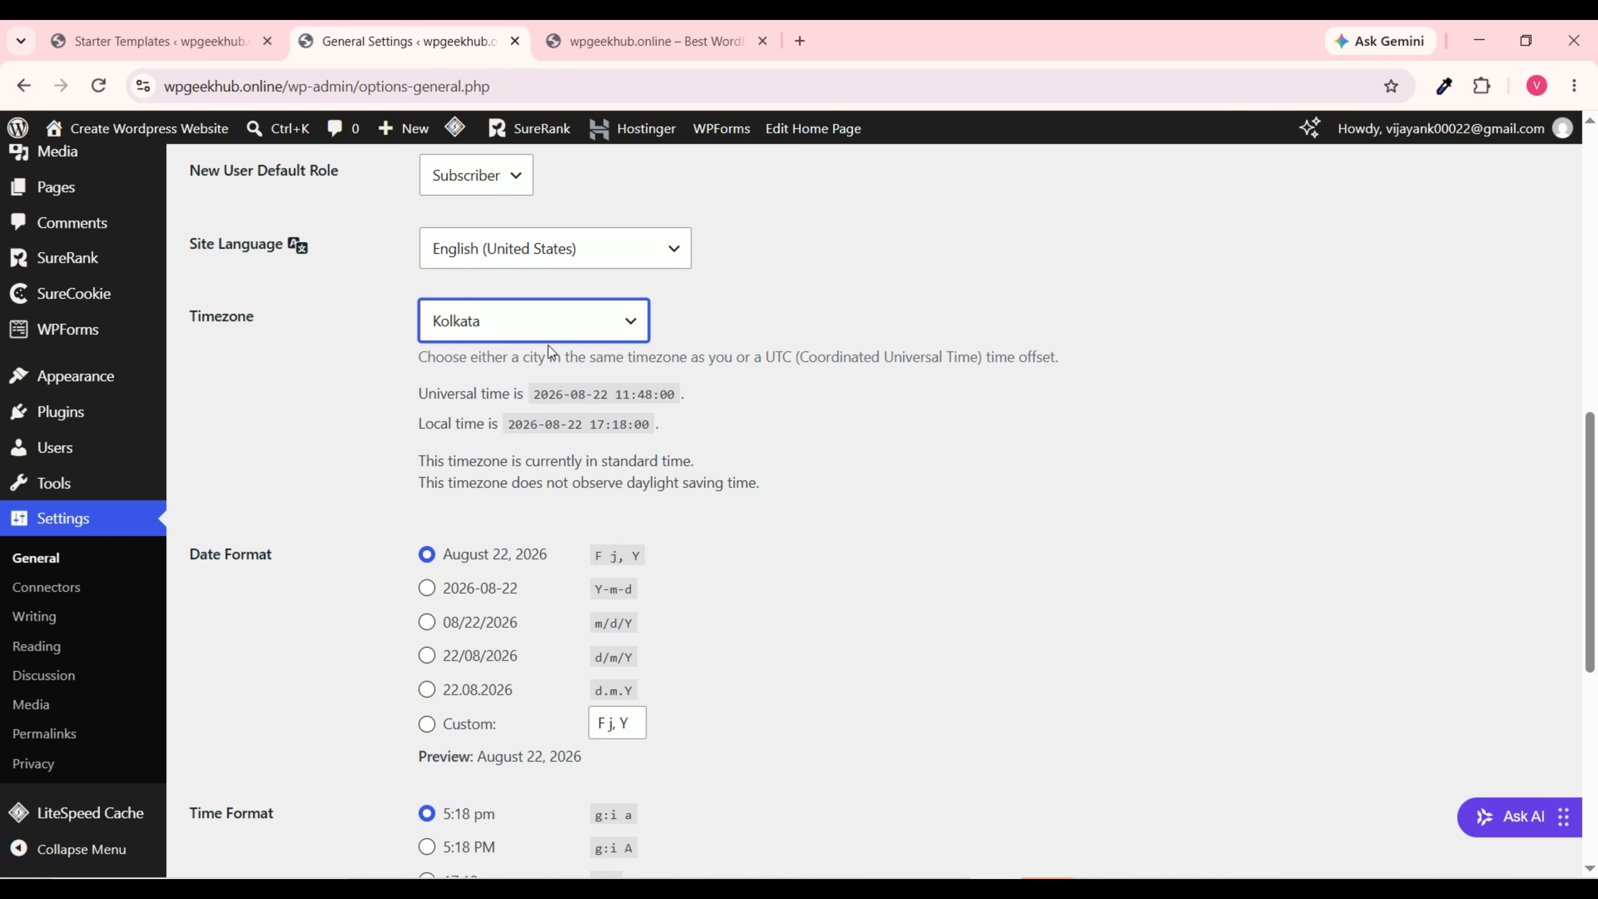
Step: Save the General Settings with the new site title and tagline
{"action": "scroll", "coordinate": [598, 512], "scroll_direction": "down", "scroll_amount": 6}
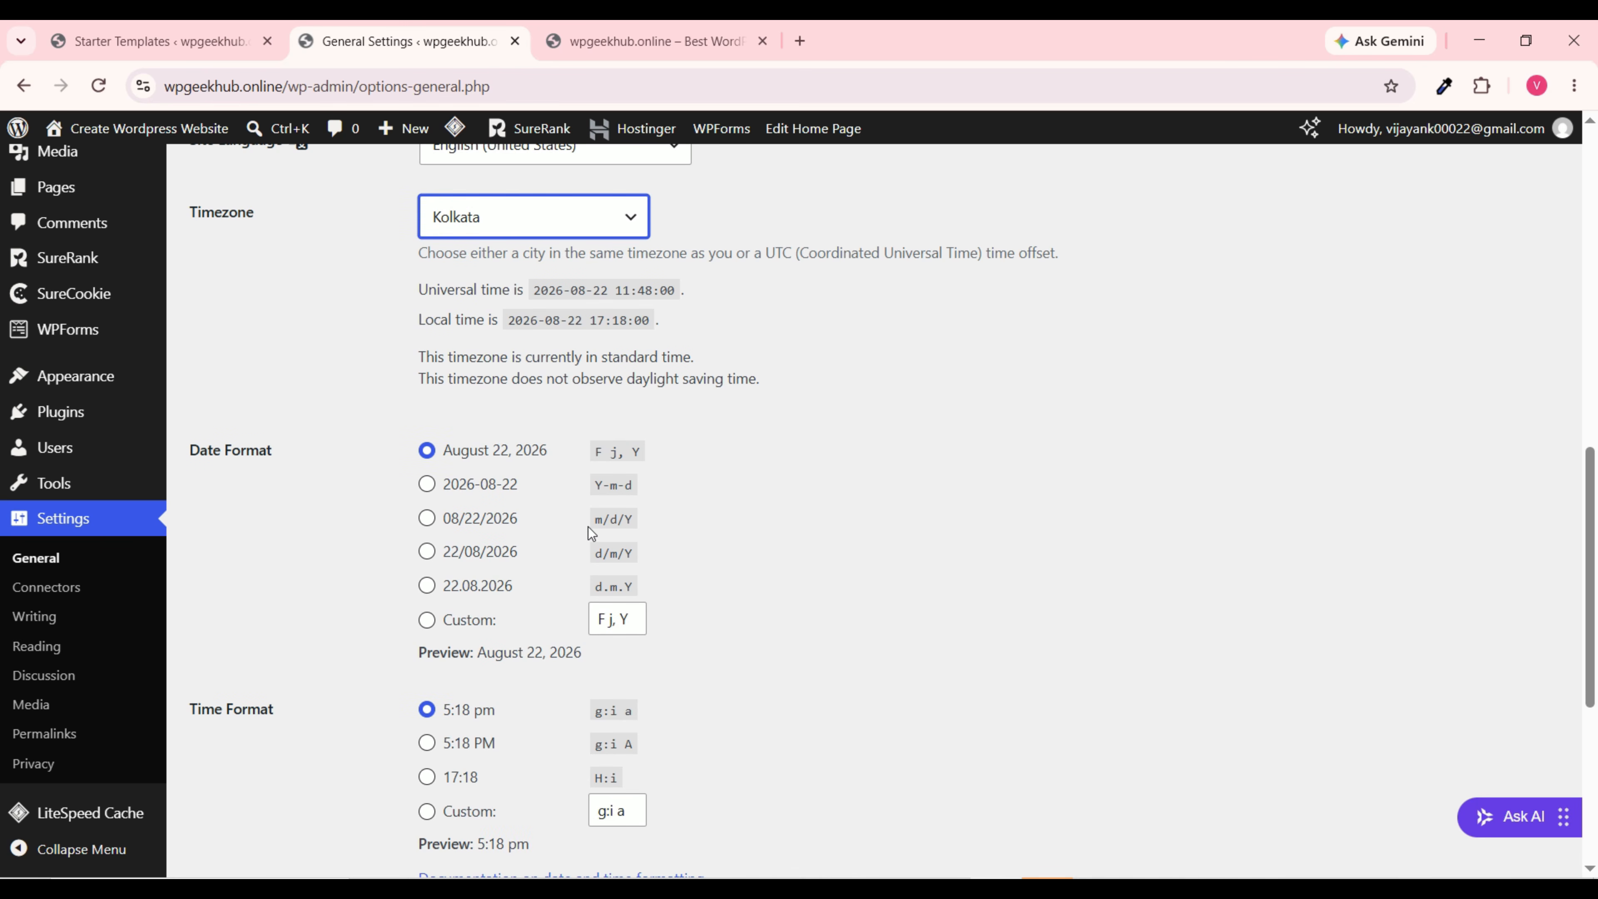
{"action": "scroll", "coordinate": [590, 539], "scroll_direction": "down", "scroll_amount": 2}
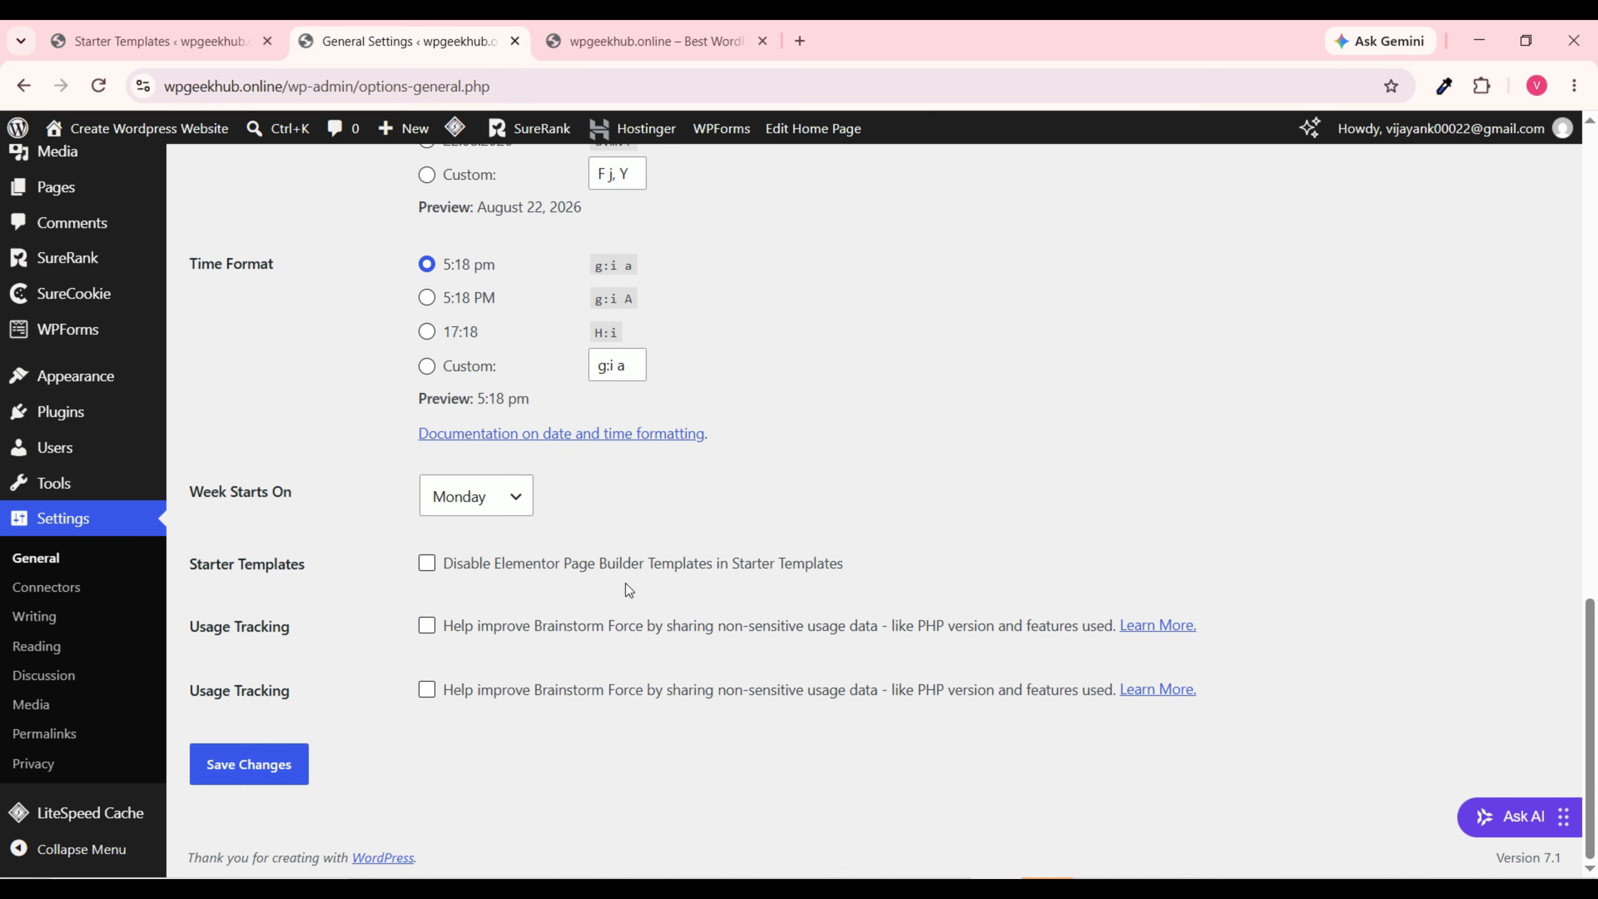
{"action": "left_click", "coordinate": [269, 776]}
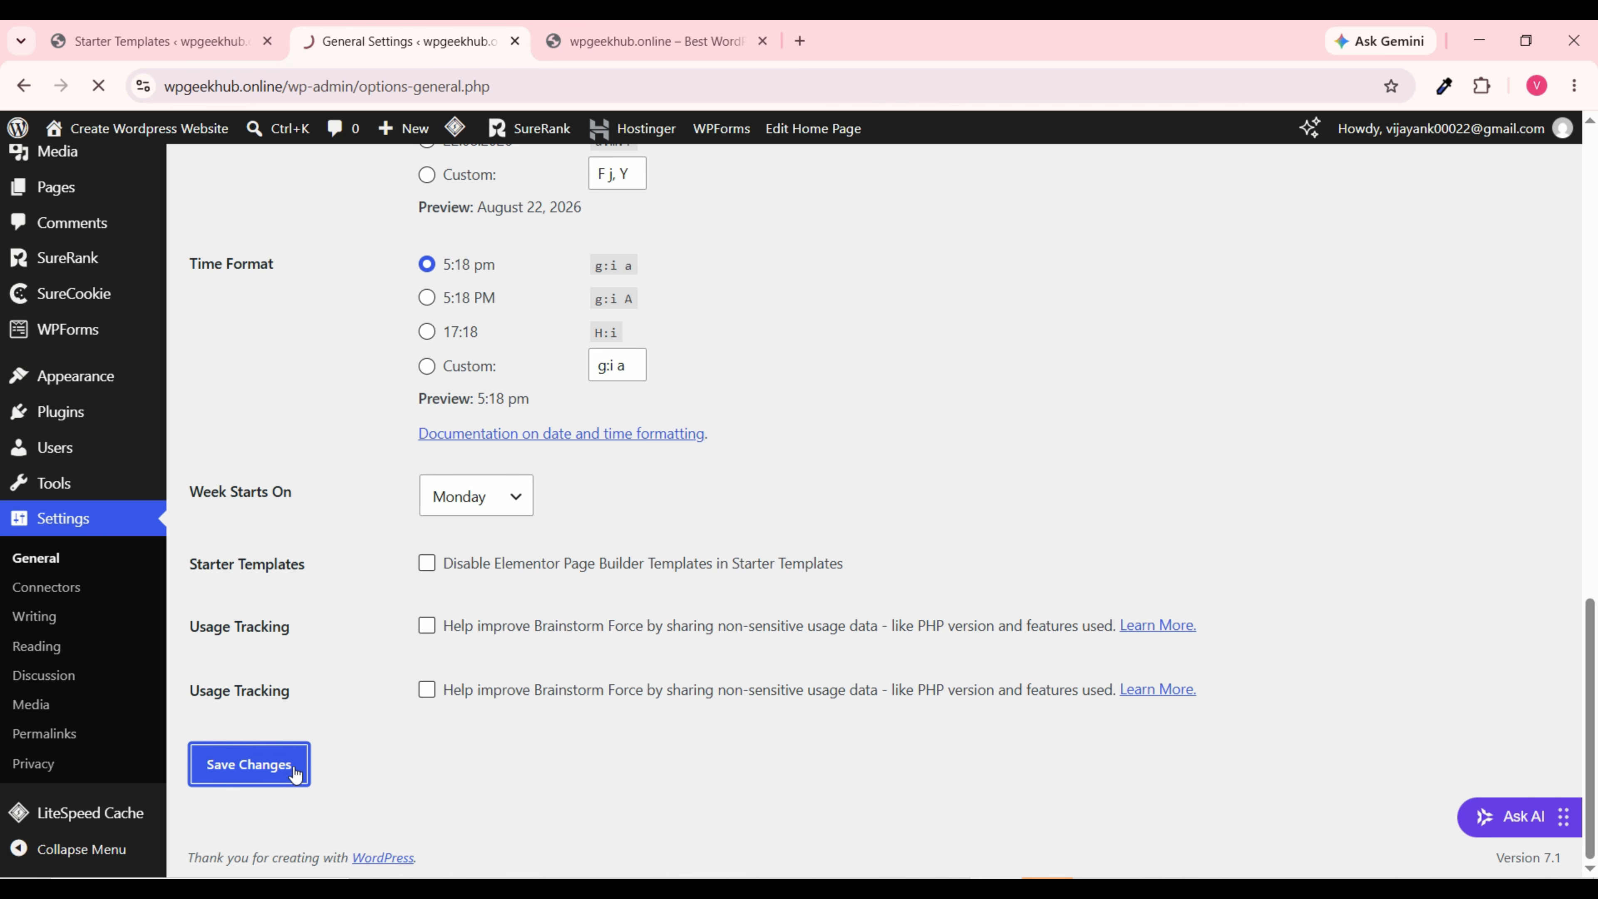
{"action": "scroll", "coordinate": [69, 702], "scroll_direction": "down", "scroll_amount": 1}
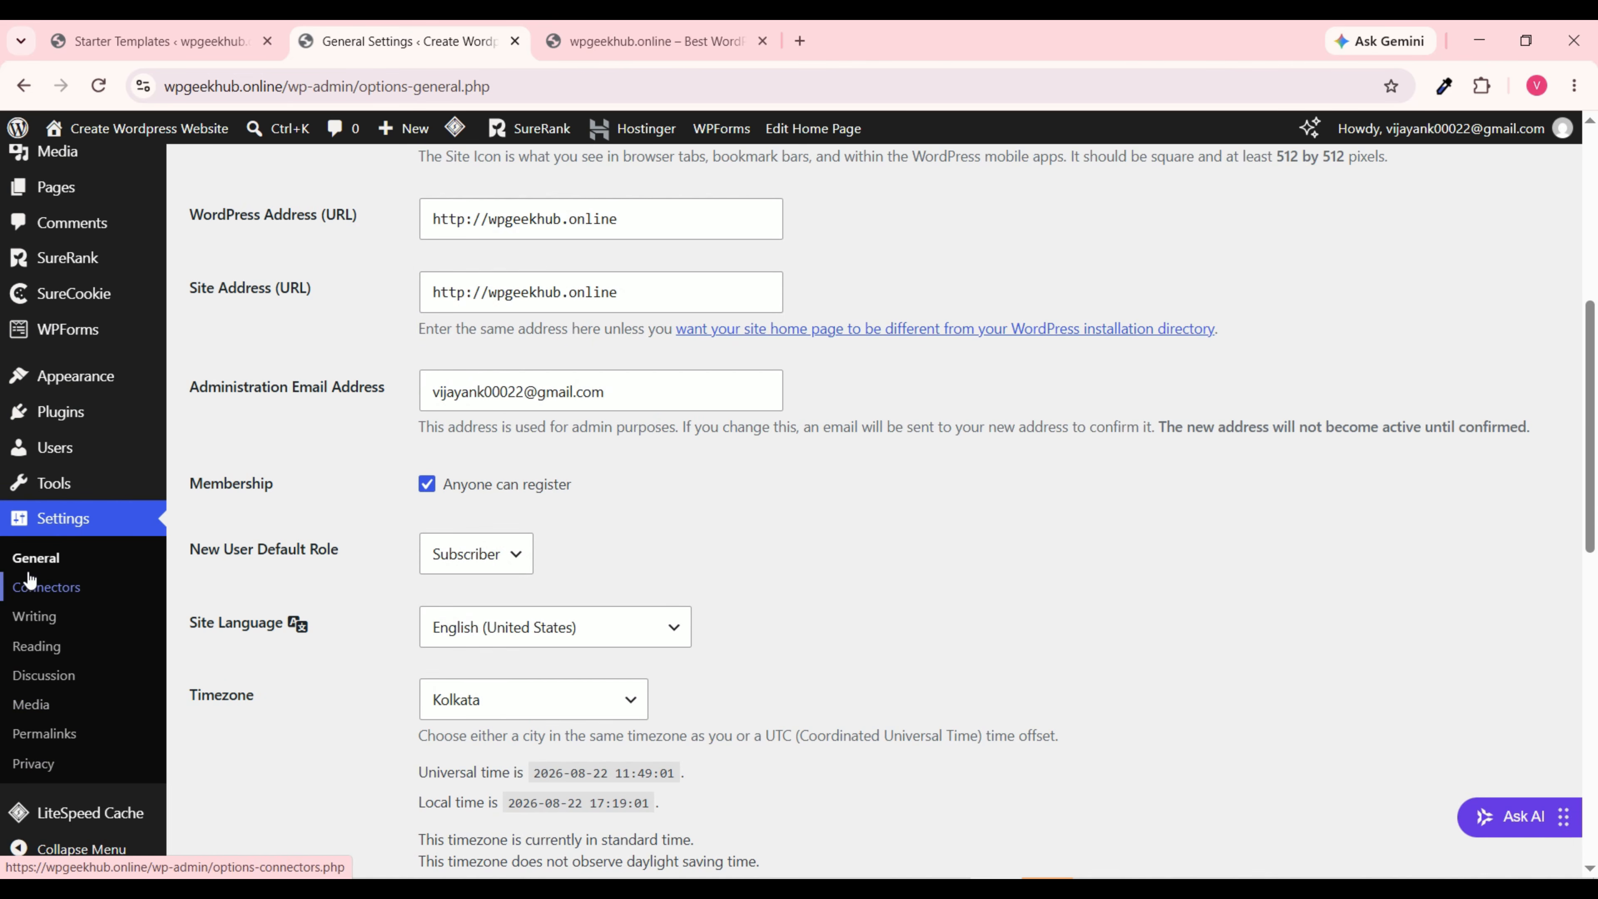
Step: Open Settings > Permalinks and review the selected Post name (/%postname%/) structure
{"action": "left_click", "coordinate": [61, 737]}
{"action": "scroll", "coordinate": [809, 554], "scroll_direction": "down", "scroll_amount": 8}
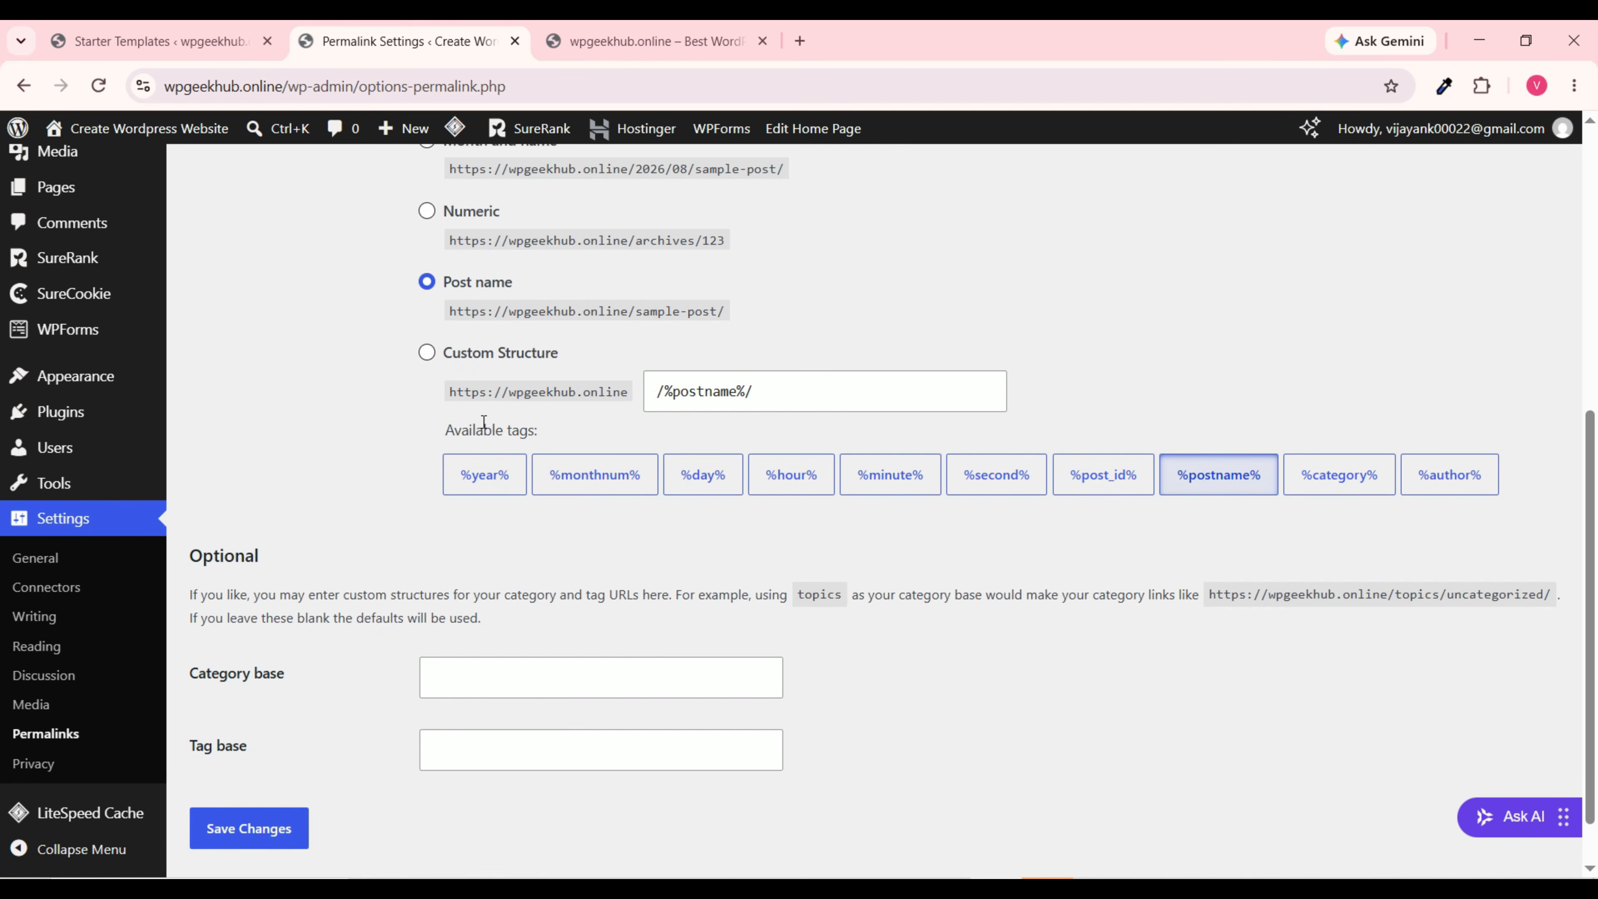
{"action": "scroll", "coordinate": [385, 489], "scroll_direction": "up", "scroll_amount": 3}
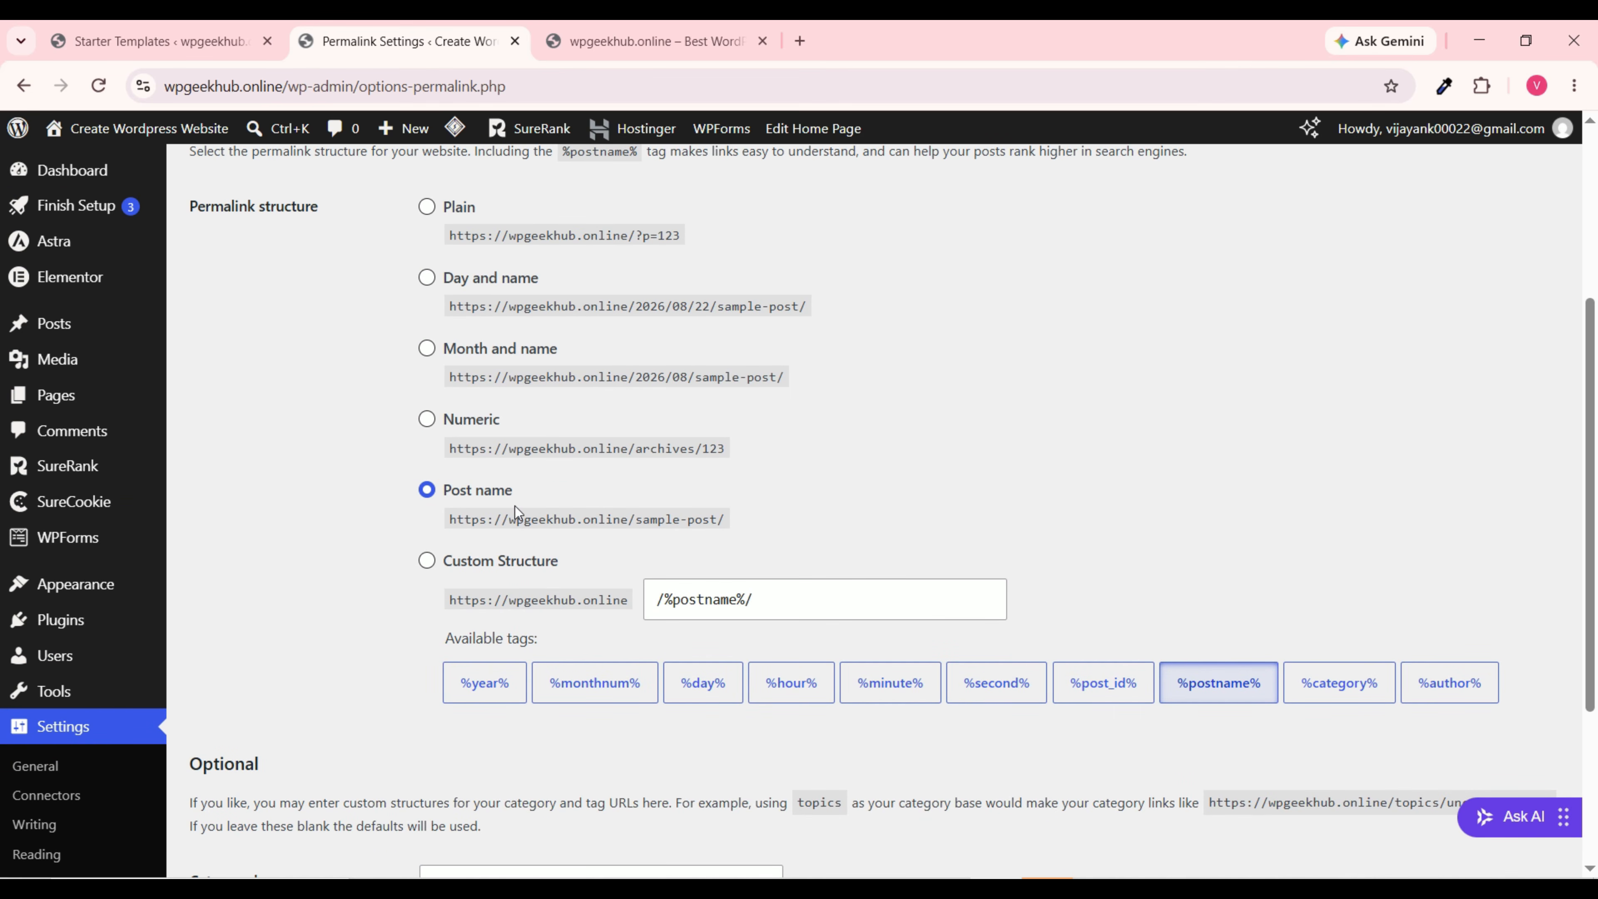
{"action": "scroll", "coordinate": [503, 522], "scroll_direction": "down", "scroll_amount": 4}
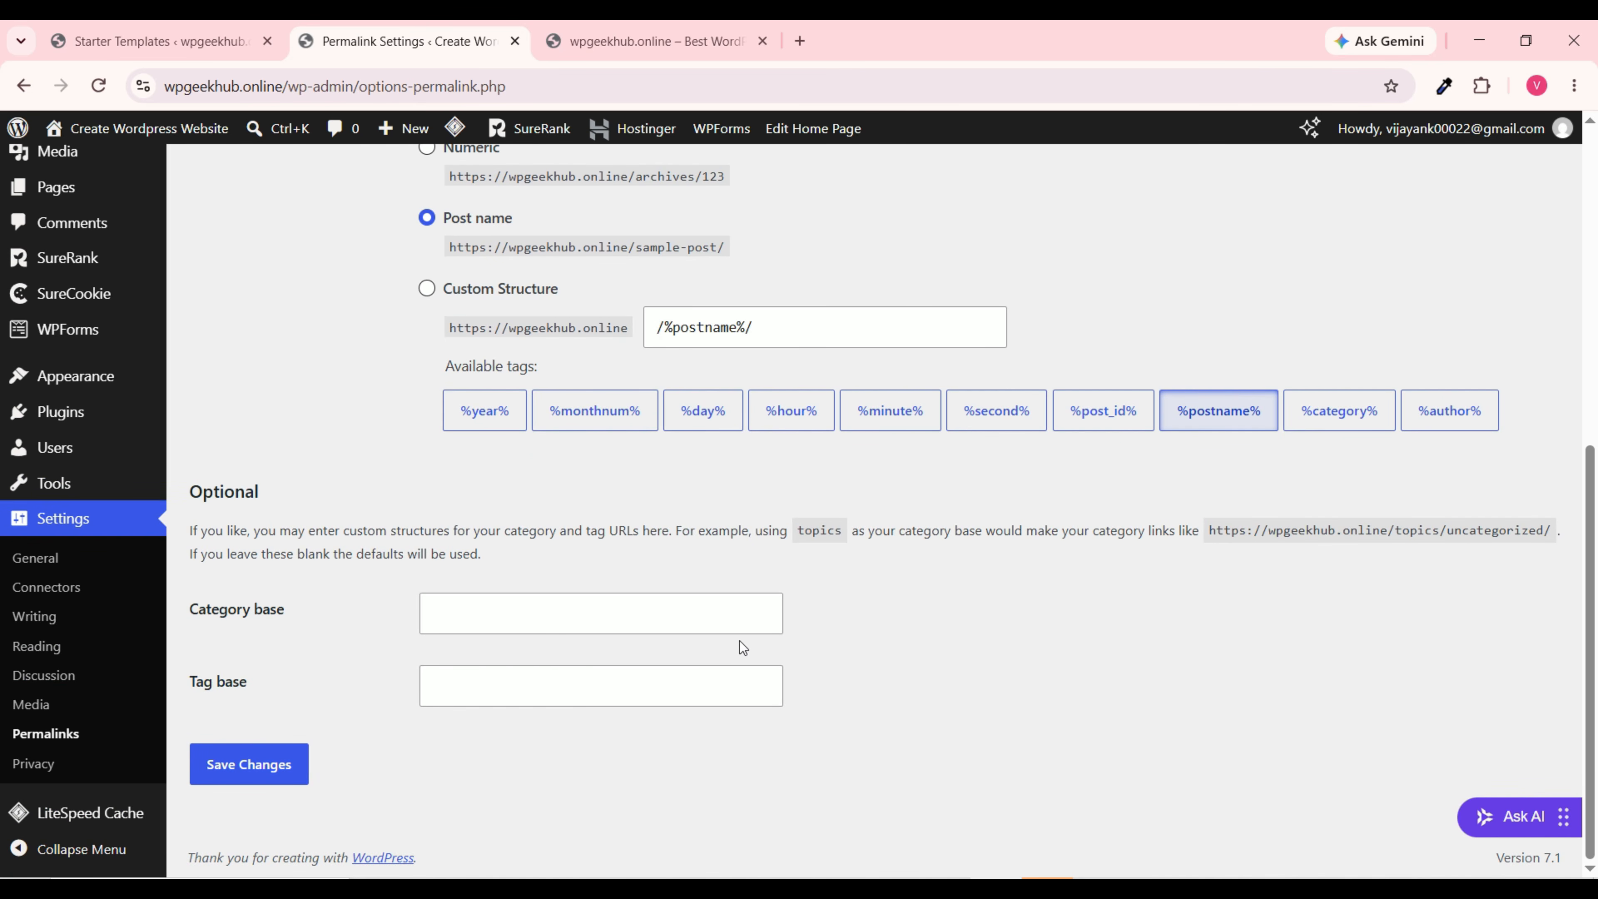
{"action": "scroll", "coordinate": [536, 592], "scroll_direction": "up", "scroll_amount": 5}
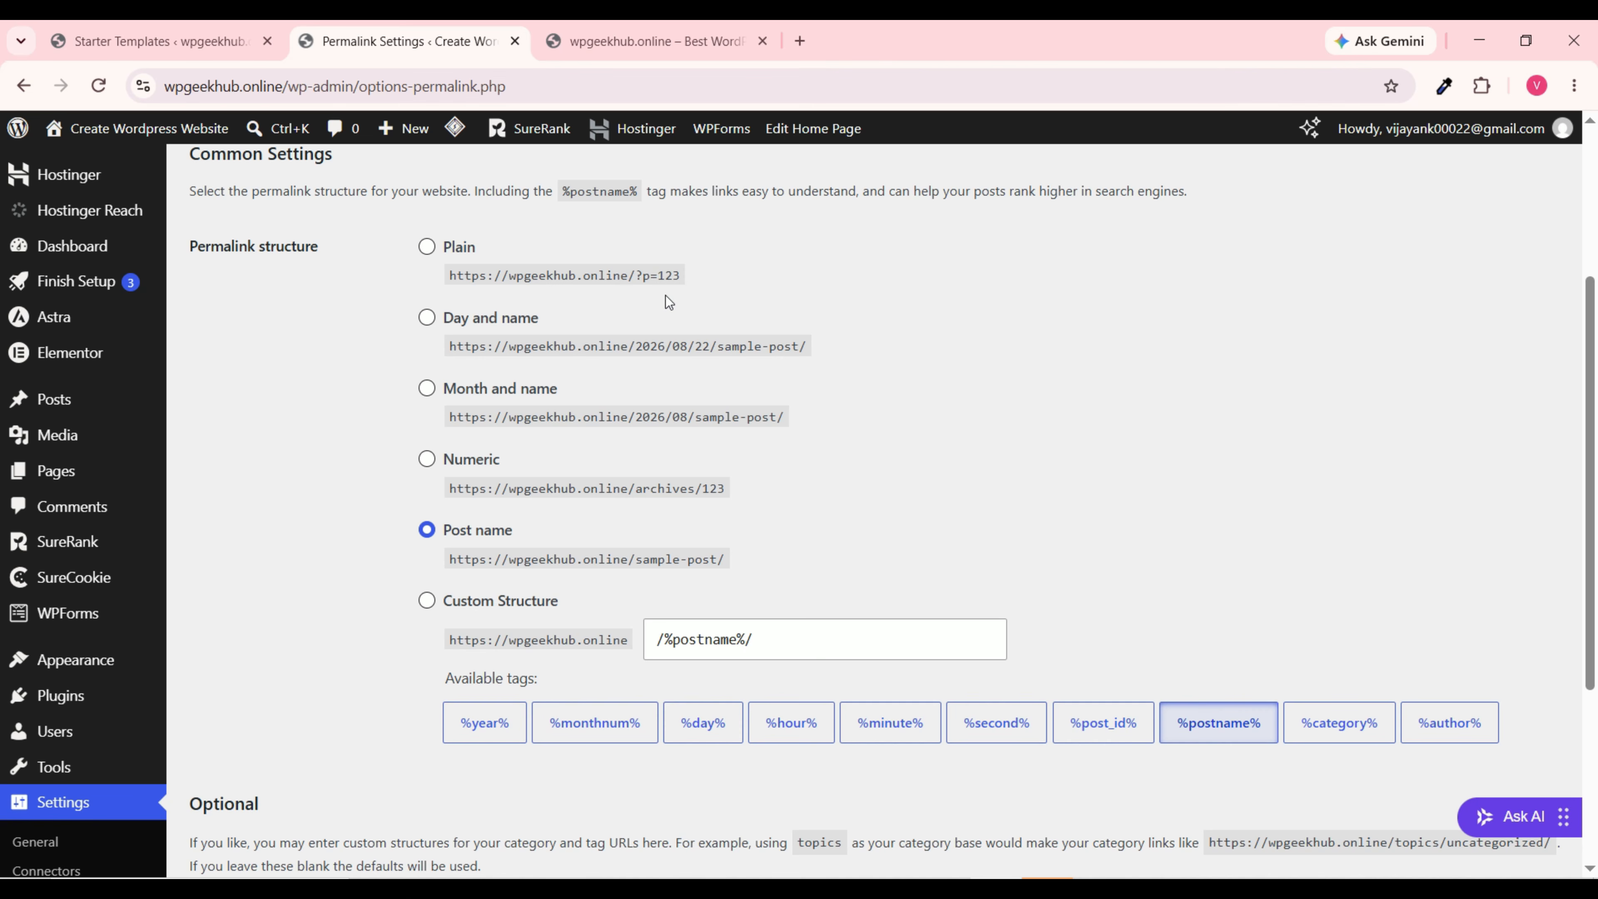
{"action": "scroll", "coordinate": [958, 428], "scroll_direction": "down", "scroll_amount": 5}
{"action": "scroll", "coordinate": [956, 428], "scroll_direction": "up", "scroll_amount": 10}
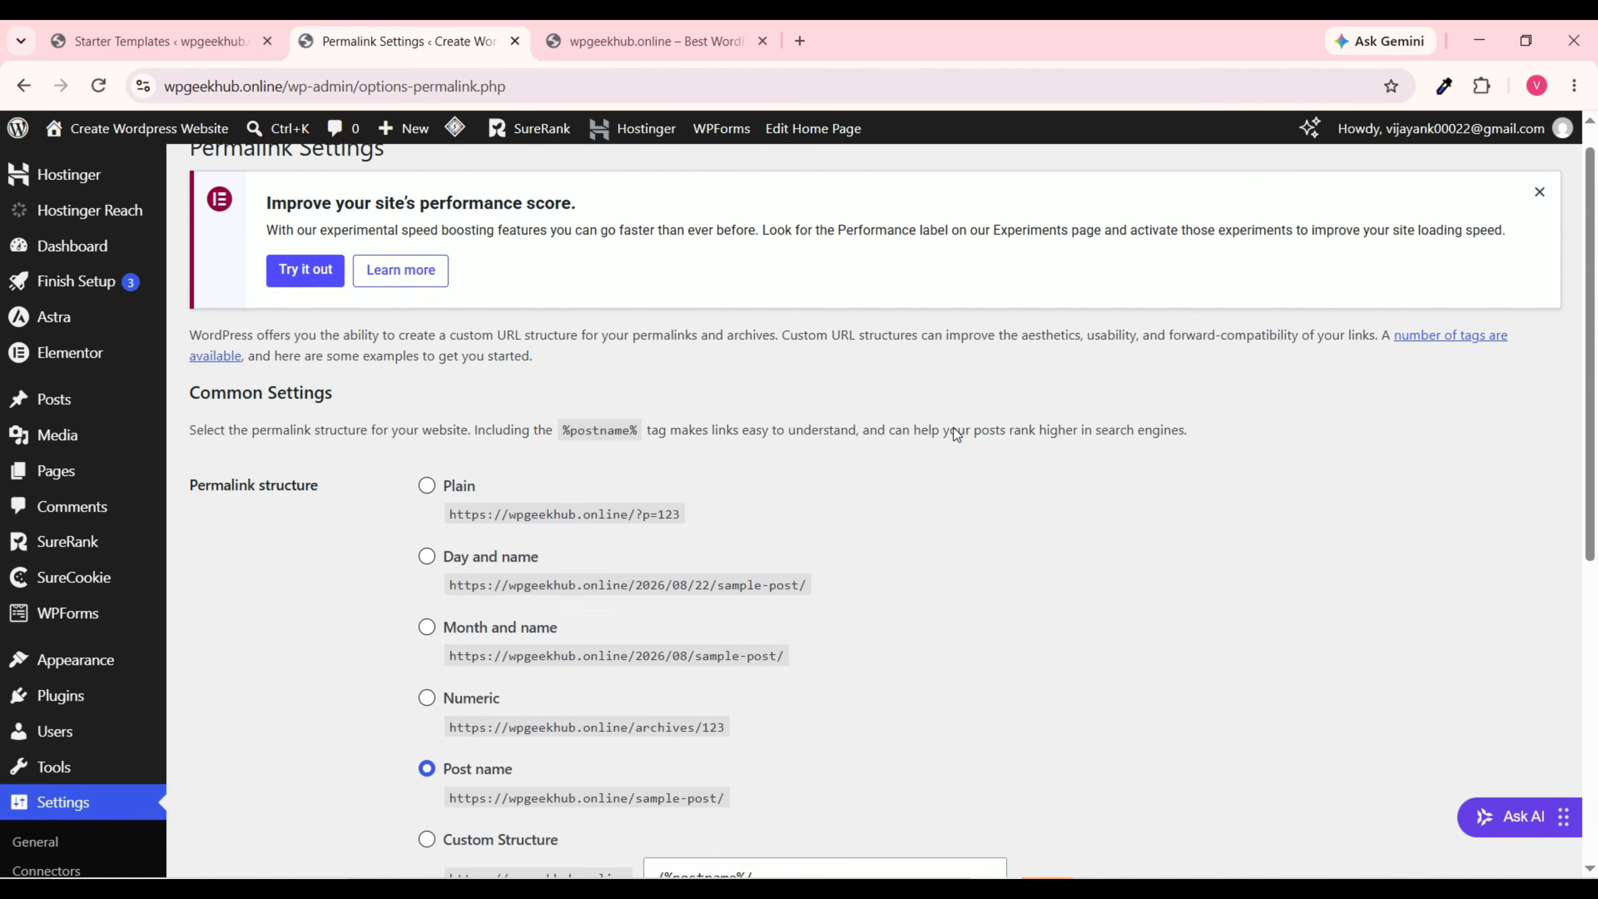